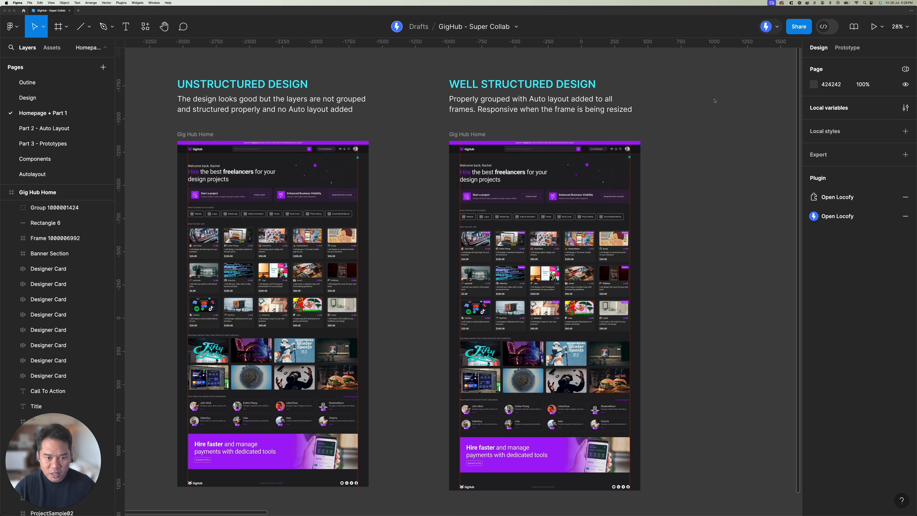
Step: Compare the two Gig Hub Home frames and their headings, UNSTRUCTURED DESIGN and WELL STRUCTURED DESIGN, by selecting them
click(424, 131)
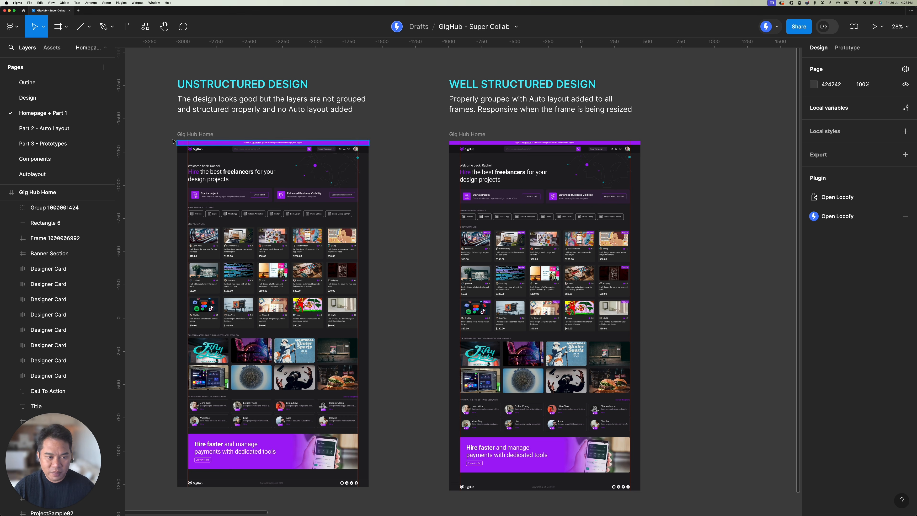
click(201, 135)
shift+click(462, 135)
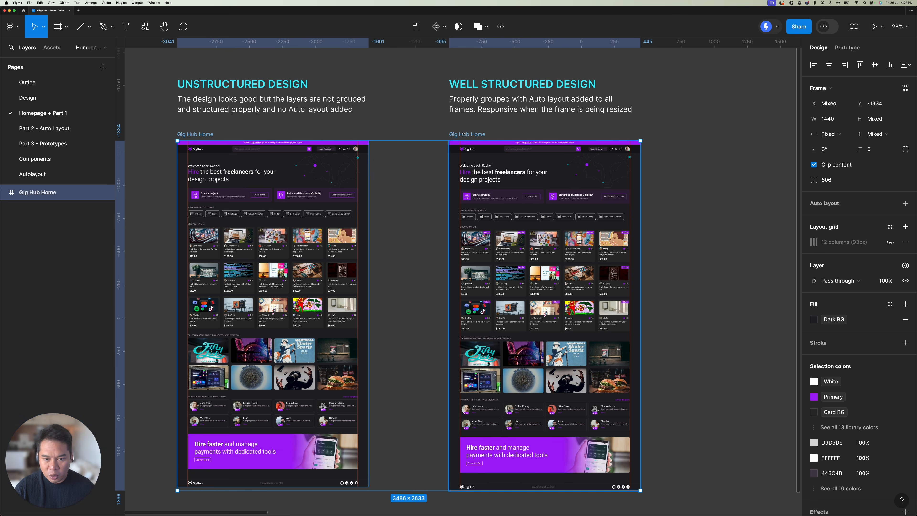
click(433, 131)
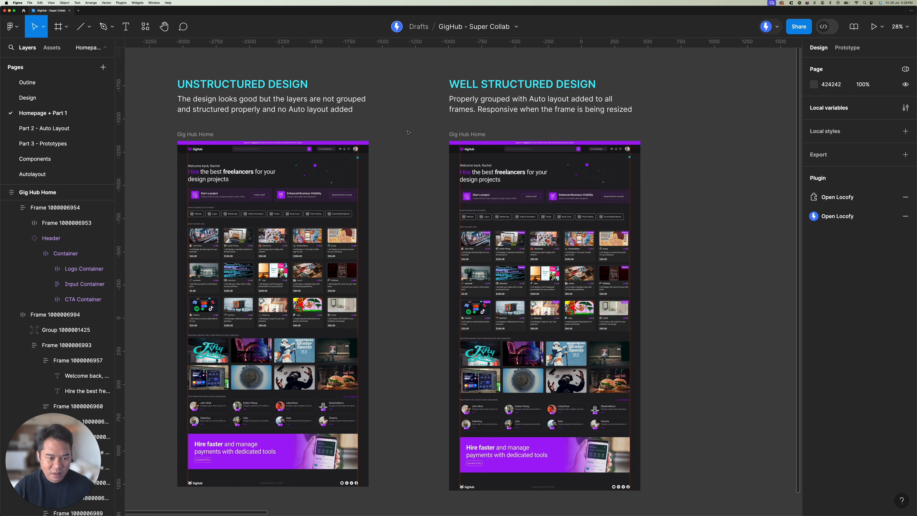
scroll(408, 132, left, 2)
click(262, 81)
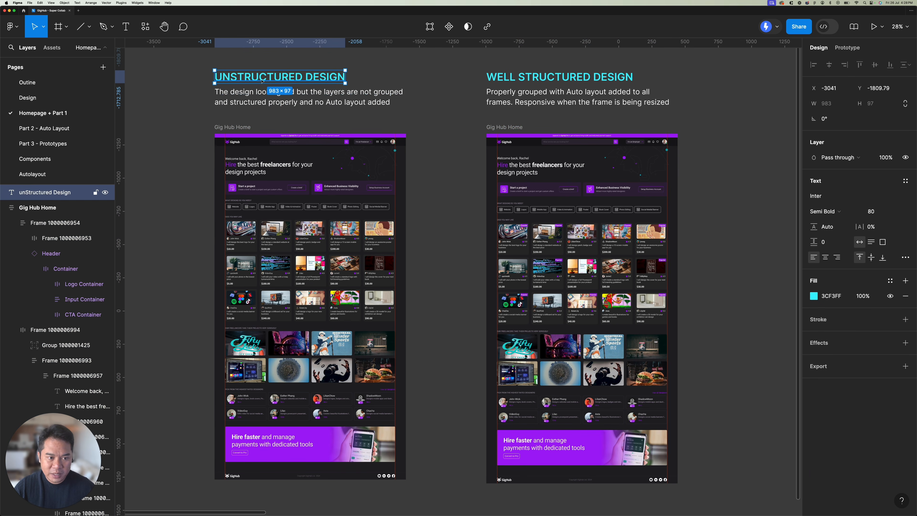
click(522, 79)
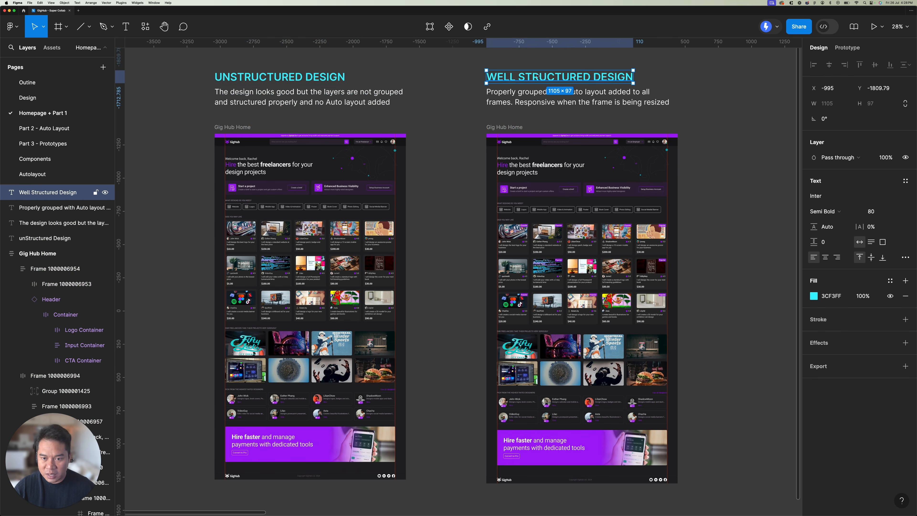
click(452, 88)
Step: Examine the welcome line and headline text layers in the hero section of the unstructured Gig Hub Home frame
scroll(455, 94, left, 2)
scroll(455, 93, down, 1)
click(266, 108)
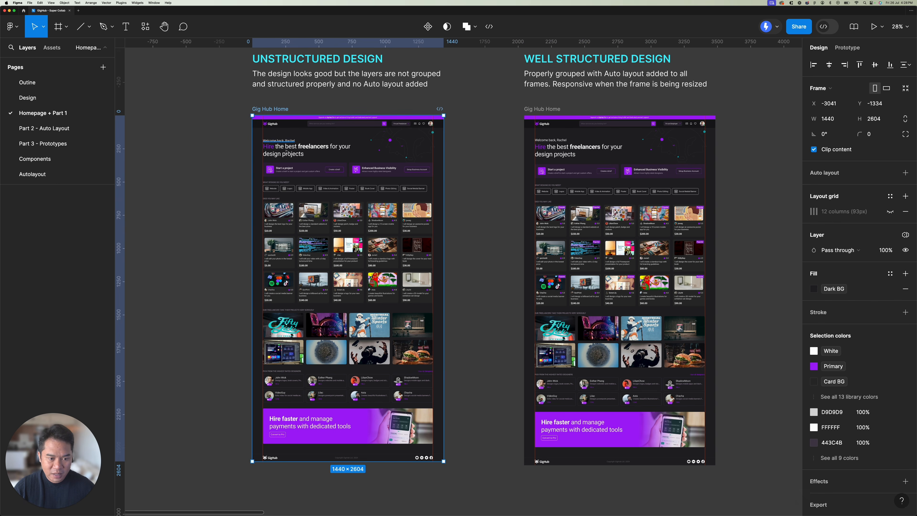
ctrl+scroll(289, 152, up, 6)
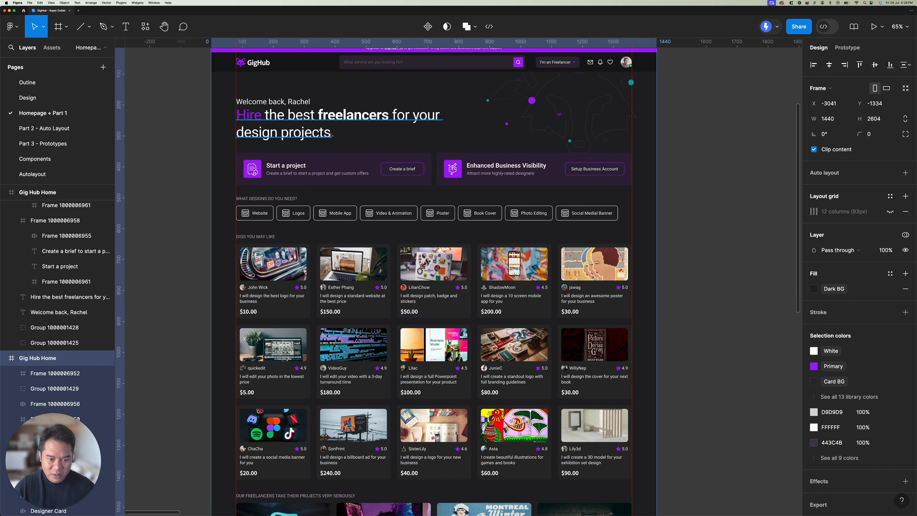
scroll(317, 159, up, 2)
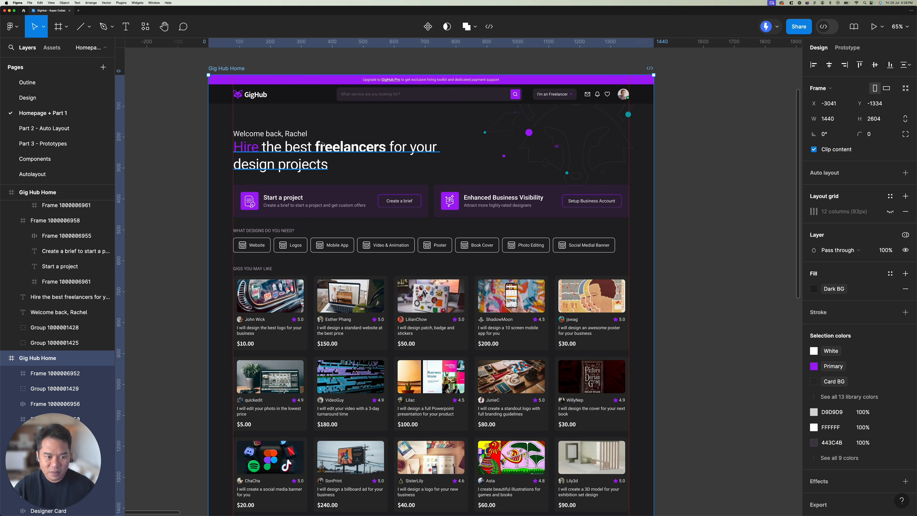
scroll(284, 130, up, 5)
click(308, 151)
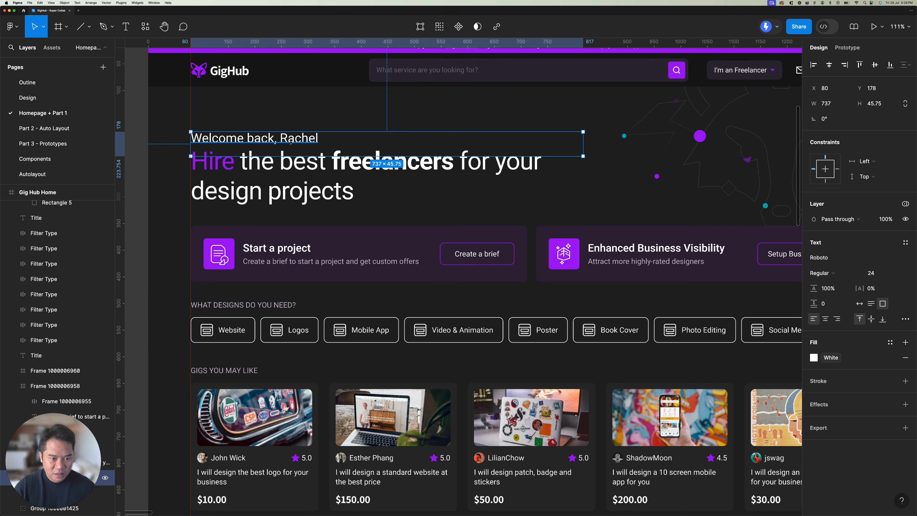
click(308, 167)
click(311, 148)
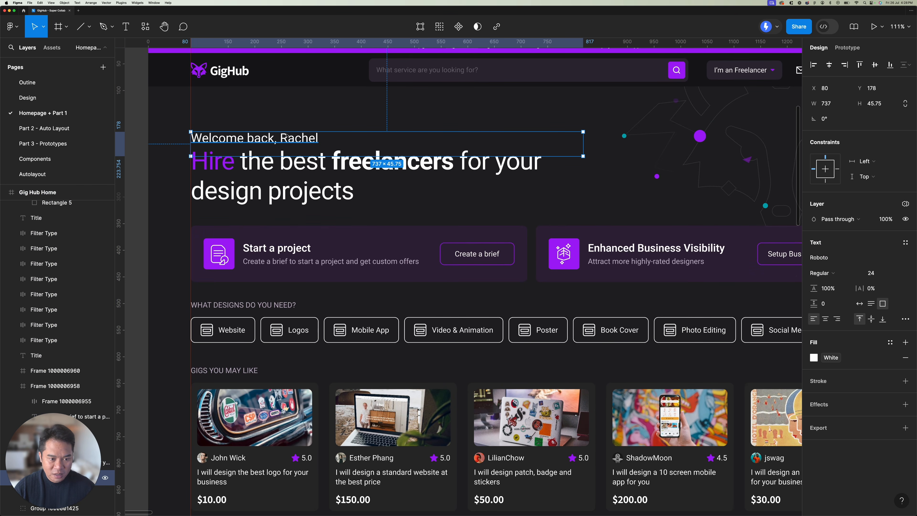
Step: Inspect how the logo, search bar, freelancer dropdown and profile avatar are layered in the unstructured design's header
scroll(315, 167, right, 3)
scroll(315, 167, up, 1)
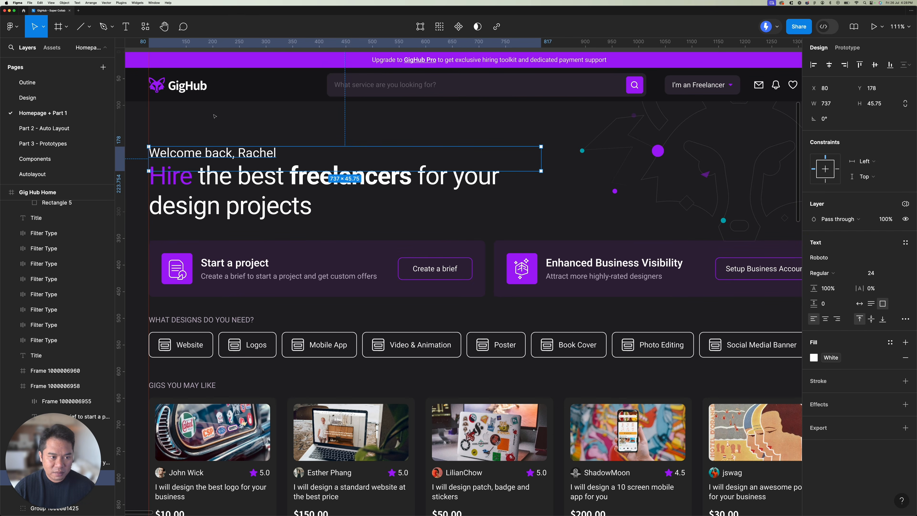
click(347, 85)
scroll(348, 84, right, 12)
scroll(348, 84, up, 1)
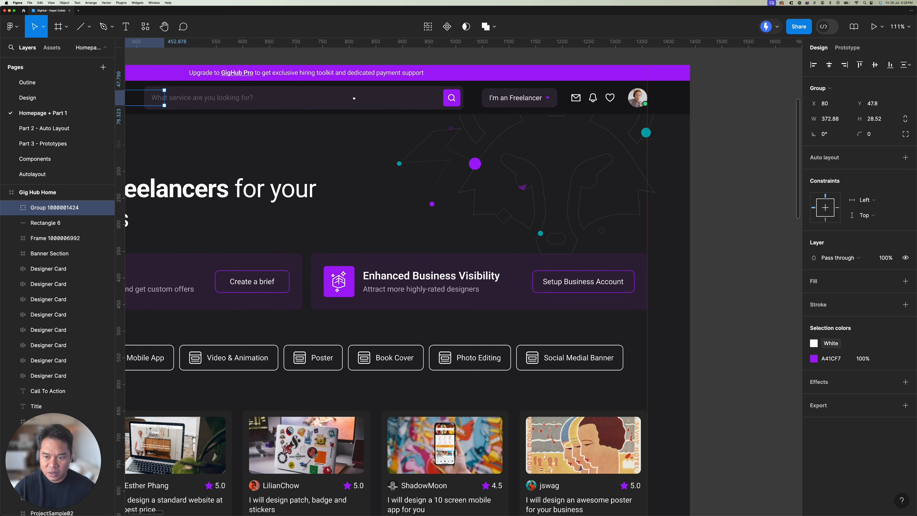
click(397, 97)
click(517, 98)
click(637, 97)
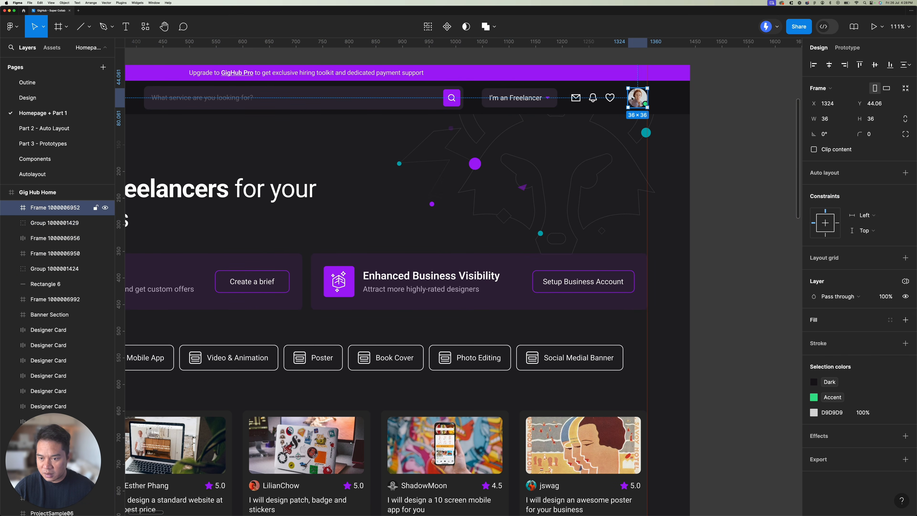
Step: Inspect the Website, Logos and Mobile App filter buttons and the first gig card in the unstructured design
scroll(567, 124, left, 15)
scroll(566, 124, down, 5)
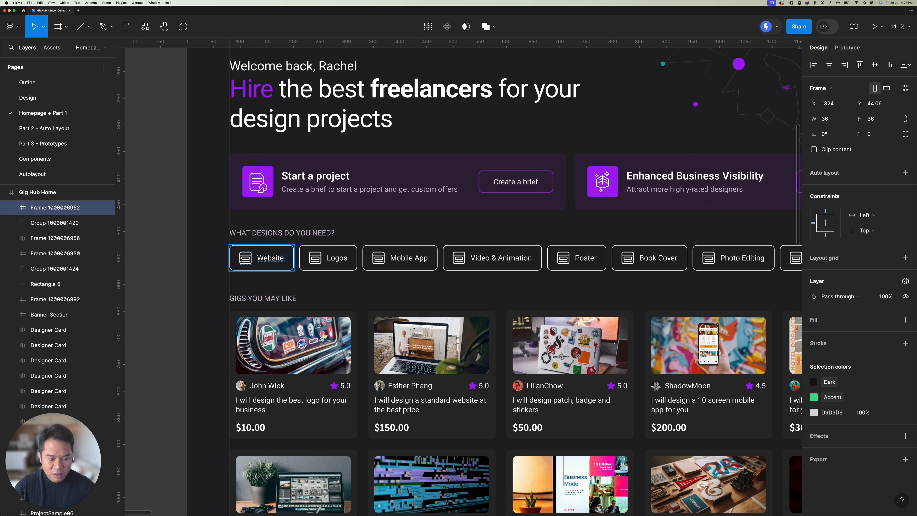
click(269, 258)
click(333, 257)
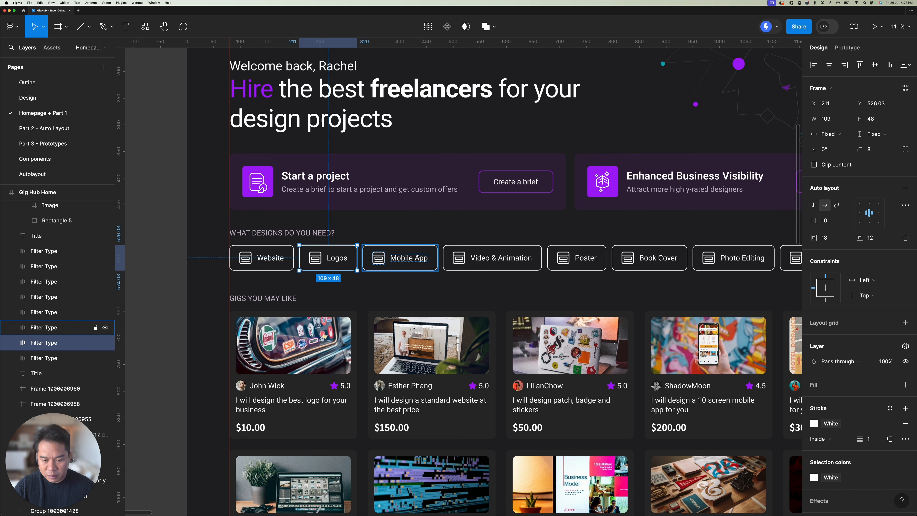
click(408, 258)
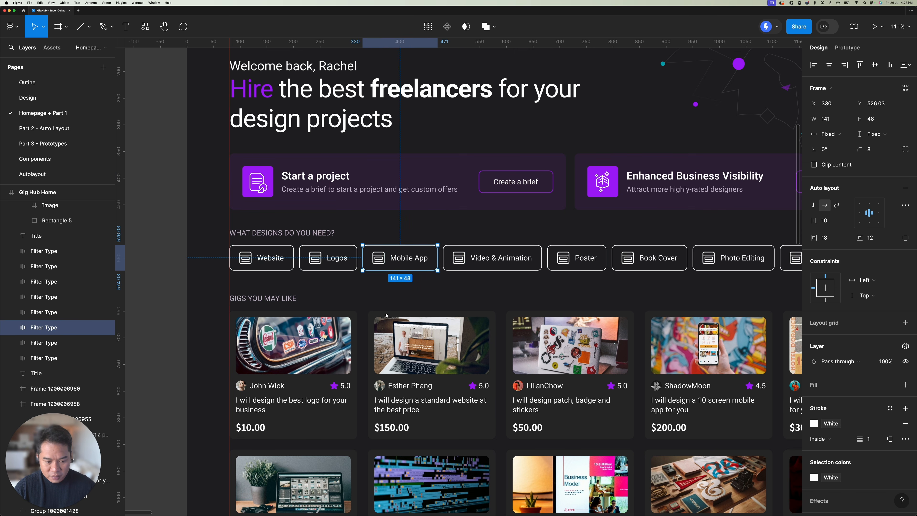
scroll(469, 260, down, 5)
click(325, 253)
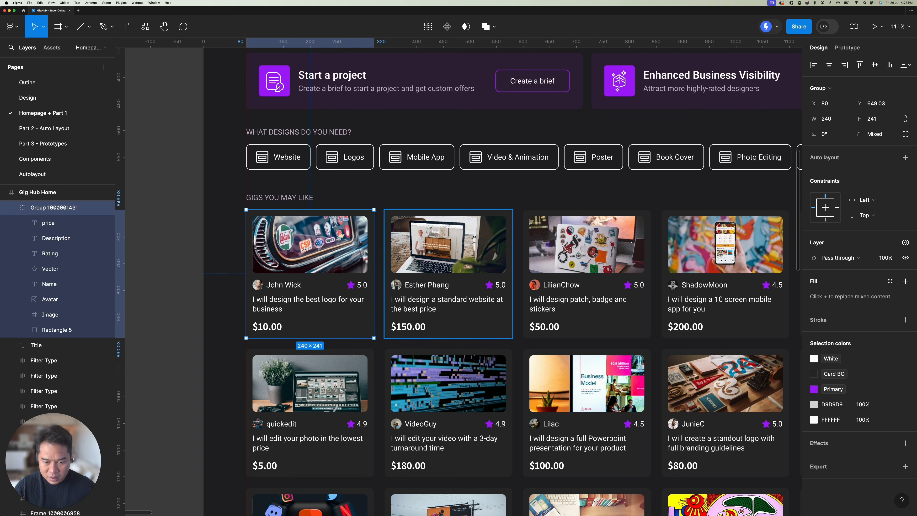
Step: Try widening the unstructured Gig Hub Home frame to 1702, and undo the resize
scroll(410, 249, down, 5)
scroll(397, 235, down, 3)
scroll(380, 219, up, 2)
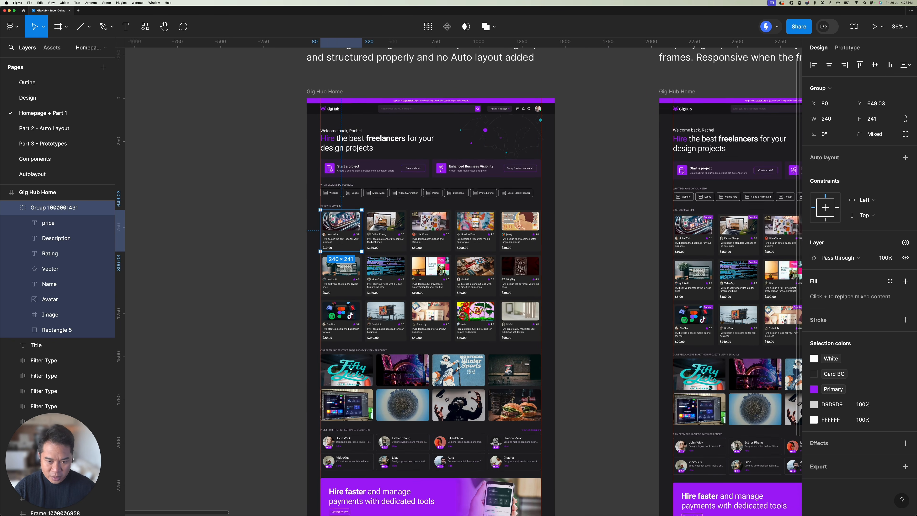
scroll(380, 219, down, 2)
click(537, 167)
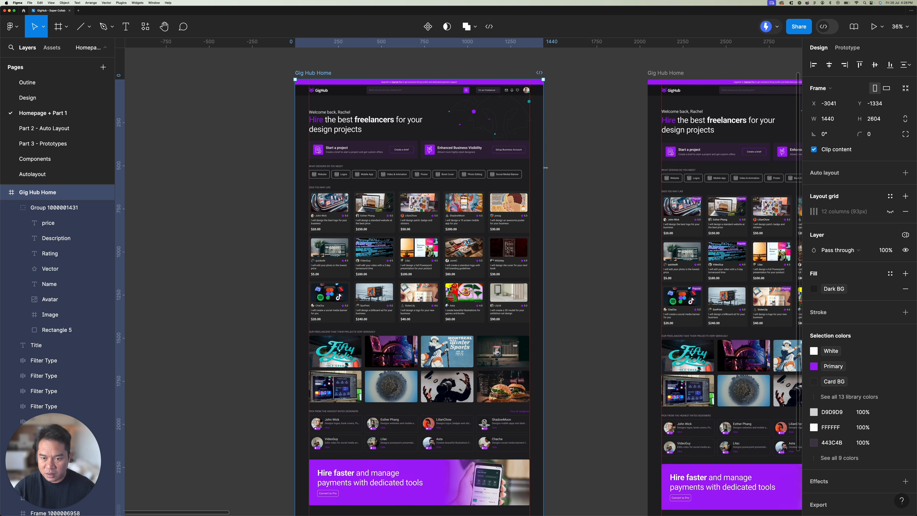
drag(545, 167, 589, 158)
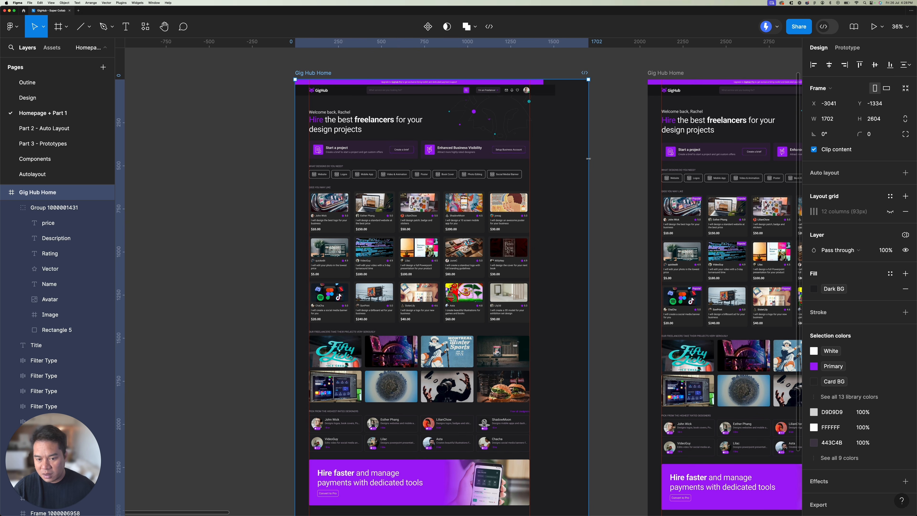
key(super+z)
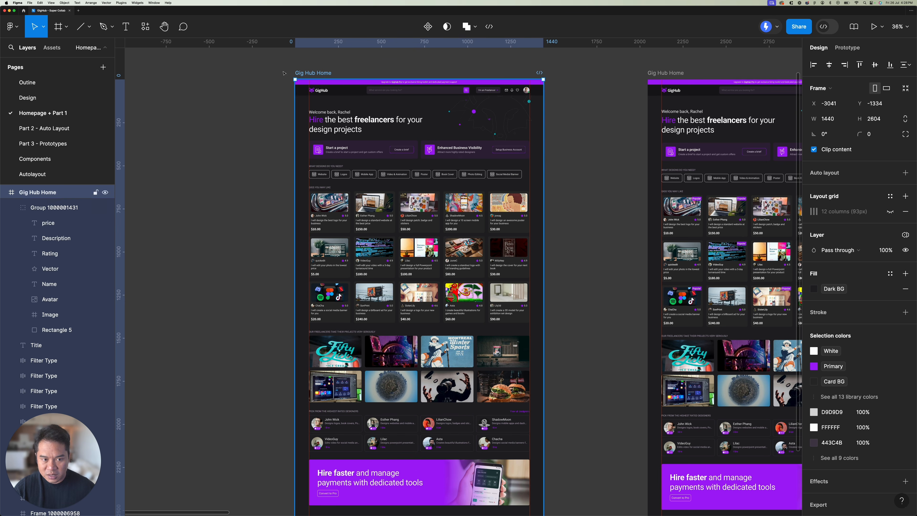
Step: Select the well structured Gig Hub Home frame and examine its welcome line and headline text layers
scroll(464, 155, right, 3)
scroll(464, 155, right, 5)
scroll(464, 154, down, 3)
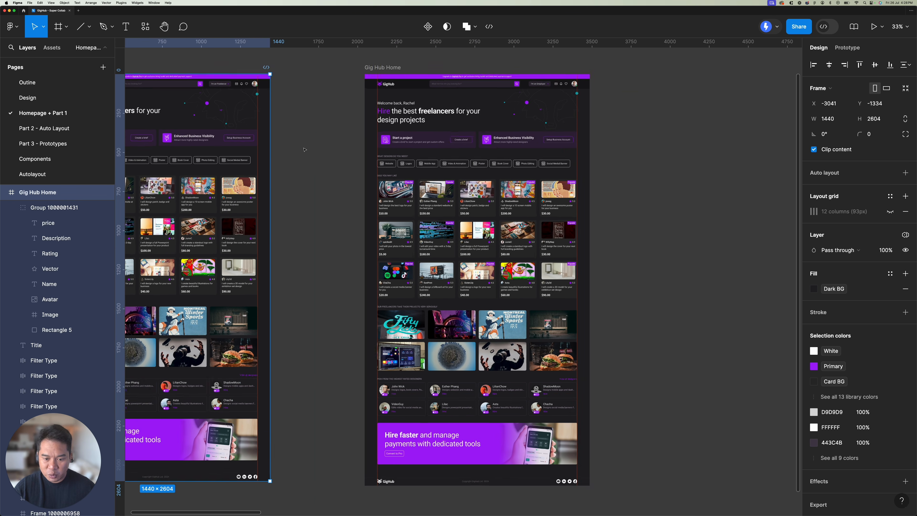
click(354, 82)
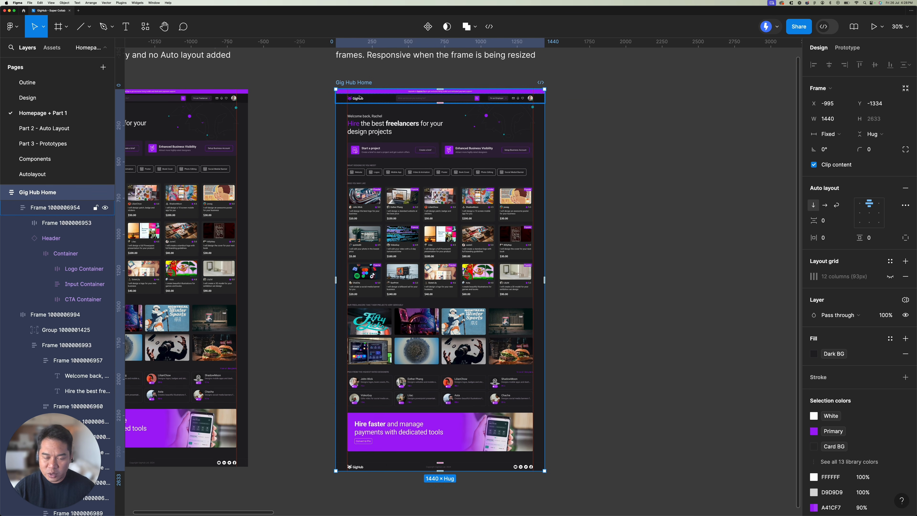
click(613, 108)
drag(612, 108, 595, 174)
scroll(363, 143, down, 2)
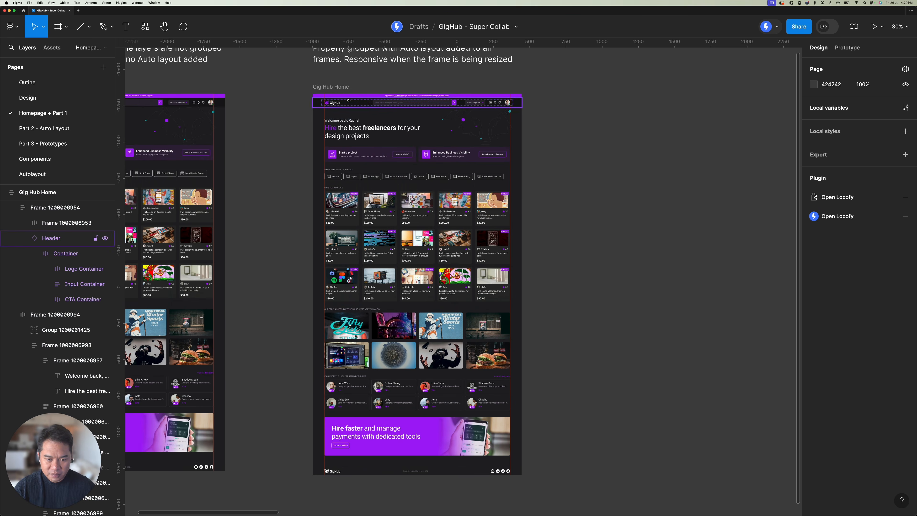
scroll(363, 143, up, 10)
click(367, 176)
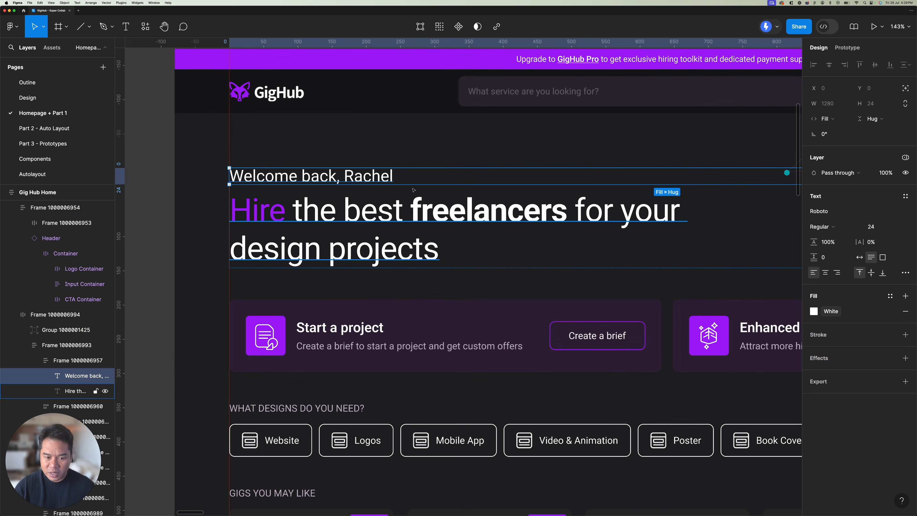
click(376, 213)
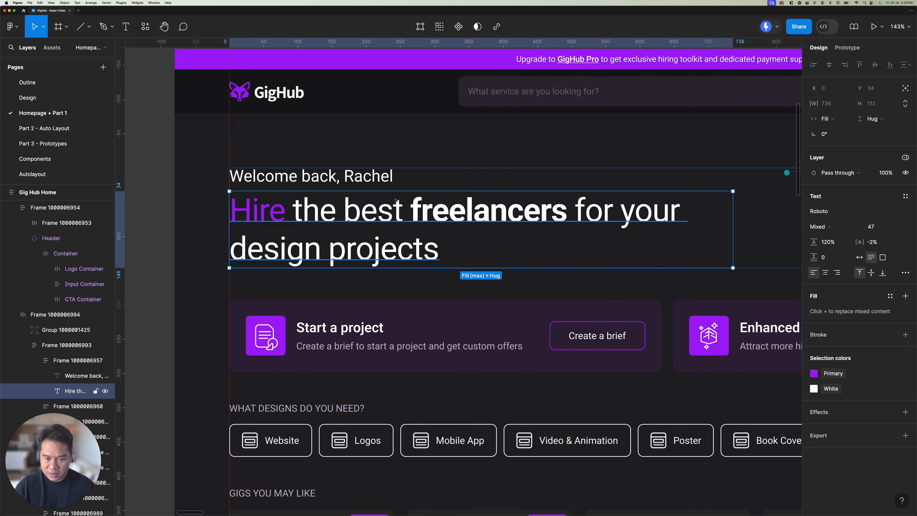
click(364, 175)
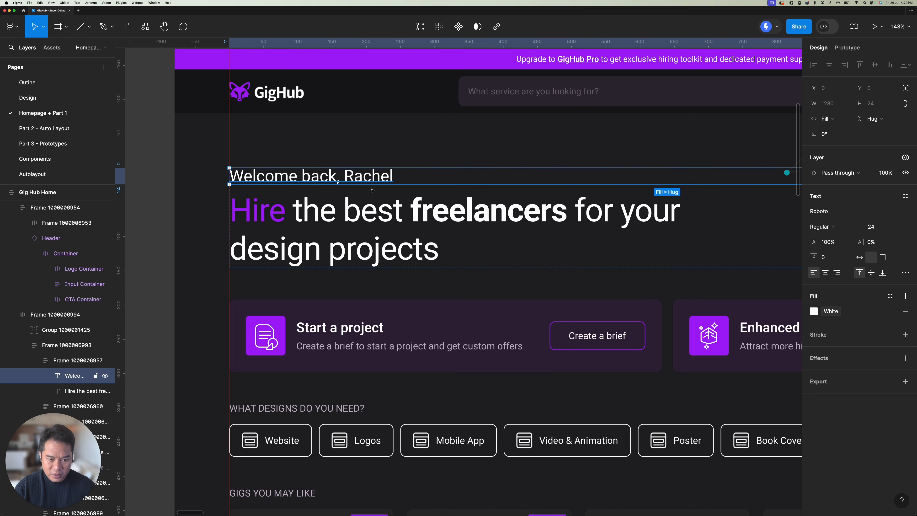
Step: Inspect the Header component of the well structured design and its nested Container and CTA Container
click(299, 95)
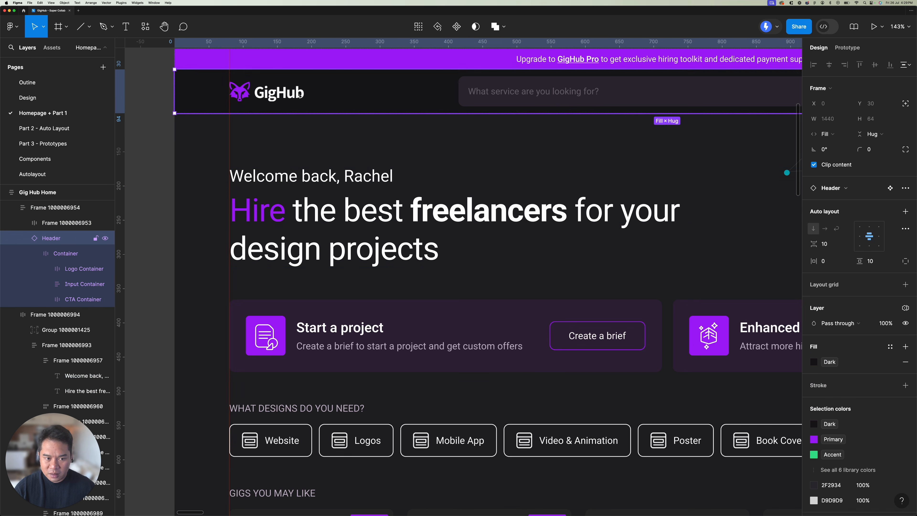
scroll(464, 99, right, 10)
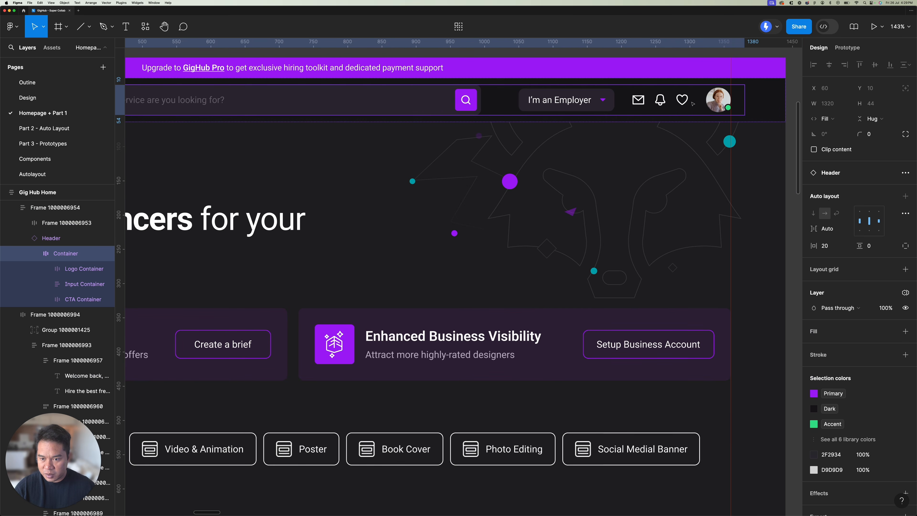
click(588, 100)
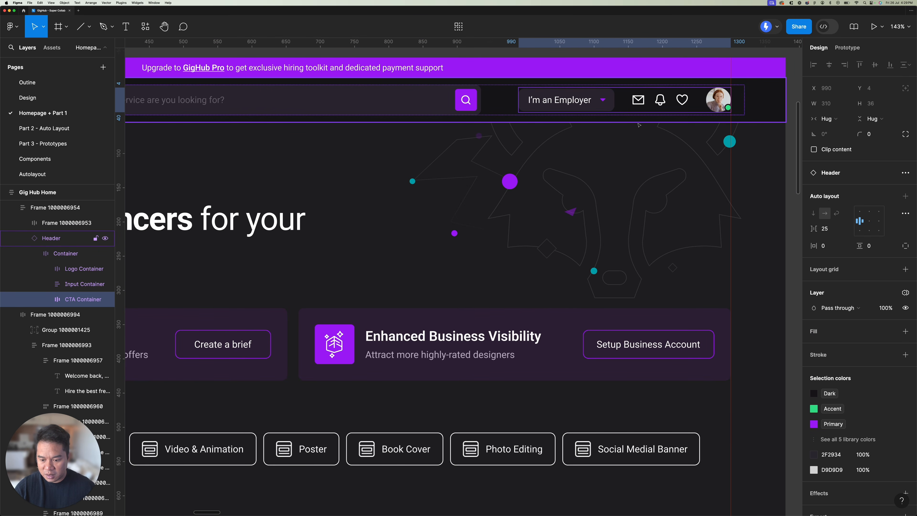
Step: Drill into the filter row of the well structured design to inspect the Website Filter Type component
scroll(638, 126, down, 5)
scroll(613, 130, left, 3)
scroll(614, 130, down, 2)
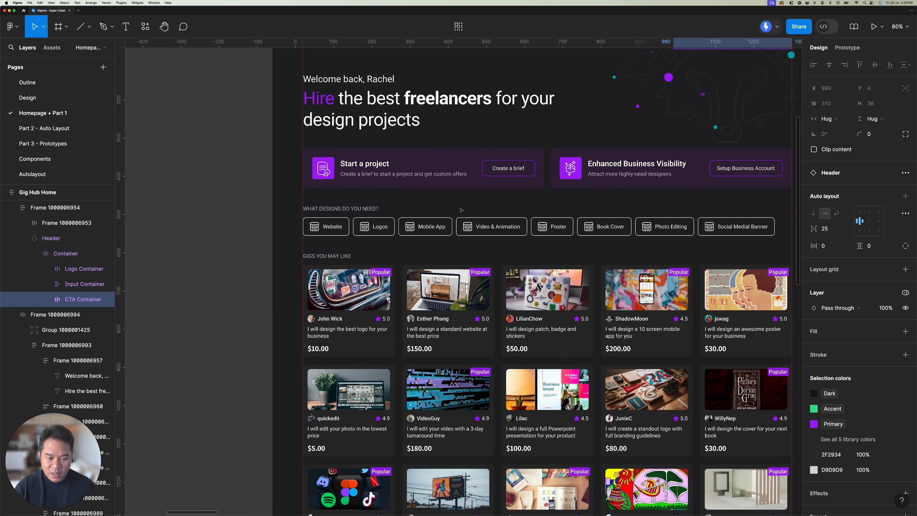
double_click(328, 224)
double_click(329, 225)
double_click(329, 225)
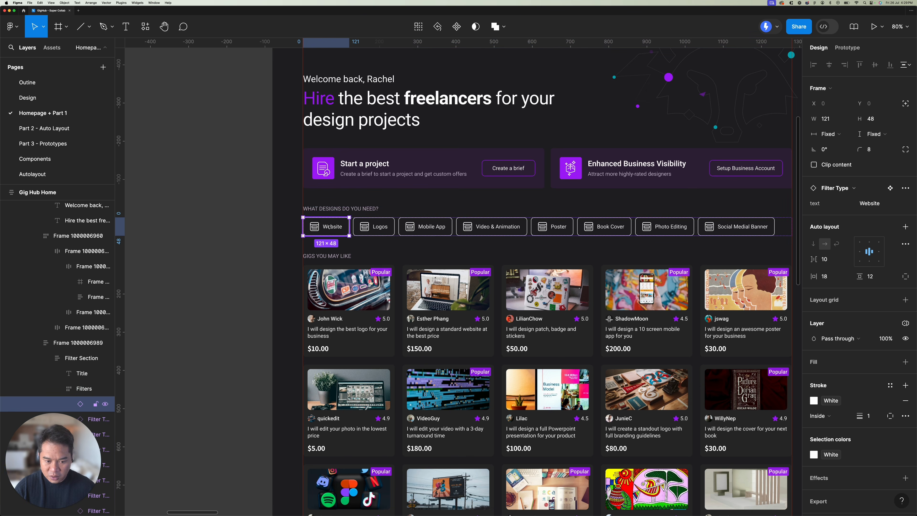
Step: Inspect the first two Gig Card components in the well structured design's Gigs Section
double_click(379, 290)
double_click(379, 289)
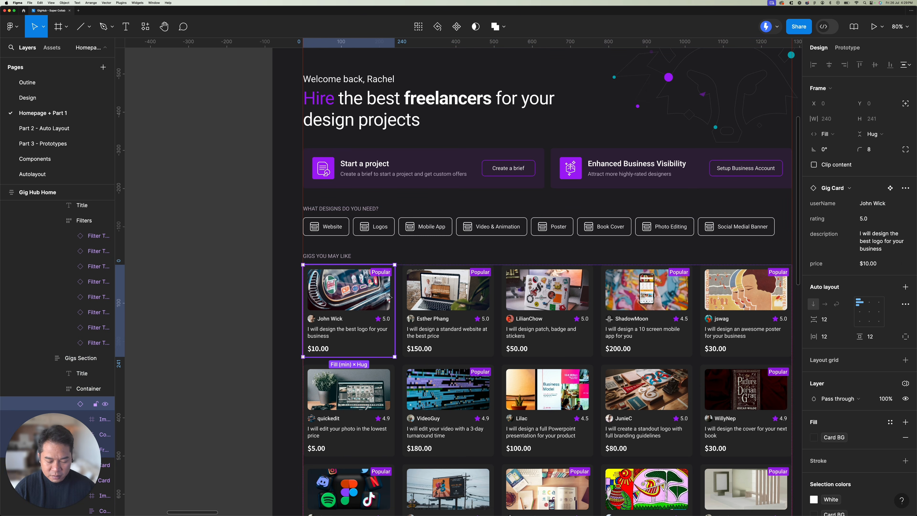
click(420, 299)
scroll(364, 303, down, 5)
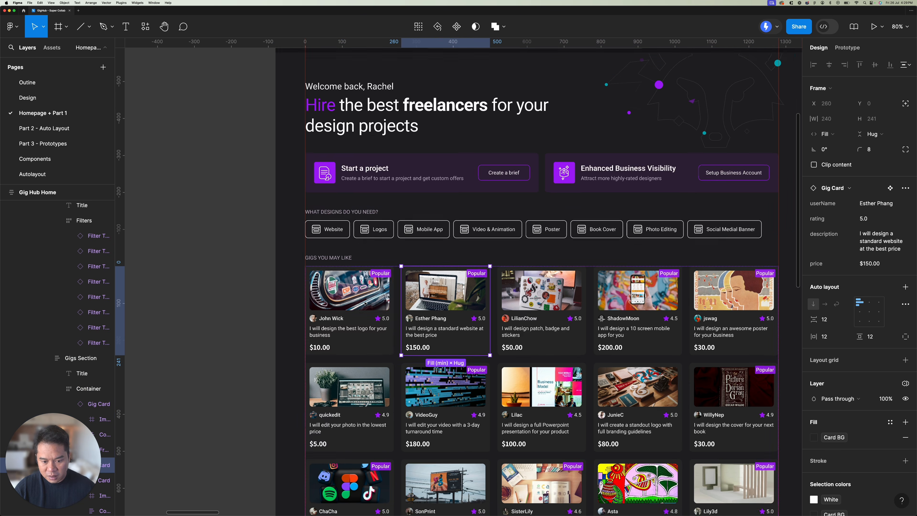
Step: Stretch the well structured Gig Hub Home frame to a width of about 2219 and undo the resize
click(325, 113)
scroll(441, 145, down, 5)
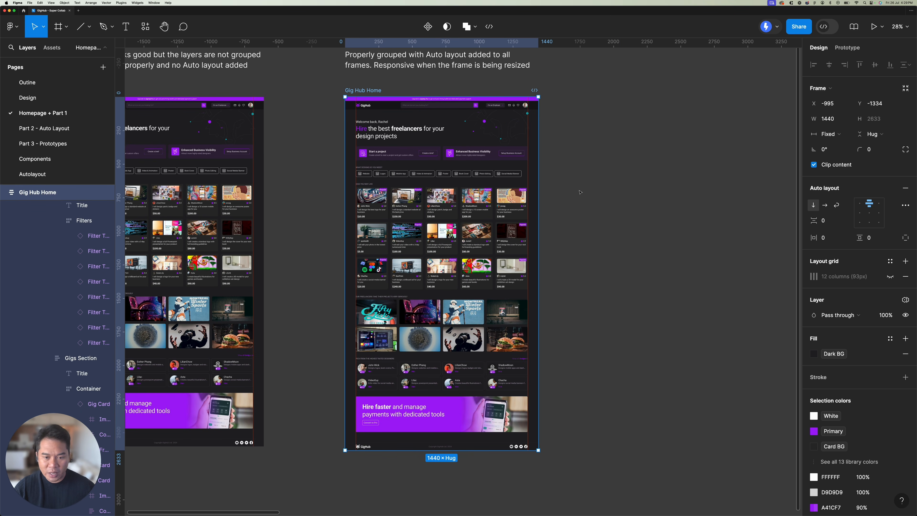
drag(540, 196, 643, 194)
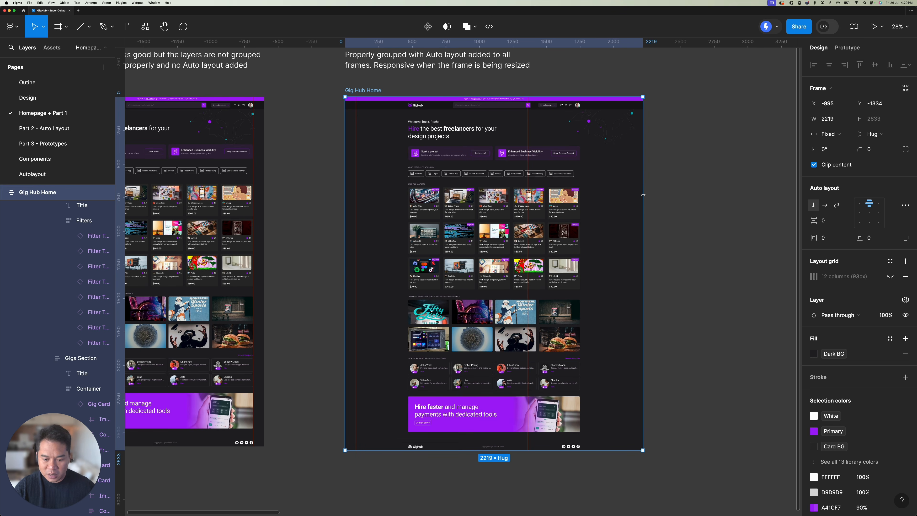
key(super+z)
Step: Duplicate the well structured Gig Hub Home frame and set the copy's width to 960
scroll(356, 80, right, 2)
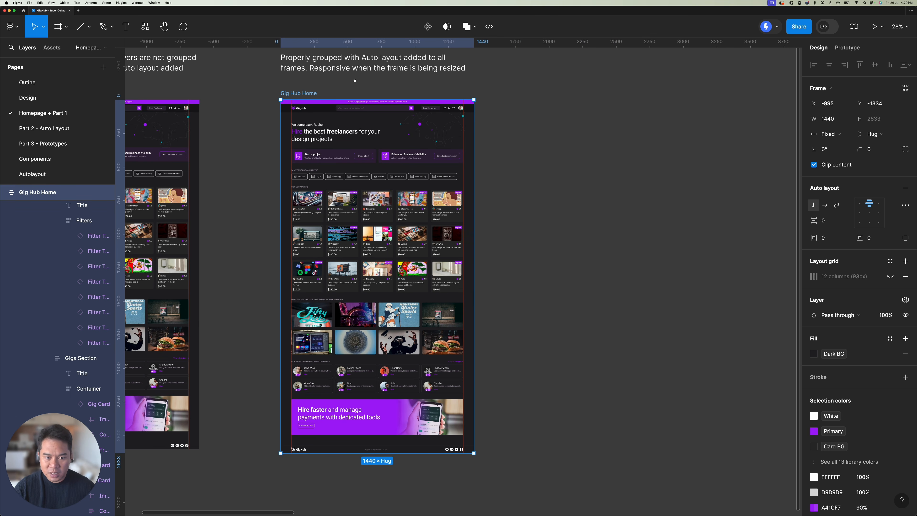
key(super+d)
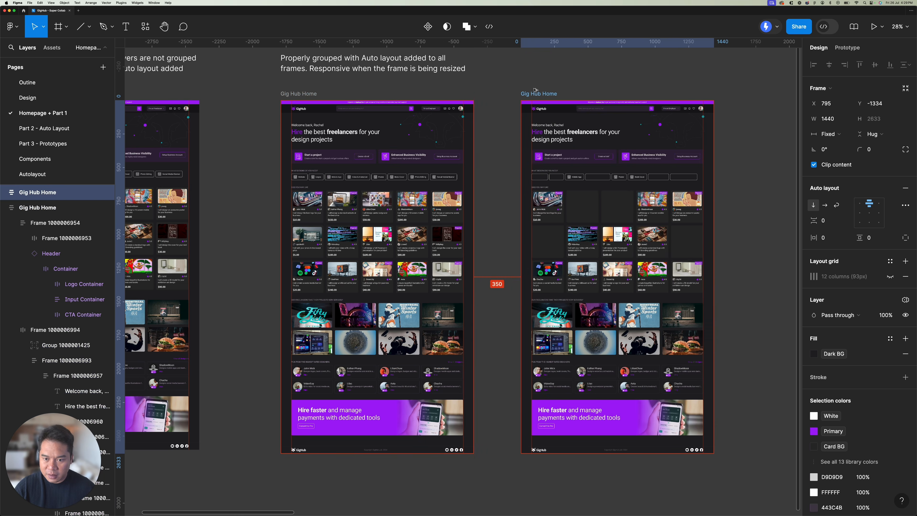
scroll(541, 235, right, 3)
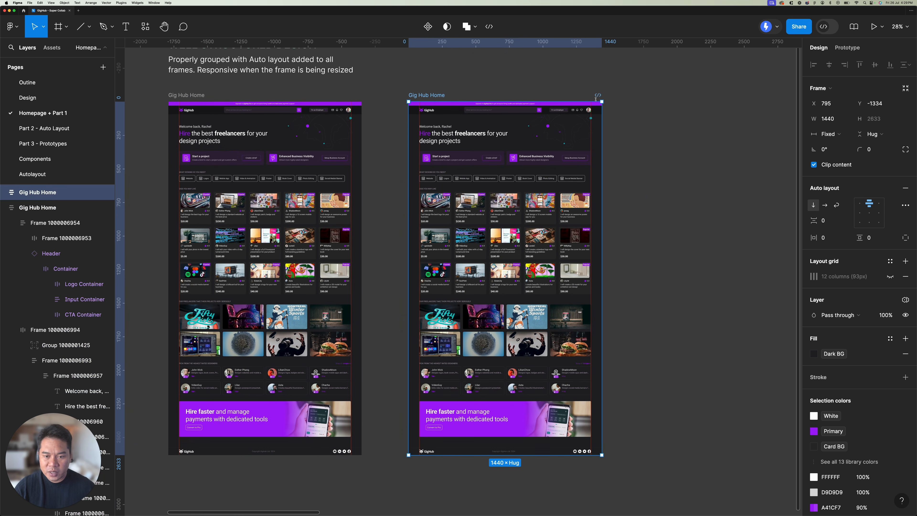
click(834, 119)
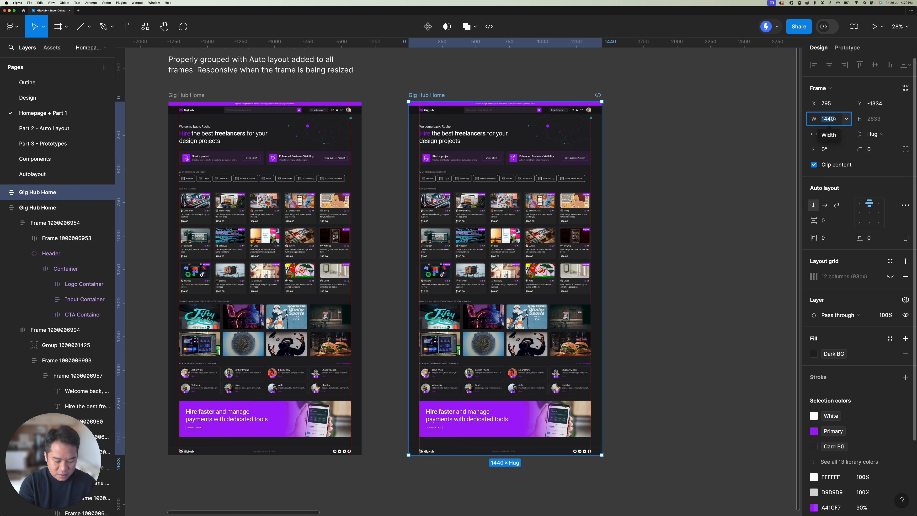
text(960)
key(Return)
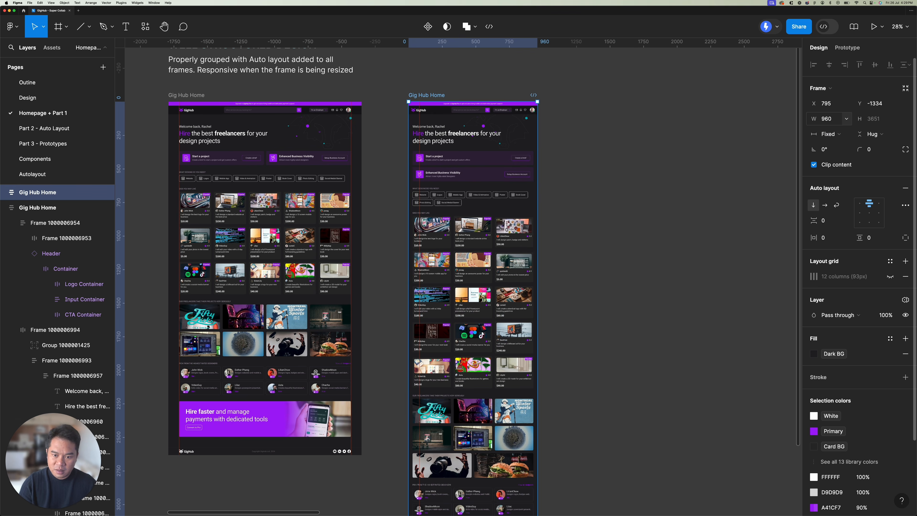
Step: Inspect the welcome line and headline text in the 960-wide copy and measure the spacing between them
scroll(450, 111, up, 5)
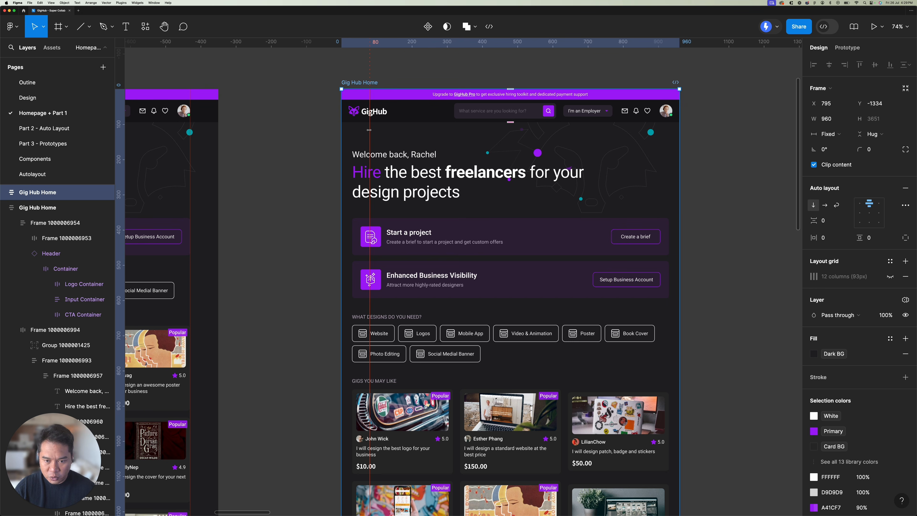
click(37, 207)
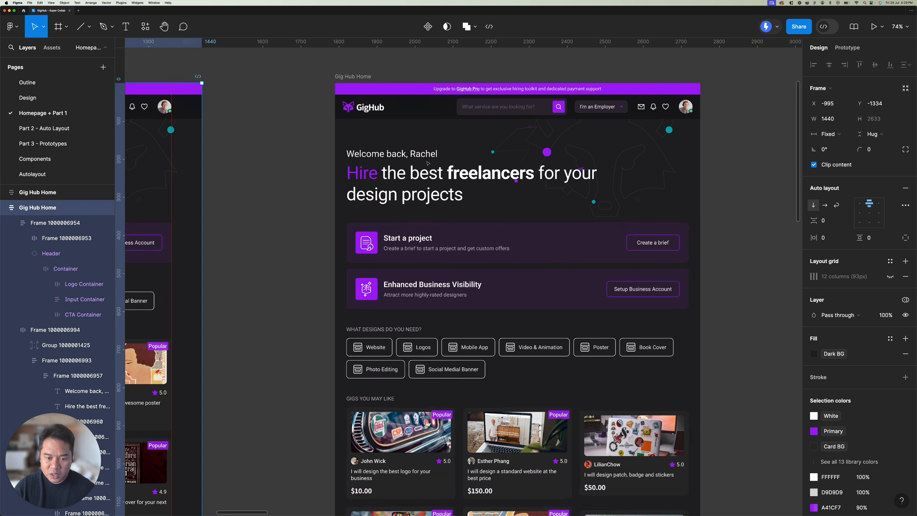
scroll(405, 147, up, 5)
click(405, 146)
scroll(405, 147, up, 3)
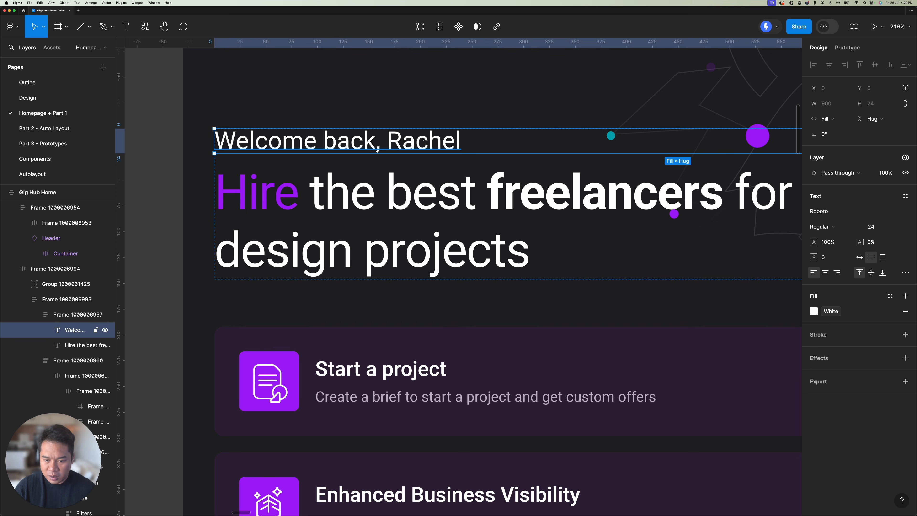
click(432, 184)
key(alt)
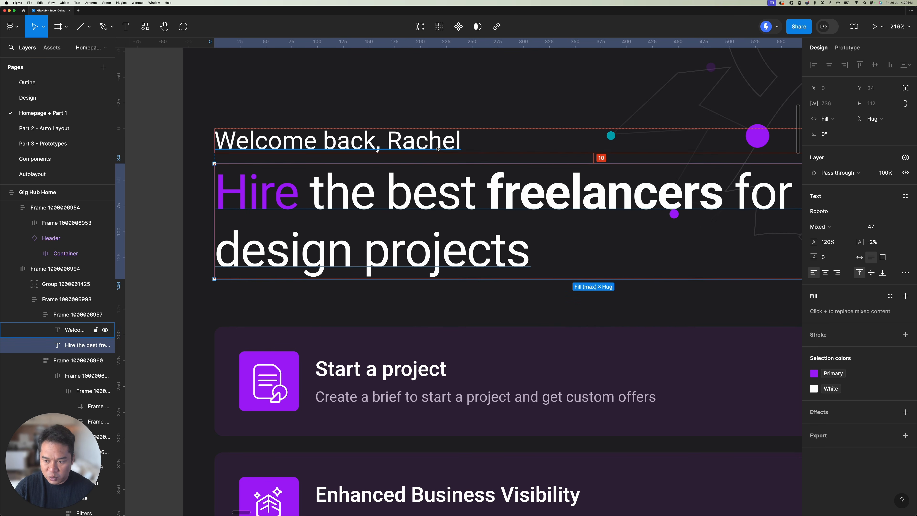
scroll(436, 148, down, 5)
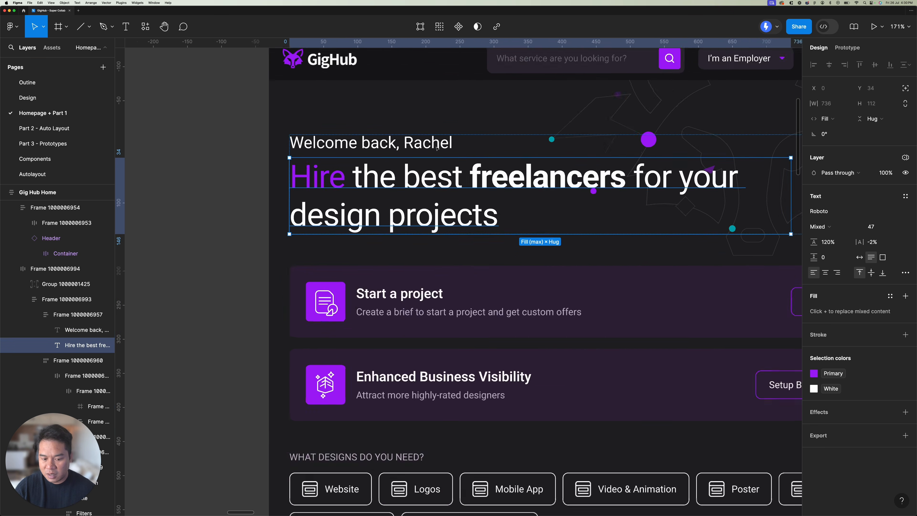
Step: Select the Start a project card in the narrow copy and examine its auto layout spacing and padding
click(419, 285)
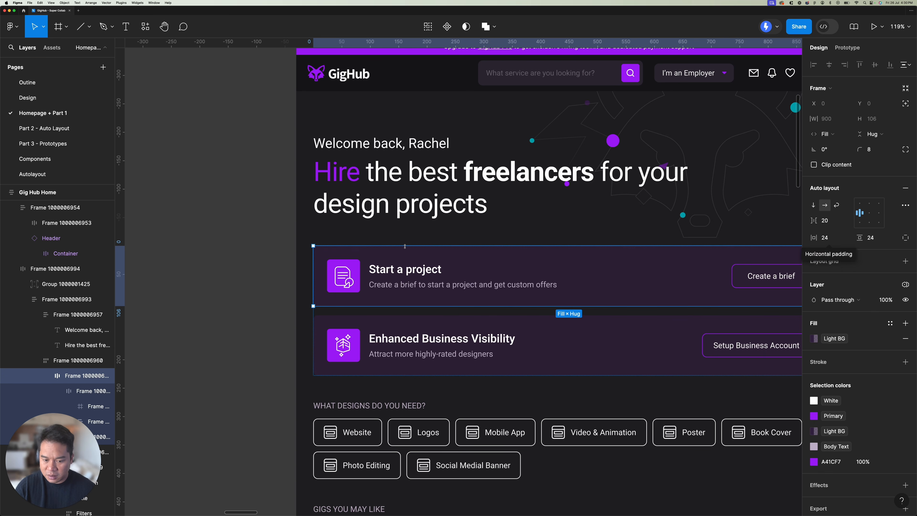
scroll(388, 257, down, 1)
scroll(388, 257, down, 5)
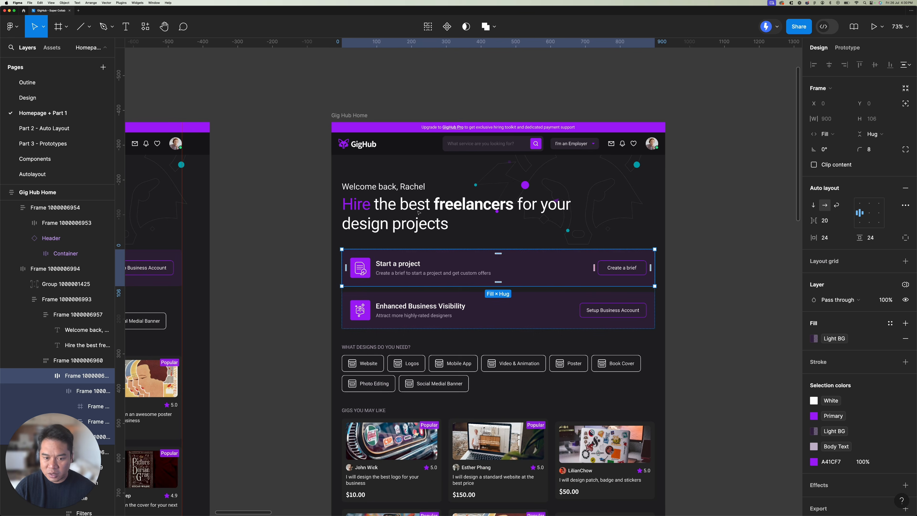
click(456, 102)
scroll(401, 210, right, 1)
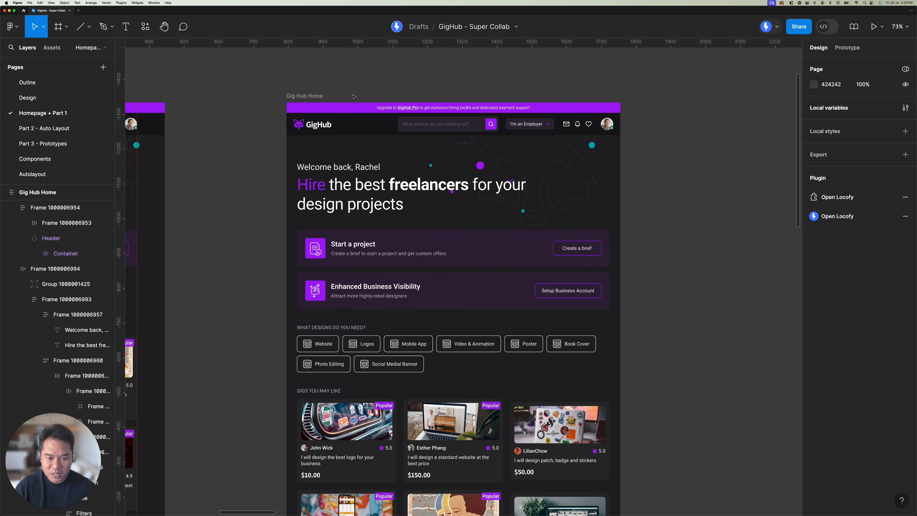
Step: Compare the resized copy with the original designs and select the unstructured Gig Hub Home frame to view its layers
scroll(353, 97, down, 4)
scroll(356, 93, down, 4)
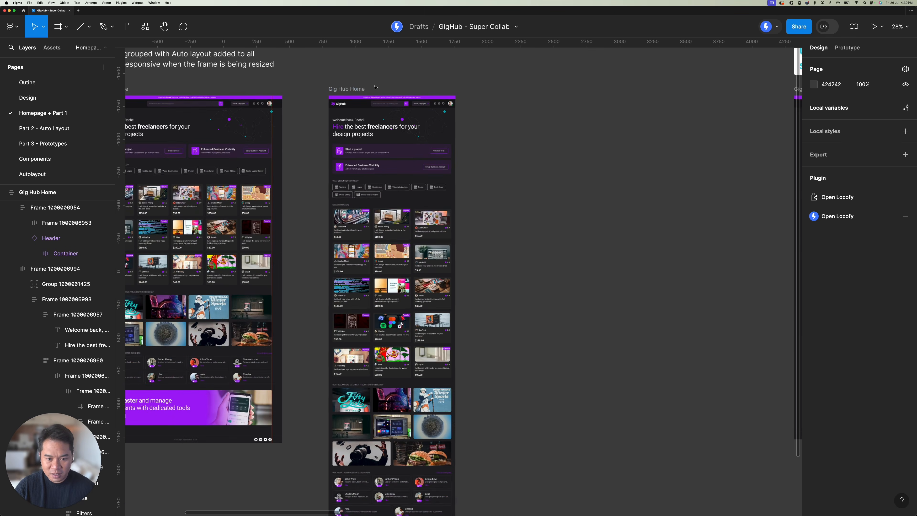
scroll(404, 105, up, 1)
scroll(405, 105, left, 5)
scroll(404, 105, right, 4)
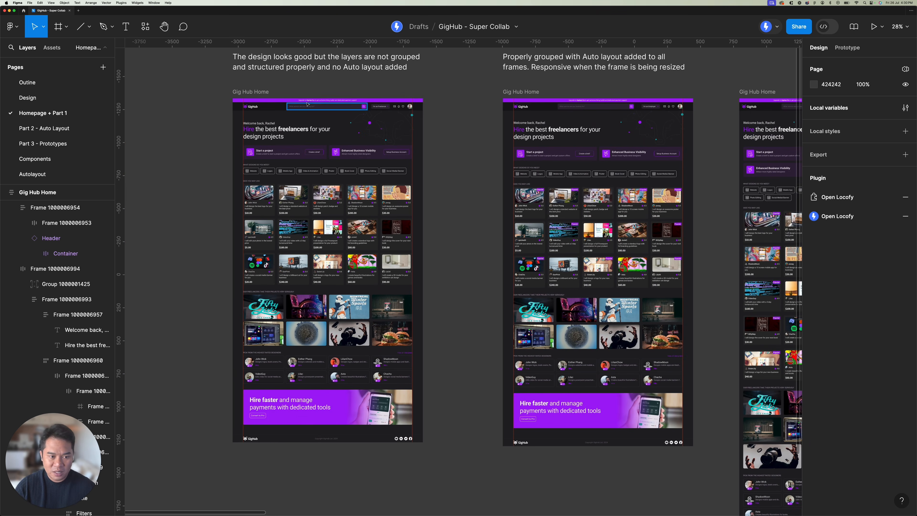
click(313, 129)
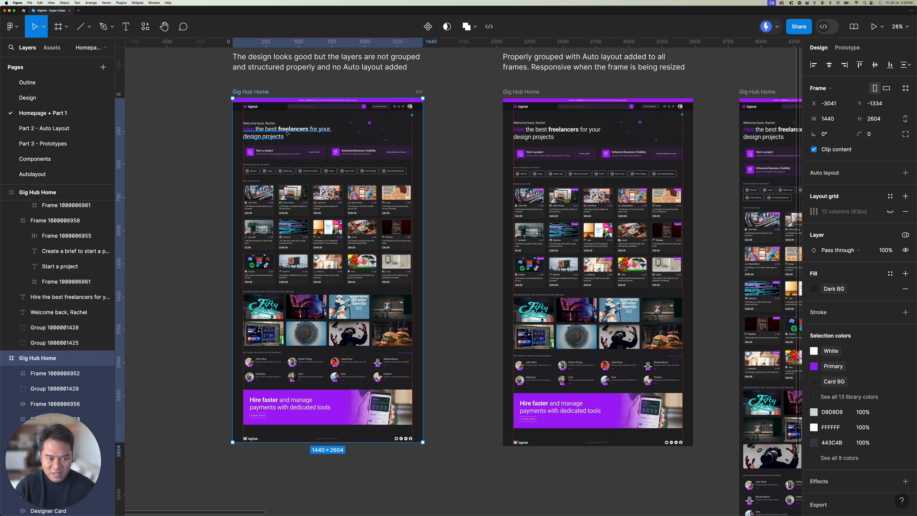
click(454, 146)
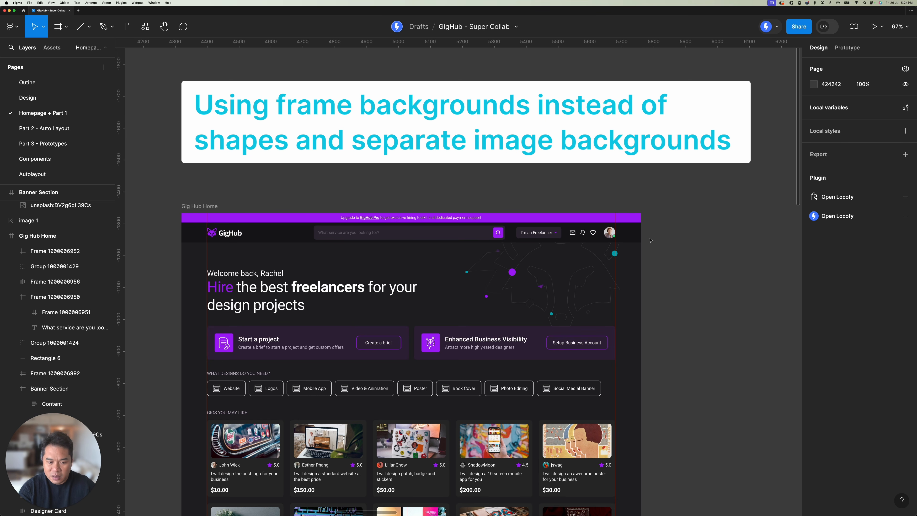
Step: Inspect the header's search field, Freelancer dropdown and icon group in the frame backgrounds example
scroll(268, 234, up, 5)
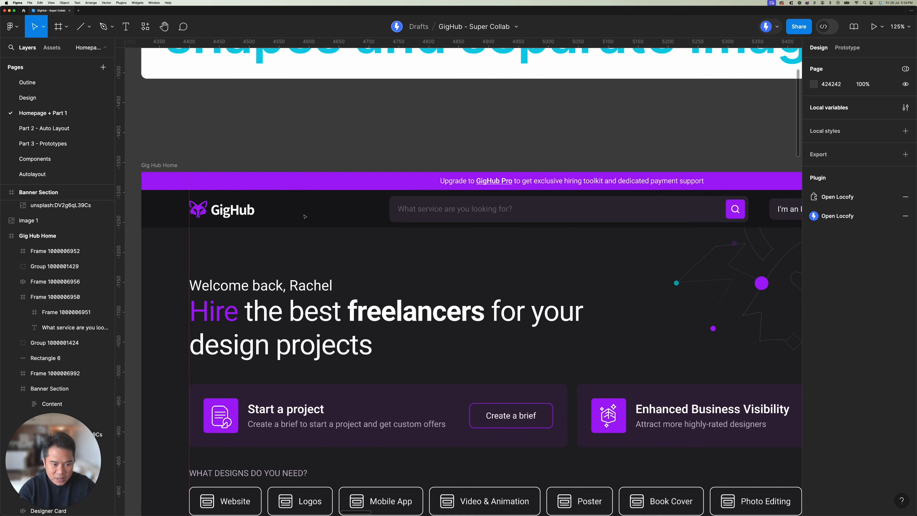
click(304, 216)
scroll(433, 210, right, 3)
click(585, 198)
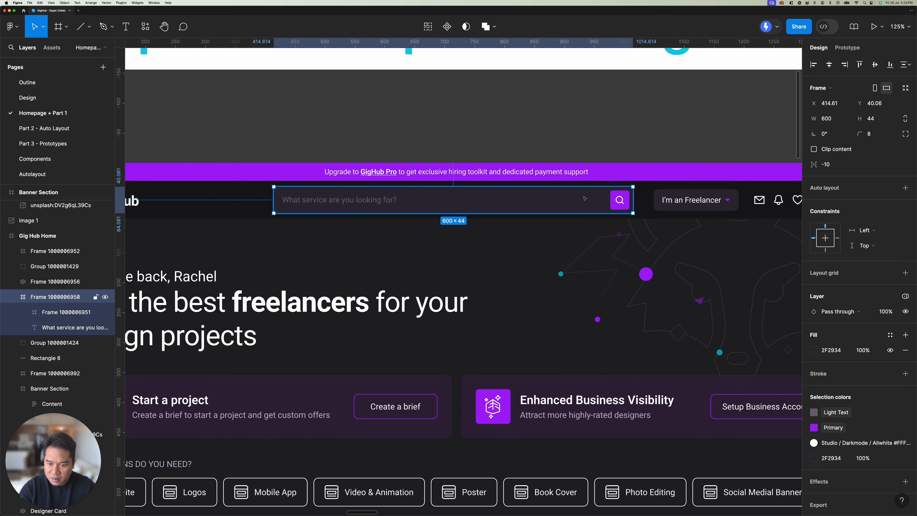
scroll(585, 198, right, 4)
click(558, 203)
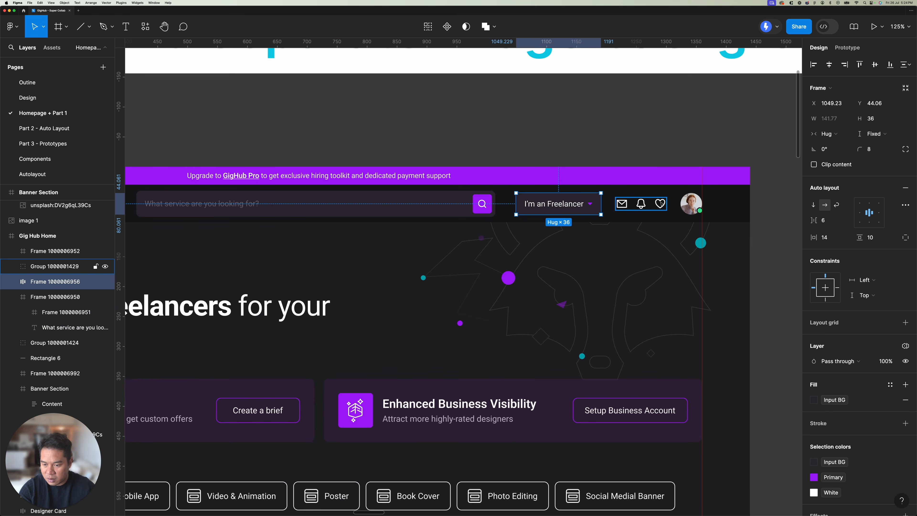
click(660, 203)
Step: Select the Rectangle 6 shape behind the header and examine its extent relative to the Gig Hub Home frame
scroll(661, 201, down, 1)
click(514, 212)
drag(391, 224, 552, 197)
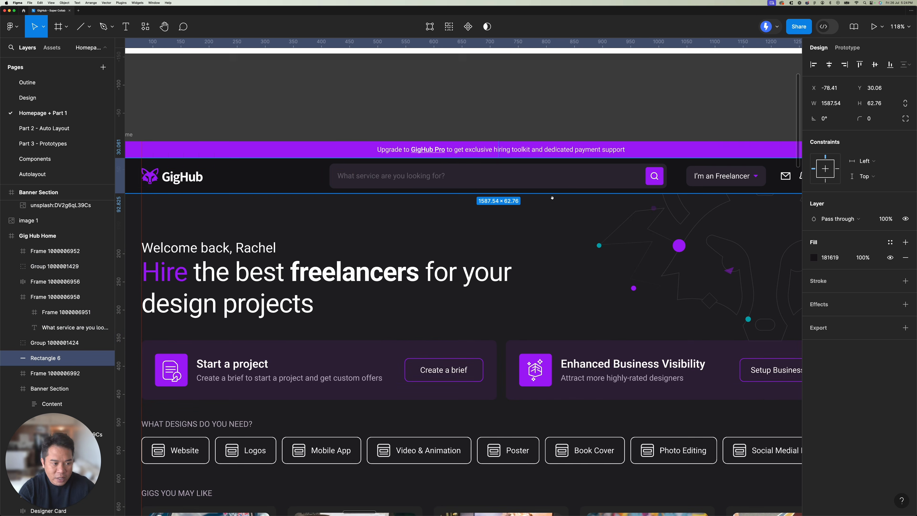
scroll(268, 267, down, 3)
drag(204, 202, 282, 184)
scroll(280, 181, down, 5)
click(255, 159)
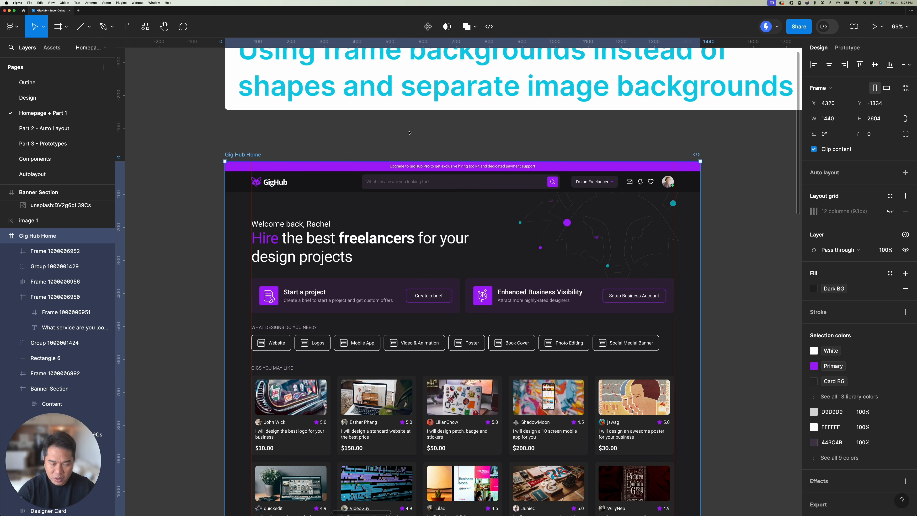
Step: Delete the Rectangle 6 shape that serves as the header's background
click(231, 183)
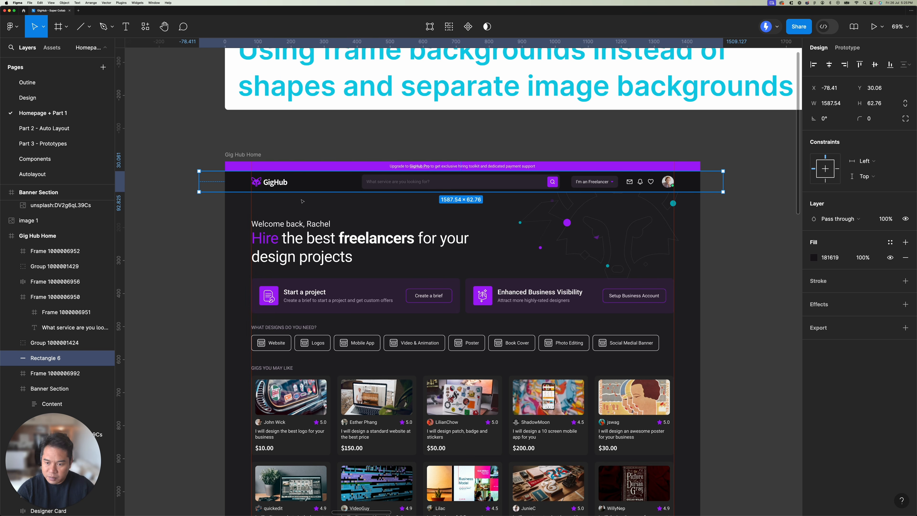
scroll(285, 182, up, 5)
drag(355, 117, 329, 118)
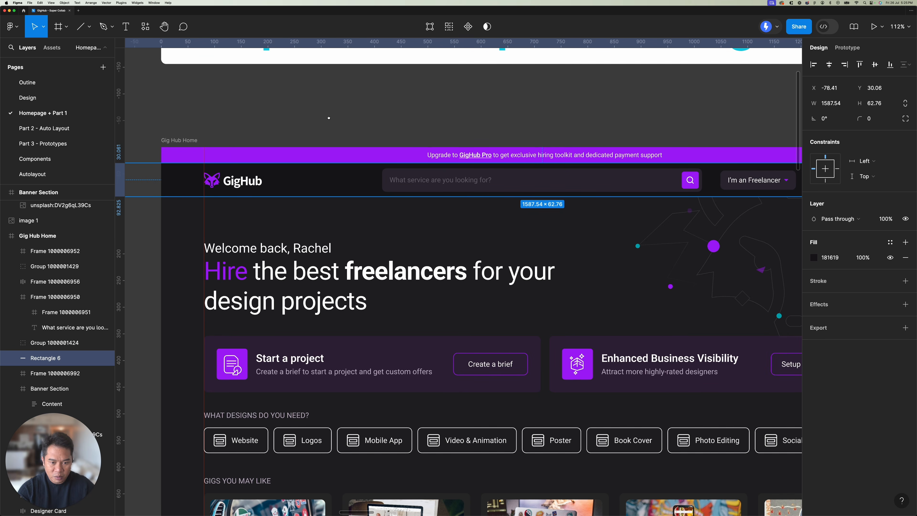
click(329, 119)
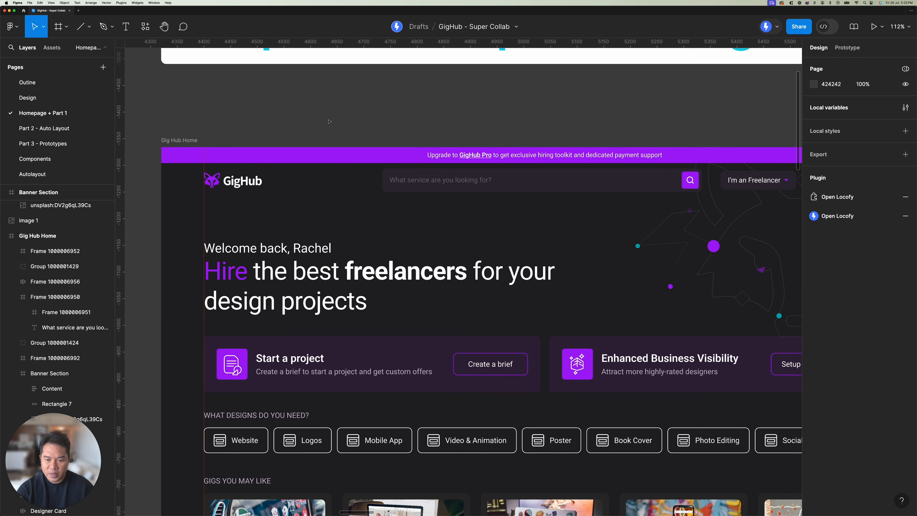
Step: Wrap the header's Freelancer dropdown, icon group and profile avatar together in one new frame
scroll(330, 119, down, 4)
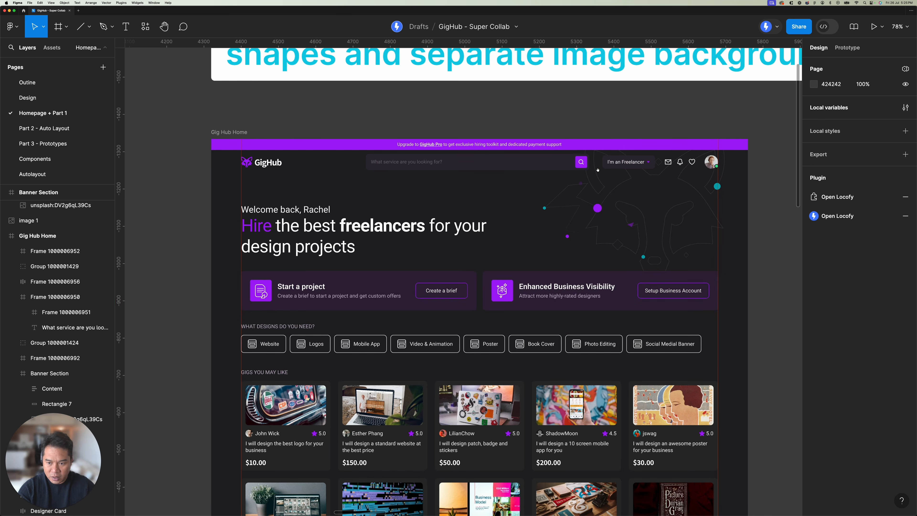
scroll(469, 163, right, 5)
scroll(483, 164, up, 5)
click(487, 161)
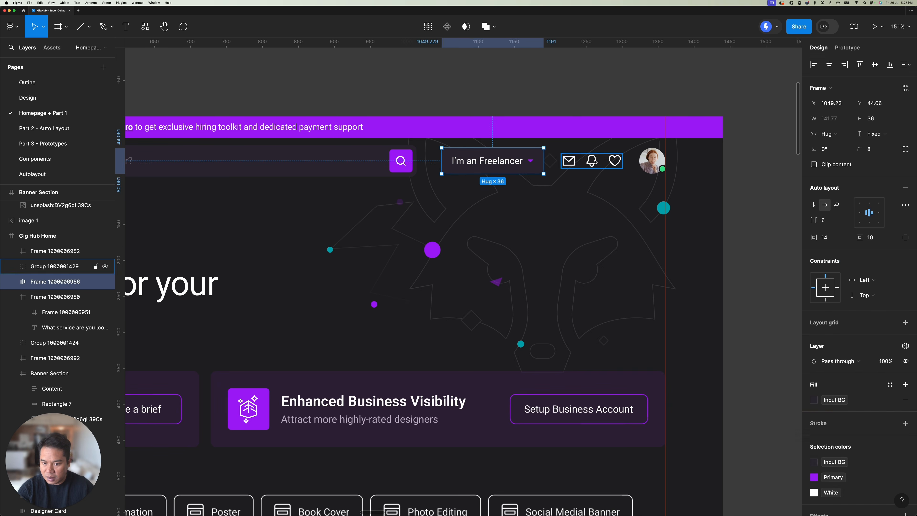
shift+click(592, 160)
shift+click(653, 160)
right_click(661, 162)
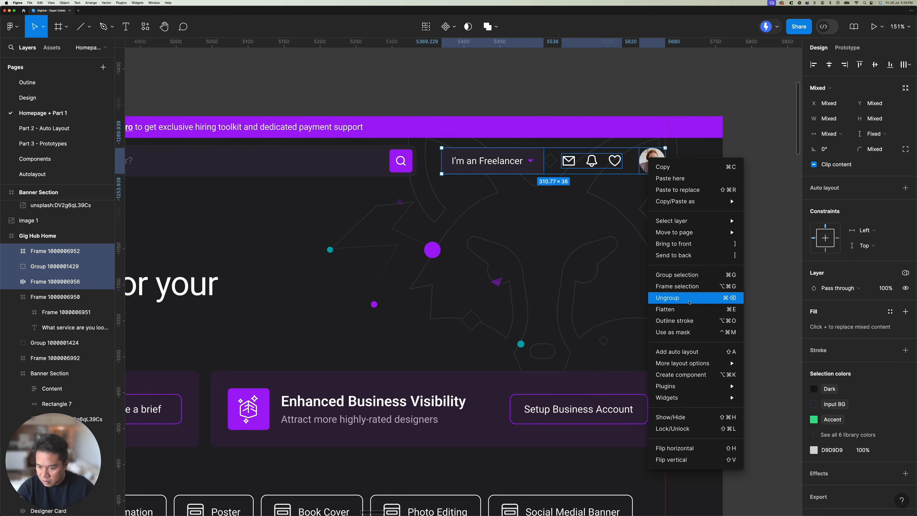
click(670, 279)
Step: Ungroup the header's GigHub logo group and its nested frame down to the separate text and fox icon
scroll(670, 279, down, 5)
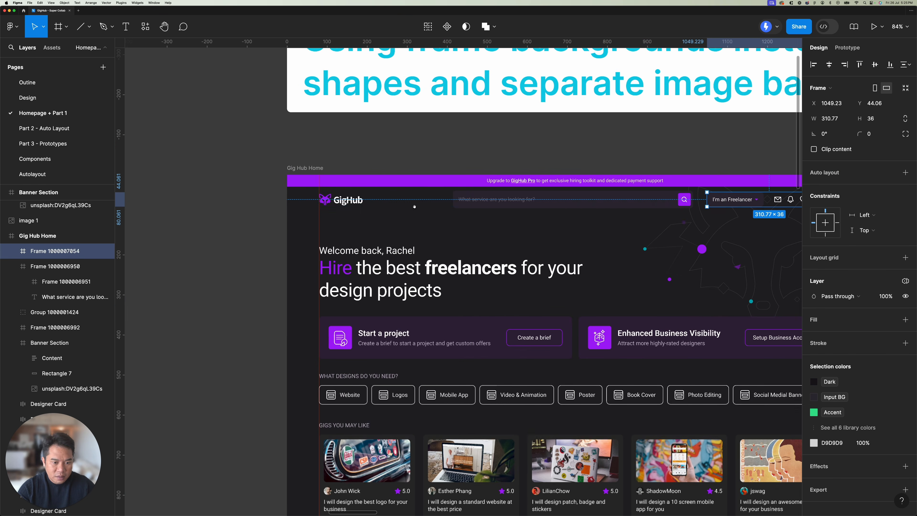
click(356, 200)
scroll(355, 199, up, 5)
right_click(355, 200)
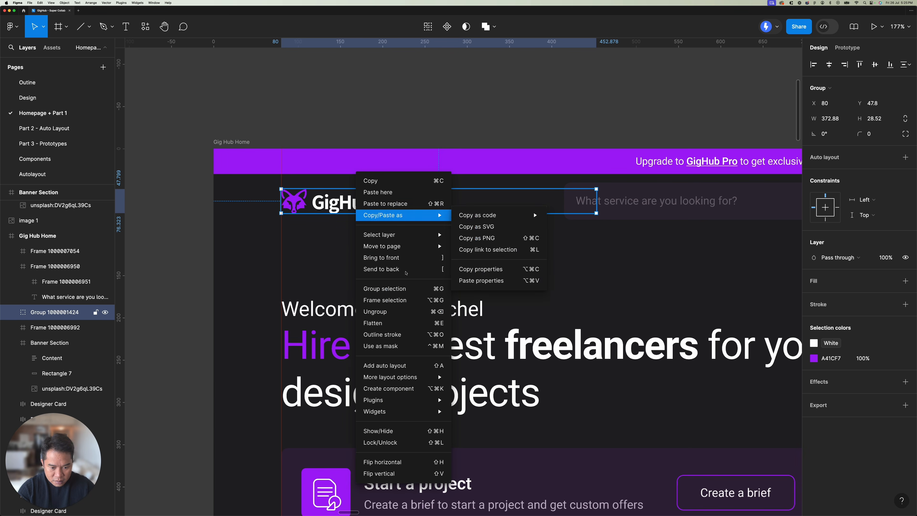
click(386, 311)
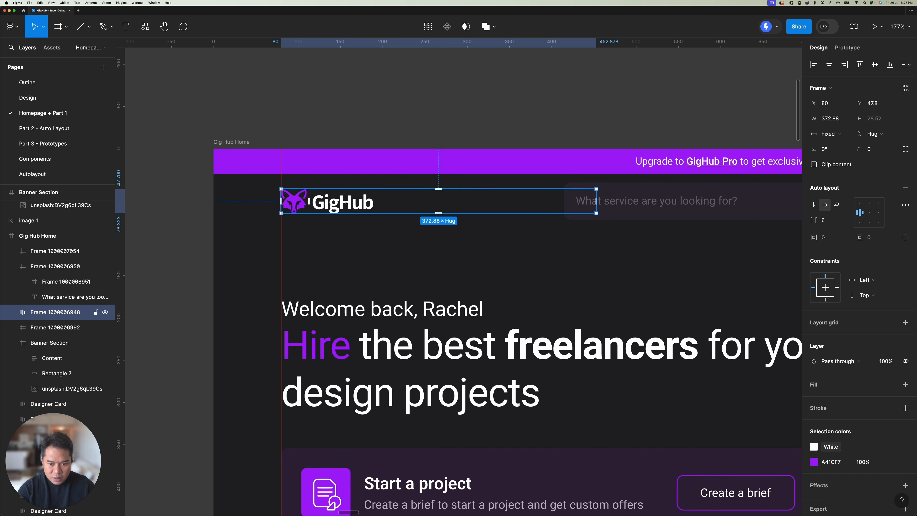
right_click(347, 200)
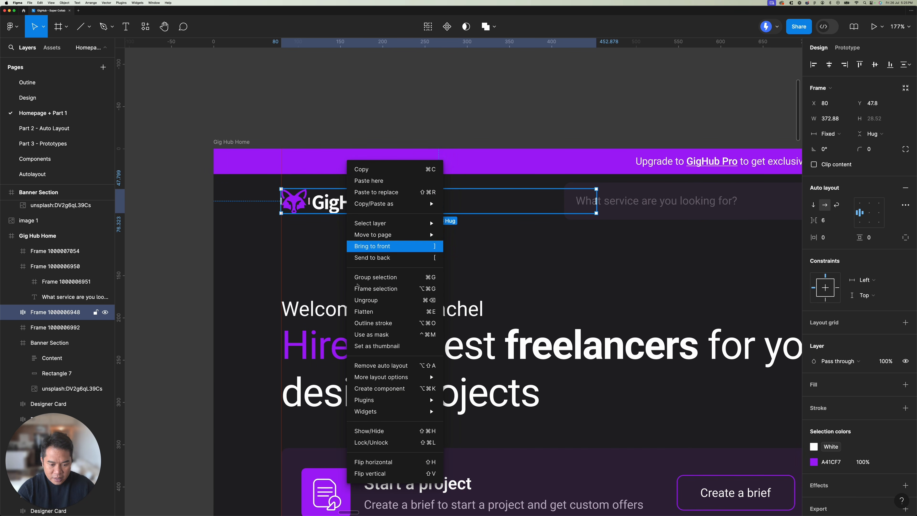
click(378, 300)
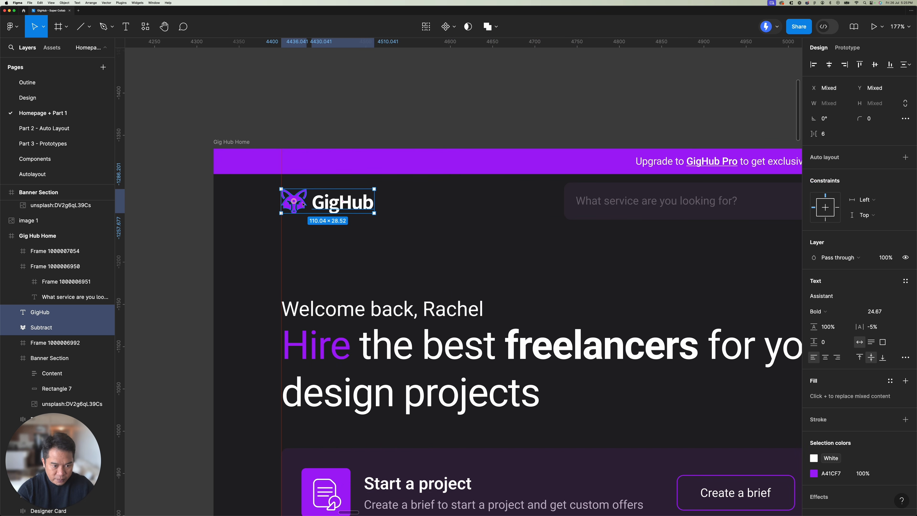
Step: Frame the GigHub text and fox icon together, and wrap the logo, search and account frames in one header frame
right_click(319, 204)
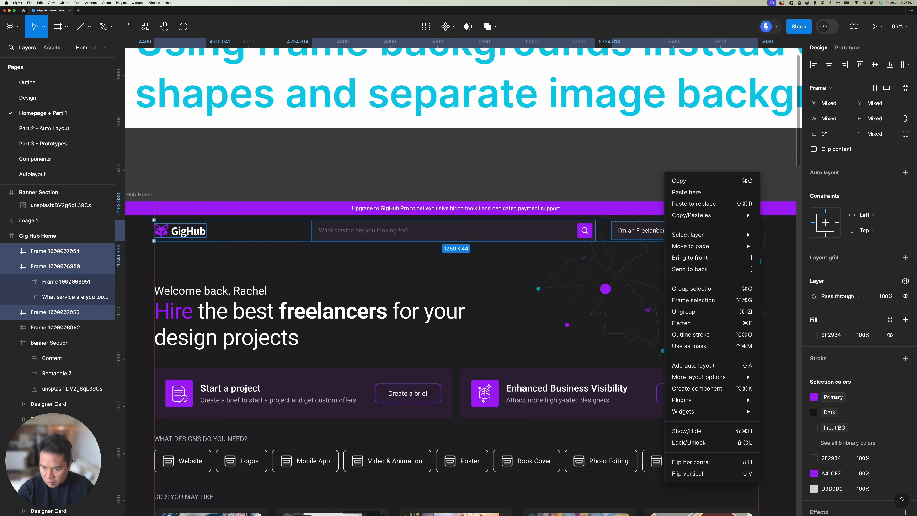
click(693, 300)
scroll(465, 274, down, 8)
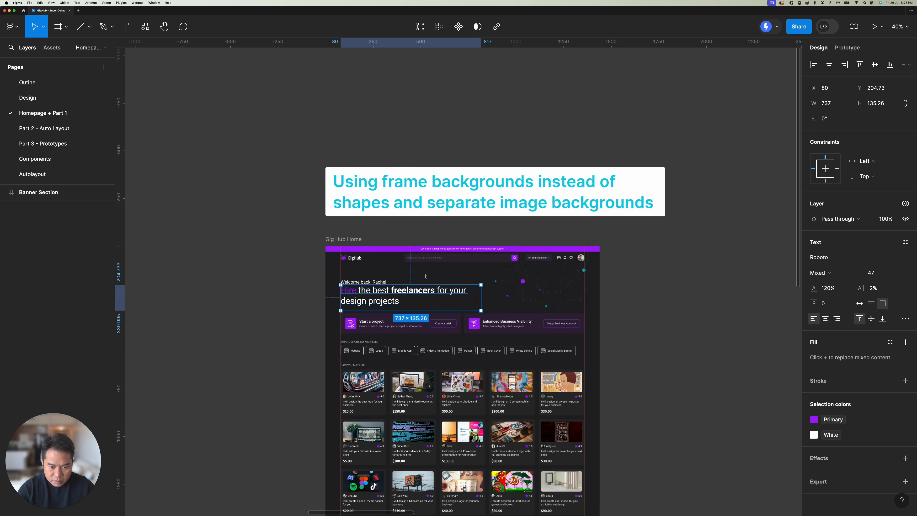
Step: Wrap the header frame in an auto layout frame and widen it to 1440, spanning the Gig Hub Home page from X 0
right_click(431, 257)
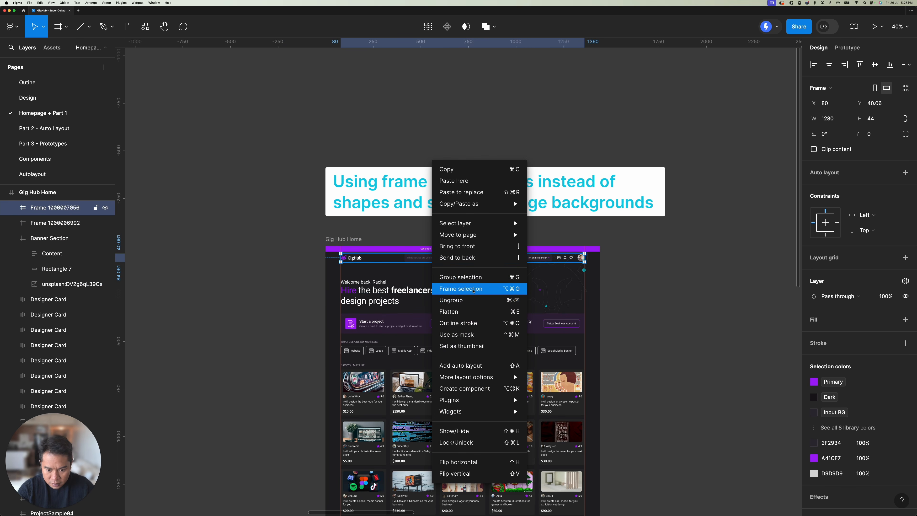
key(Escape)
key(shift+a)
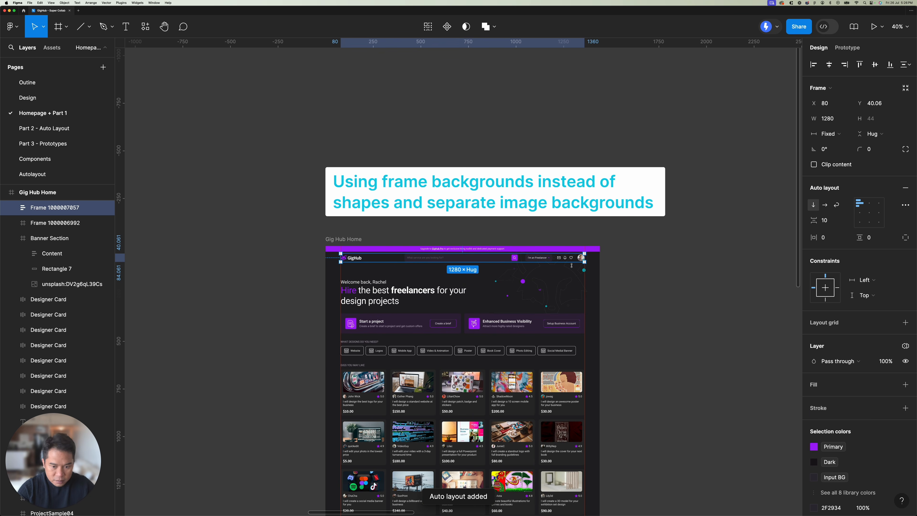
scroll(586, 259, up, 5)
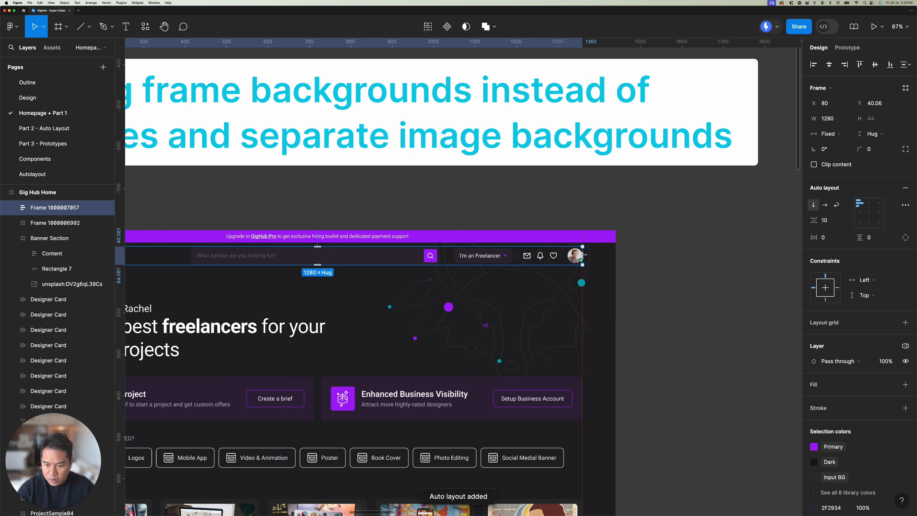
drag(584, 257, 615, 253)
scroll(614, 253, down, 4)
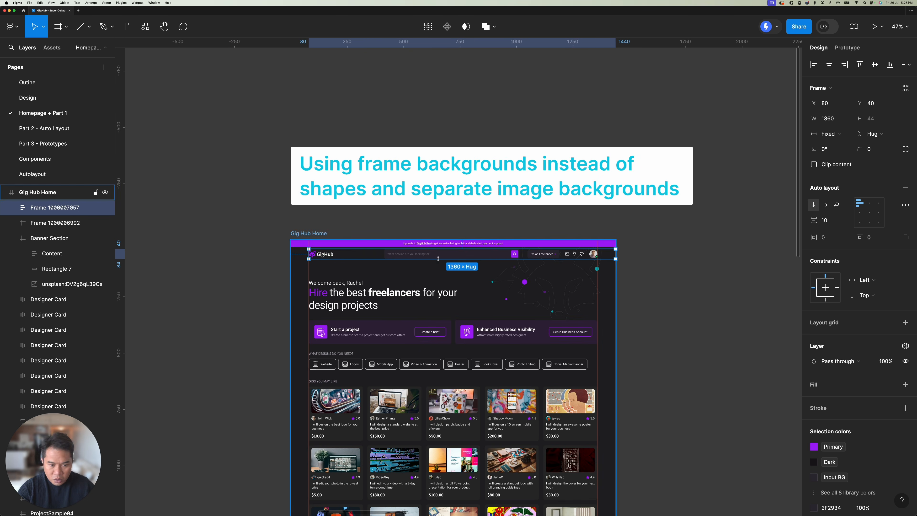
drag(308, 253, 291, 253)
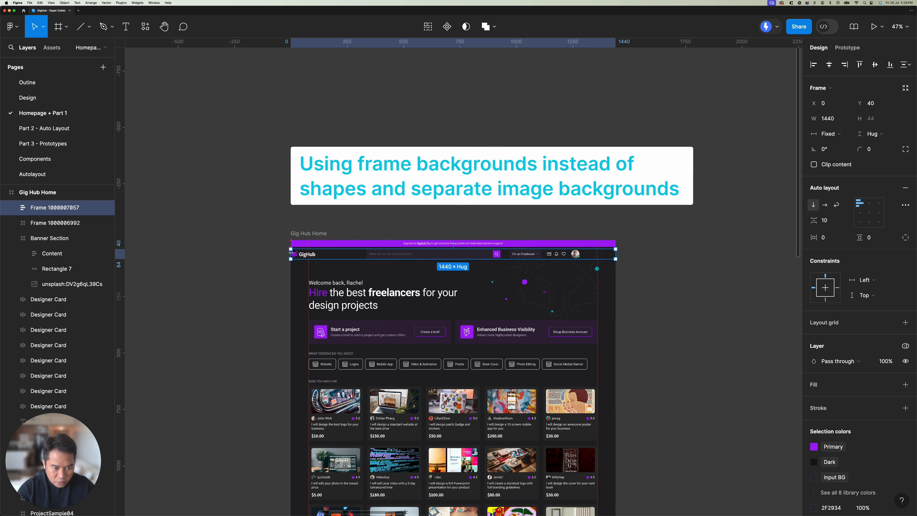
Step: Align the auto layout's content to the top centre and resize the inner header frame to 1280 wide
key(alt+h)
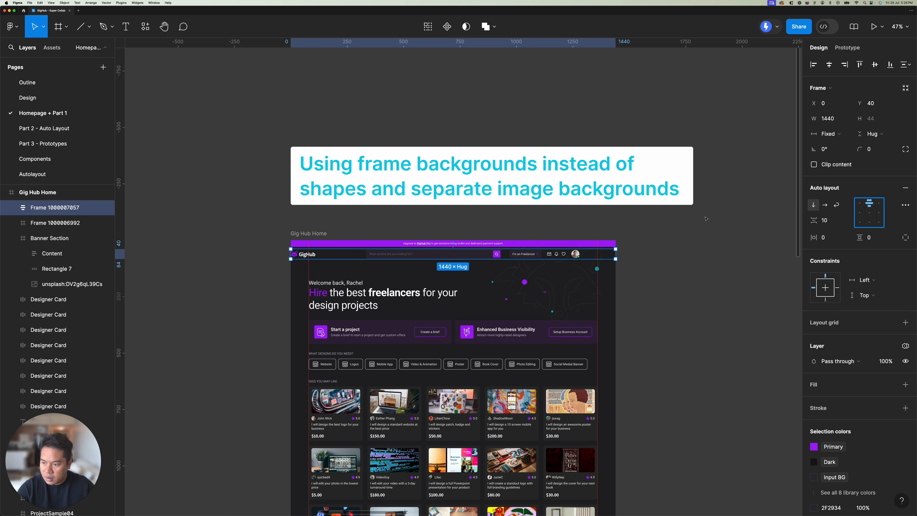
scroll(556, 254, up, 5)
double_click(577, 255)
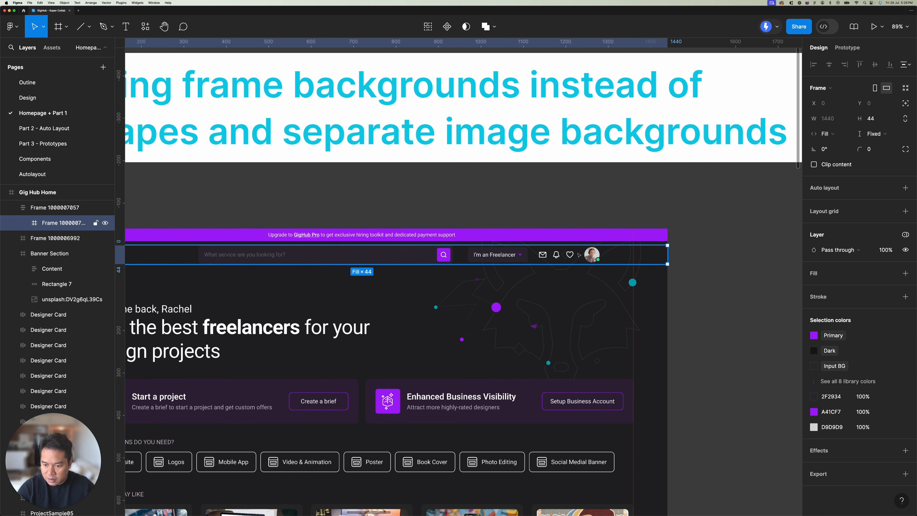
drag(668, 254, 633, 254)
scroll(633, 254, down, 5)
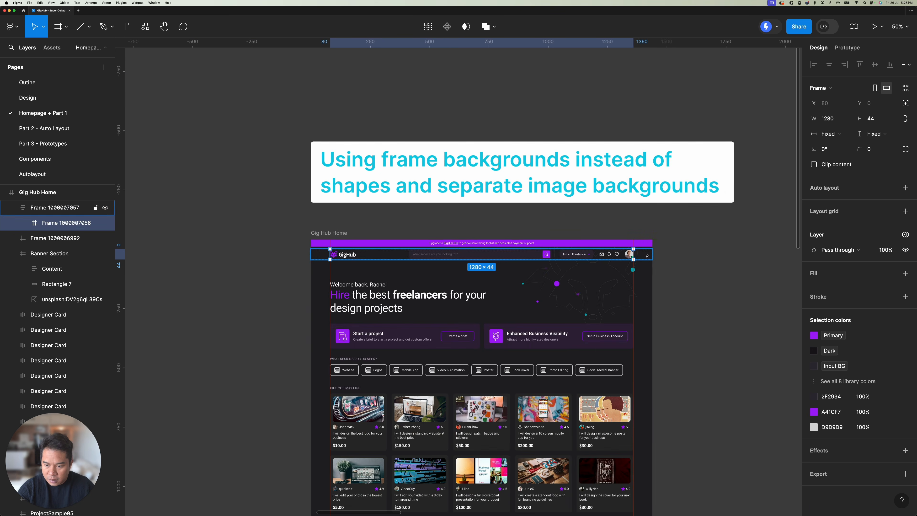
Step: Give the outer header auto layout frame a fill using the Dark colour style
key(Escape)
scroll(646, 311, up, 5)
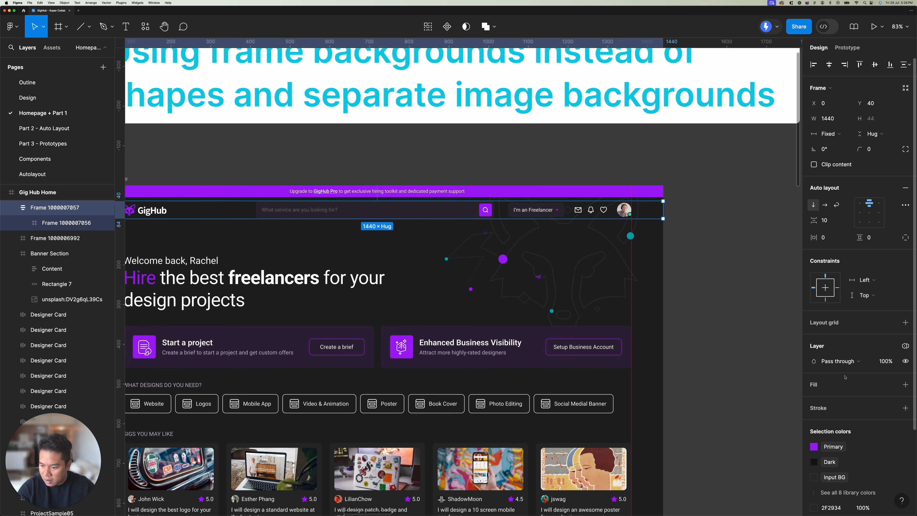
click(906, 384)
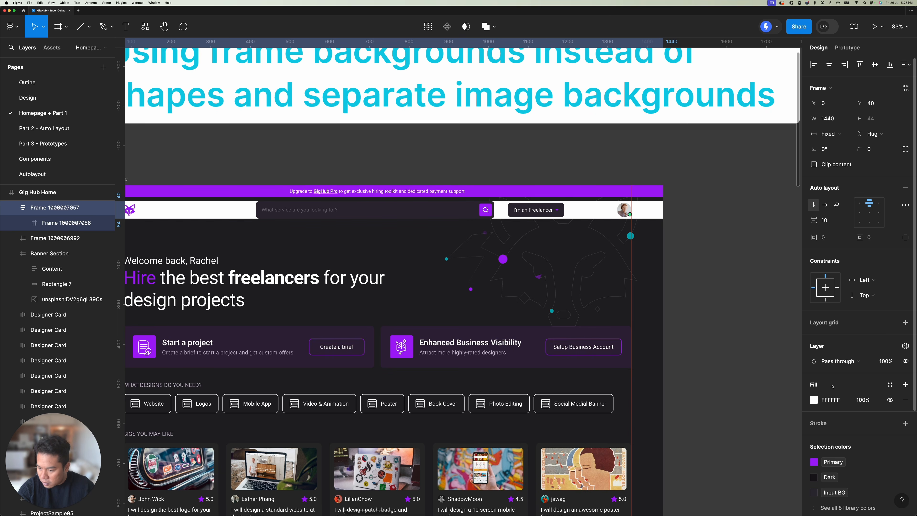
click(890, 384)
click(730, 448)
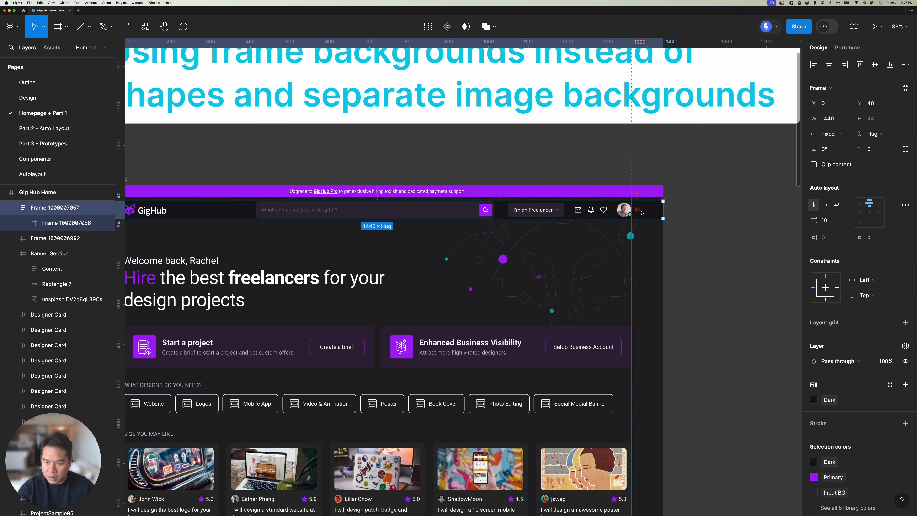
Step: Move the header frame up against the purple promo bar, at Y about 30, and set its vertical padding to 10
scroll(653, 213, up, 5)
drag(652, 213, 652, 205)
click(869, 237)
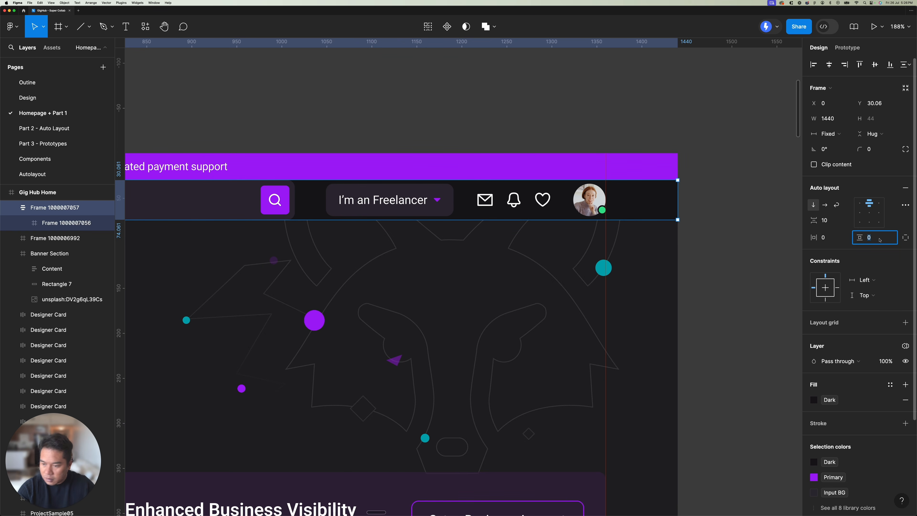
text(10)
key(Return)
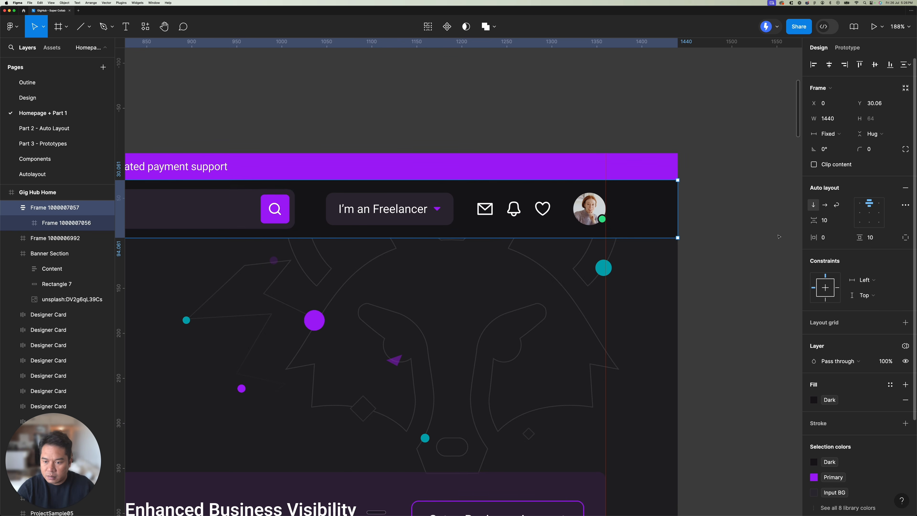
Step: Examine the rebuilt header's full-width background and the alignment of its contents with the page below
scroll(648, 148, down, 5)
click(649, 147)
scroll(629, 134, left, 5)
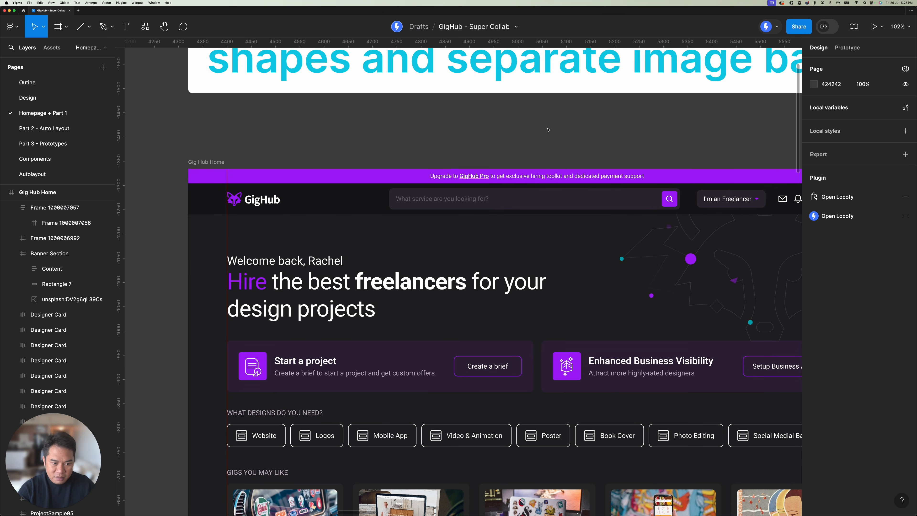
scroll(538, 132, down, 1)
scroll(525, 133, right, 2)
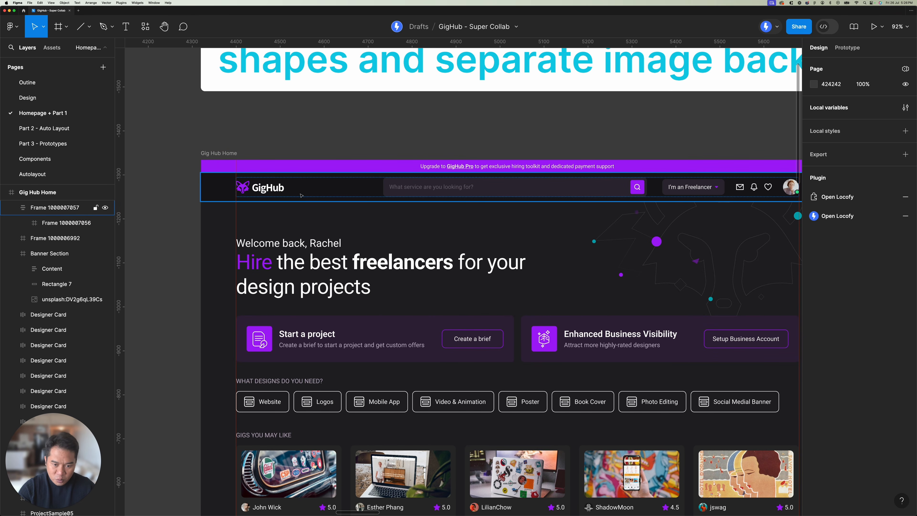
scroll(317, 192, right, 5)
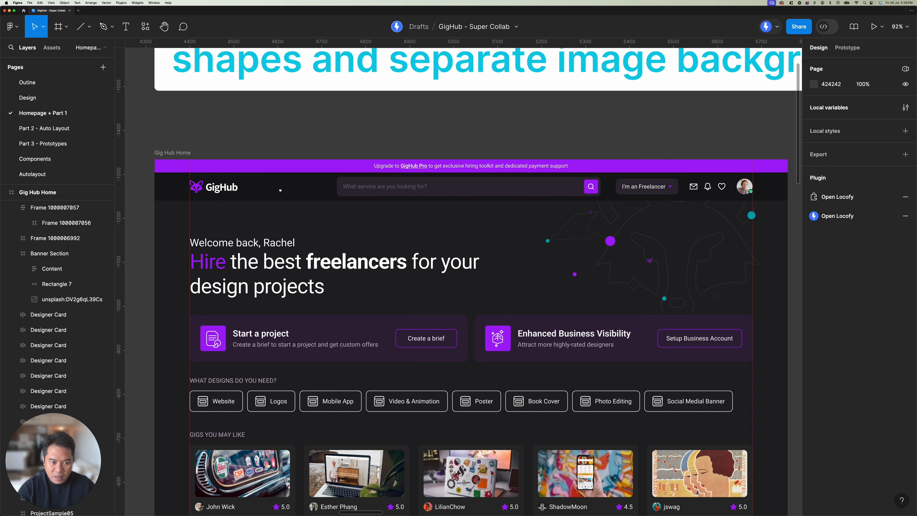
click(285, 191)
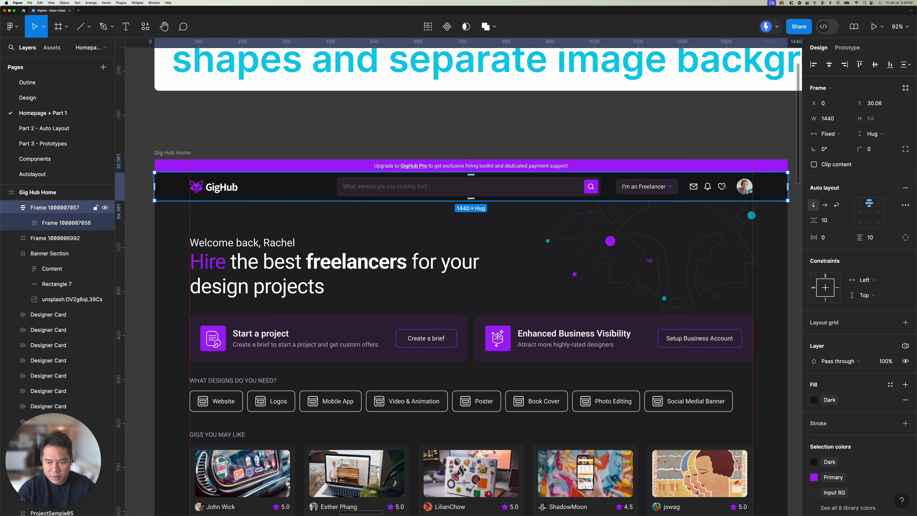
key(Escape)
scroll(478, 83, down, 5)
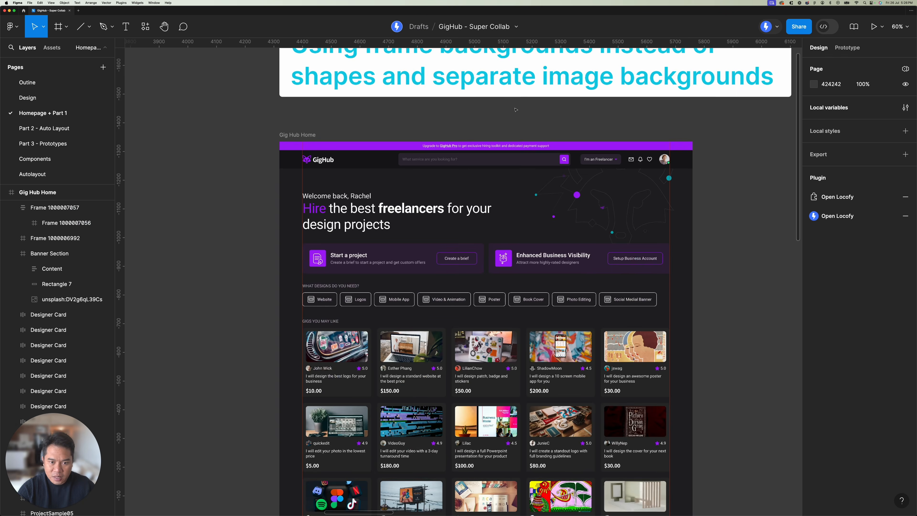
Step: Try shifting the purple rectangle and the phone image inside the Hire faster banner, undoing each move
scroll(478, 82, down, 15)
scroll(433, 145, right, 2)
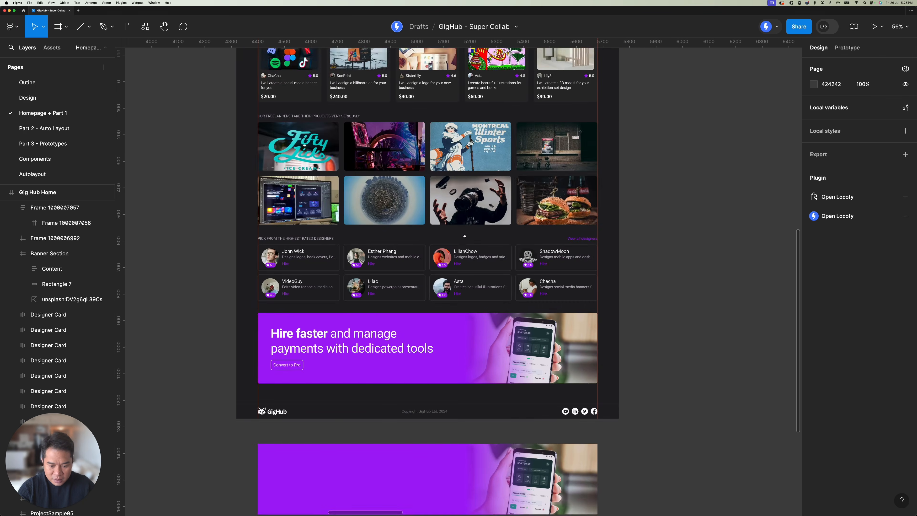
click(391, 193)
scroll(411, 166, up, 5)
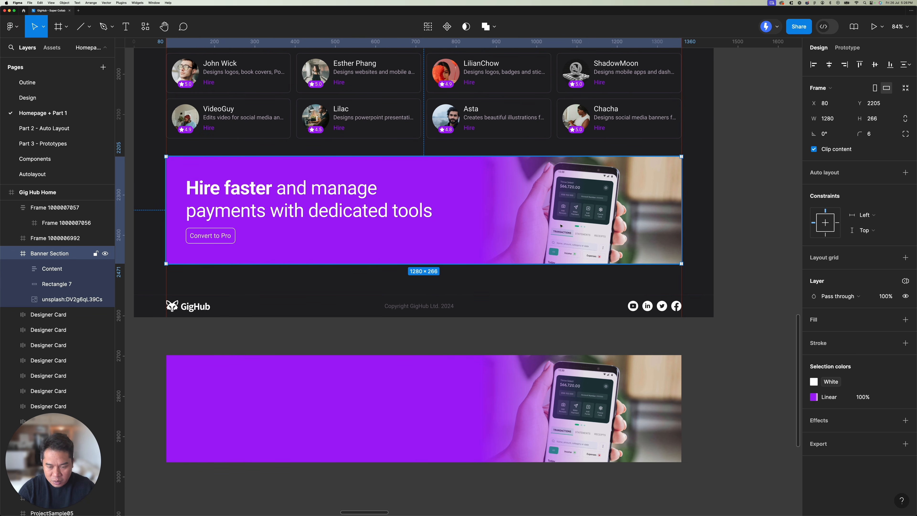
super+click(459, 186)
drag(492, 206, 487, 195)
key(super+z)
click(608, 208)
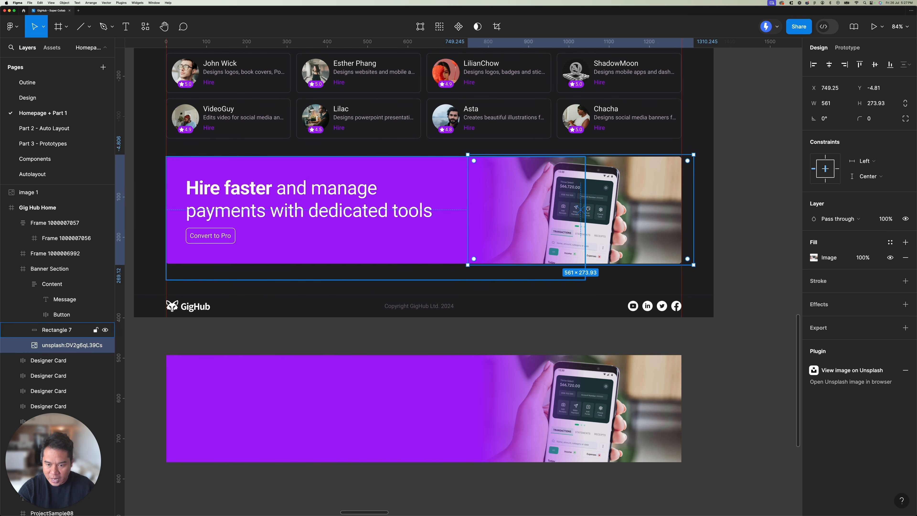
drag(607, 207, 611, 210)
key(super+z)
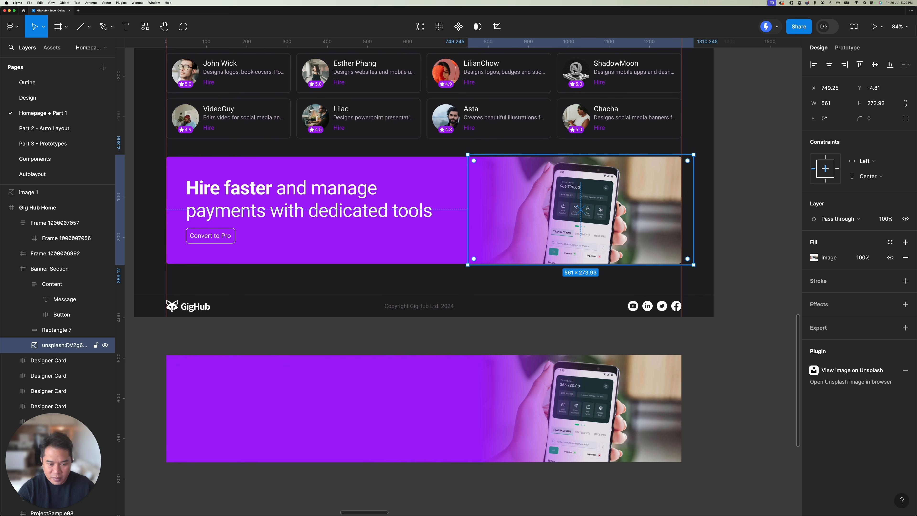
Step: Nudge the flattened banner image below the homepage up to Y about 1361
scroll(610, 208, down, 3)
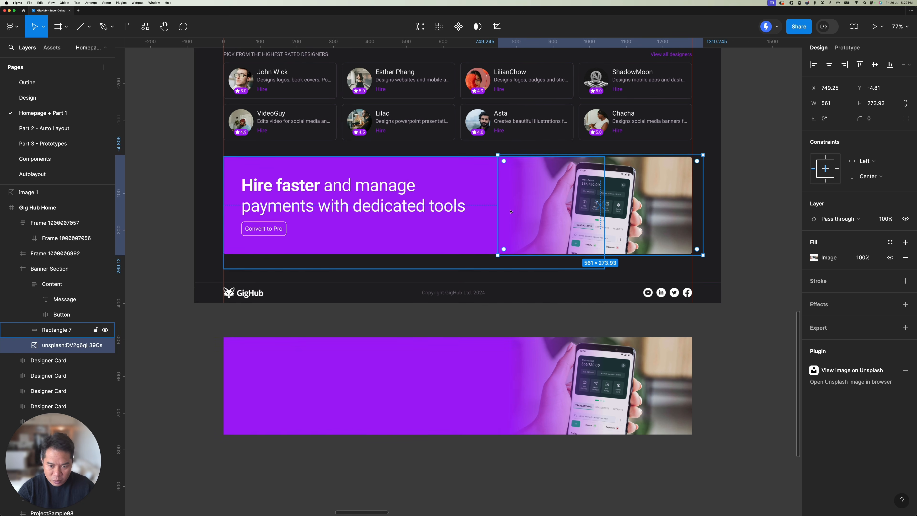
scroll(601, 259, down, 3)
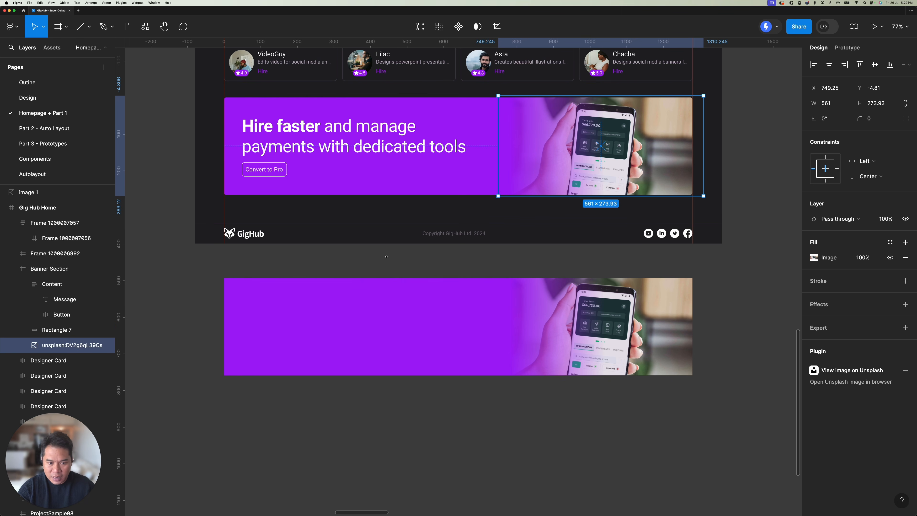
click(366, 283)
scroll(361, 280, down, 1)
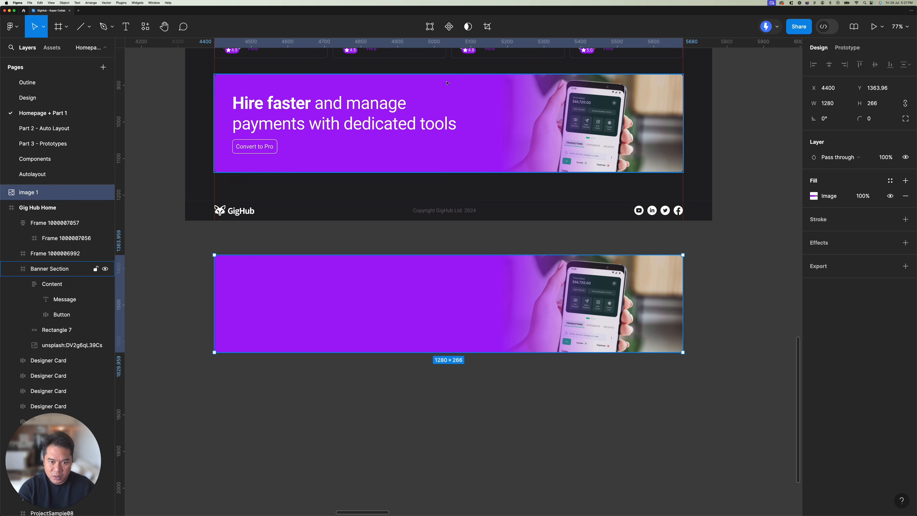
drag(455, 268, 410, 265)
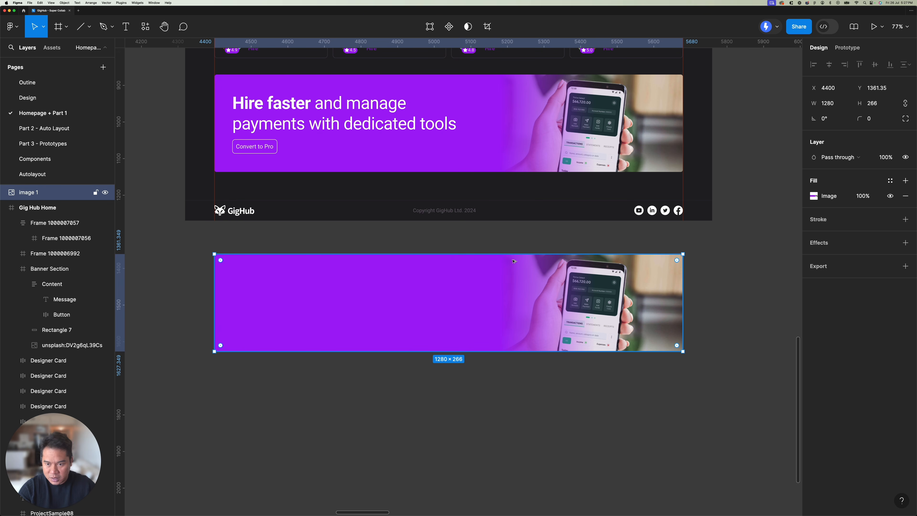
Step: Delete Rectangle 7 and the Unsplash phone image from the Banner Section frame
scroll(481, 190, up, 3)
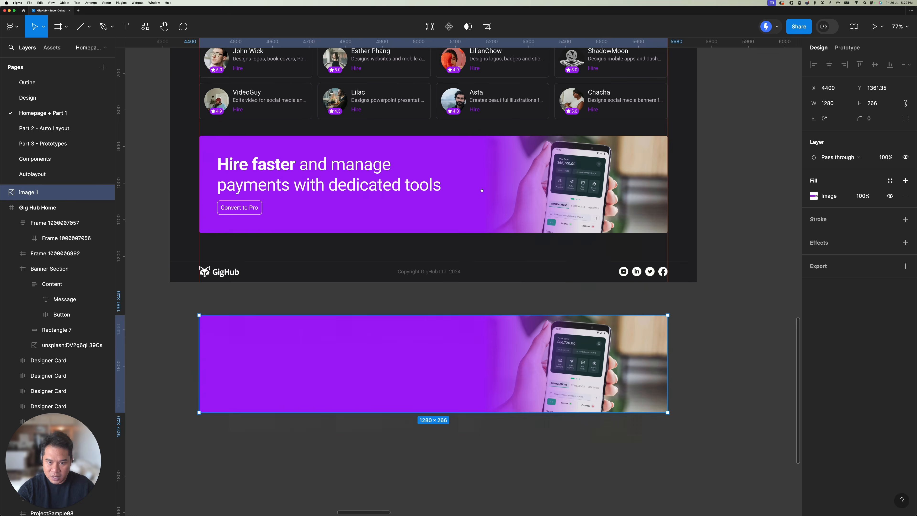
super+click(484, 202)
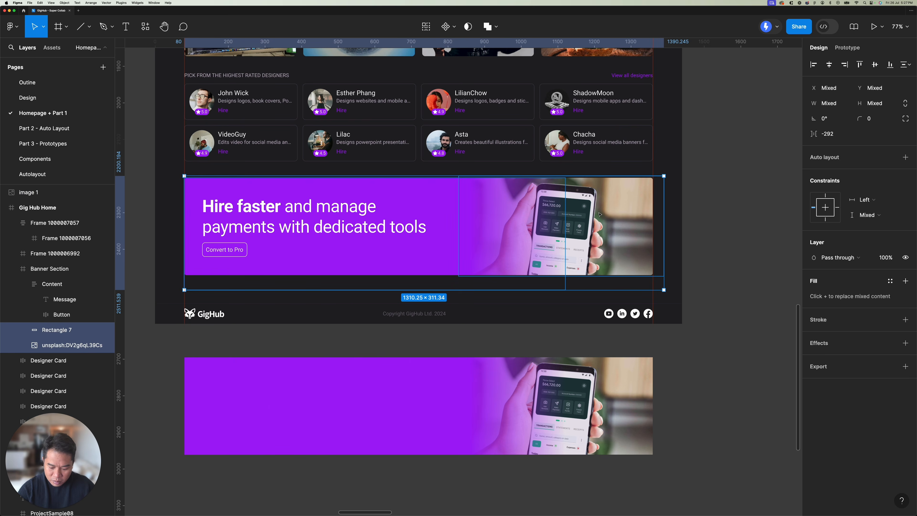
key(Delete)
Step: Paste the flattened banner image's properties onto the Banner Section frame so the image becomes its fill
click(435, 201)
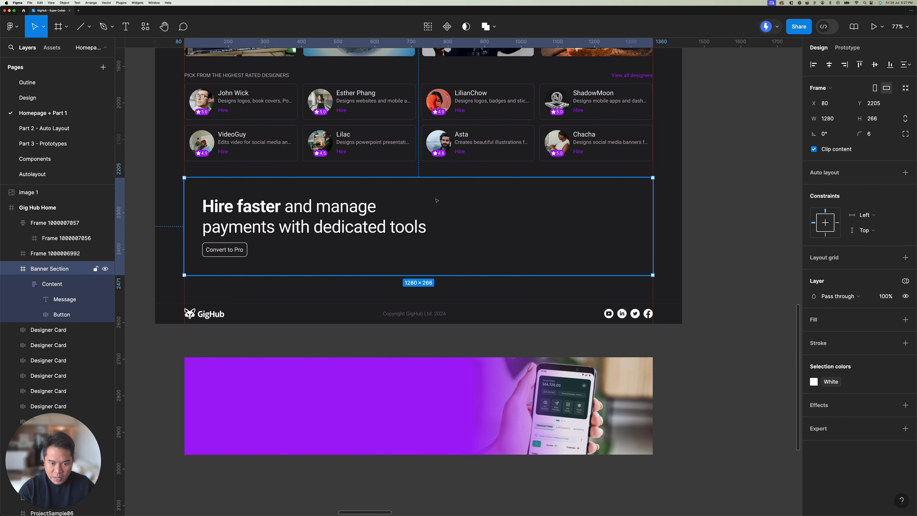
key(super+alt+v)
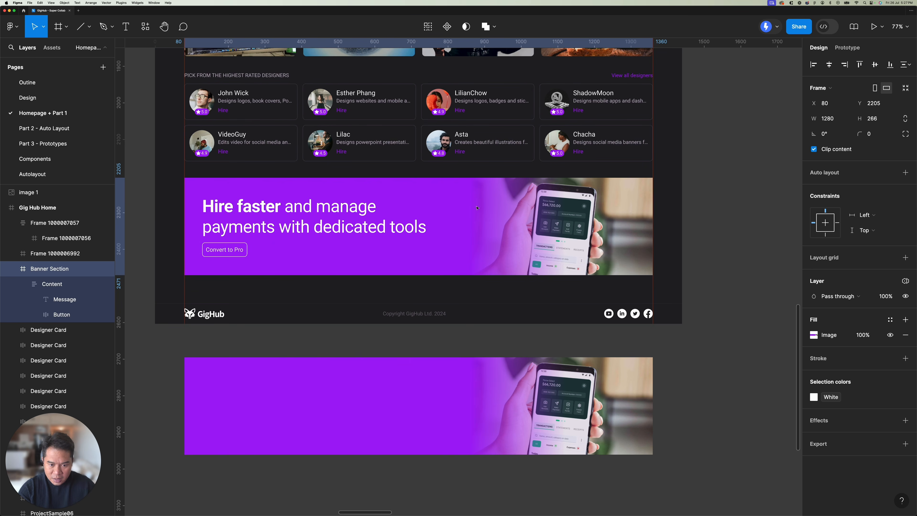
click(495, 153)
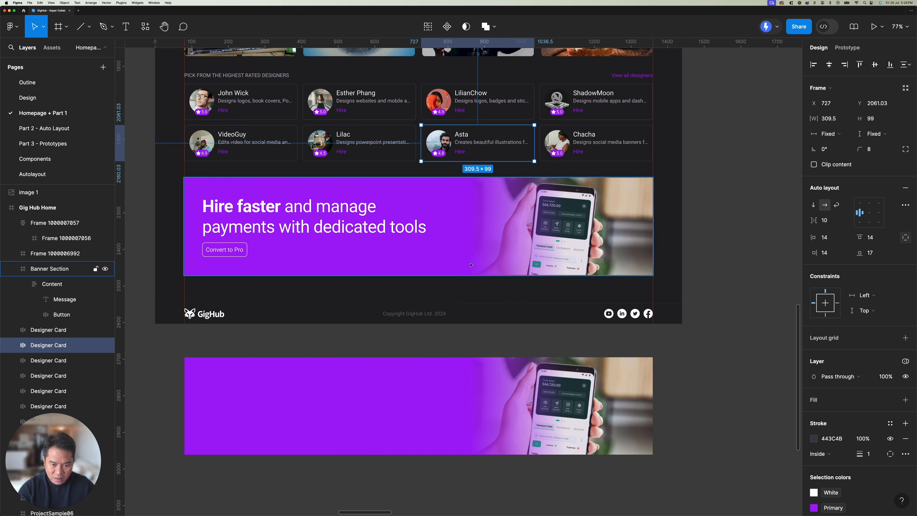
scroll(469, 262, down, 7)
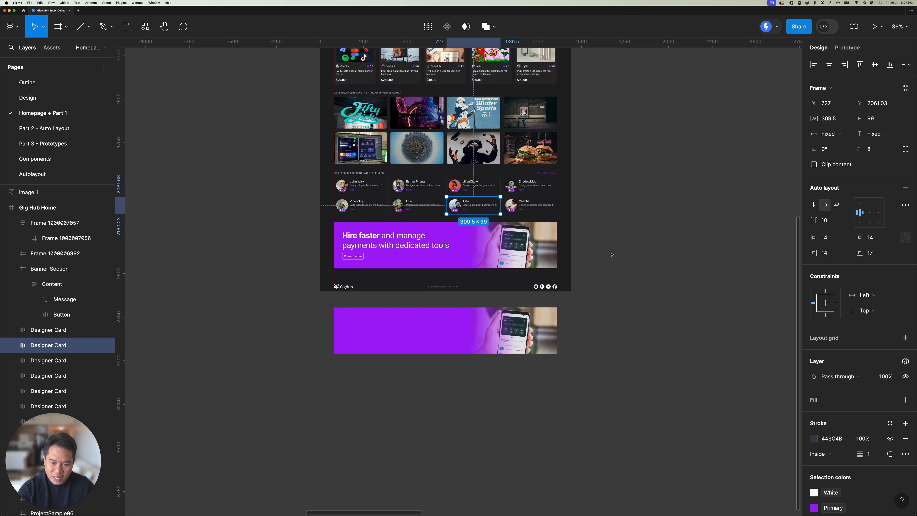
scroll(611, 255, down, 5)
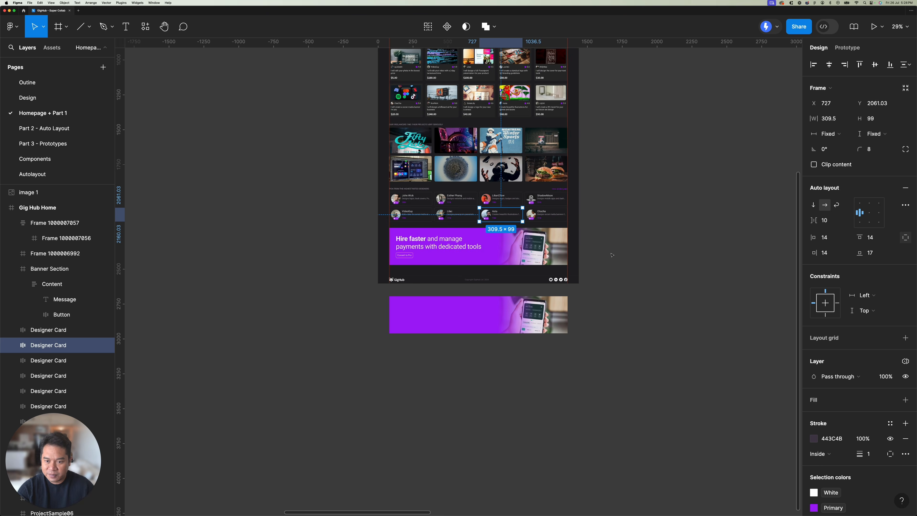
Step: Look over the "Remove overlapping layers" example and its Gig Hub Home frame
click(575, 247)
click(456, 337)
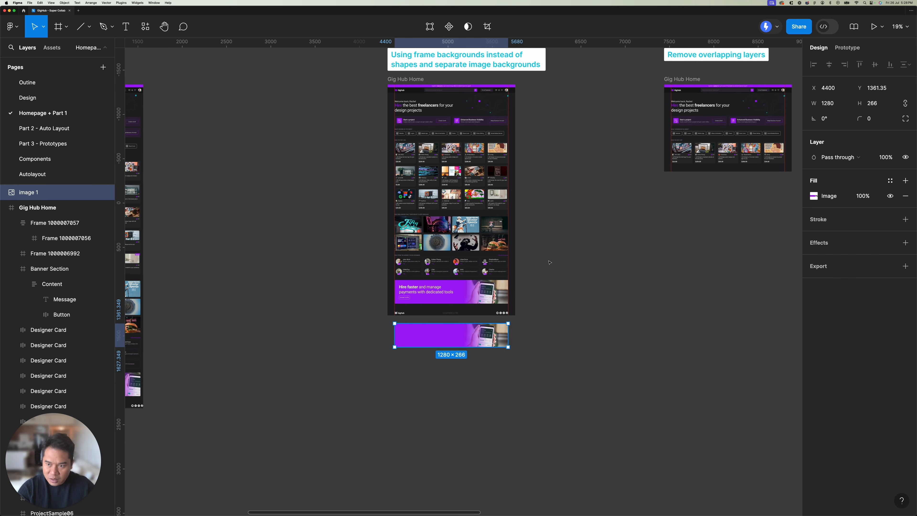
scroll(409, 318, right, 10)
scroll(317, 276, down, 3)
scroll(403, 231, up, 4)
scroll(404, 231, up, 5)
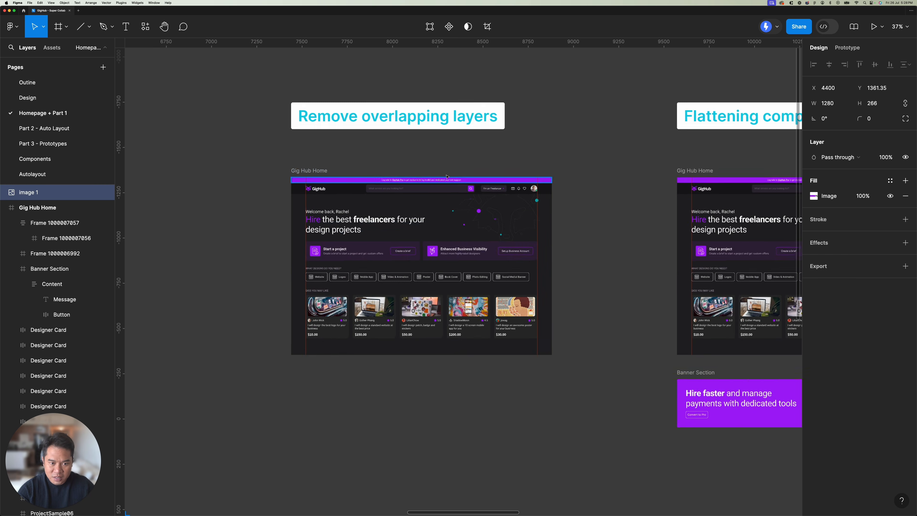
scroll(447, 153, up, 1)
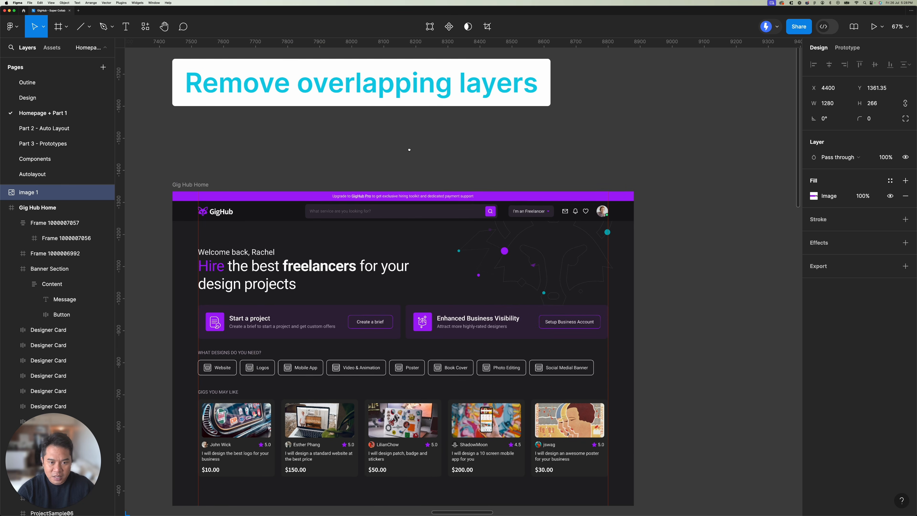
mouse_move(408, 150)
mouse_down()
mouse_move(444, 152)
mouse_move(397, 162)
mouse_up()
scroll(444, 153, down, 1)
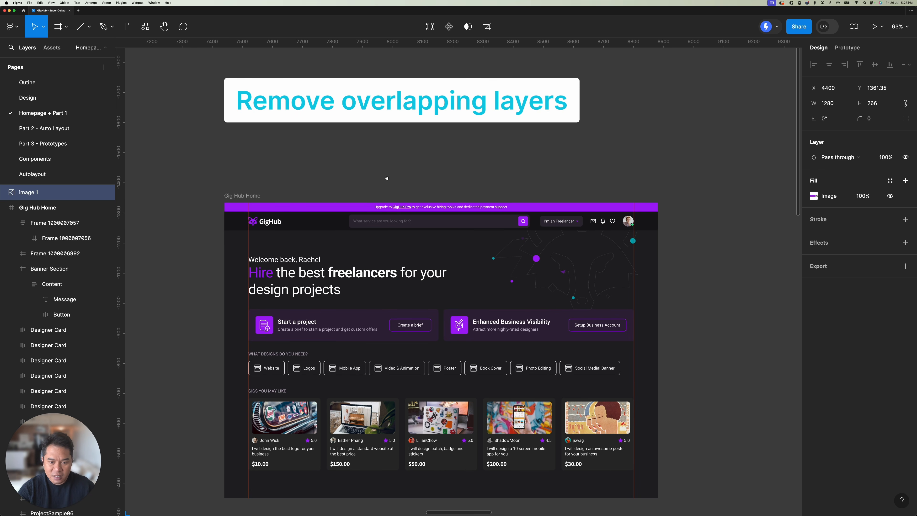
scroll(387, 178, down, 2)
scroll(310, 224, up, 5)
Step: Compare the bounding boxes of the welcome greeting and the Hire headline in the hero area for overlap
click(306, 220)
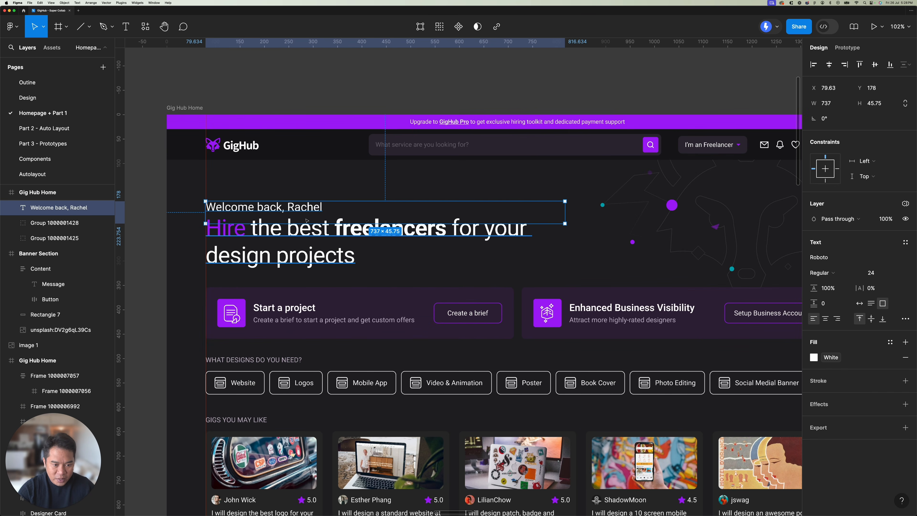
scroll(307, 221, up, 3)
click(292, 233)
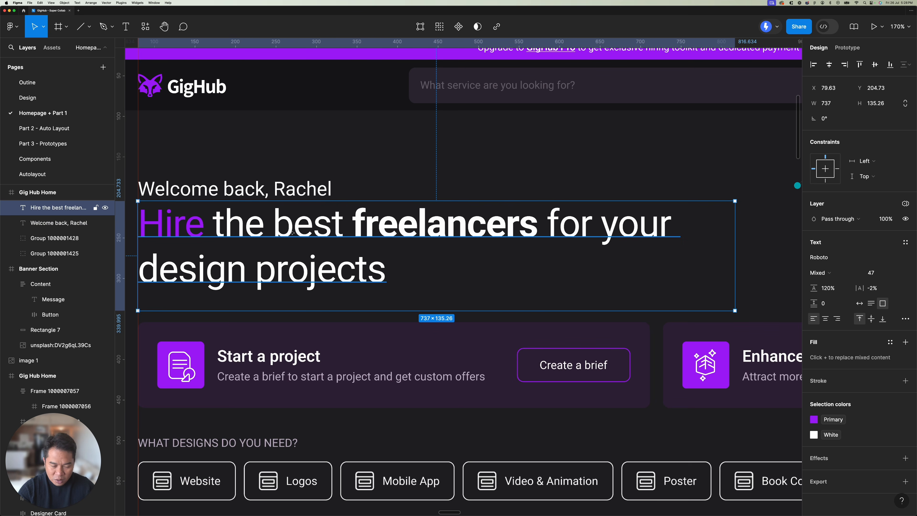
click(318, 189)
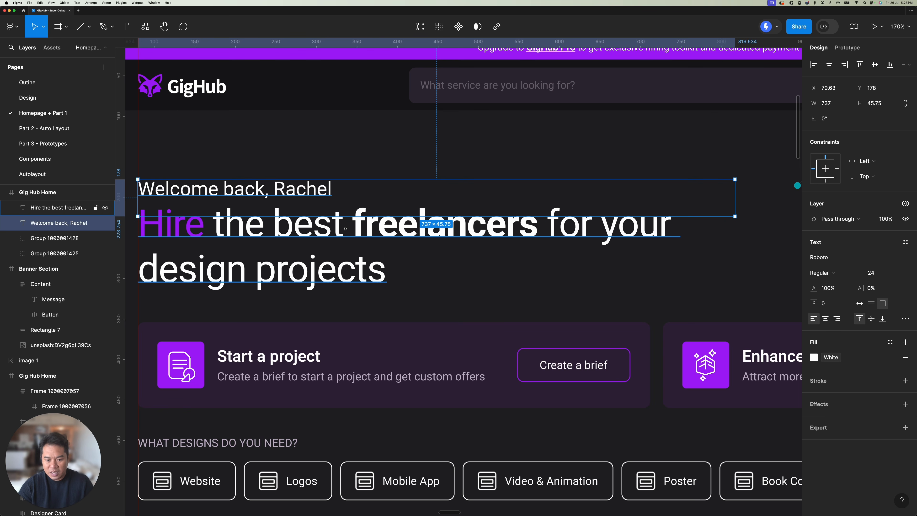
click(308, 230)
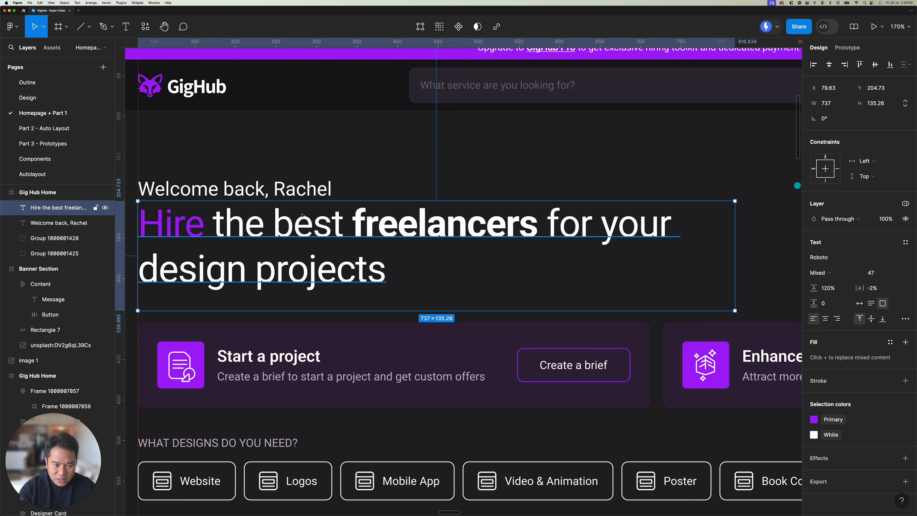
Step: Set the welcome greeting's text box to auto width and the Hire headline's text box to auto height
click(318, 193)
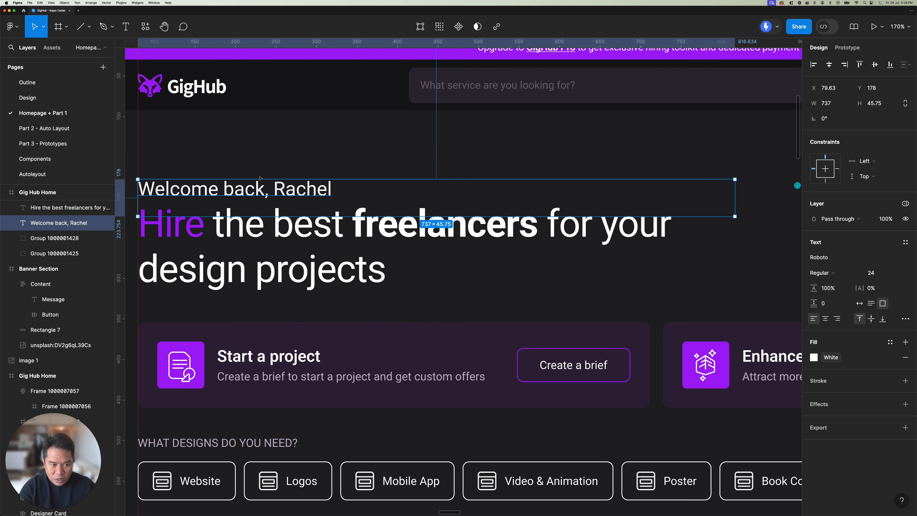
click(859, 304)
click(410, 273)
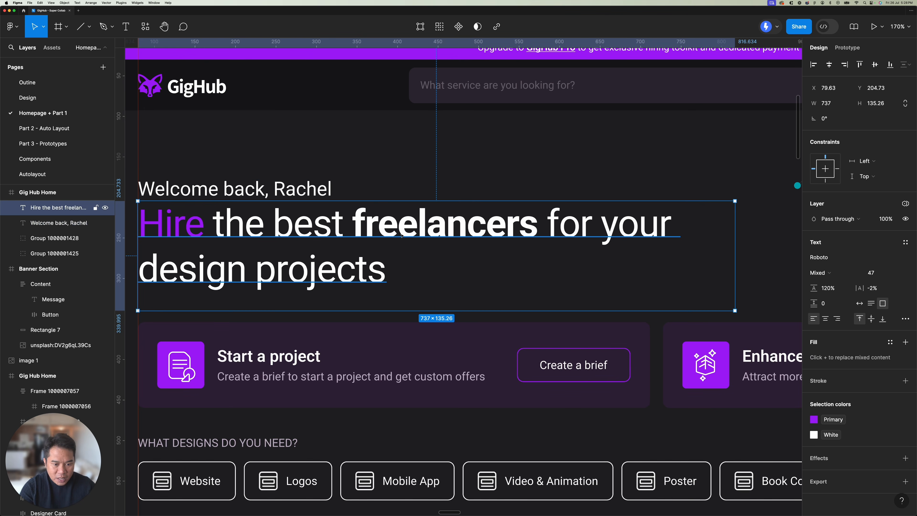
click(871, 304)
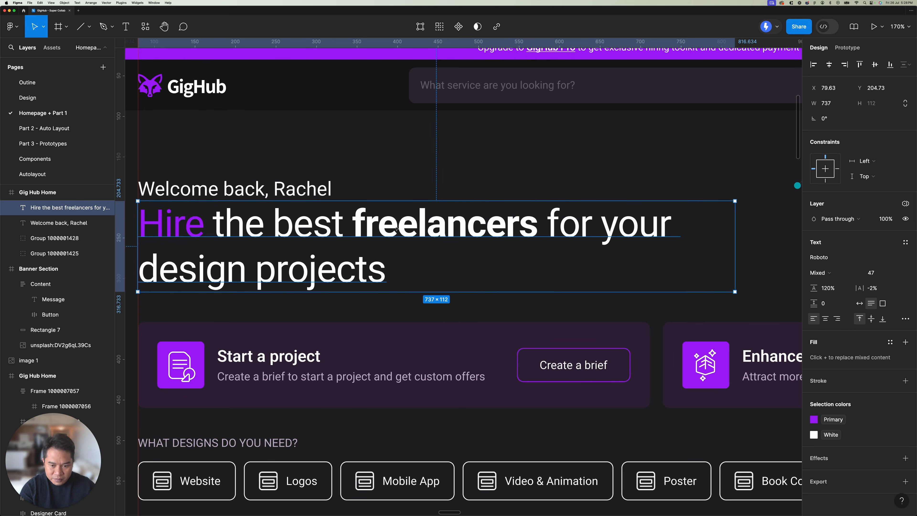
Step: Set the vertical spacing between the welcome greeting and the Hire headline to 4
scroll(304, 205, down, 5)
click(304, 205)
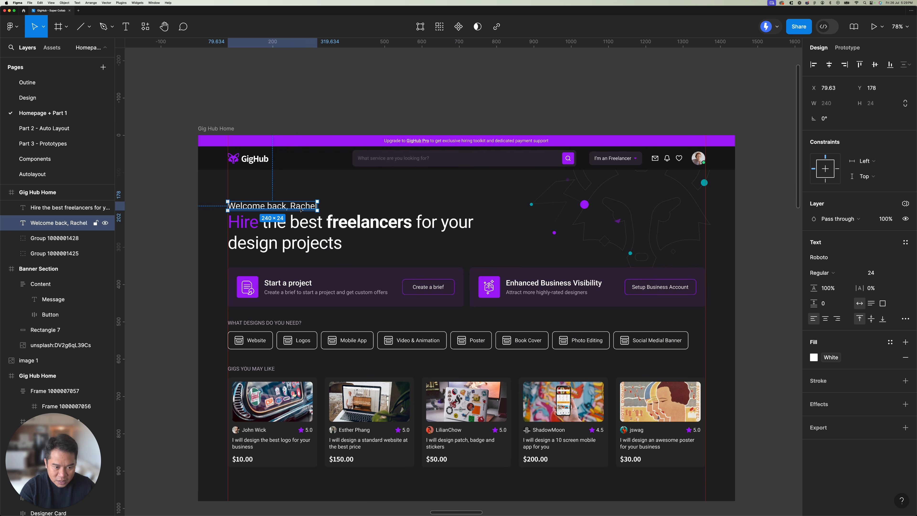
shift+click(297, 224)
scroll(297, 224, up, 5)
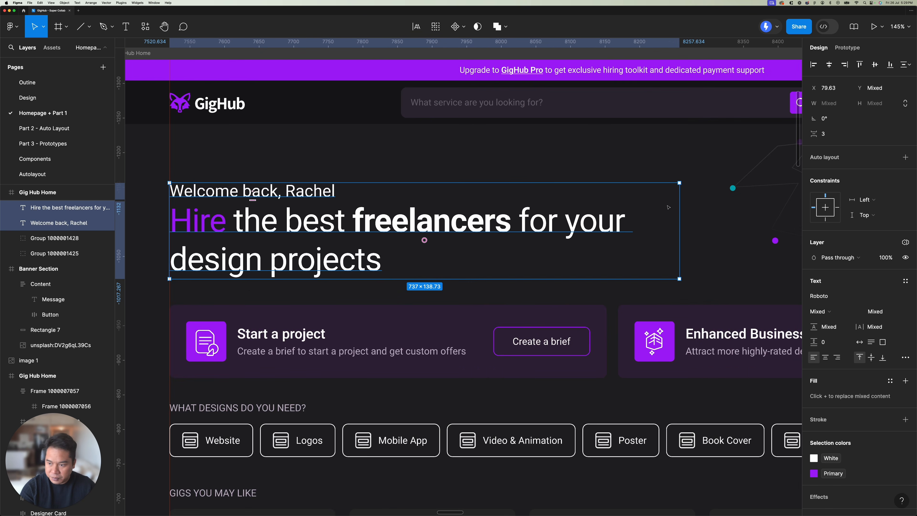
click(826, 134)
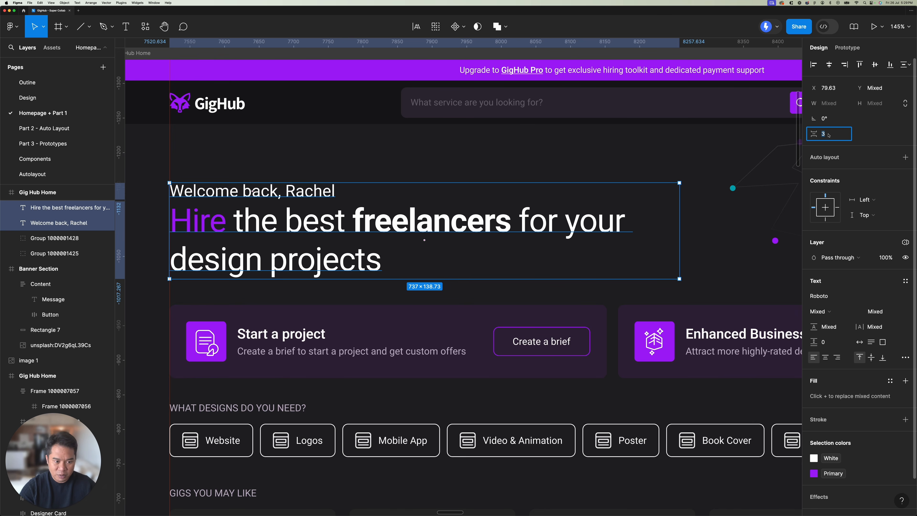
key(Up)
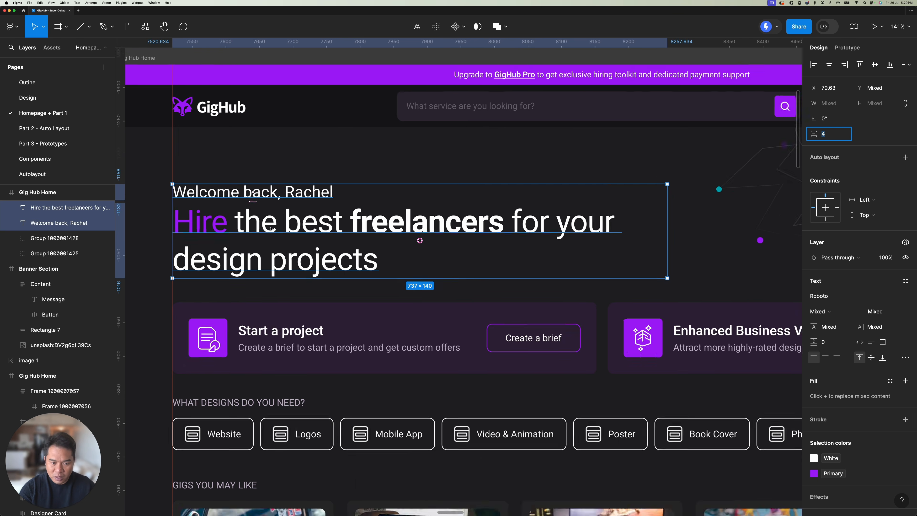
Step: Wrap the welcome greeting and the Hire headline together in a new frame
scroll(271, 228, down, 5)
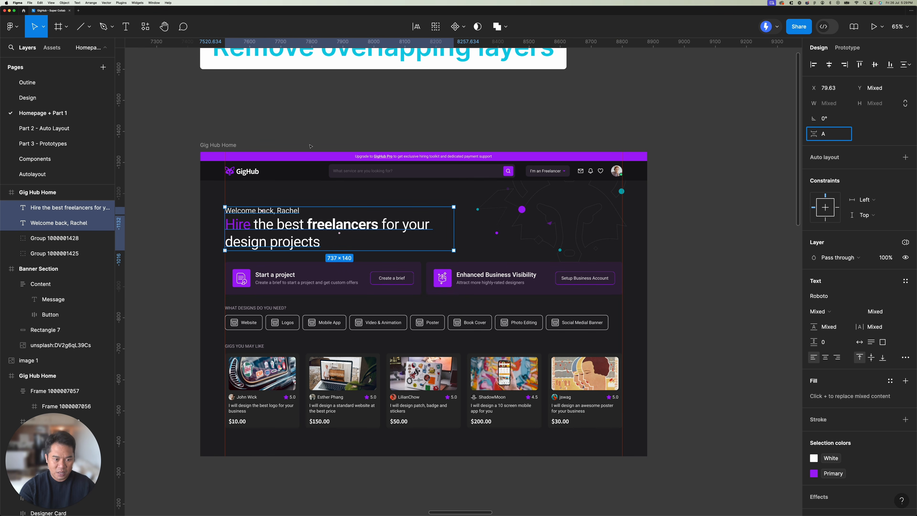
text(A)
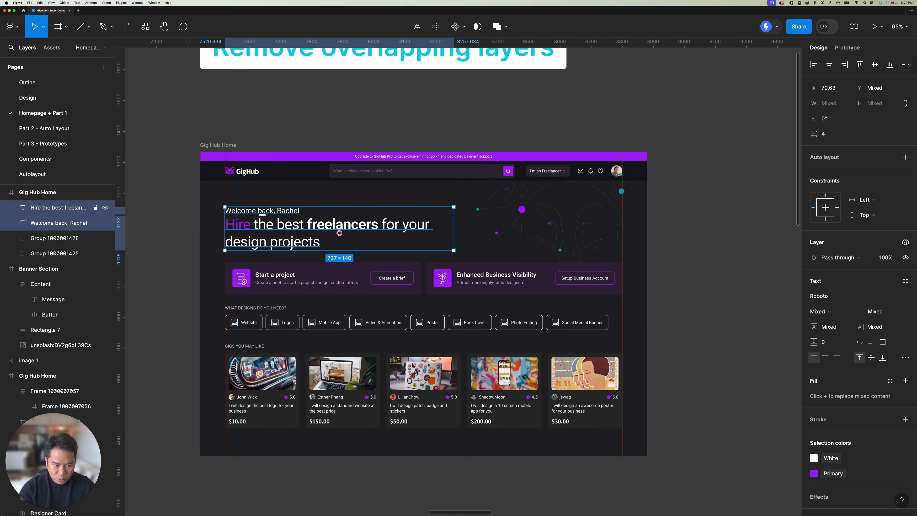
right_click(300, 188)
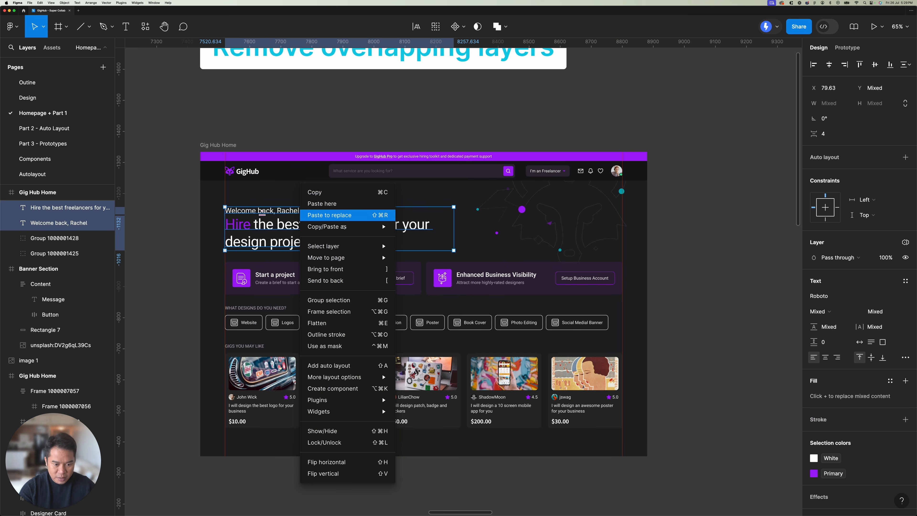
click(329, 311)
click(364, 103)
Step: Set the "What designs do you need?" and "Gigs you may like" titles to auto width
scroll(364, 117, down, 3)
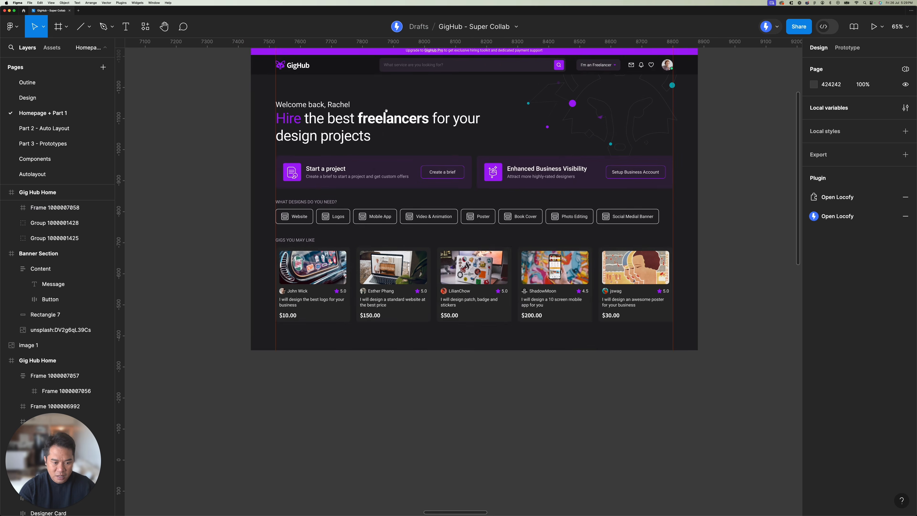
scroll(312, 183, up, 5)
click(315, 216)
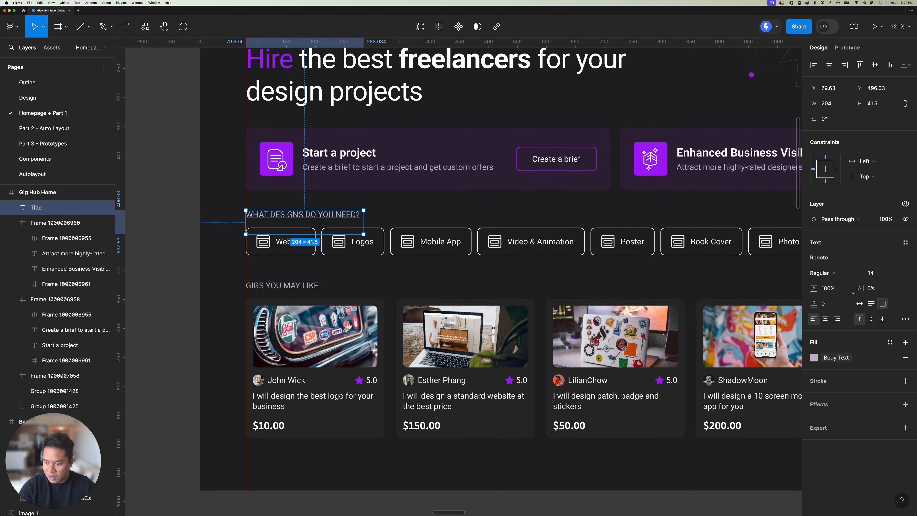
click(860, 304)
click(309, 285)
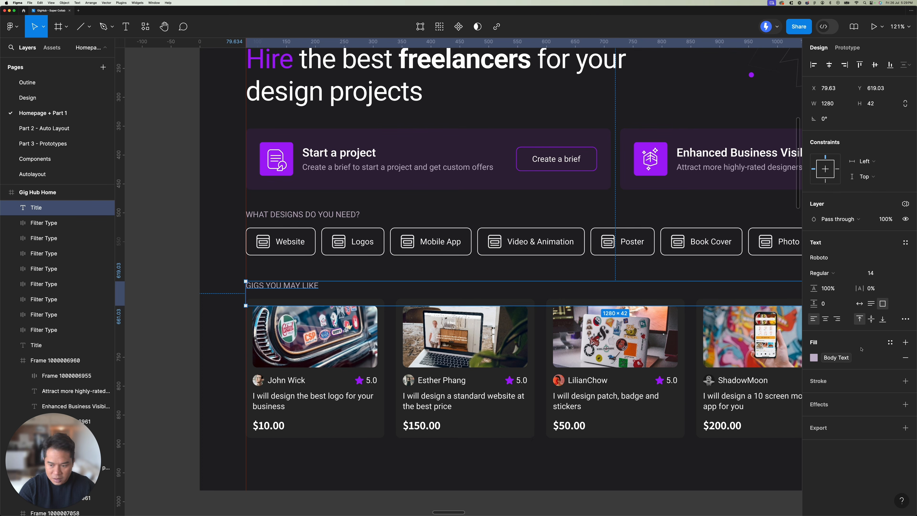
click(859, 304)
scroll(187, 233, down, 5)
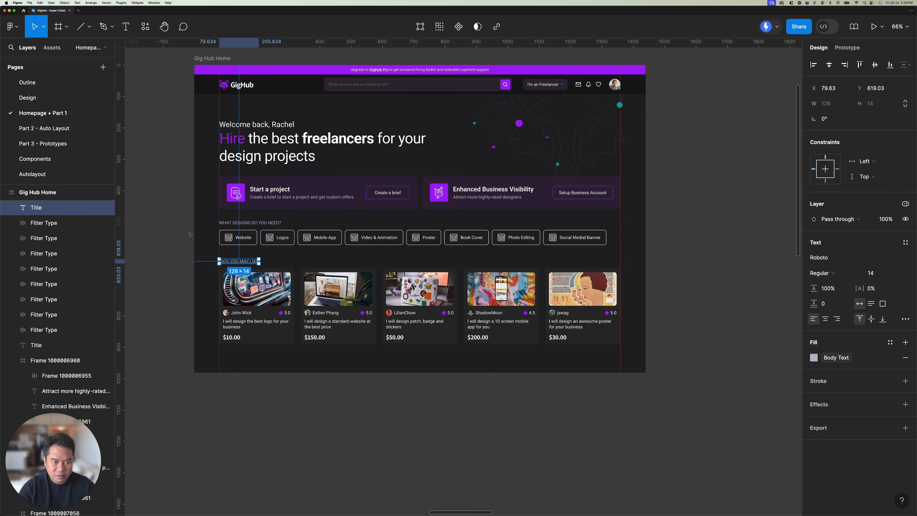
scroll(187, 233, up, 2)
click(279, 110)
Step: Ungroup the header's GigHub logo group and the oversized frame inside it, leaving the text and fox icon loose
scroll(280, 109, down, 3)
scroll(279, 109, right, 10)
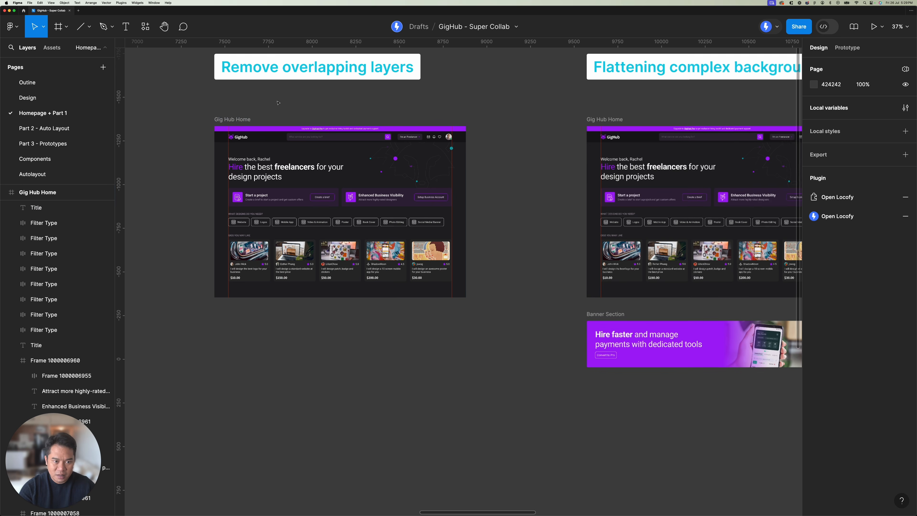
scroll(279, 109, up, 2)
scroll(241, 178, up, 8)
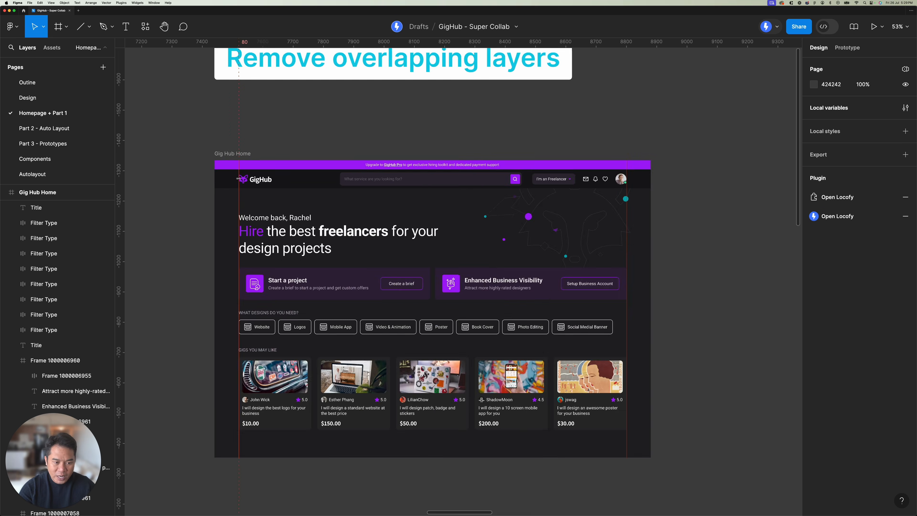
click(347, 181)
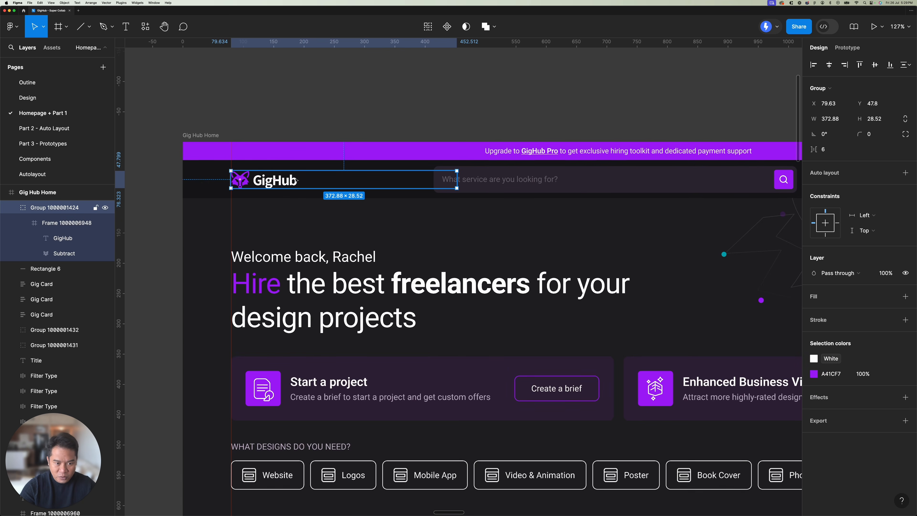
right_click(275, 181)
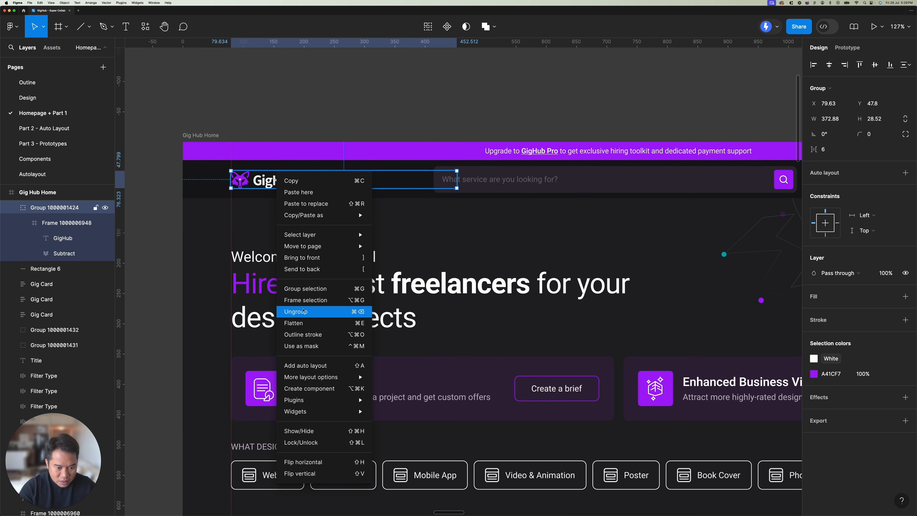
click(296, 312)
right_click(277, 182)
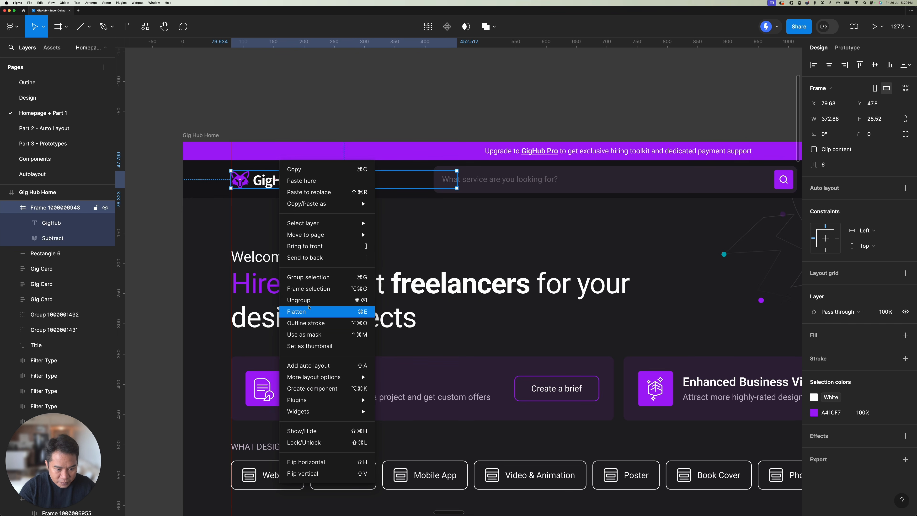
click(296, 307)
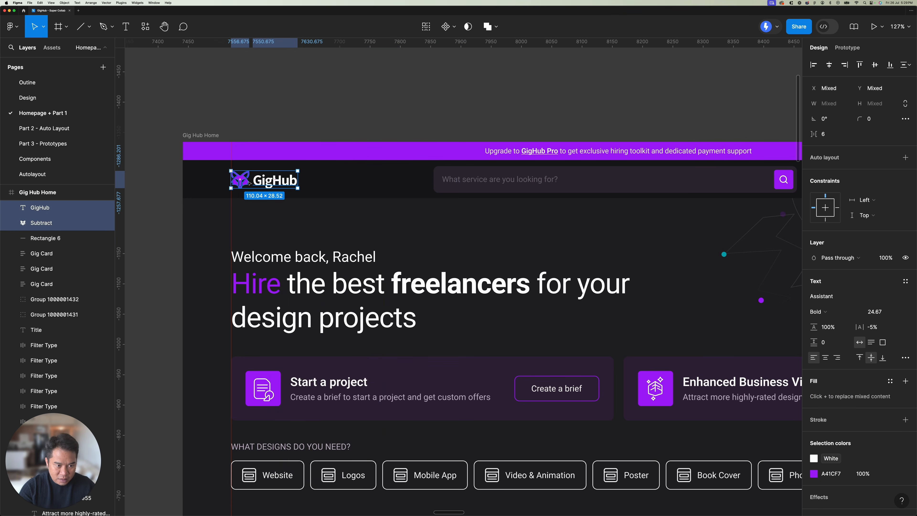
Step: Wrap the GigHub text and fox icon in a new frame that fits them tightly
right_click(283, 180)
click(318, 307)
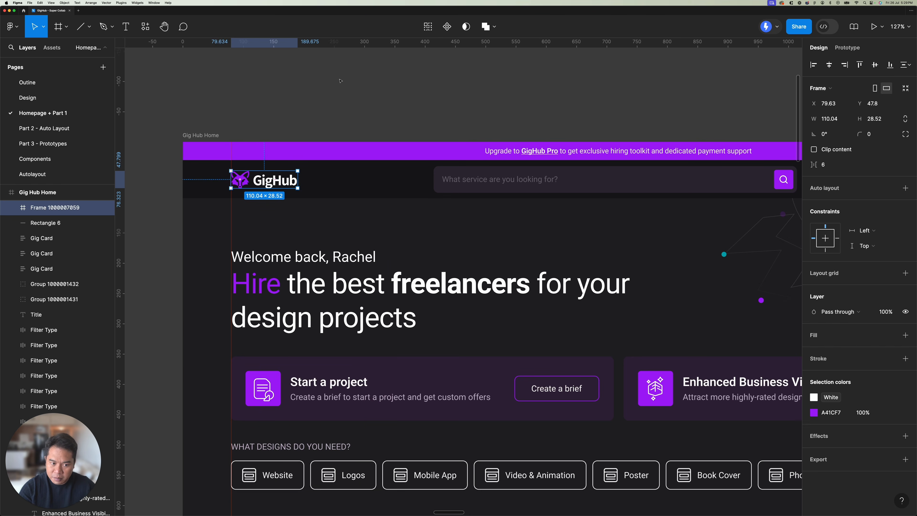
click(339, 80)
Step: Set the header search field's "What service are you looking for?" placeholder to auto width
scroll(399, 179, right, 5)
click(399, 179)
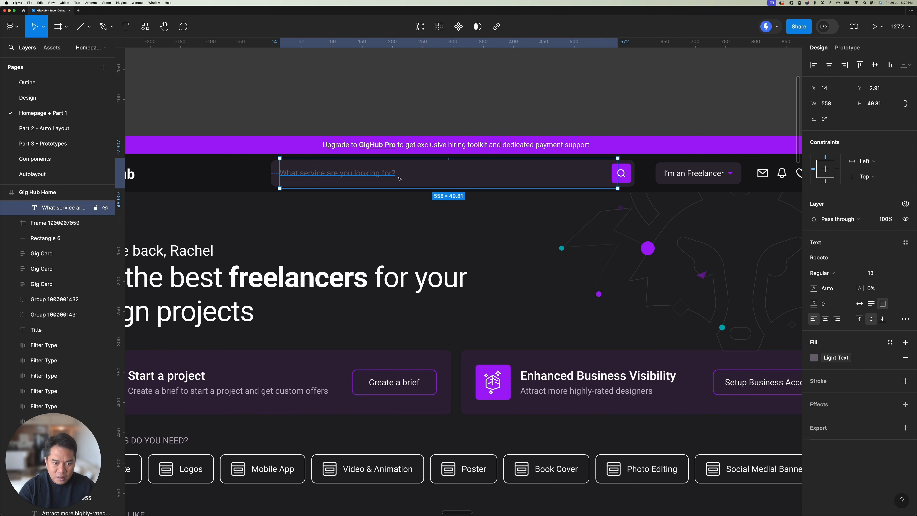
click(862, 304)
scroll(448, 109, down, 1)
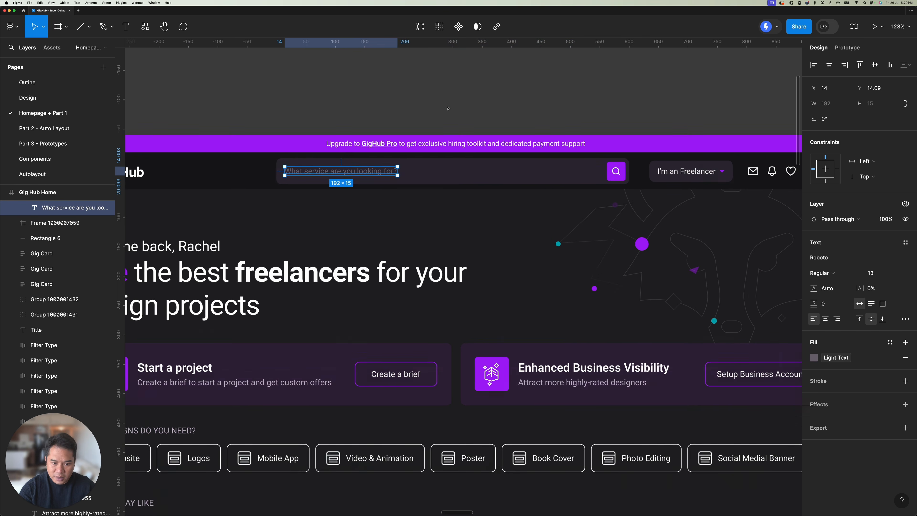
scroll(448, 109, down, 10)
click(497, 90)
Step: Examine the hero's decorative background group in the homepage under "Flattening complex backgrounds/images" and in the neighbouring Gig Hub Home frame
drag(523, 77, 435, 148)
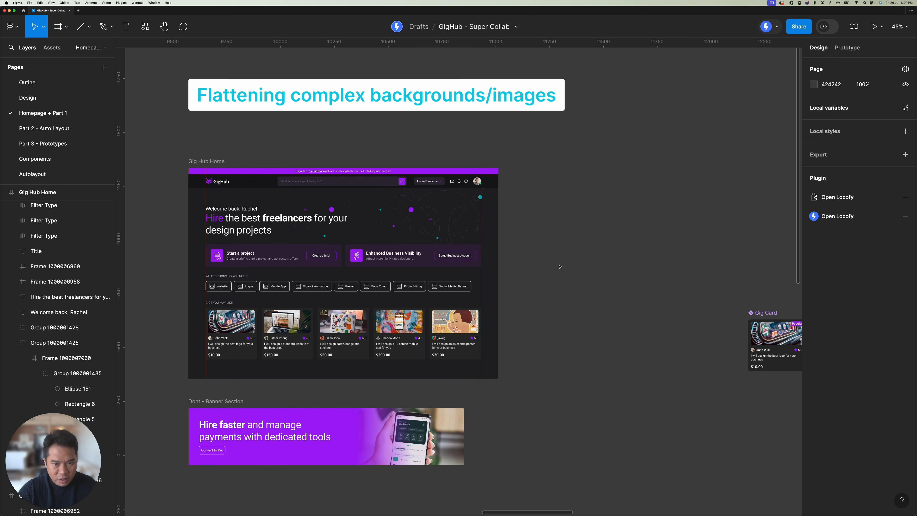
scroll(411, 223, down, 1)
scroll(410, 223, left, 1)
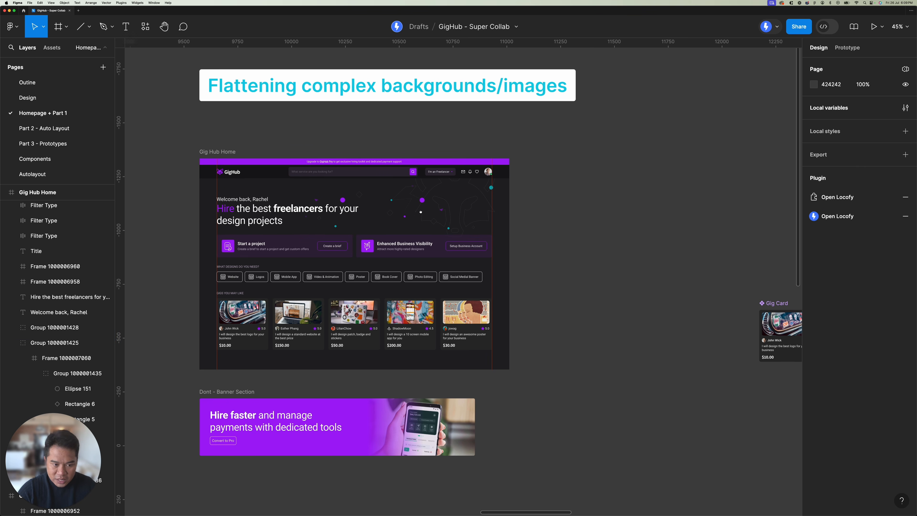
click(224, 143)
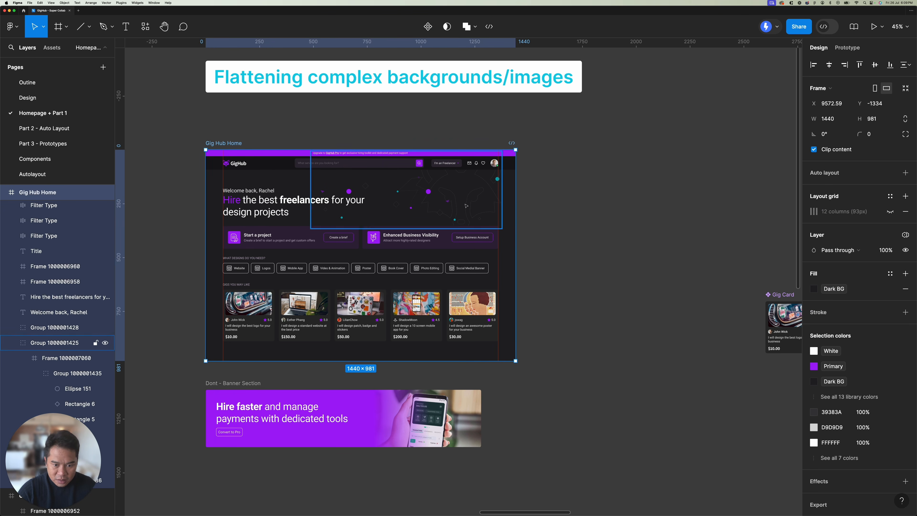
scroll(461, 235, down, 1)
scroll(461, 235, left, 2)
scroll(527, 186, up, 5)
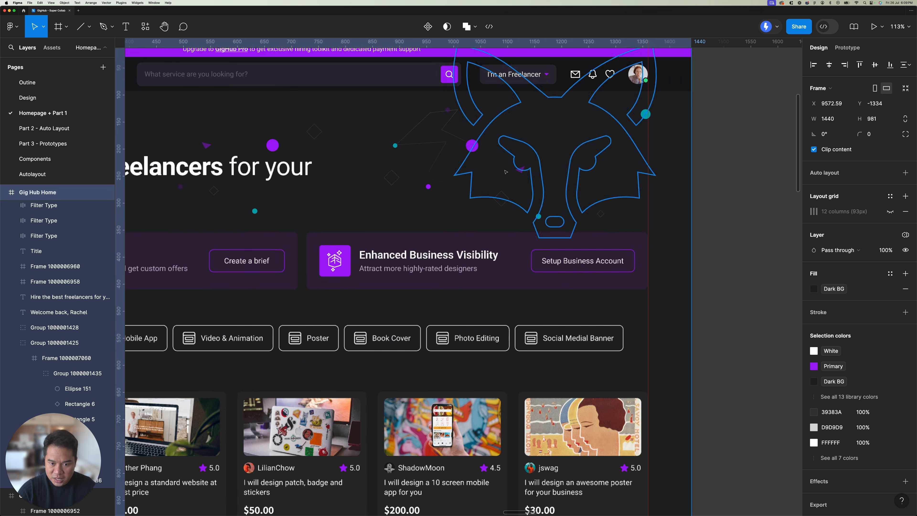
click(504, 173)
scroll(505, 173, down, 5)
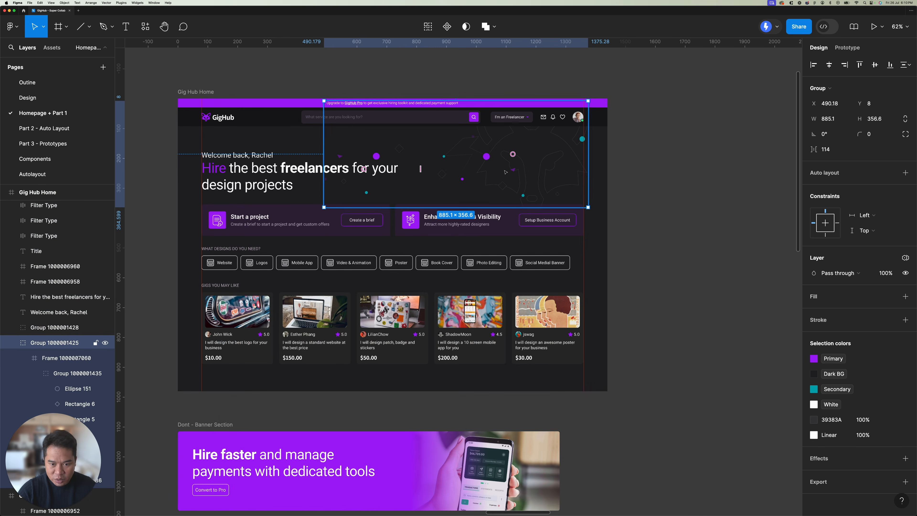
scroll(395, 204, up, 2)
scroll(395, 205, left, 3)
click(394, 205)
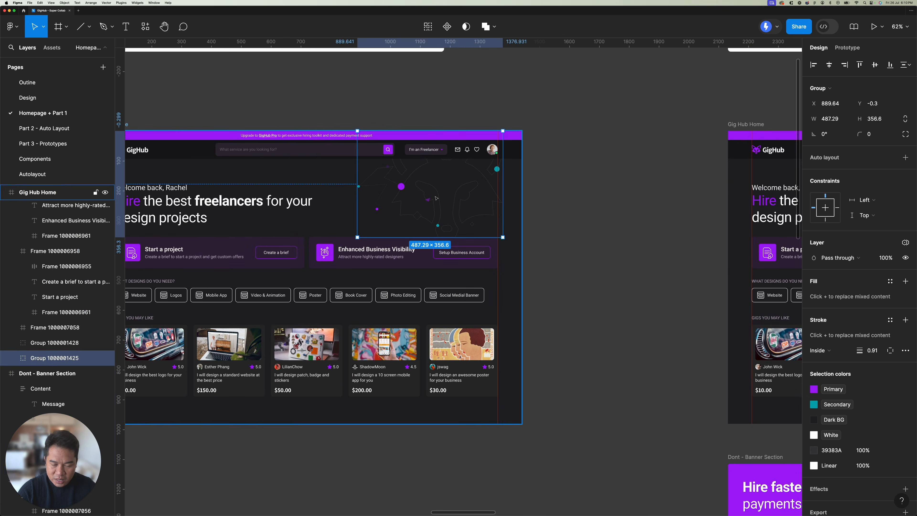
scroll(395, 205, up, 4)
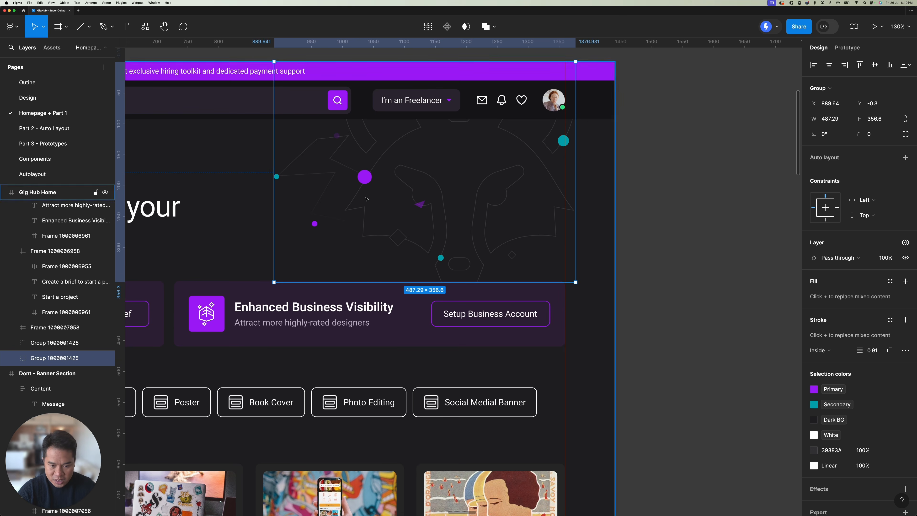
Step: Inspect the frame and the two subgroups nested inside the decorative background group of the homepage being flattened
scroll(366, 188, down, 5)
scroll(366, 199, down, 1)
click(565, 195)
drag(620, 186, 282, 172)
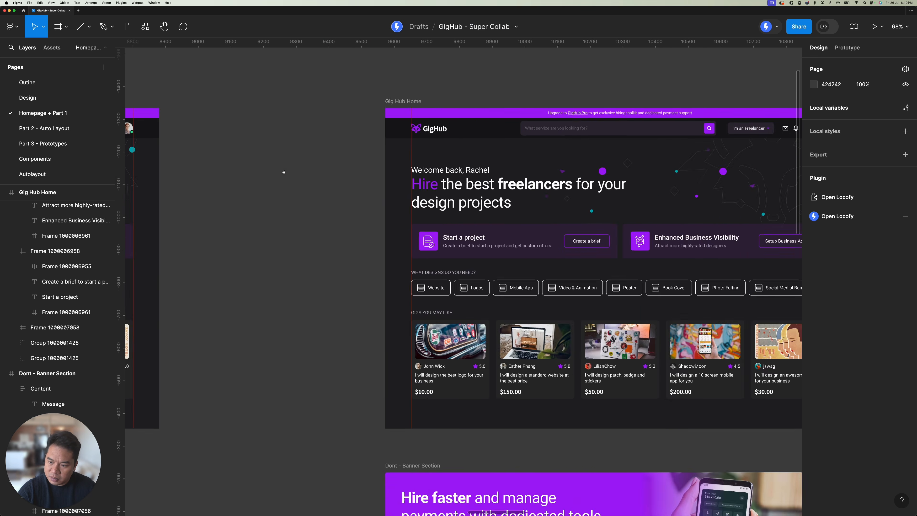
drag(710, 156, 450, 152)
click(490, 168)
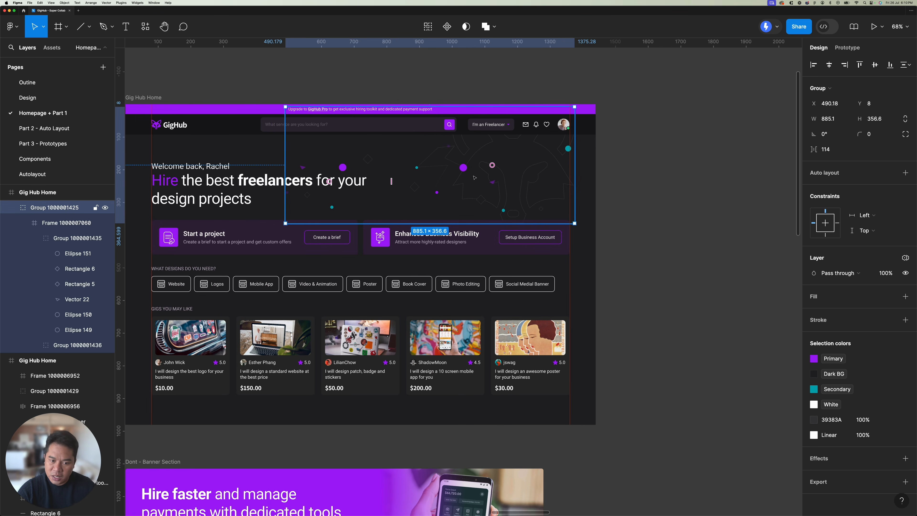
scroll(475, 177, up, 4)
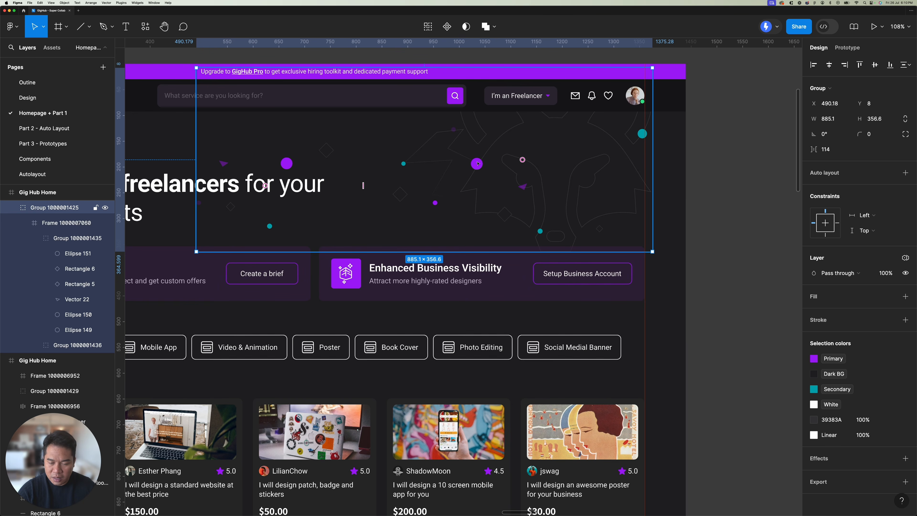
double_click(477, 164)
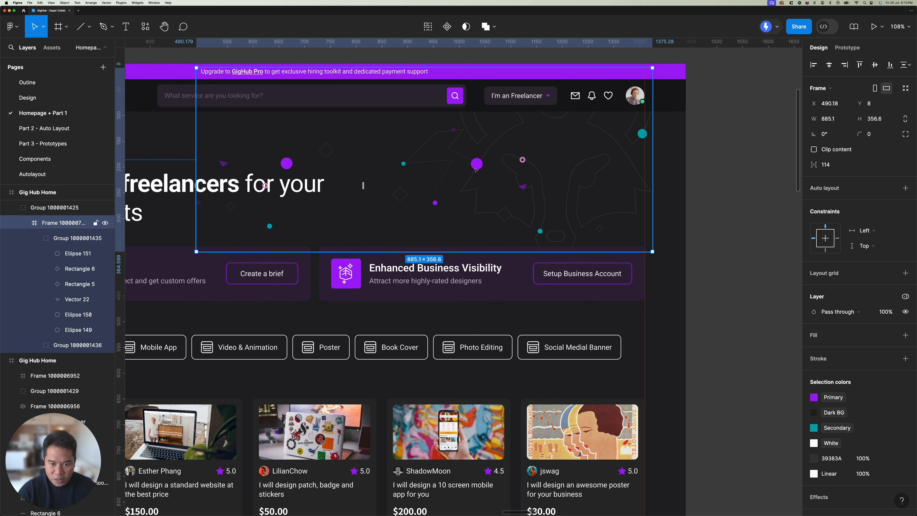
double_click(477, 167)
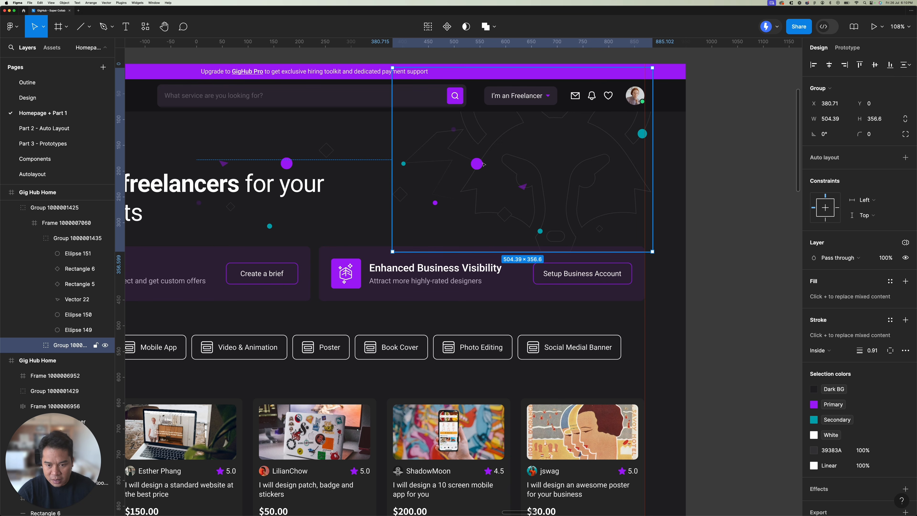
click(287, 165)
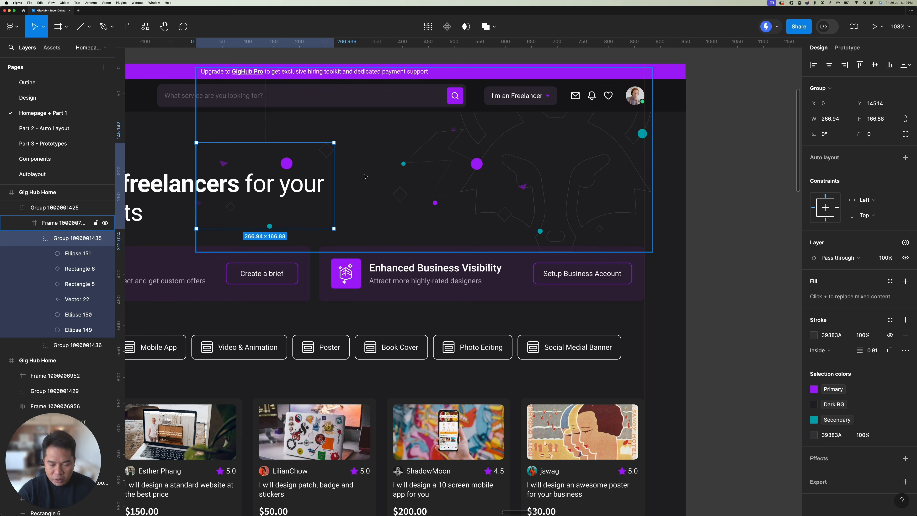
click(366, 176)
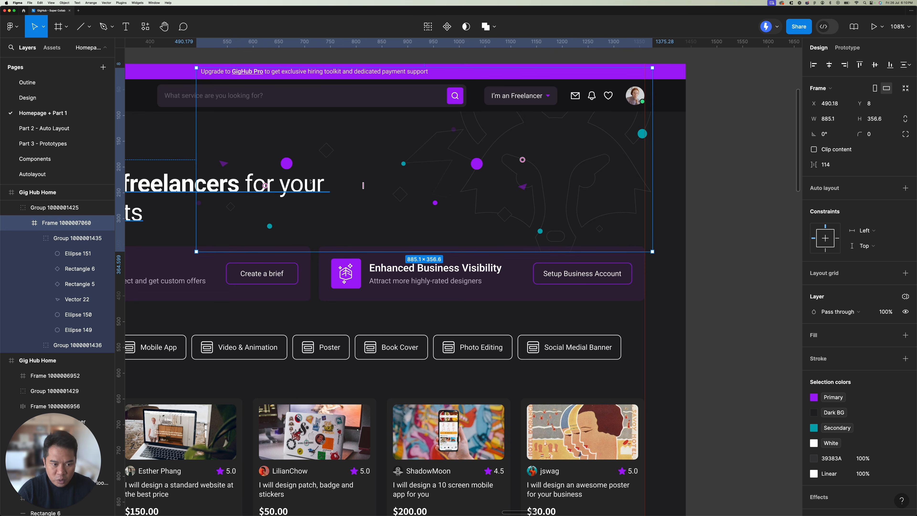
Step: Inspect the individual circles and the small triangle that make up the hero's decorative background
scroll(293, 164, up, 4)
super+click(286, 163)
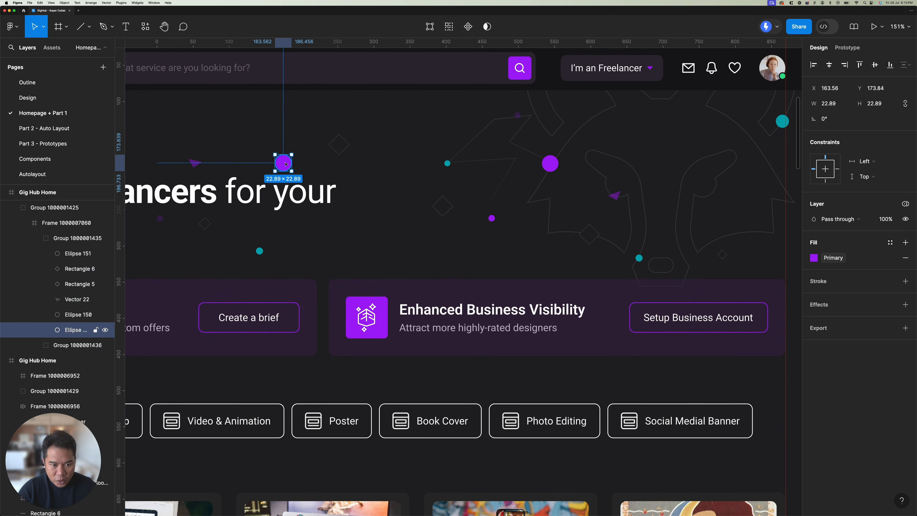
super+click(448, 163)
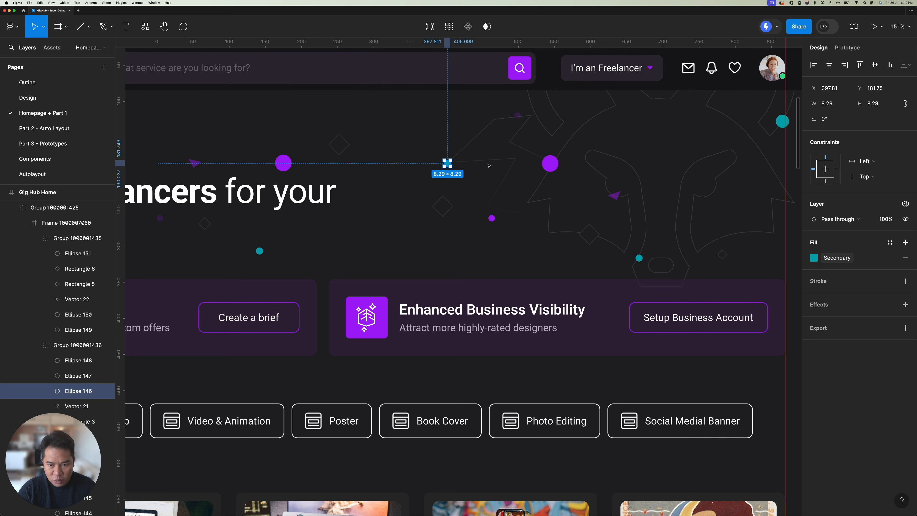
super+click(550, 163)
super+click(492, 218)
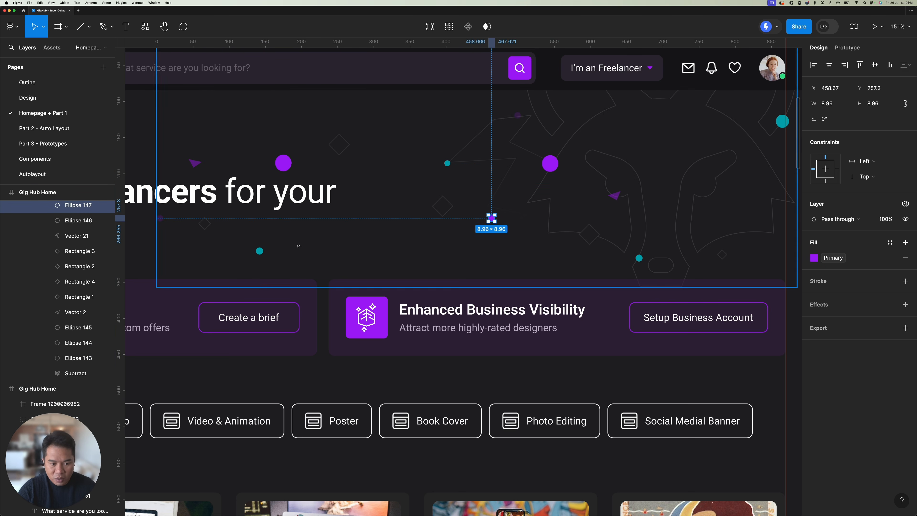
super+click(260, 250)
super+click(195, 164)
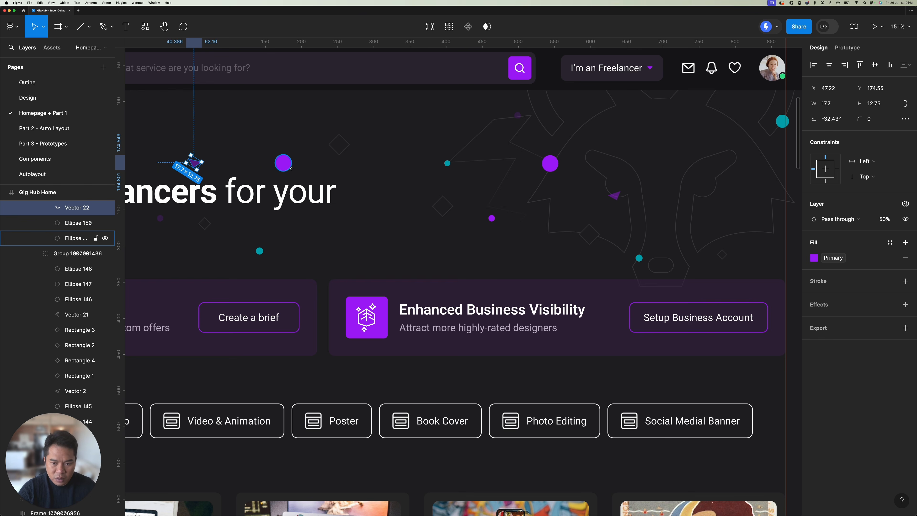
scroll(291, 167, down, 3)
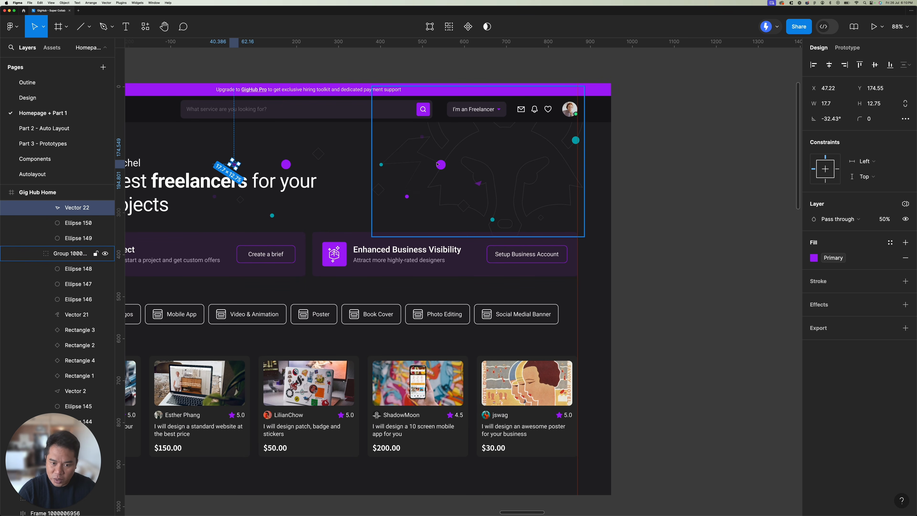
Step: Duplicate the hero's decorative background group onto the empty canvas to the right of the homepage frame
click(690, 160)
scroll(574, 167, down, 2)
scroll(569, 169, down, 1)
scroll(570, 168, left, 1)
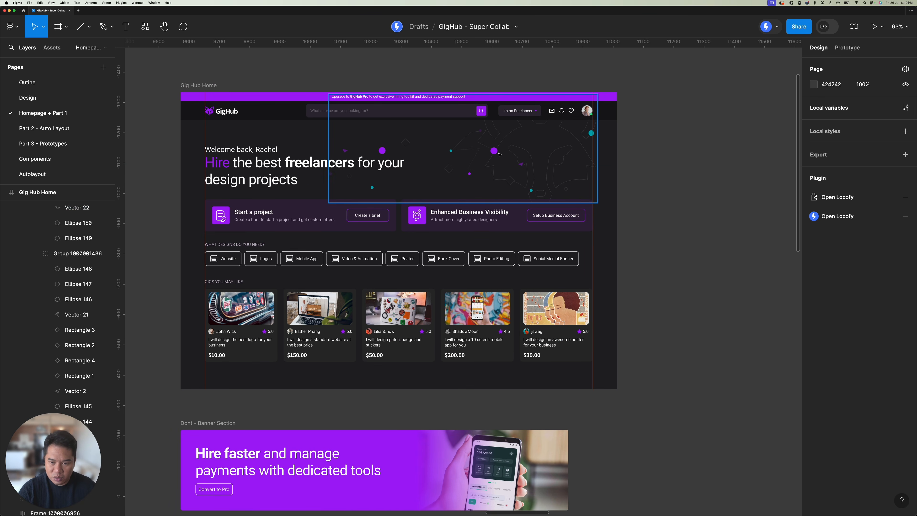
click(501, 158)
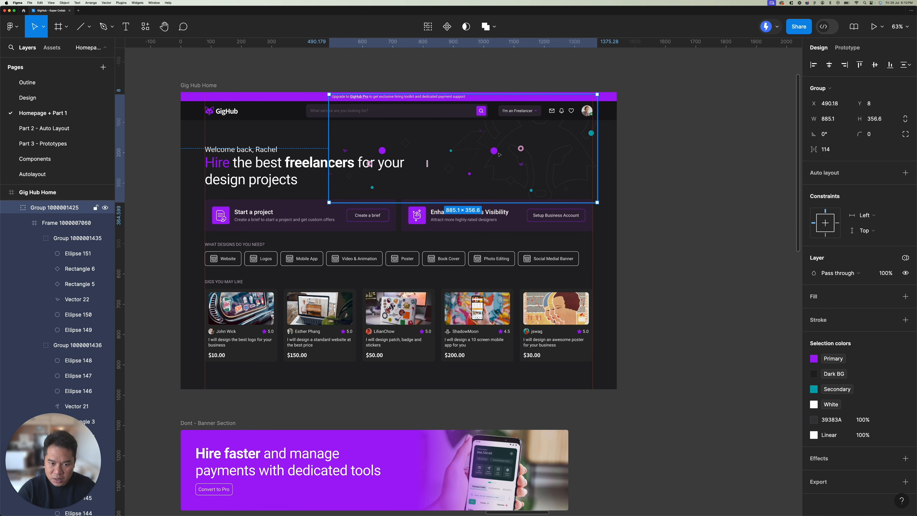
scroll(498, 154, right, 3)
scroll(405, 164, down, 1)
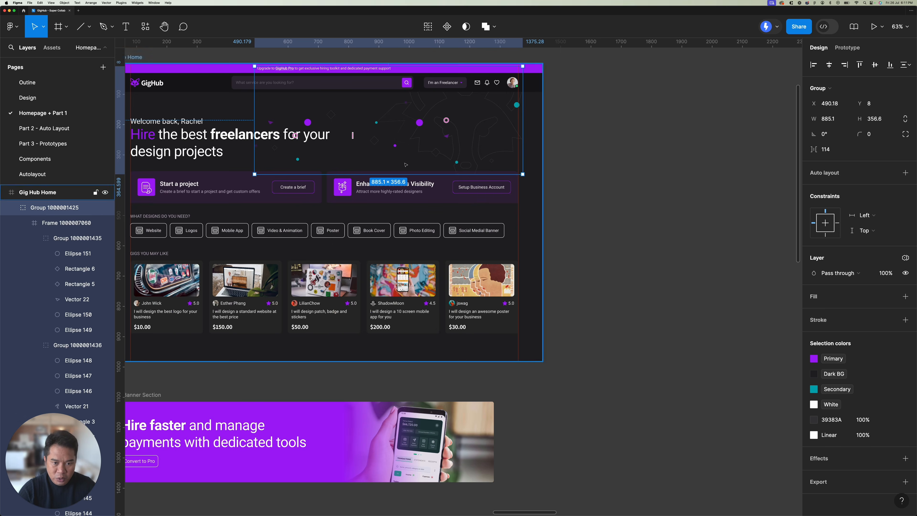
scroll(450, 232, down, 3)
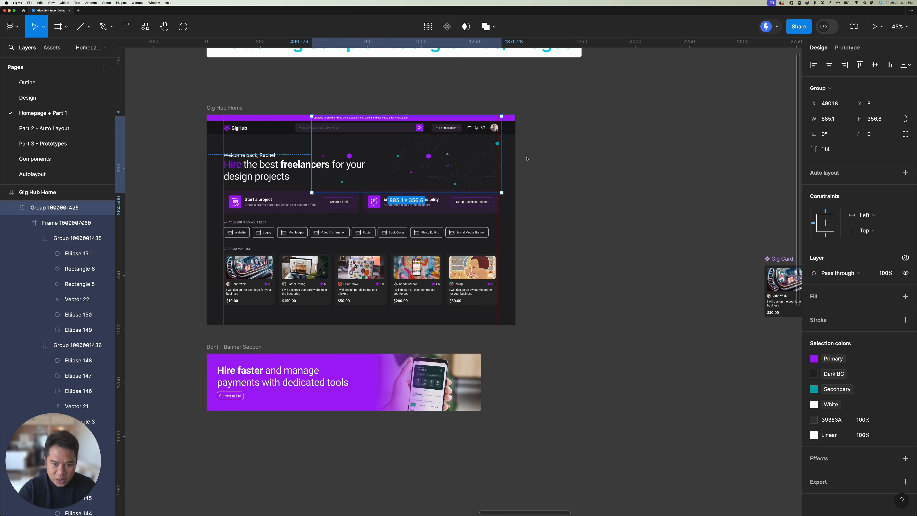
drag(438, 159, 660, 156)
super+click(652, 144)
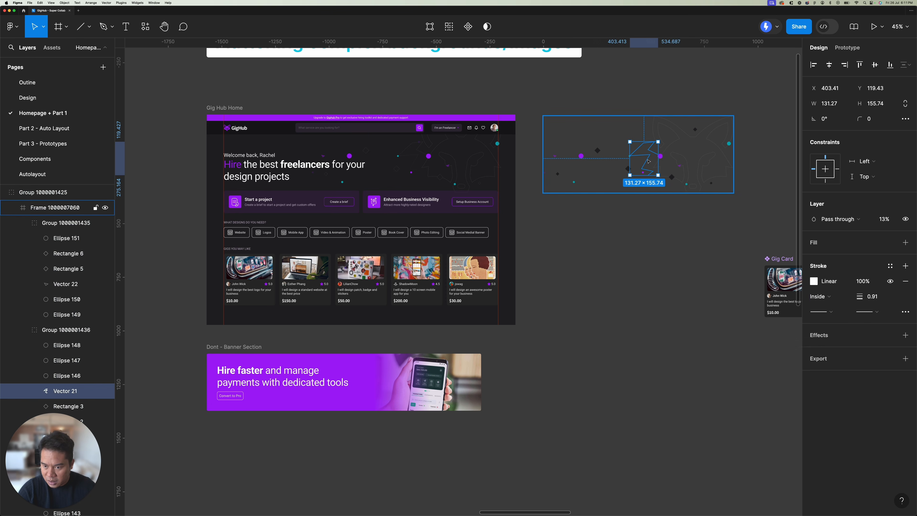
click(648, 97)
click(650, 137)
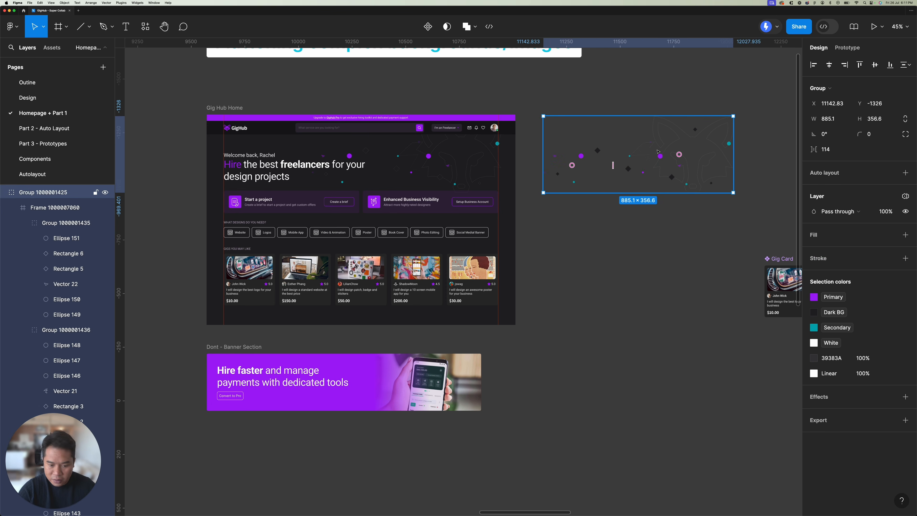
Step: Copy the homepage's original decorative background group as PNG and paste it to replace the group with a flattened image
click(409, 149)
scroll(410, 149, up, 3)
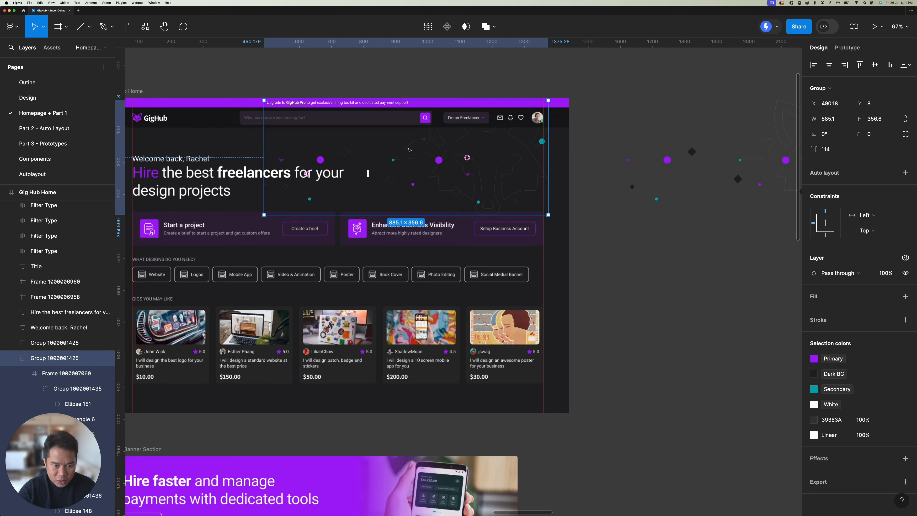
scroll(409, 149, up, 2)
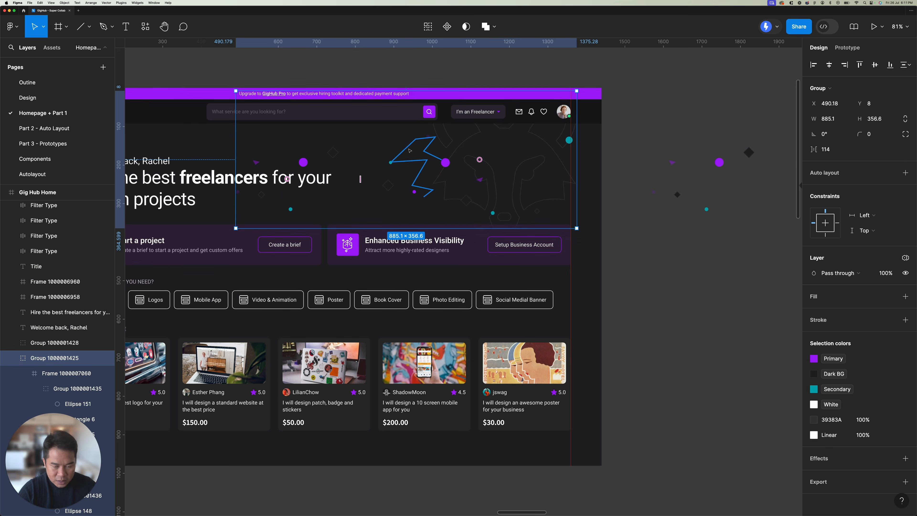
key(shift+super+c)
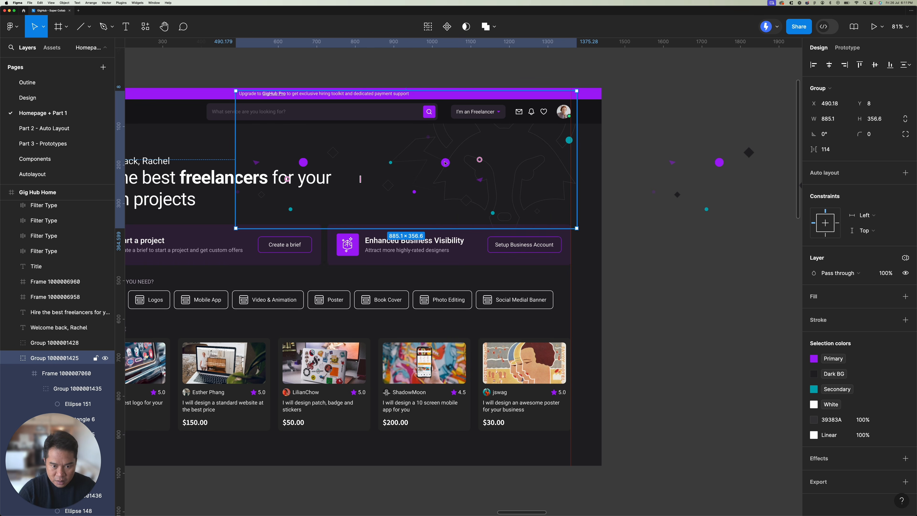
right_click(445, 163)
mouse_move(480, 222)
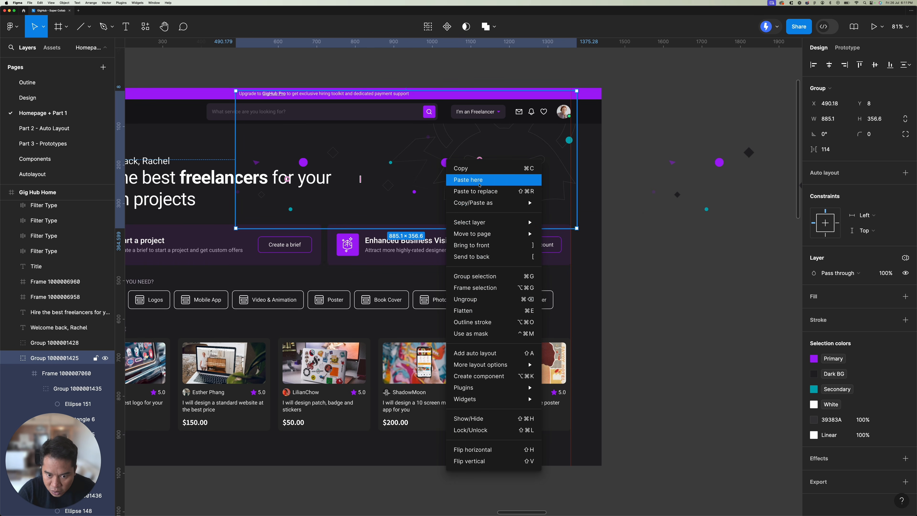
click(482, 193)
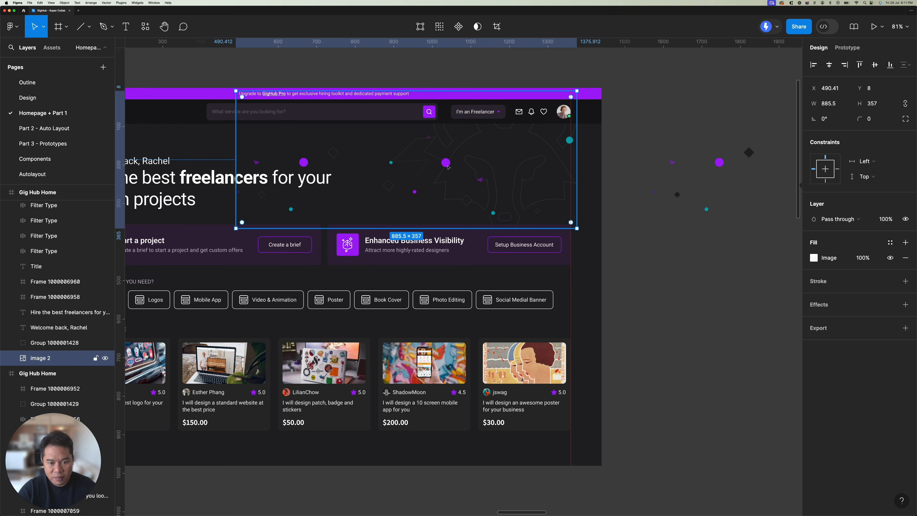
click(614, 177)
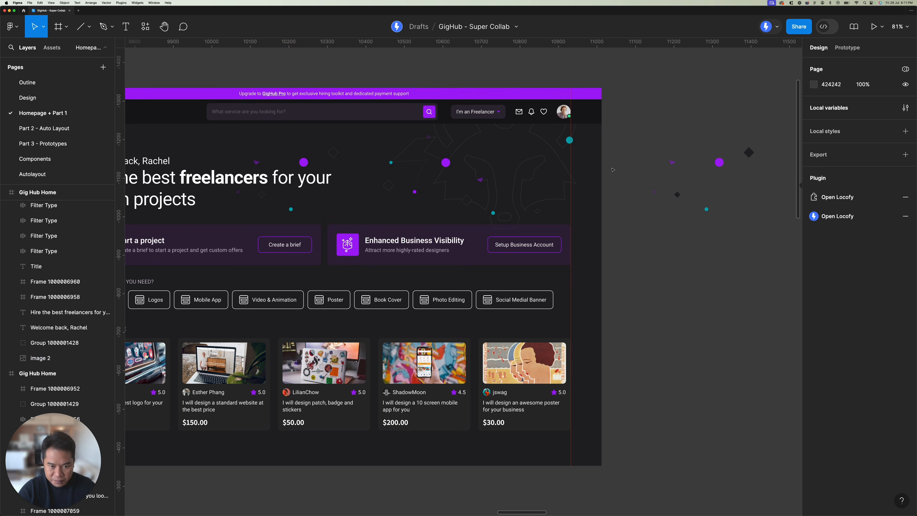
Step: Duplicate the "Dont - Banner Section" frame directly below the original, at Y 200
scroll(613, 176, down, 3)
drag(530, 339, 541, 222)
scroll(524, 228, down, 3)
ctrl+scroll(500, 231, down, 2)
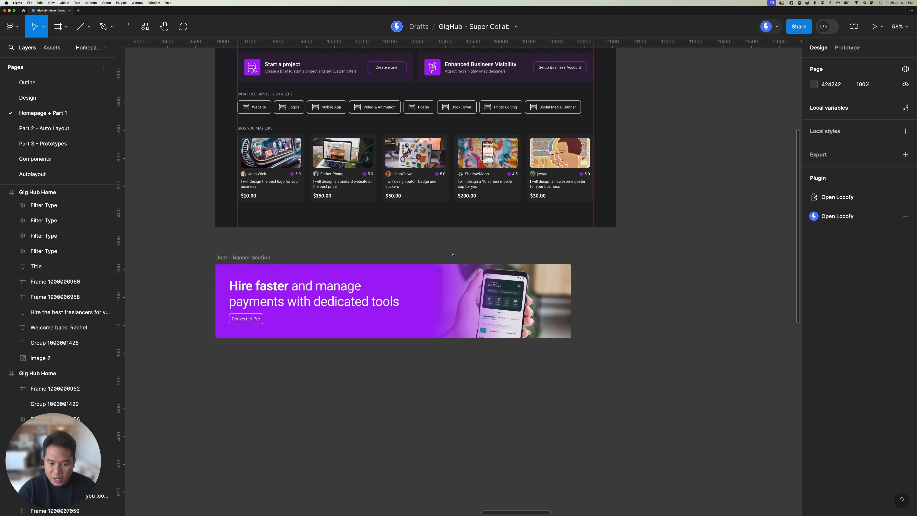
scroll(325, 217, down, 2)
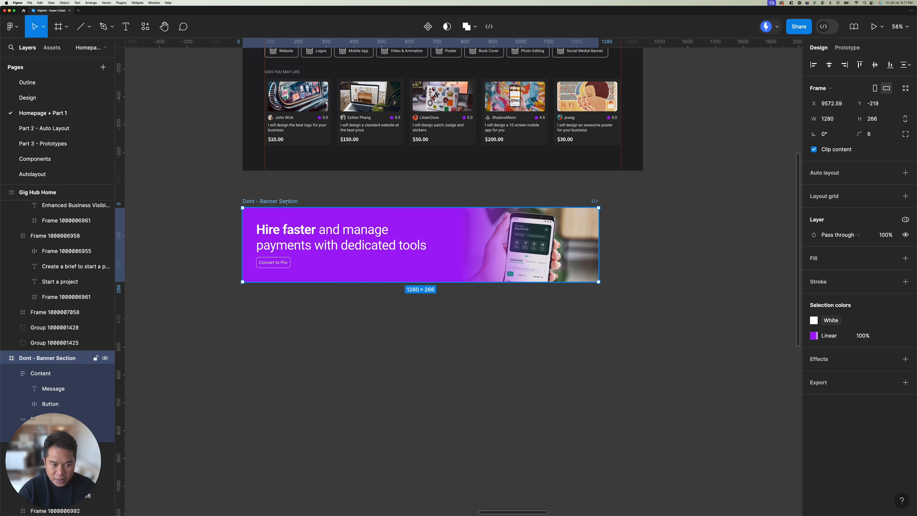
drag(286, 202, 285, 319)
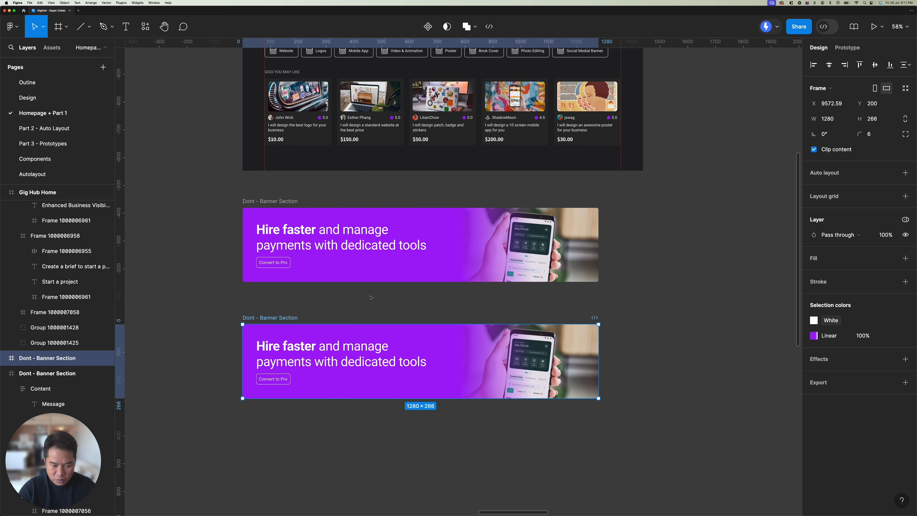
scroll(403, 250, down, 2)
scroll(408, 256, down, 10)
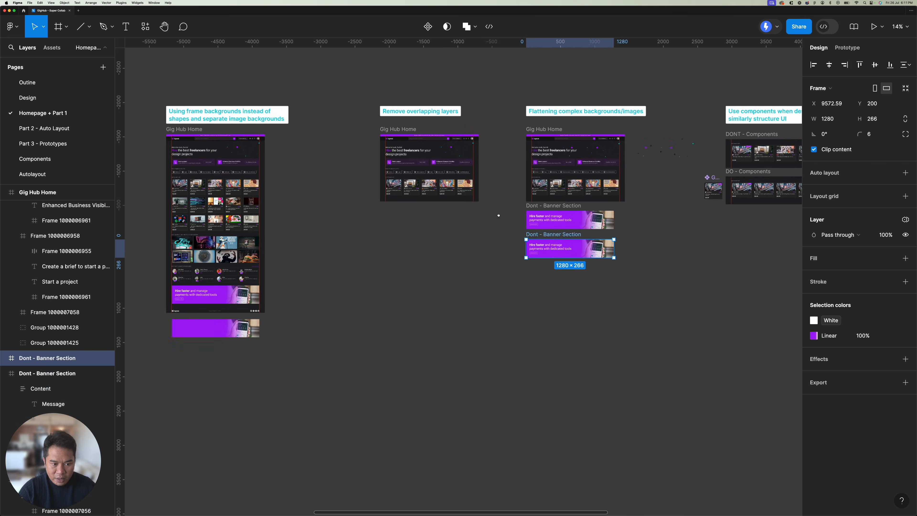
Step: Copy the properties of the flattened purple banner image that sits below the first Gig Hub Home frame
click(357, 286)
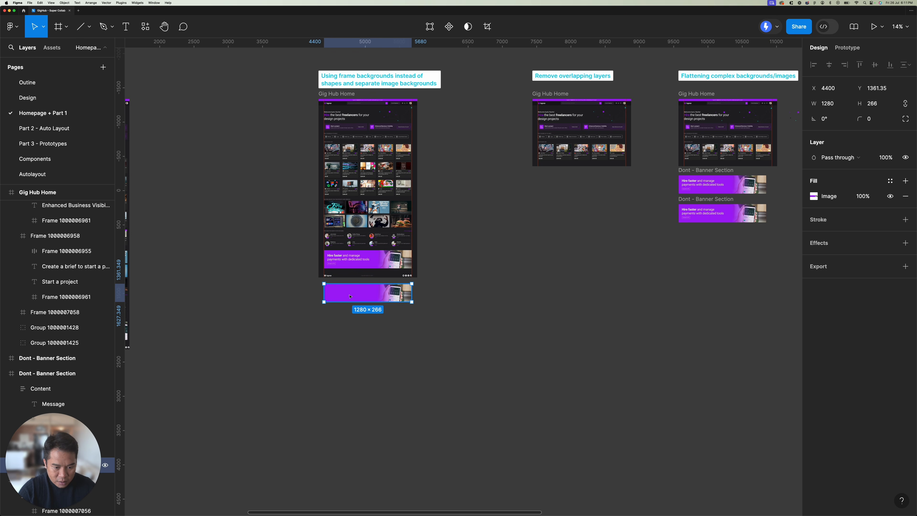
scroll(350, 296, up, 10)
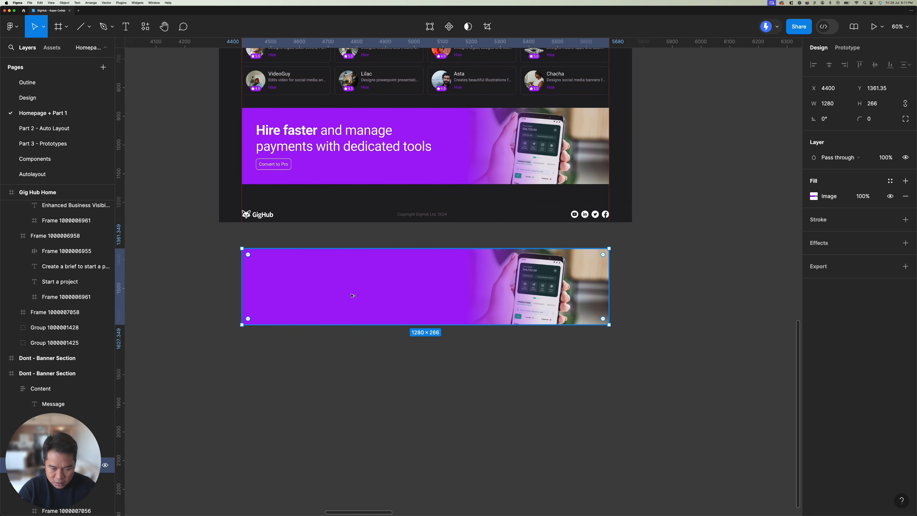
click(739, 225)
Step: Delete the gradient background and phone photo layers from the lower "Dont - Banner Section" frame, keeping its Content layer
drag(717, 192, 511, 229)
drag(790, 140, 493, 187)
drag(765, 151, 220, 179)
click(426, 265)
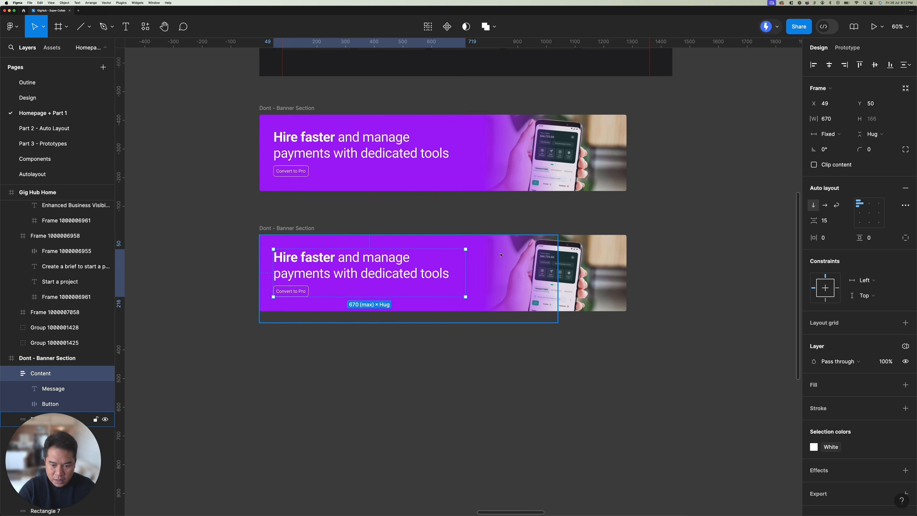
click(501, 255)
shift+click(597, 256)
key(Delete)
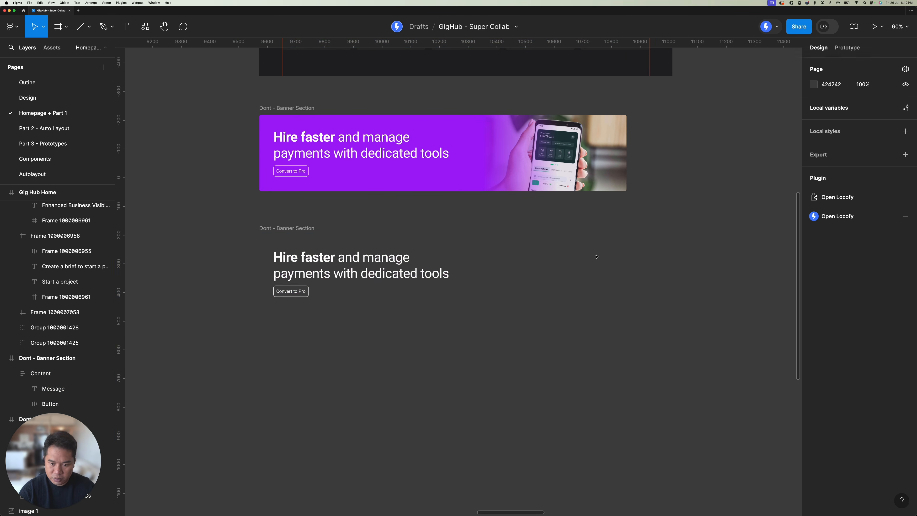
Step: Paste the copied properties onto the lower banner frame so the flattened image becomes its fill
click(297, 229)
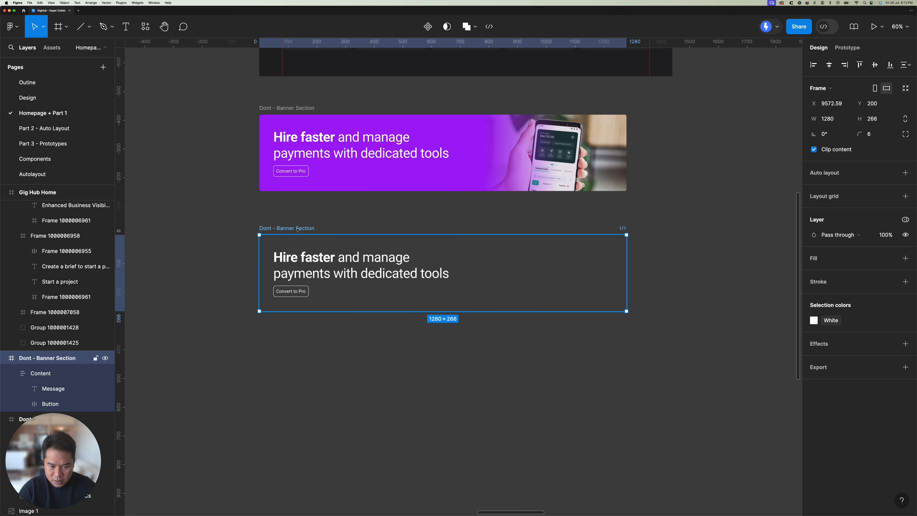
key(super+alt+v)
click(295, 211)
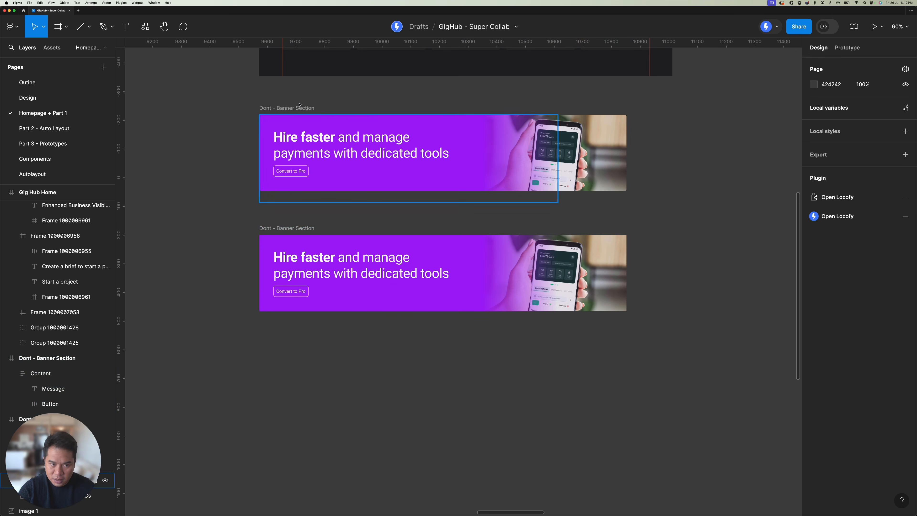
Step: Rename the lower banner frame as "DO - Banner Section"
click(292, 190)
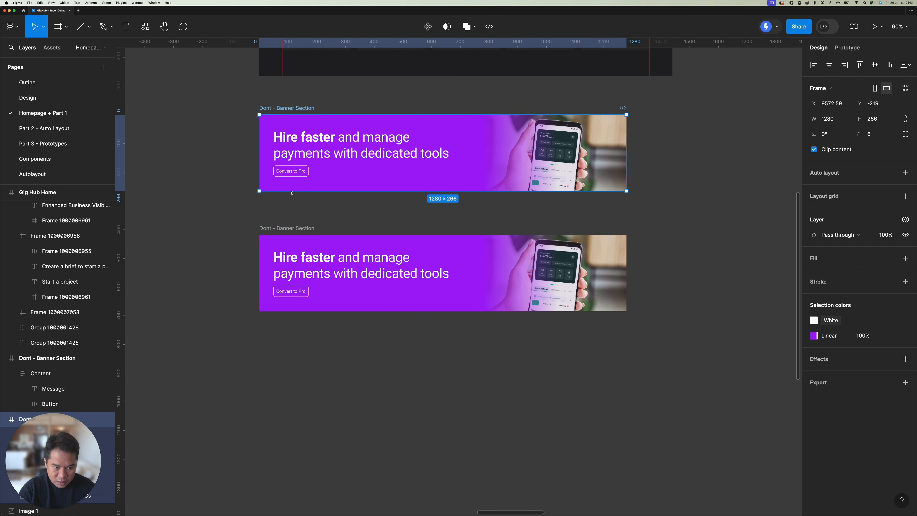
click(296, 228)
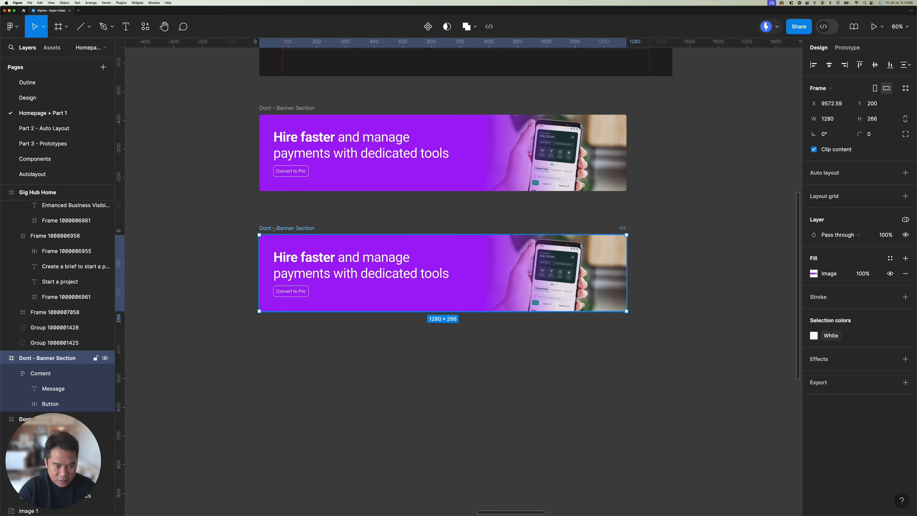
double_click(258, 228)
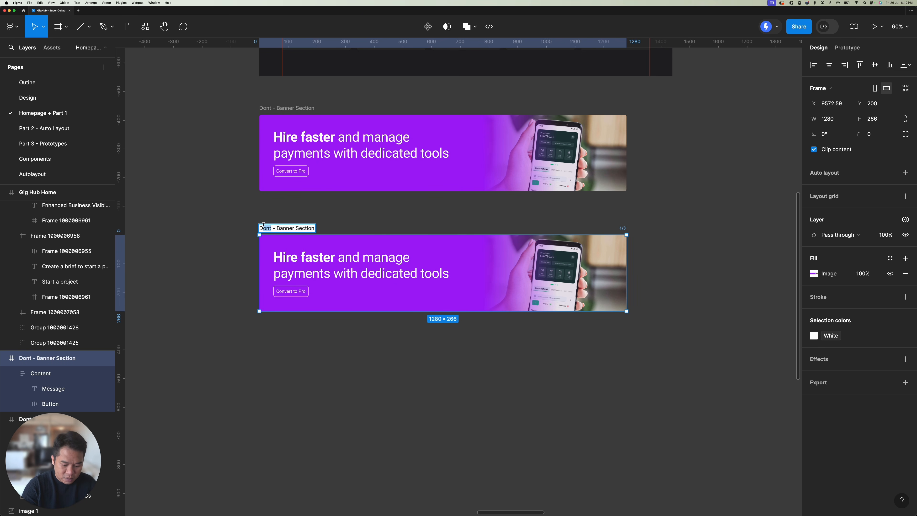
text(DO)
click(340, 218)
Step: Open the Locofy Lightning plugin and view the generated code for both the Dont and DO banner frames
scroll(293, 215, right, 2)
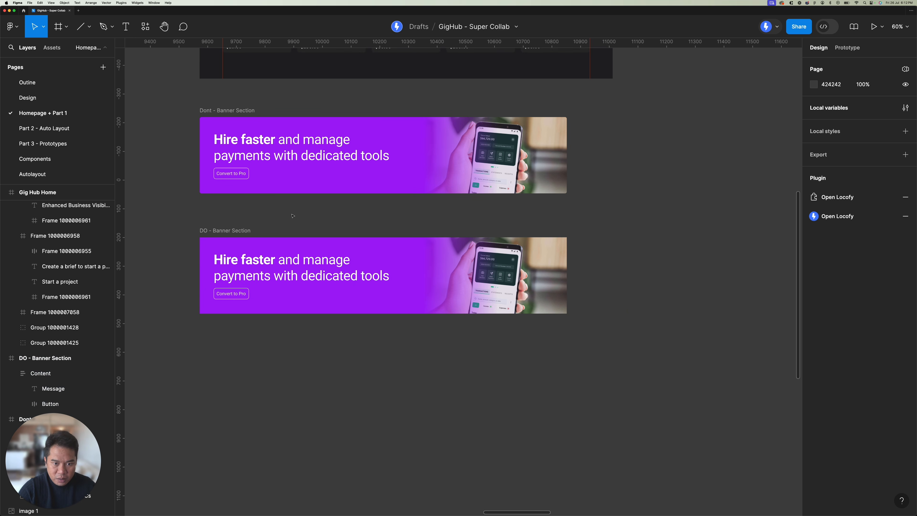
scroll(292, 215, down, 5)
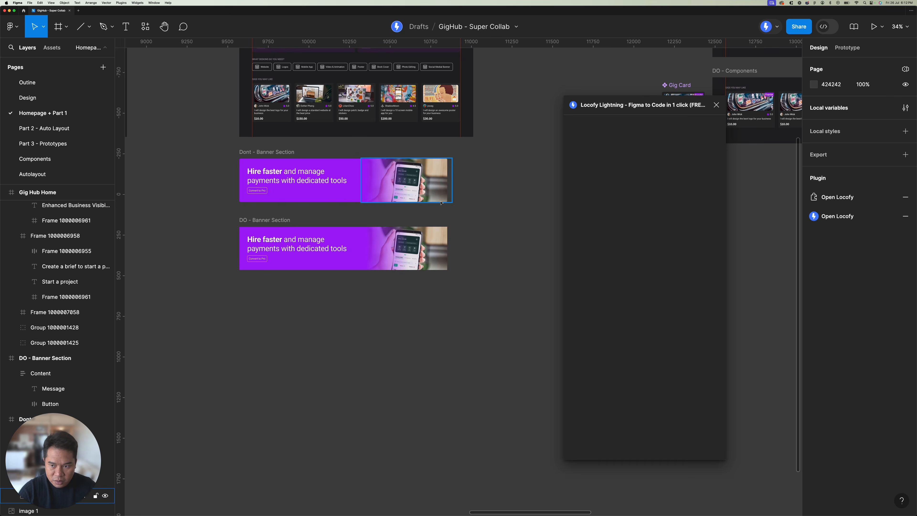
scroll(310, 182, up, 2)
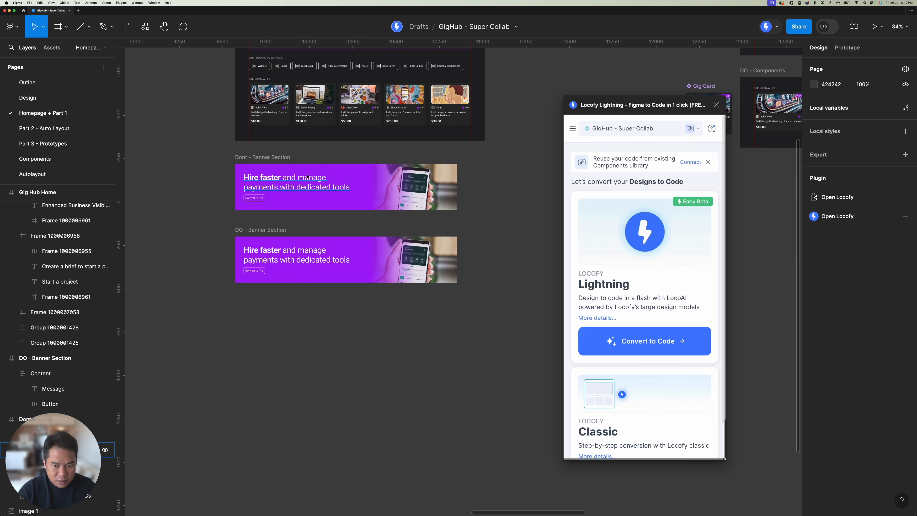
click(256, 157)
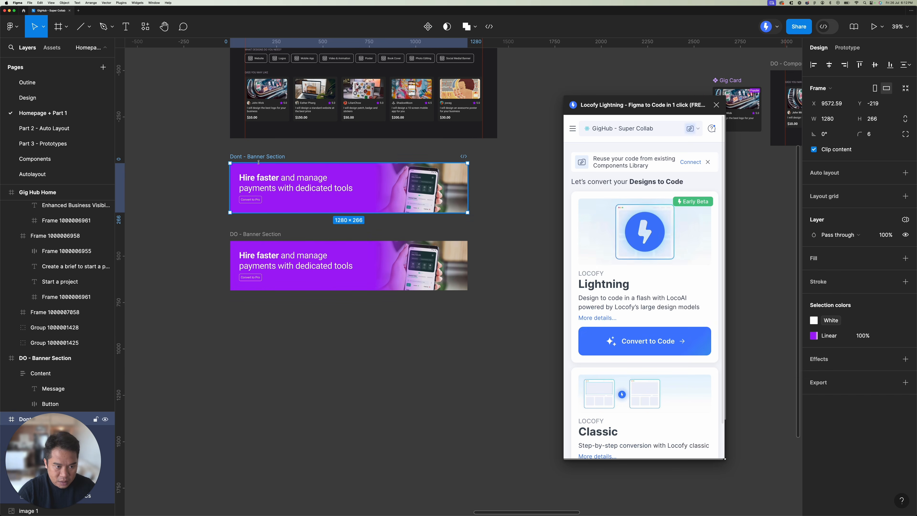
shift+click(255, 234)
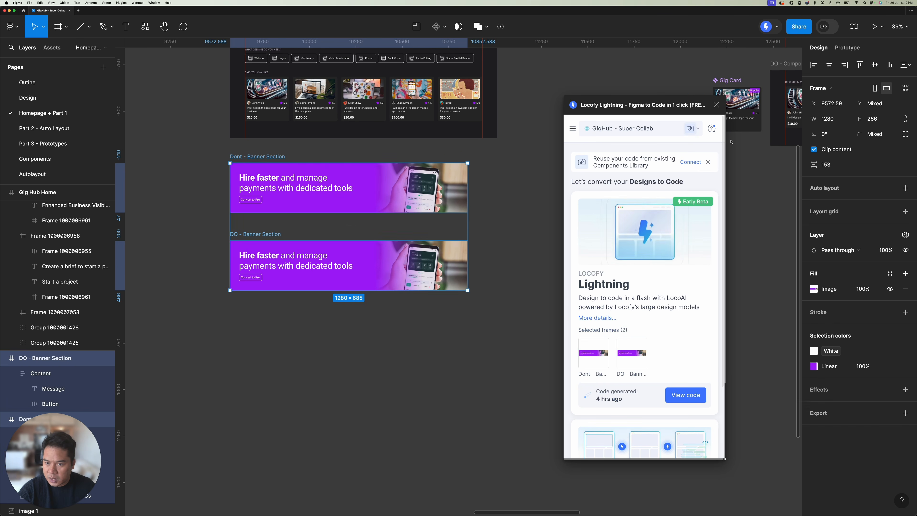
click(685, 395)
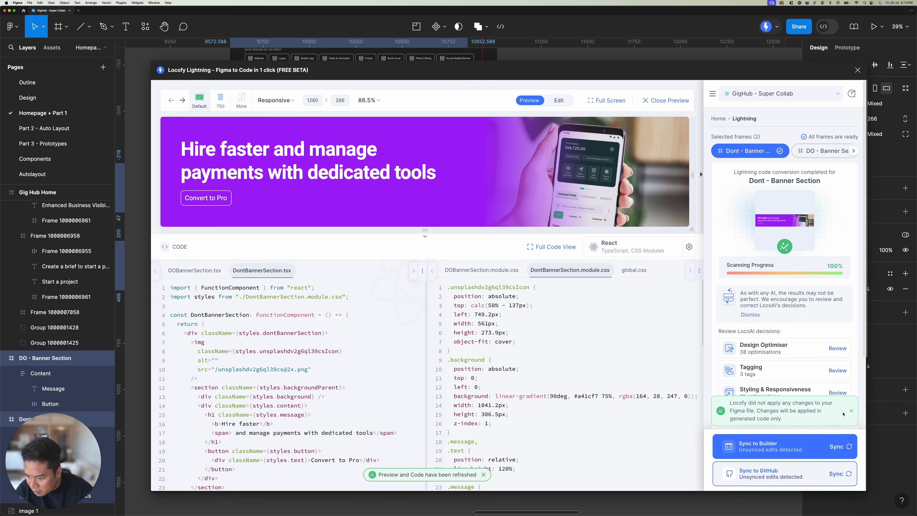
Step: Enlarge the Dont banner preview, enable editing, and examine the .background CSS rule of its Background layer
drag(448, 231, 446, 319)
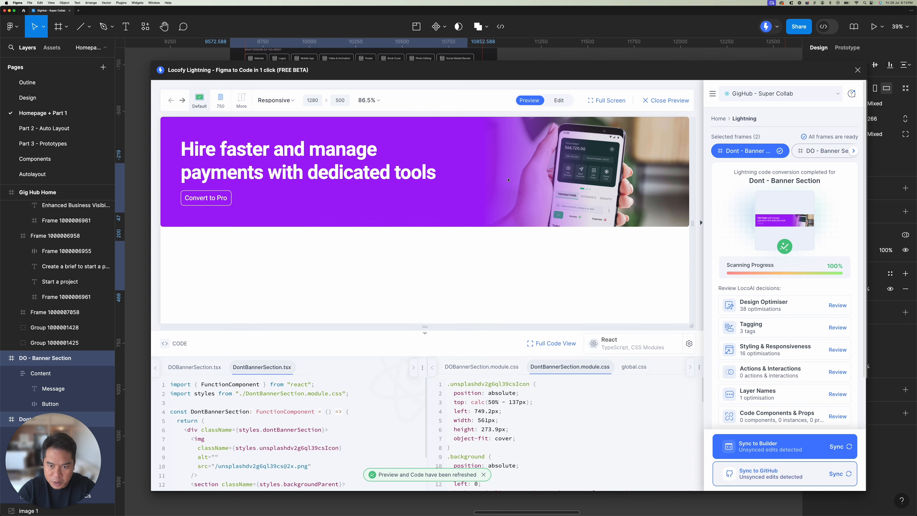
click(559, 100)
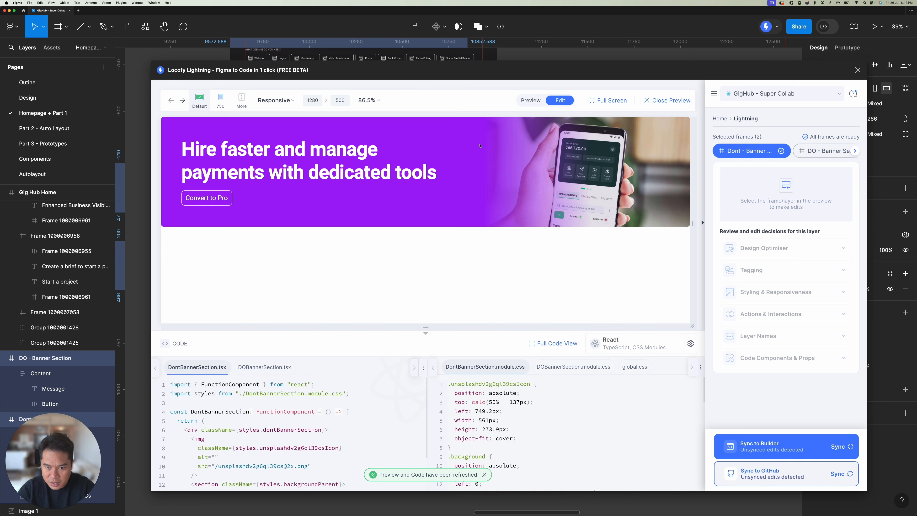
click(521, 148)
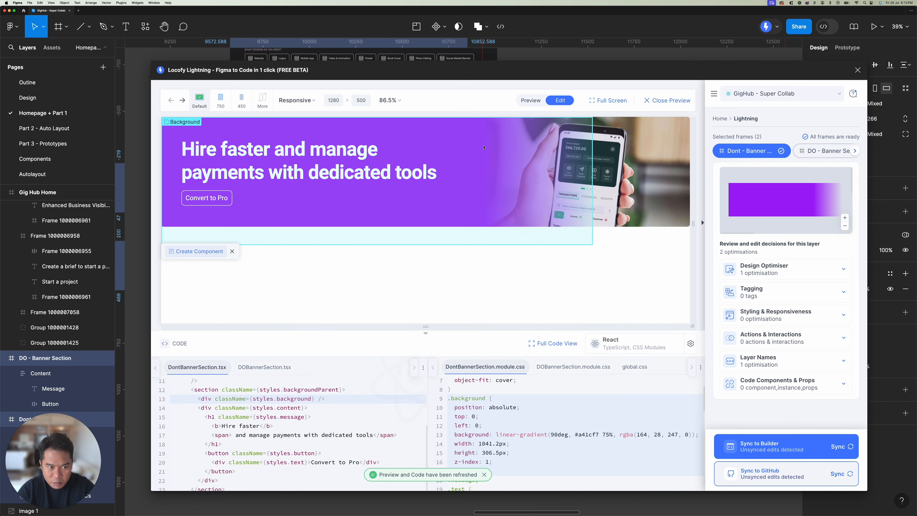
scroll(495, 419, down, 1)
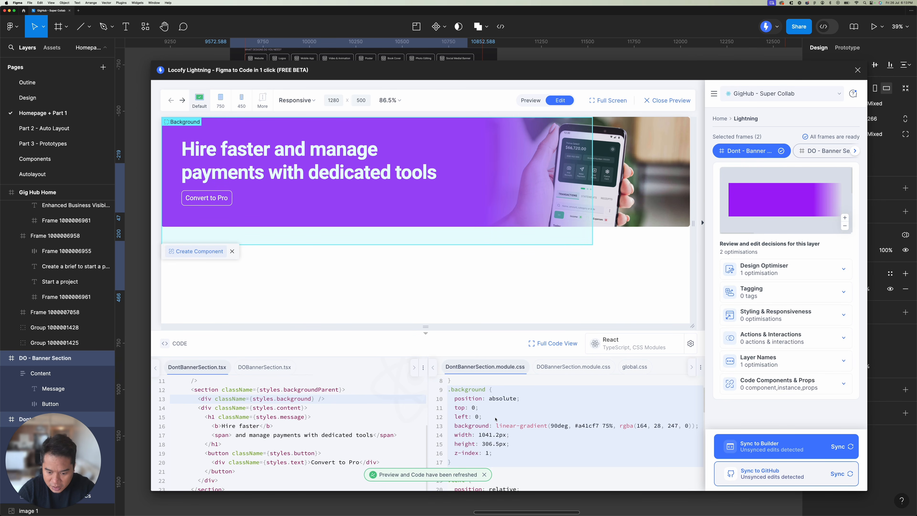
click(484, 475)
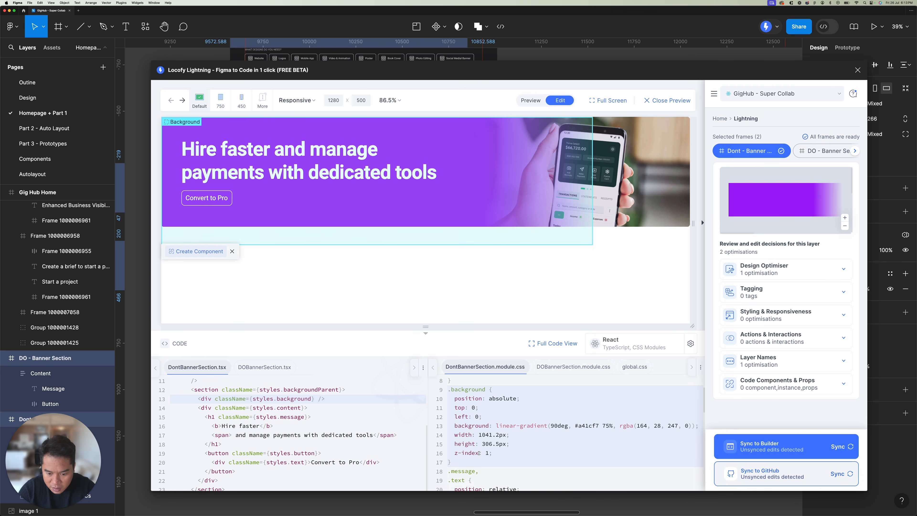
drag(465, 460, 448, 391)
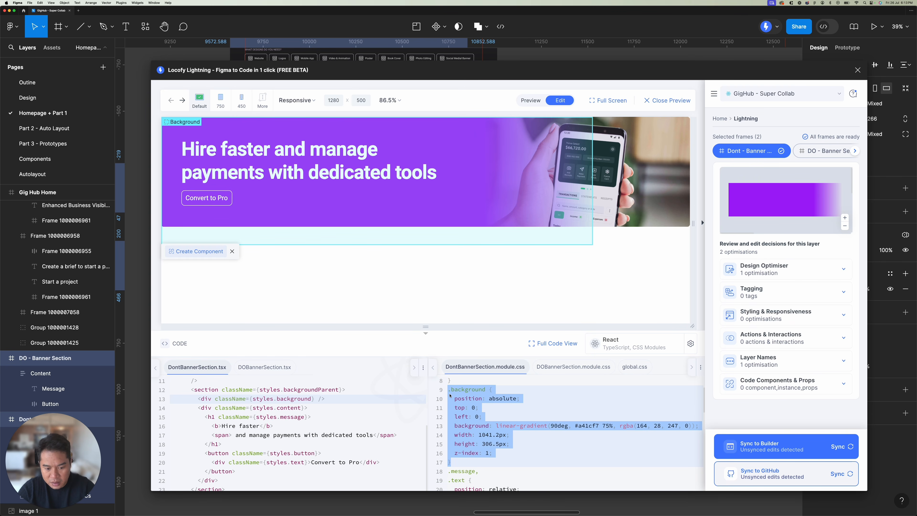
Step: Examine the generated markup and CSS for the phone photo layer in the Dont banner
click(627, 163)
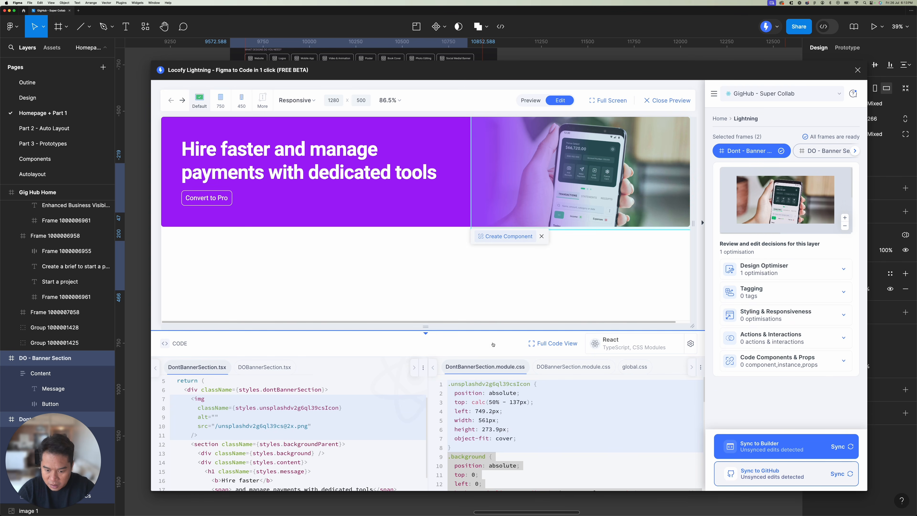
scroll(246, 418, down, 2)
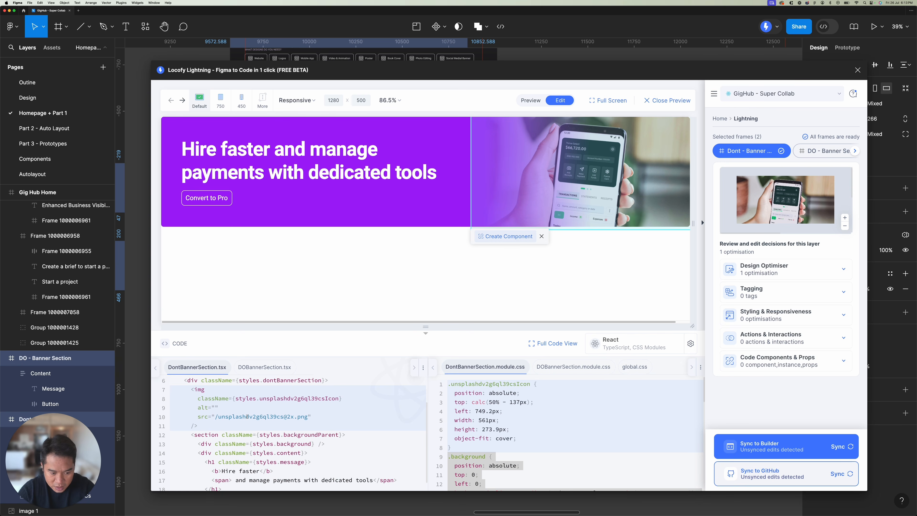
scroll(496, 437, down, 2)
scroll(502, 435, down, 3)
scroll(512, 433, up, 5)
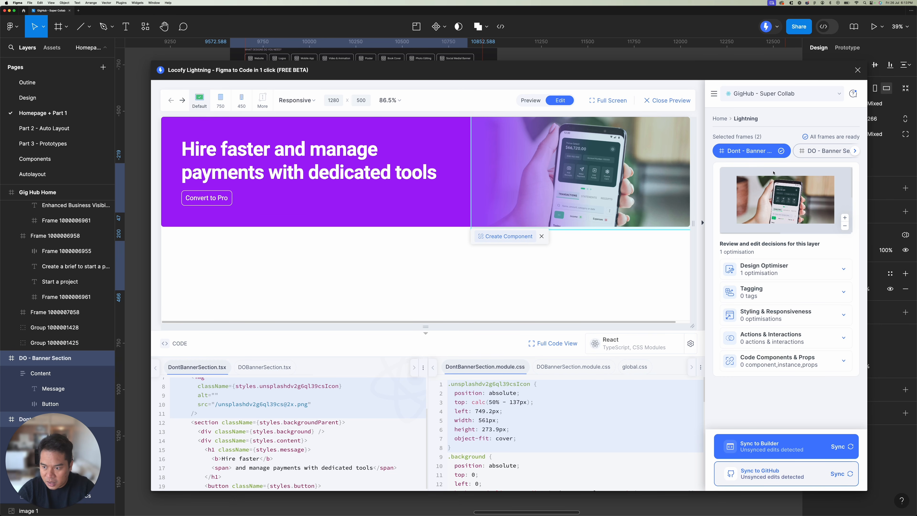
Step: Examine the DO banner's generated React and CSS code, highlighting the background-image rule in DOBannerSection.module.css
click(831, 153)
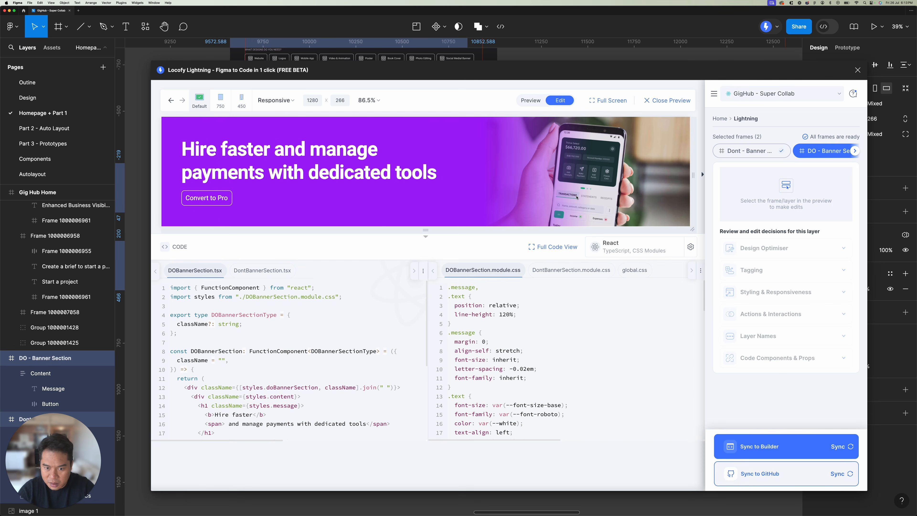
drag(443, 232, 442, 267)
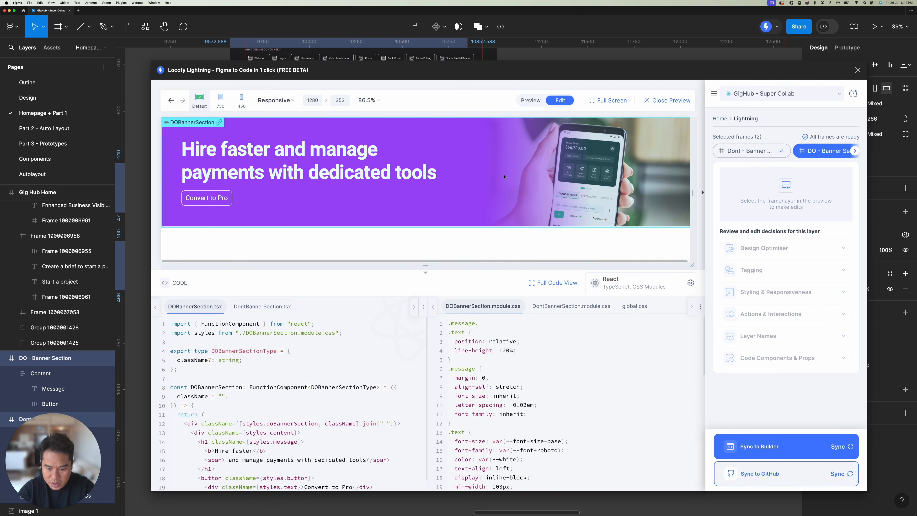
click(494, 172)
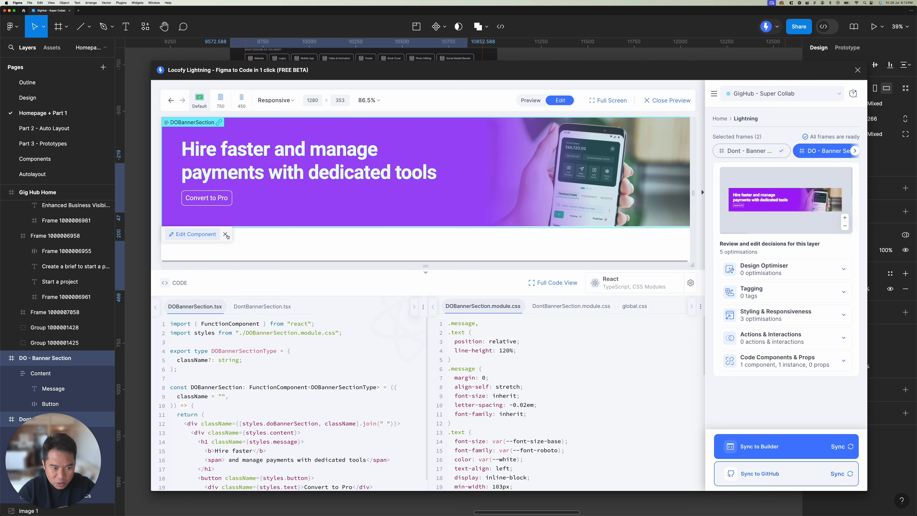
click(225, 234)
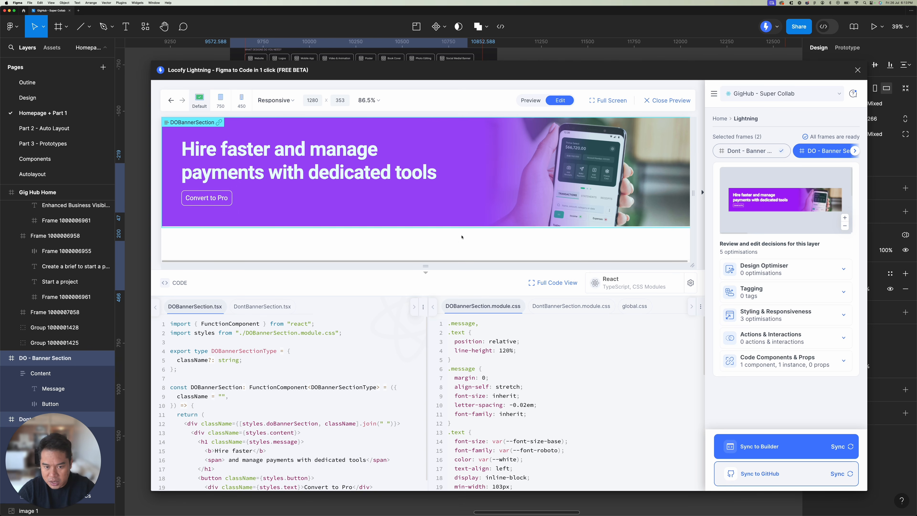
scroll(500, 364, down, 10)
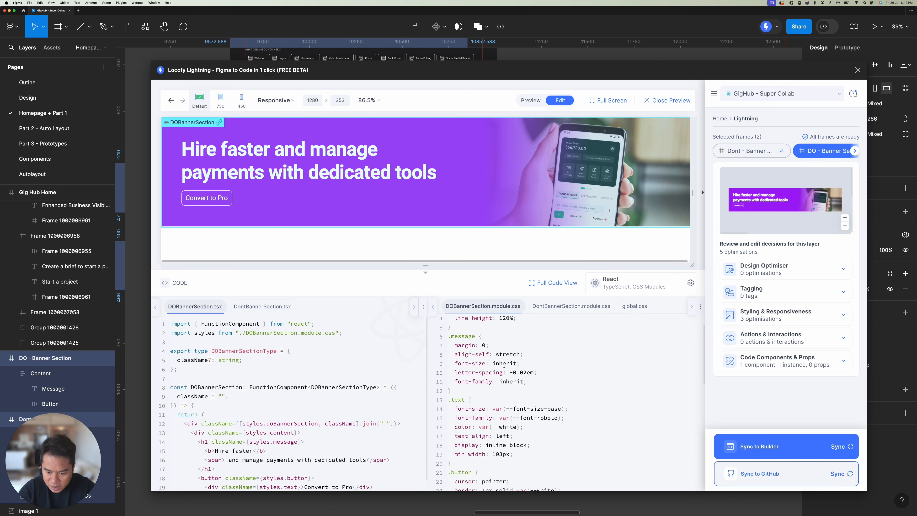
scroll(504, 366, down, 1)
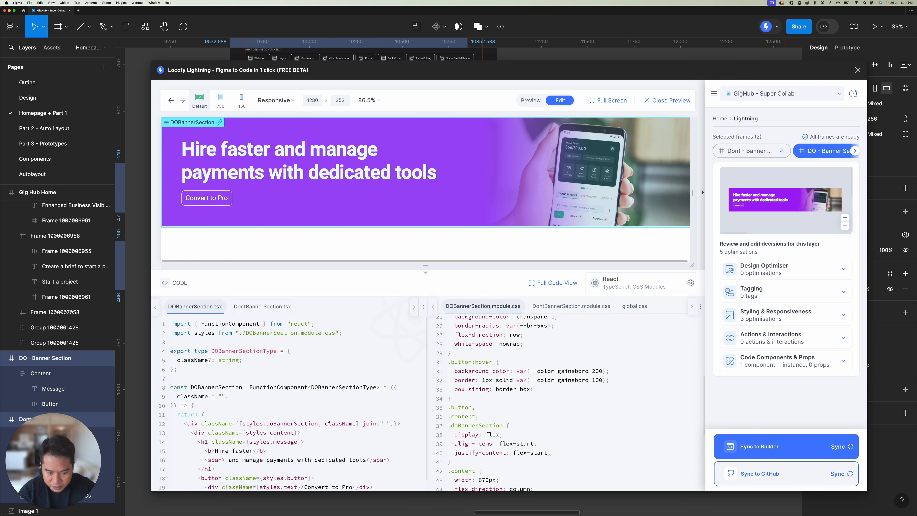
scroll(302, 391, down, 4)
scroll(296, 391, up, 1)
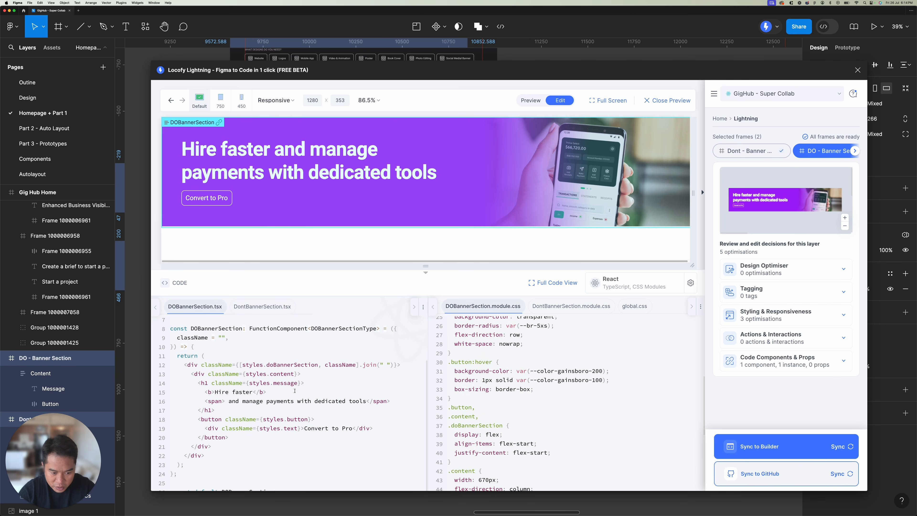
scroll(557, 414, down, 11)
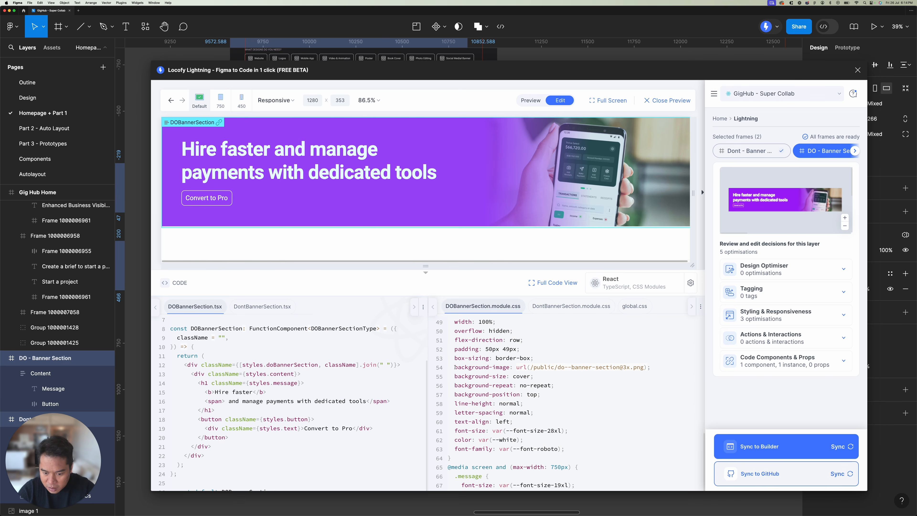
drag(455, 367, 657, 369)
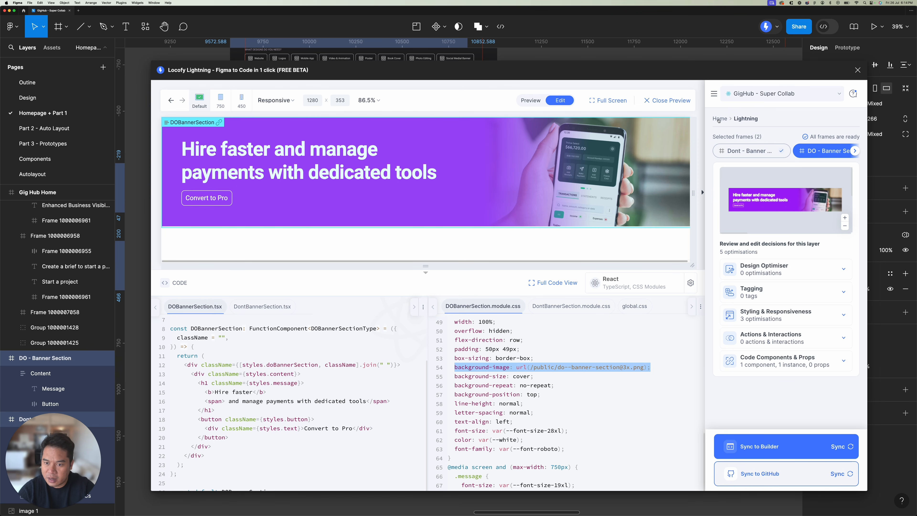
Step: Return to the Locofy plugin's home screen, keep its window clear of the banners, and deselect both frames
click(719, 119)
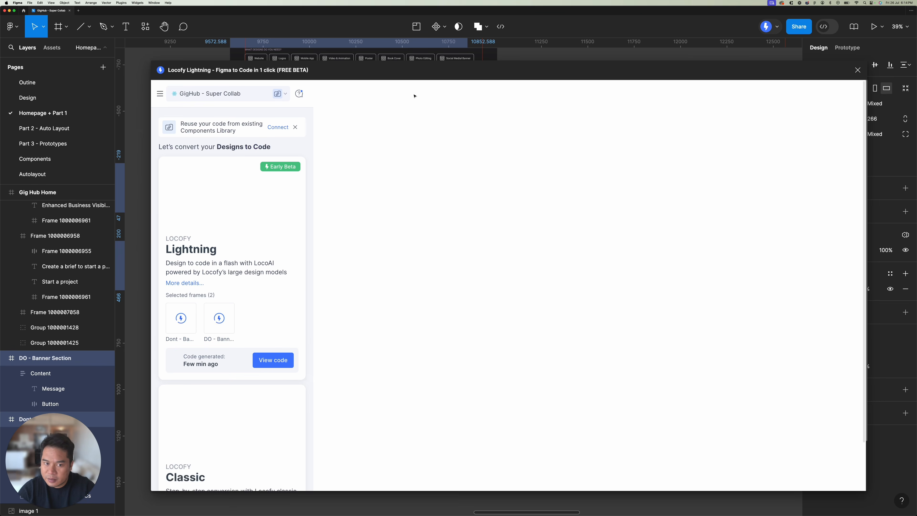
drag(395, 88, 661, 92)
click(505, 119)
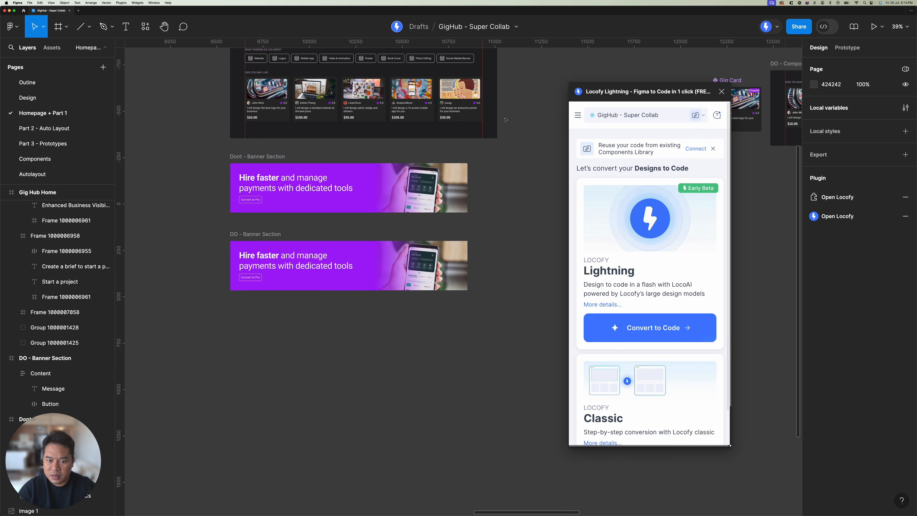
Step: Find the "Use components when designing similarly structure UI" section and move the Locofy plugin window clear of its frames
scroll(444, 163, up, 2)
scroll(444, 162, down, 1)
scroll(442, 162, up, 5)
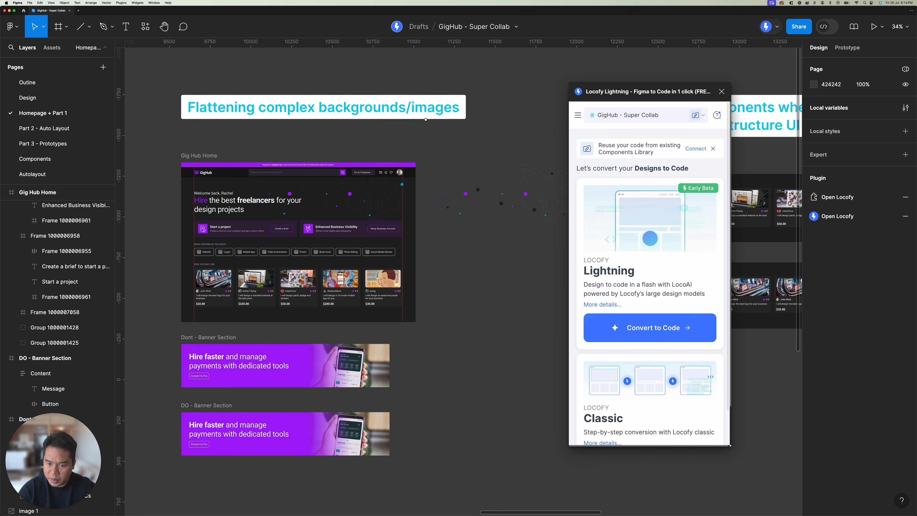
scroll(324, 146, right, 10)
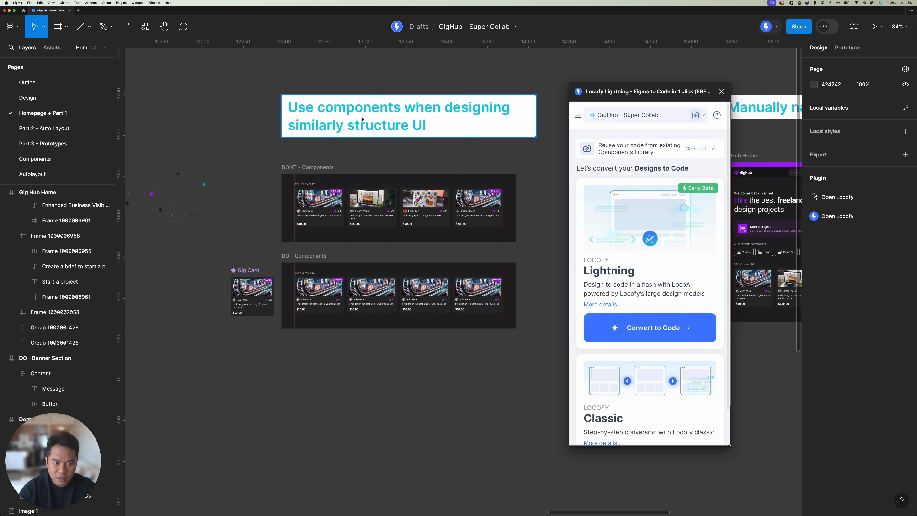
scroll(397, 120, up, 3)
scroll(398, 119, right, 3)
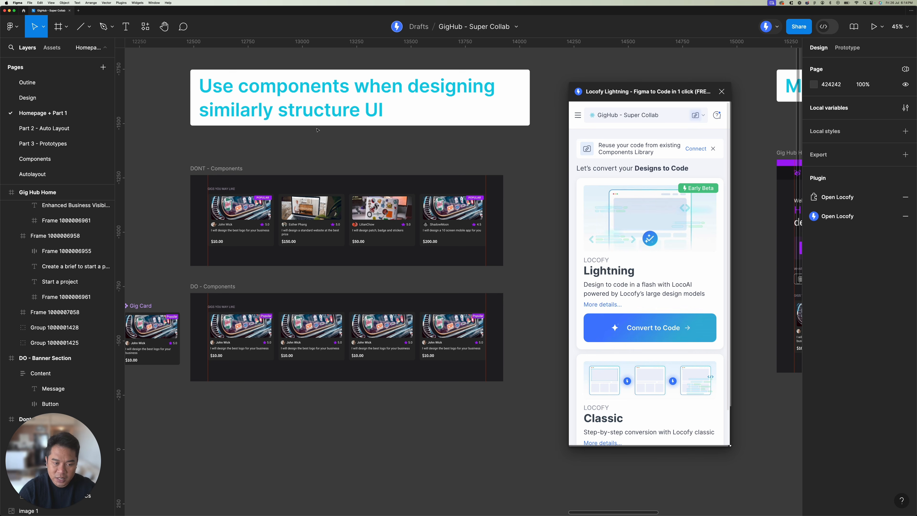
scroll(345, 114, down, 3)
scroll(346, 114, left, 3)
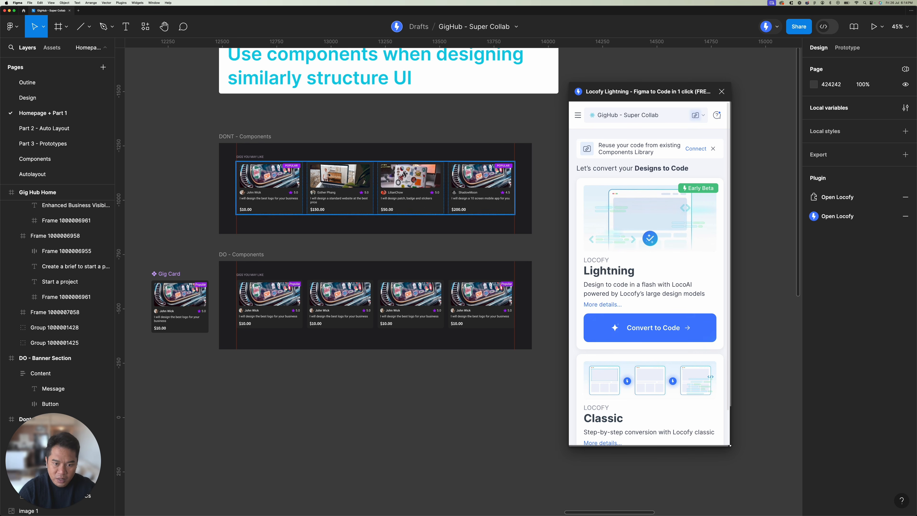
drag(646, 89, 701, 91)
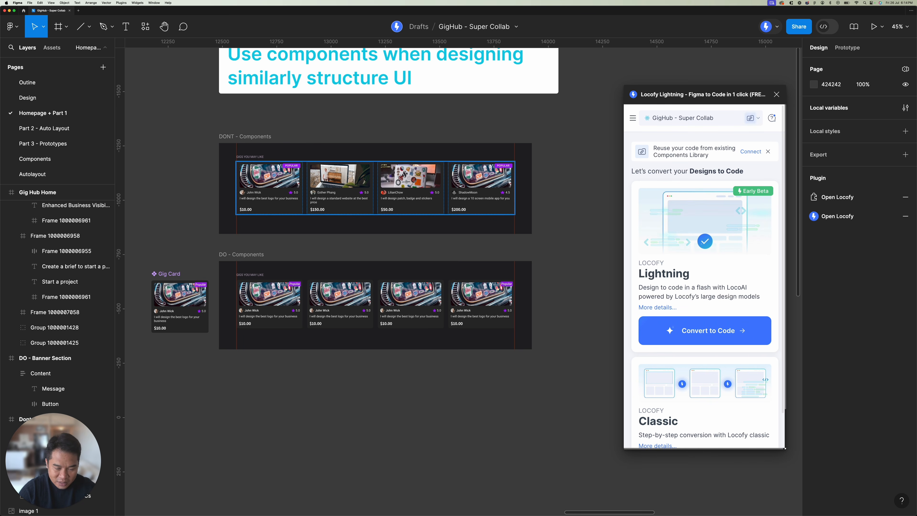
Step: Examine the separately grouped gig cards in the DONT - Components frame, selecting the first and third cards
scroll(297, 186, up, 6)
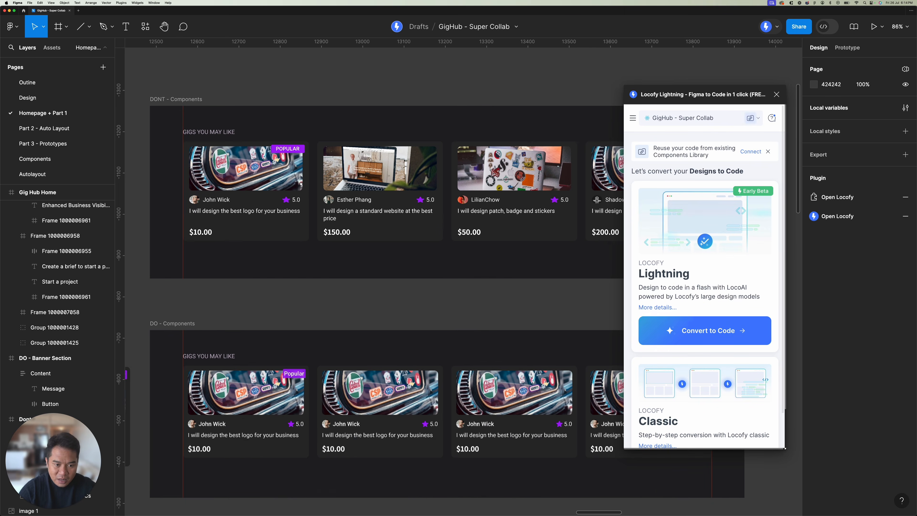
click(285, 176)
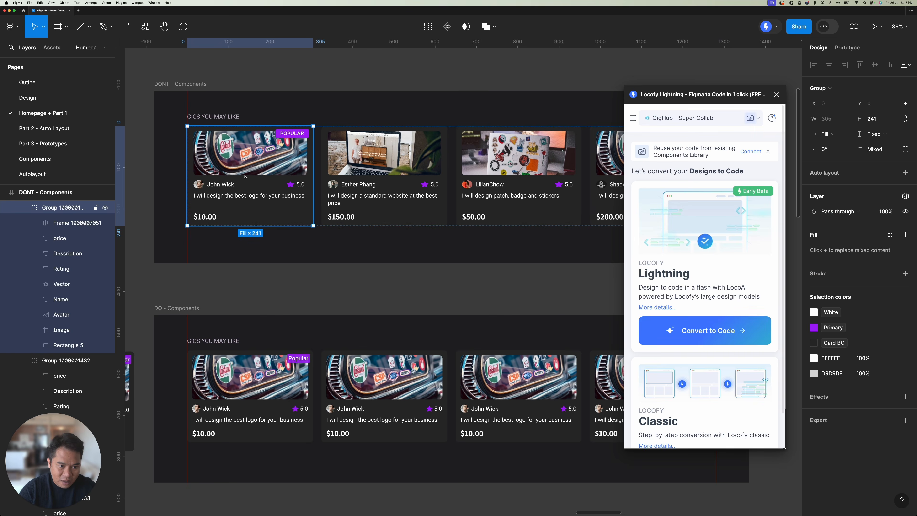
scroll(285, 177, up, 4)
scroll(356, 180, down, 4)
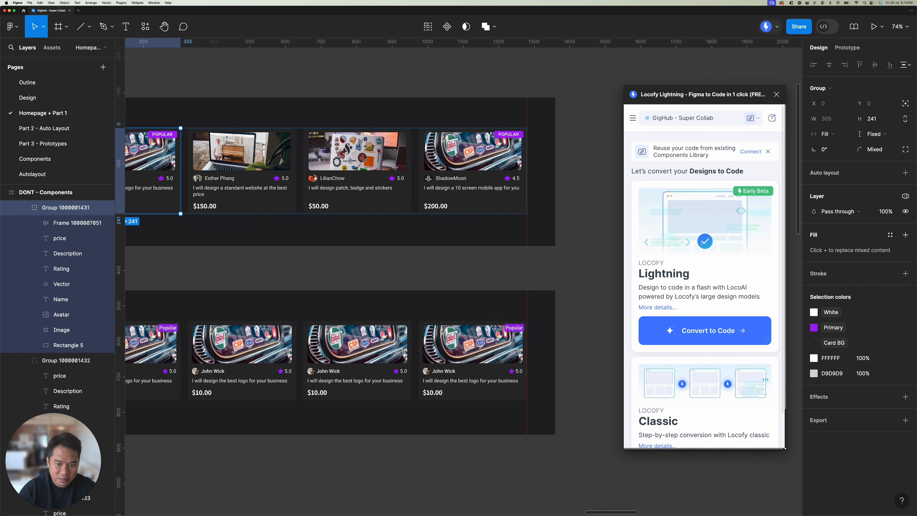
scroll(440, 175, right, 3)
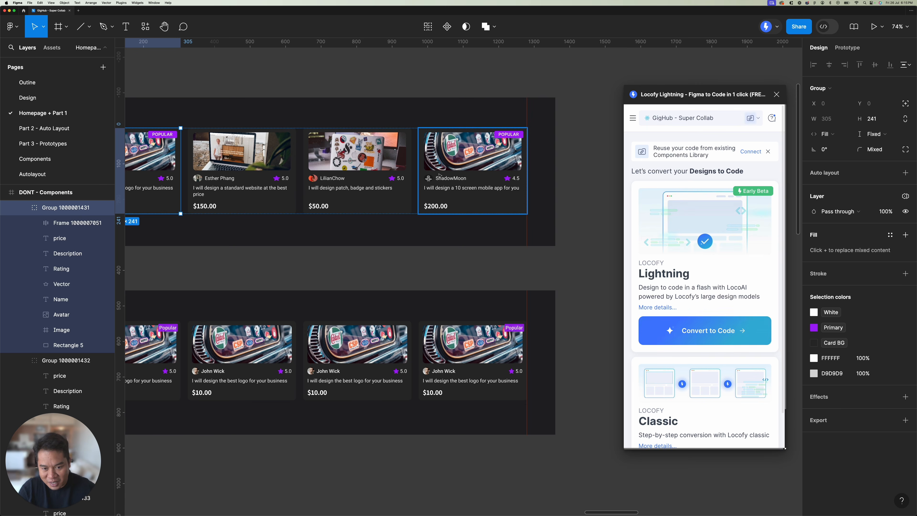
click(332, 197)
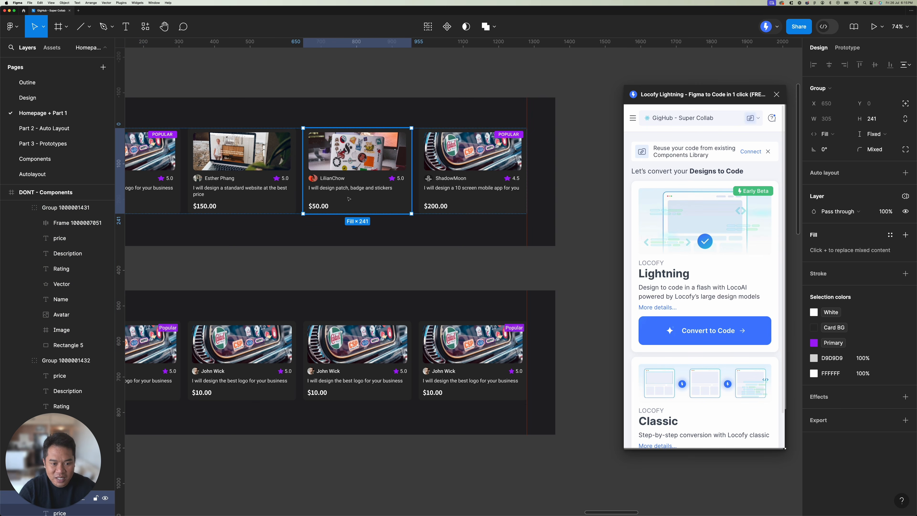
scroll(349, 199, up, 3)
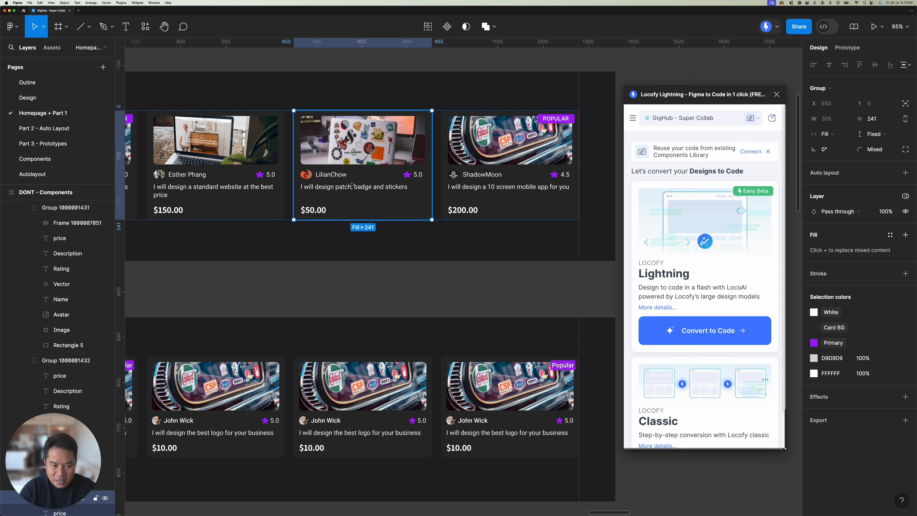
scroll(386, 184, up, 3)
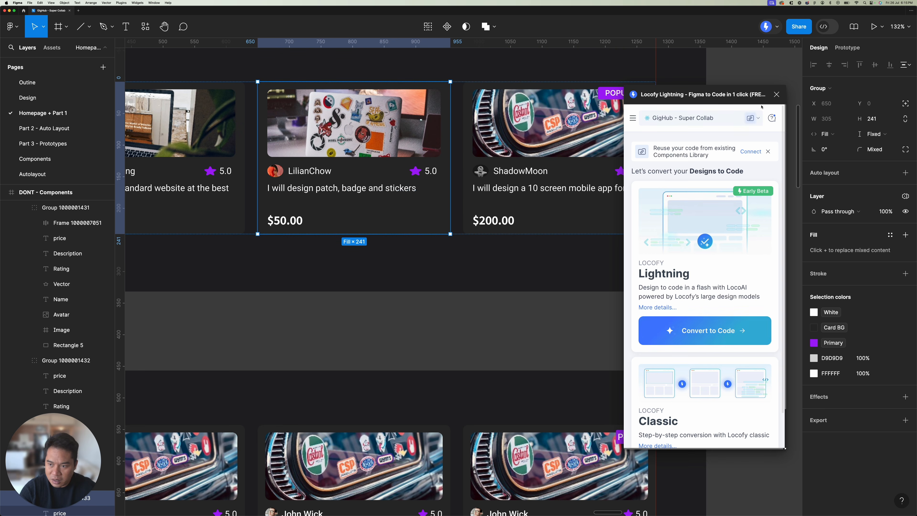
Step: Close the Locofy plugin and select the Gig Card main component beside the DO - Components frame
click(776, 95)
click(736, 144)
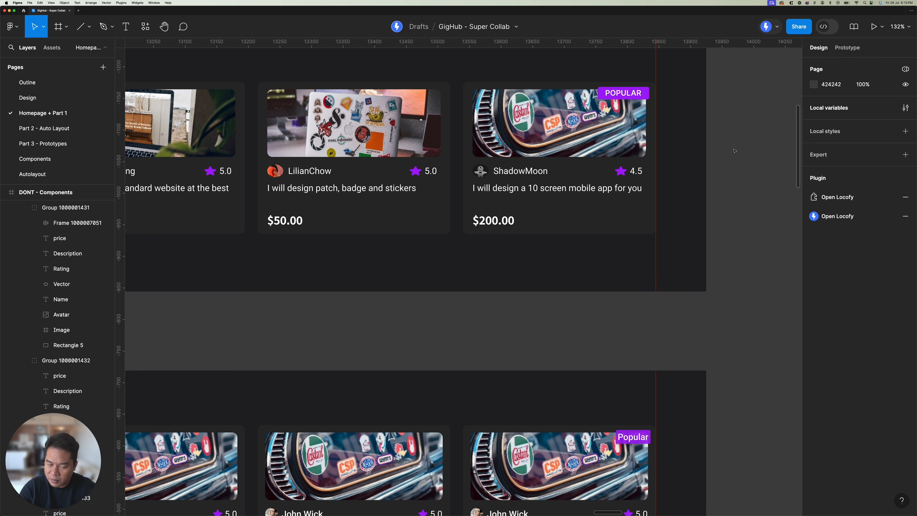
scroll(649, 161, left, 4)
scroll(599, 168, down, 5)
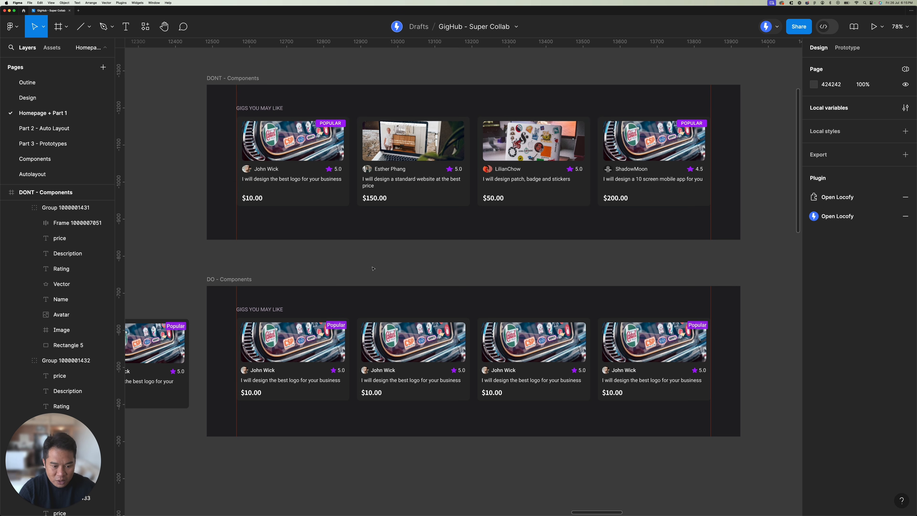
scroll(361, 199, left, 4)
scroll(361, 199, down, 3)
scroll(356, 217, down, 3)
scroll(355, 217, left, 1)
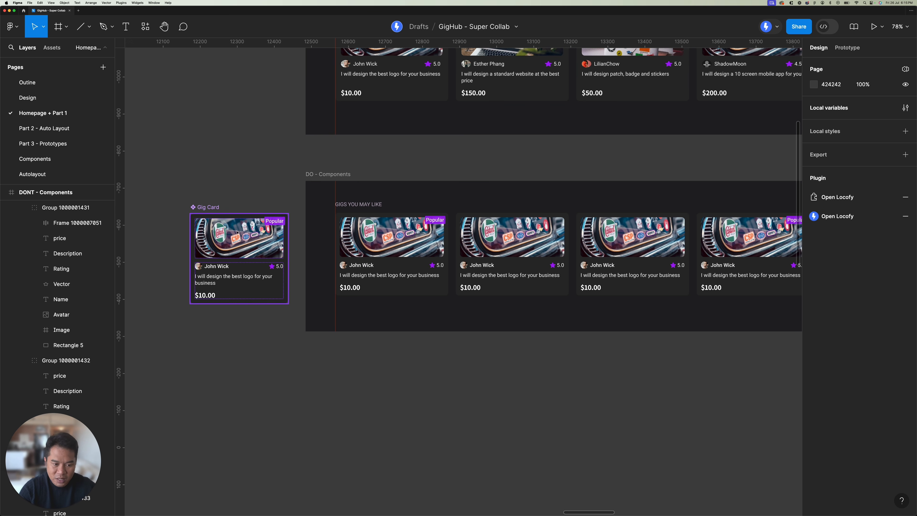
click(213, 213)
scroll(281, 208, down, 1)
scroll(282, 207, right, 2)
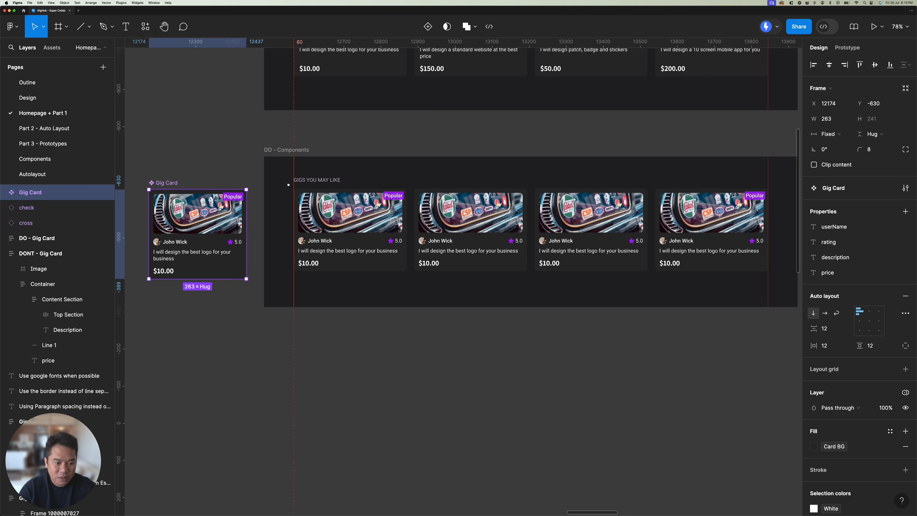
Step: Examine the Gig Card instances in the DO - Components frame's card row
scroll(281, 208, up, 3)
double_click(466, 207)
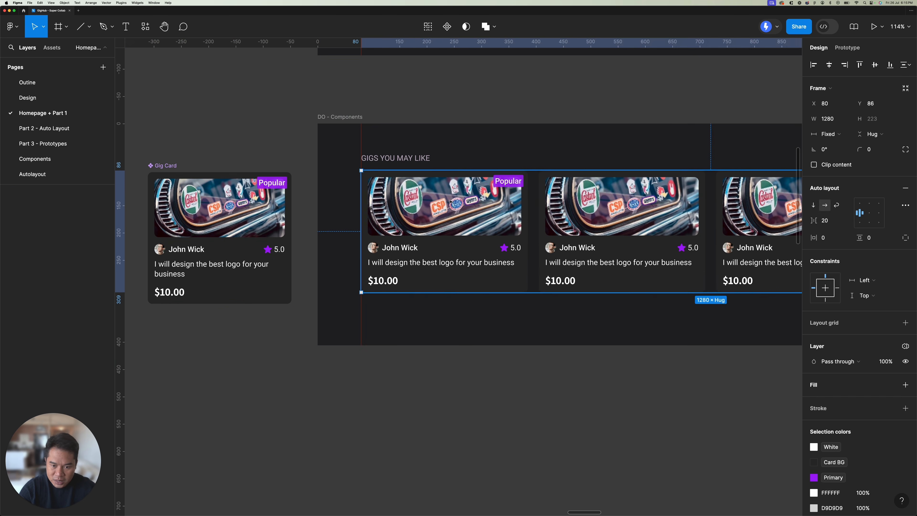
drag(465, 206, 371, 199)
click(595, 203)
drag(600, 202, 370, 197)
click(470, 204)
click(606, 207)
drag(424, 210, 637, 198)
scroll(418, 195, left, 10)
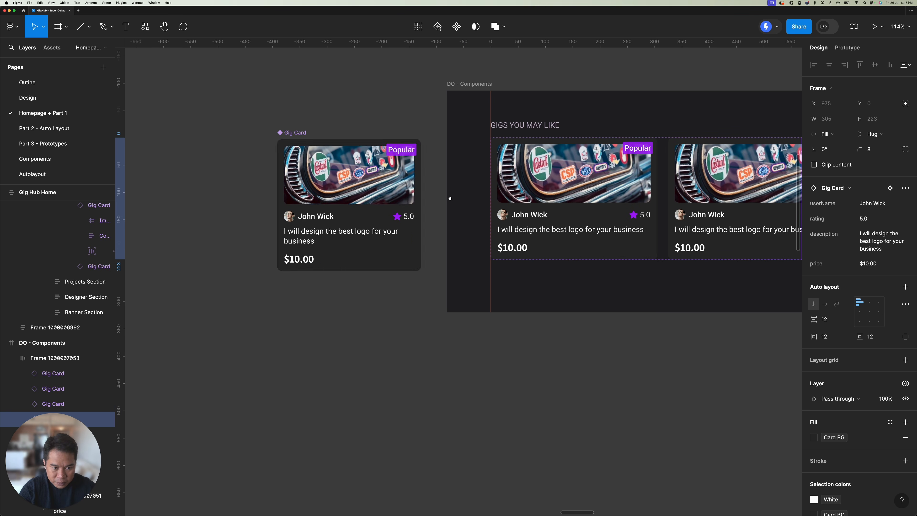
Step: Set the vertical spacing of the Gig Card main component's Content Section to 20
click(332, 138)
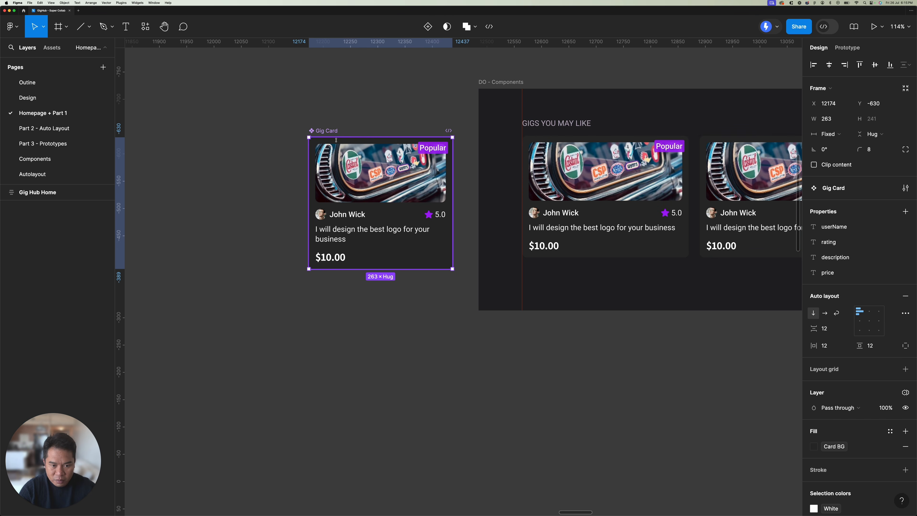
scroll(438, 226, right, 2)
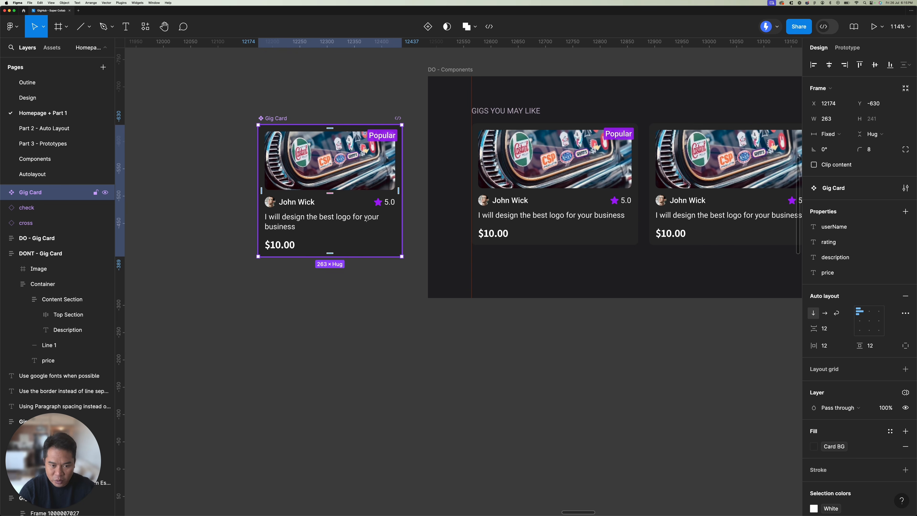
super+click(317, 199)
super+click(342, 222)
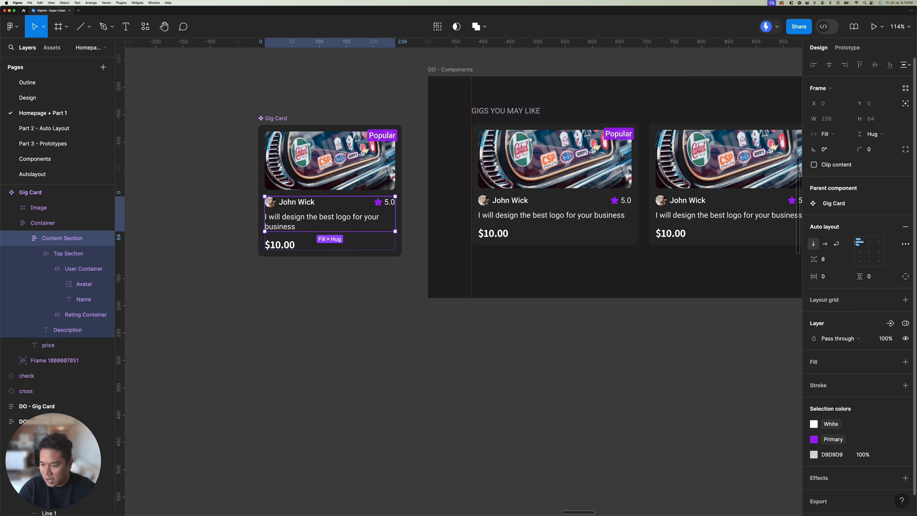
click(834, 255)
key(Up)
key(Up)
key(Up)
key(Up)
key(Up)
key(Up)
key(Up)
key(Up)
key(Up)
key(Up)
key(Up)
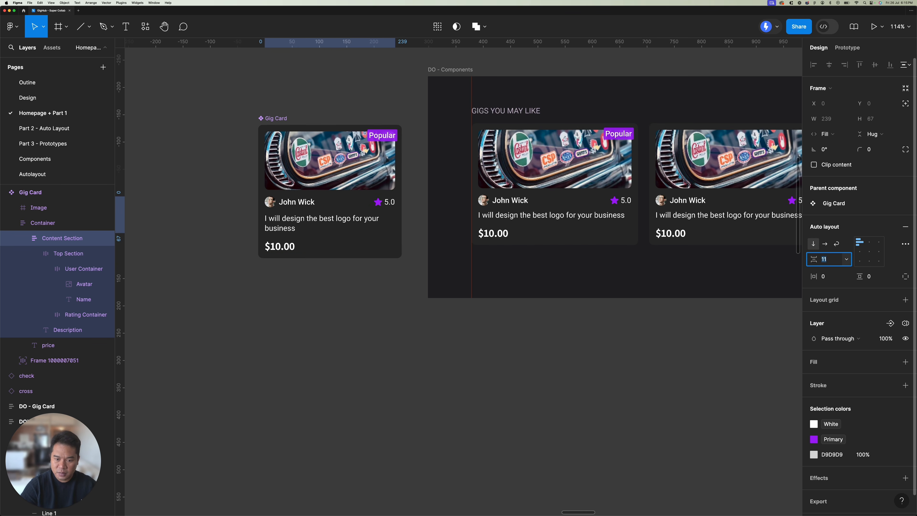
key(Up)
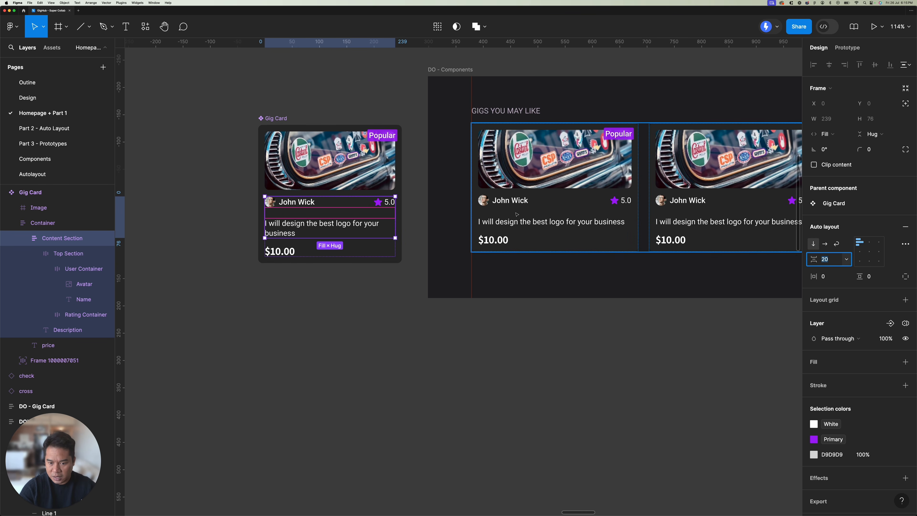
key(Escape)
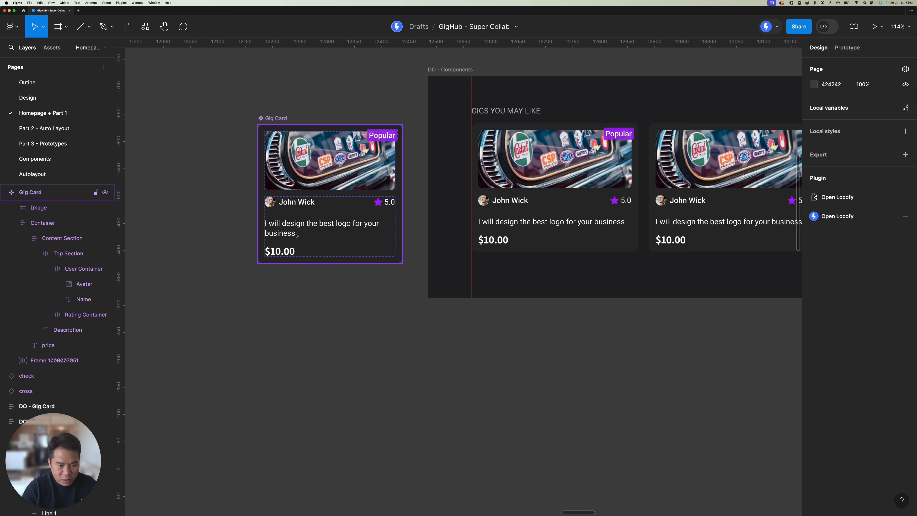
Step: Add a "10% discount" text to the Gig Card main component and place it below the price
key(t)
click(276, 243)
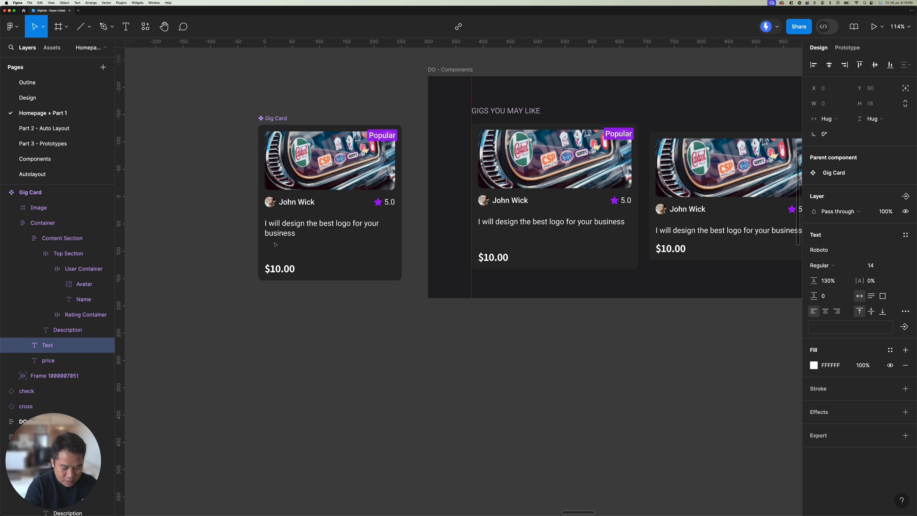
text(10)
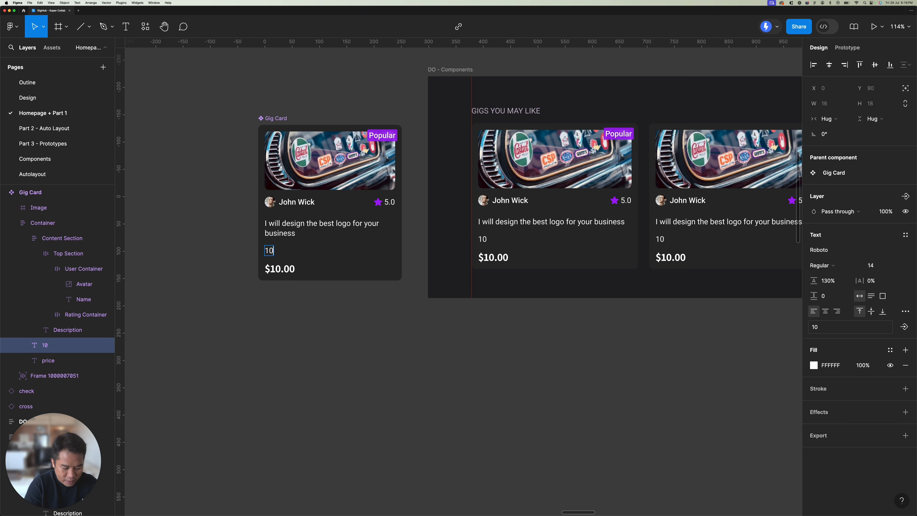
text(% discount)
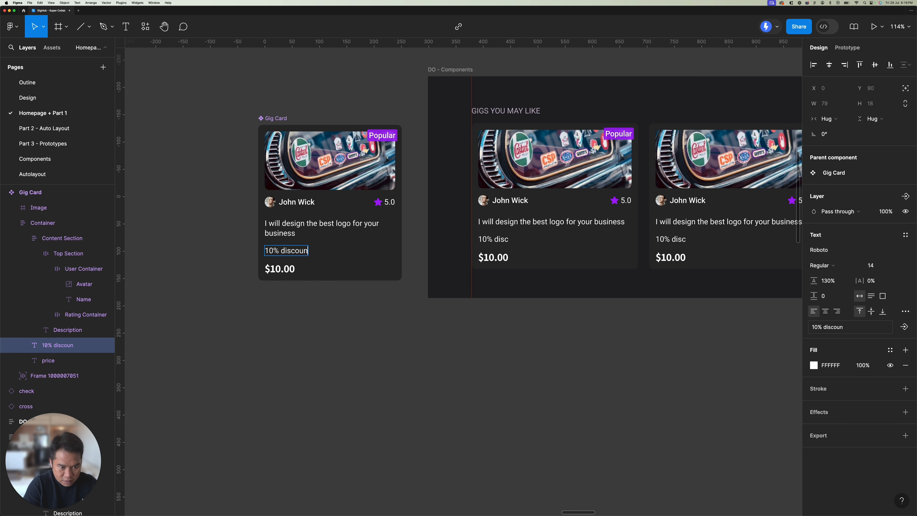
key(Escape)
key(Down)
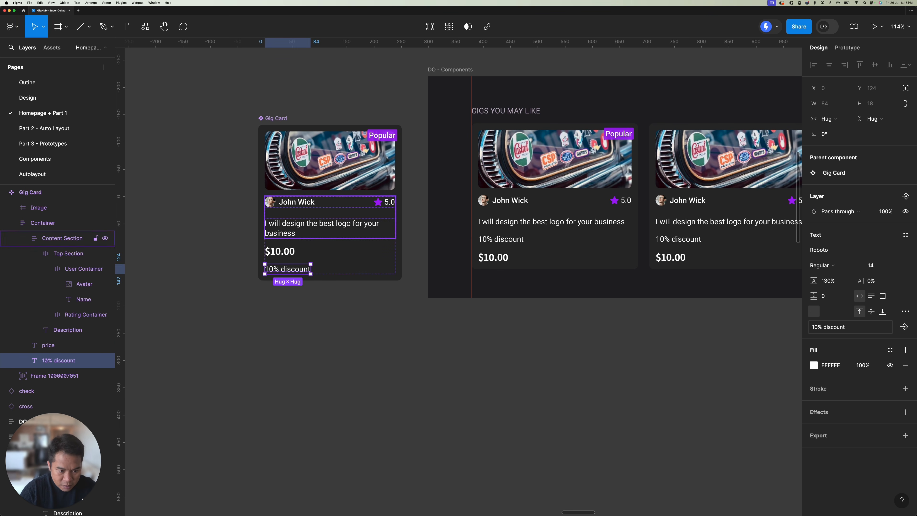
Step: Wrap the price and discount texts in a vertical auto layout with a spacing of 5
shift+click(280, 251)
key(shift+a)
click(826, 259)
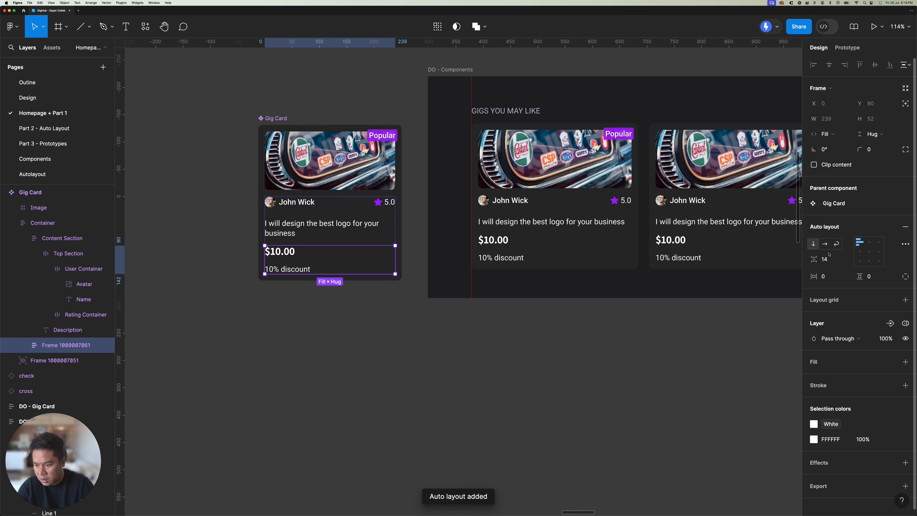
text(10)
key(Return)
text(5)
key(Return)
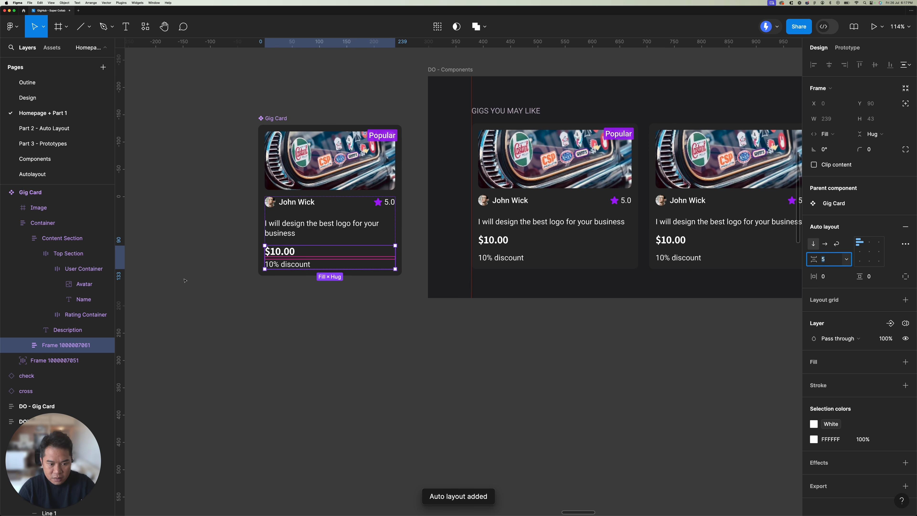
Step: Apply the Light Text color to the Gig Card's "10% discount" text and check the card instances in DO - Components
click(299, 267)
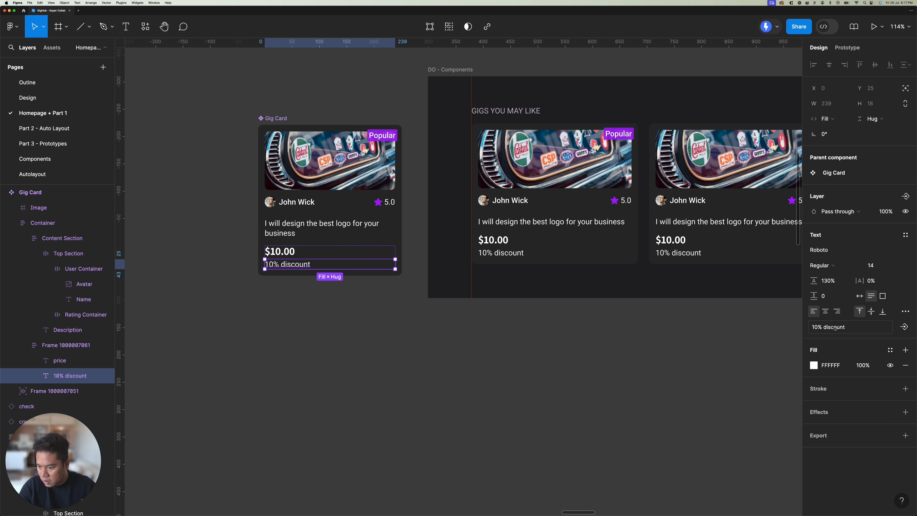
click(890, 350)
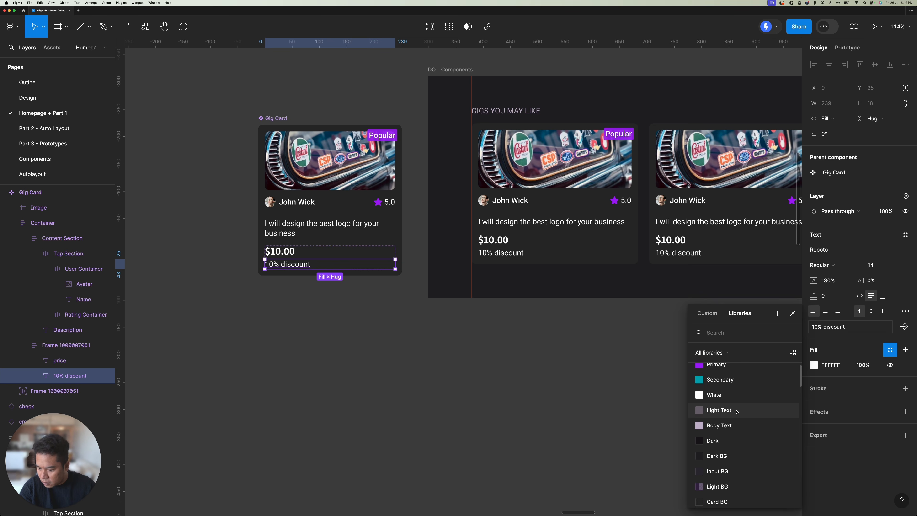
click(718, 412)
click(333, 308)
scroll(594, 198, right, 10)
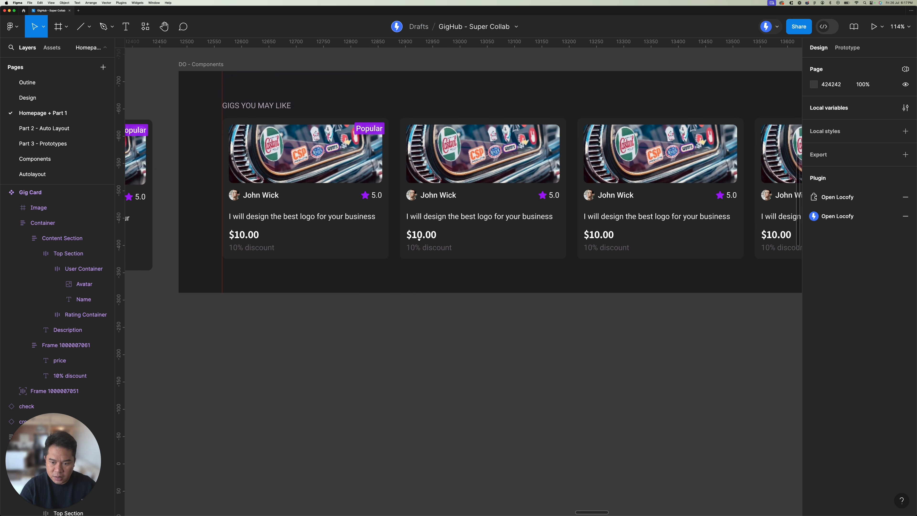
scroll(594, 199, right, 5)
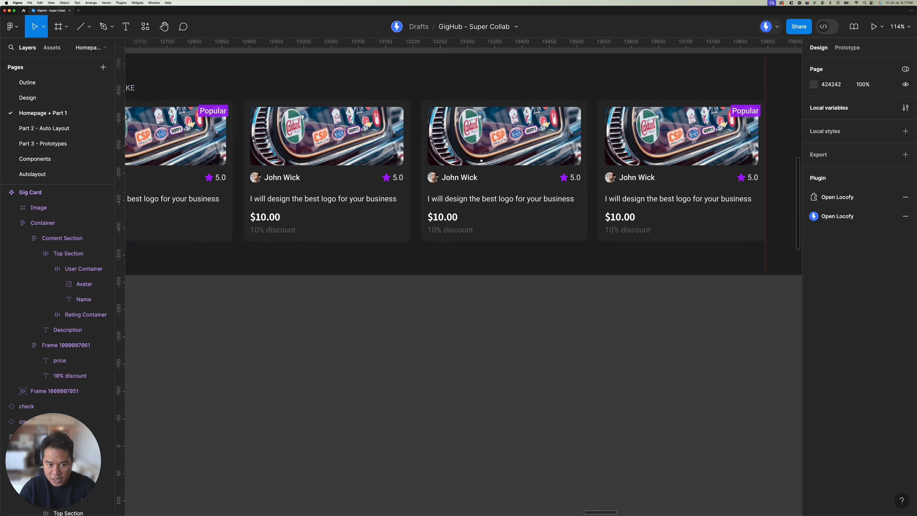
scroll(401, 165, left, 2)
scroll(372, 167, down, 5)
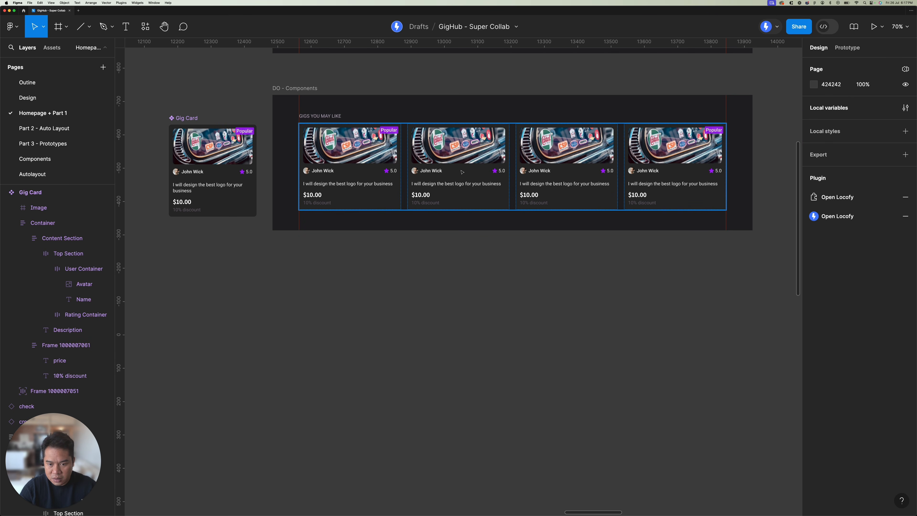
Step: Inspect the updated Gig Card main component up close and compare it with its instances in DO - Components
scroll(692, 177, left, 5)
scroll(692, 177, up, 1)
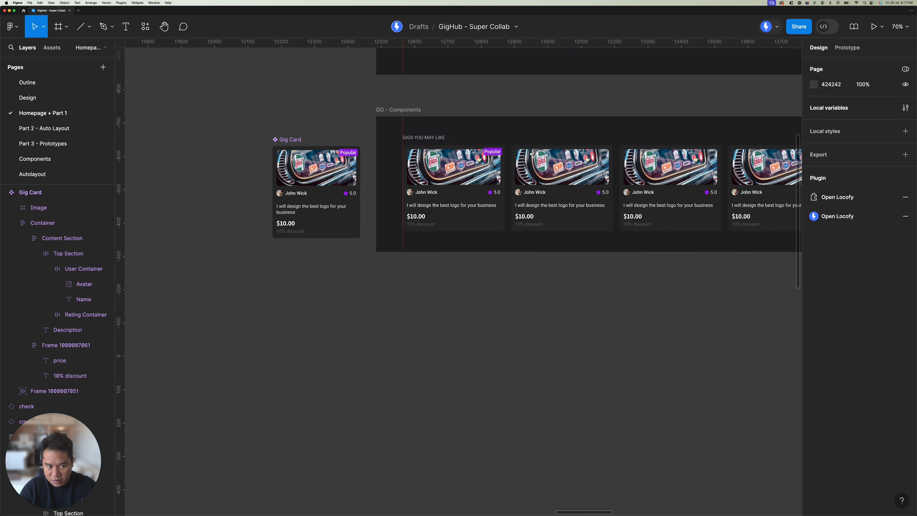
click(318, 147)
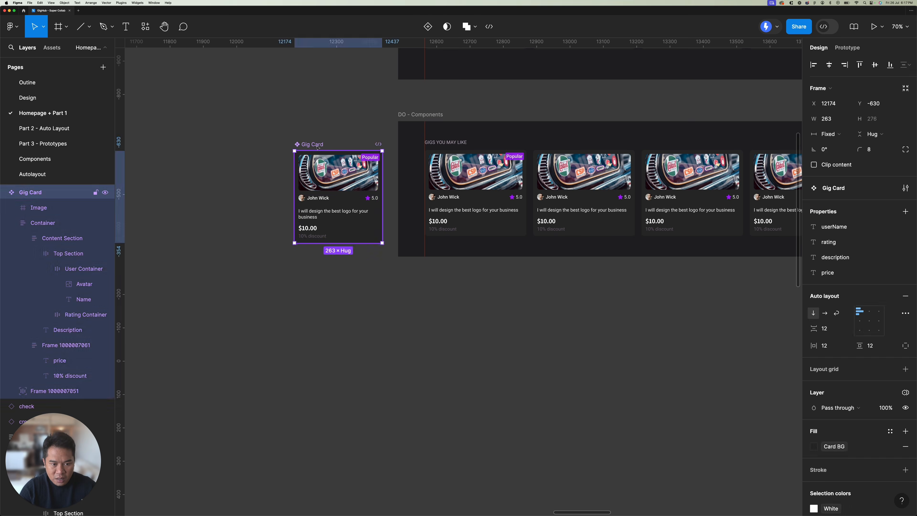
click(316, 145)
scroll(316, 145, up, 10)
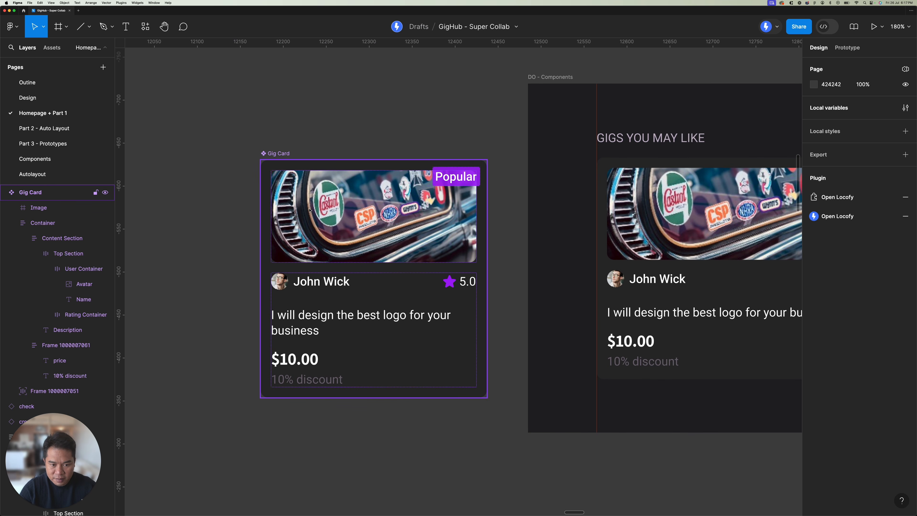
scroll(283, 192, down, 10)
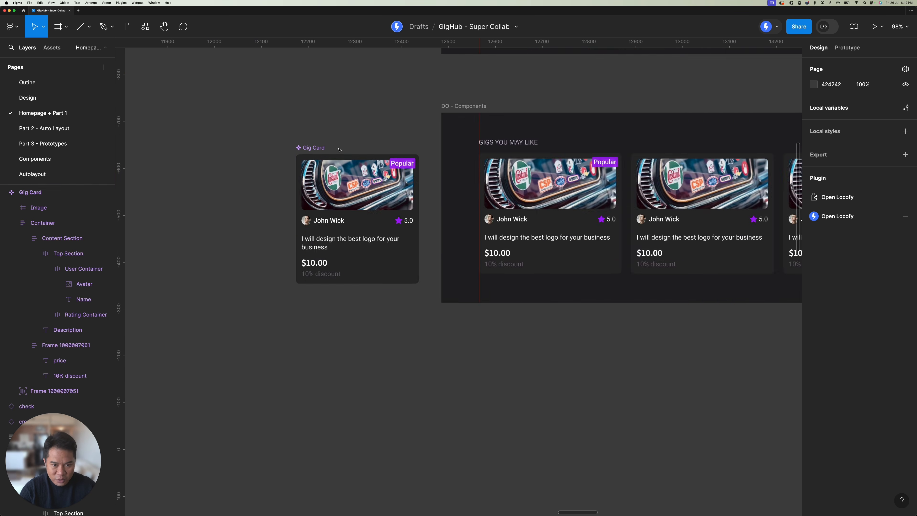
Step: Go to the "Manually naming important layers" section and examine the Gig Hub Home design
scroll(393, 201, up, 5)
scroll(393, 201, right, 4)
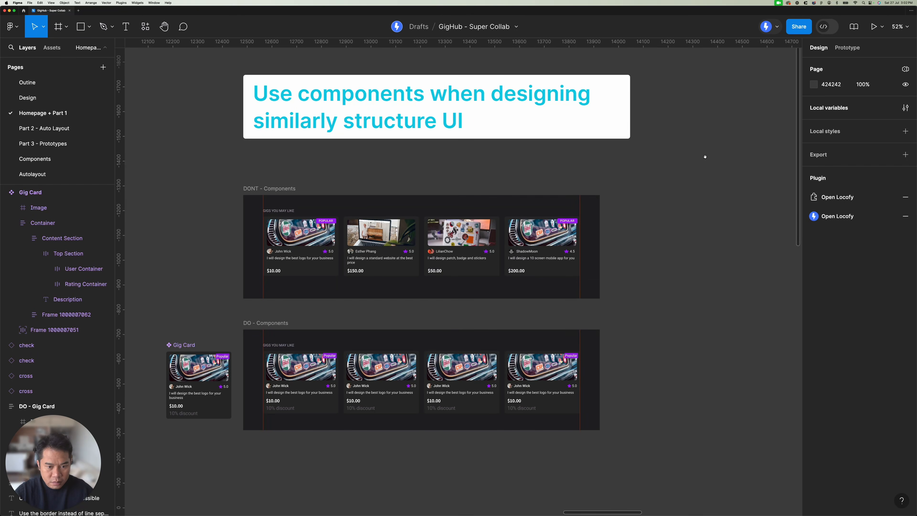
scroll(704, 156, right, 3)
scroll(704, 156, up, 1)
scroll(684, 166, right, 20)
scroll(683, 165, up, 1)
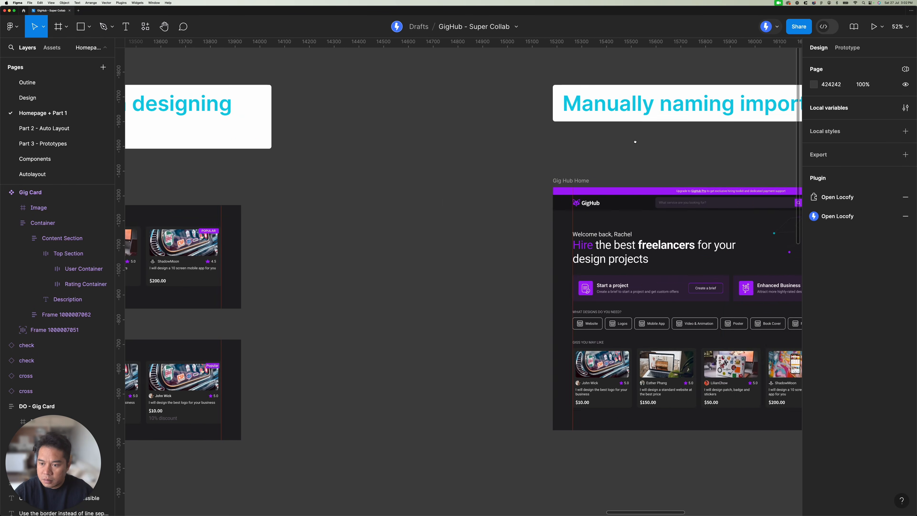
scroll(549, 135, right, 4)
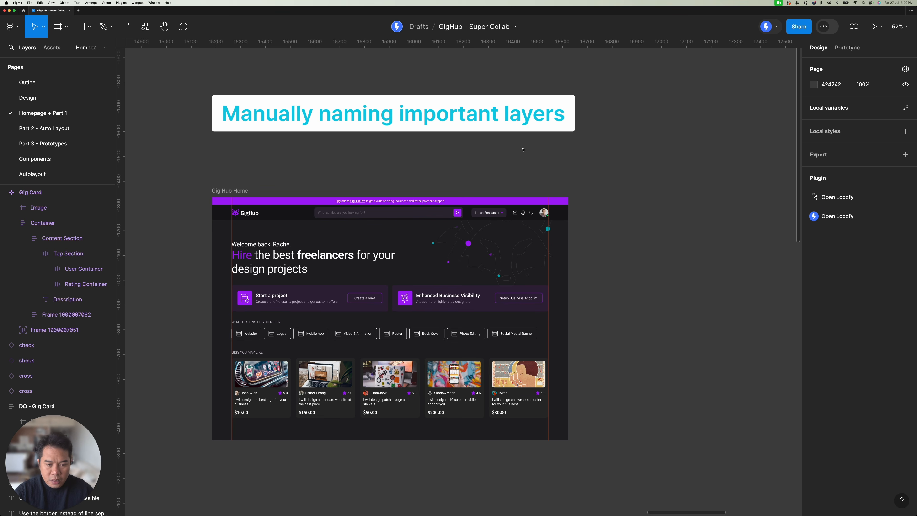
ctrl+scroll(516, 151, up, 1)
drag(494, 152, 506, 150)
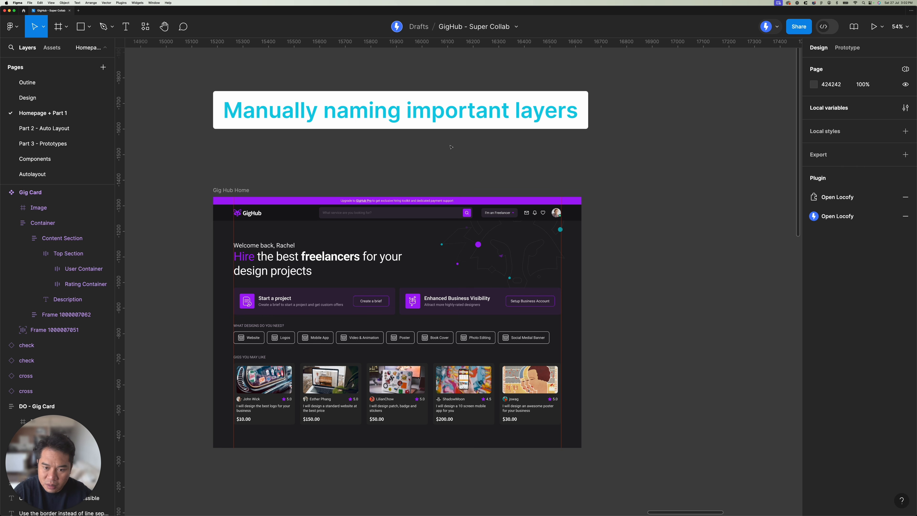
drag(449, 146, 465, 148)
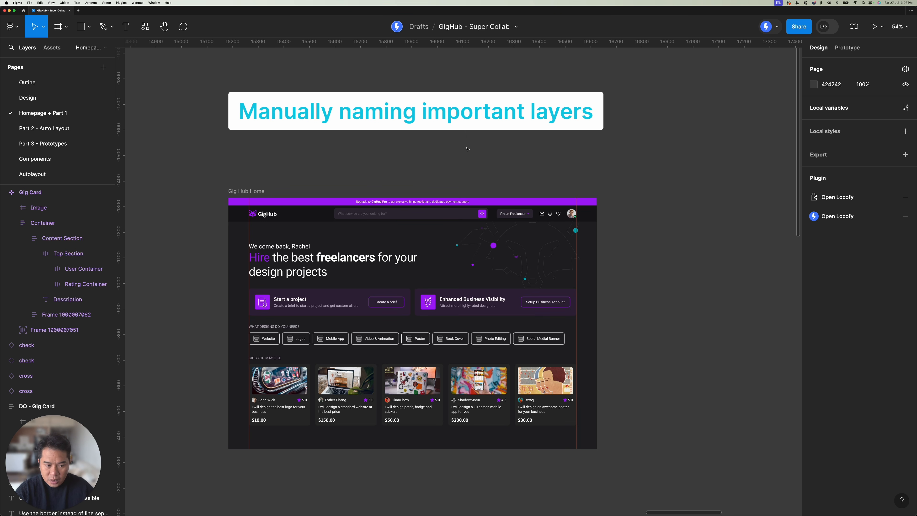
scroll(466, 160, down, 1)
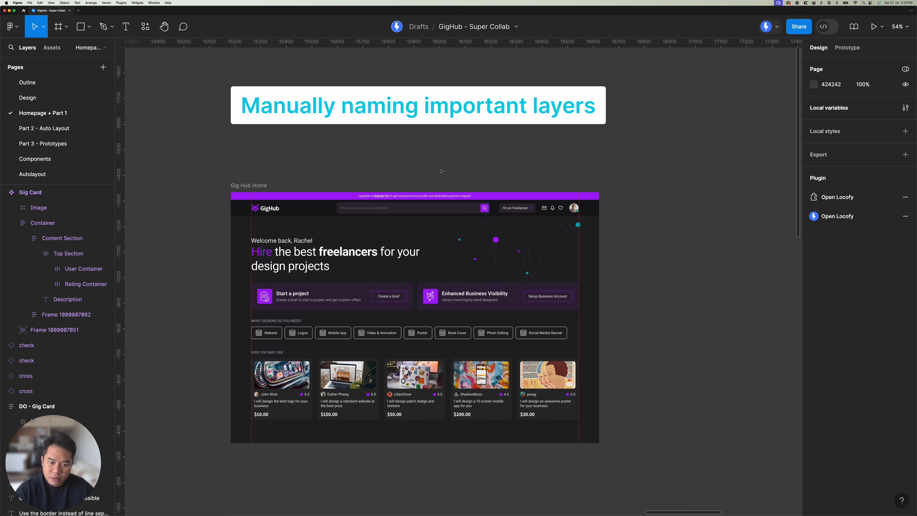
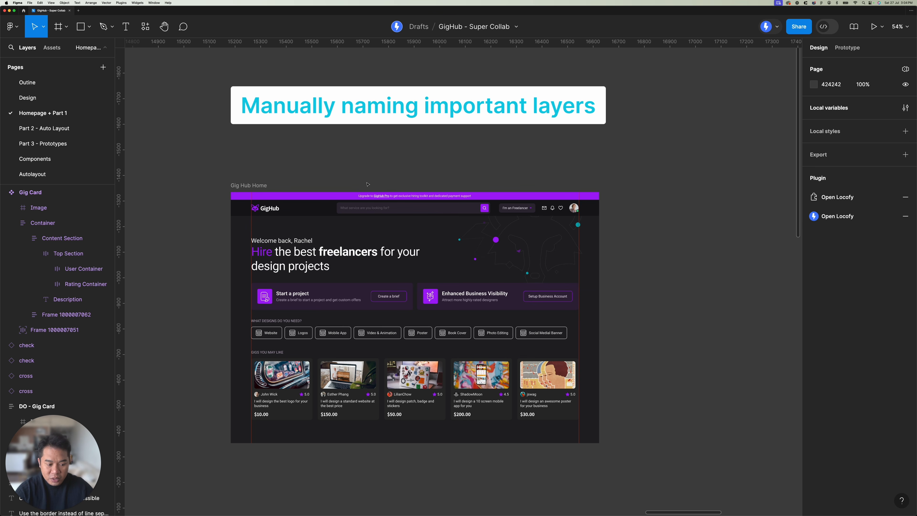
Step: Rename the frame holding the fox logo and GigHub text in the Gig Hub Home header as "Logo Container"
scroll(254, 196, up, 10)
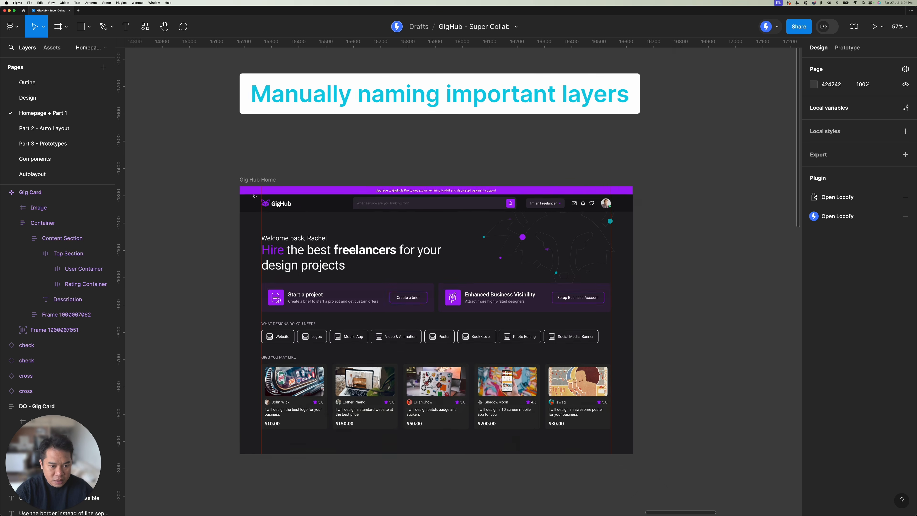
scroll(254, 196, up, 3)
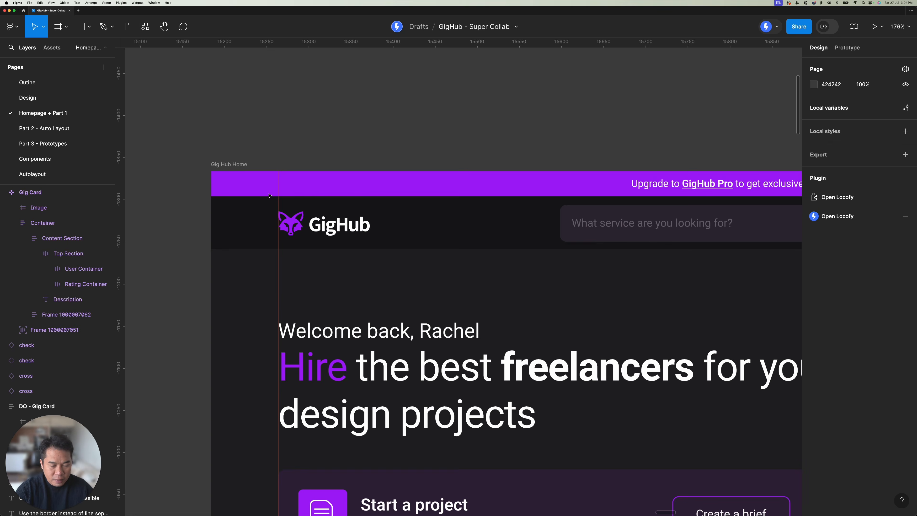
click(337, 224)
key(shift+a)
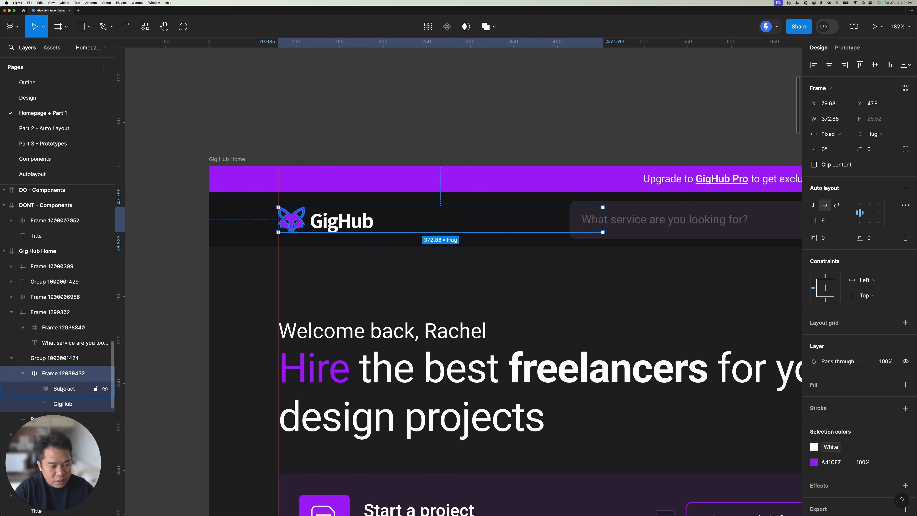
double_click(67, 374)
text(Lo)
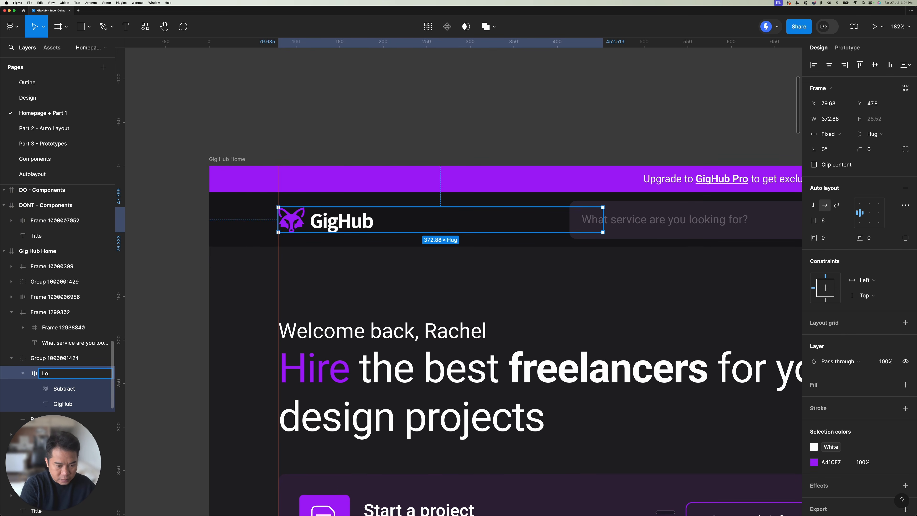
text(go)
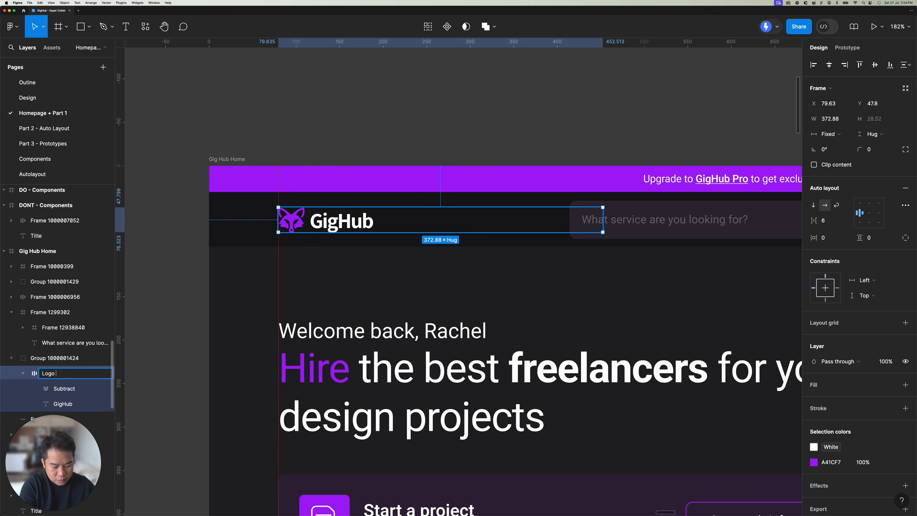
text( Container)
key(Return)
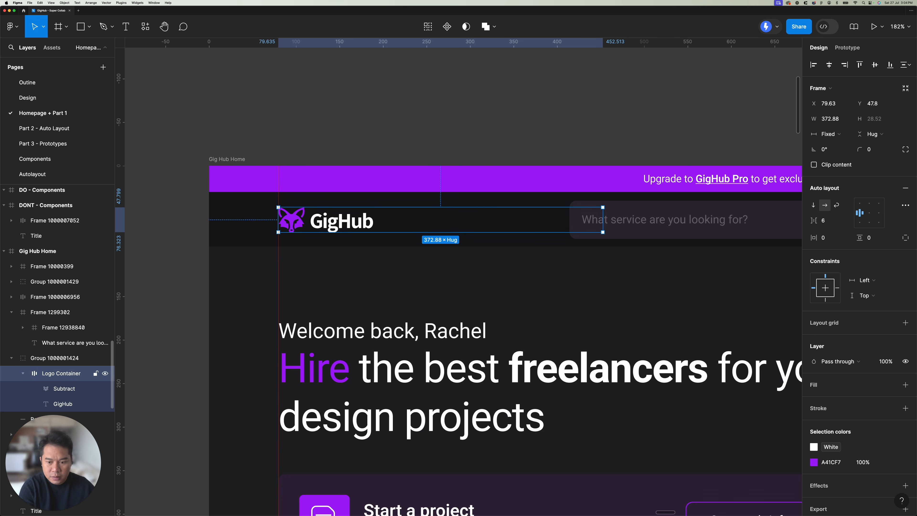
click(518, 92)
Step: Rename the header's search bar frame as "Search"
drag(600, 89, 327, 69)
drag(510, 133, 398, 128)
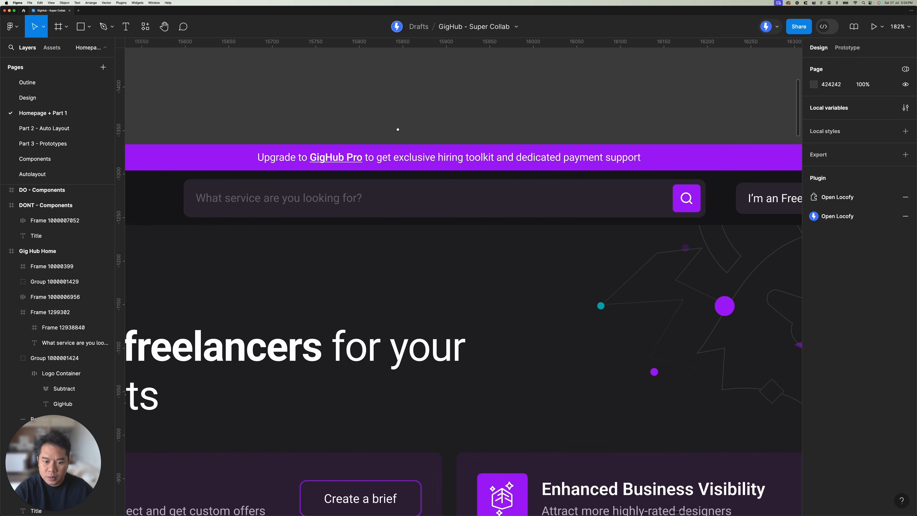
click(55, 314)
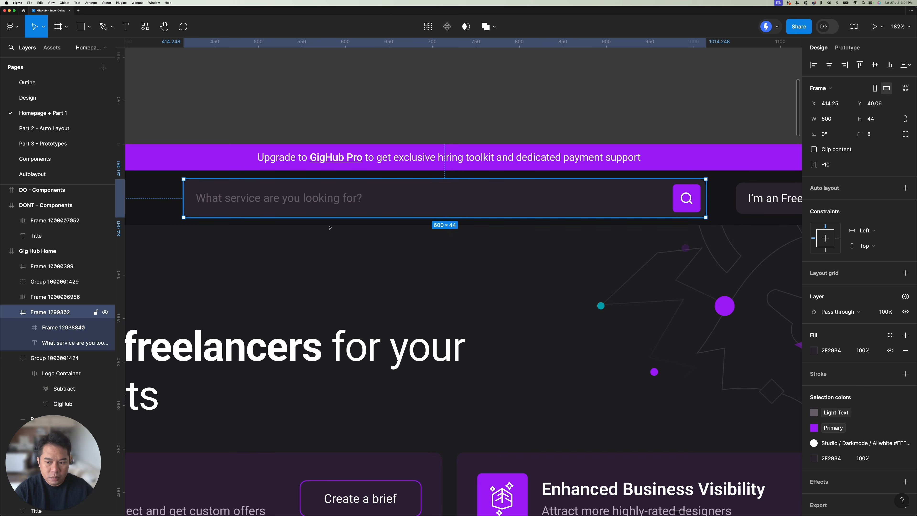
double_click(54, 315)
text(Serac)
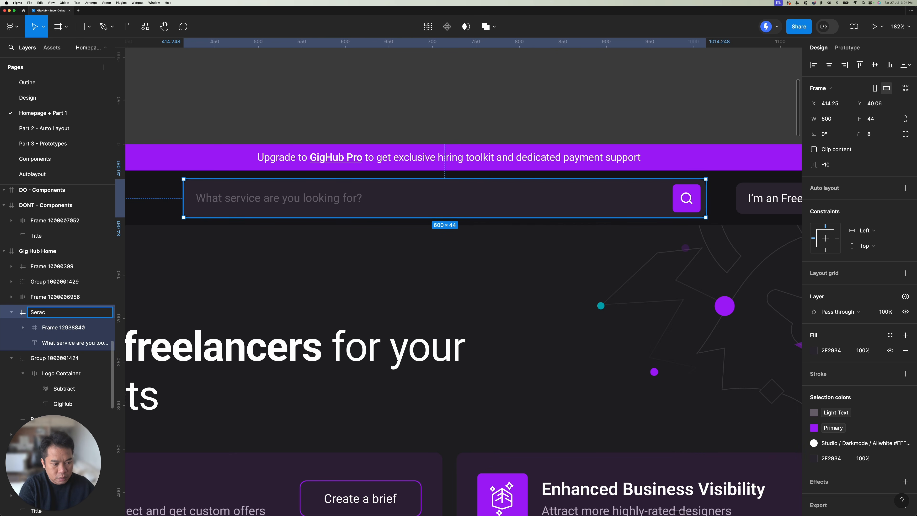
text(ach)
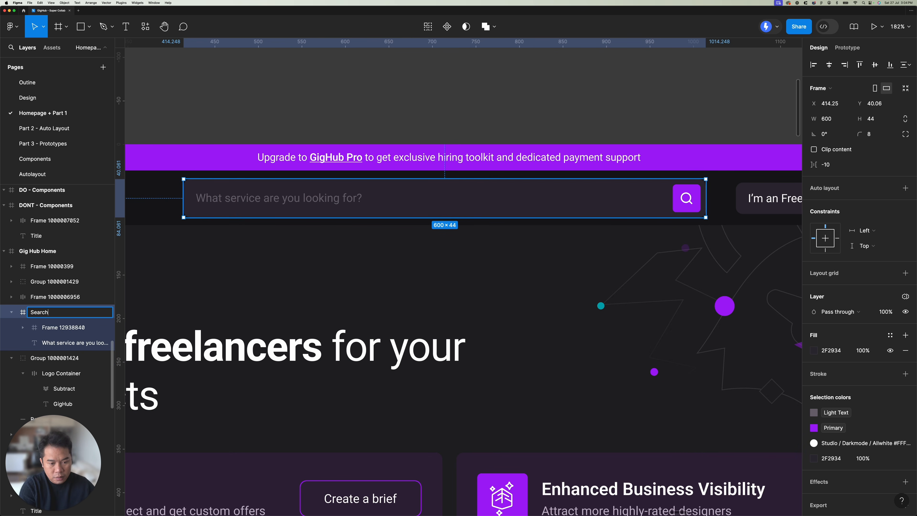
key(Return)
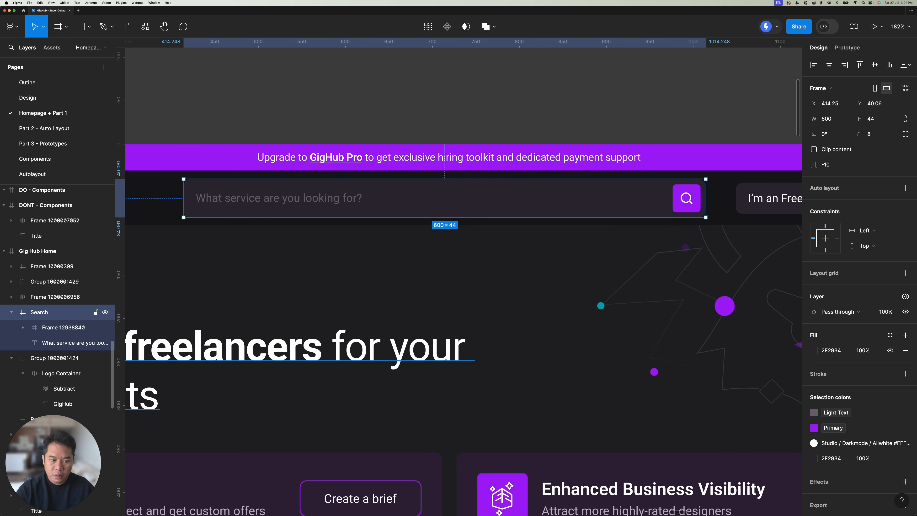
click(516, 105)
Step: Set the search bar's "What service are you looking for?" placeholder text to auto width
scroll(372, 194, right, 2)
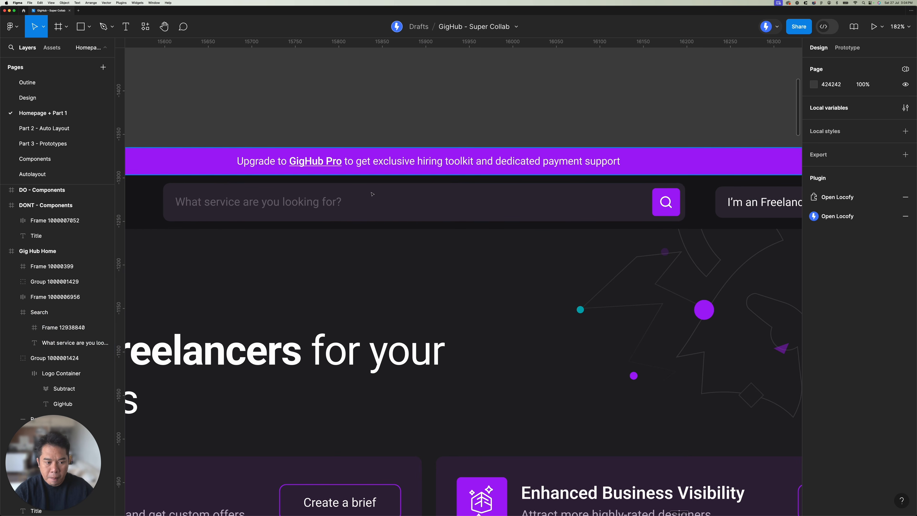
super+click(275, 202)
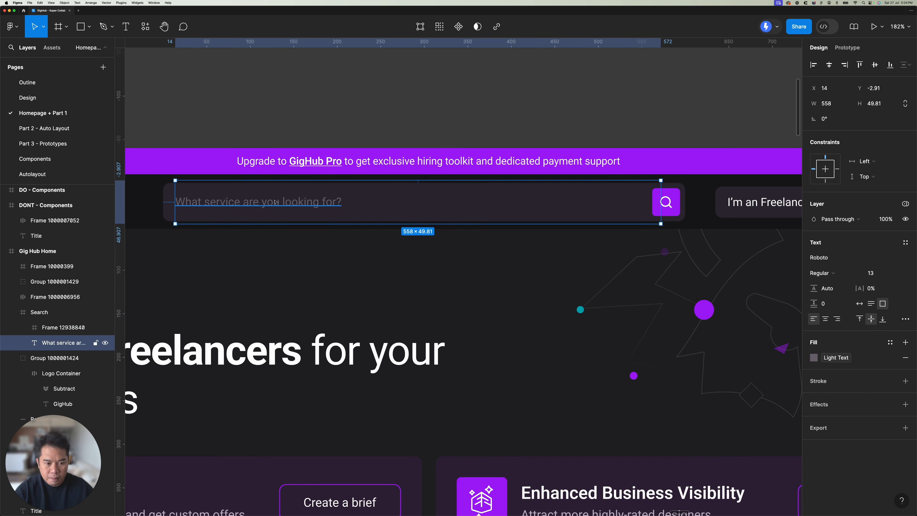
click(860, 303)
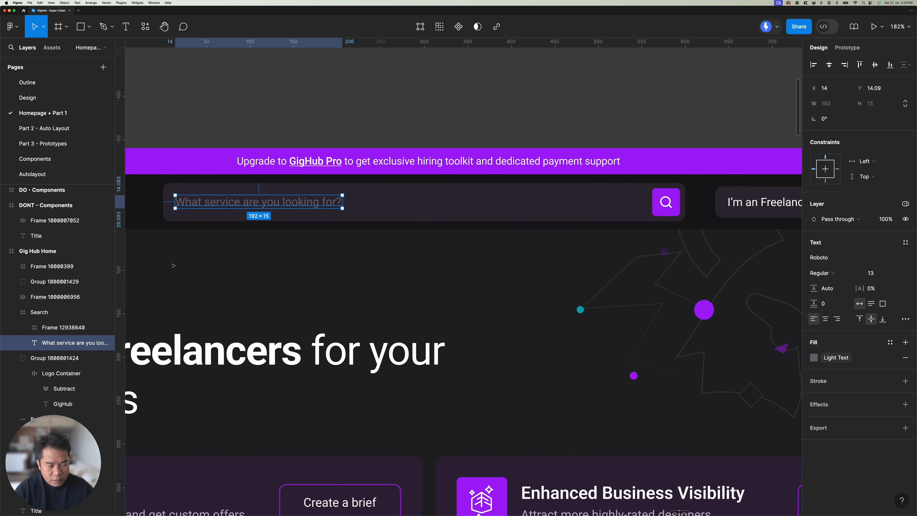
Step: Rename the purple magnifier button frame inside the Search frame as "Search icon"
click(72, 326)
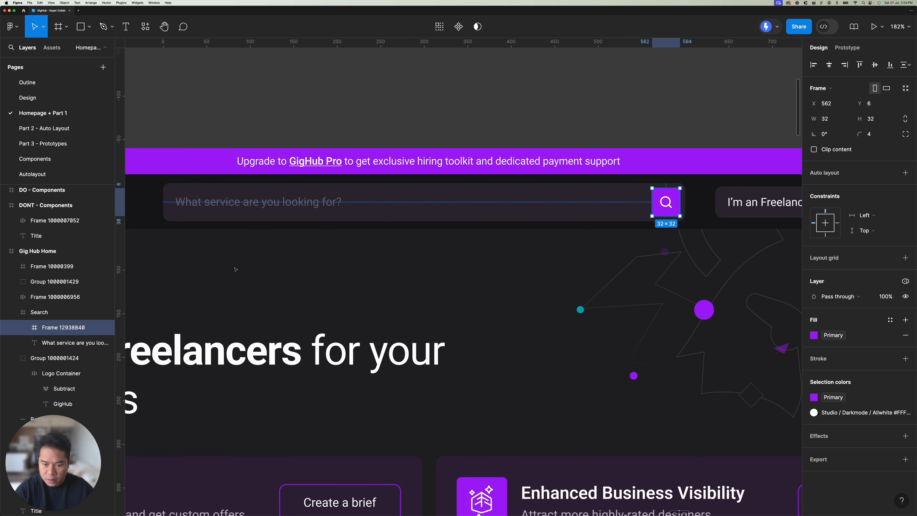
double_click(59, 328)
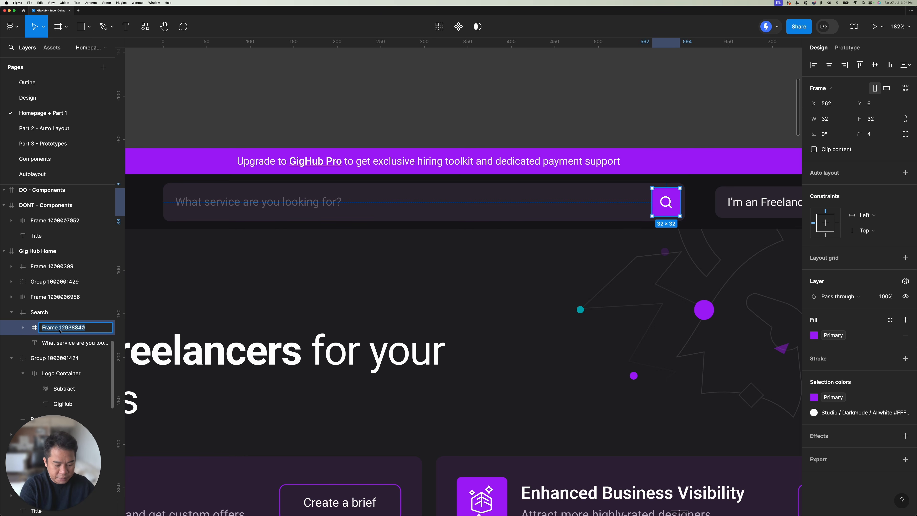
text(Searzch Icon)
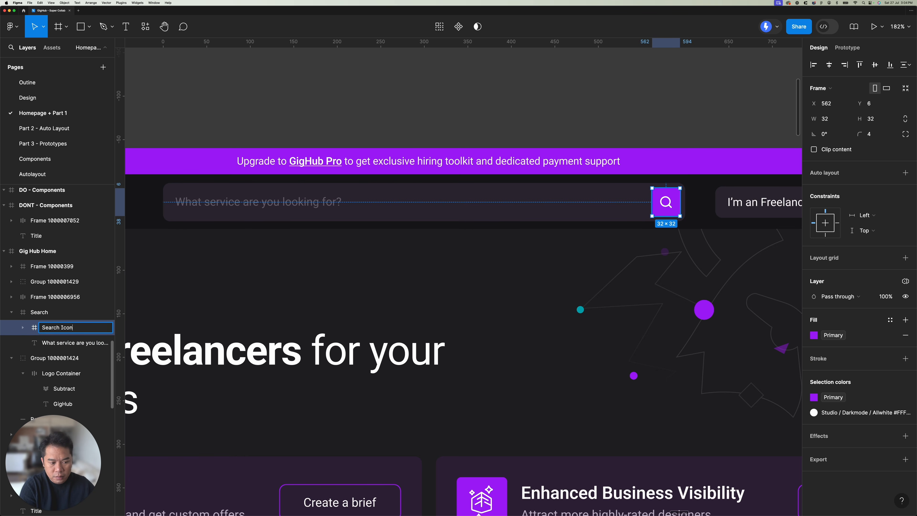
text(icon)
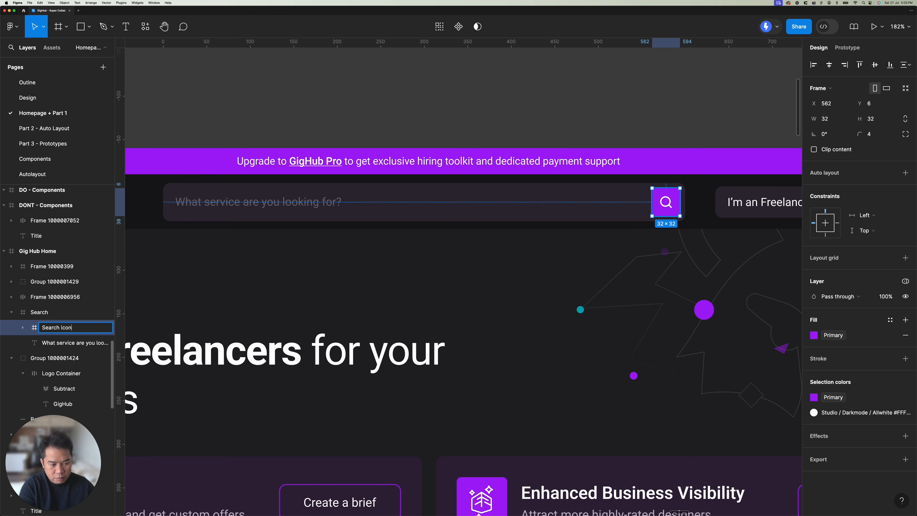
key(Return)
click(421, 82)
Step: Rename the header's "I'm an Freelancer" dropdown frame as "Freelancer"
scroll(475, 82, right, 10)
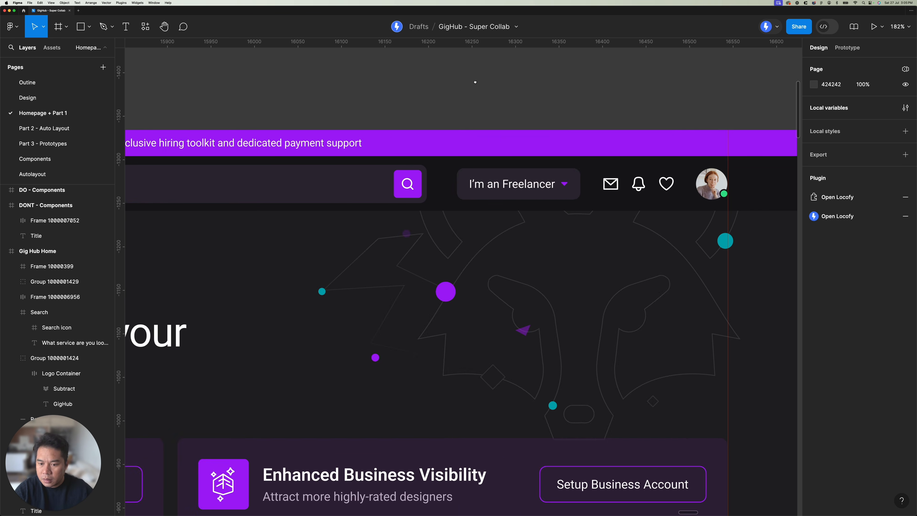
click(432, 182)
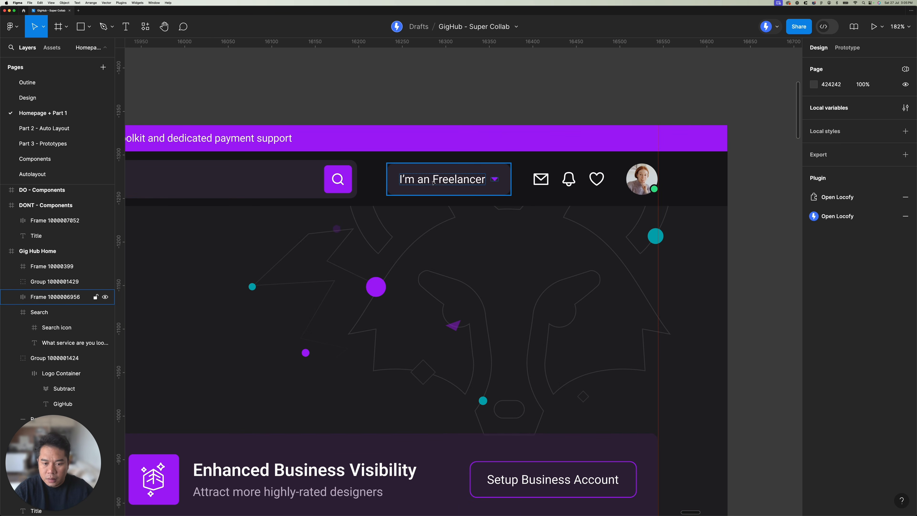
double_click(40, 297)
text(Fr)
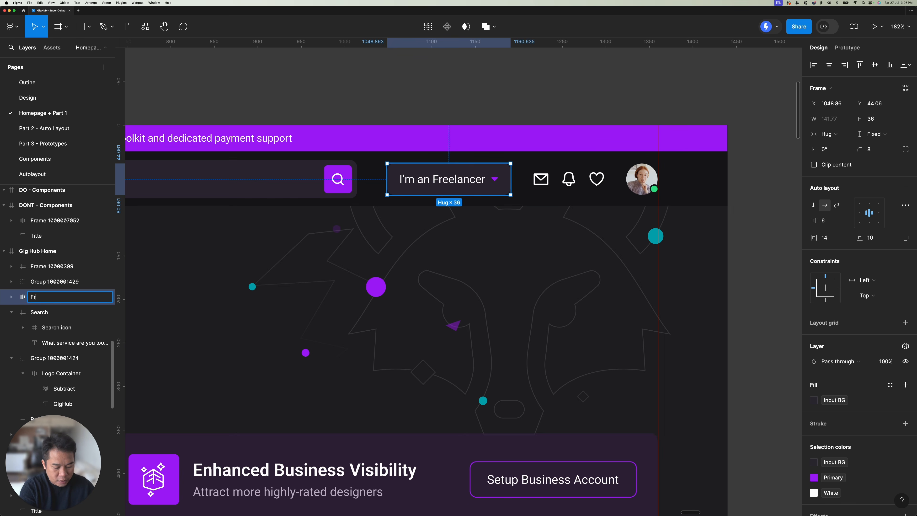
text(eelancer)
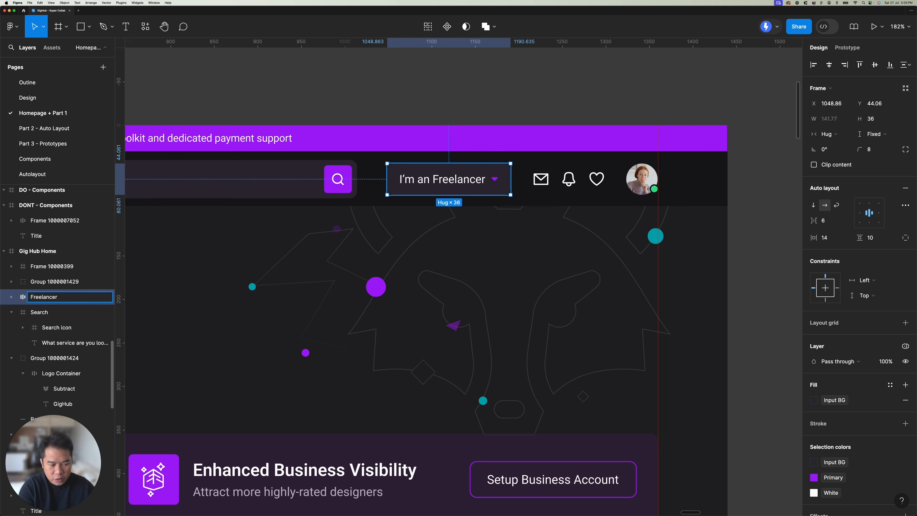
key(Return)
click(487, 68)
Step: Rename the profile picture frame at the end of the header as "Account"
scroll(530, 79, right, 3)
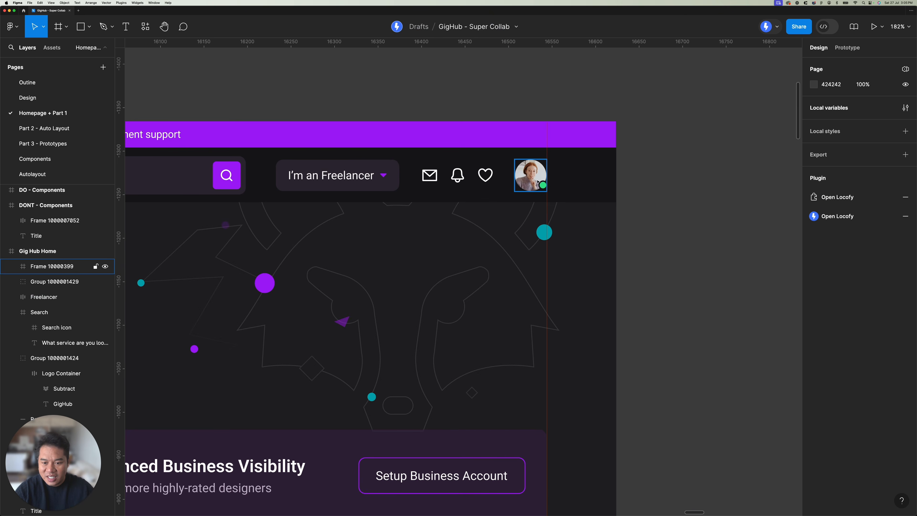
click(51, 267)
double_click(42, 267)
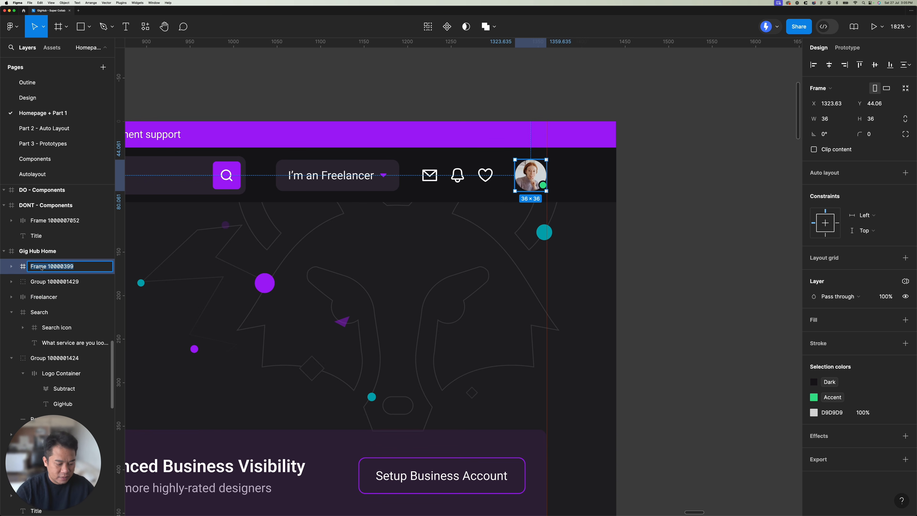
text(Account)
key(Return)
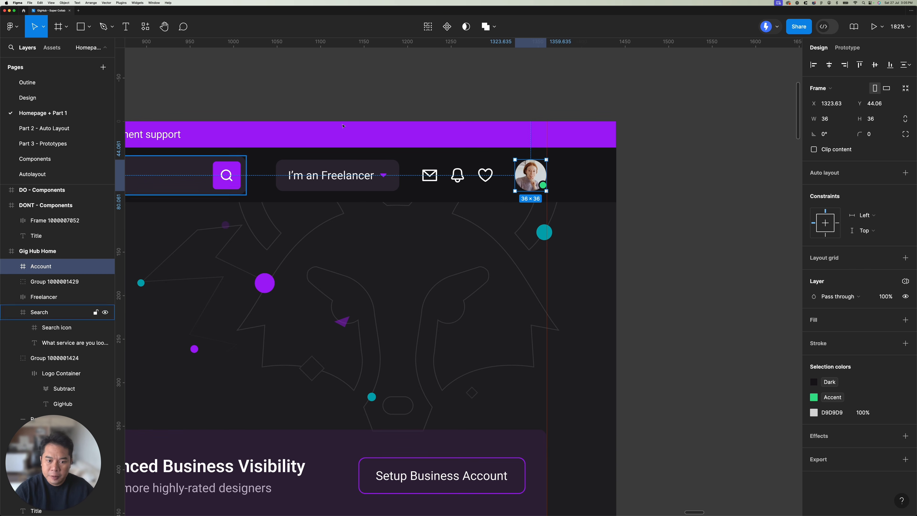
click(361, 84)
Step: Set the "Hire the best freelancers" heading to auto height and the welcome text above it to auto width
scroll(360, 84, left, 5)
scroll(647, 64, down, 3)
scroll(572, 195, left, 2)
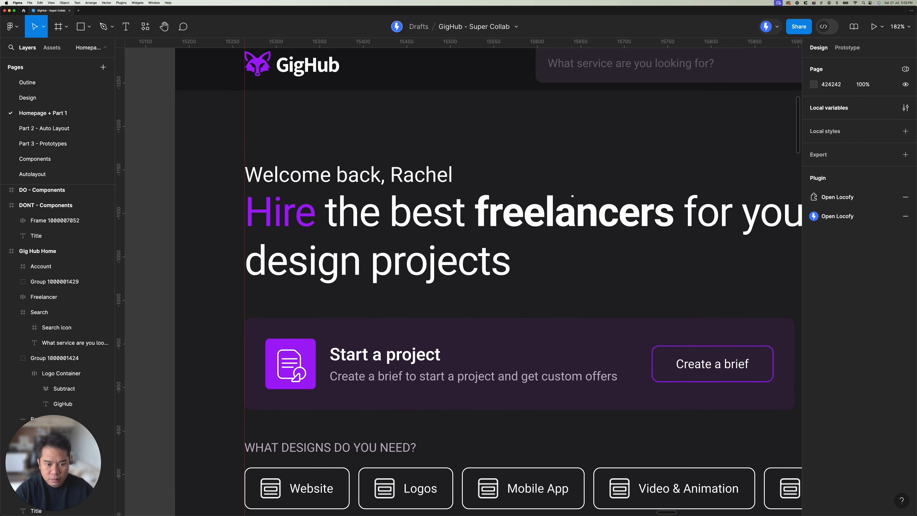
click(572, 195)
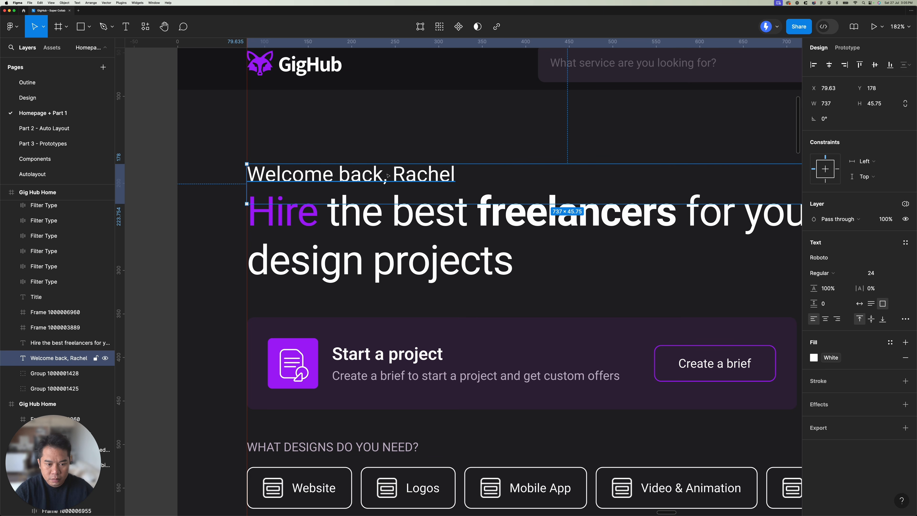
click(383, 219)
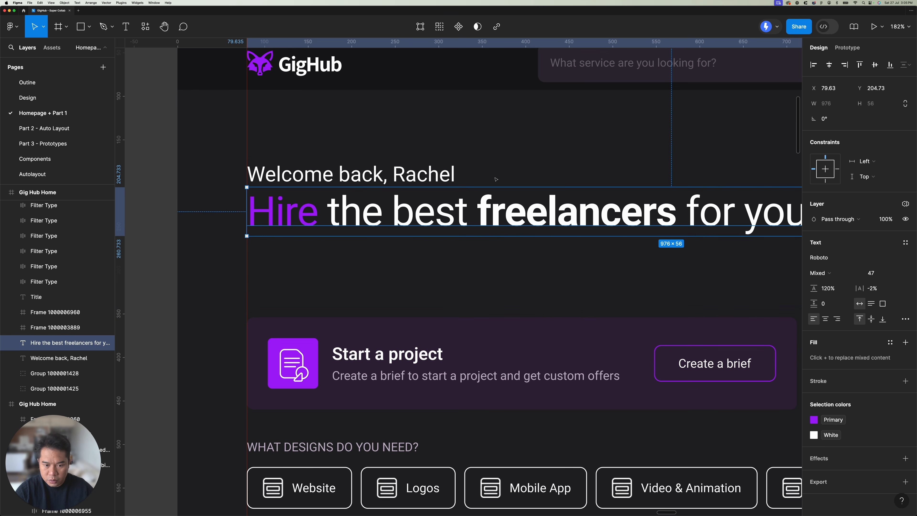
click(872, 305)
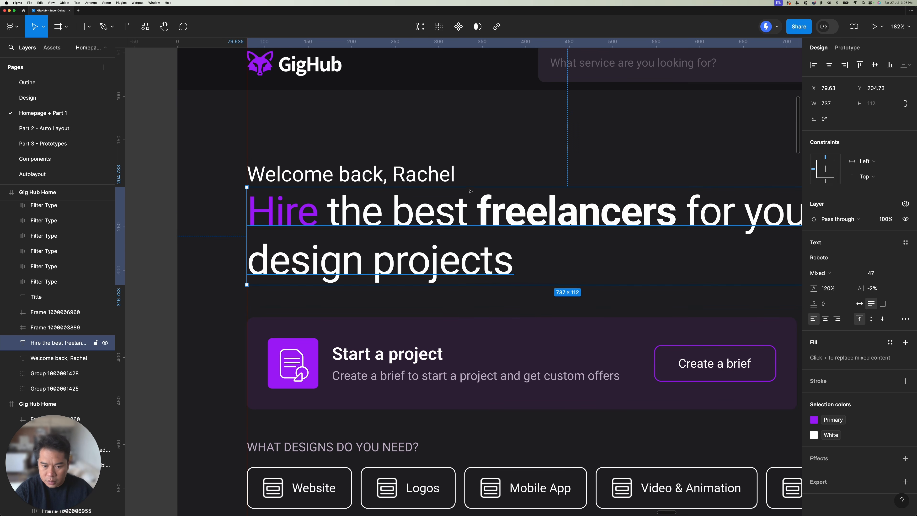
click(483, 182)
click(859, 304)
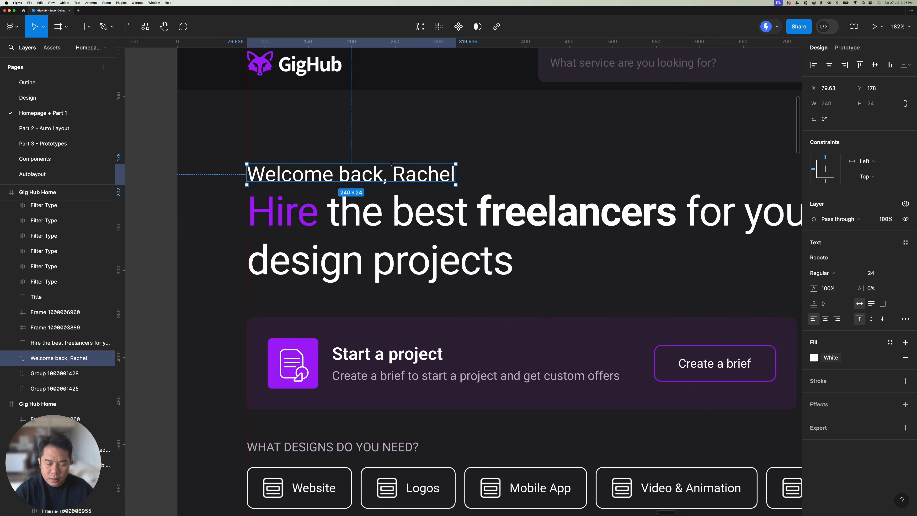
Step: Rename the "Start a project" card frame as "Project Container"
scroll(392, 162, down, 3)
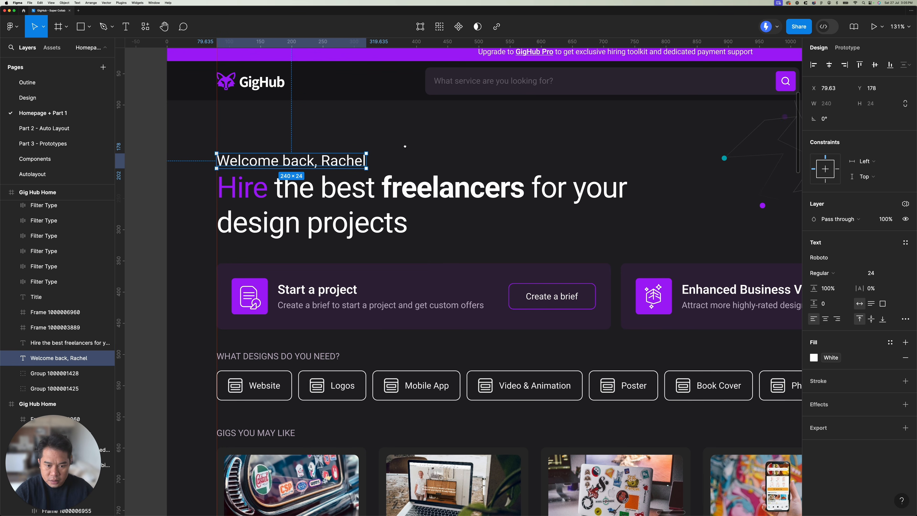
scroll(381, 208, down, 2)
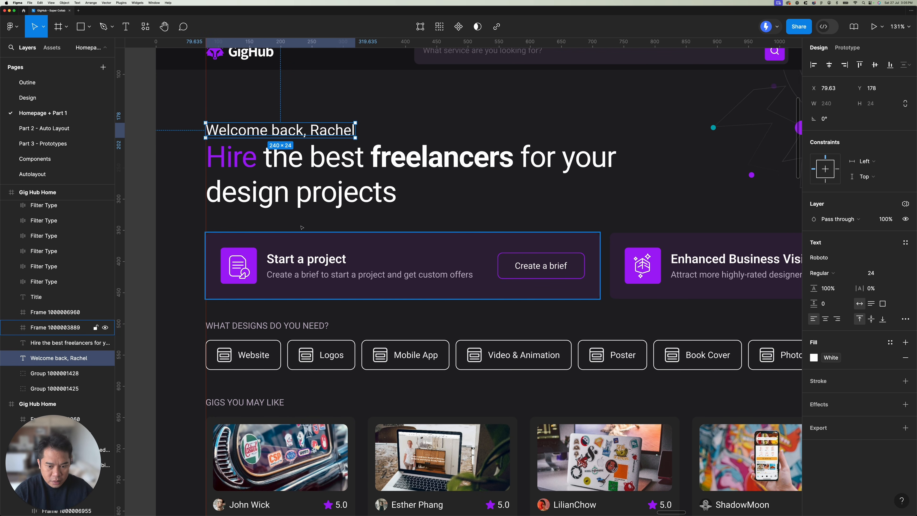
click(361, 261)
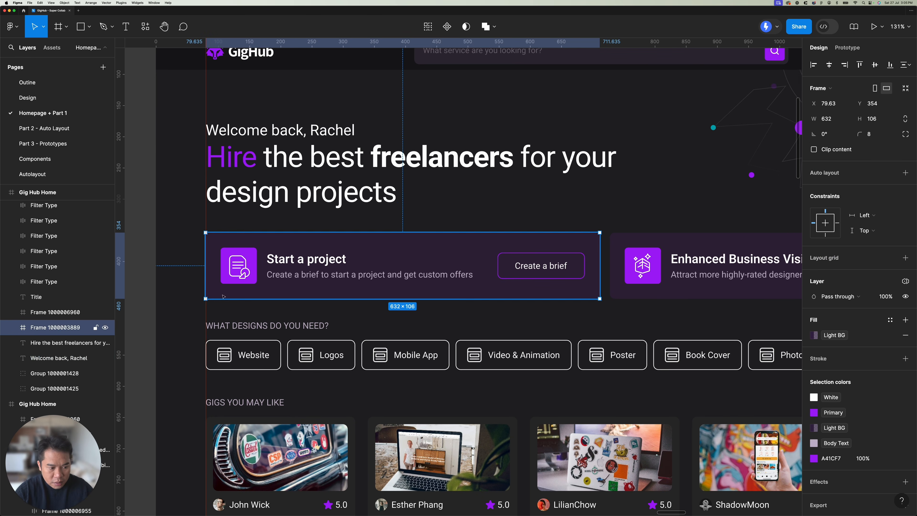
double_click(63, 327)
text(Pro)
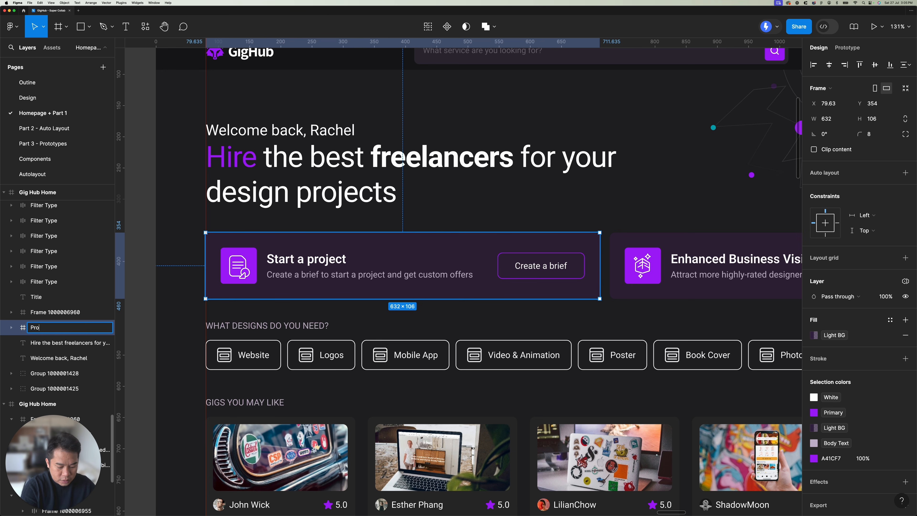
text(ject Container)
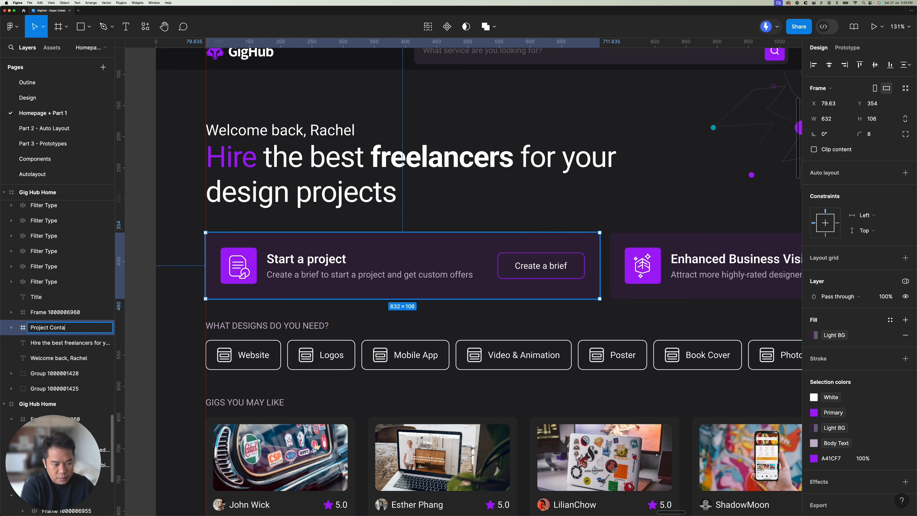
key(Return)
Step: Select the Gig Hub Home frame under "Manually naming important layers" and generate code for its edits with Locofy Lightning
scroll(389, 262, down, 6)
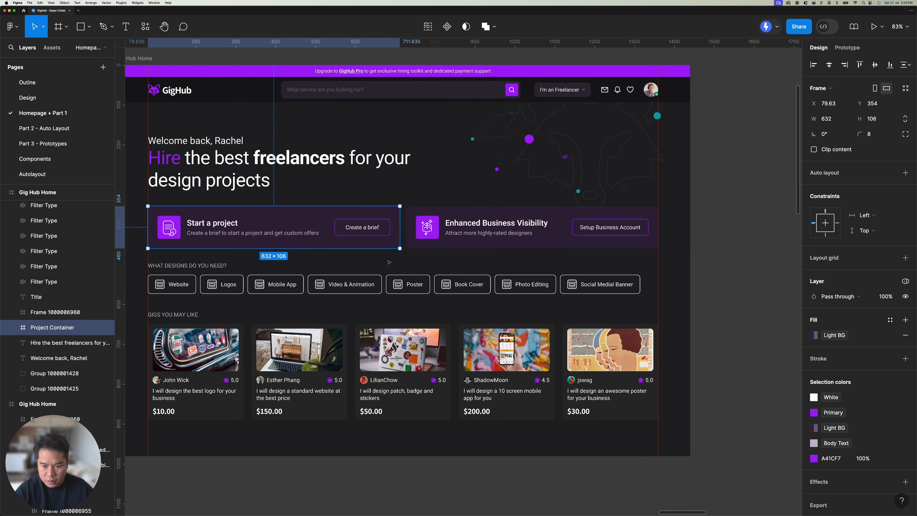
drag(389, 262, 413, 289)
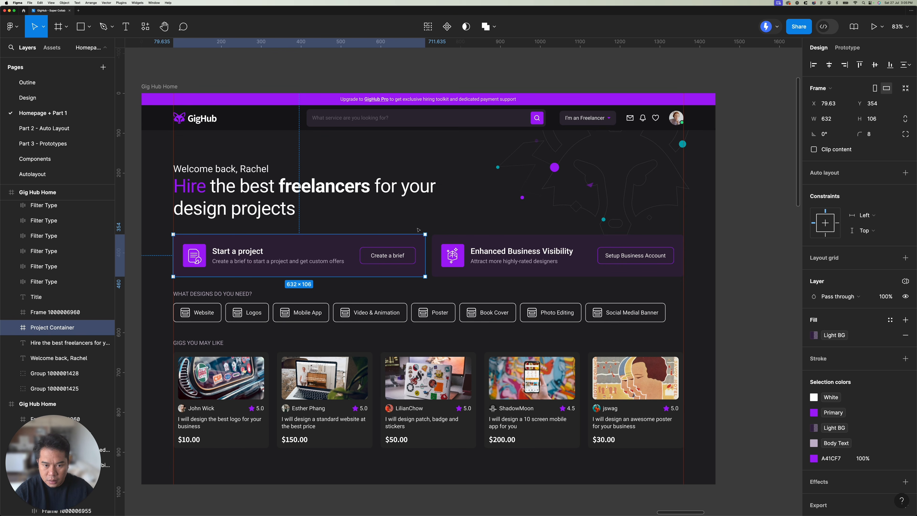
click(444, 80)
scroll(406, 208, down, 10)
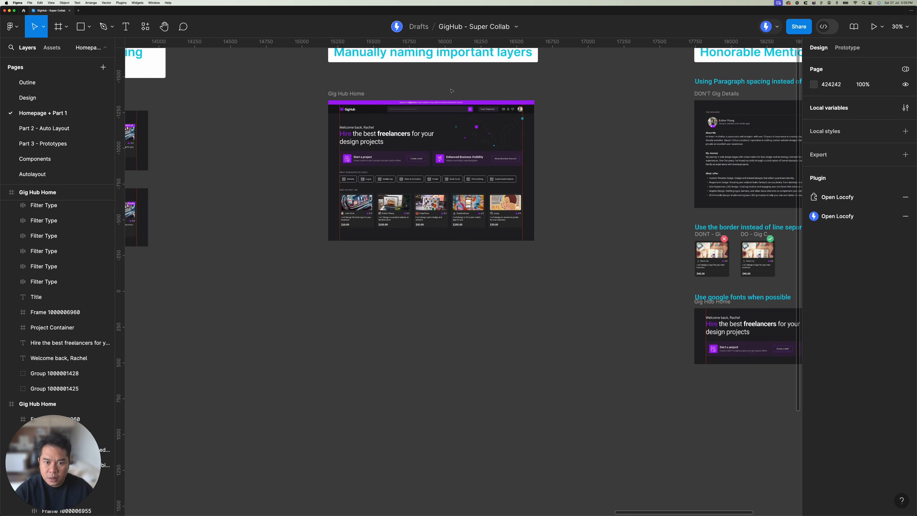
scroll(400, 222, up, 5)
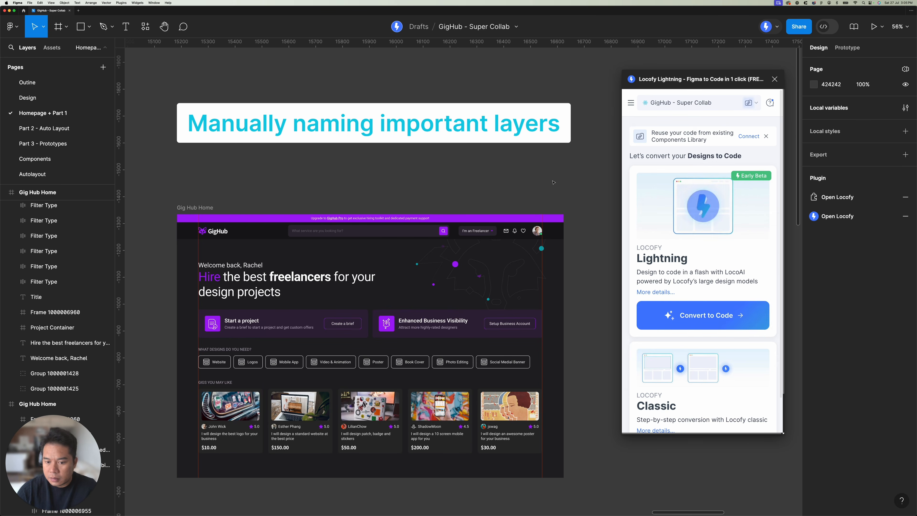
scroll(288, 200, down, 1)
click(196, 189)
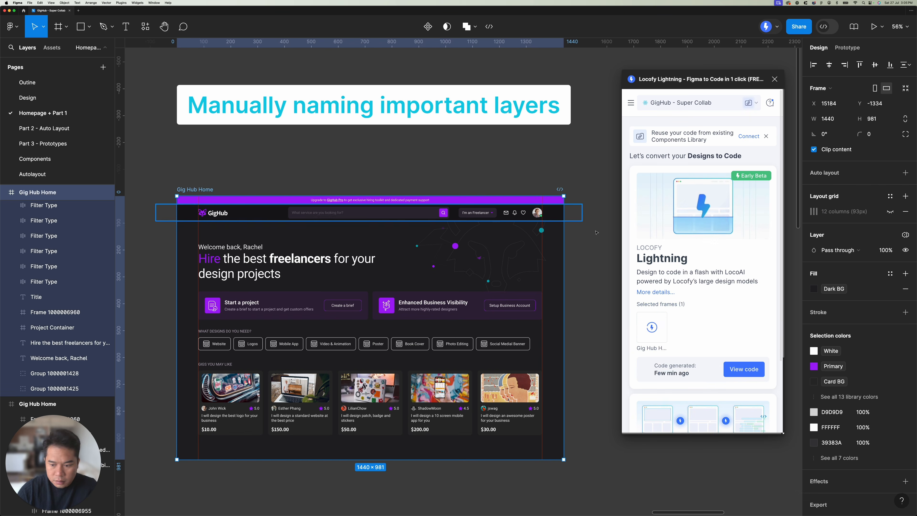
click(756, 374)
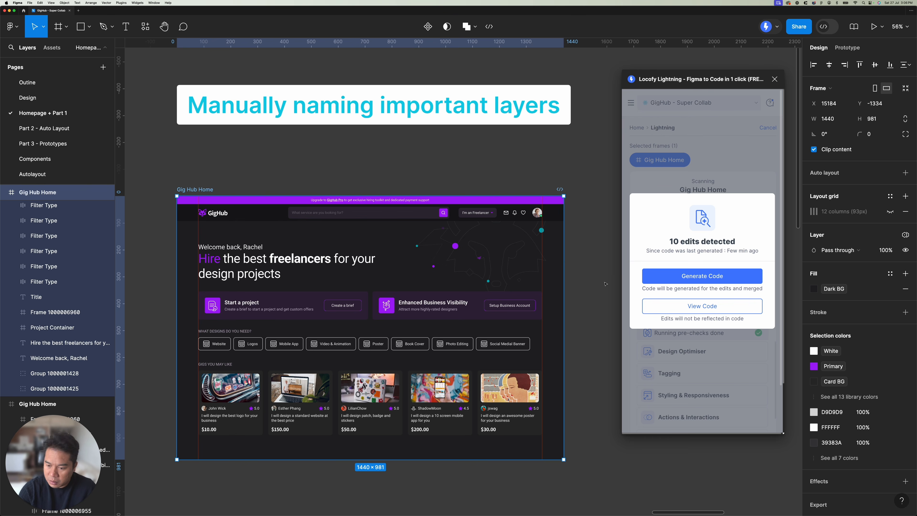
click(735, 279)
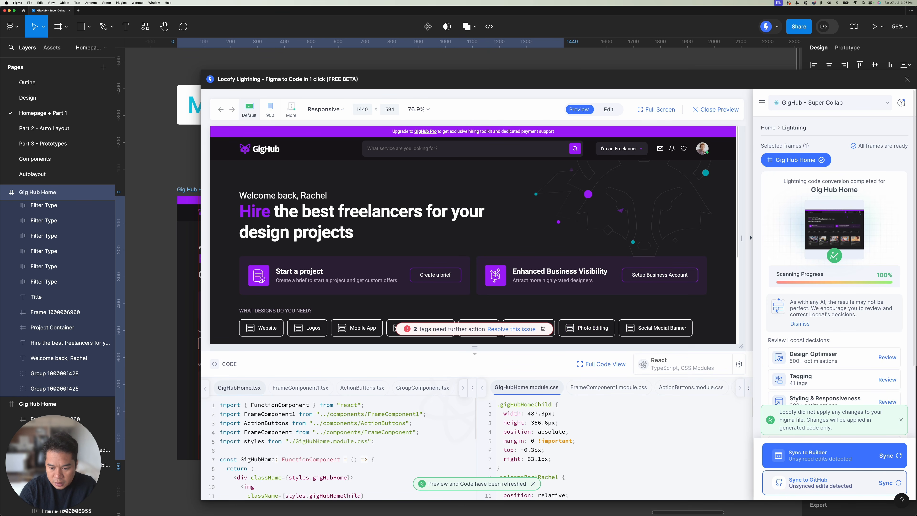
Step: Dismiss the notices in the Locofy window, reposition the window and look through the generated homepage preview
click(543, 329)
drag(529, 76, 436, 49)
click(807, 392)
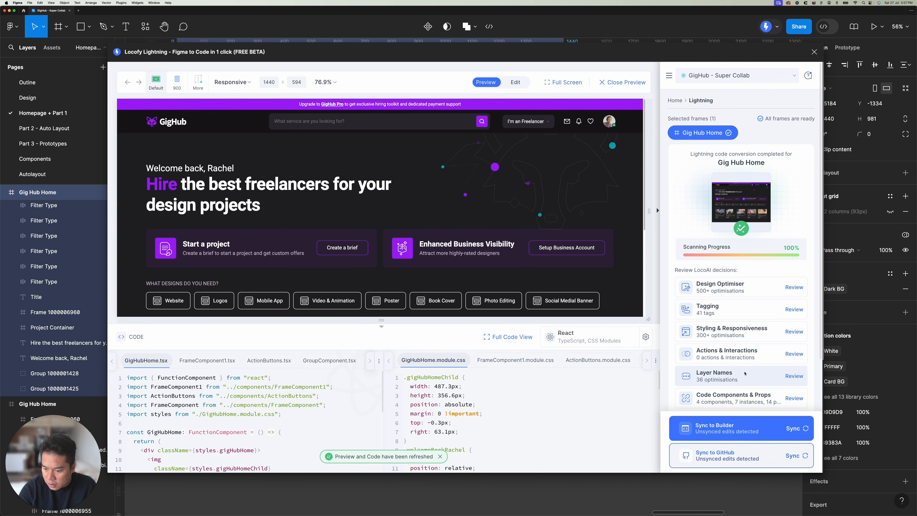
scroll(357, 185, down, 5)
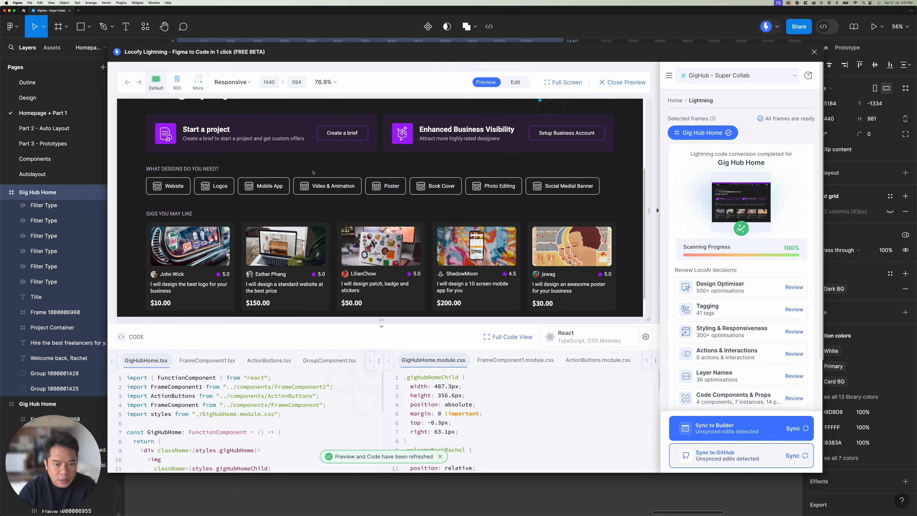
scroll(358, 184, up, 5)
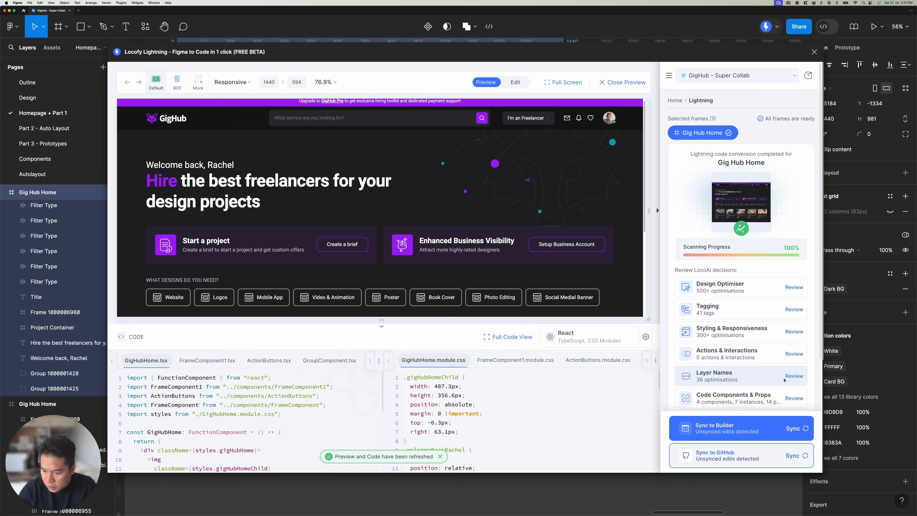
Step: Open the Layer Names review and examine the full list of AI-generated layer names against the preview
click(793, 376)
scroll(486, 237, up, 1)
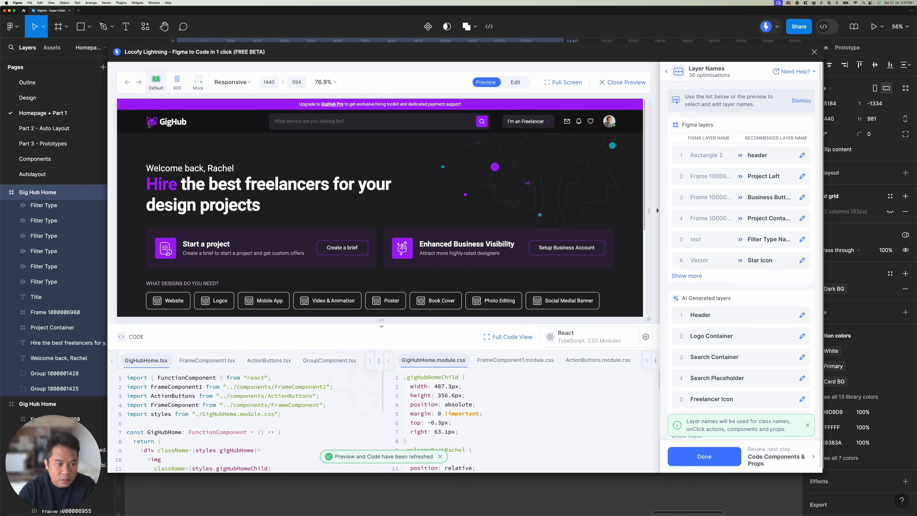
click(774, 153)
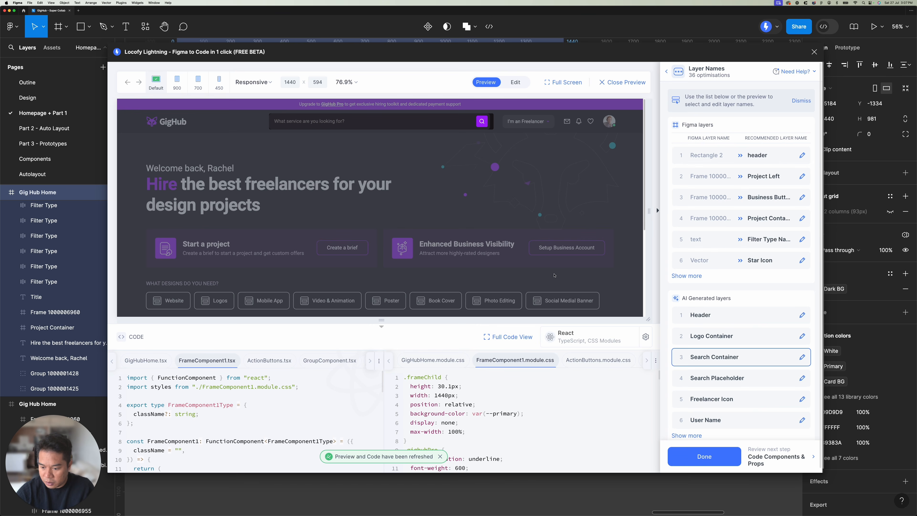
click(690, 435)
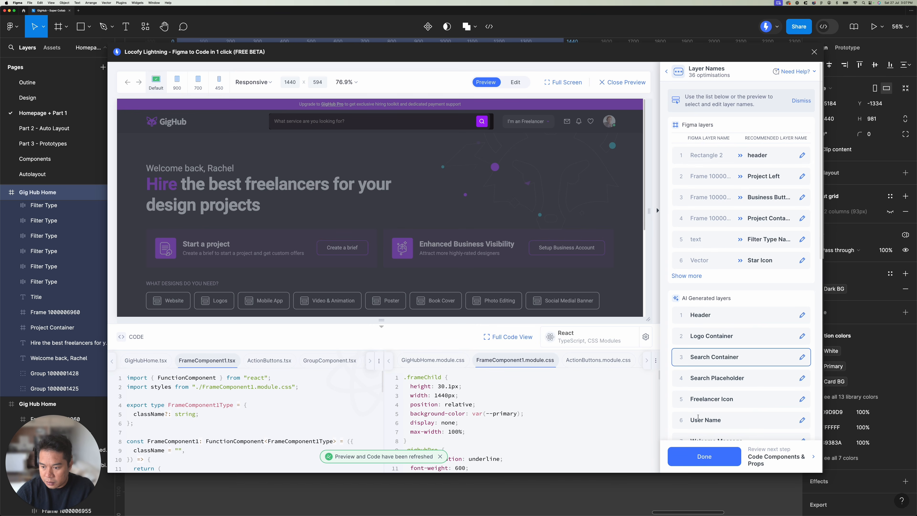
scroll(719, 368, down, 3)
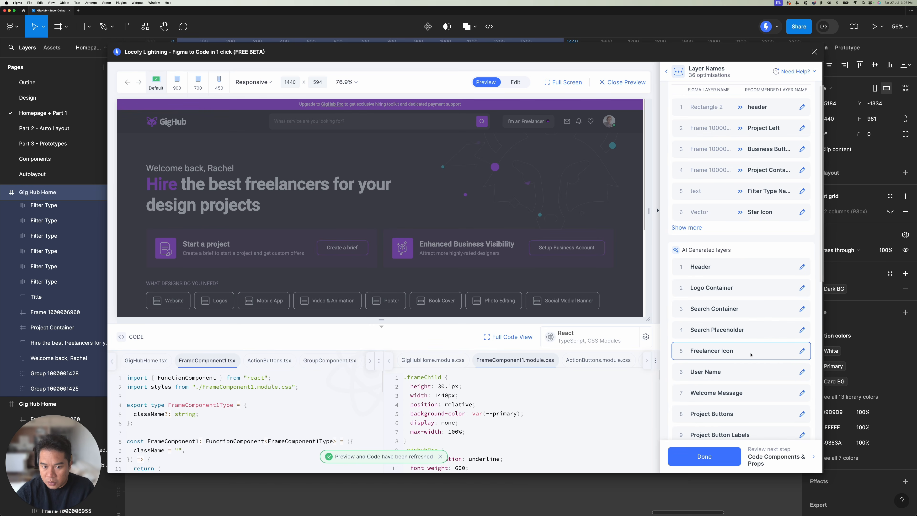
scroll(749, 352, down, 1)
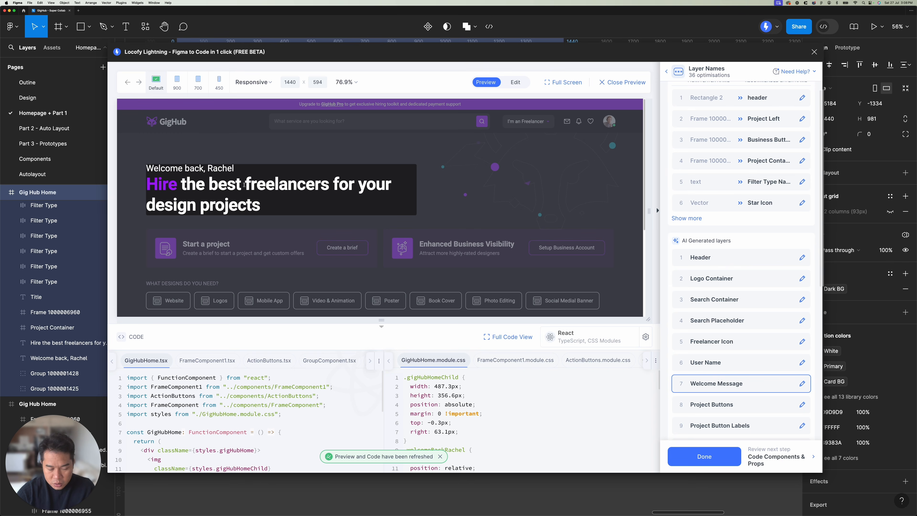
scroll(713, 386, down, 5)
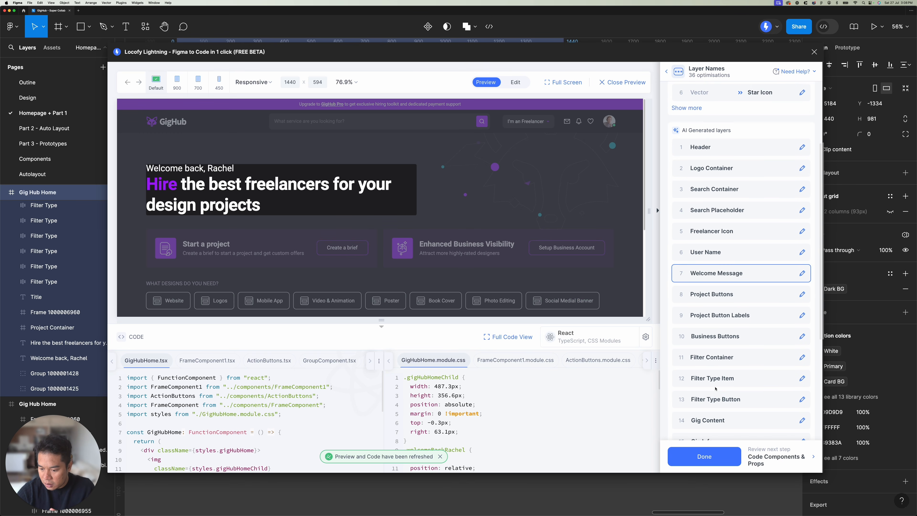
Step: Examine the full list of recommended names for the Figma layers and finish the Layer Names review
scroll(715, 388, up, 4)
scroll(715, 388, up, 5)
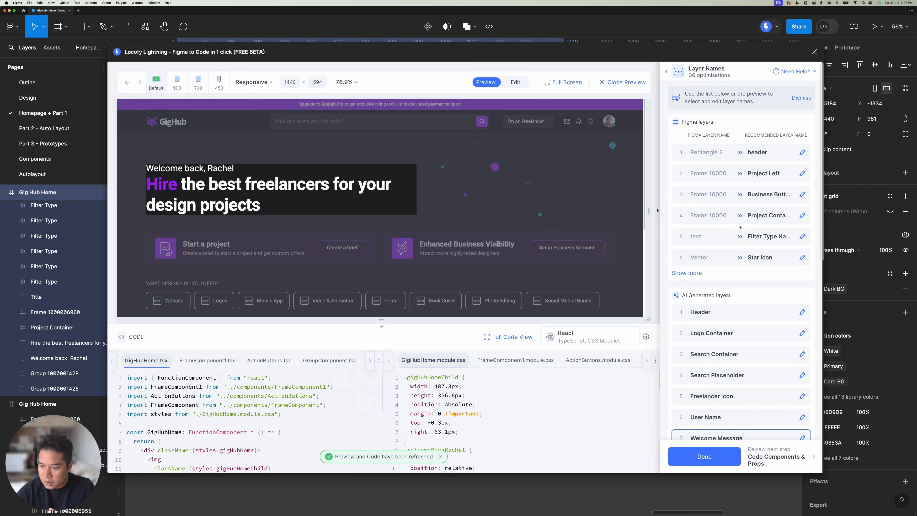
click(686, 273)
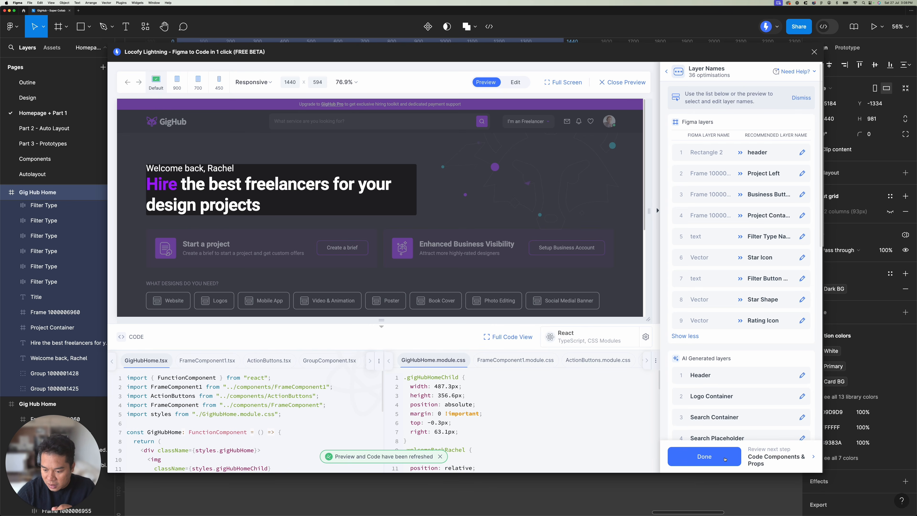
click(704, 457)
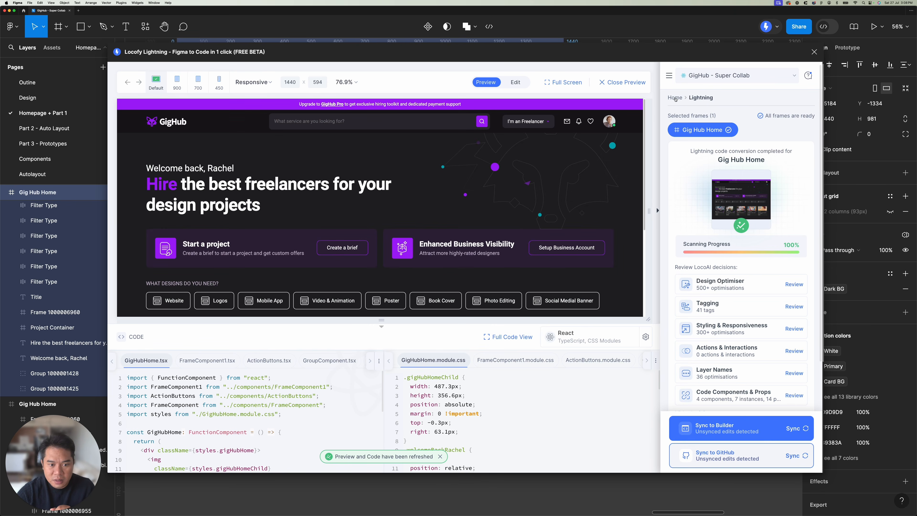
Step: Return Locofy to its home screen, move its window beside the homepage design and deselect the frame
click(674, 97)
drag(205, 49, 735, 93)
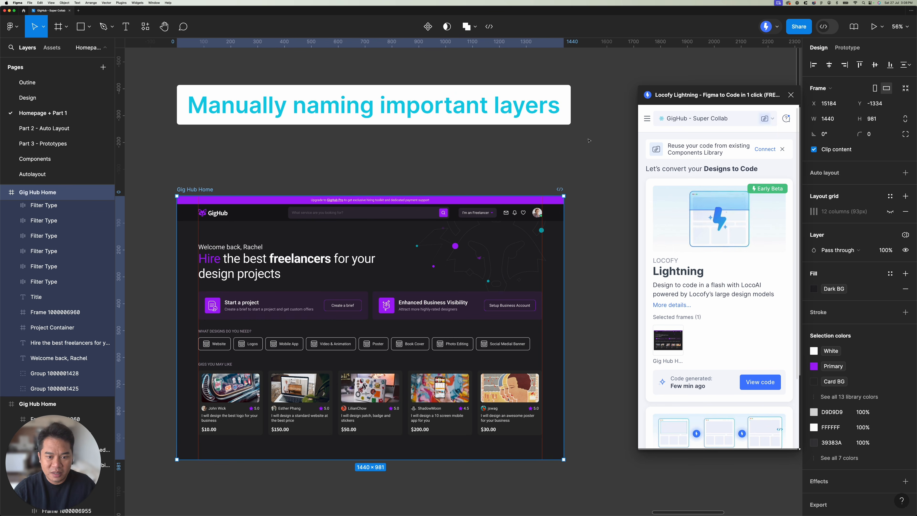
click(515, 156)
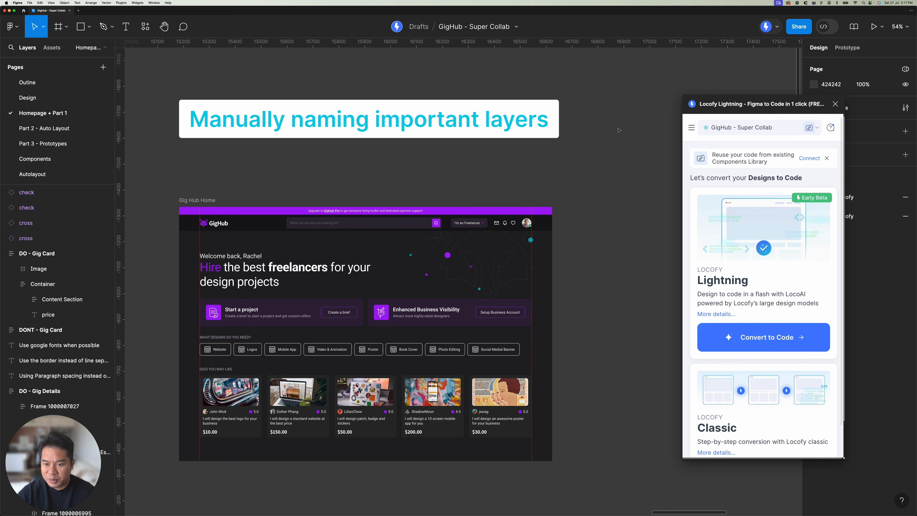
Step: Look over the Honorable Mentions section with its paragraph spacing, border and Google Fonts examples
scroll(618, 130, right, 15)
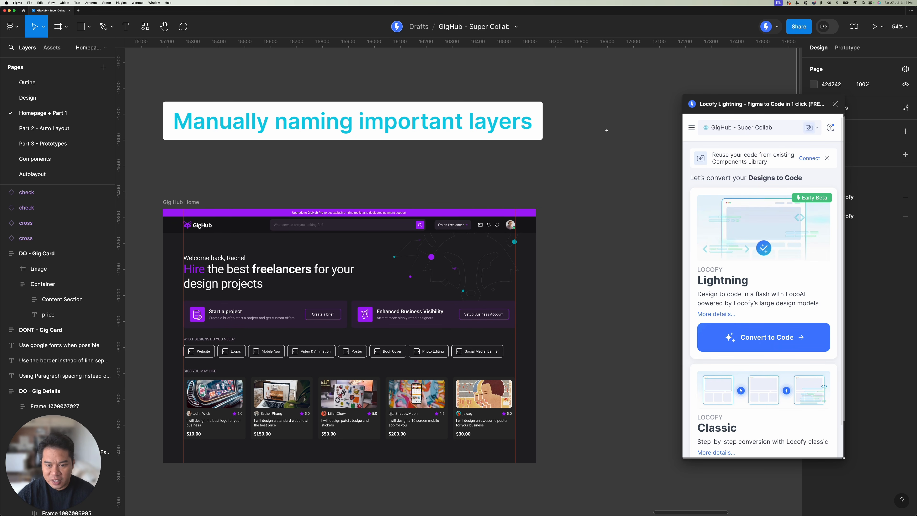
scroll(443, 133, right, 15)
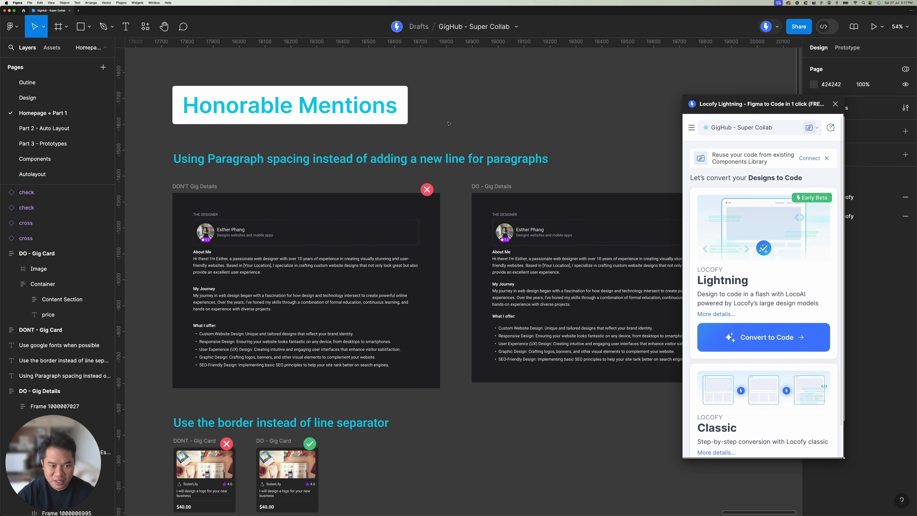
scroll(457, 121, down, 5)
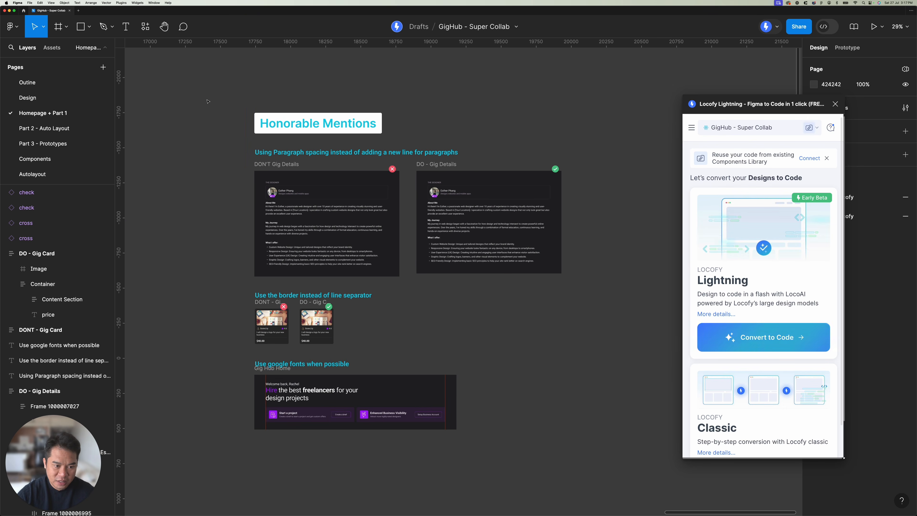
drag(207, 98, 586, 420)
click(601, 390)
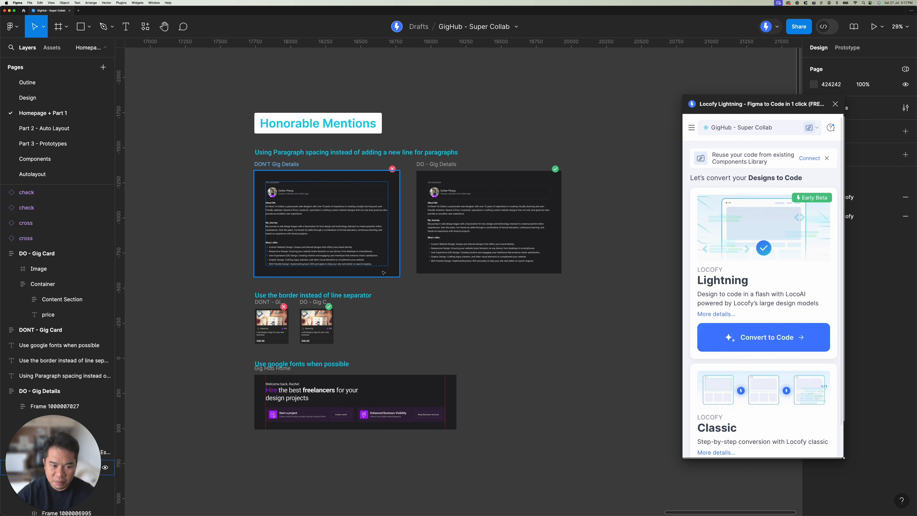
Step: Examine the paragraph spacing example in Honorable Mentions and select its DON'T Gig Details frame
scroll(285, 165, up, 5)
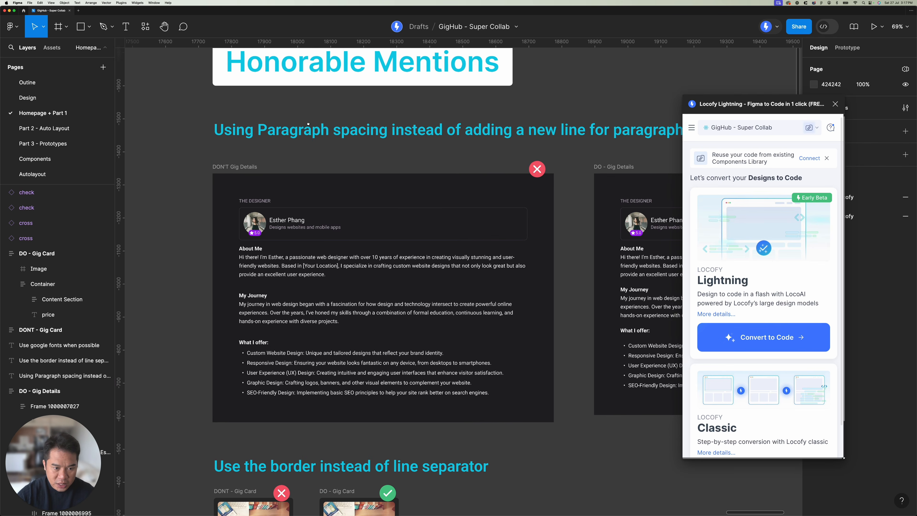
click(518, 128)
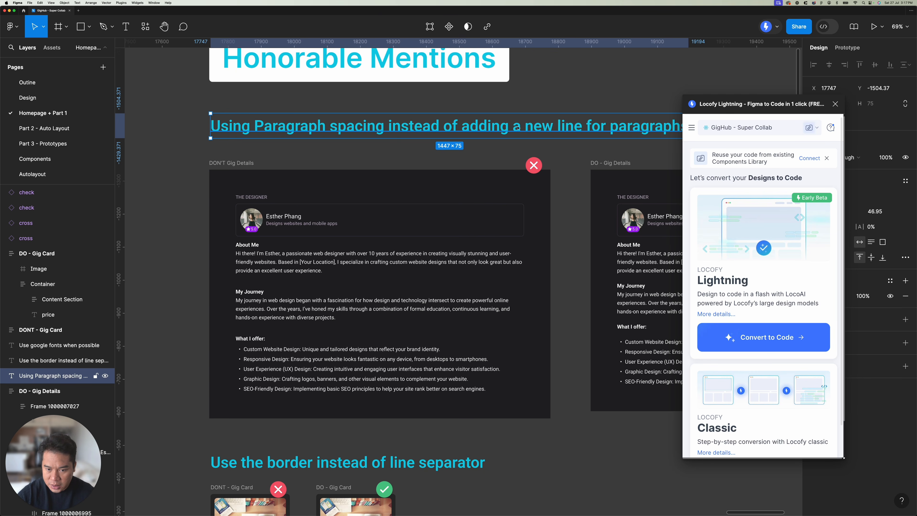
scroll(518, 128, right, 5)
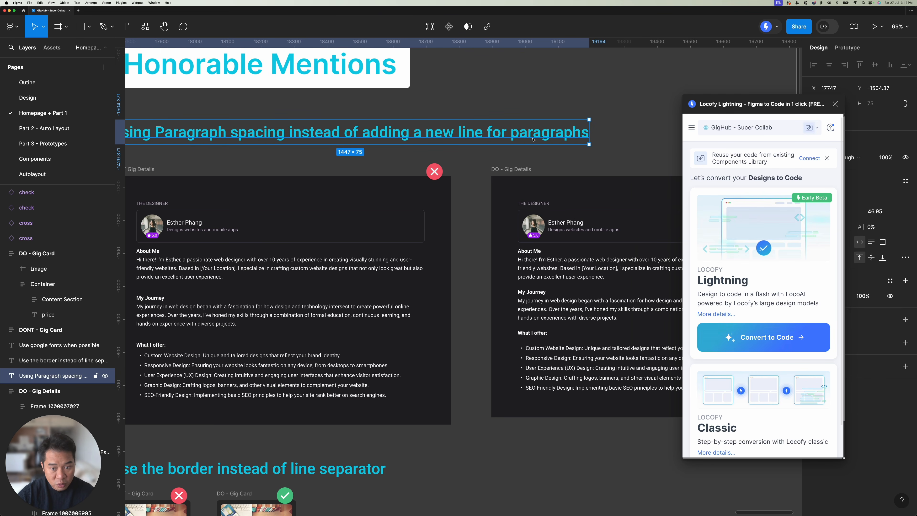
click(336, 156)
scroll(336, 156, down, 4)
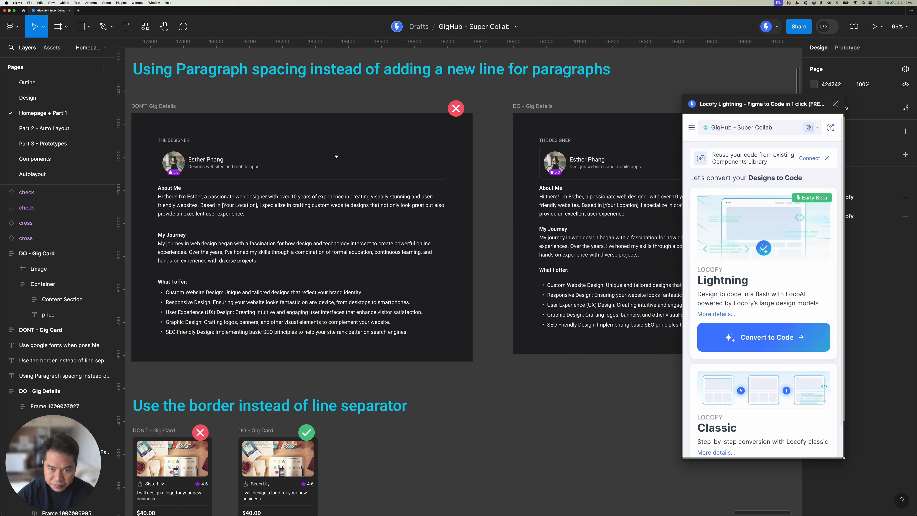
drag(336, 156, 290, 157)
scroll(290, 156, down, 3)
click(174, 119)
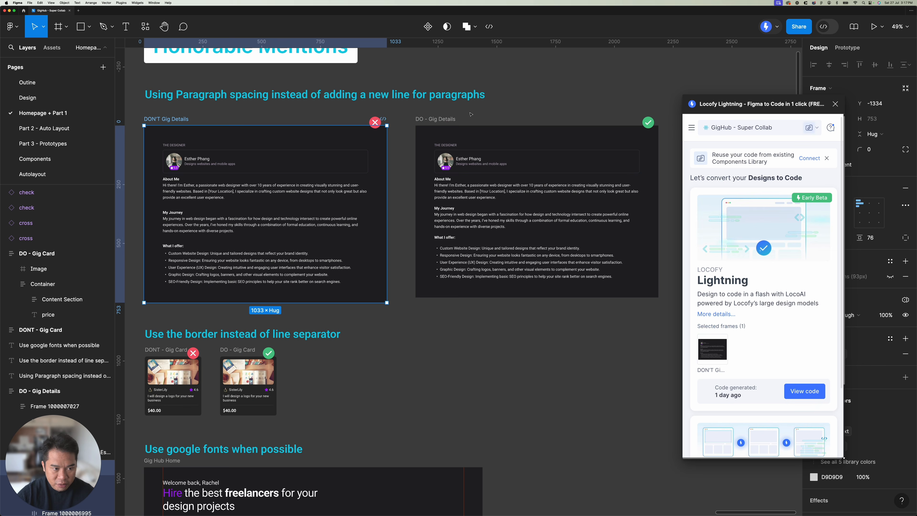
Step: Delete both line breaks between the About Me paragraph and the My Journey heading in the DON'T Gig Details text
shift+click(443, 120)
key(Escape)
drag(226, 208, 317, 200)
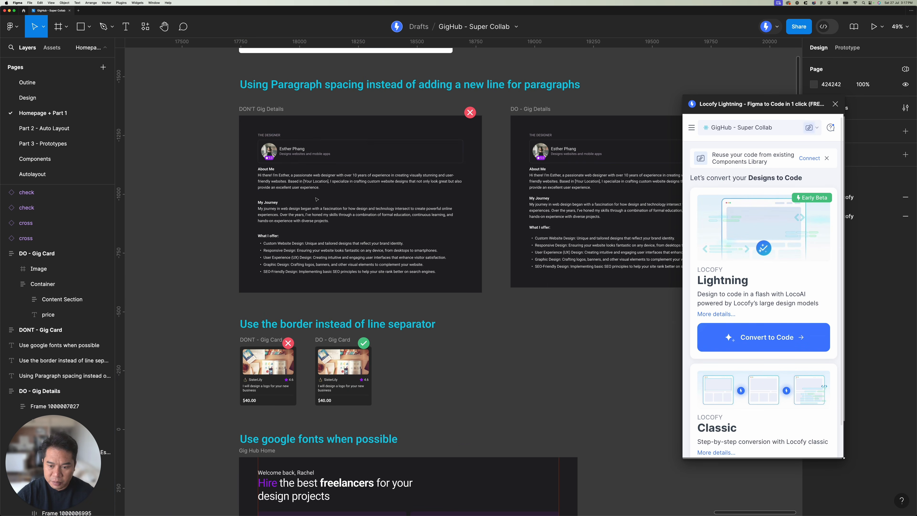
scroll(283, 191, up, 3)
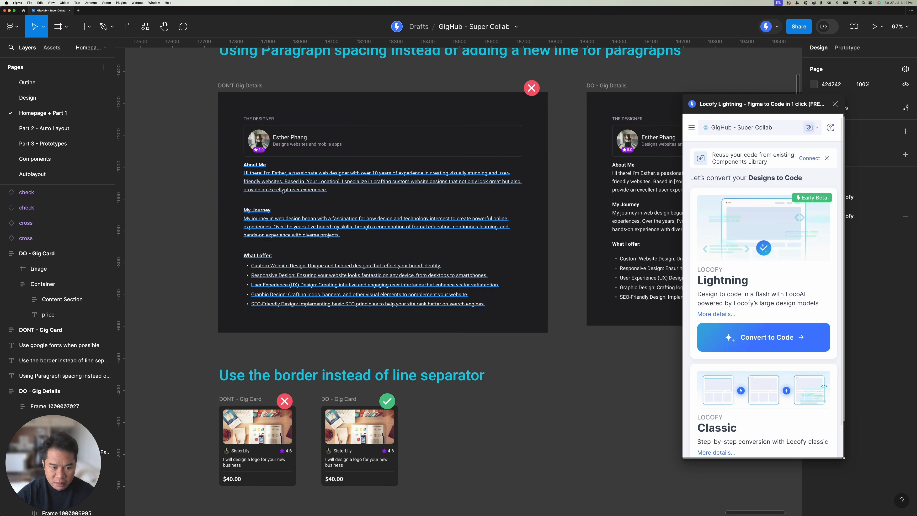
super+click(283, 191)
double_click(283, 191)
click(260, 200)
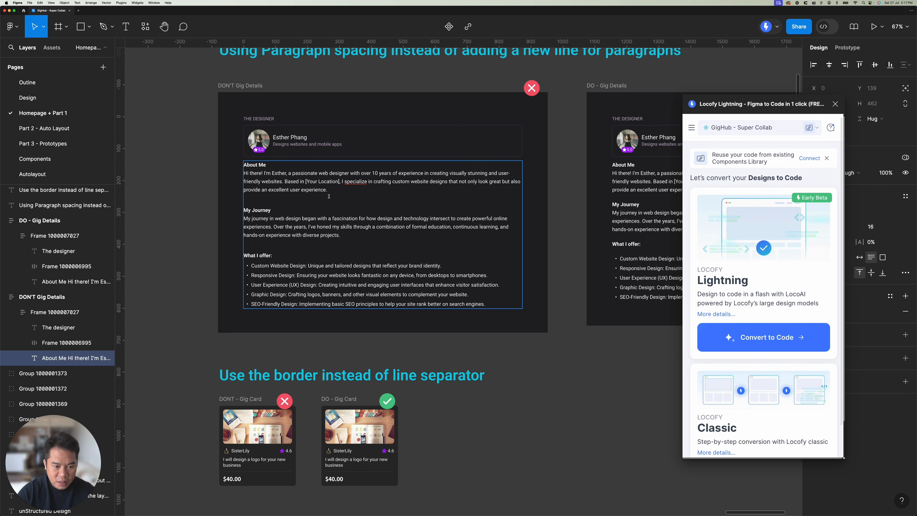
key(BackSpace)
key(BackSpace)
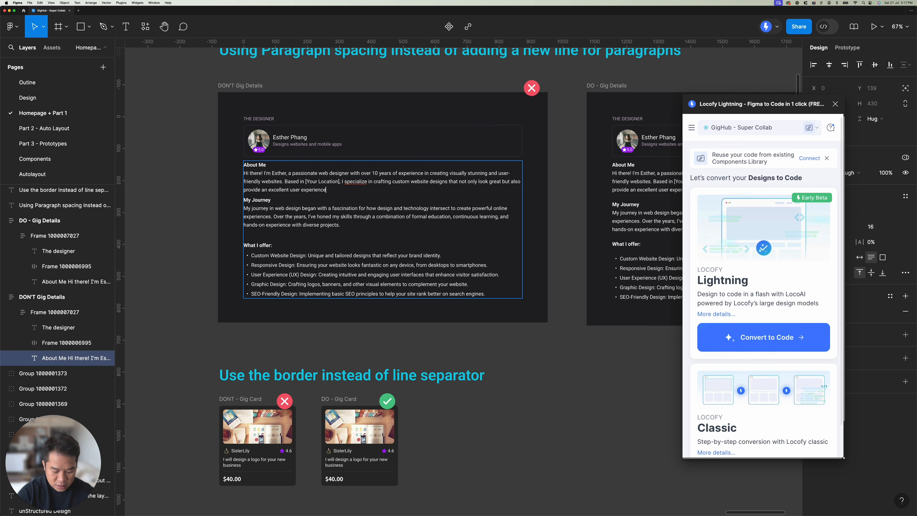
key(Delete)
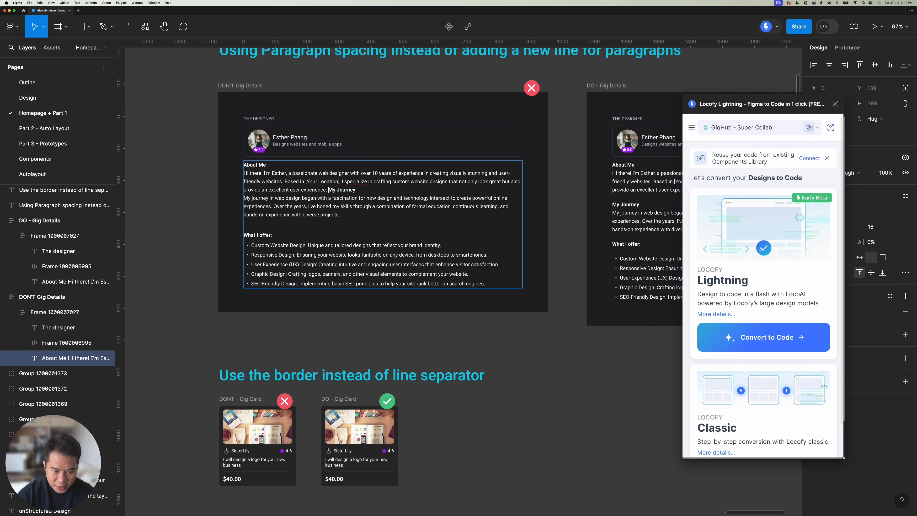
Step: Restore the two line breaks before the My Journey heading and finish editing the DON'T Gig Details text
key(Return)
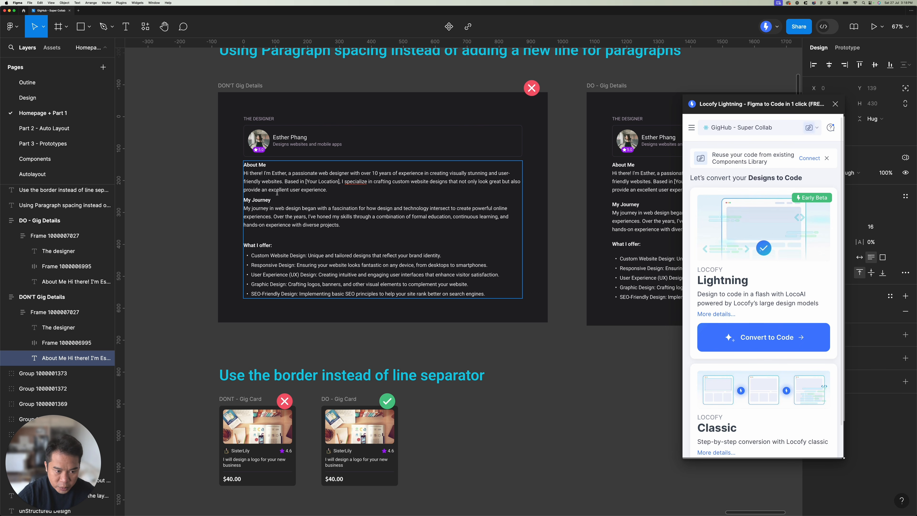
key(Return)
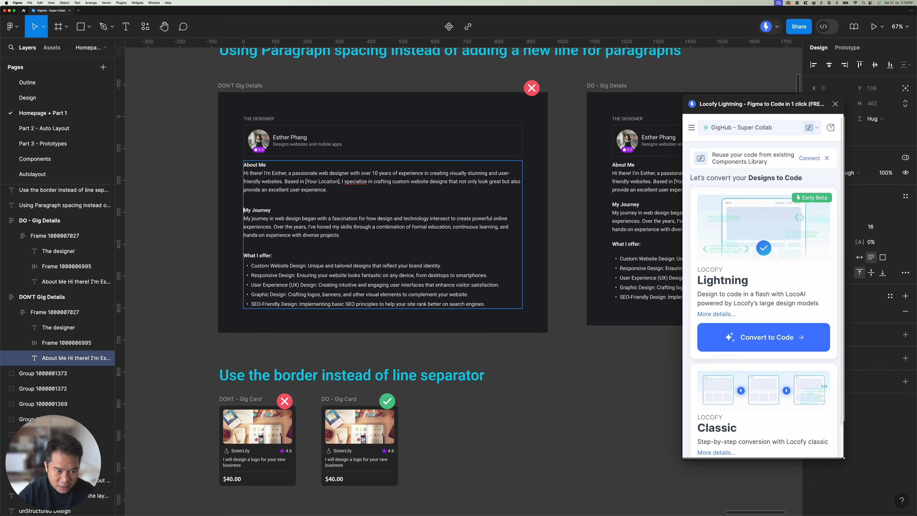
click(258, 247)
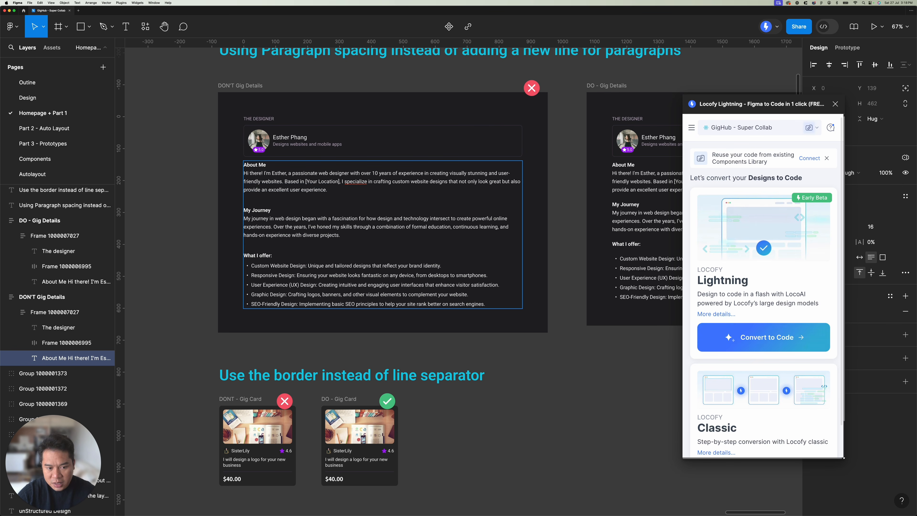
key(Escape)
Step: Delete the single line break before My Journey in the DO - Gig Details text and put it back
scroll(256, 93, right, 1)
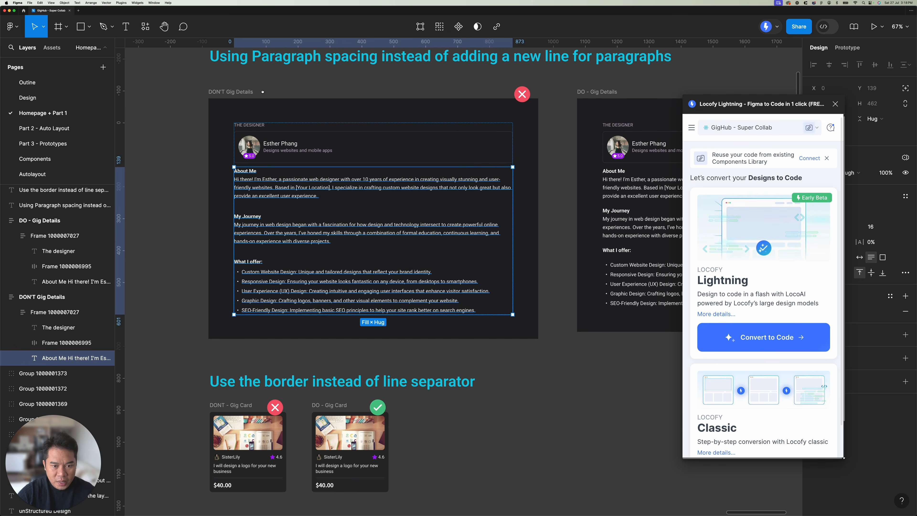
scroll(256, 93, up, 1)
click(233, 110)
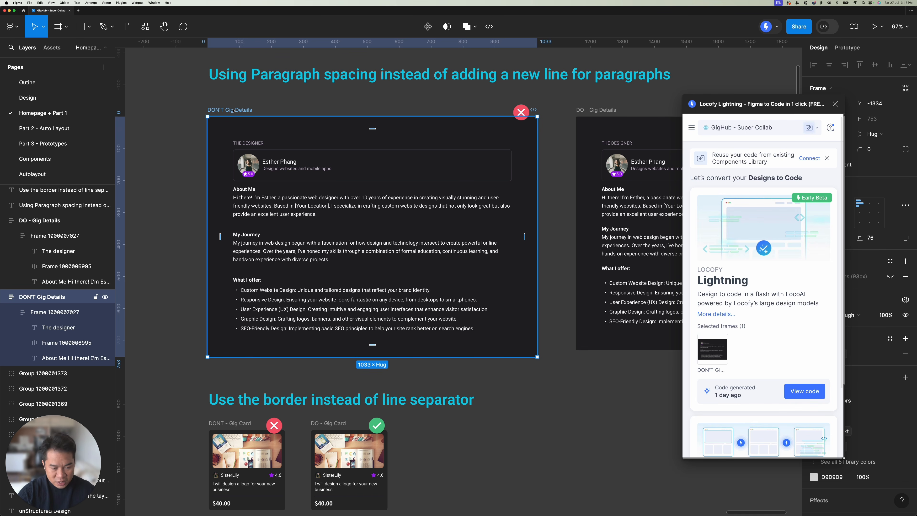
click(366, 106)
scroll(343, 112, right, 10)
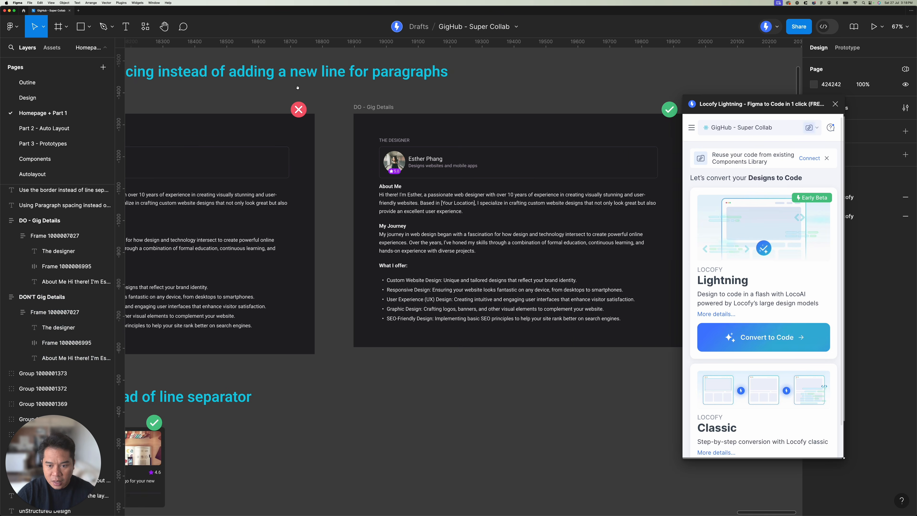
double_click(356, 216)
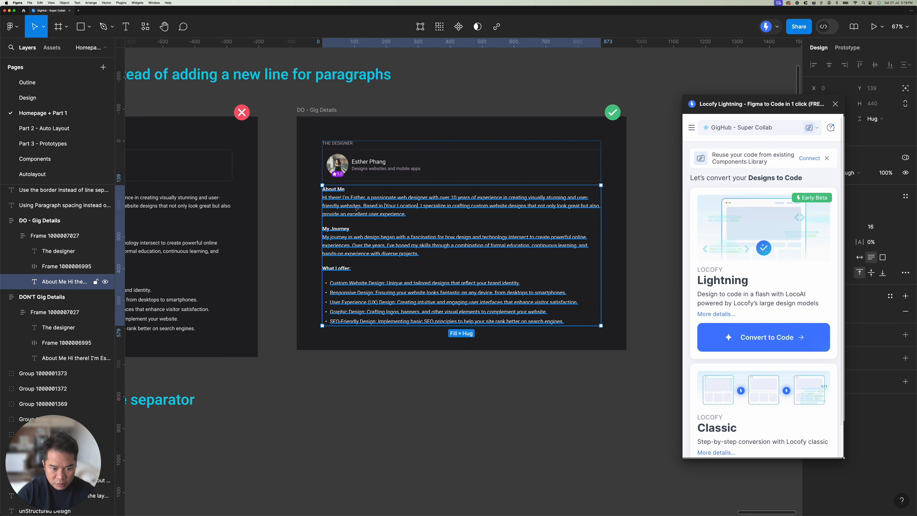
double_click(356, 216)
click(356, 216)
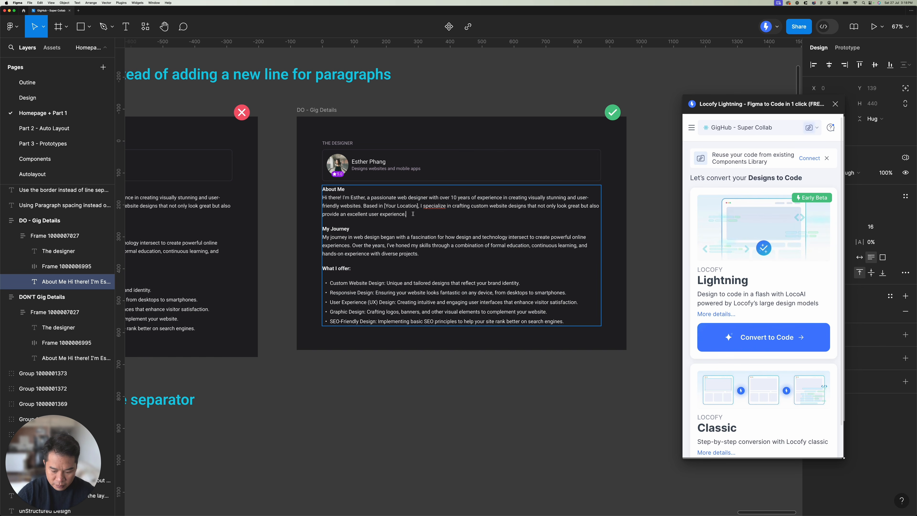
key(Delete)
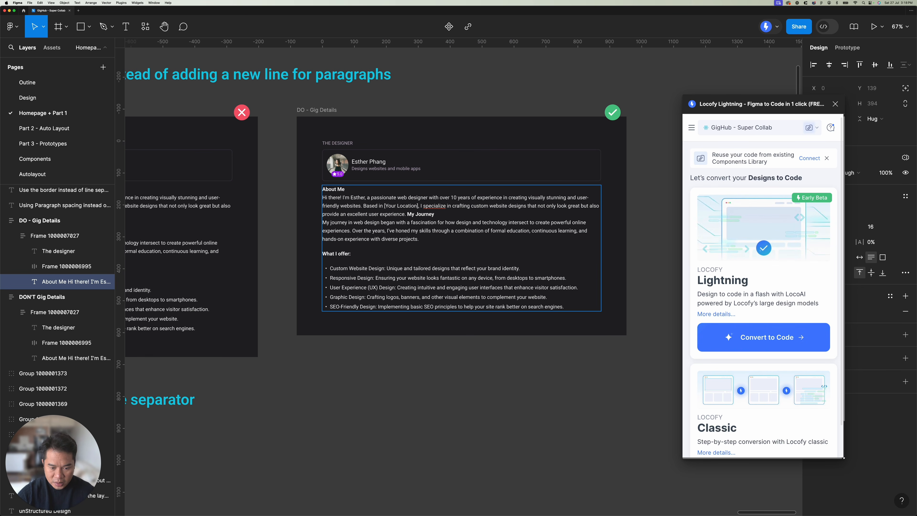
key(Return)
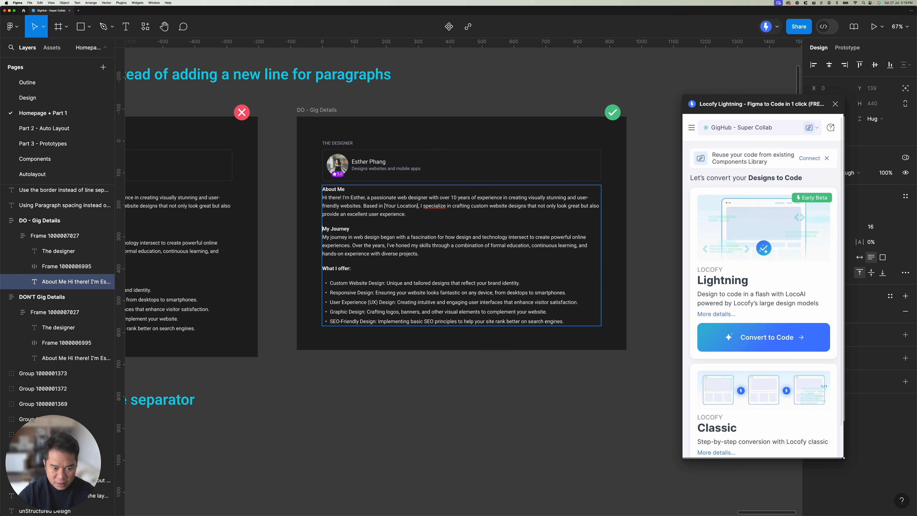
click(328, 219)
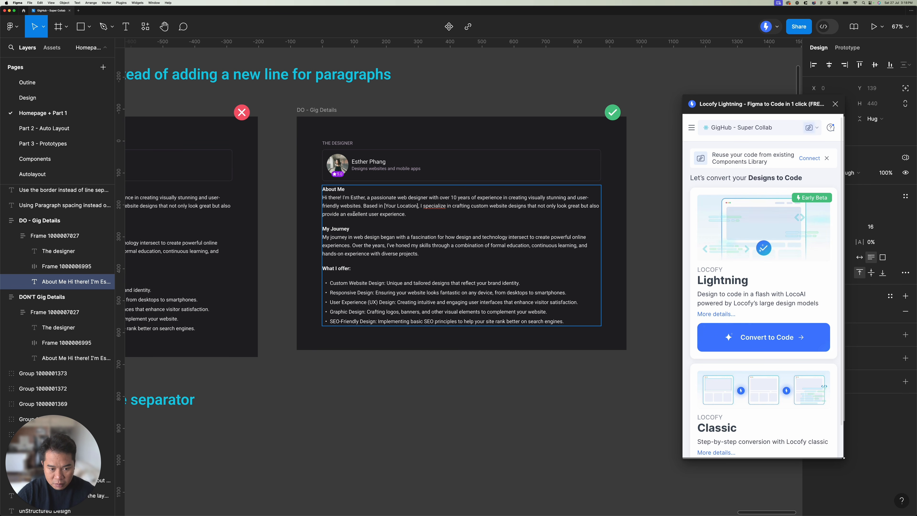
key(Escape)
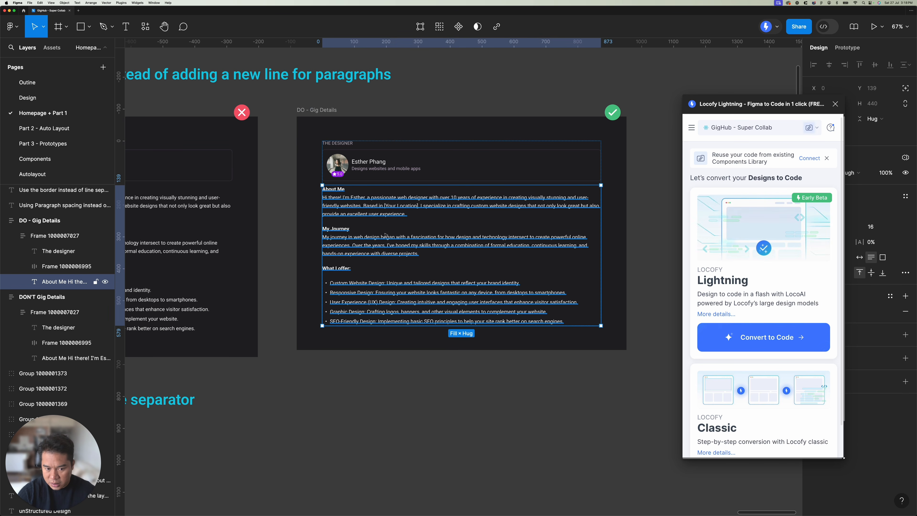
Step: Open the type settings for the DO - Gig Details text and raise its paragraph spacing to 41
drag(741, 105, 580, 111)
click(905, 272)
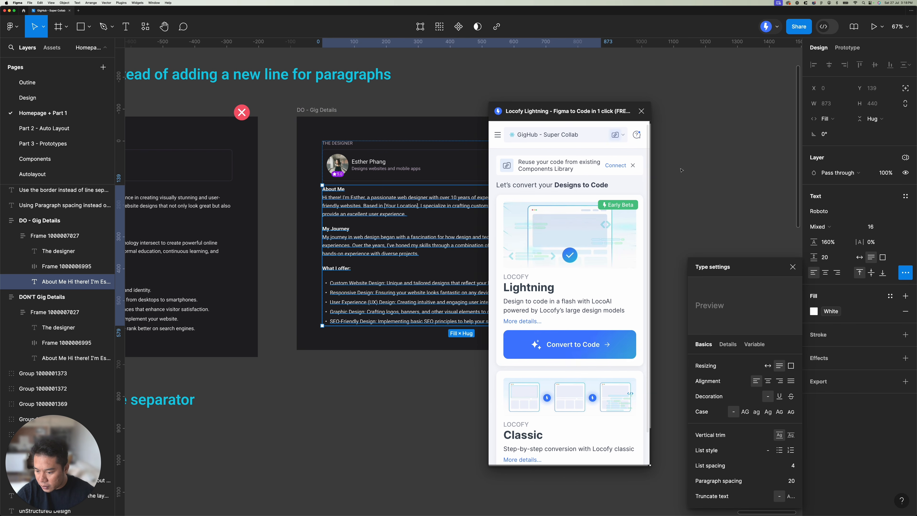
click(785, 483)
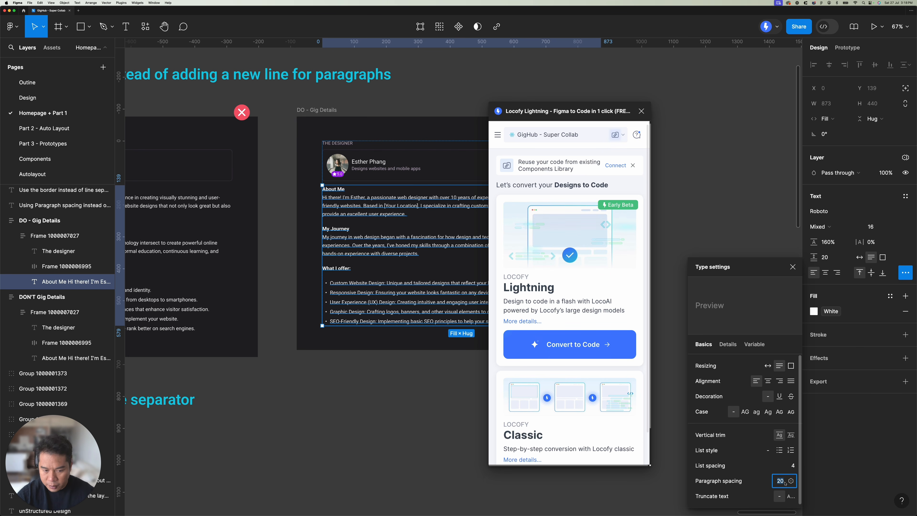
key(Up)
key(Up)
key(Up)
key(Up)
key(Up)
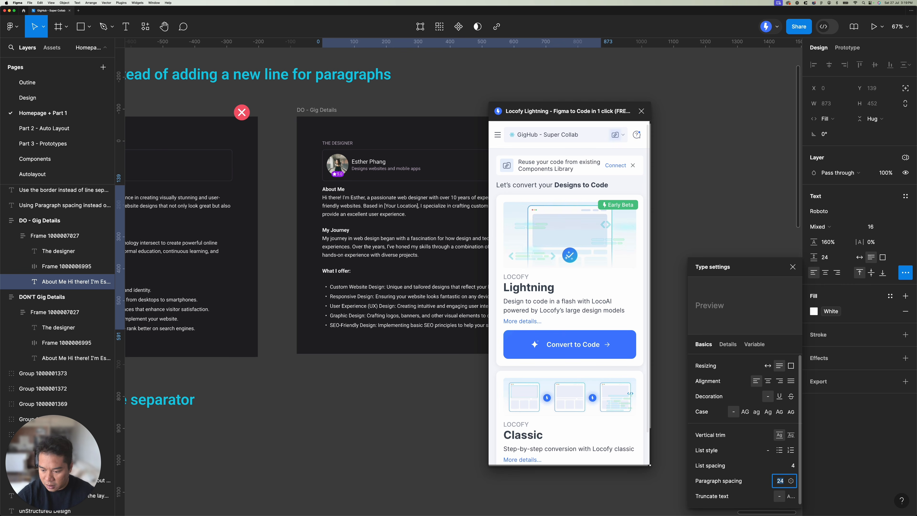
key(Up)
key(Up)
key(Up)
key(Up)
key(Up)
key(Up)
key(Up)
key(Up)
key(Up)
key(Up)
key(Up)
key(Up)
key(Up)
key(Up)
key(Up)
key(Up)
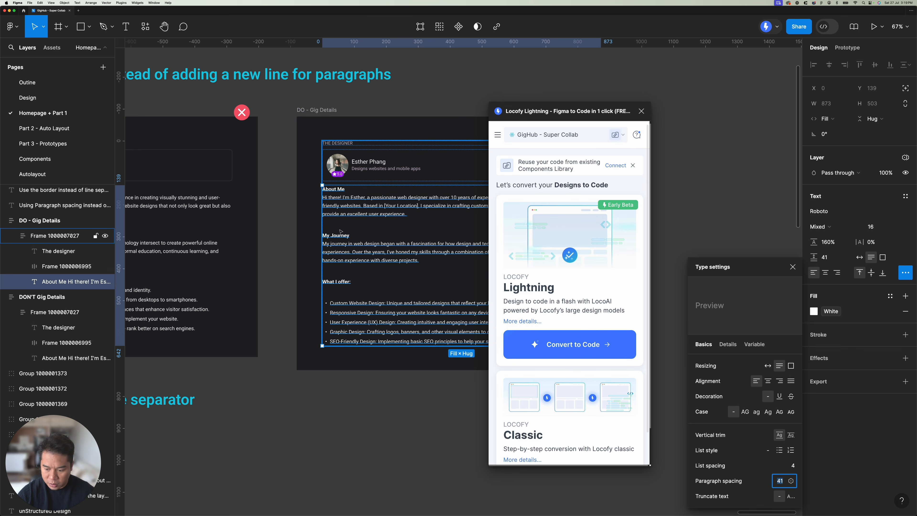
Step: Set the DO text's paragraph spacing to 20 and move the Locofy window off the DO - Gig Details frame
text(20)
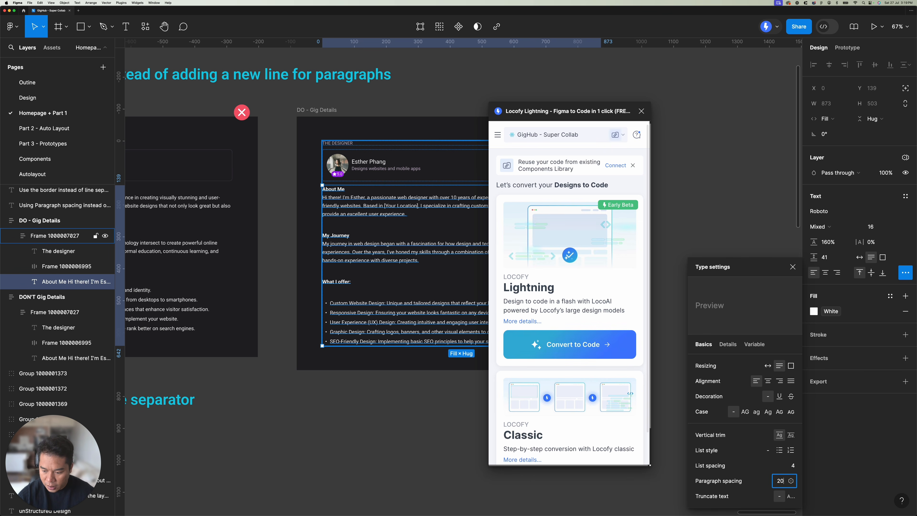
key(Return)
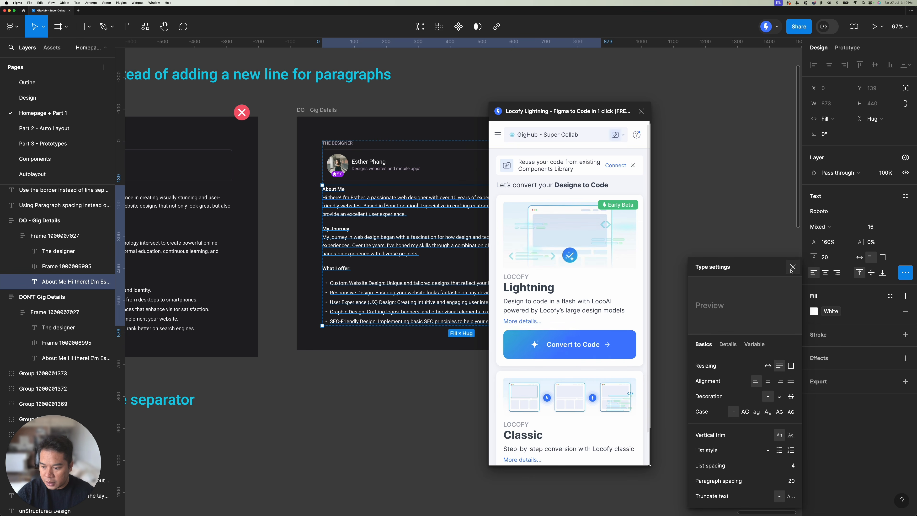
click(614, 115)
drag(614, 116, 792, 110)
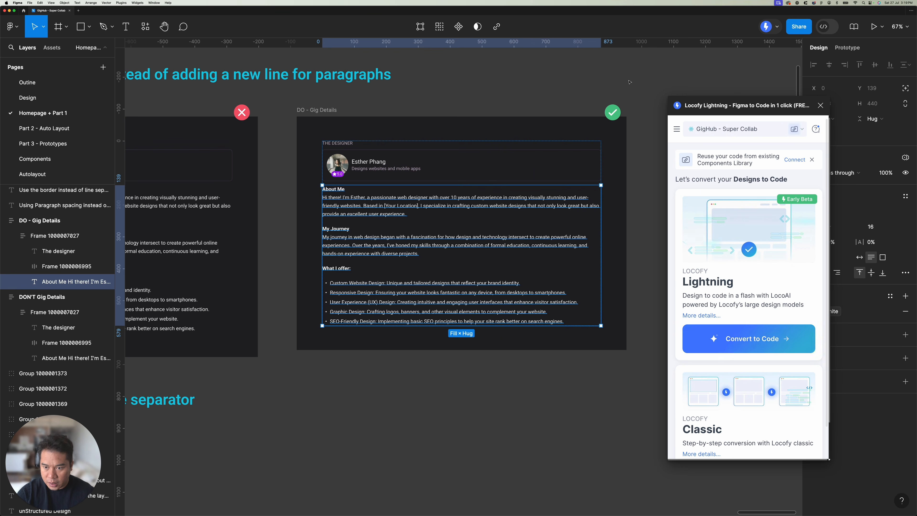
Step: Select both the DON'T Gig Details and DO - Gig Details frames and run the Lightning code conversion on them
click(615, 93)
scroll(616, 93, down, 3)
scroll(615, 94, left, 3)
scroll(616, 93, up, 2)
click(376, 148)
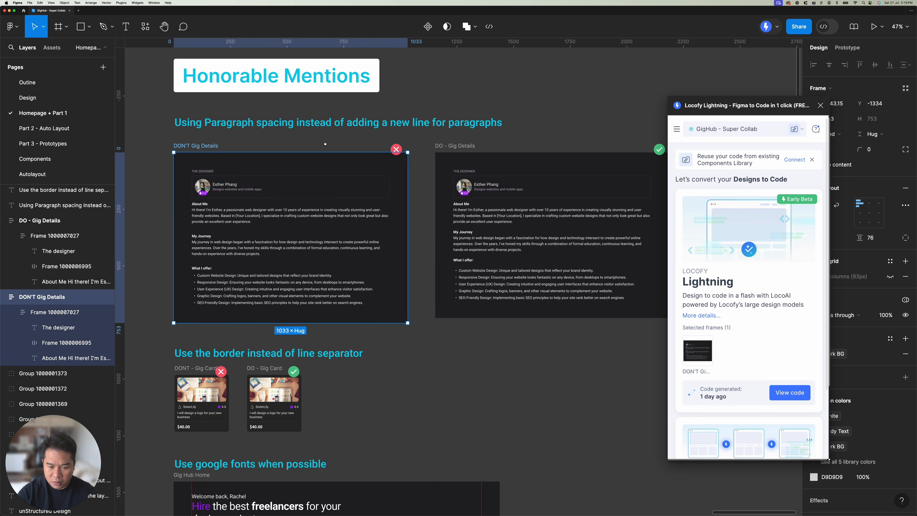
scroll(359, 138, right, 2)
shift+click(542, 208)
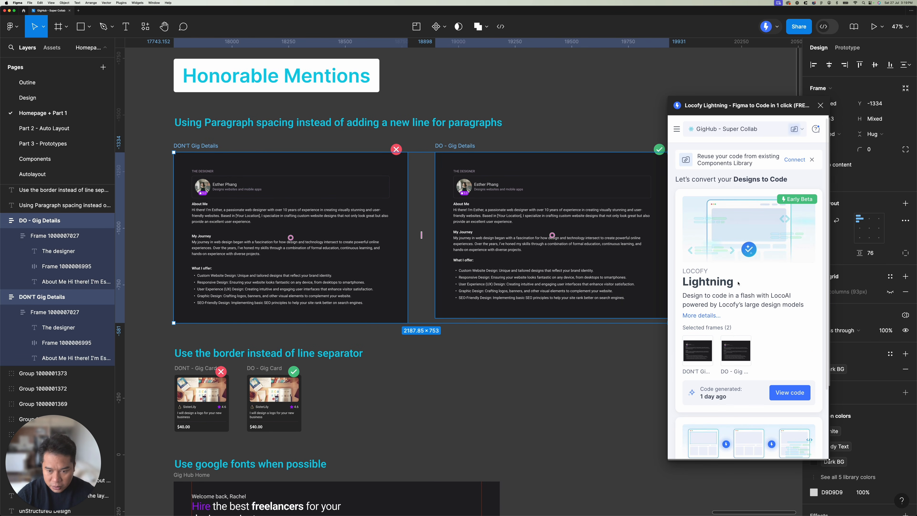
click(532, 132)
click(513, 161)
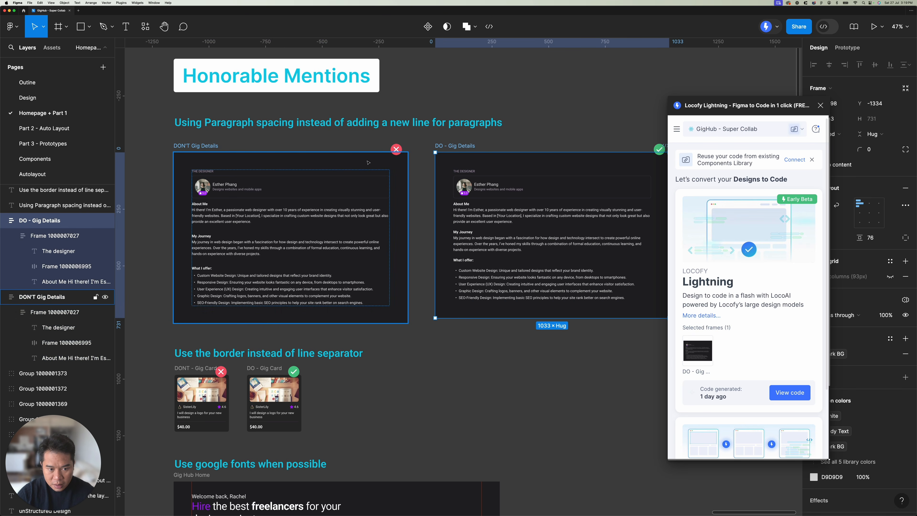
shift+click(187, 146)
click(772, 393)
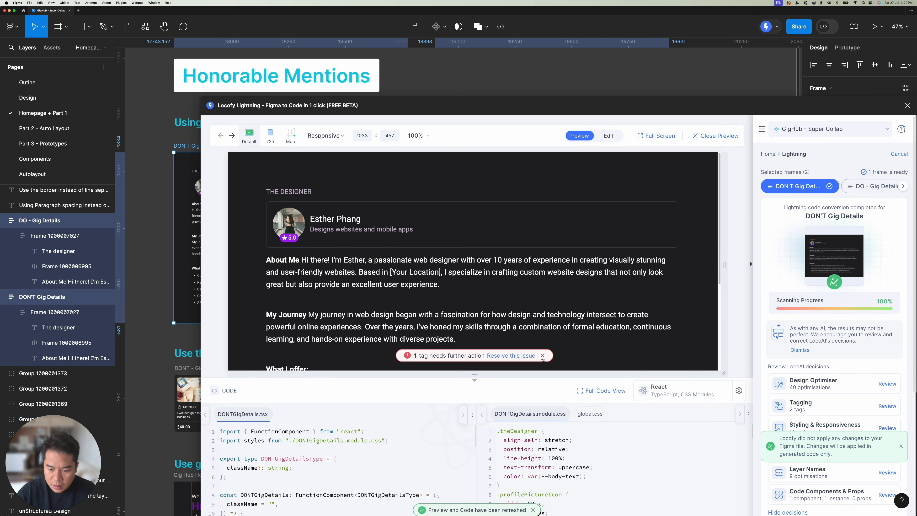
click(542, 356)
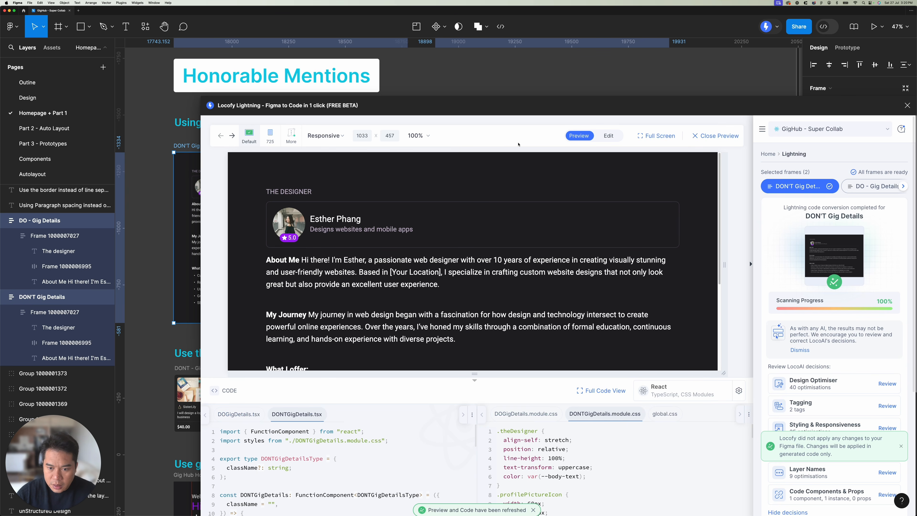
Step: Reposition the expanded Locofy window so it fits on screen and enlarge its code area
drag(555, 101, 446, 43)
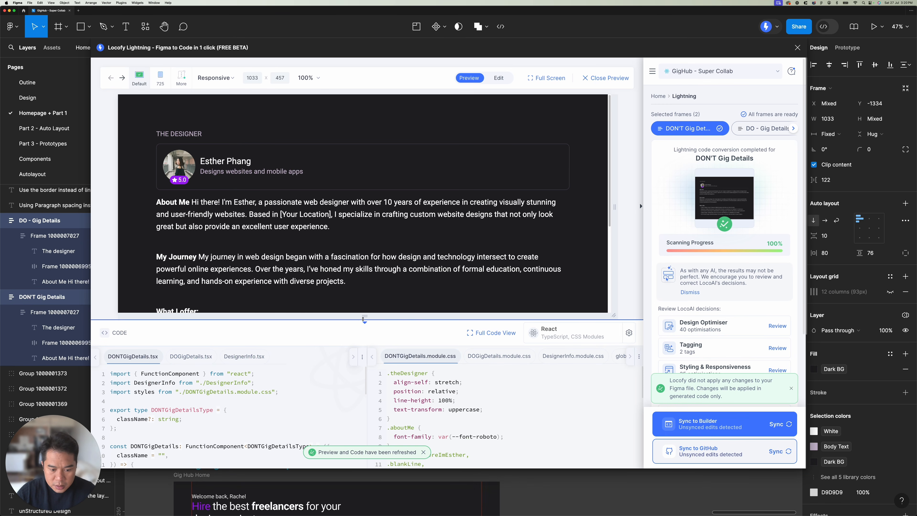
drag(372, 316, 377, 260)
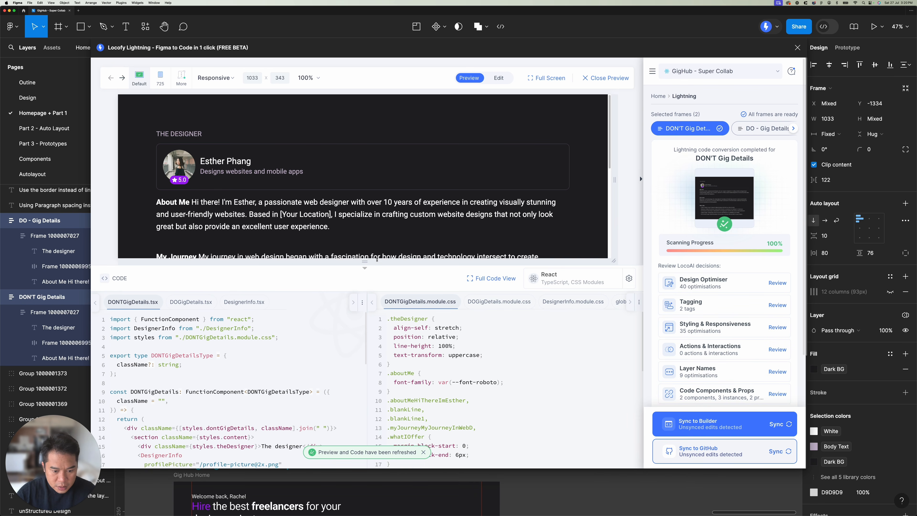
click(423, 452)
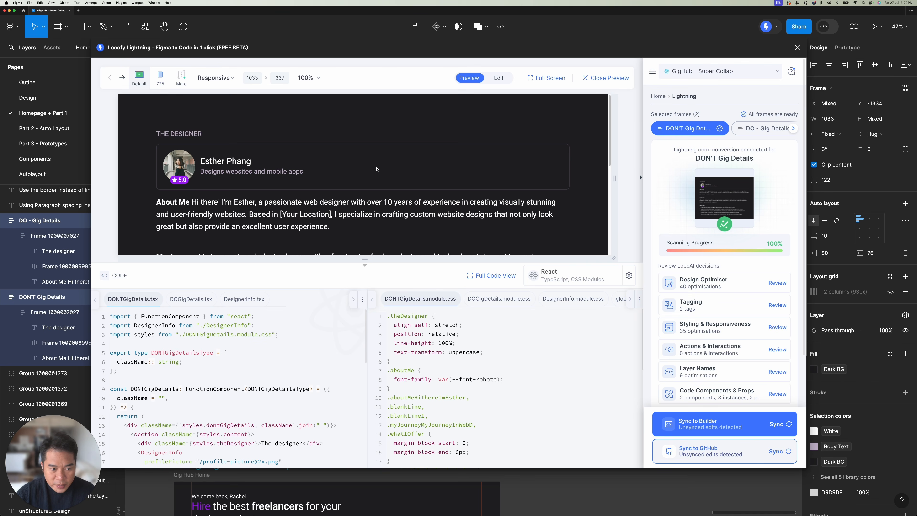
Step: Inspect the About Me text container in the DON'T Gig Details preview and find its paragraphs in DONTGigDetails.tsx
scroll(377, 169, down, 2)
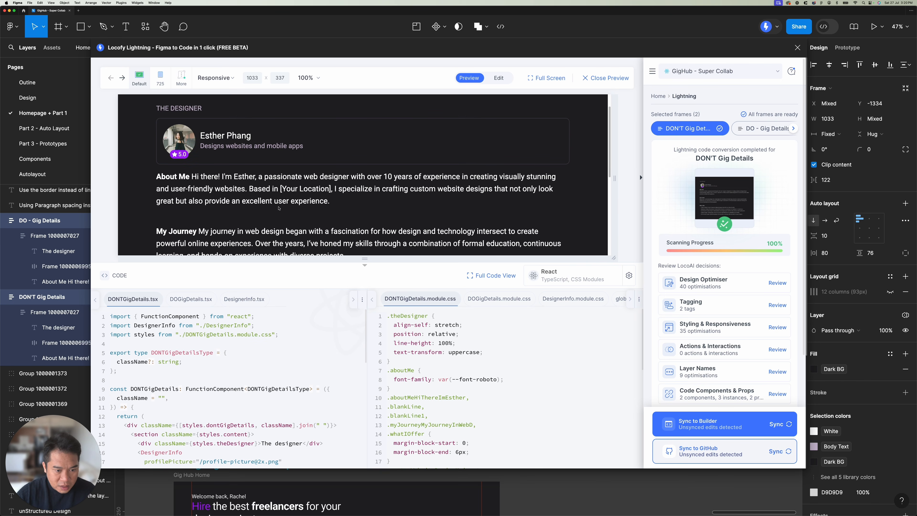
click(347, 206)
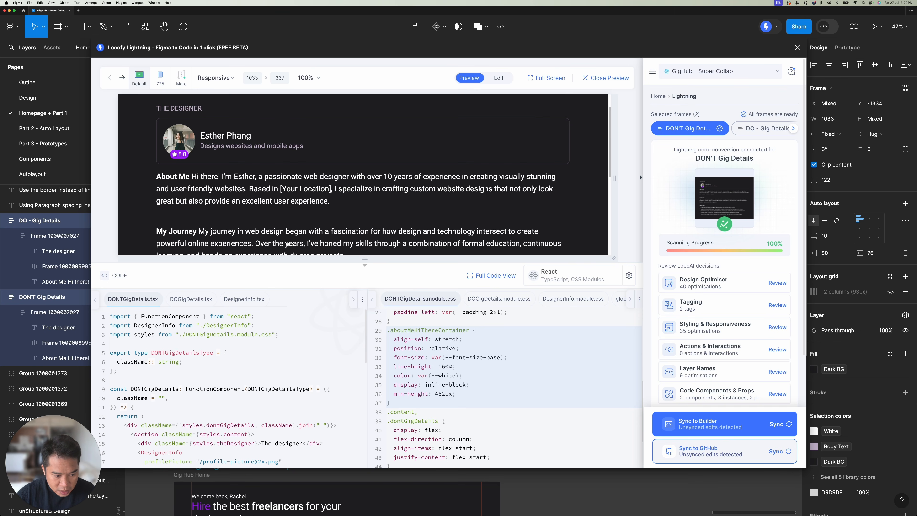
scroll(288, 244, down, 5)
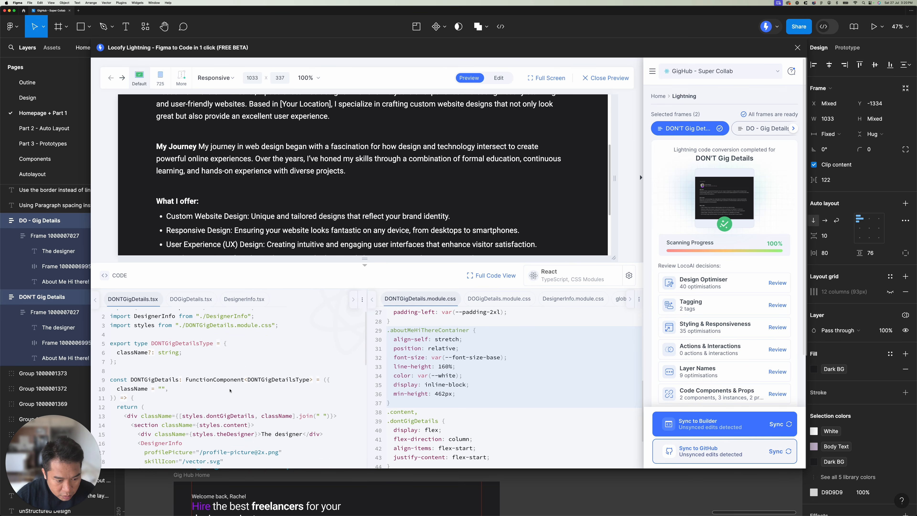
scroll(230, 391, down, 4)
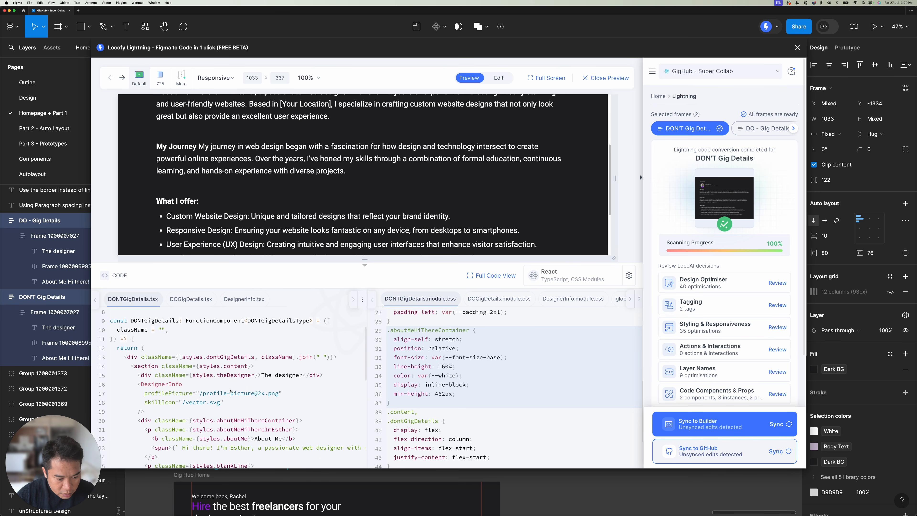
scroll(230, 391, down, 6)
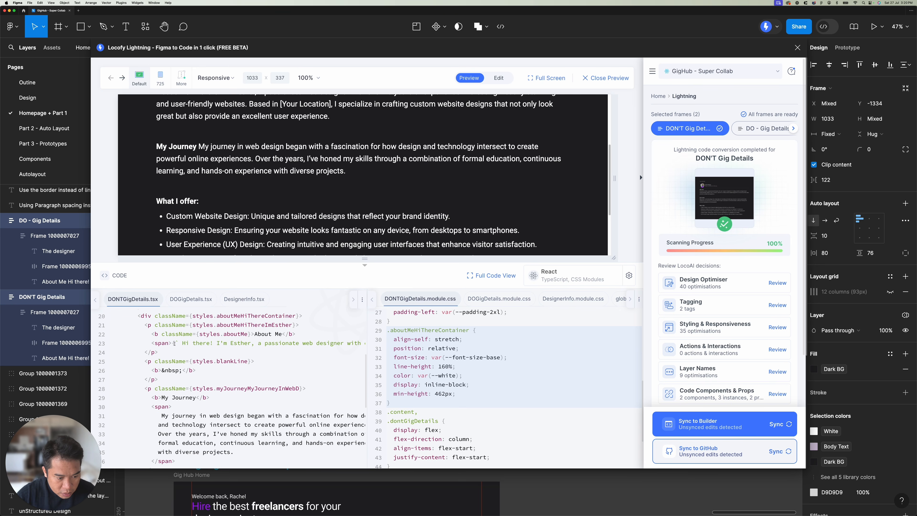
Step: Match the About Me body text in the DON'T preview with its span in DONTGigDetails.tsx by highlighting both
drag(180, 343, 206, 343)
scroll(206, 238, up, 3)
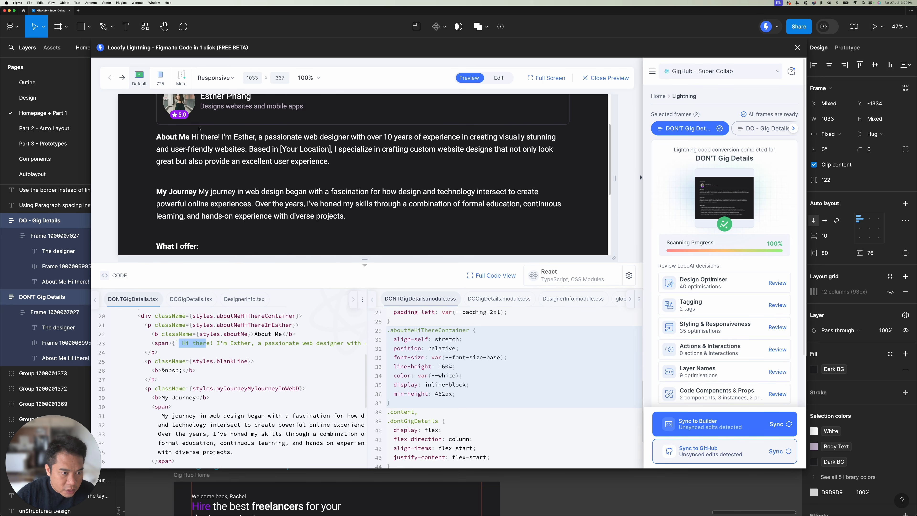
drag(192, 136, 330, 161)
click(194, 137)
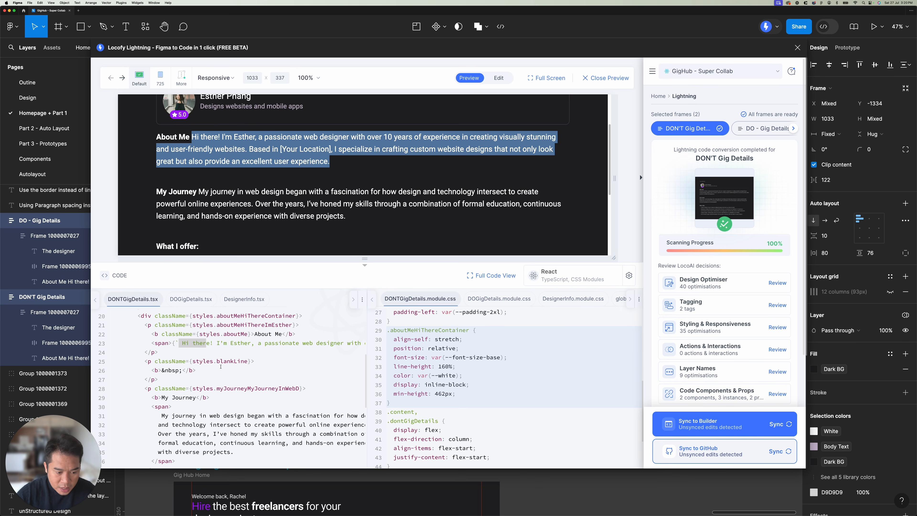
click(207, 348)
drag(186, 342, 336, 345)
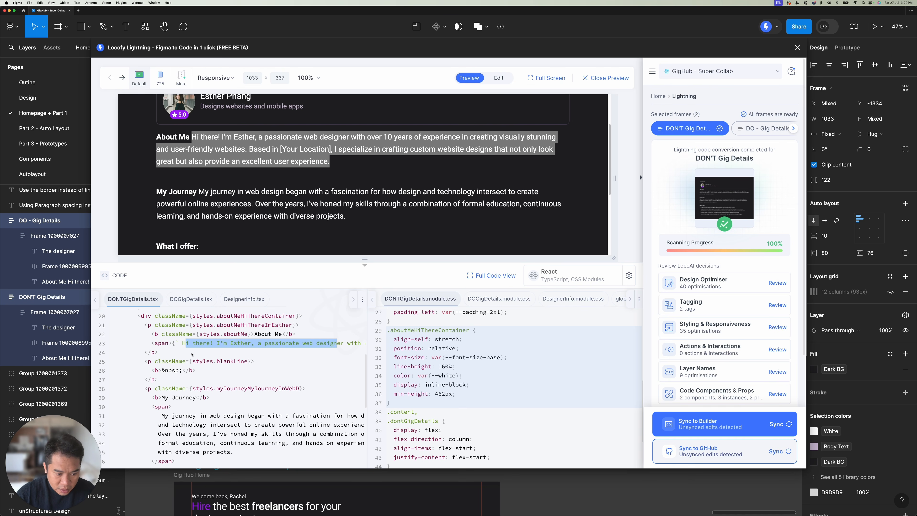
click(177, 344)
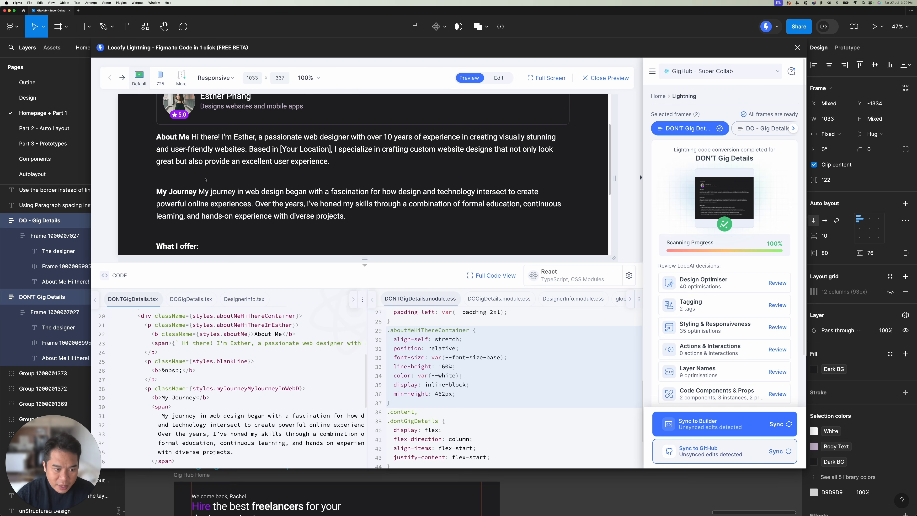
Step: Highlight the blankLine paragraph between About Me and My Journey in DONTGigDetails.tsx and check the stylesheet beside it
drag(167, 379, 143, 364)
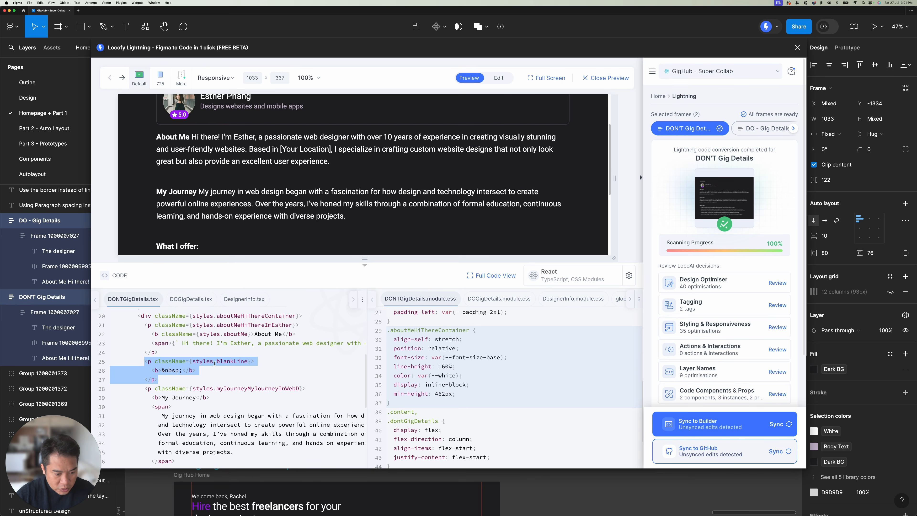
drag(165, 382, 141, 362)
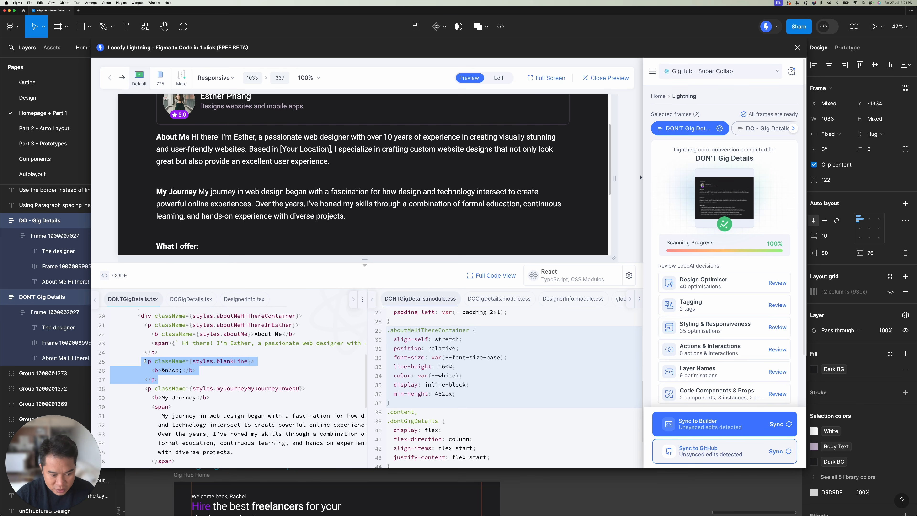
click(169, 360)
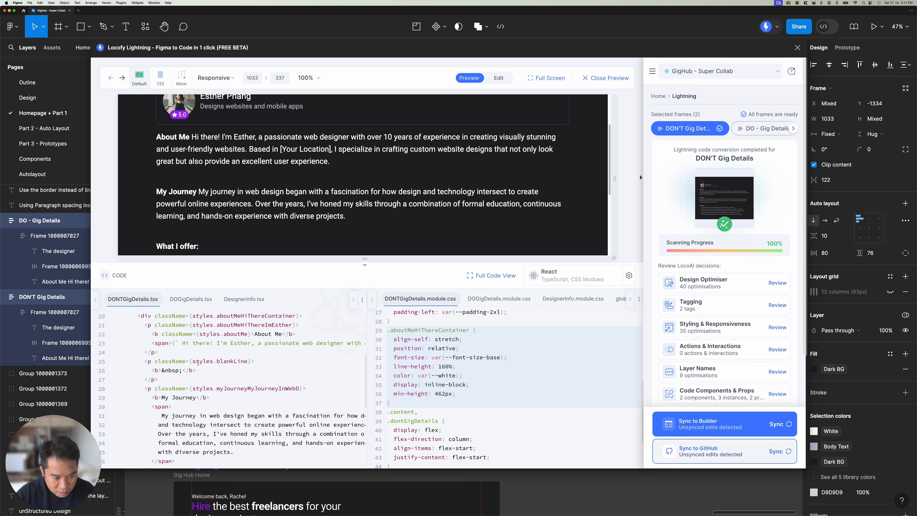
scroll(456, 363, up, 3)
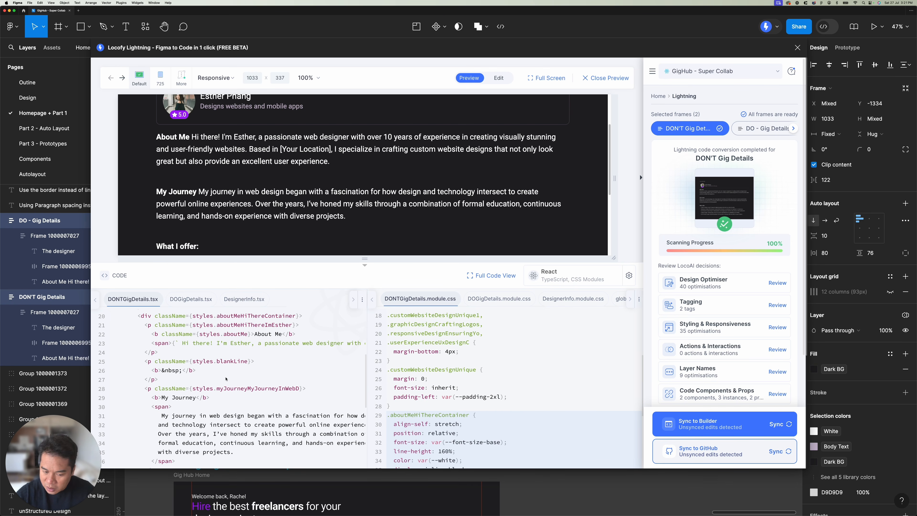
drag(163, 382, 146, 361)
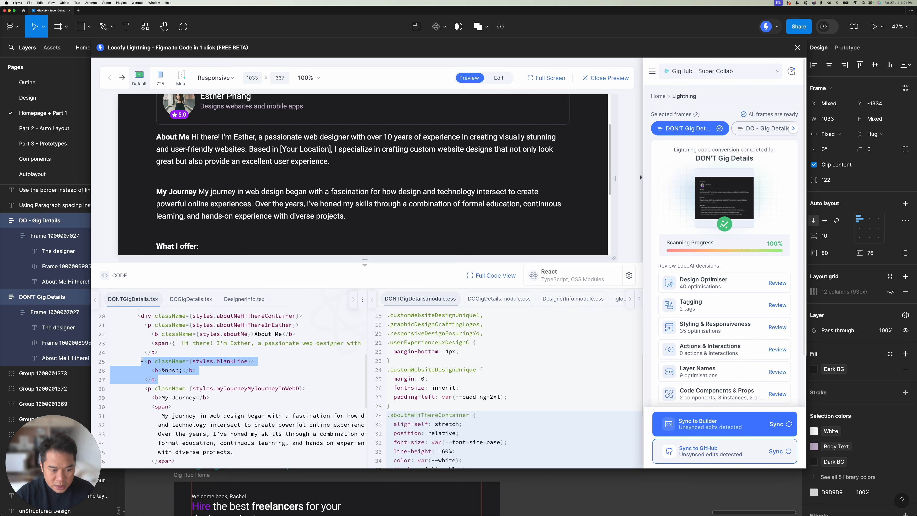
Step: Highlight the blankLine1 paragraph before What I offer in DONTGigDetails.tsx and compare it with the gap in the preview
scroll(154, 361, down, 5)
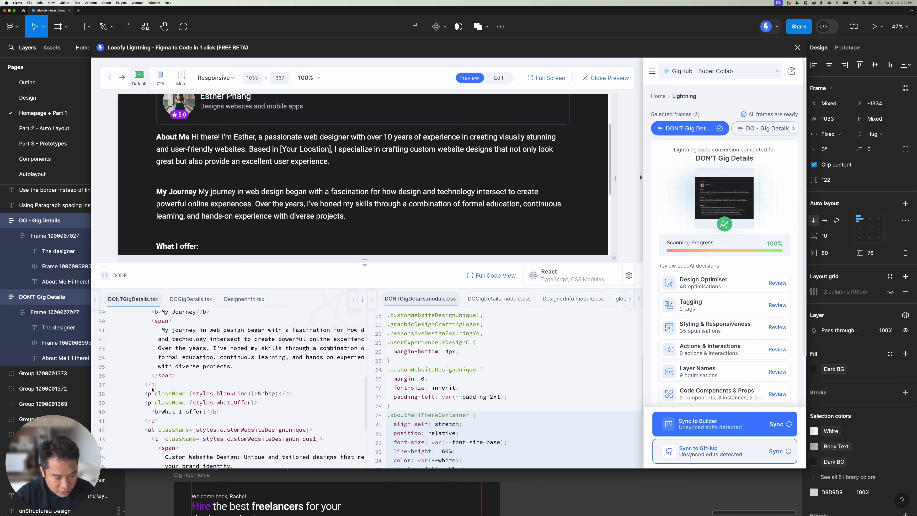
drag(145, 393, 302, 395)
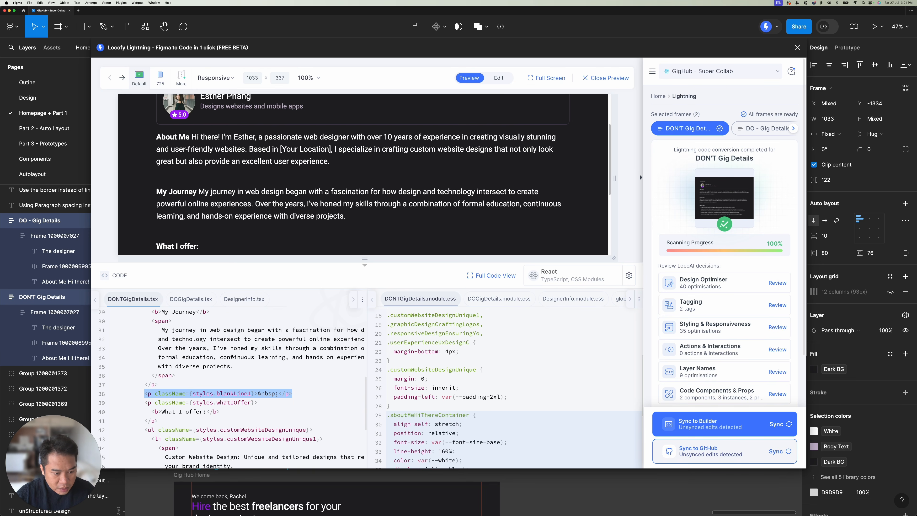
scroll(241, 229, down, 1)
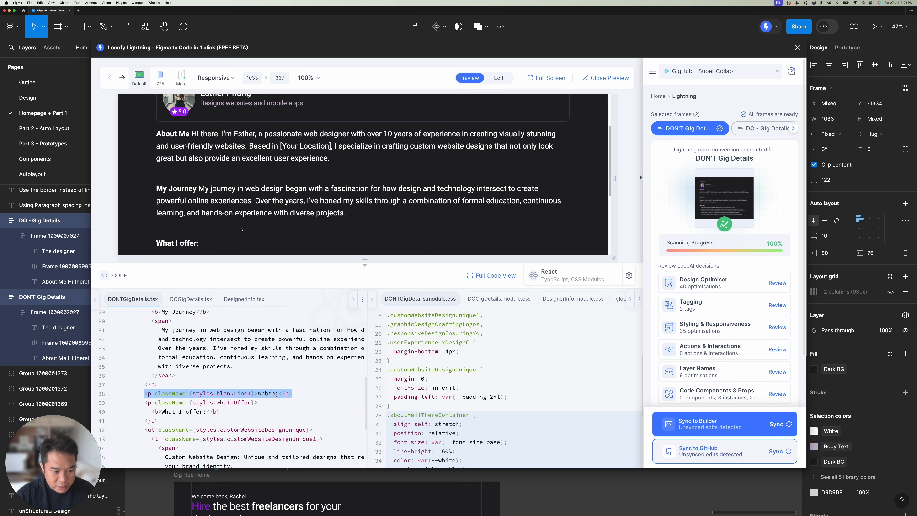
scroll(260, 229, up, 3)
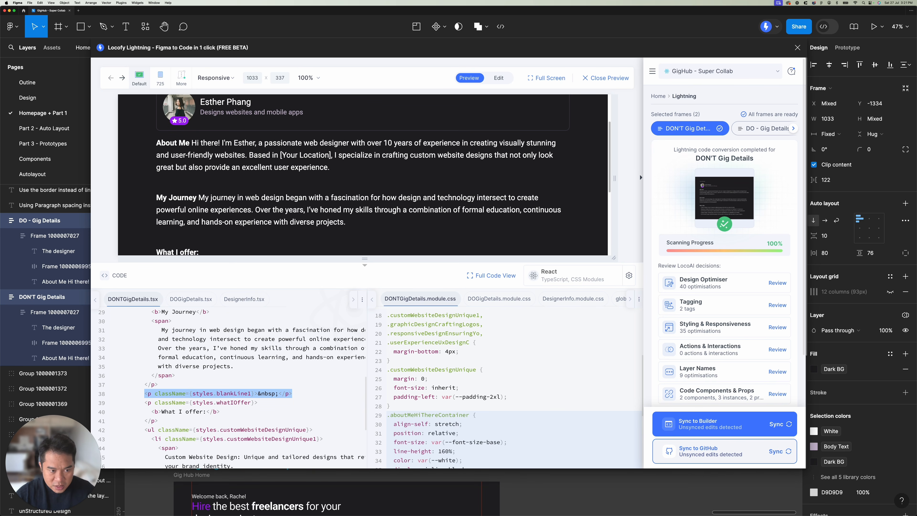
scroll(241, 223, up, 3)
scroll(197, 389, up, 3)
scroll(201, 344, up, 3)
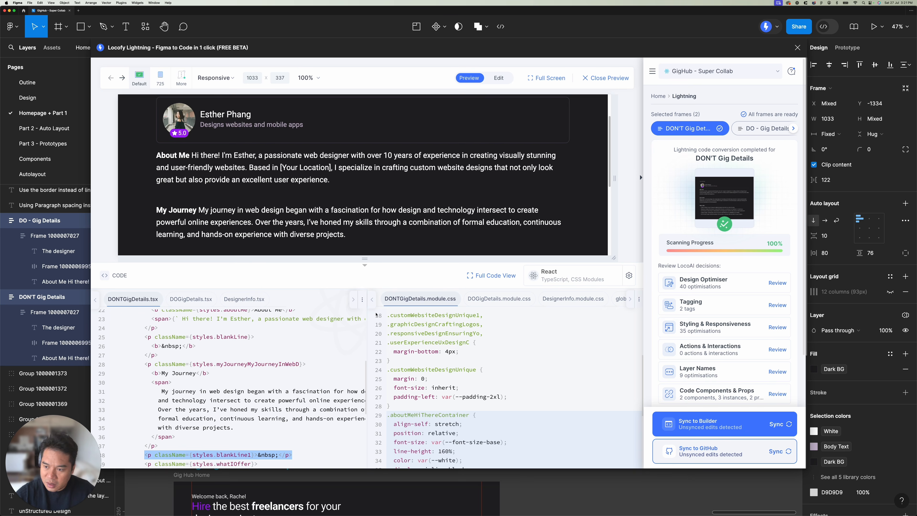
Step: Switch to the DO - Gig Details result, inspect its About Me text container and find the paragraphs in DOGigDetails.tsx
click(770, 127)
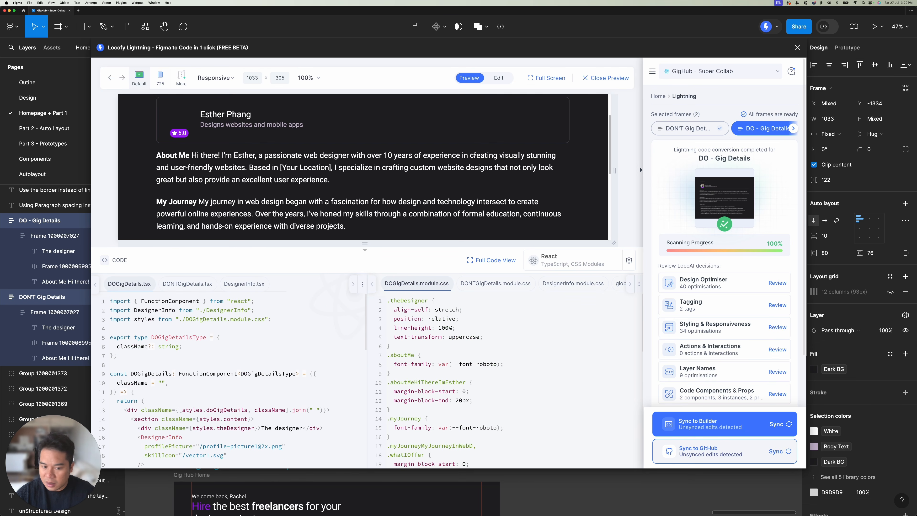
click(332, 185)
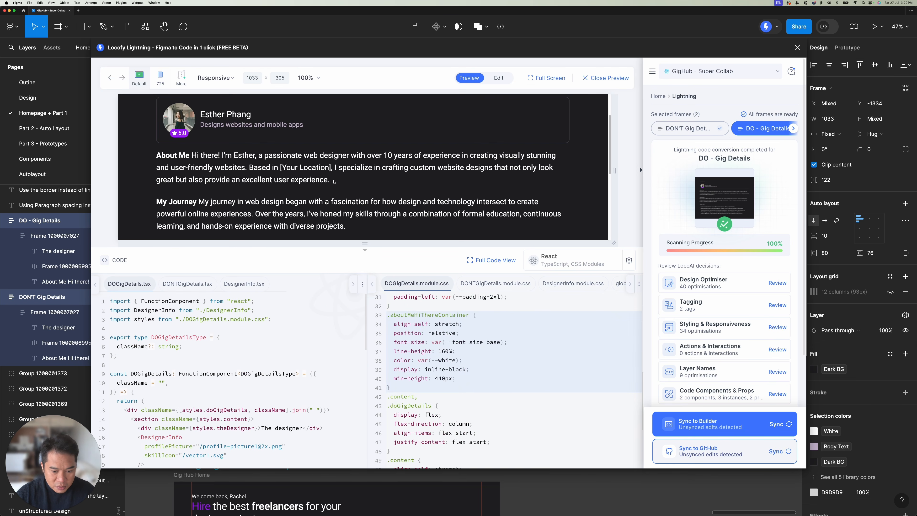
scroll(257, 148, down, 1)
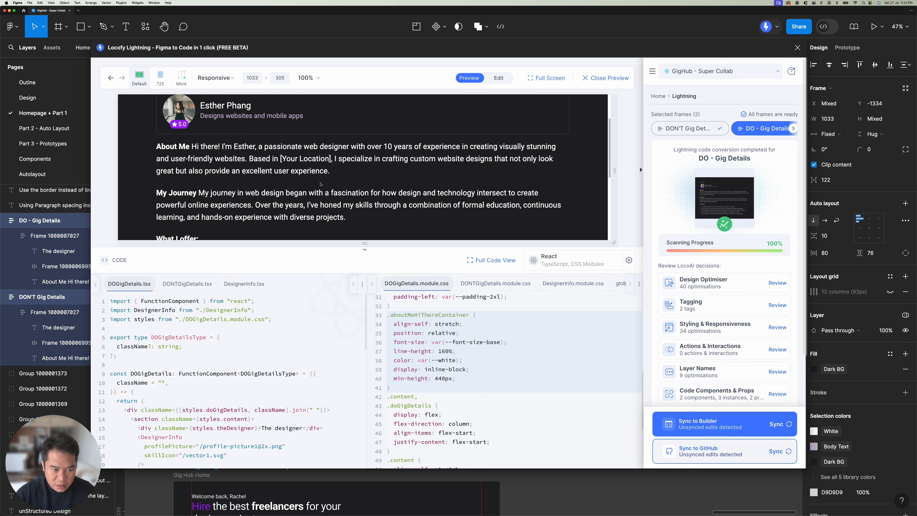
scroll(311, 202, down, 1)
scroll(320, 209, down, 1)
scroll(248, 345, down, 10)
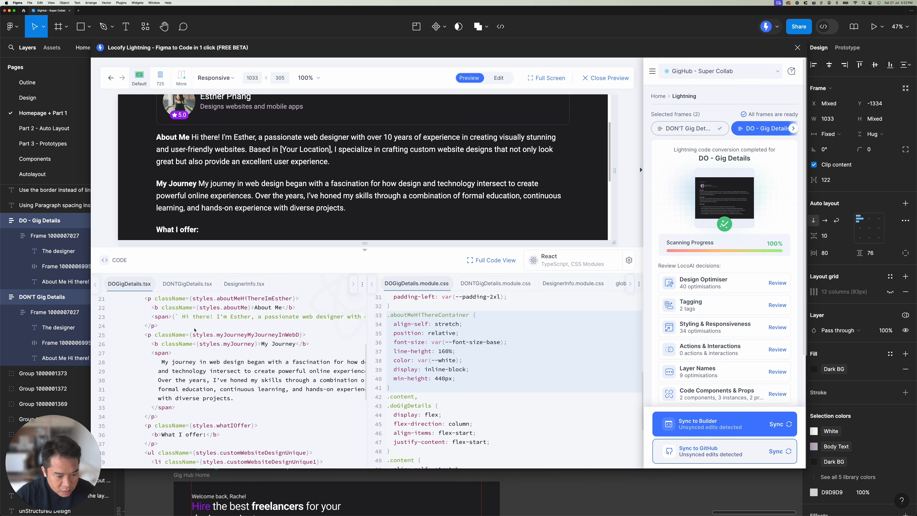
Step: Highlight the About Me body text and the My Journey paragraph in DOGigDetails.tsx to compare them with the preview
drag(181, 316, 358, 317)
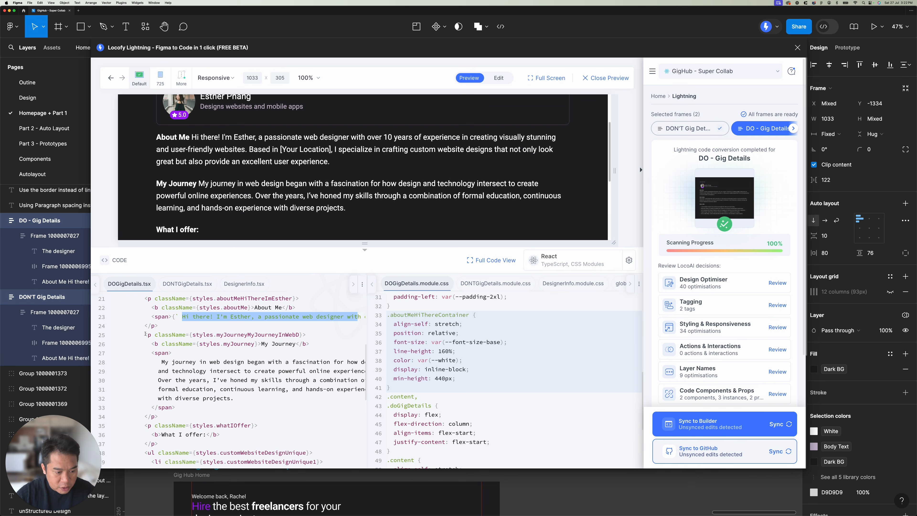
drag(145, 334, 317, 415)
scroll(210, 210, down, 1)
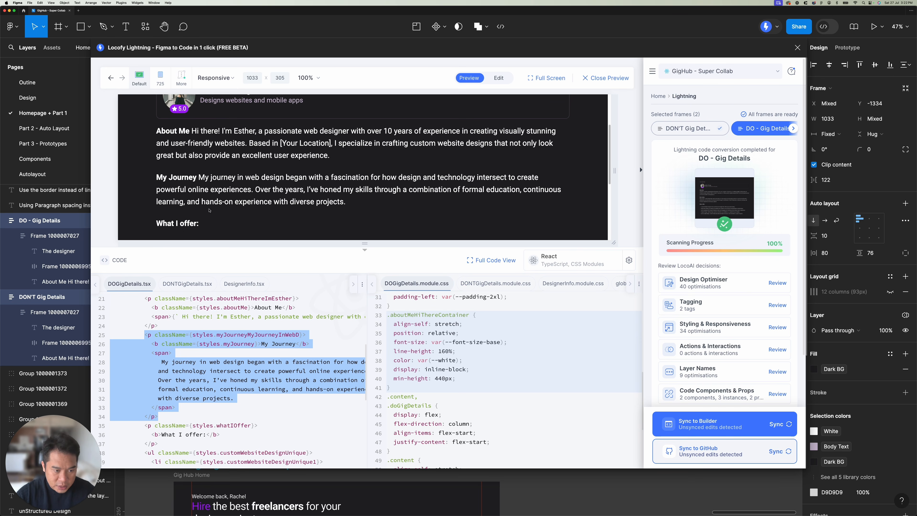
click(207, 343)
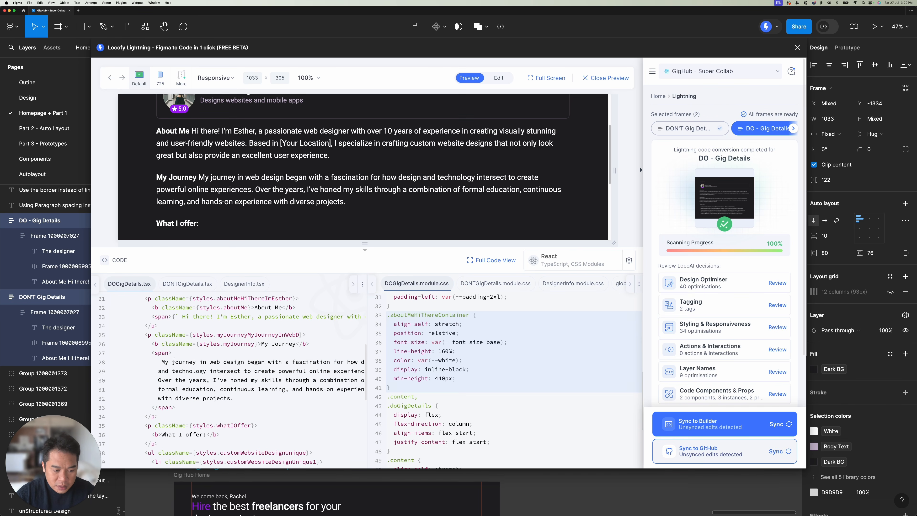
drag(173, 361, 235, 398)
click(215, 362)
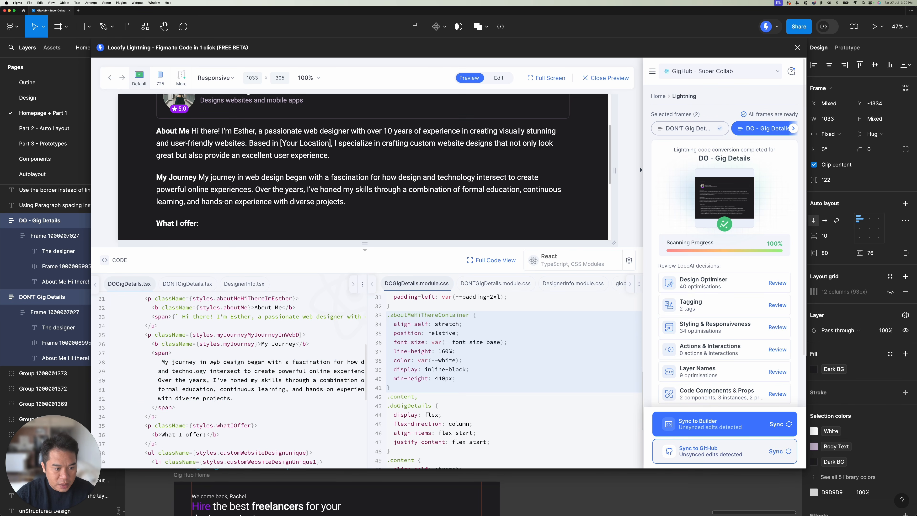
Step: Examine the DOGigDetails.tsx markup from About Me to What I offer for blank-line paragraphs between the sections
scroll(207, 335, down, 1)
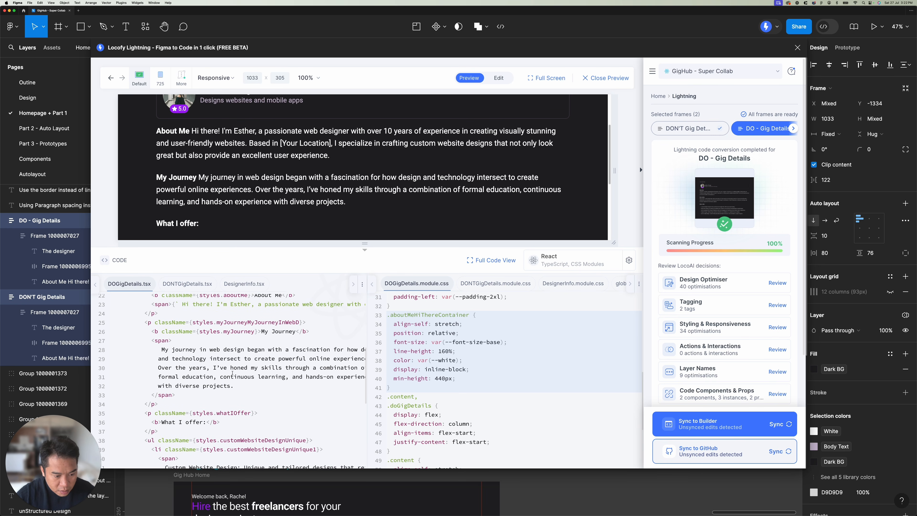
scroll(213, 361, down, 1)
scroll(188, 336, up, 1)
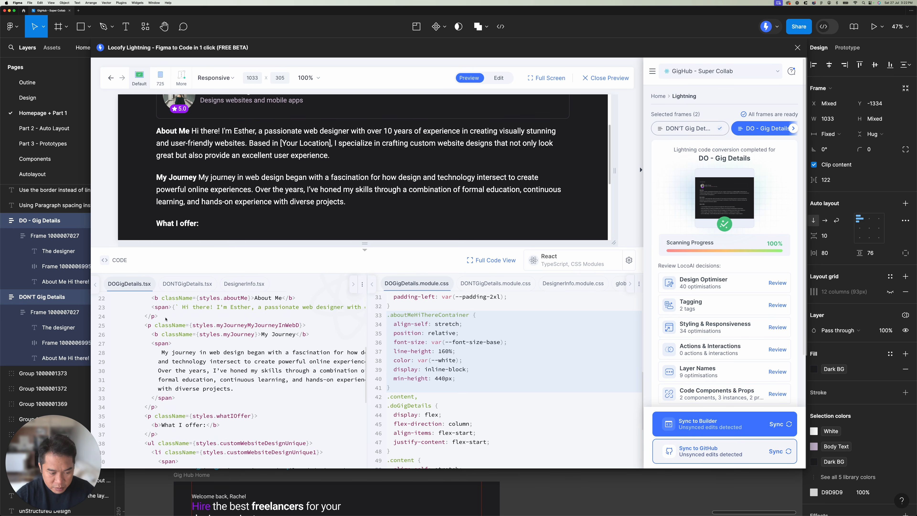
scroll(170, 325, down, 1)
scroll(256, 186, down, 2)
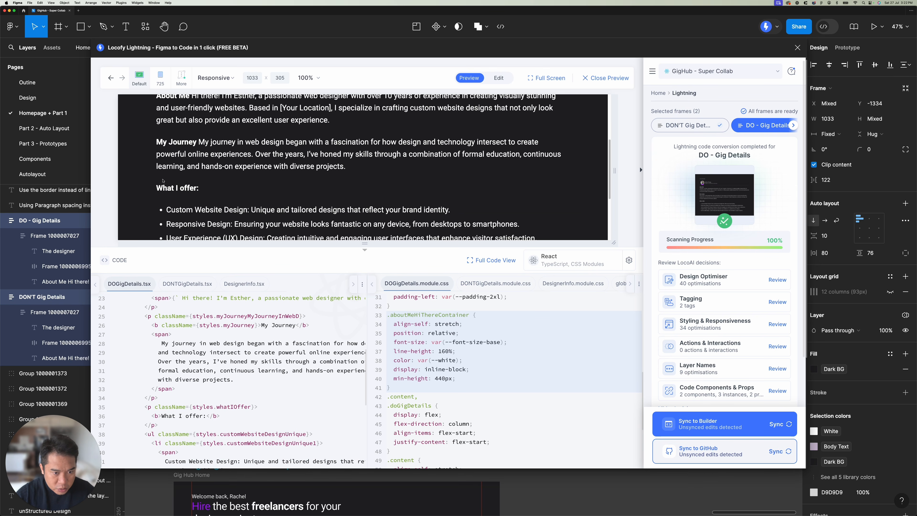
Step: Highlight the About Me and My Journey headings in the DO preview, then return to the Locofy home view
scroll(167, 184, up, 1)
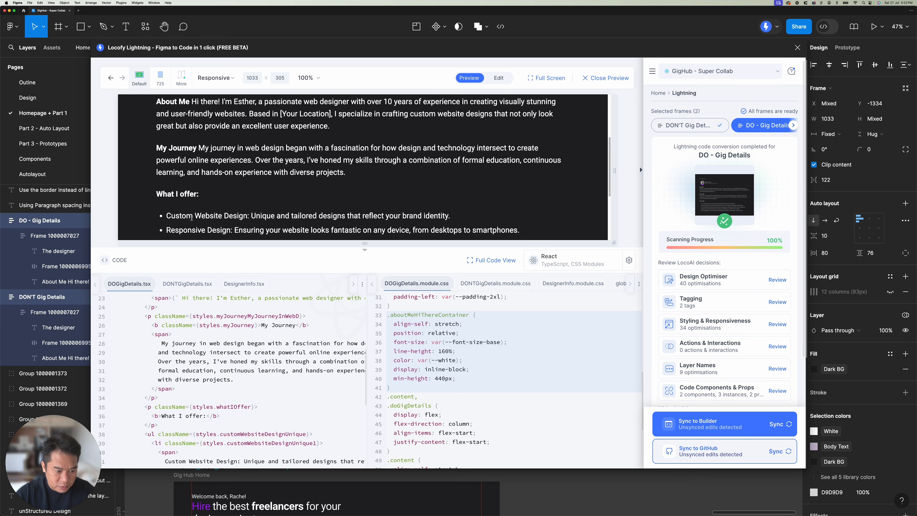
scroll(192, 218, up, 5)
drag(191, 195, 157, 197)
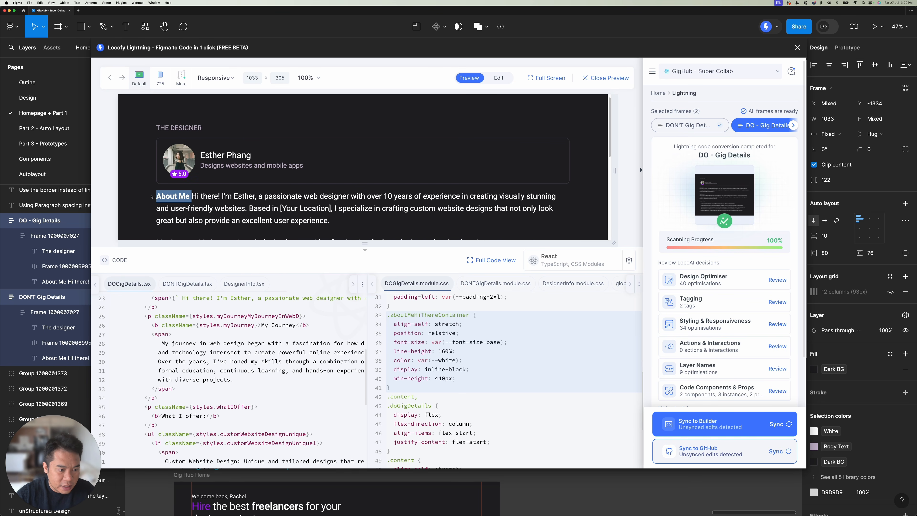
scroll(191, 207, down, 1)
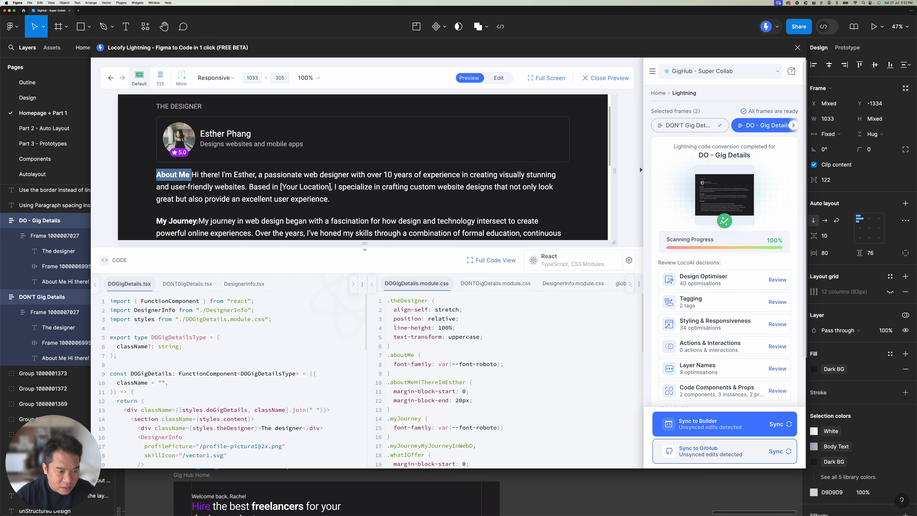
drag(196, 222, 157, 222)
scroll(165, 190, down, 1)
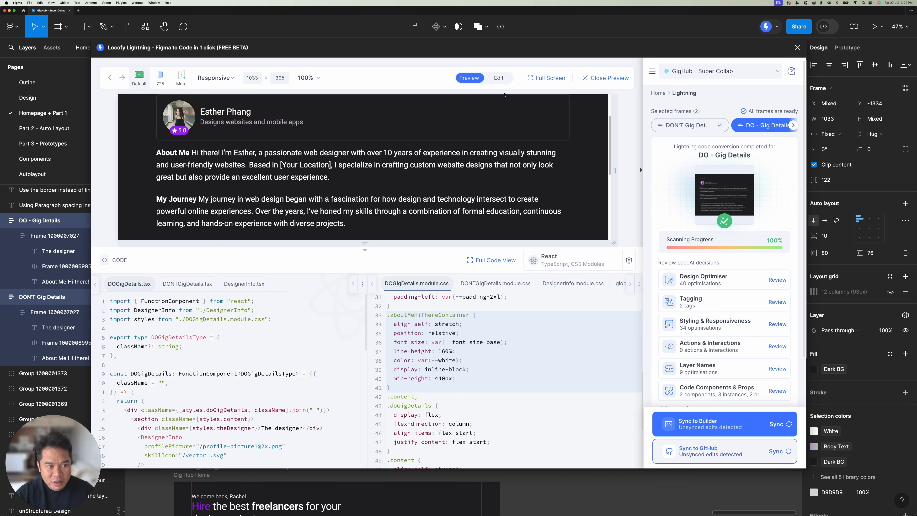
click(657, 95)
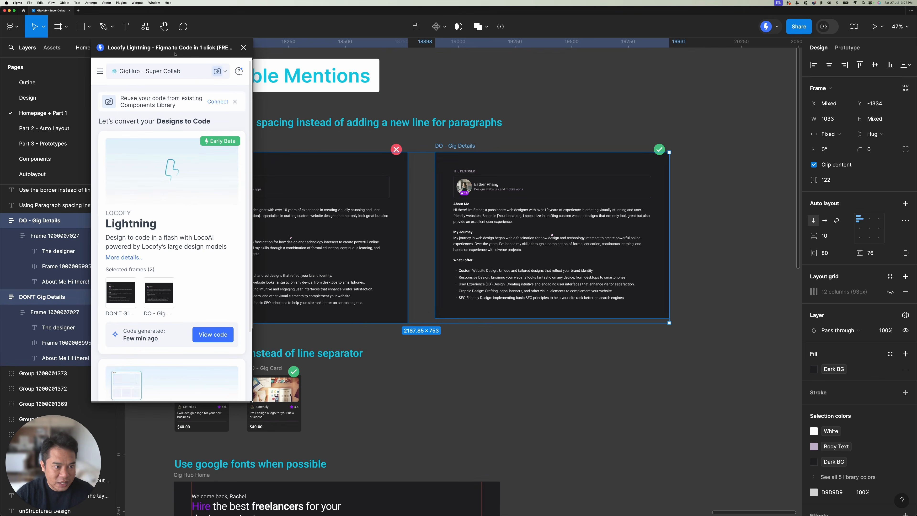
Step: Move the Locofy Lightning window clear of the Honorable Mentions examples and deselect the Gig Details frames
drag(183, 49, 748, 106)
scroll(498, 102, down, 3)
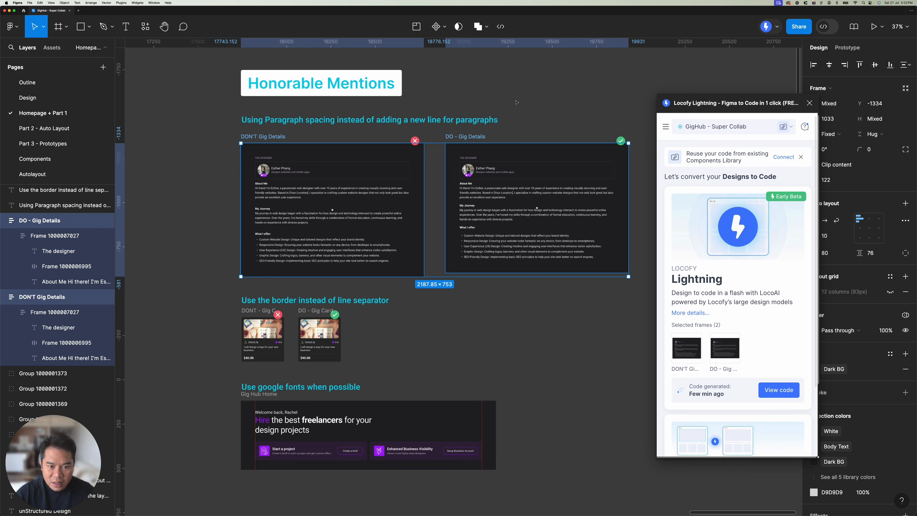
click(516, 102)
drag(515, 102, 427, 99)
drag(671, 103, 691, 102)
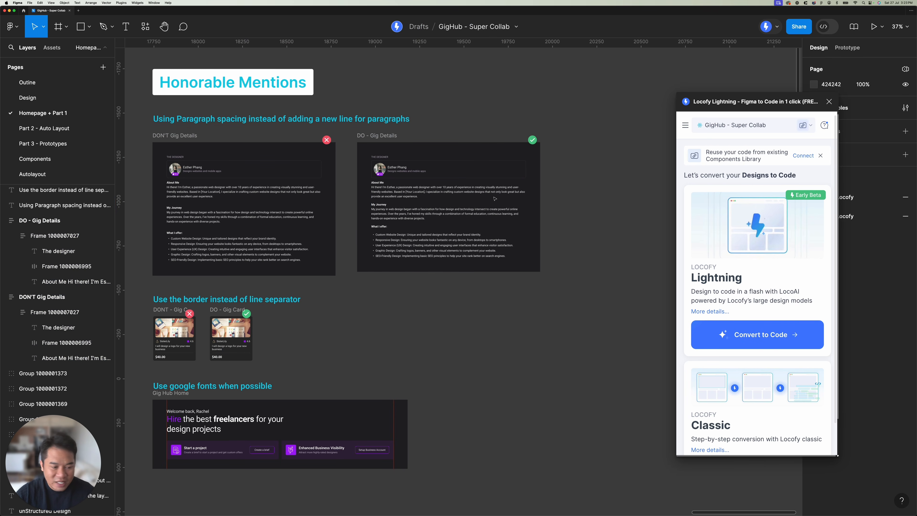
Step: Select the DONT - Gig Card and DO - Gig Card frames in turn to introduce the border versus line separator example
scroll(387, 241, left, 5)
scroll(387, 240, down, 3)
scroll(387, 241, up, 10)
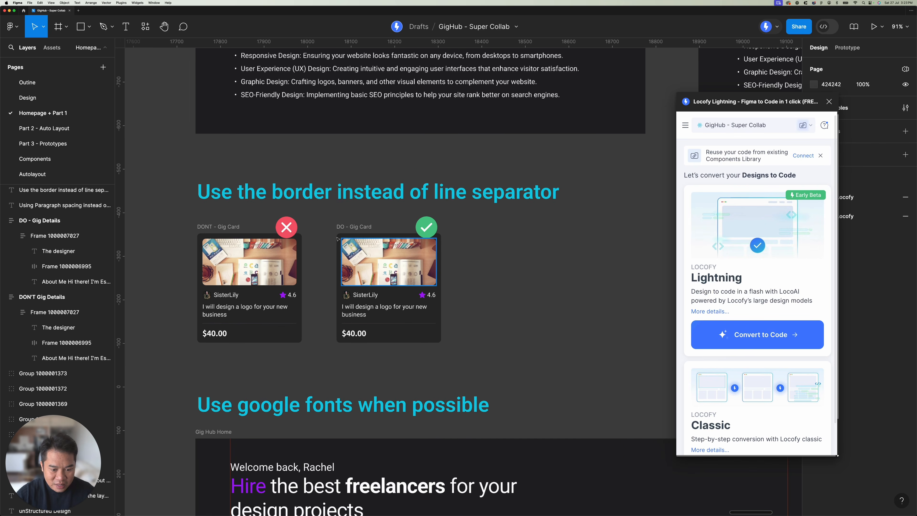
scroll(386, 204, left, 2)
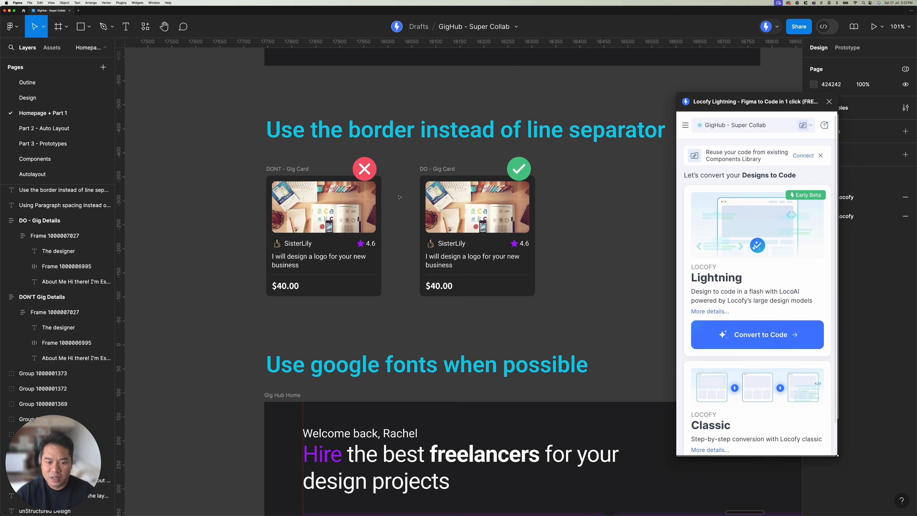
scroll(388, 325, up, 3)
click(239, 165)
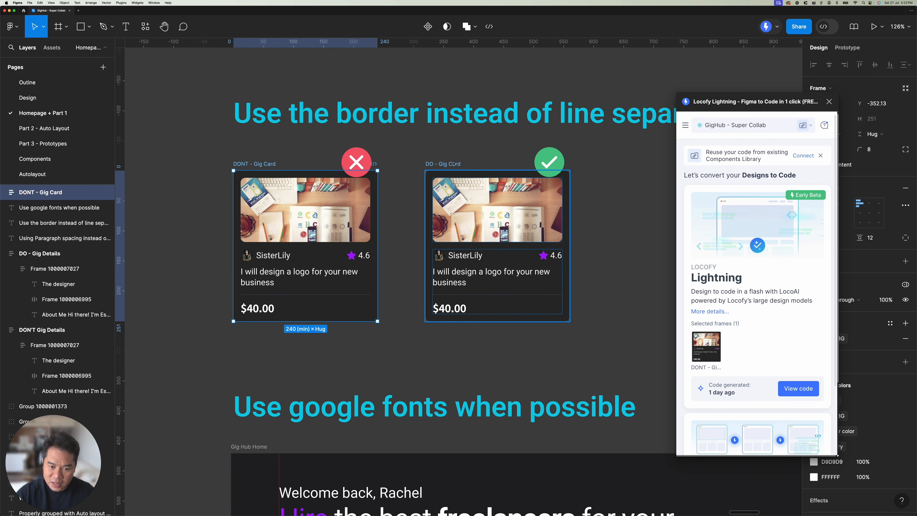
click(435, 164)
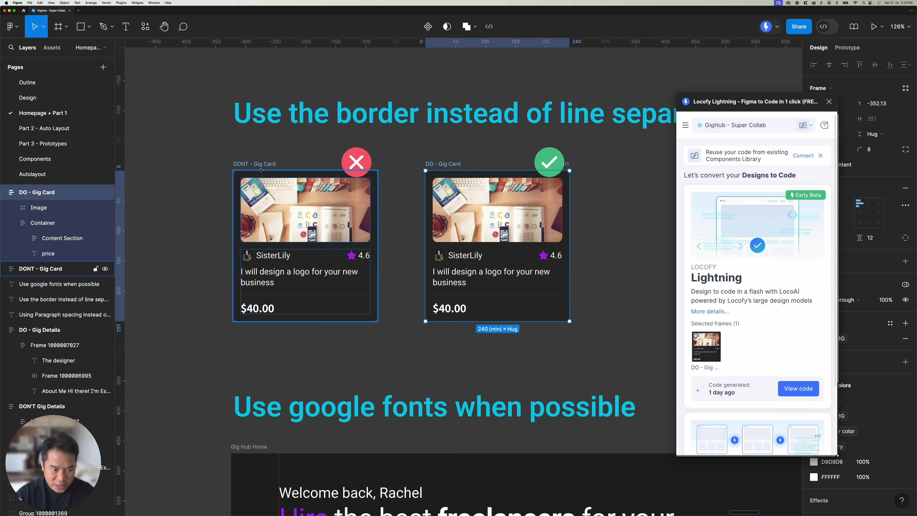
Step: Highlight the heading "Use the border instead of line separator" above the two Gig Cards, then clear the selection
scroll(334, 163, right, 4)
scroll(333, 163, up, 2)
scroll(334, 163, down, 1)
click(333, 162)
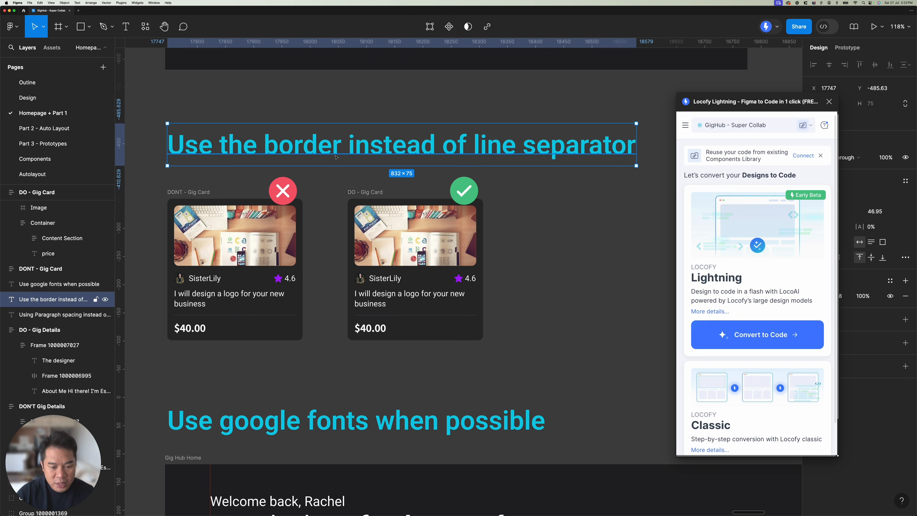
key(Escape)
Step: Select both the DONT - Gig Card and DO - Gig Card frames together to compare them up close
scroll(173, 200, up, 5)
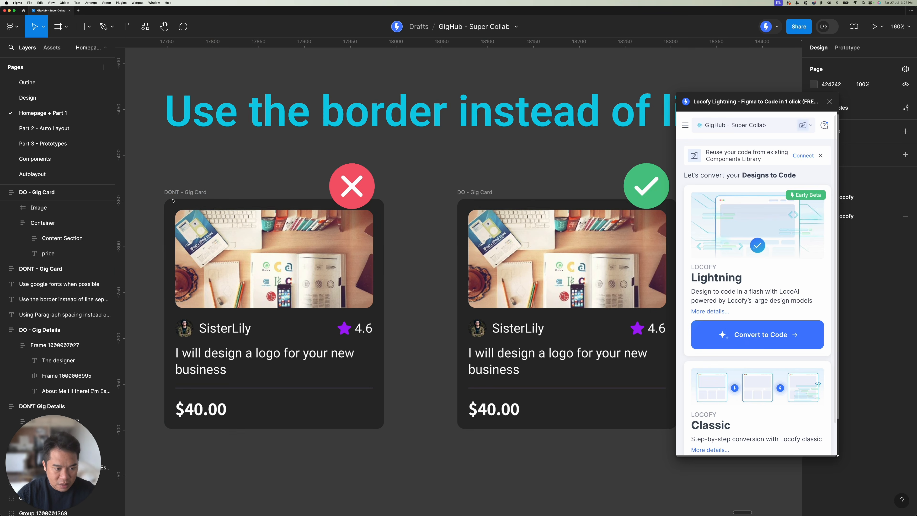
scroll(174, 201, down, 2)
scroll(218, 144, right, 2)
click(185, 136)
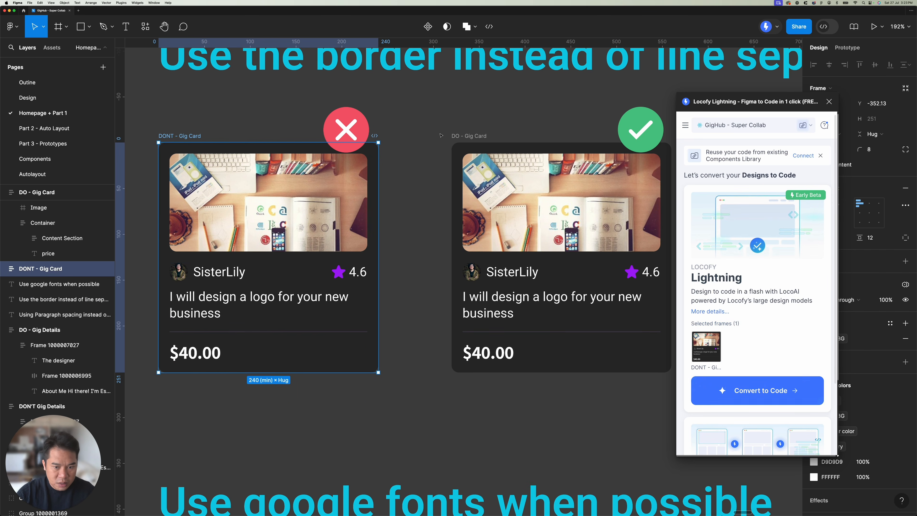
shift+click(462, 136)
scroll(290, 276, down, 2)
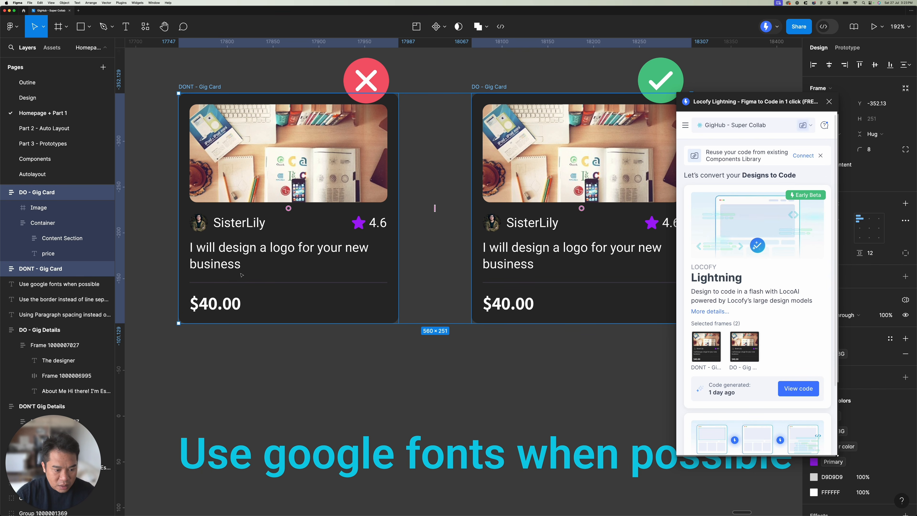
Step: Inspect the separator layer Line 1 above the price in the DONT - Gig Card
click(366, 81)
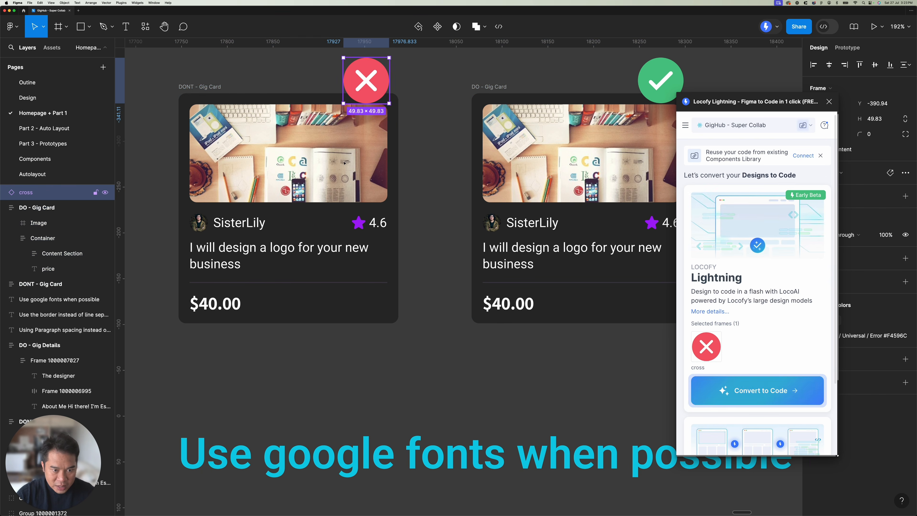
super+click(260, 282)
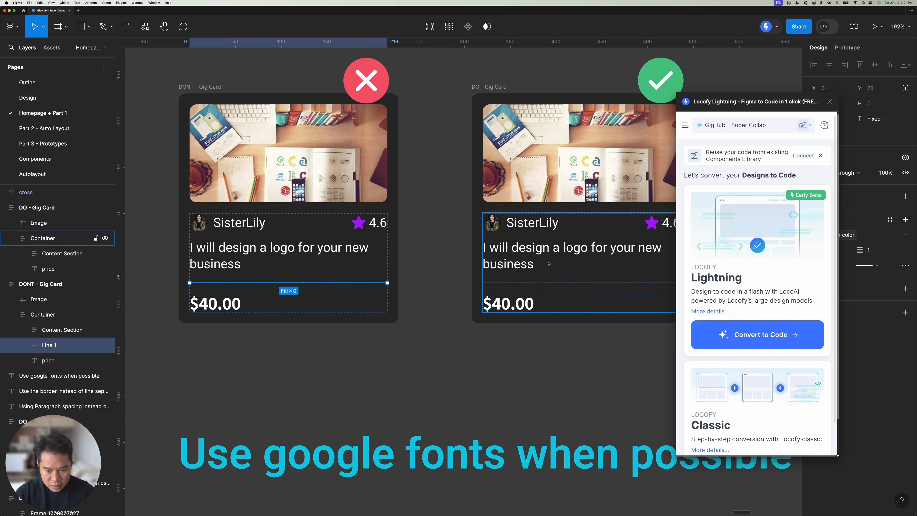
click(421, 173)
drag(422, 174, 403, 173)
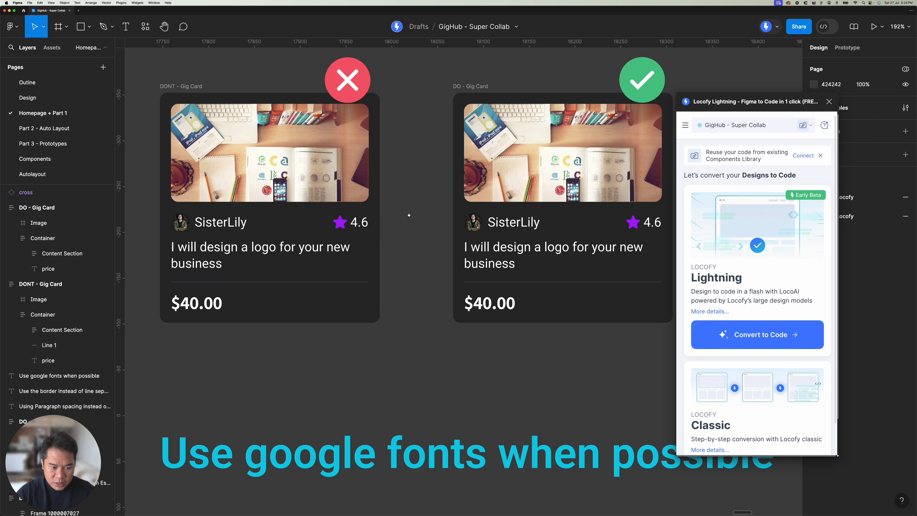
super+click(269, 282)
Step: Select the Content Section inside the DO - Gig Card's Container to inspect its stroke settings, then clear the selection
scroll(383, 277, right, 5)
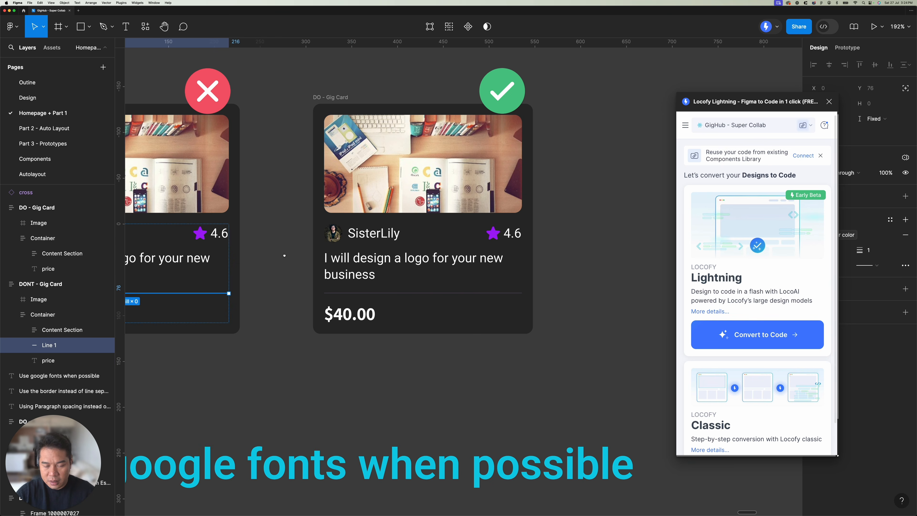
click(365, 283)
double_click(365, 283)
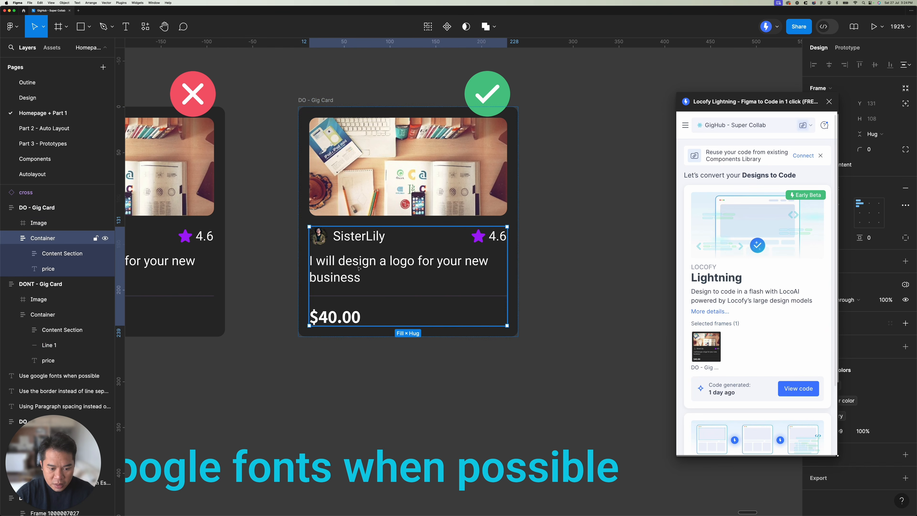
double_click(364, 283)
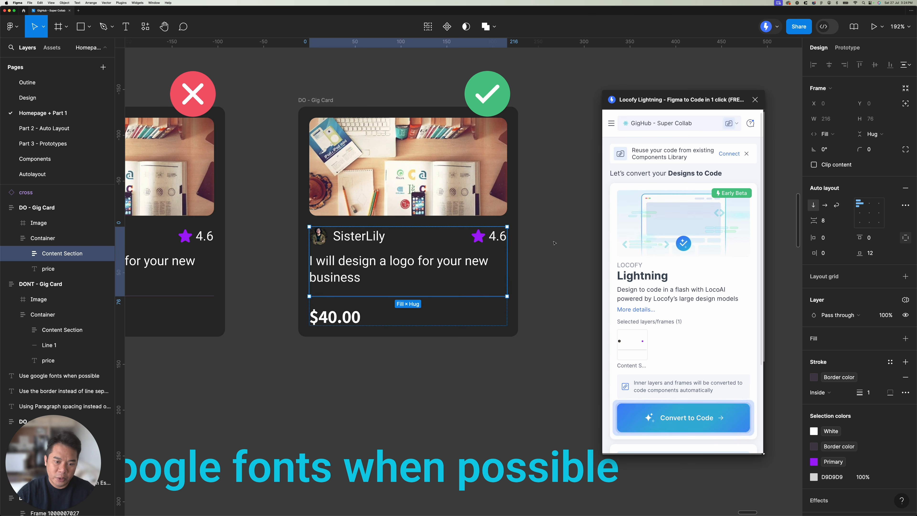
click(573, 223)
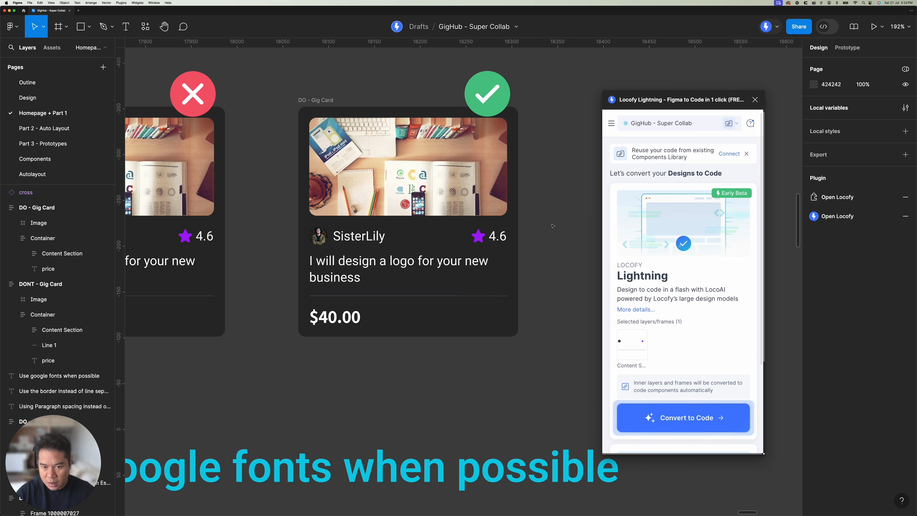
Step: Select the DONT and DO Gig Card frames together and open their generated code in Locofy Lightning
scroll(552, 222, down, 4)
scroll(551, 222, left, 2)
click(363, 137)
shift+click(509, 231)
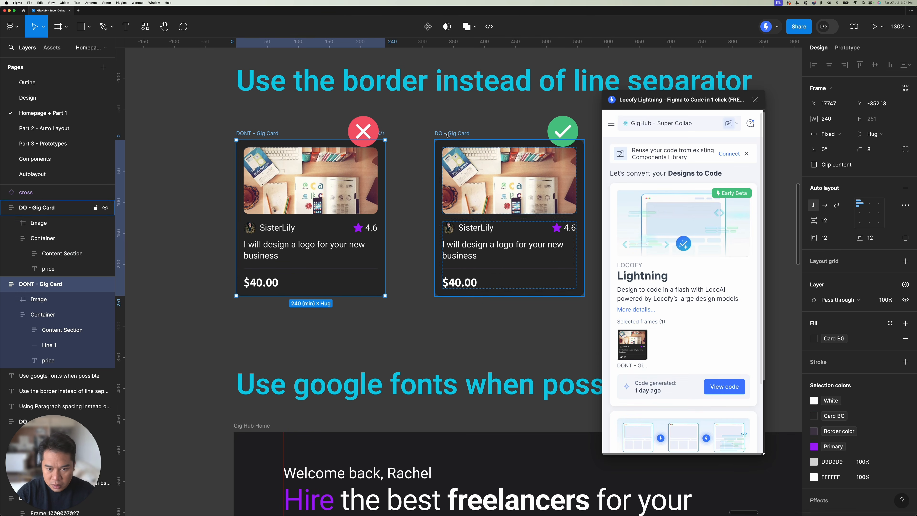
click(720, 383)
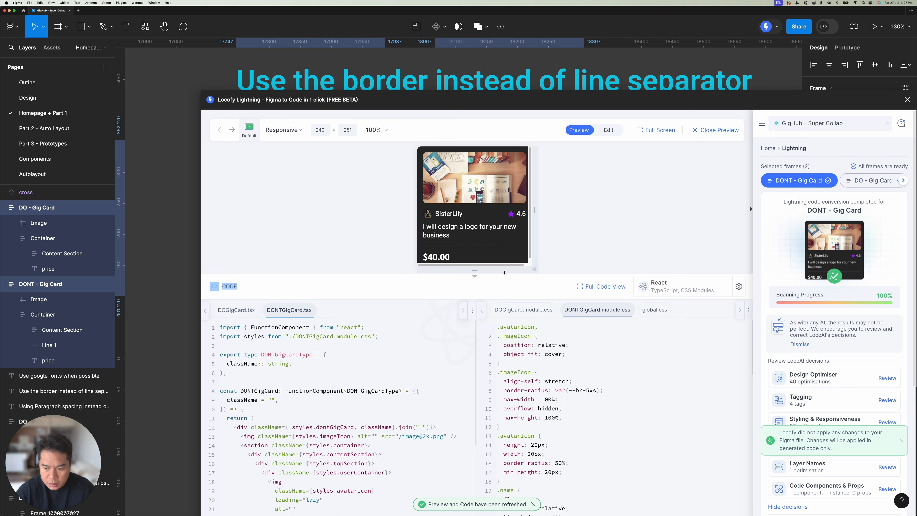
Step: Reposition the code window to give the preview more room and resize the DONT - Gig Card preview to 306 × 332
drag(558, 107, 457, 55)
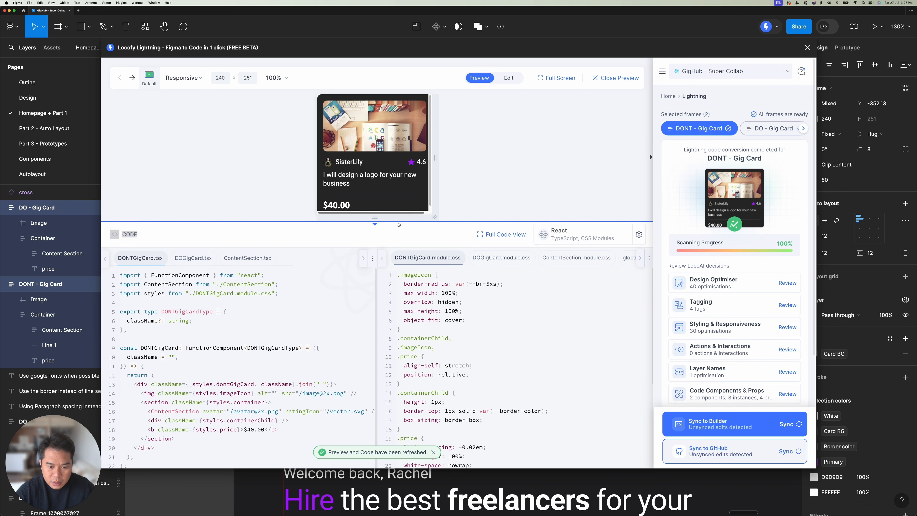
drag(399, 221, 399, 259)
mouse_move(434, 178)
mouse_down()
mouse_move(477, 178)
mouse_move(452, 177)
mouse_up()
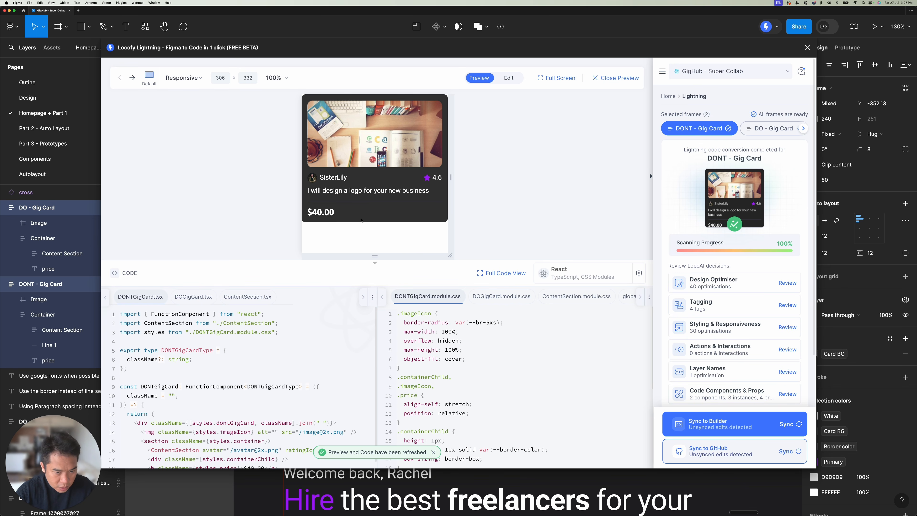
Step: Switch the DONT - Gig Card preview to edit mode and select Line 1 to locate its generated code
click(508, 77)
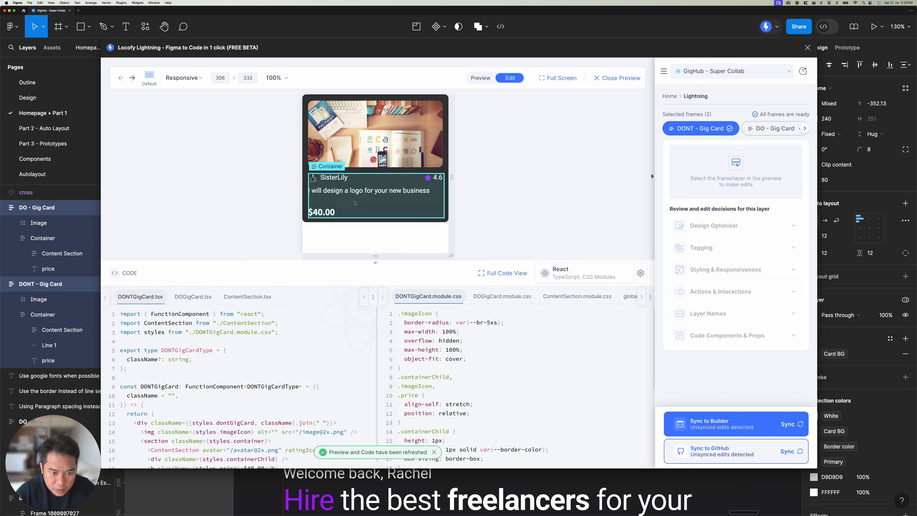
click(379, 201)
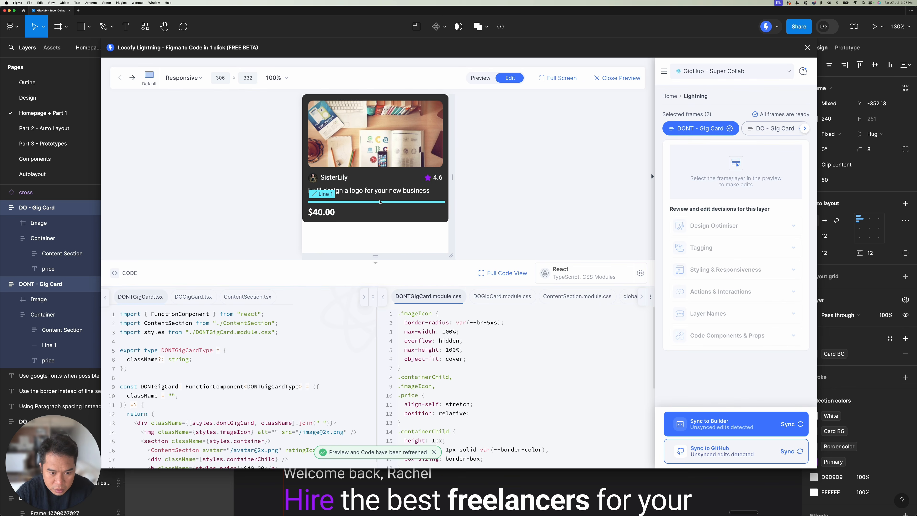
click(378, 209)
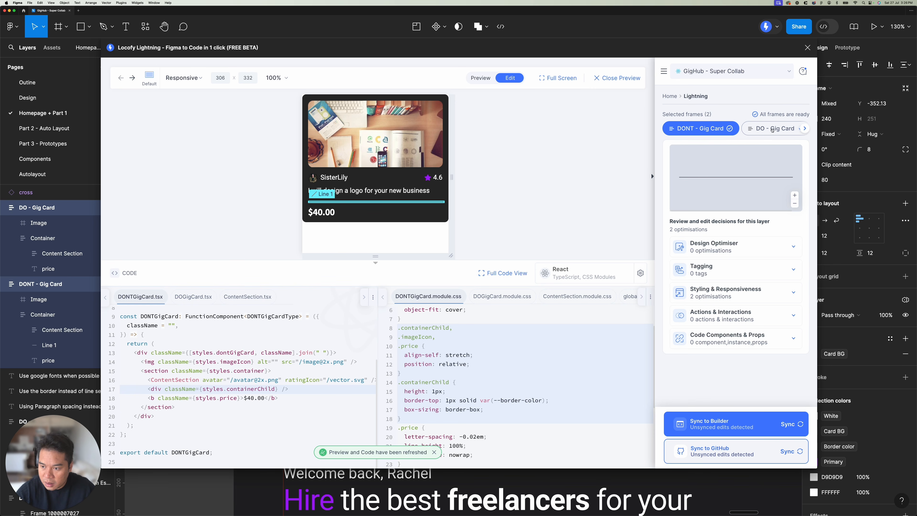
Step: Switch to the DO - Gig Card result, enlarge its preview area and select the ContentSection to locate its code
click(772, 128)
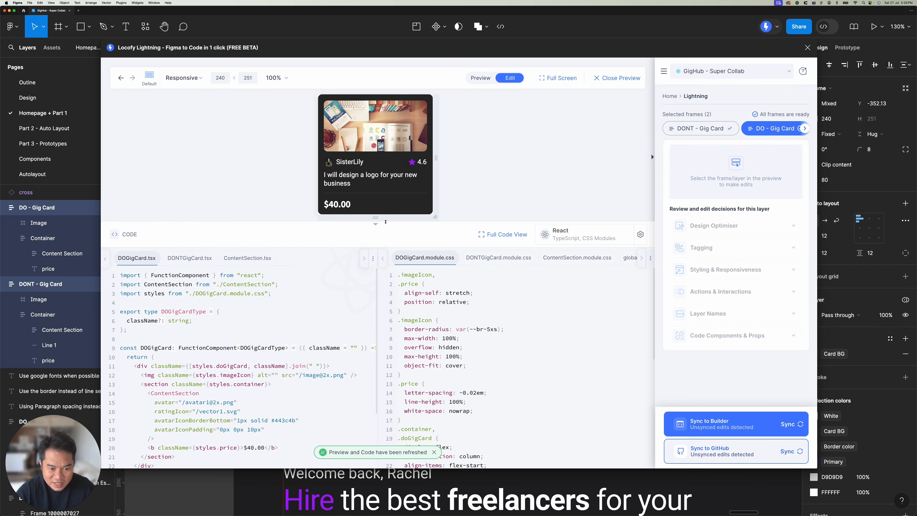
drag(385, 221, 385, 274)
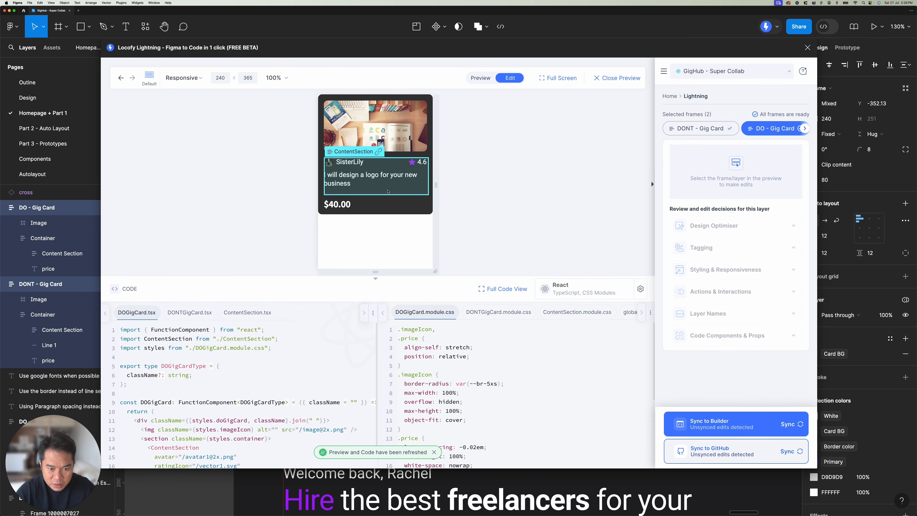
click(387, 191)
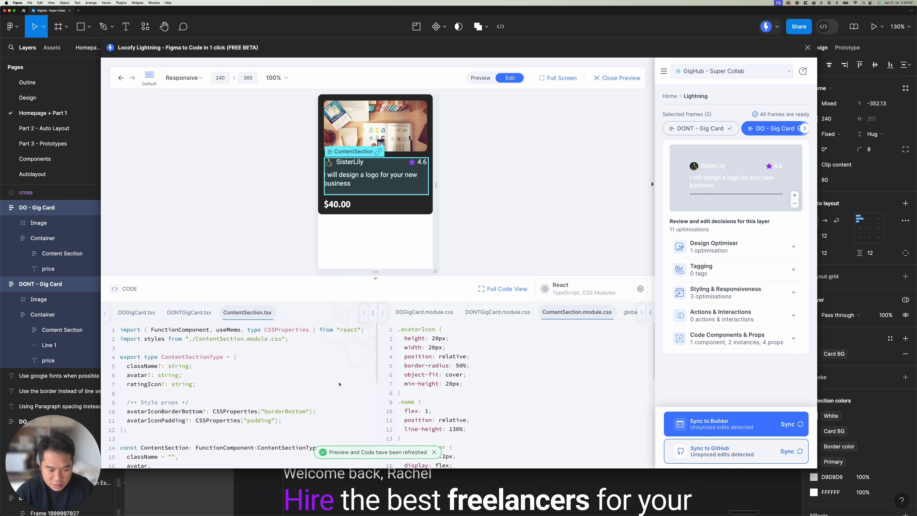
Step: Examine ContentSection.module.css down to the .contentSection rule for the border styling
scroll(285, 330, down, 1)
scroll(479, 377, down, 8)
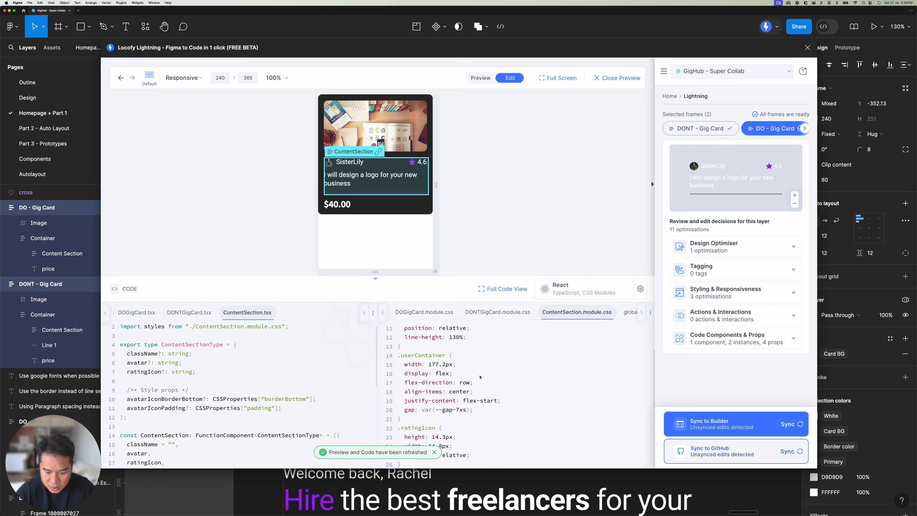
scroll(480, 377, down, 12)
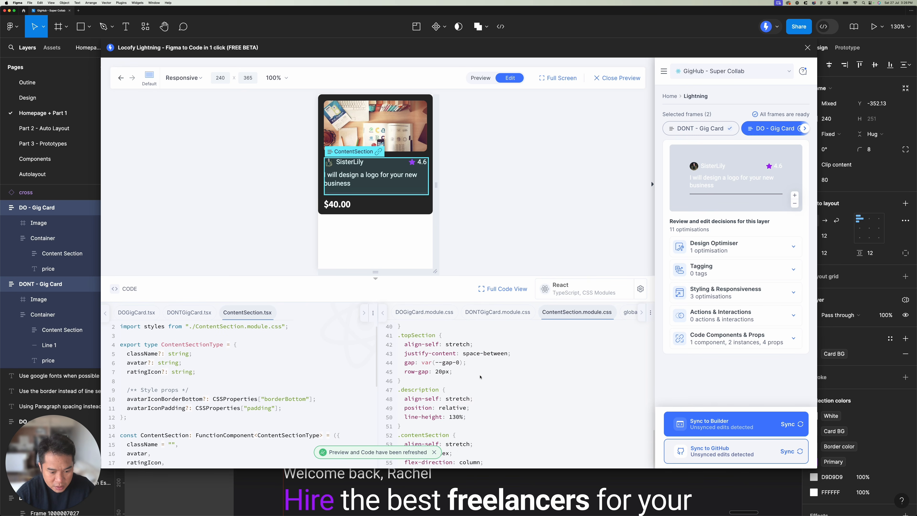
scroll(480, 377, down, 1)
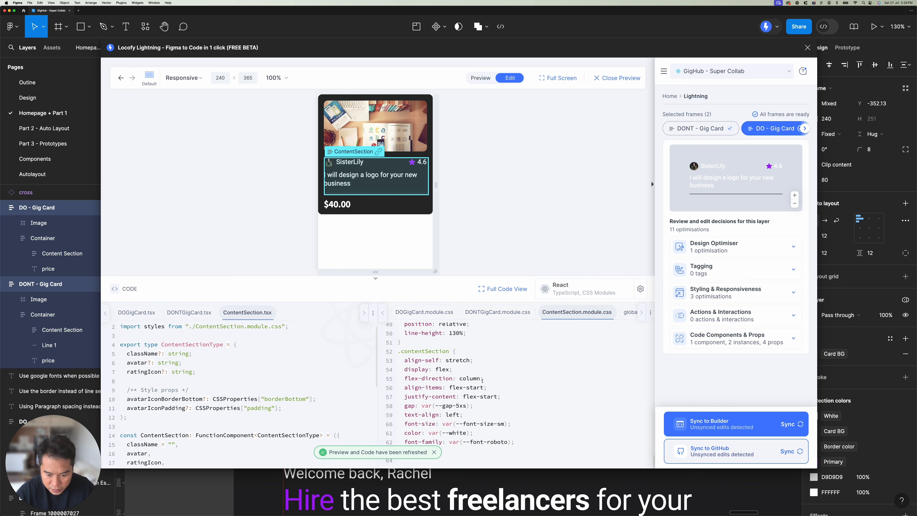
scroll(483, 381, up, 2)
scroll(483, 381, down, 2)
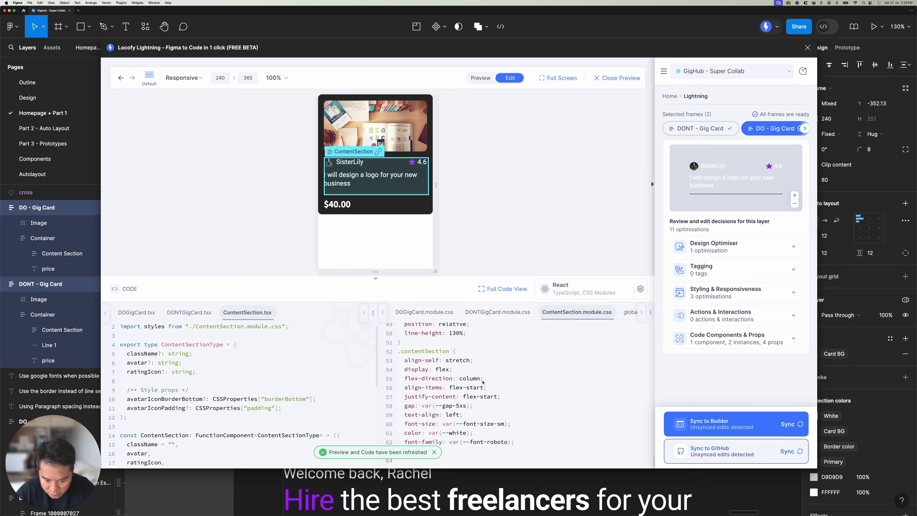
scroll(483, 380, up, 5)
scroll(483, 382, up, 3)
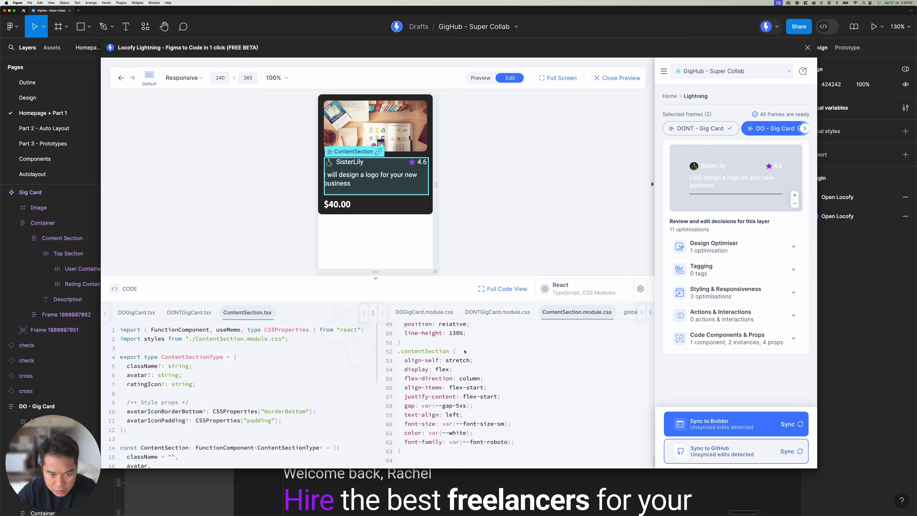
Step: Select the price text in the DO preview and highlight the avatarIconBorderBottom prop in DOGigCard.tsx
click(363, 204)
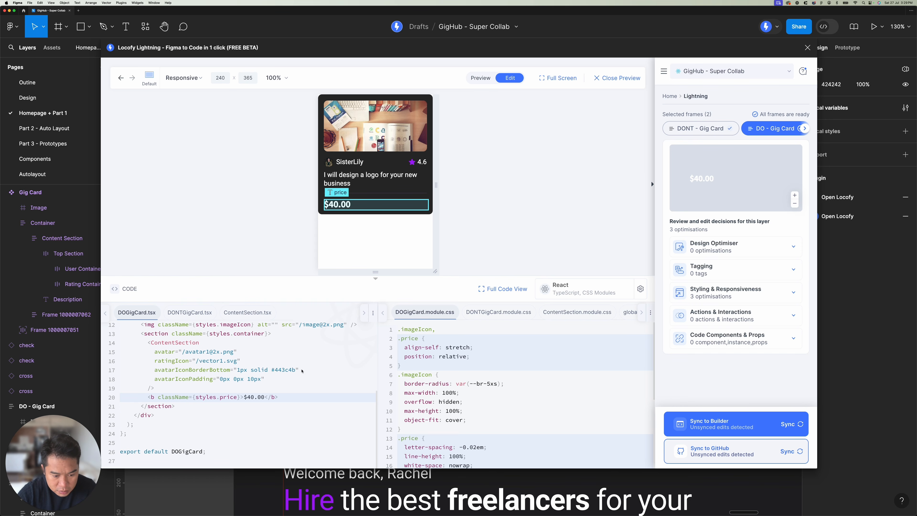
drag(301, 371, 165, 365)
click(169, 354)
click(165, 367)
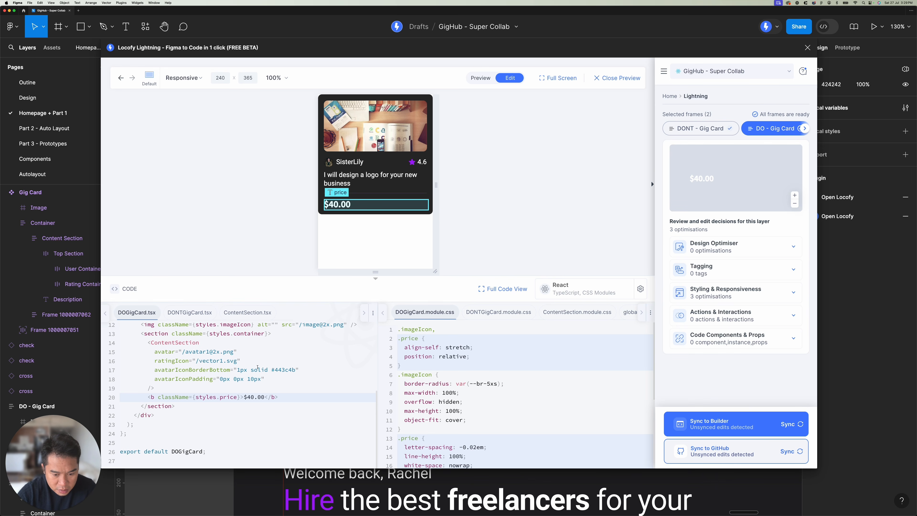
drag(154, 370, 313, 370)
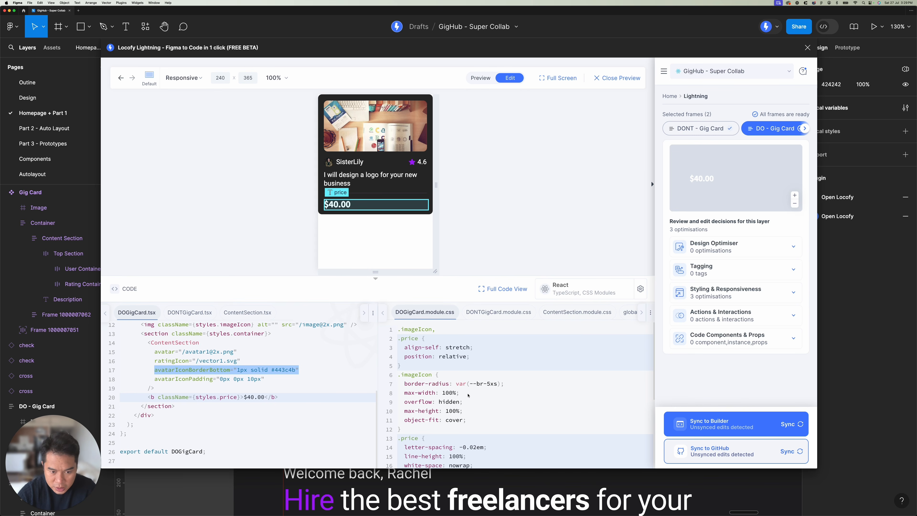
Step: Highlight the avatarIconBorderBottom prop in DOGigCard.tsx once more and move the Locofy Lightning window aside
click(293, 369)
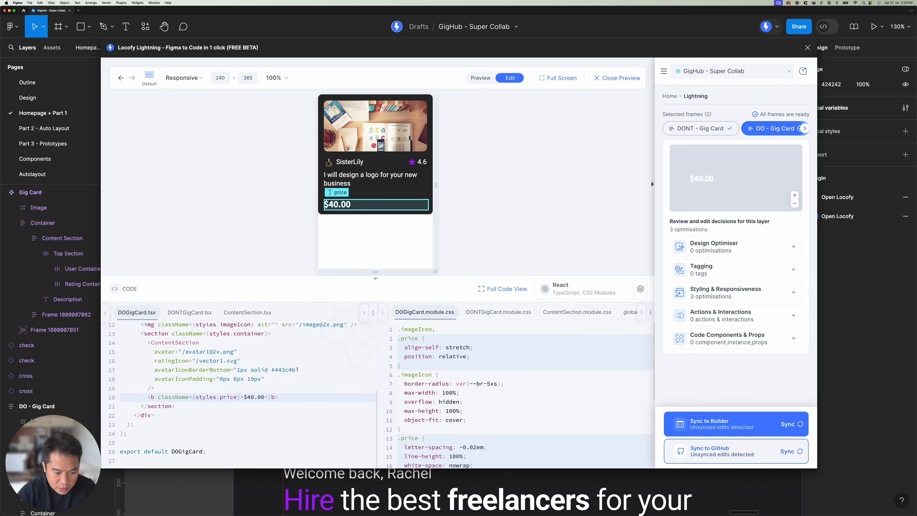
drag(297, 370, 157, 369)
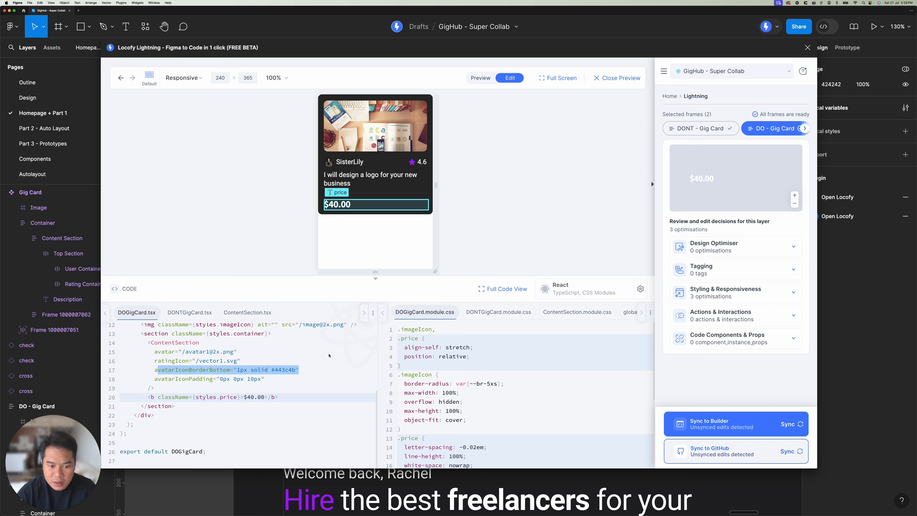
click(329, 355)
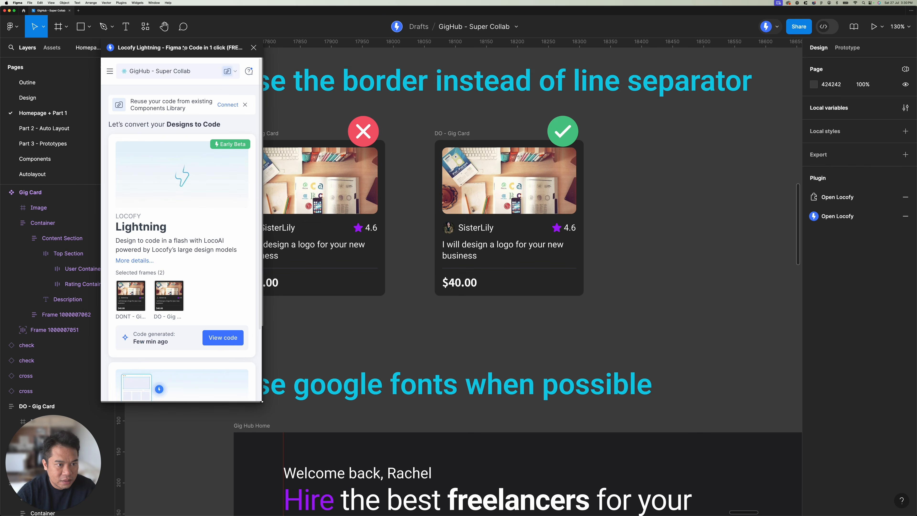
drag(184, 68, 675, 69)
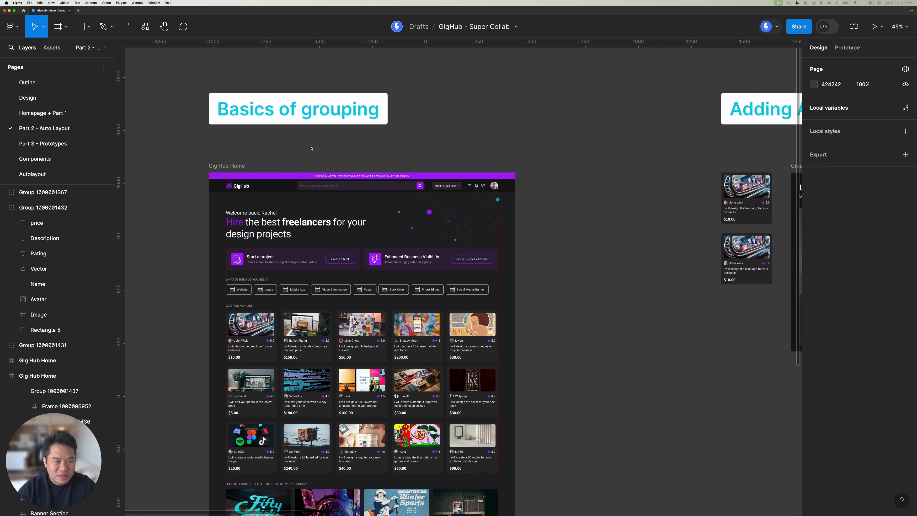
Step: Examine the welcome text and headline layers in the Gig Hub Home hero section under Basics of grouping
click(267, 125)
scroll(269, 123, left, 2)
click(274, 118)
click(308, 131)
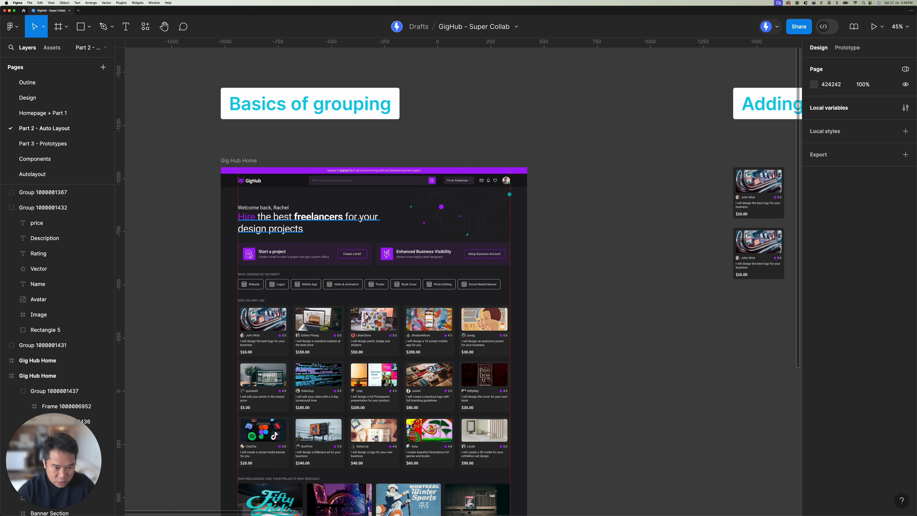
click(343, 224)
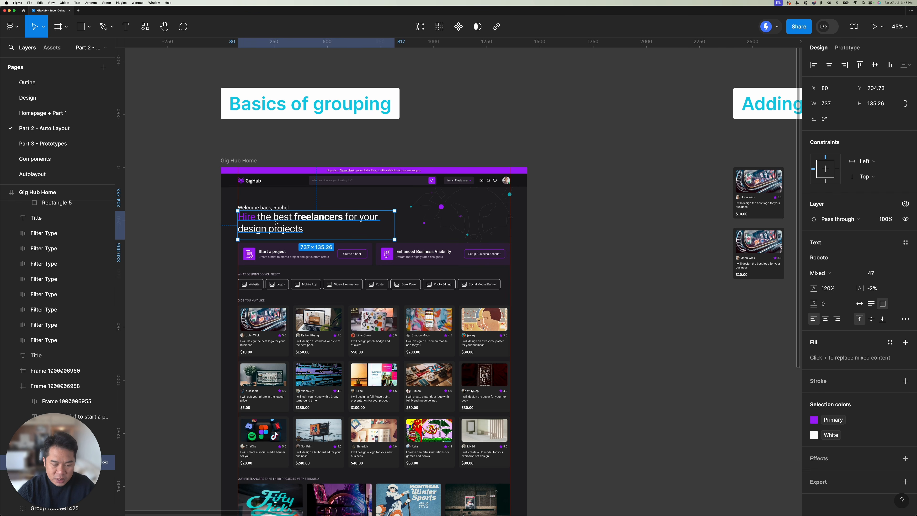
scroll(273, 221, up, 2)
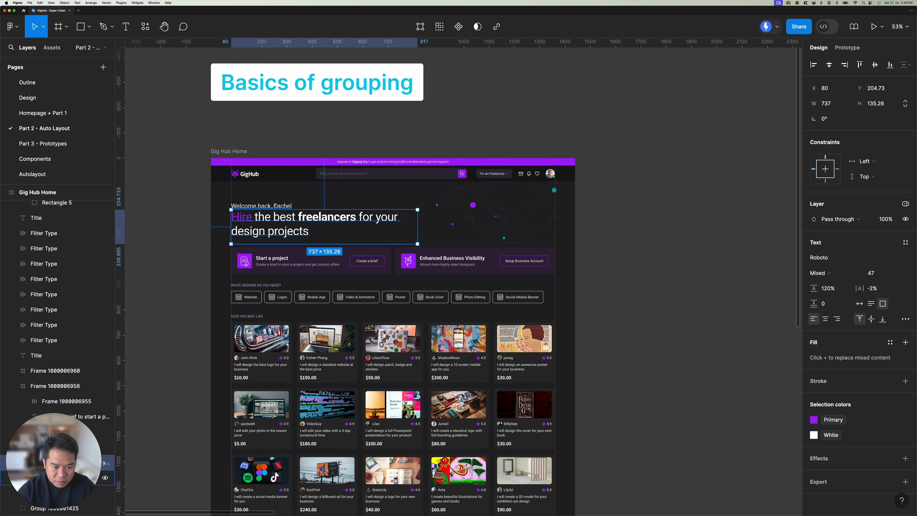
scroll(275, 205, up, 4)
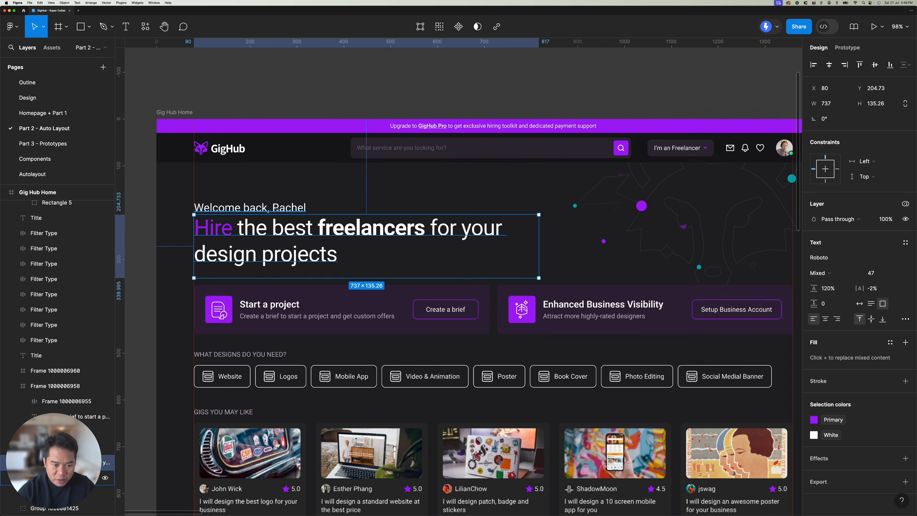
click(434, 238)
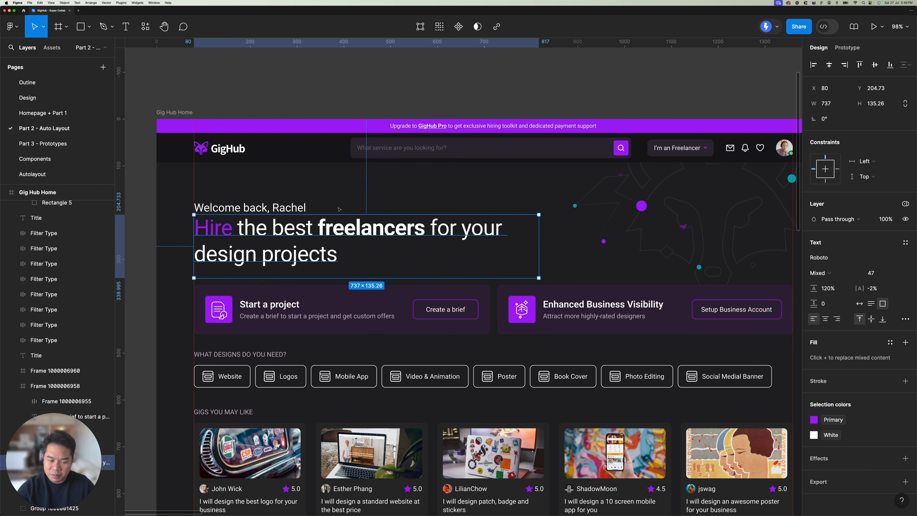
click(291, 209)
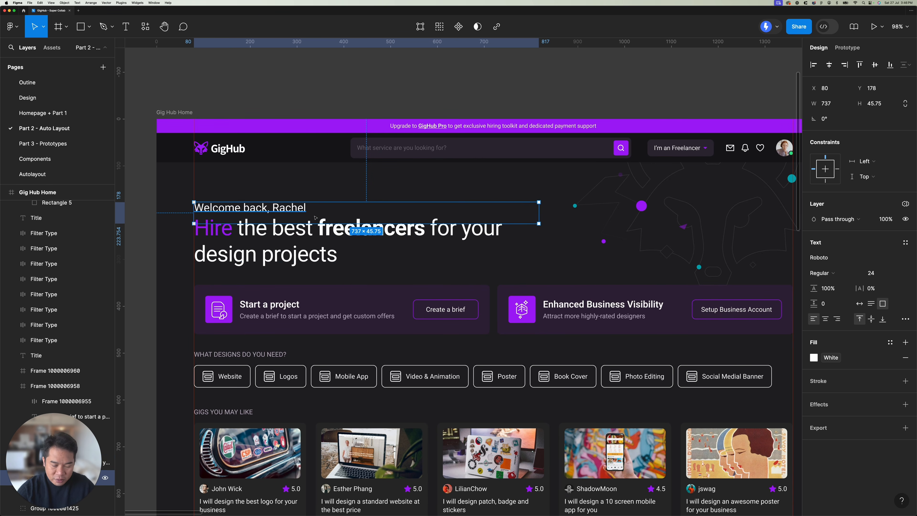
click(361, 243)
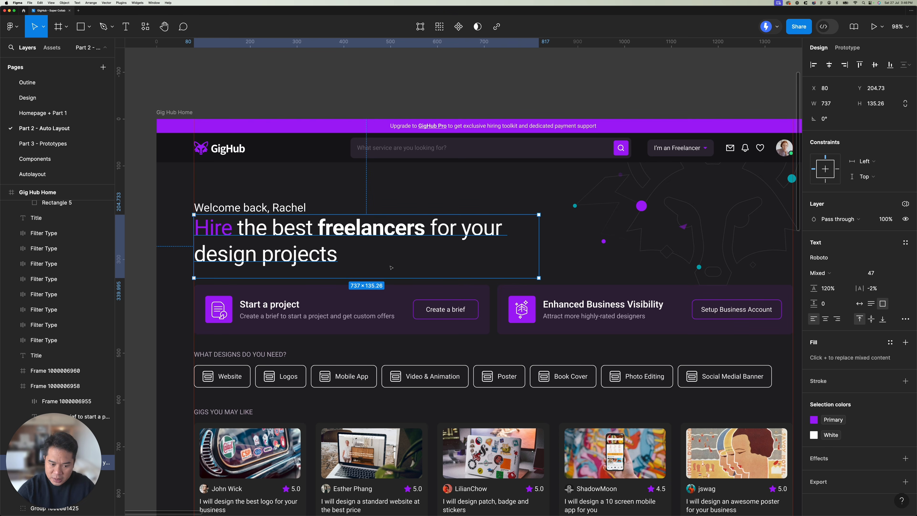
Step: Inspect the Start a project card and its description text, and clear the selection
click(349, 296)
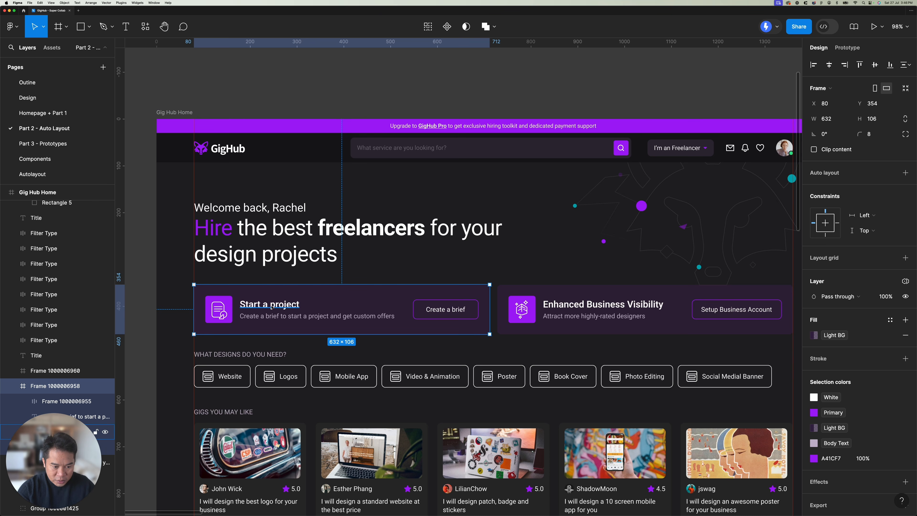
click(294, 310)
click(277, 313)
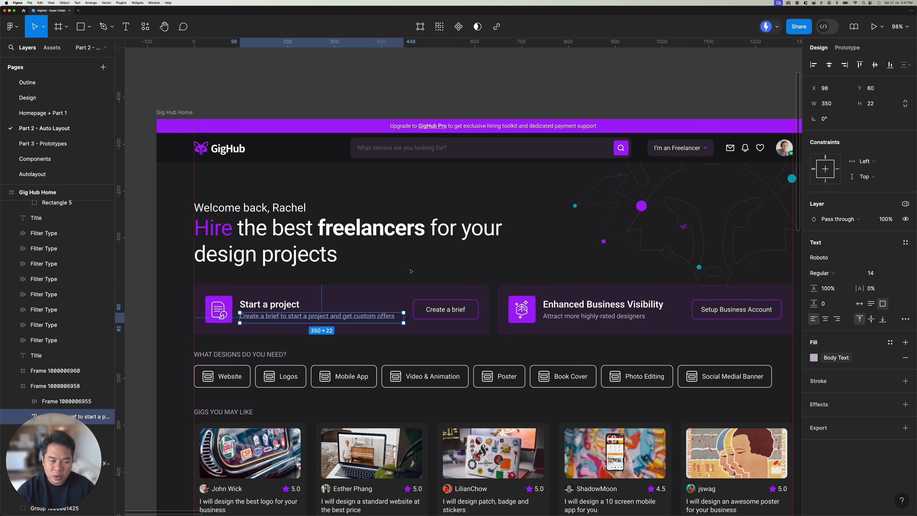
scroll(411, 271, down, 4)
click(499, 134)
drag(501, 119, 479, 97)
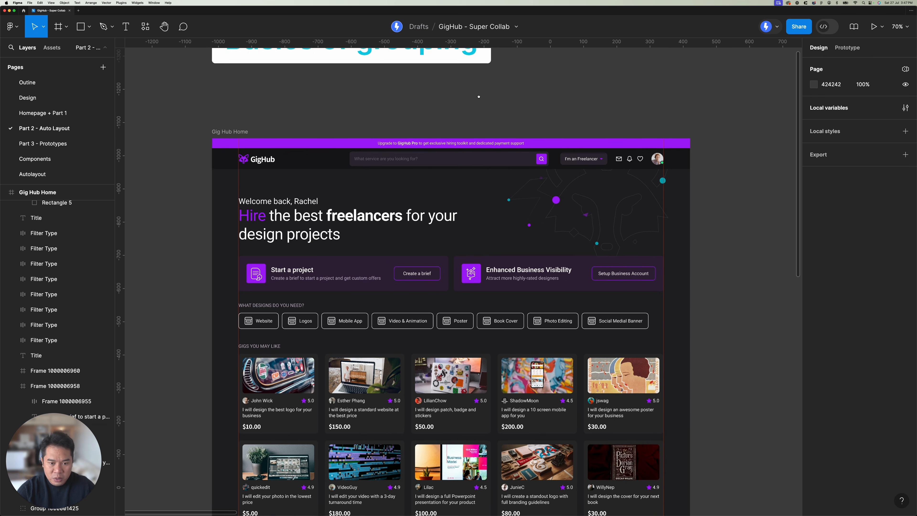
Step: Duplicate the first gig card under Gigs You May Like onto the empty canvas left of the Gig Hub Home frame
scroll(479, 96, down, 2)
scroll(478, 97, right, 2)
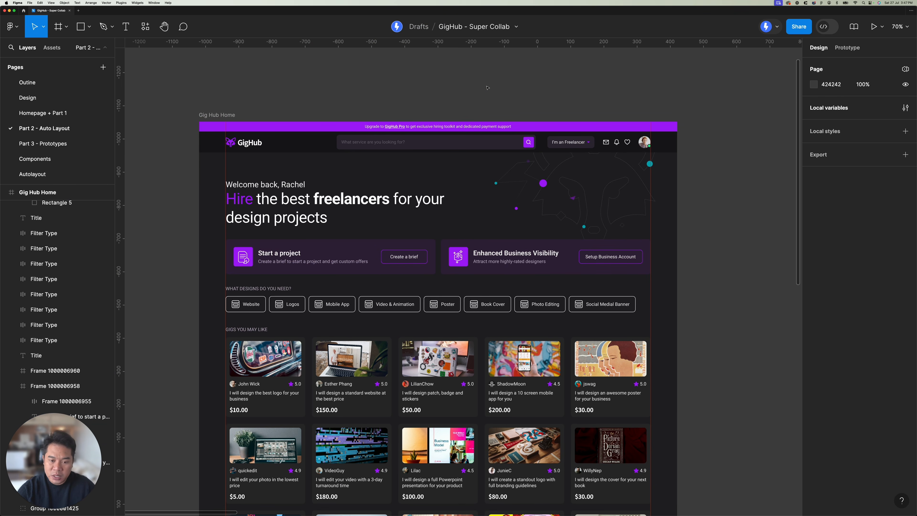
scroll(487, 88, down, 6)
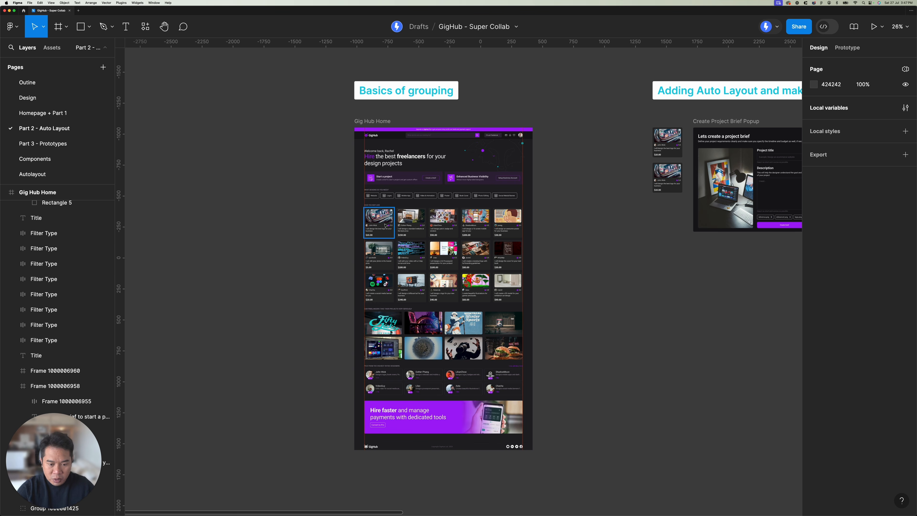
scroll(371, 229, up, 5)
click(371, 229)
scroll(371, 229, left, 4)
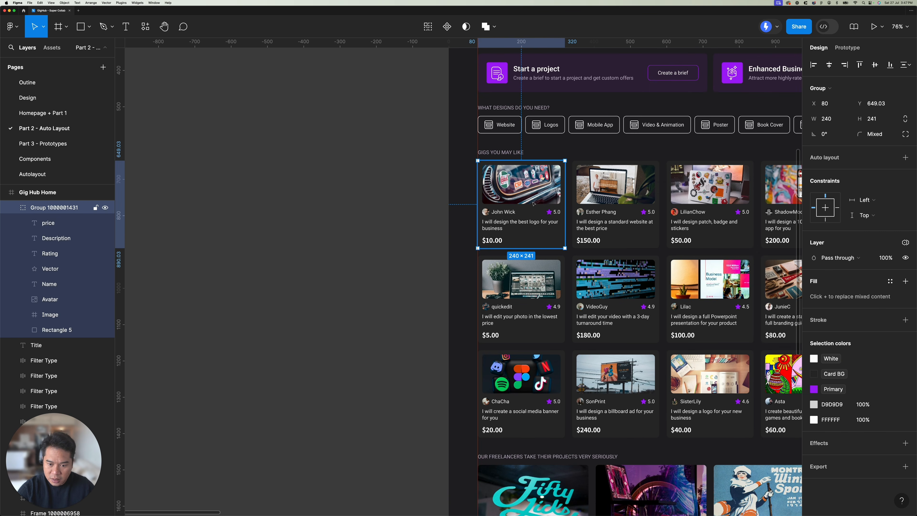
drag(533, 206, 366, 206)
scroll(343, 209, right, 4)
scroll(343, 210, up, 1)
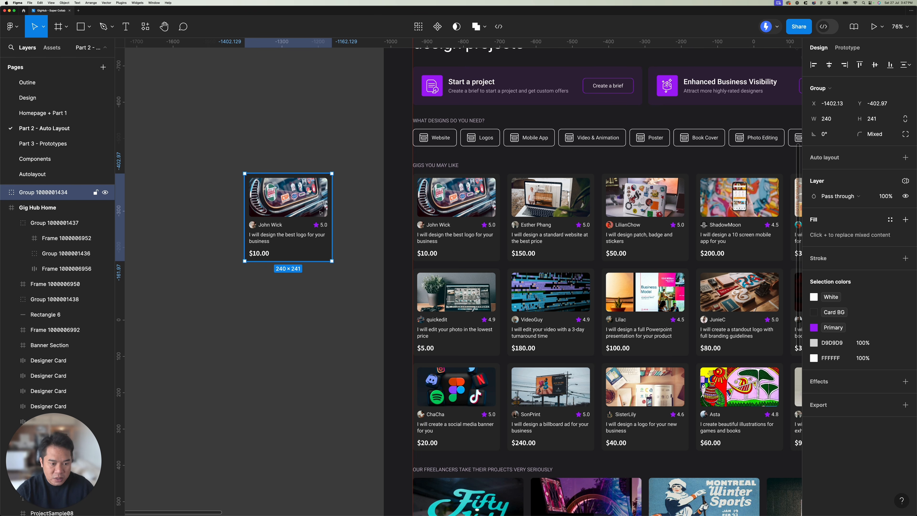
key(Escape)
Step: Inspect the layers inside the copied gig card, selecting its Image frame
scroll(234, 205, up, 5)
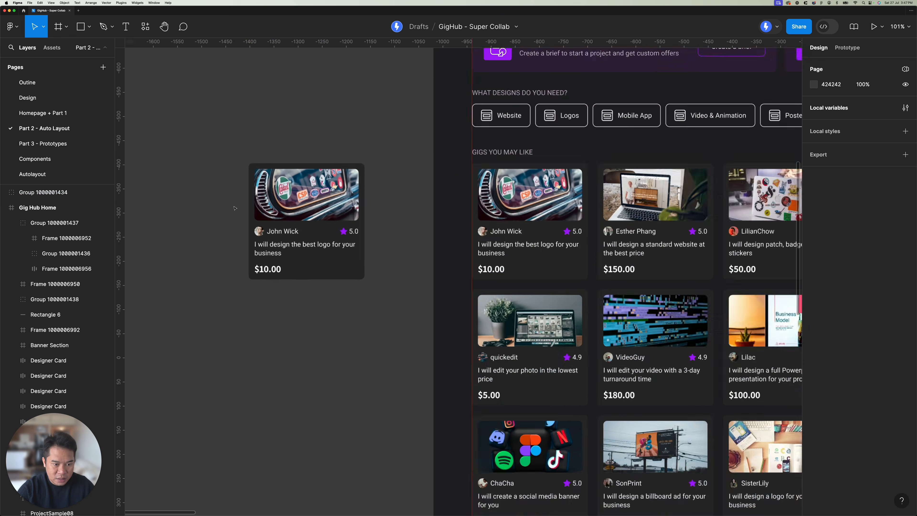
click(337, 190)
scroll(336, 190, up, 3)
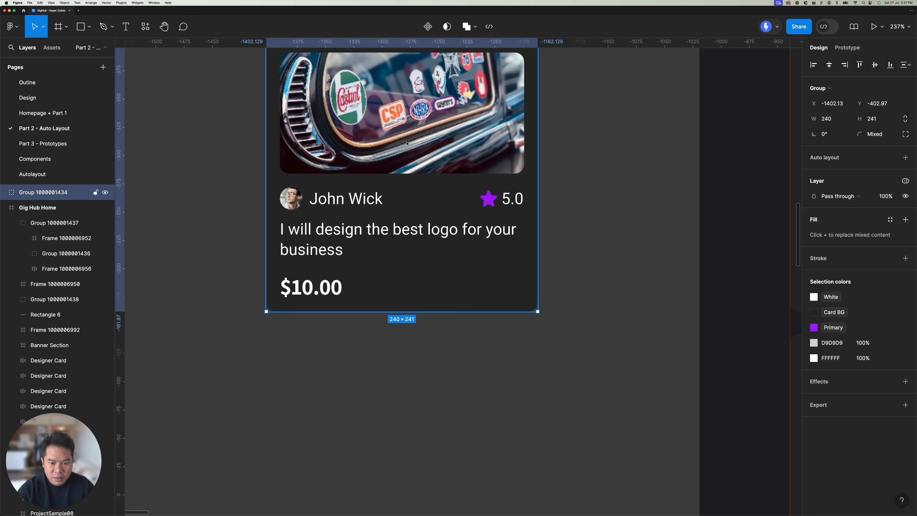
double_click(406, 141)
scroll(406, 141, up, 5)
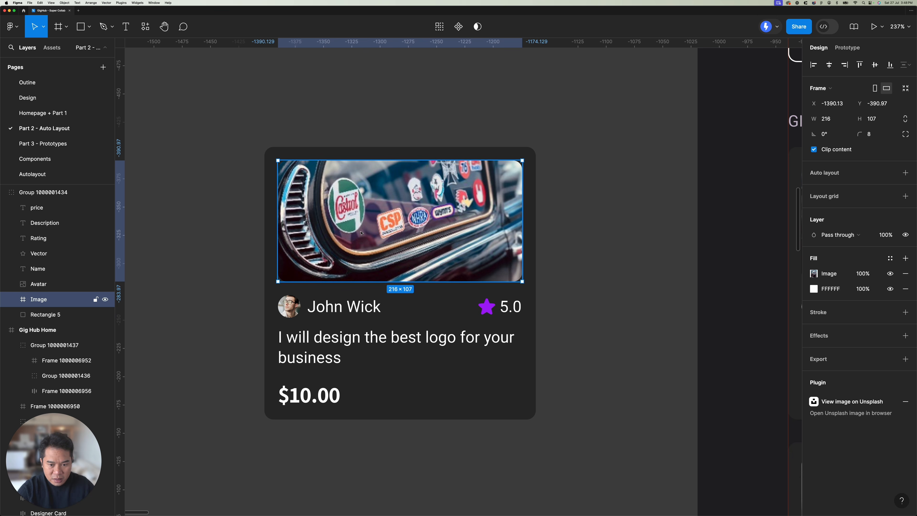
scroll(361, 233, down, 3)
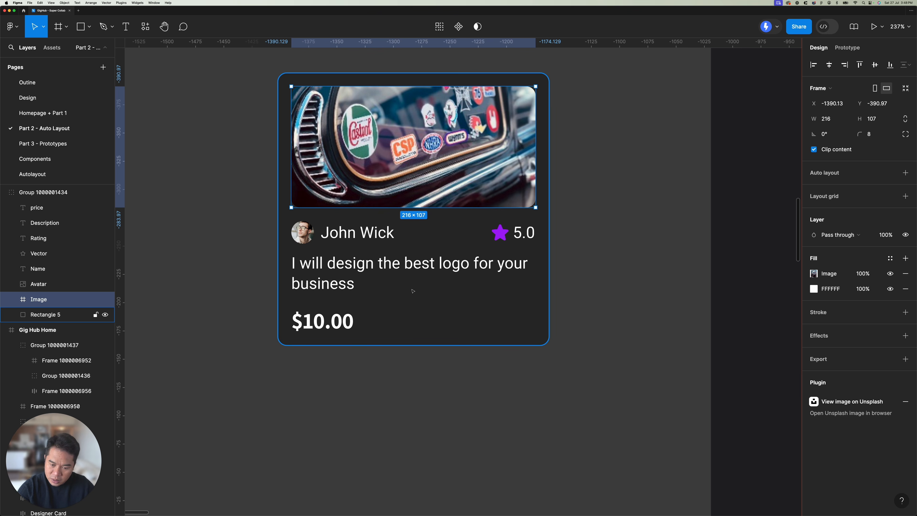
Step: Set the copied gig card's Name text to auto width so its box fits the text
click(336, 232)
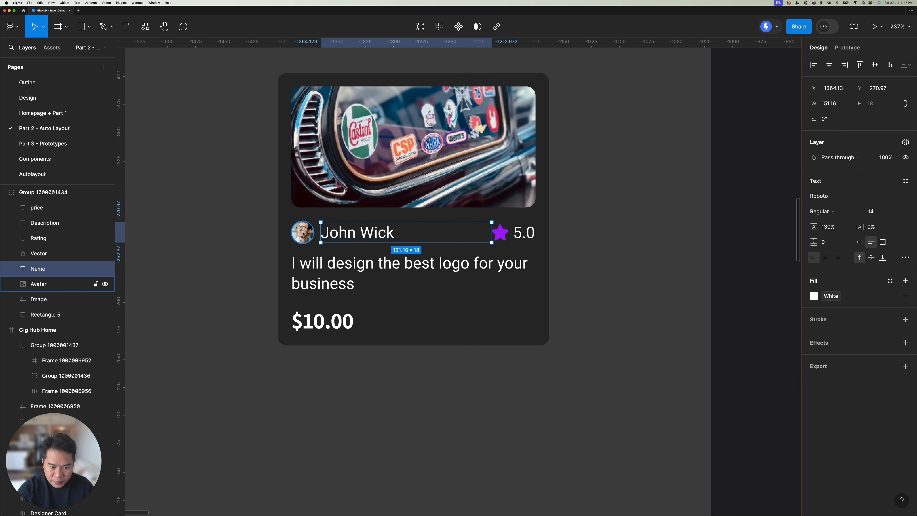
shift+click(303, 234)
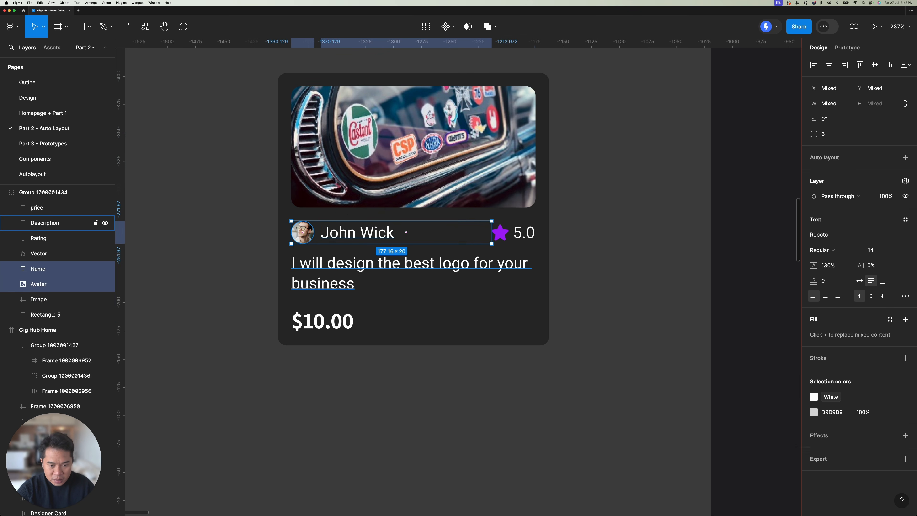
click(362, 247)
click(364, 236)
click(859, 242)
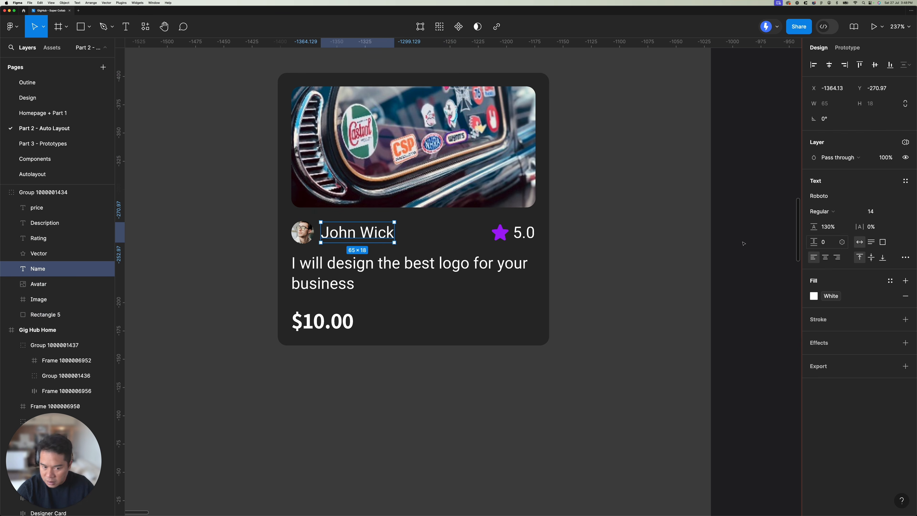
Step: Wrap the copied card's Avatar and Name layers together in a frame
shift+click(305, 239)
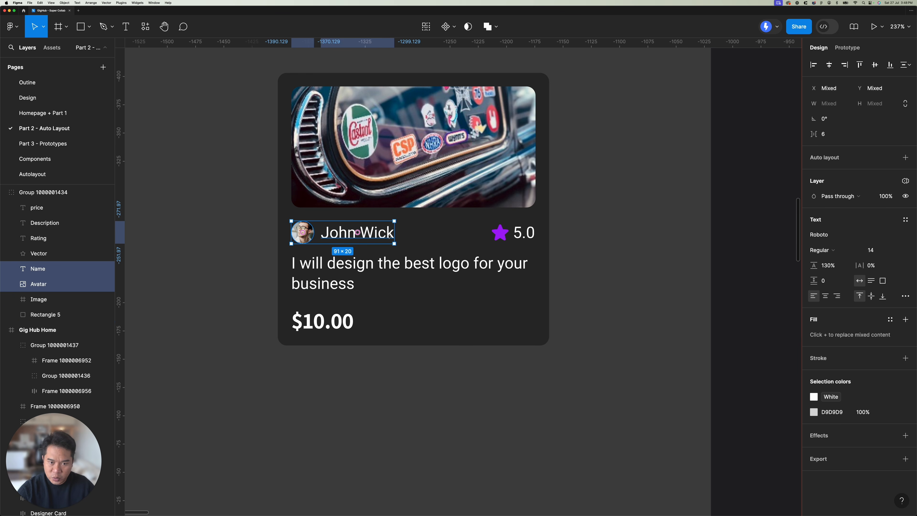
right_click(384, 236)
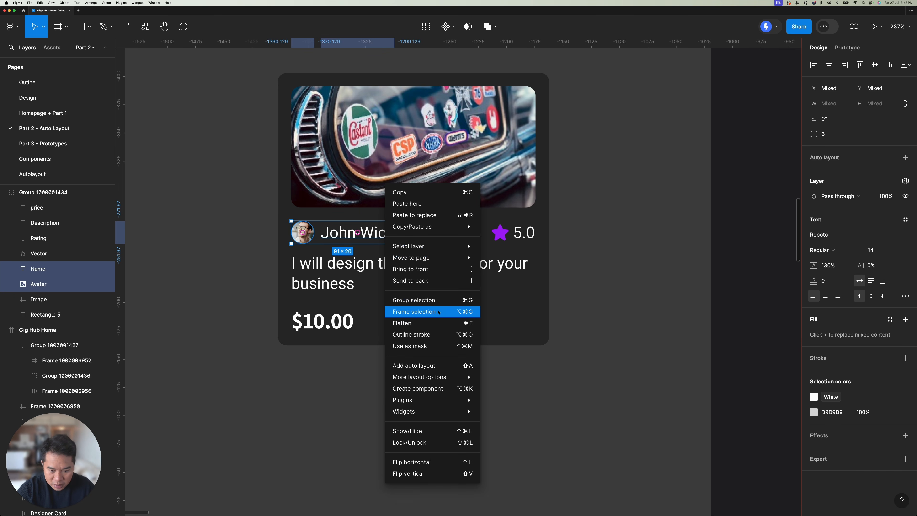
click(415, 310)
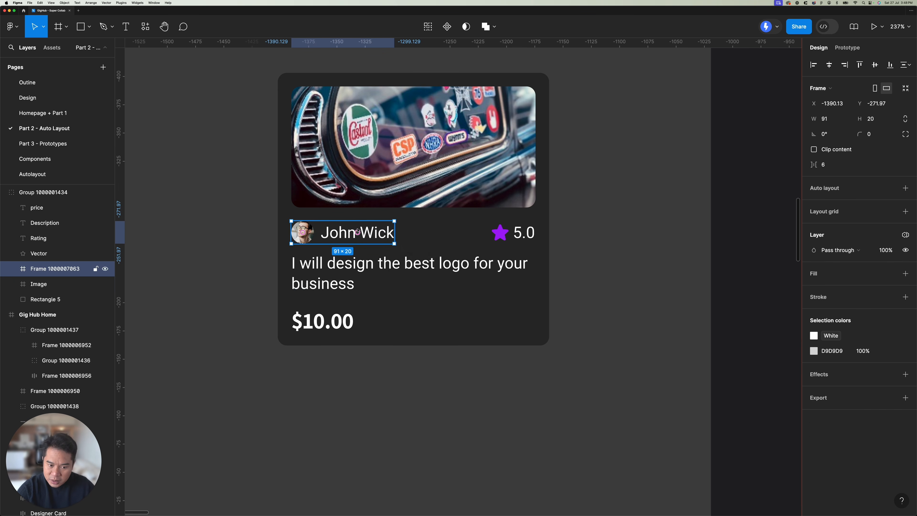
Step: Wrap the copied card's star vector and Rating text together in a frame
click(523, 233)
shift+click(500, 233)
right_click(505, 233)
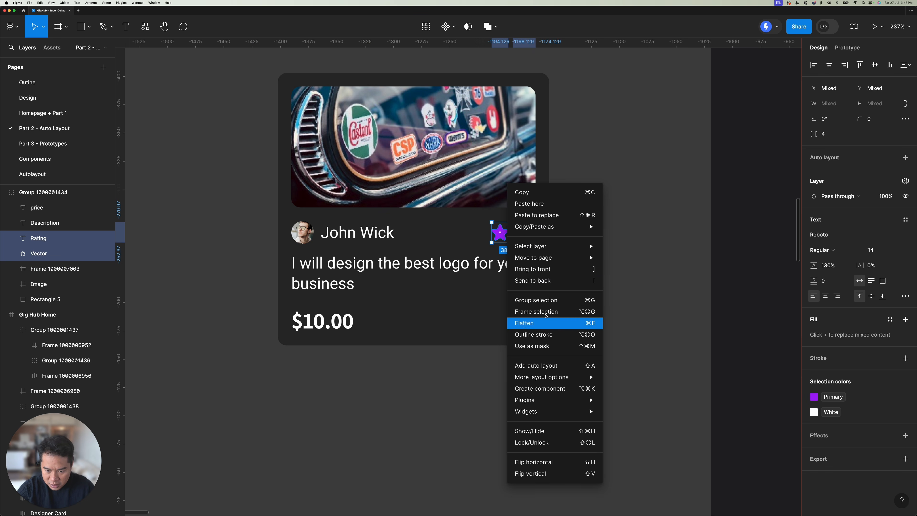
click(533, 311)
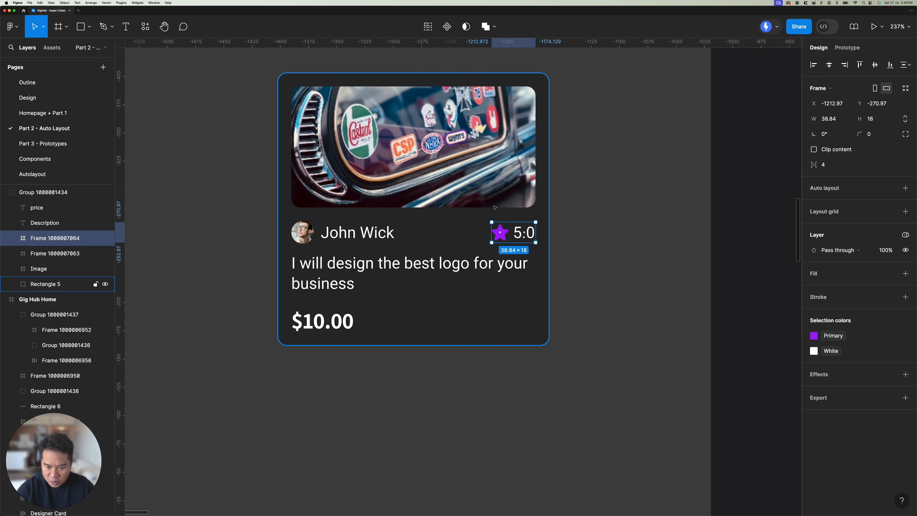
Step: Wrap the avatar-name frame and the star-rating frame in one parent frame
shift+click(362, 236)
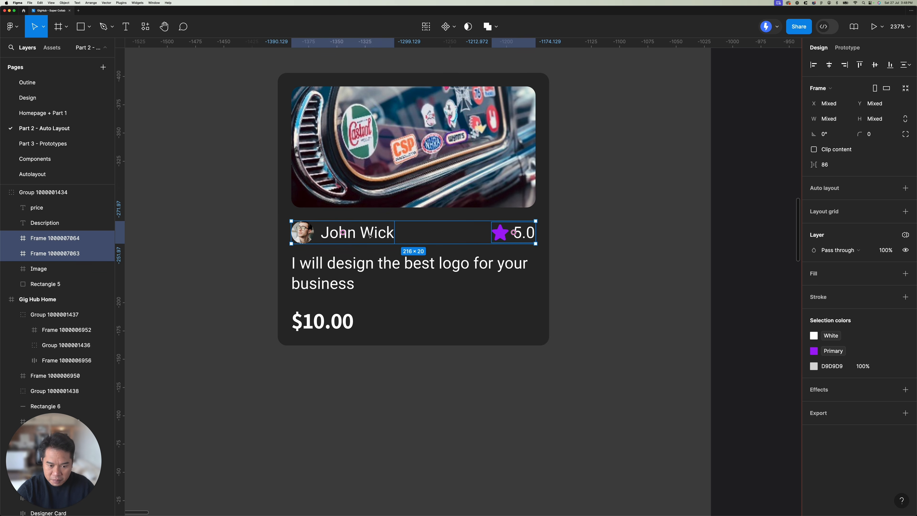
right_click(369, 235)
click(404, 301)
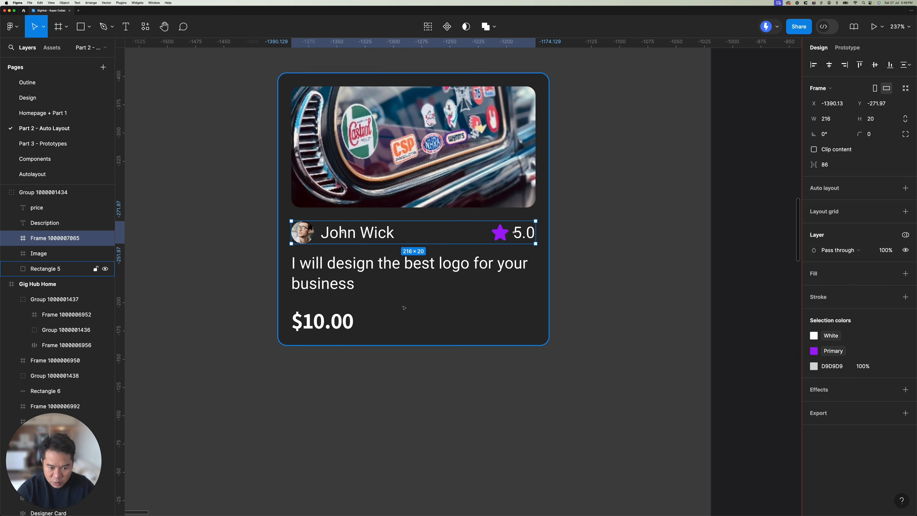
Step: Wrap the copied card's Description text and the avatar-rating row frame together in a frame
click(390, 274)
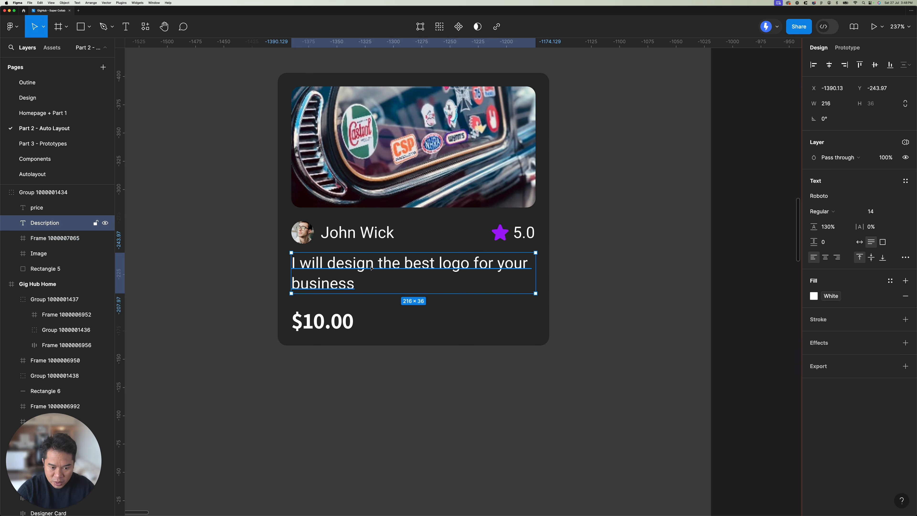
click(376, 226)
shift+click(363, 281)
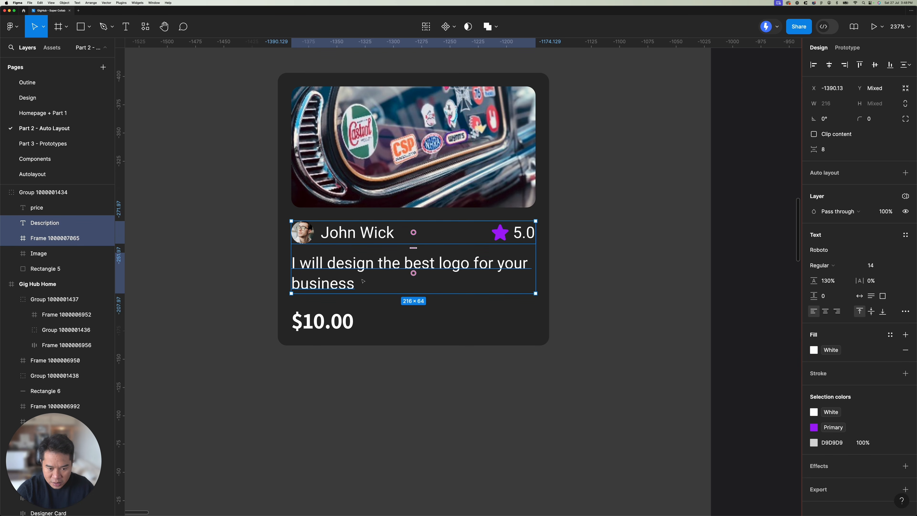
click(368, 256)
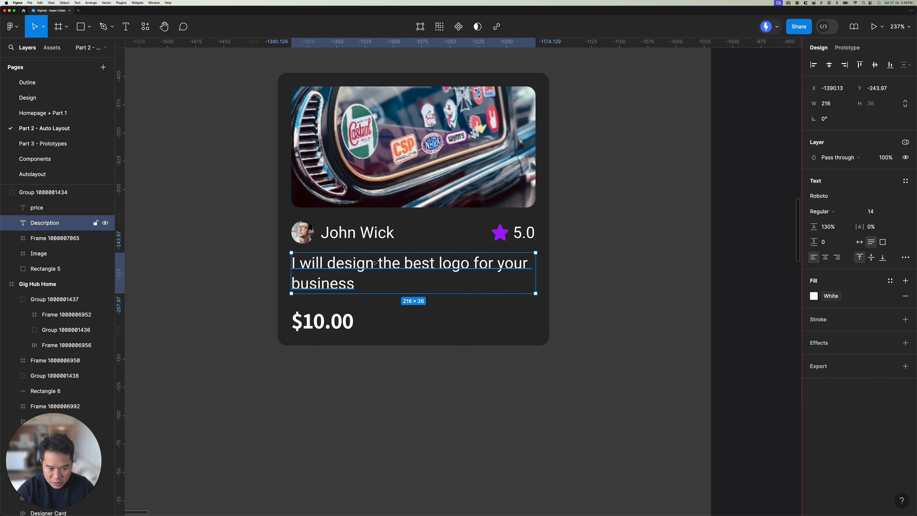
shift+click(370, 239)
right_click(383, 249)
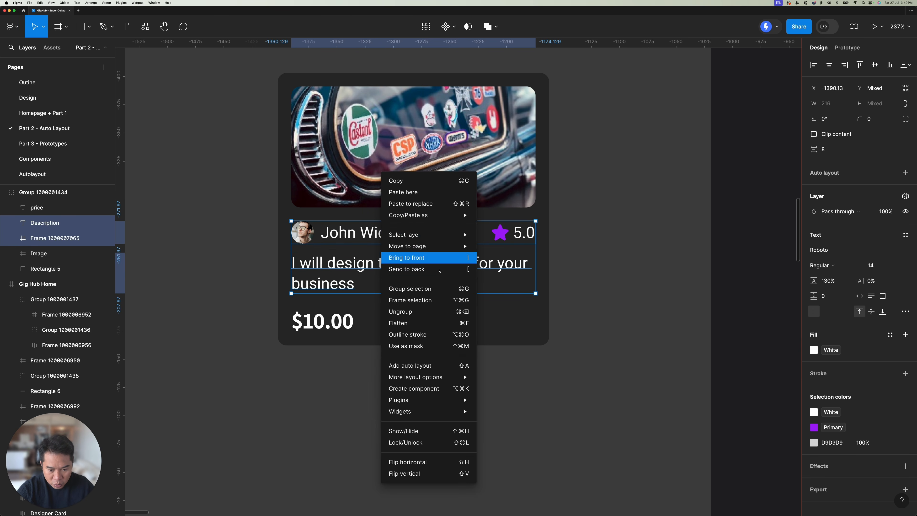
click(418, 302)
Step: Measure the card's spacing from the Description text to the avatar-rating row and around the price text
click(325, 321)
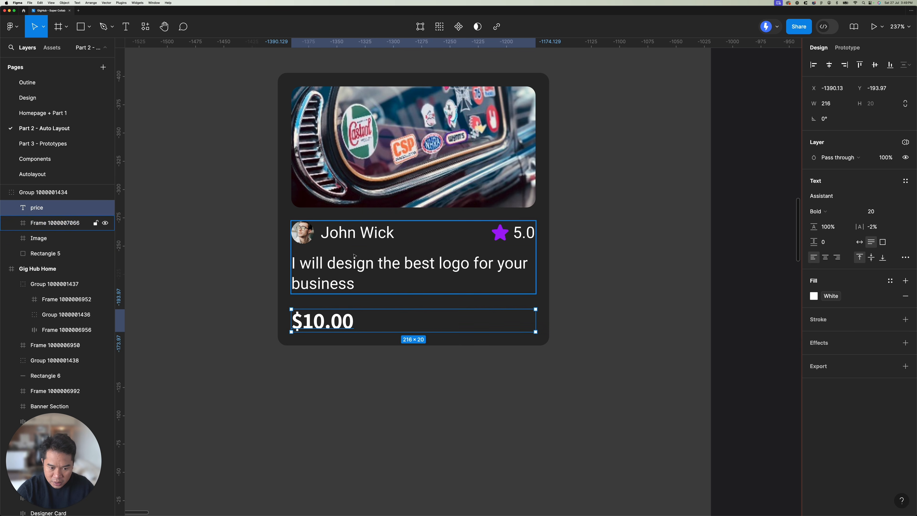
click(350, 265)
key(alt)
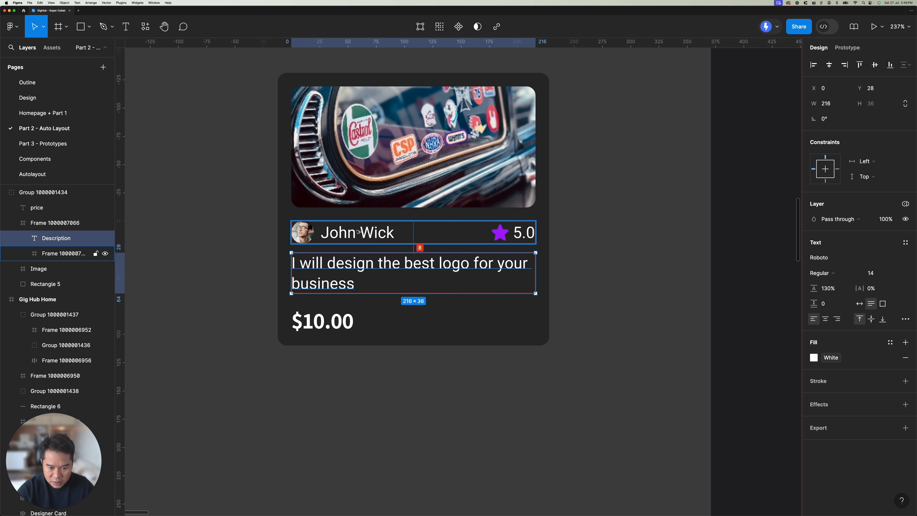
click(330, 321)
key(alt)
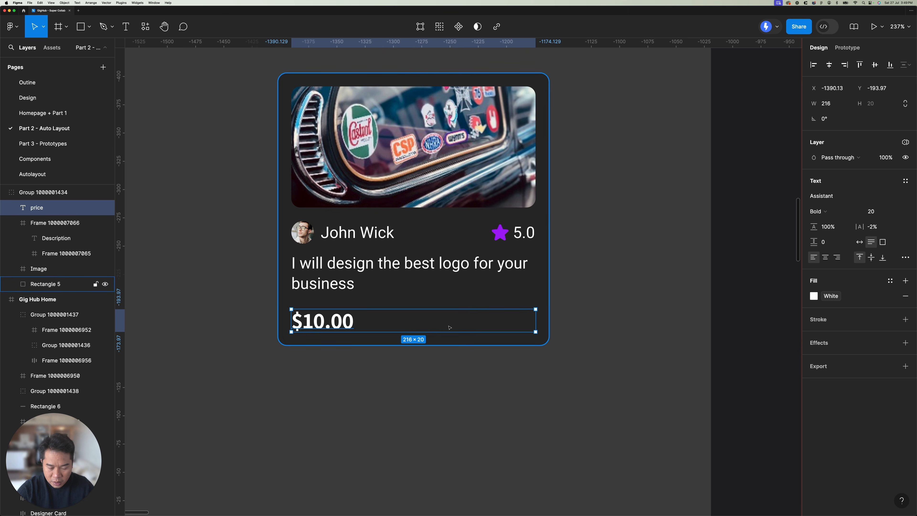
Step: Wrap the copied card's price text and the frame holding the description and avatar-rating row in one parent frame
click(361, 238)
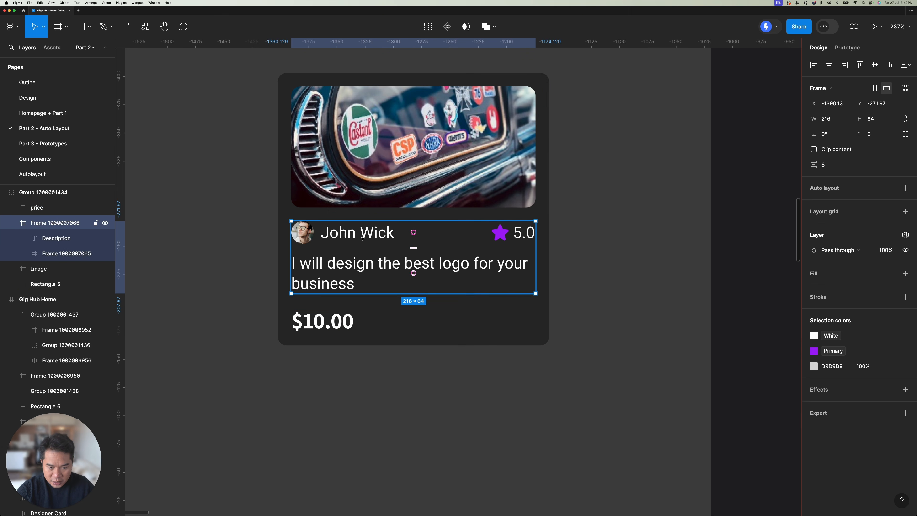
click(322, 320)
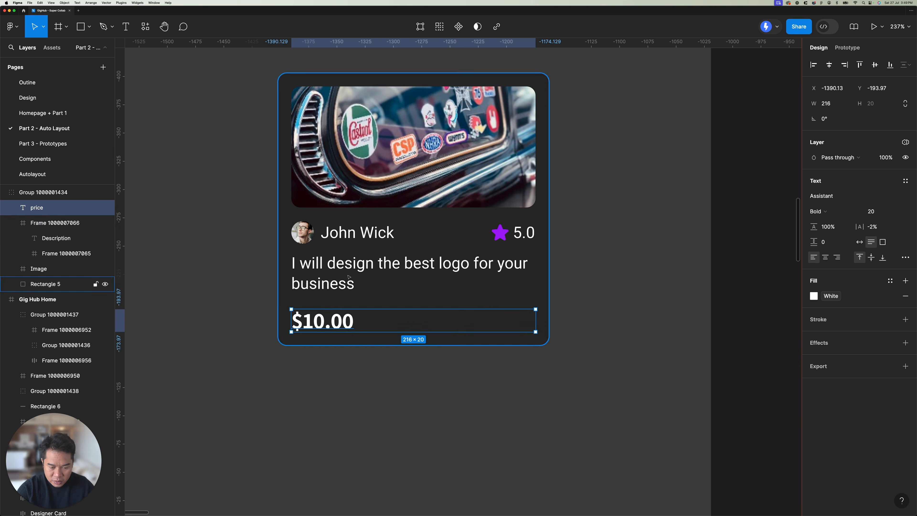
shift+click(350, 259)
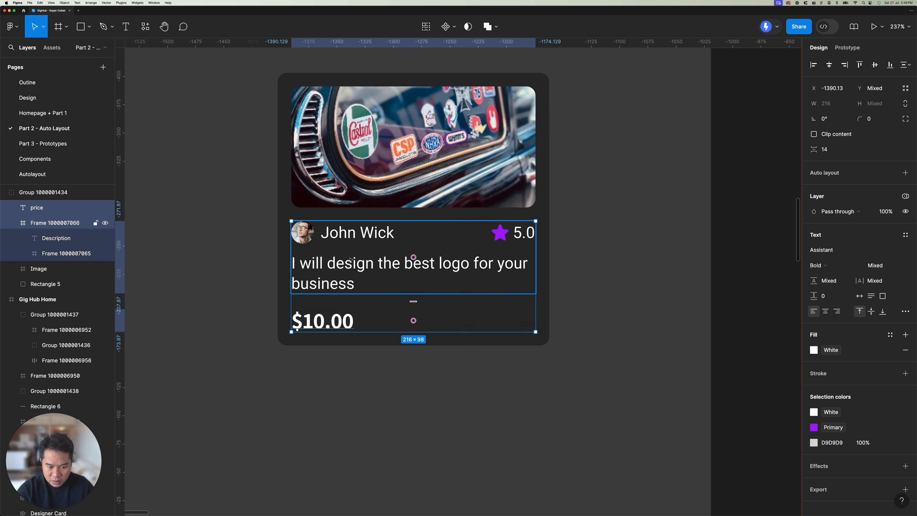
right_click(358, 274)
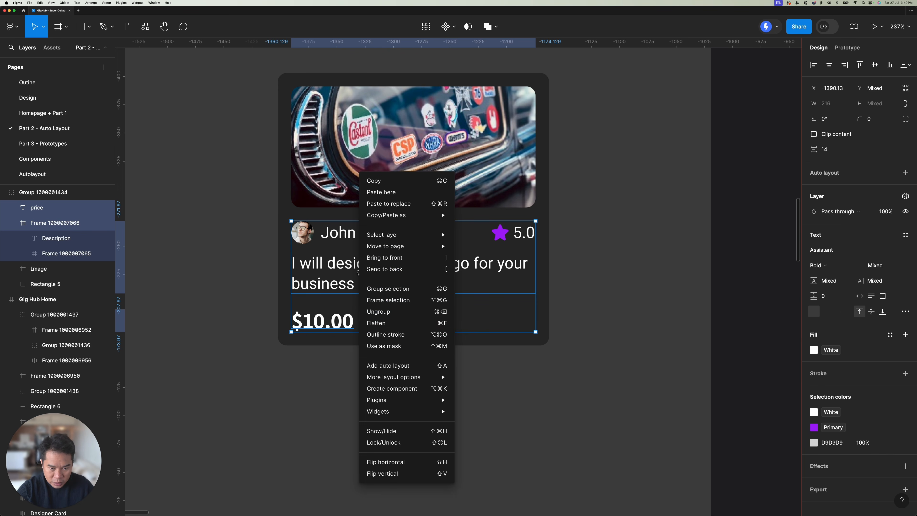
click(385, 303)
key(Tab)
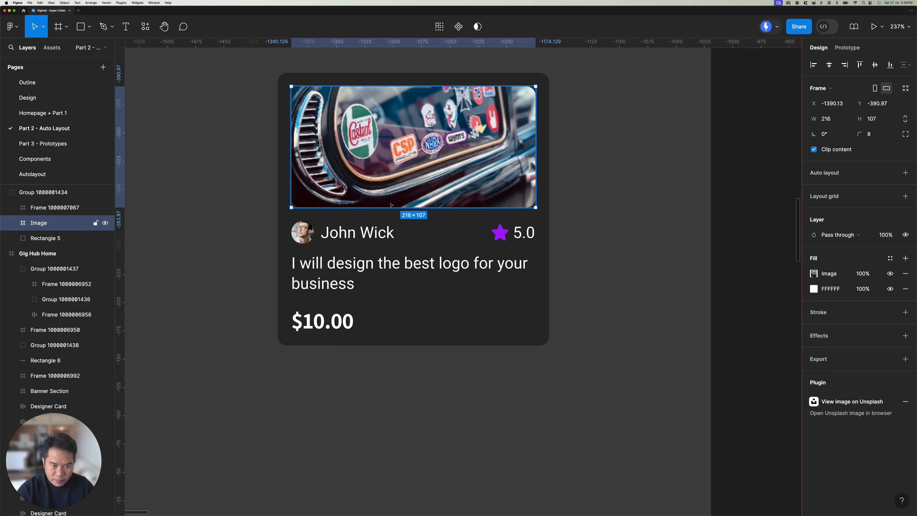
Step: Inspect the copied card's image and the nested frames holding its text content
shift+click(373, 248)
click(452, 138)
click(577, 193)
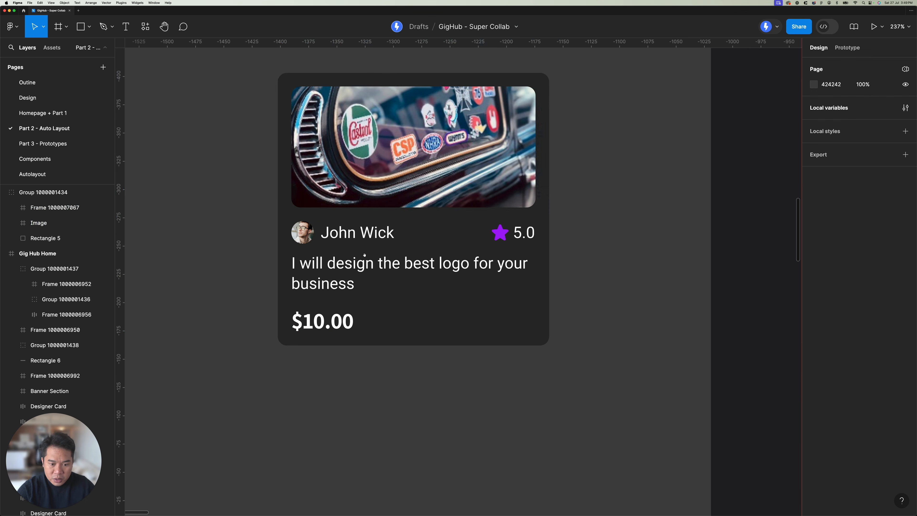
scroll(364, 260, right, 2)
double_click(266, 216)
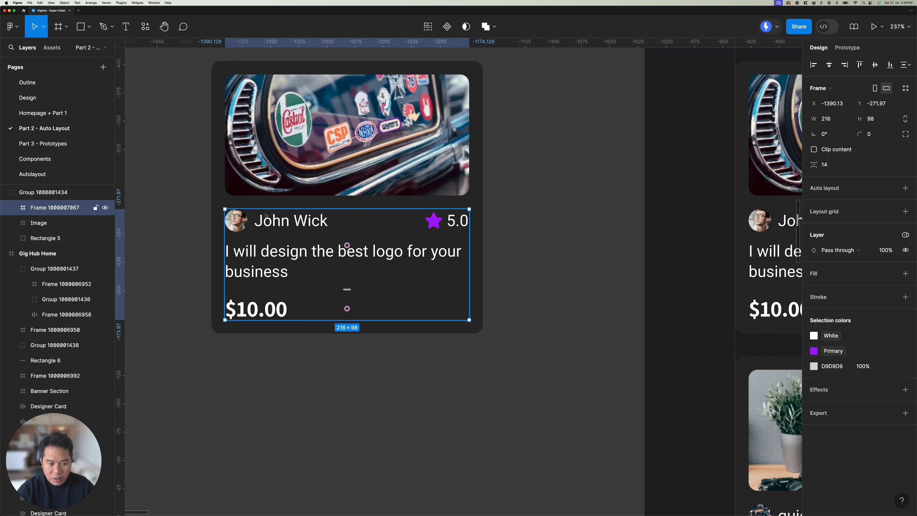
click(301, 225)
ctrl+scroll(285, 226, down, 5)
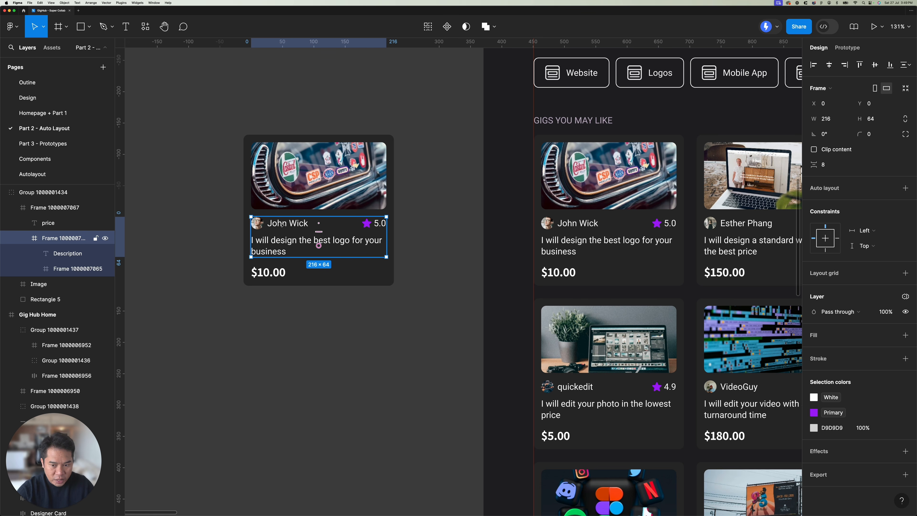
Step: Examine the mail, bell and heart icon group in the Gig Hub Home header
click(474, 189)
scroll(474, 189, down, 6)
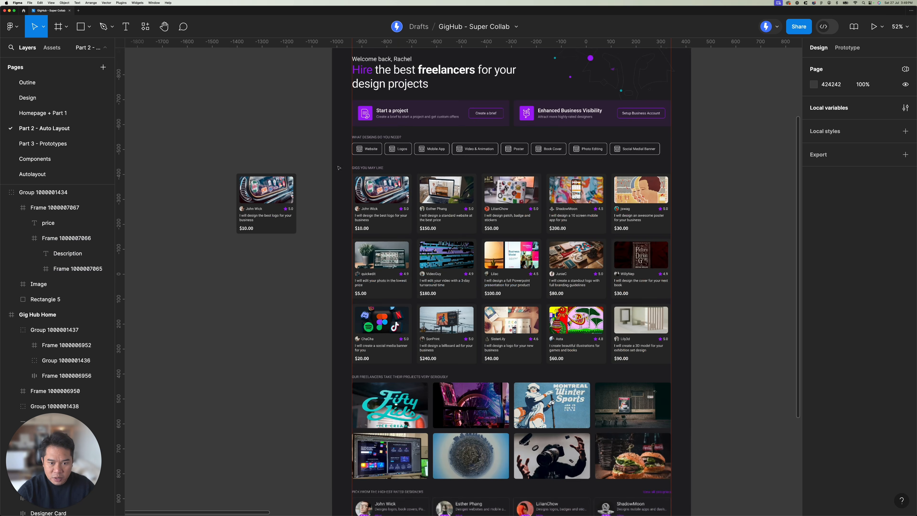
scroll(338, 168, up, 5)
scroll(339, 167, right, 3)
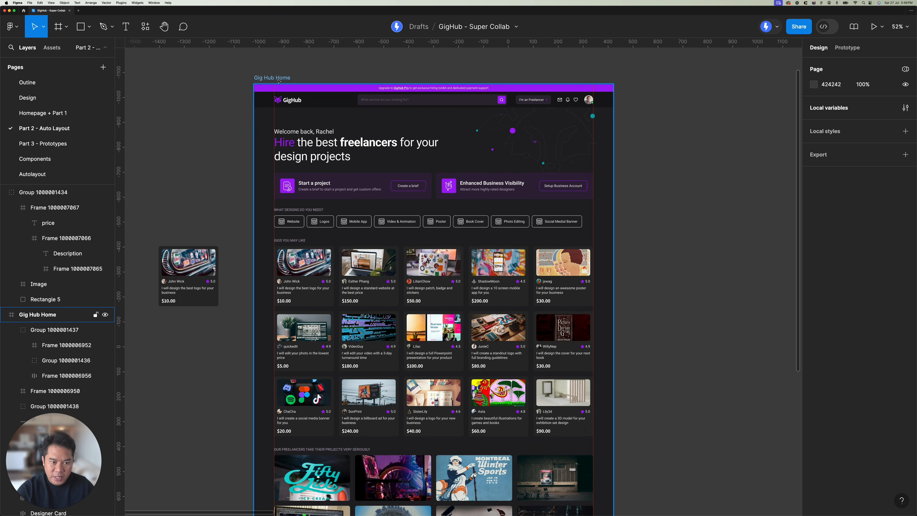
click(279, 81)
scroll(279, 81, up, 10)
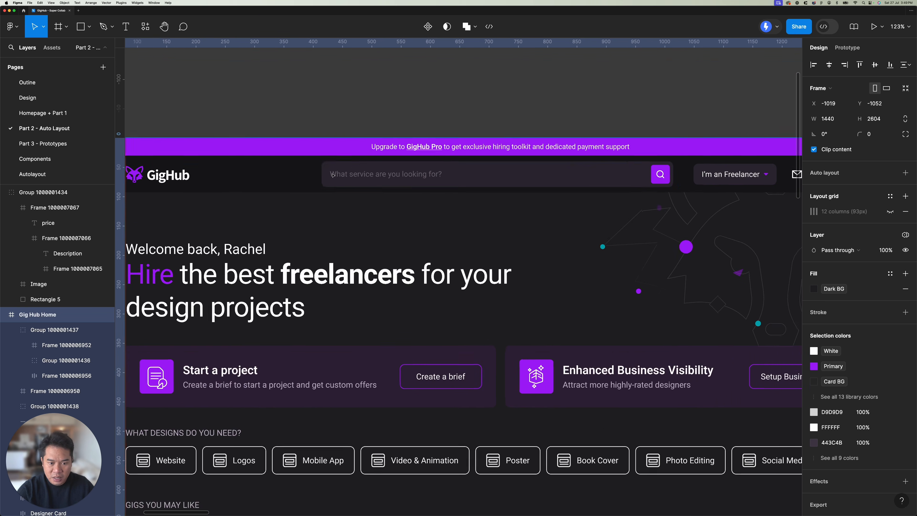
scroll(333, 175, down, 5)
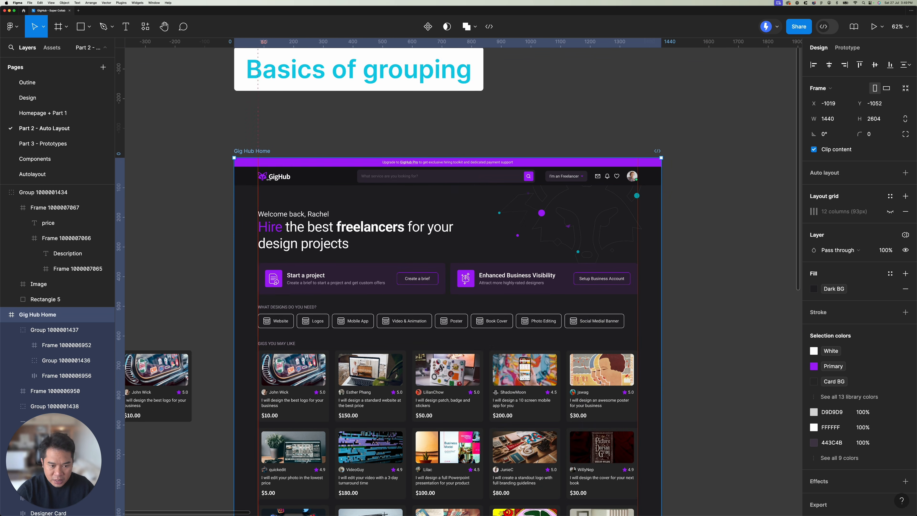
scroll(589, 182, up, 5)
click(589, 179)
scroll(588, 179, up, 3)
click(625, 173)
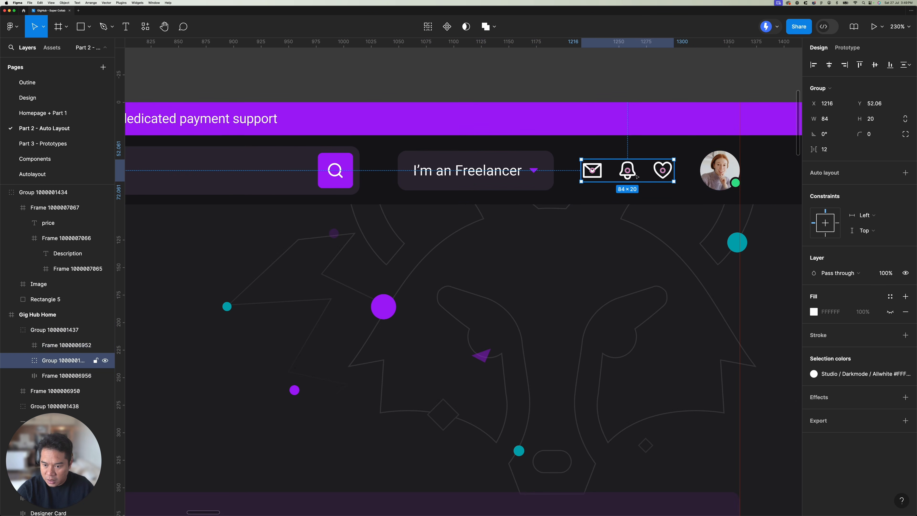
click(696, 170)
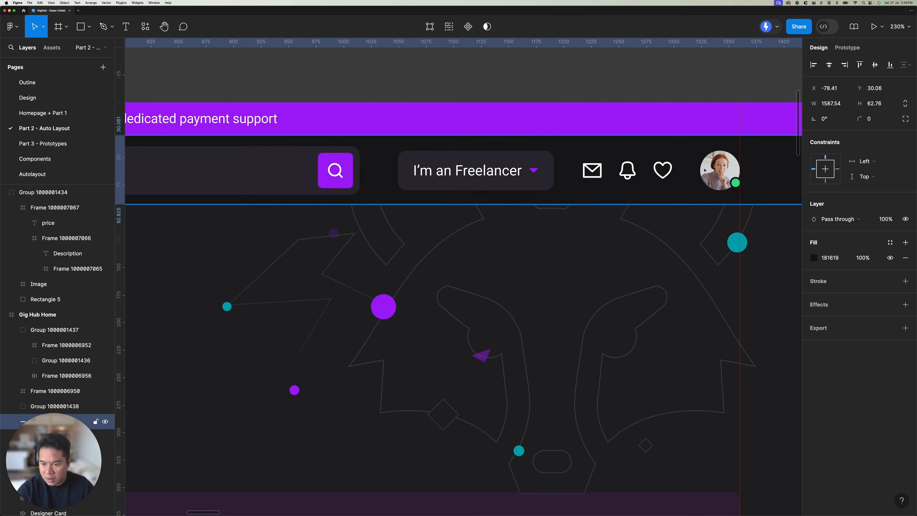
double_click(623, 174)
scroll(613, 175, up, 3)
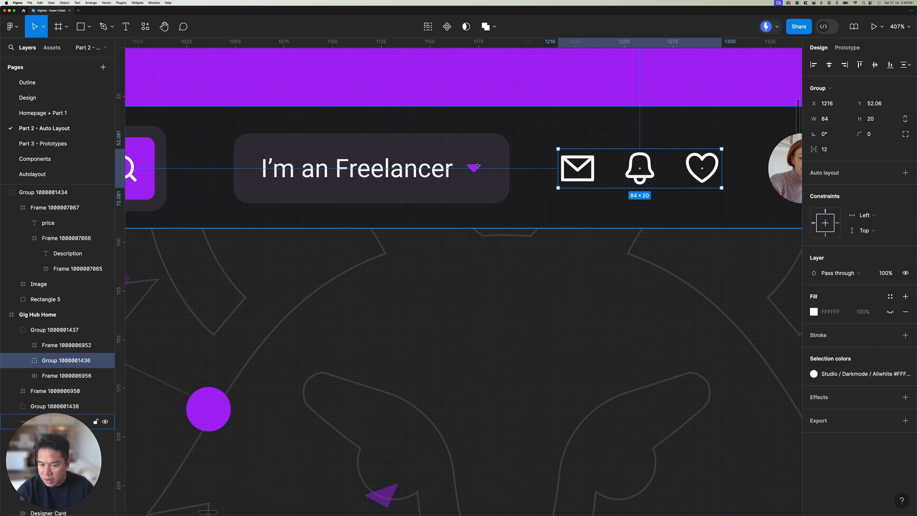
Step: Check the spacing around the header icons and nudge the "I'm an Freelancer" button 1 px to the right
click(495, 171)
key(alt)
scroll(575, 169, right, 5)
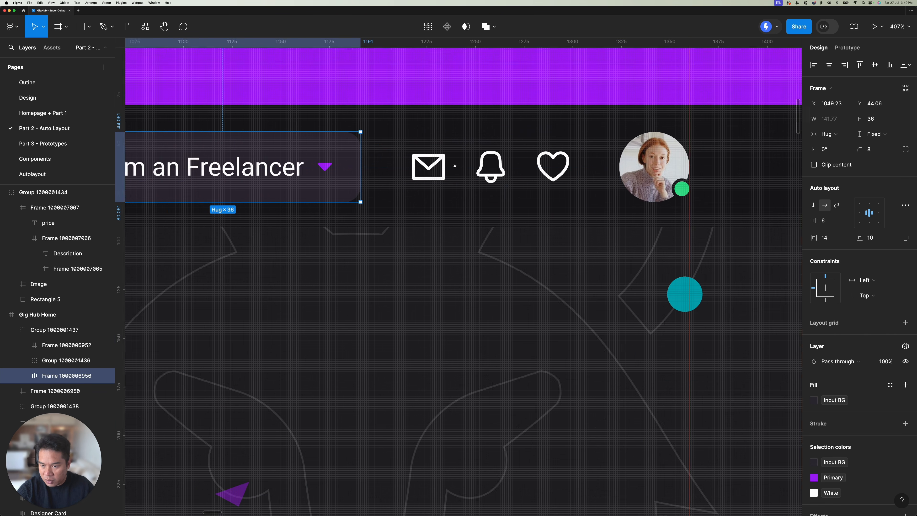
click(608, 168)
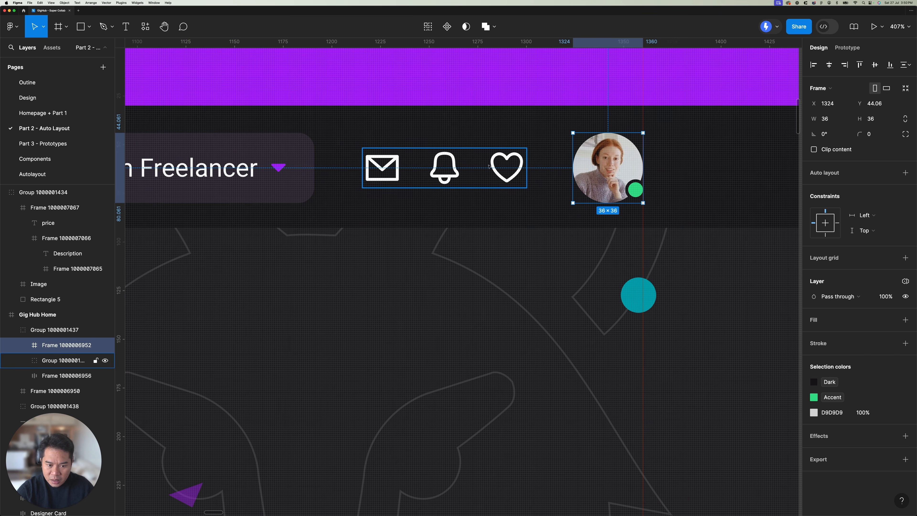
click(264, 169)
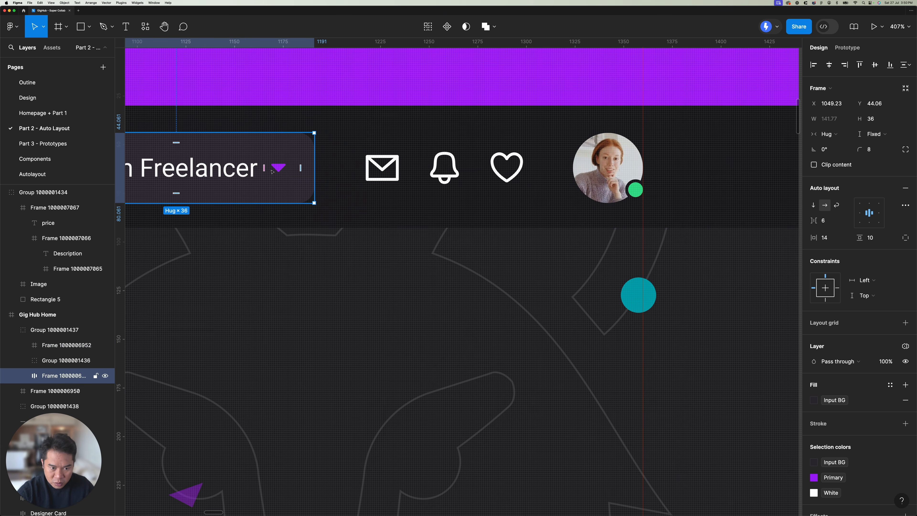
key(Right)
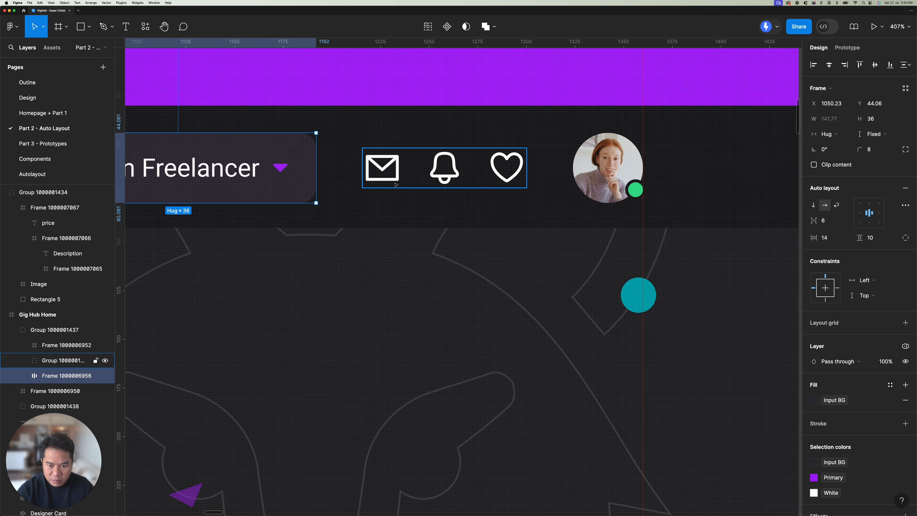
Step: Wrap the header's "I'm an Freelancer" button, icon group and profile avatar together in a frame
shift+click(403, 179)
shift+click(591, 163)
right_click(591, 163)
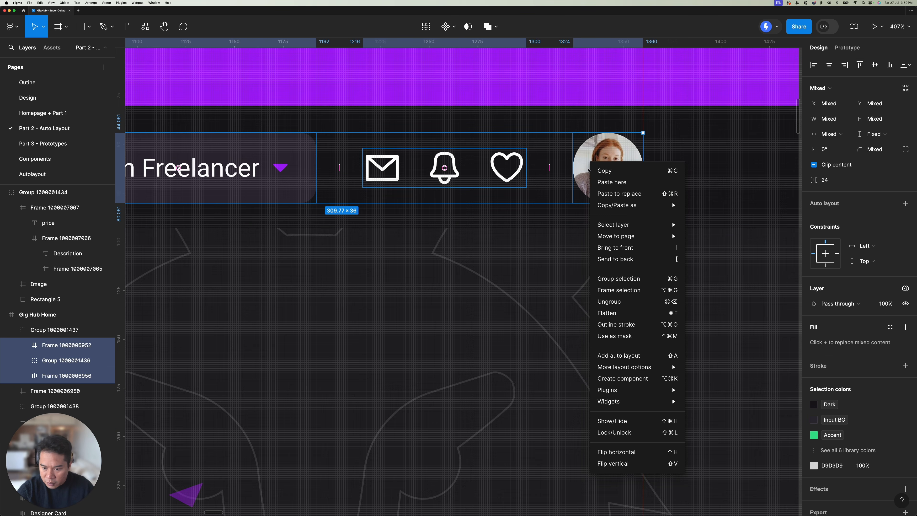
click(618, 290)
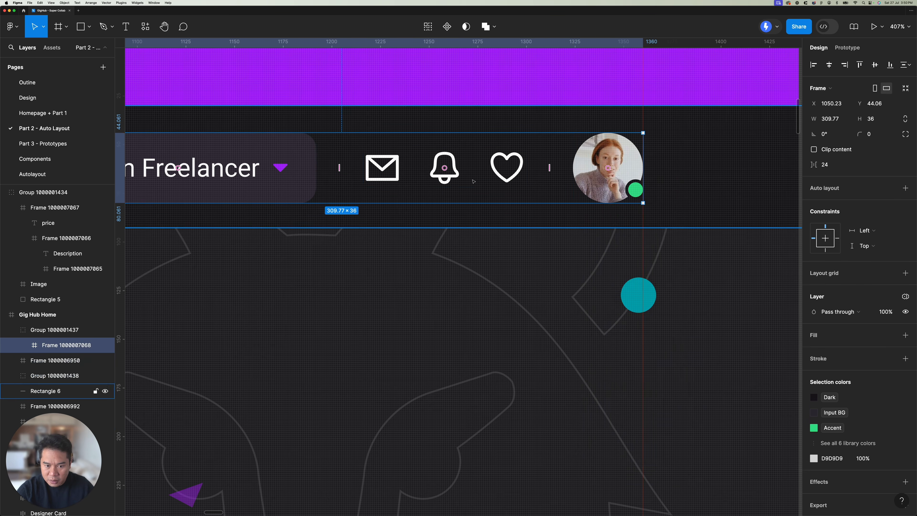
scroll(471, 182, down, 5)
scroll(471, 181, left, 10)
shift+click(562, 158)
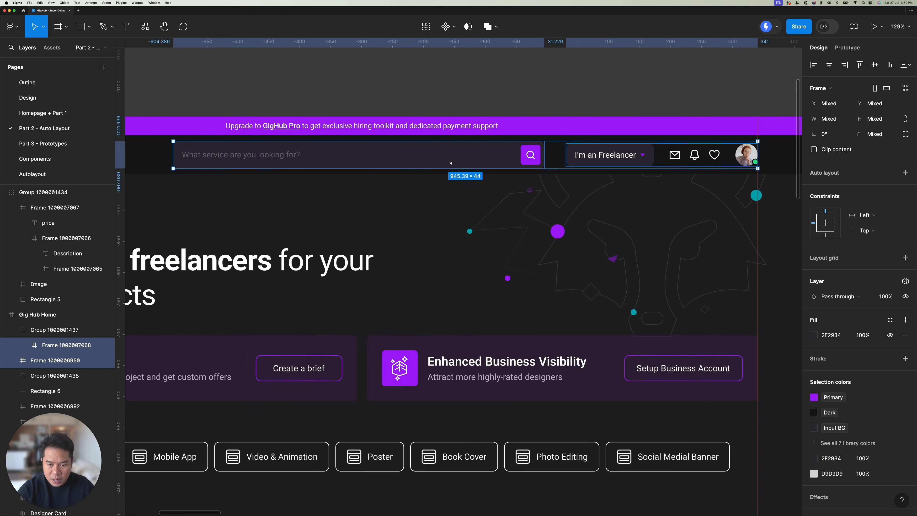
scroll(562, 160, down, 3)
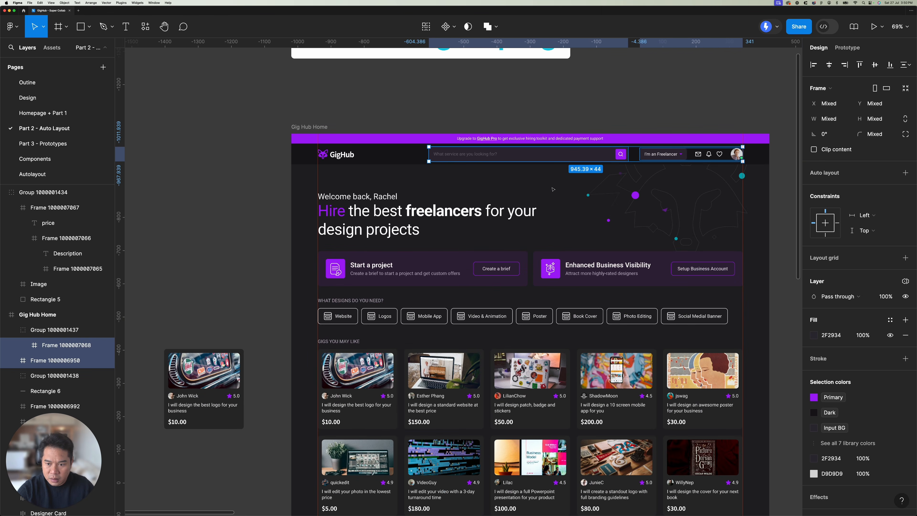
key(Escape)
Step: Wrap the GigHub logo, the search bar and the button-icons-avatar group together in one header frame
click(327, 154)
shift+click(527, 154)
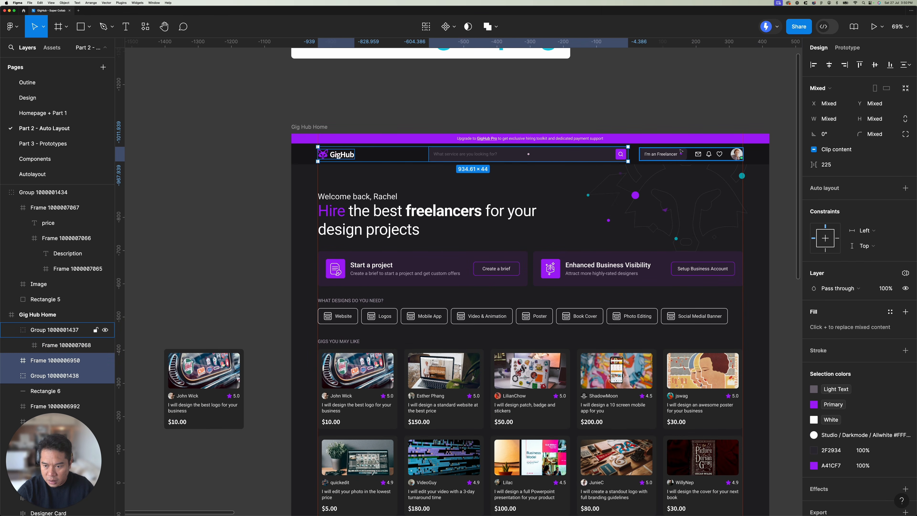
shift+click(663, 154)
right_click(492, 156)
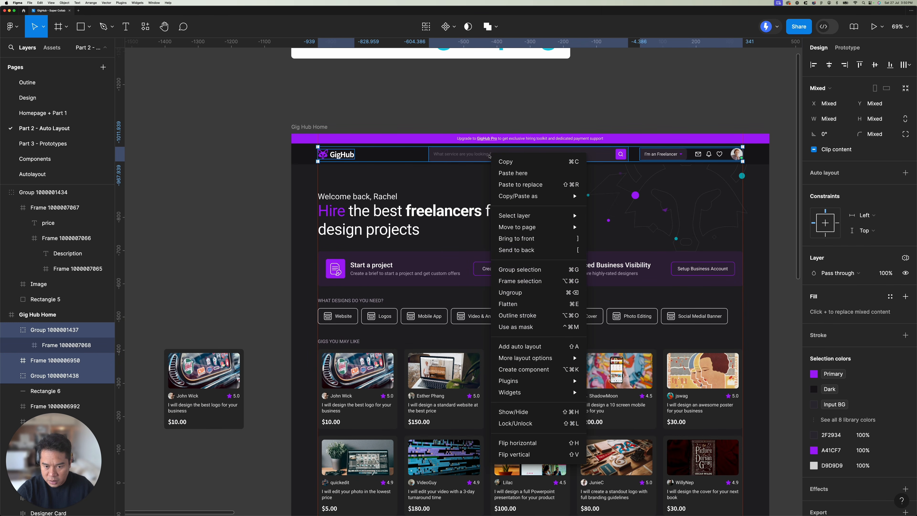
click(519, 280)
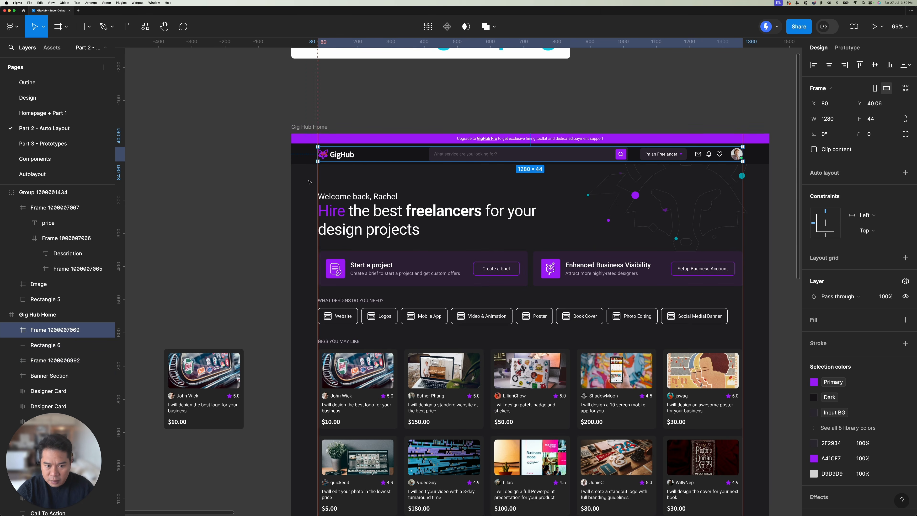
Step: Delete the background rectangle behind the header and select the new header frame
click(265, 149)
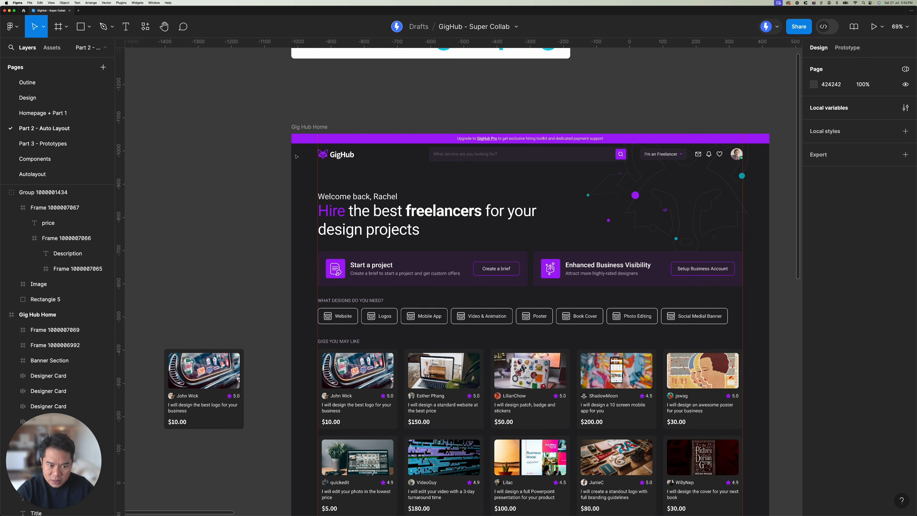
click(364, 161)
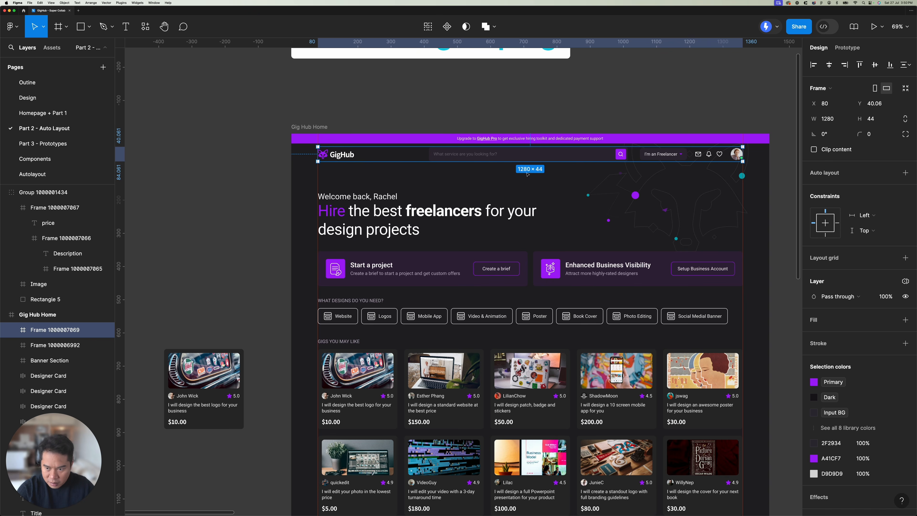
Step: Wrap the header frame in another frame and add auto layout to the new outer frame
right_click(487, 156)
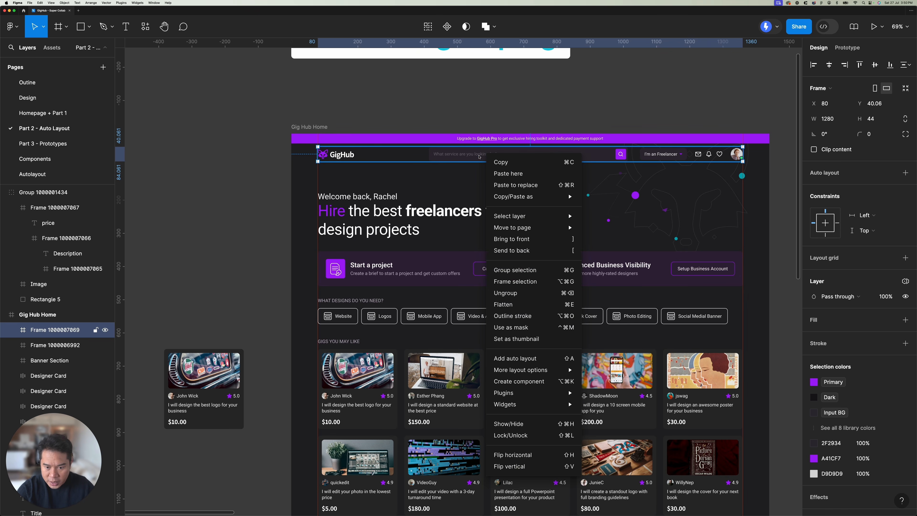
click(523, 281)
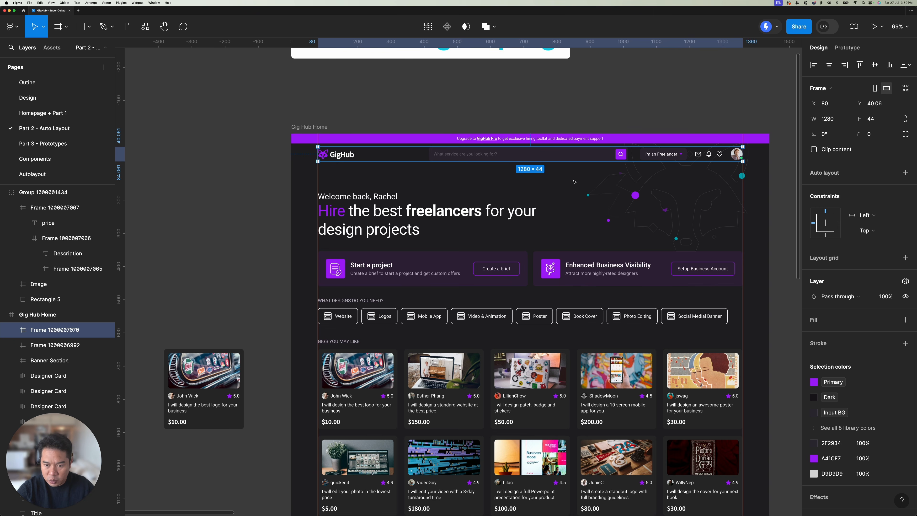
scroll(349, 156, up, 5)
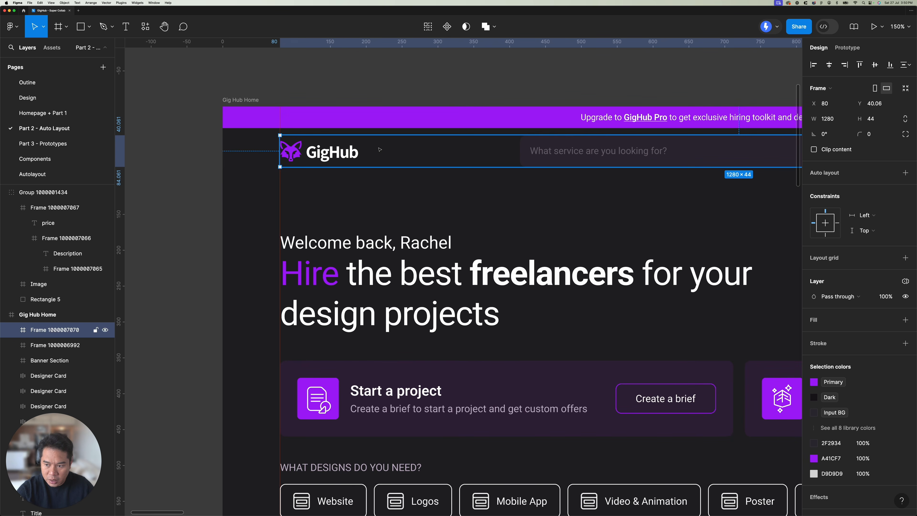
click(905, 173)
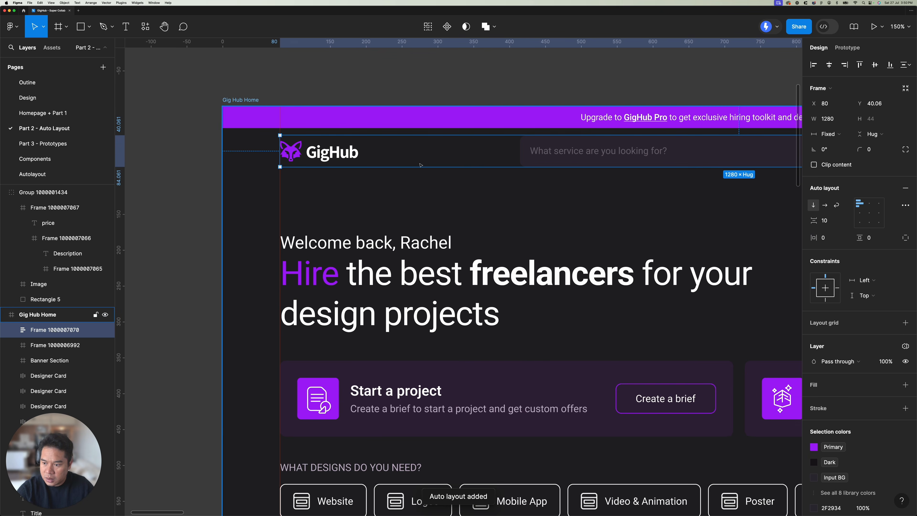
Step: Extend the outer header frame to both edges of the page so it starts at X 0 and is 1440 wide
scroll(420, 165, down, 2)
scroll(420, 165, down, 1)
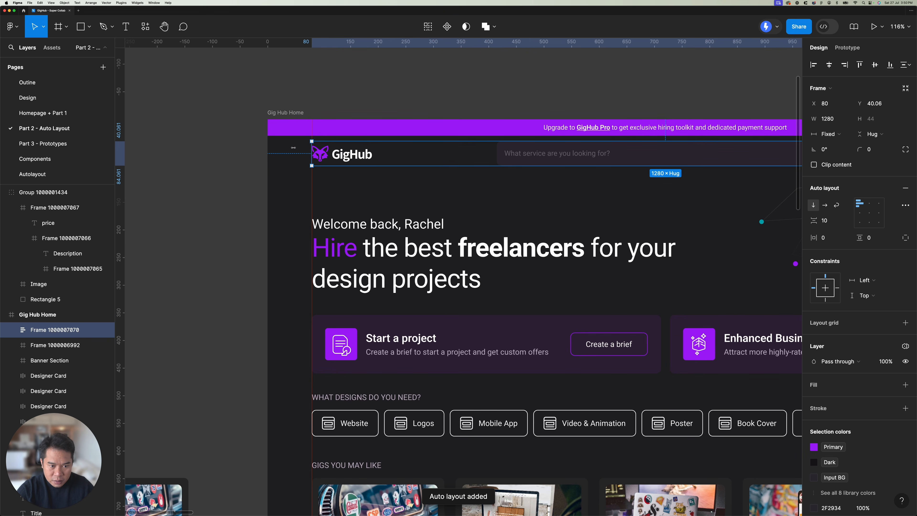
drag(293, 147, 268, 148)
scroll(276, 150, down, 4)
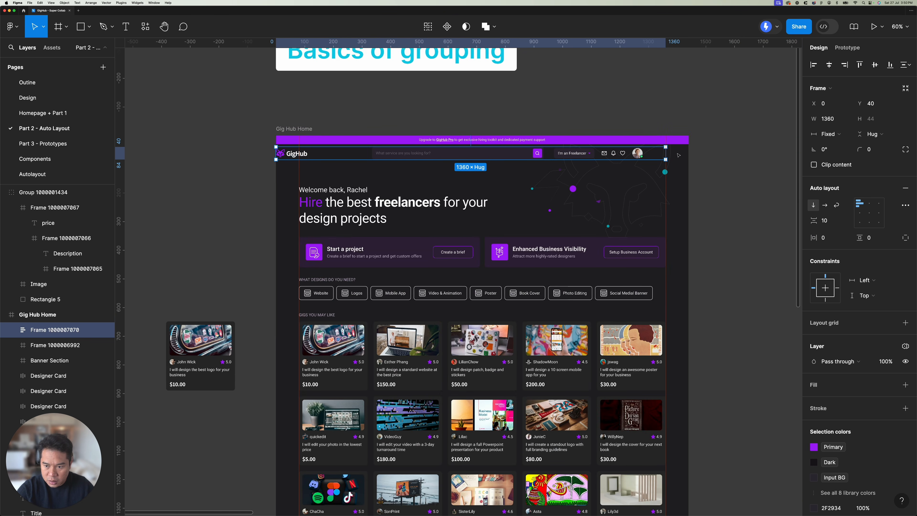
drag(666, 154, 689, 155)
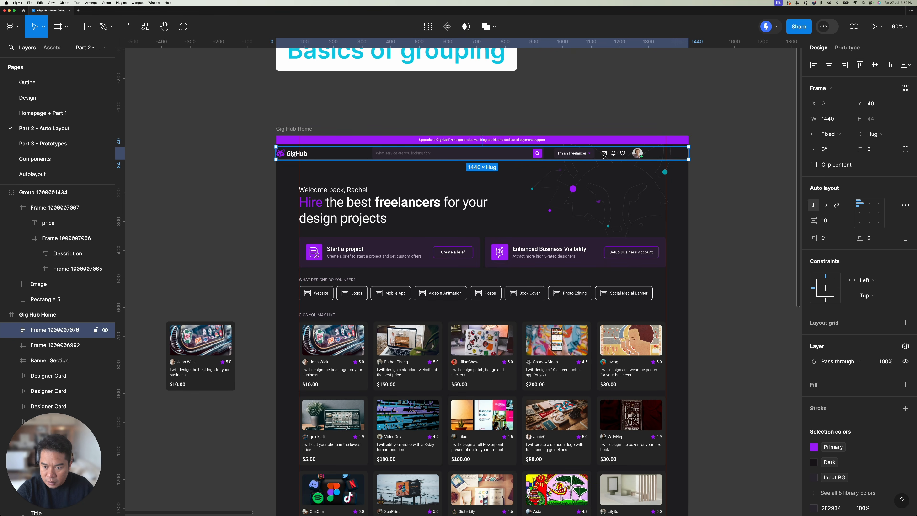
Step: Select the purple promo banner together with the header frame and set the vertical spacing between them to 0
scroll(601, 154, up, 5)
shift+click(534, 127)
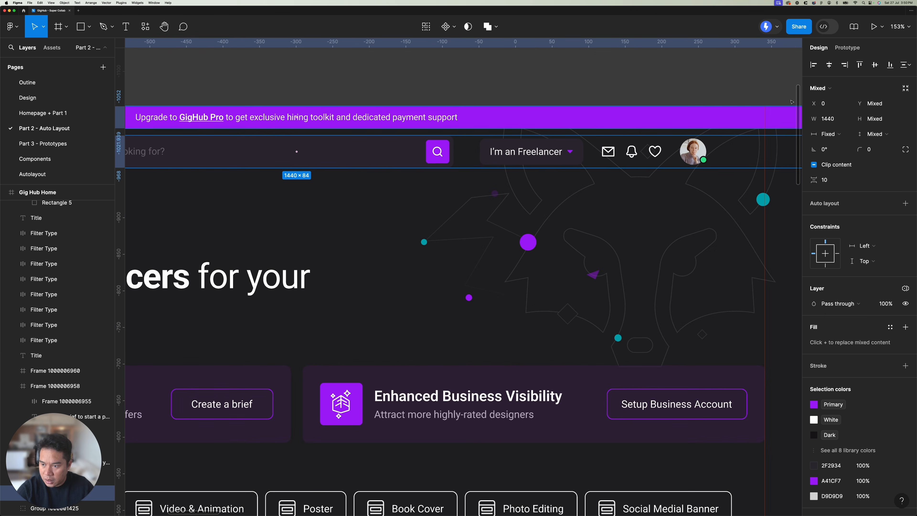
click(830, 177)
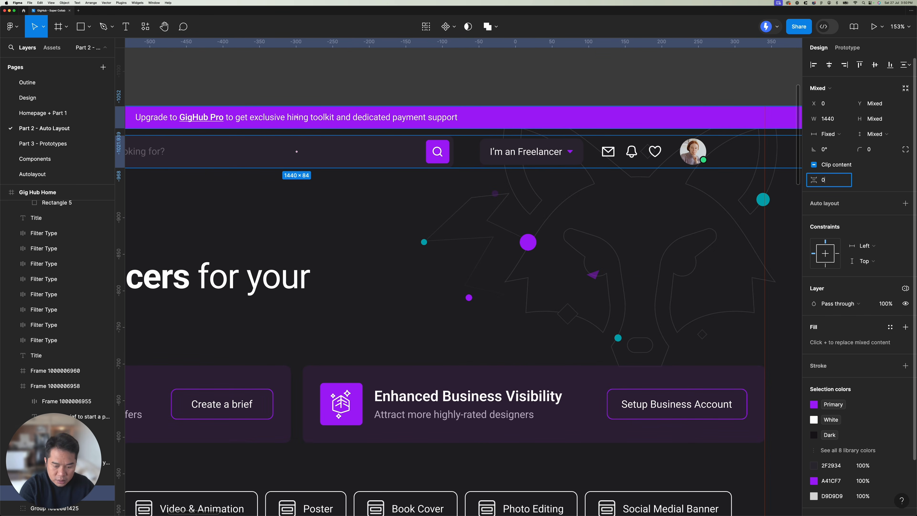
key(Return)
scroll(608, 171, down, 3)
Step: Give the outer header frame a fill using the library color Dark
click(624, 173)
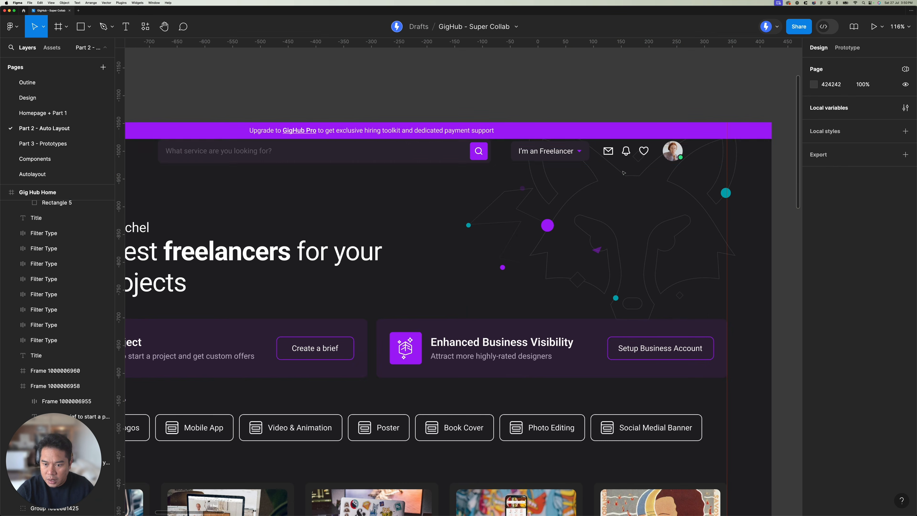
click(634, 159)
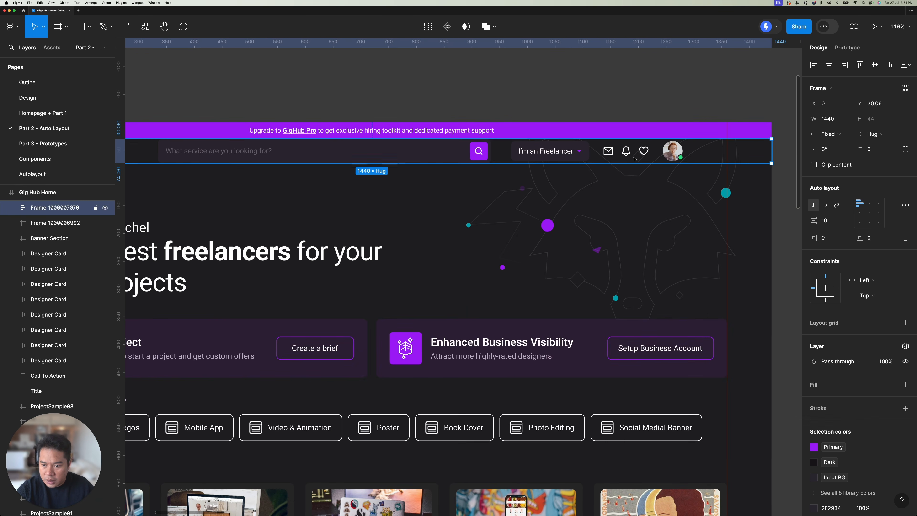
click(905, 384)
click(890, 384)
scroll(721, 391, down, 2)
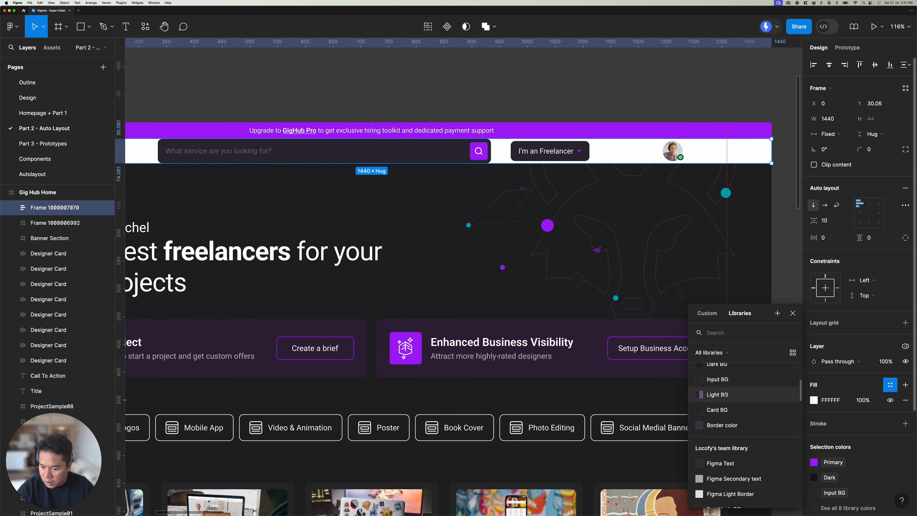
click(715, 377)
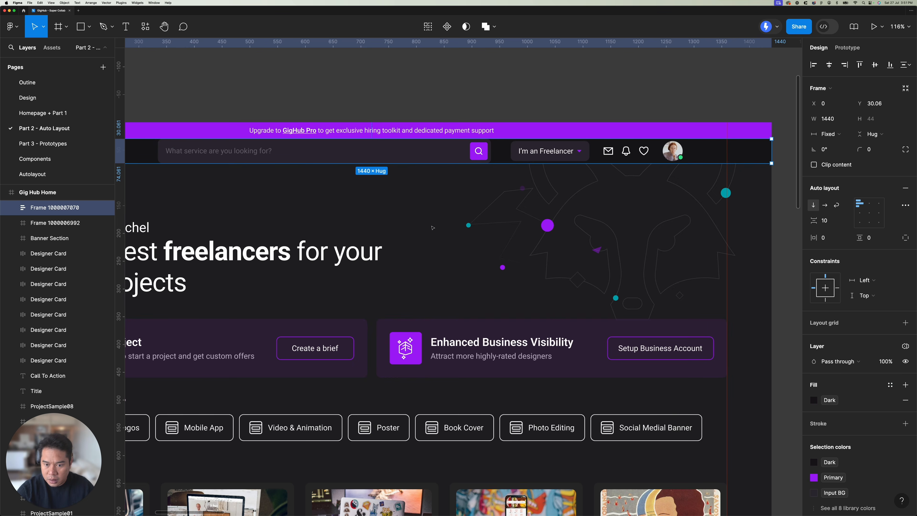
Step: Set the outer header frame's vertical padding to 10
scroll(509, 178, down, 5)
click(876, 238)
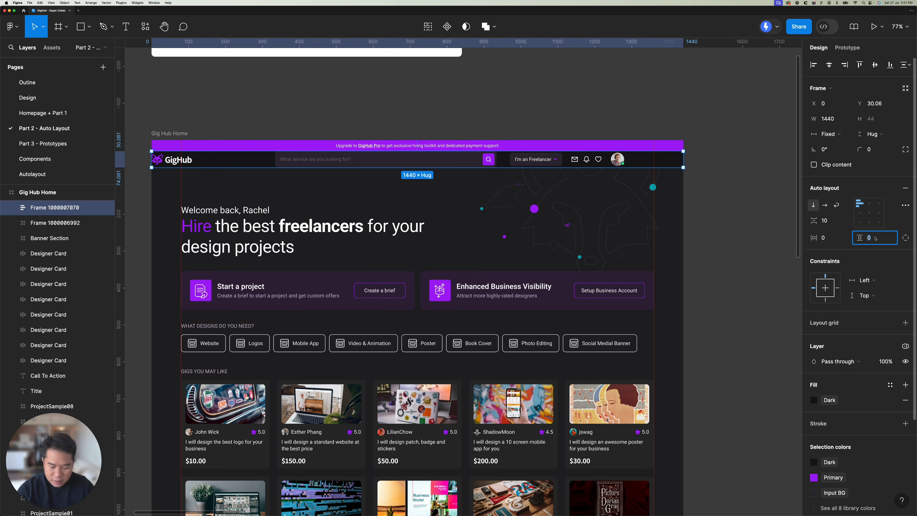
key(Return)
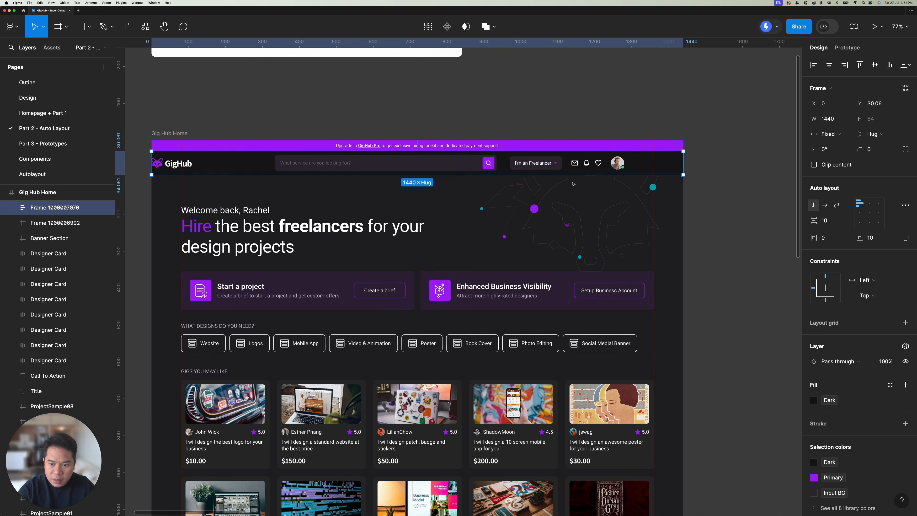
Step: Set the inner header frame's width to 1280 and align it top center within the outer header frame
key(Return)
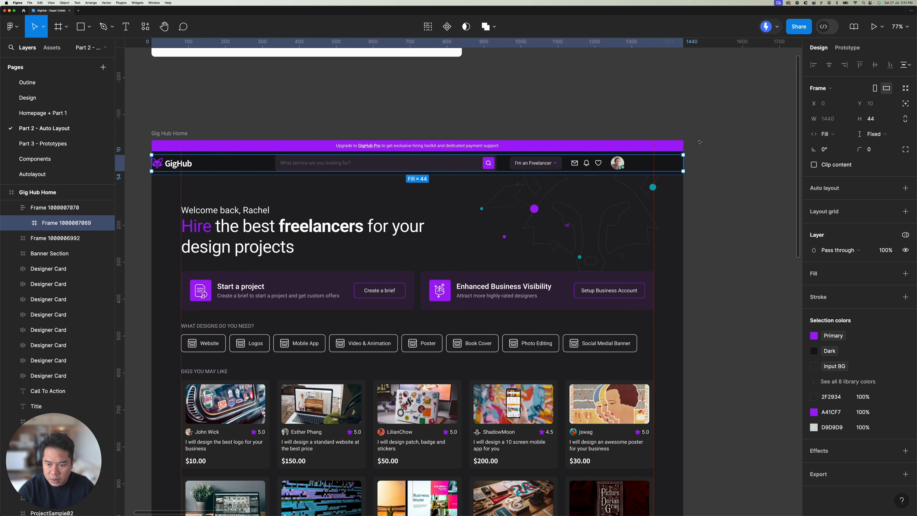
click(836, 119)
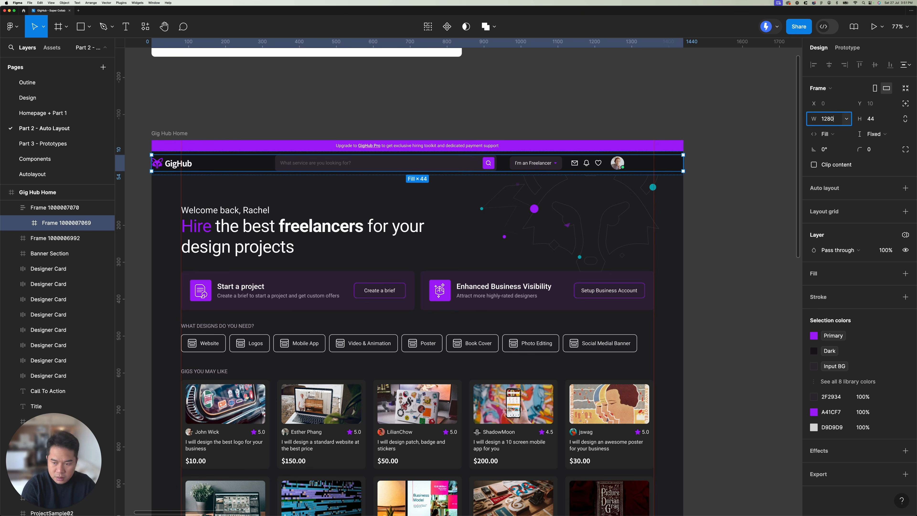
text(1280)
key(Return)
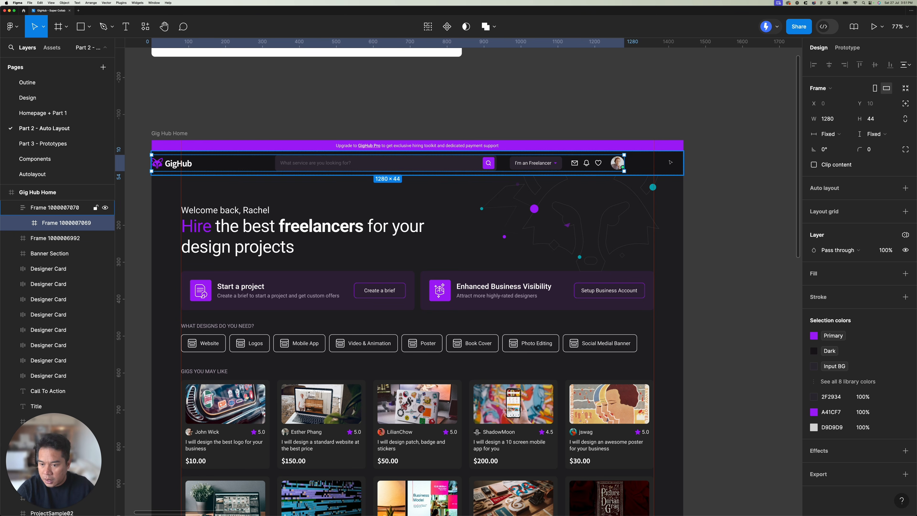
key(shift+Return)
click(870, 207)
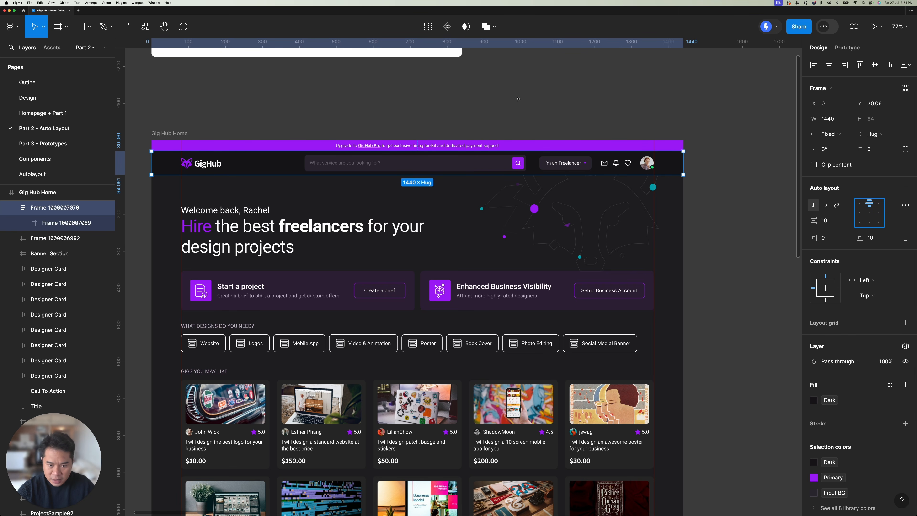
Step: Select the search bar frame inside the inner header frame
click(196, 164)
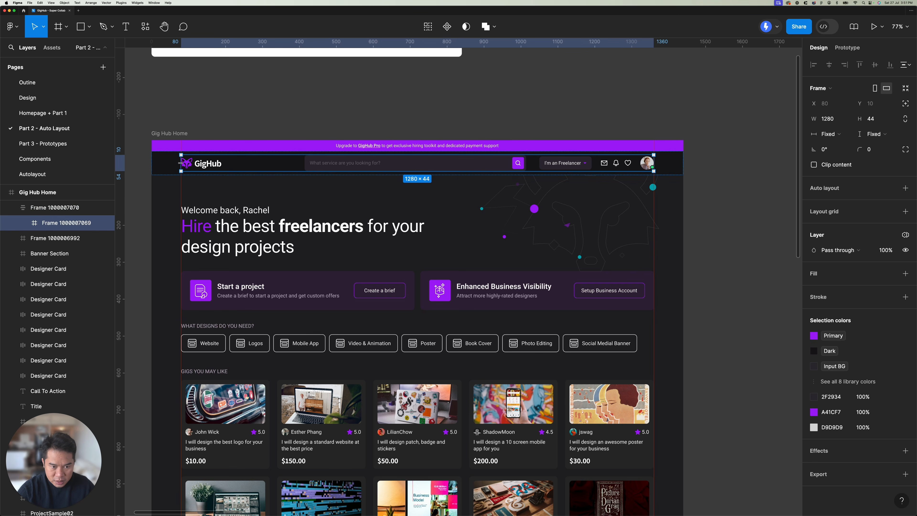
double_click(370, 164)
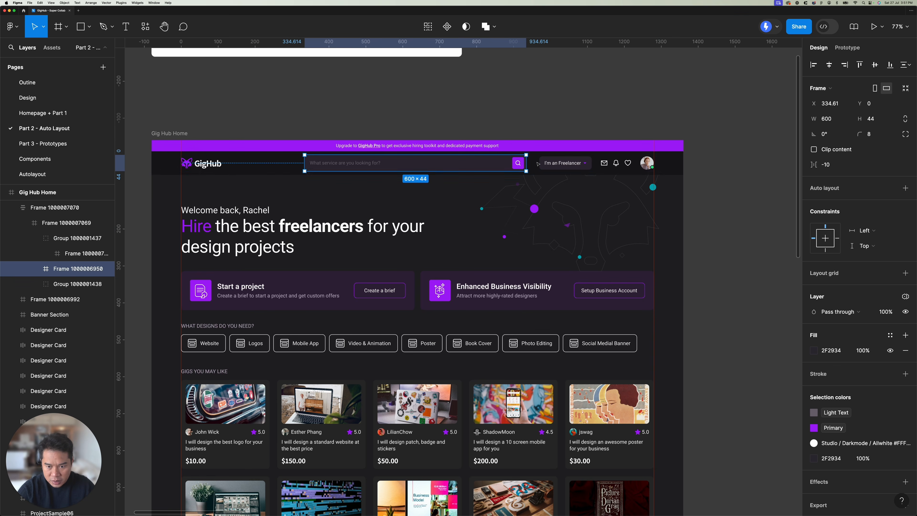
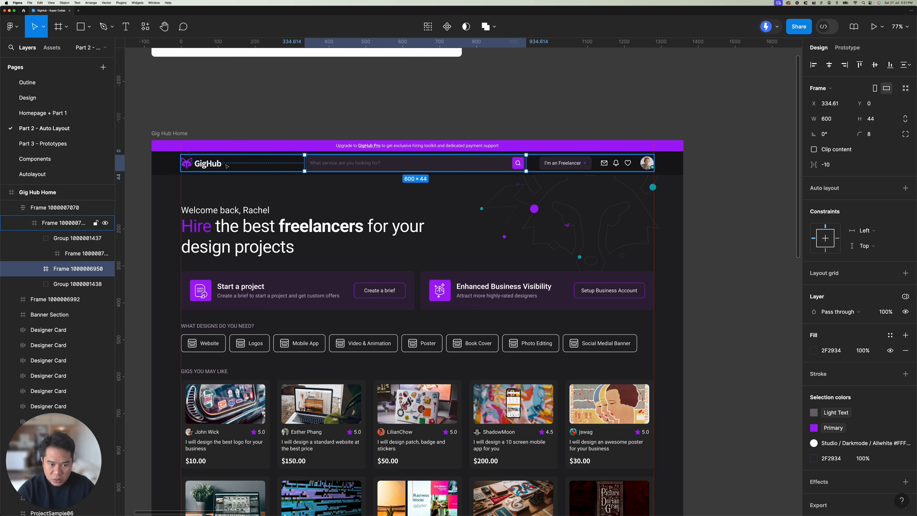
Step: Set the welcome greeting text to auto width and the hero headline text to auto height
key(Tab)
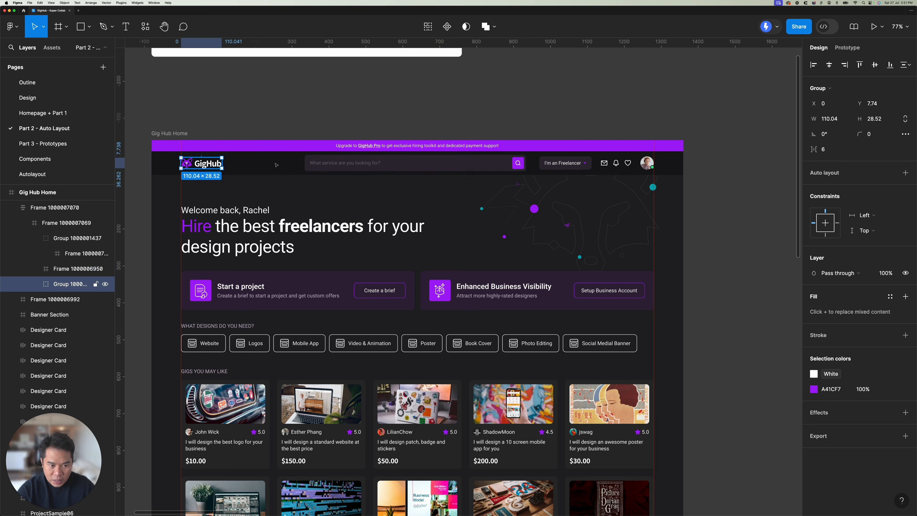
click(562, 165)
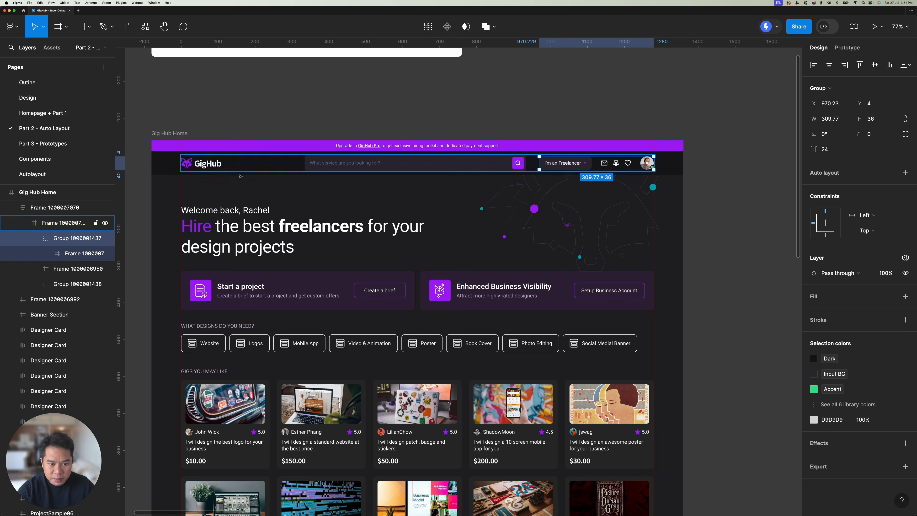
click(327, 192)
click(291, 215)
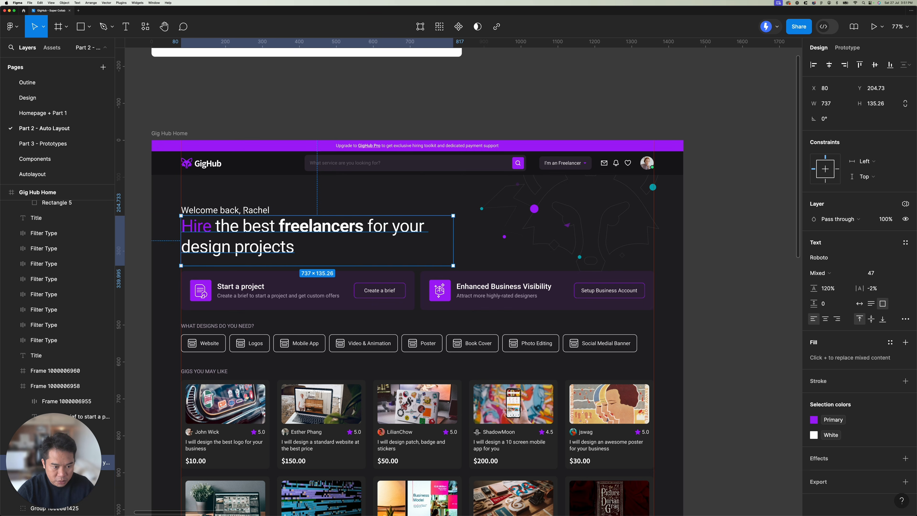
click(859, 303)
click(383, 241)
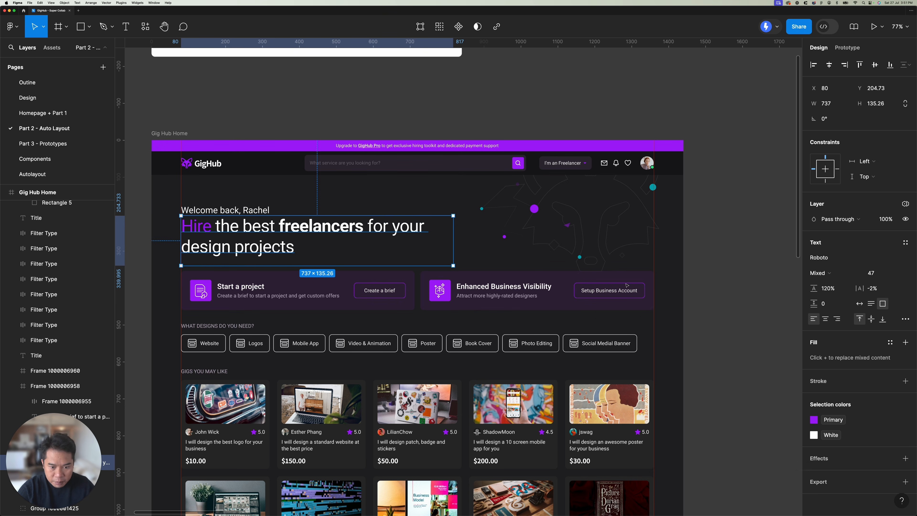
click(869, 304)
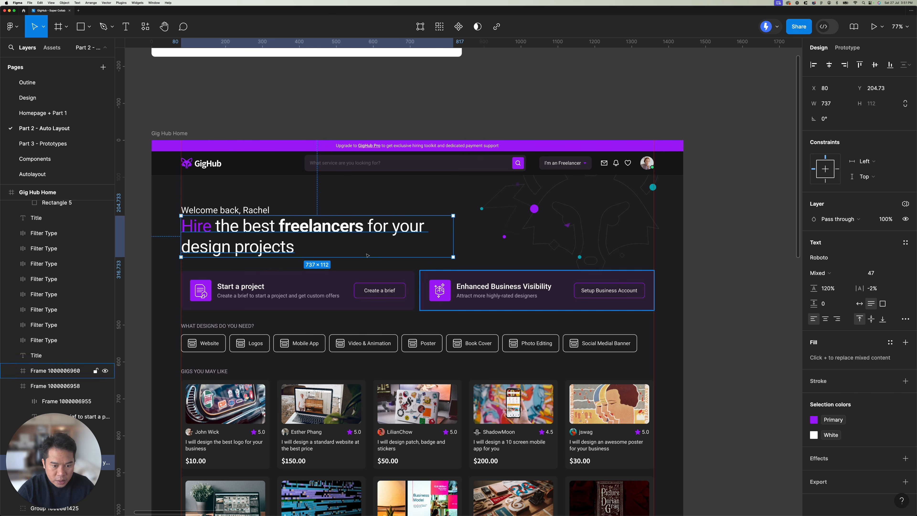
Step: Wrap the welcome greeting and the hero headline together in one frame
shift+click(249, 214)
right_click(260, 215)
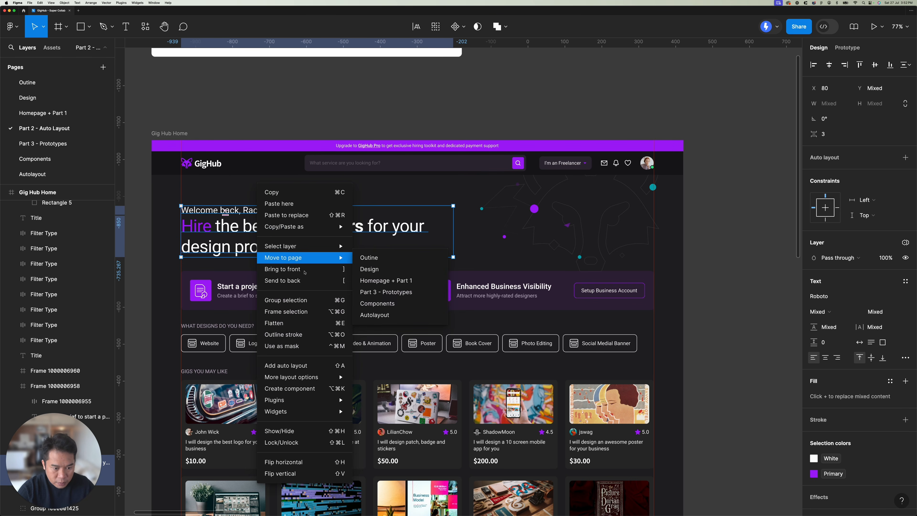
click(284, 307)
Step: Wrap the Start a project and Enhanced Business Visibility cards together in one frame
click(310, 289)
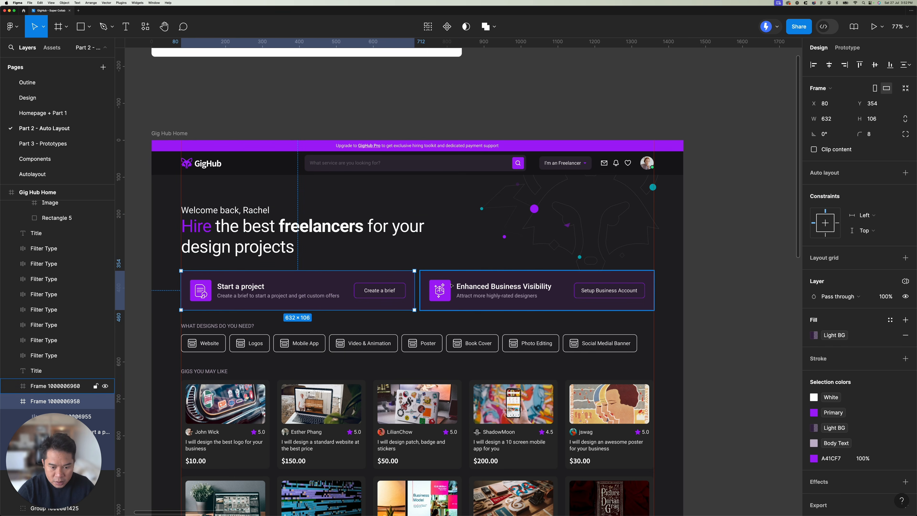
shift+click(453, 302)
right_click(452, 302)
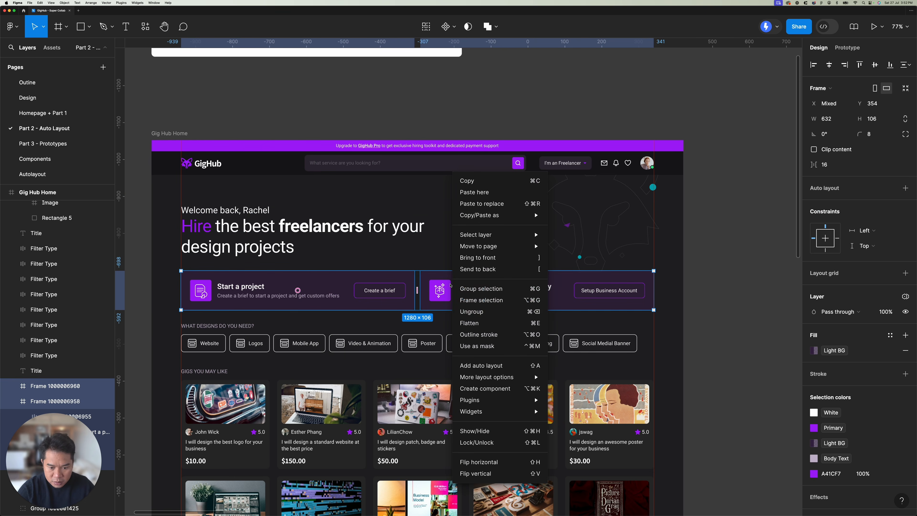
click(490, 301)
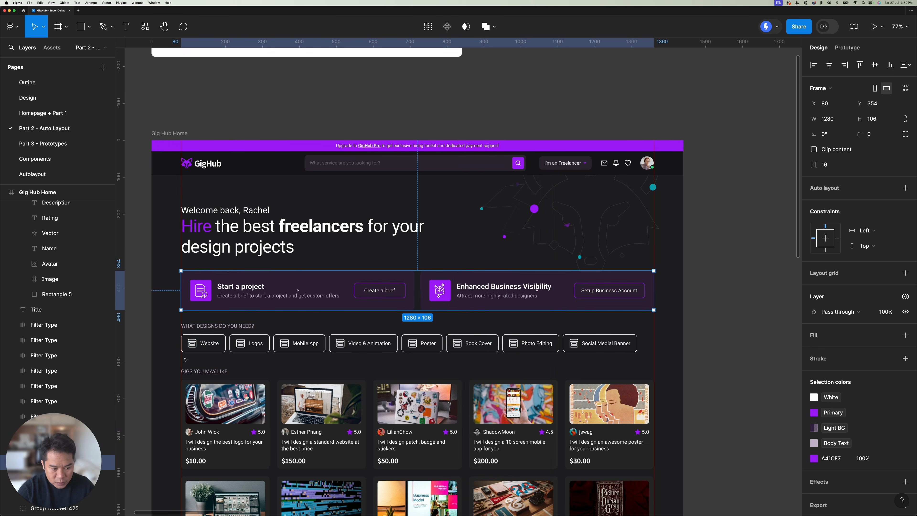
Step: Wrap the row of Filter Type buttons, from Website to Social Medial Banner, in one frame
drag(176, 342, 637, 354)
right_click(600, 347)
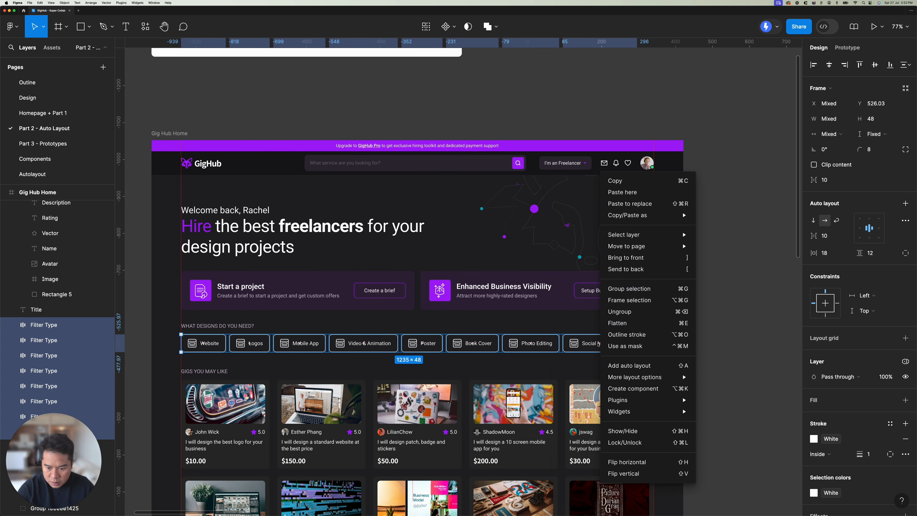
click(641, 312)
Step: Select all gig cards in the three rows under Gigs You May Like and wrap them in one frame
scroll(208, 132, down, 10)
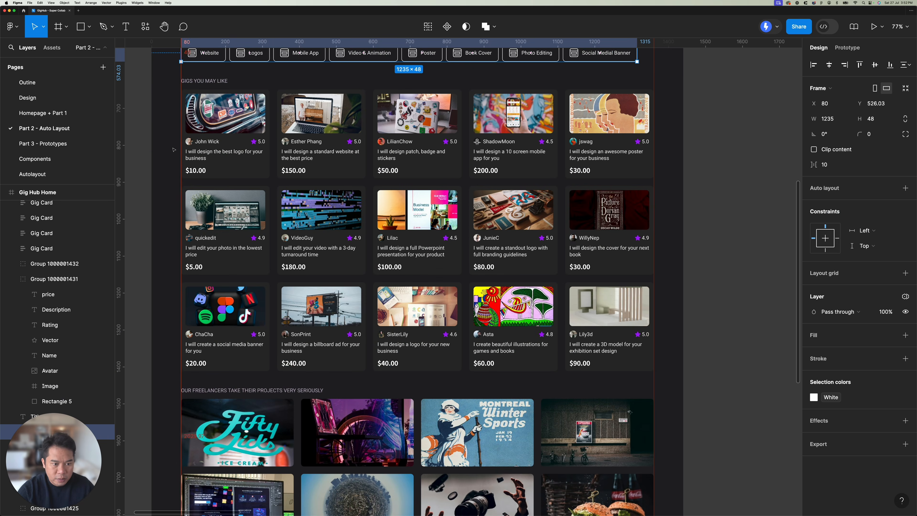
key(Escape)
click(208, 133)
shift+click(321, 136)
shift+click(417, 135)
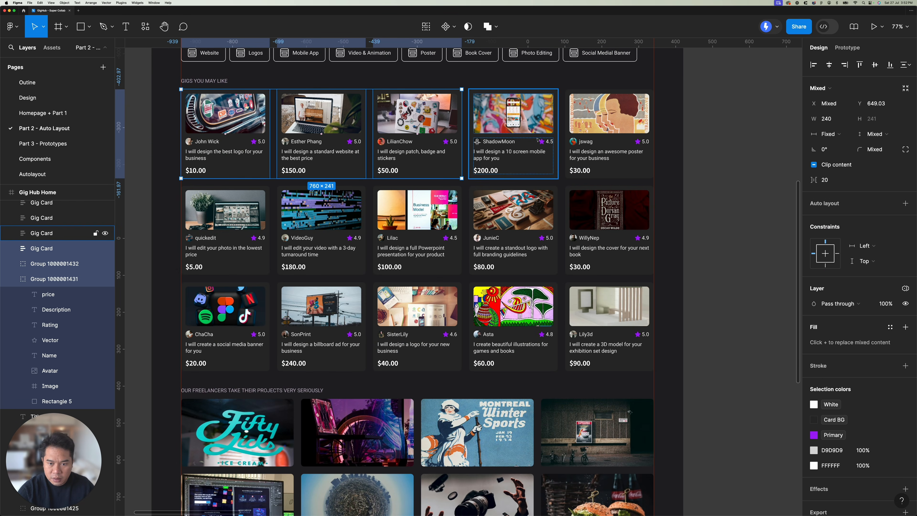
shift+click(512, 138)
shift+click(598, 140)
drag(161, 185, 600, 355)
key(alt+super+g)
Step: Wrap the Gigs You May Like title and the gig cards frame together in a parent frame
scroll(228, 108, down, 1)
scroll(230, 161, up, 3)
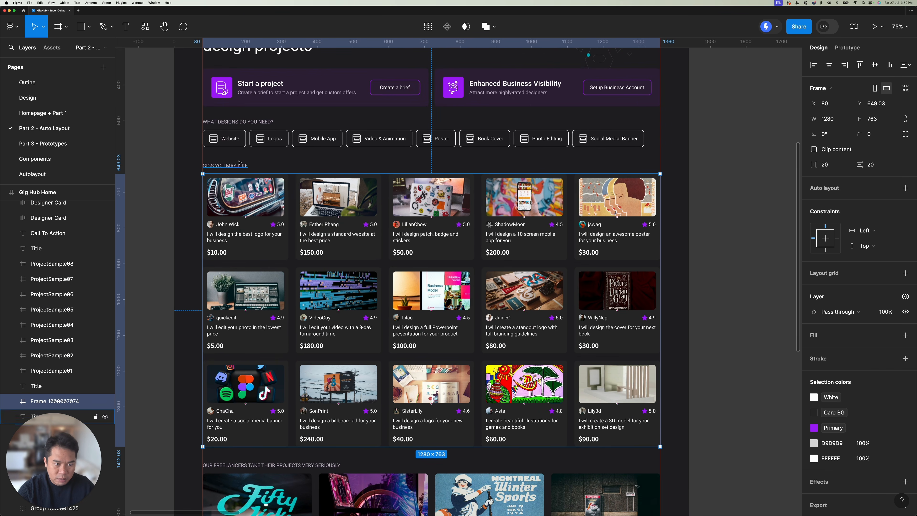
shift+click(230, 164)
right_click(233, 167)
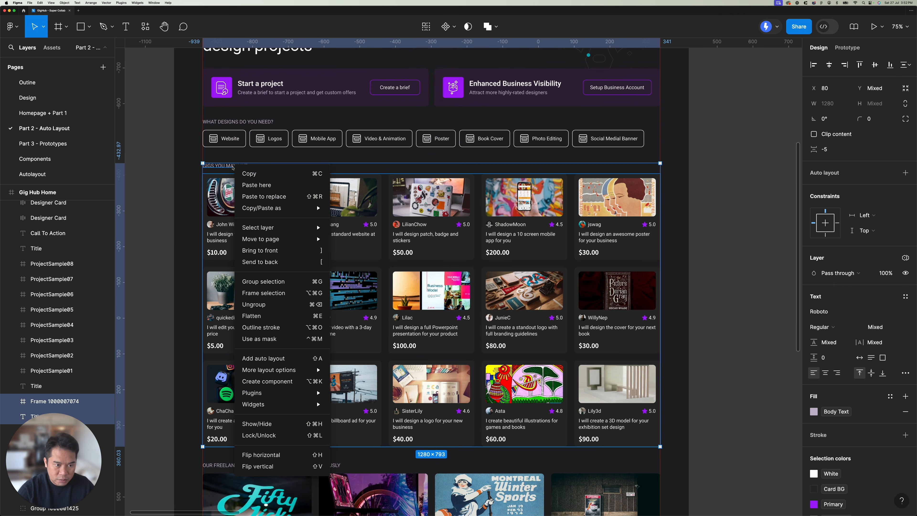
click(280, 293)
Step: Wrap the What Designs Do You Need? title and the filter buttons frame together in a parent frame
key(Escape)
click(274, 140)
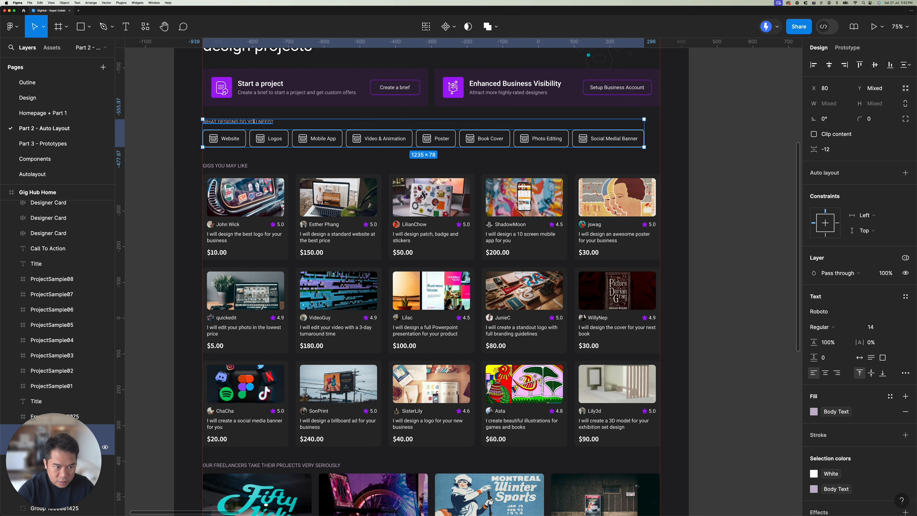
right_click(274, 140)
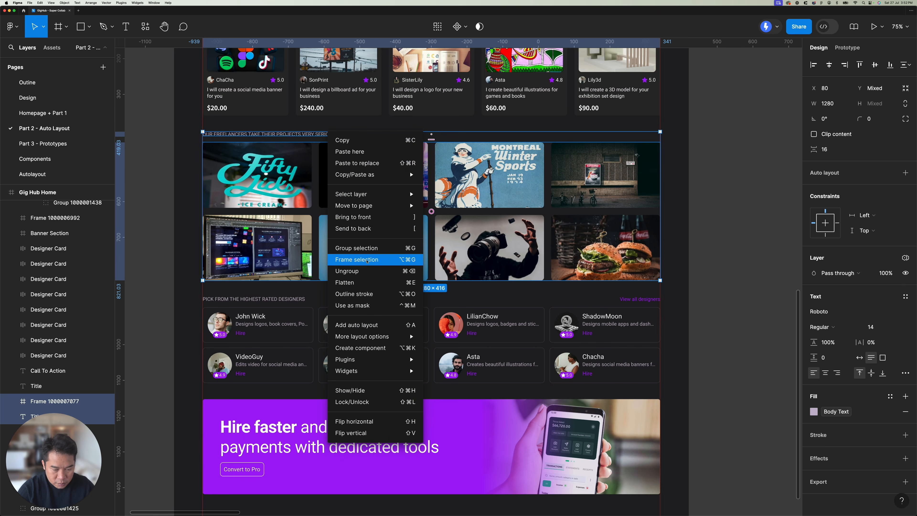
Step: Wrap the freelancers' projects title and the project samples frame in a parent frame, then check both nested layers
click(305, 262)
double_click(299, 168)
scroll(378, 224, up, 2)
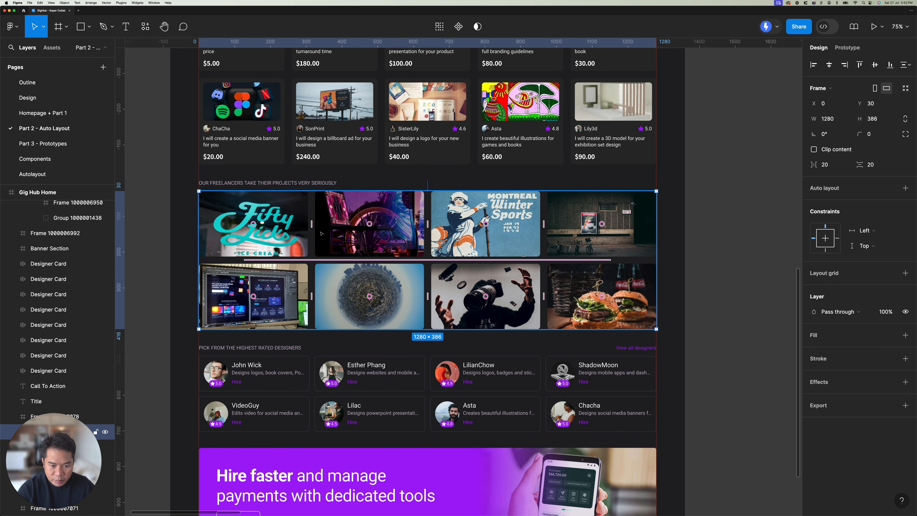
click(372, 183)
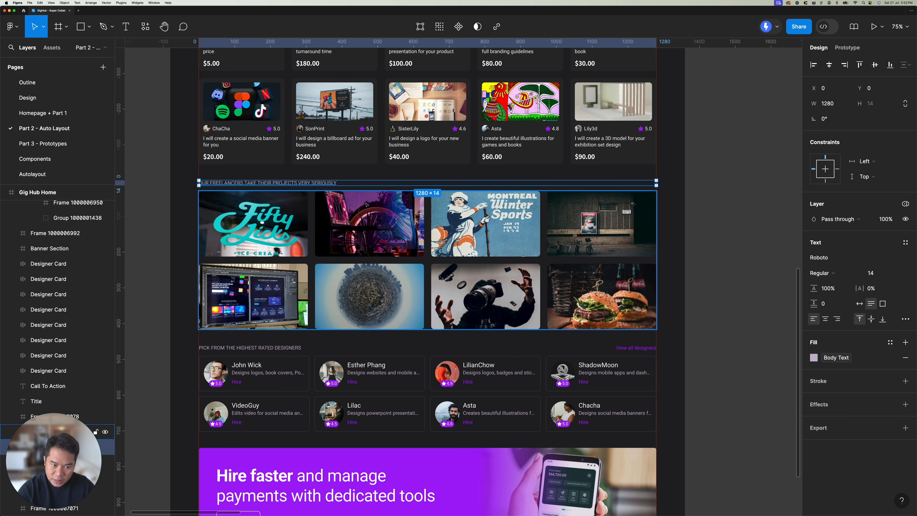
click(395, 219)
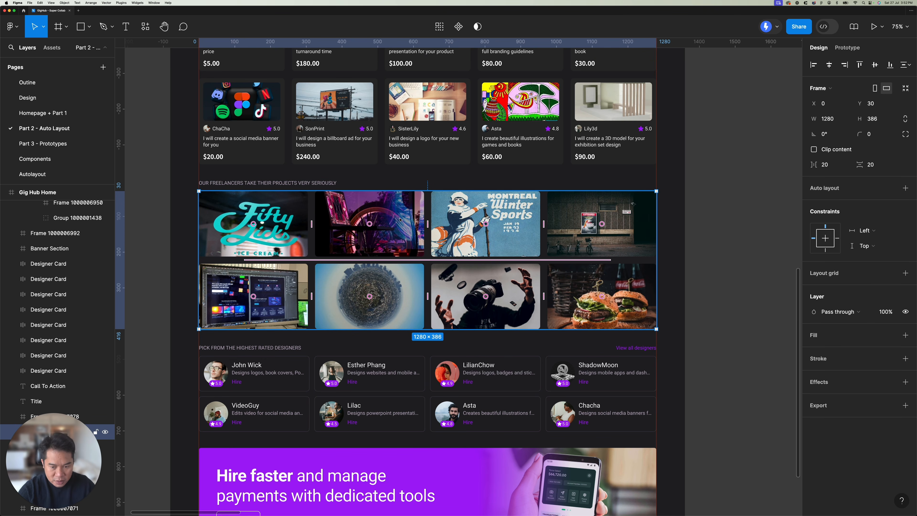
click(319, 183)
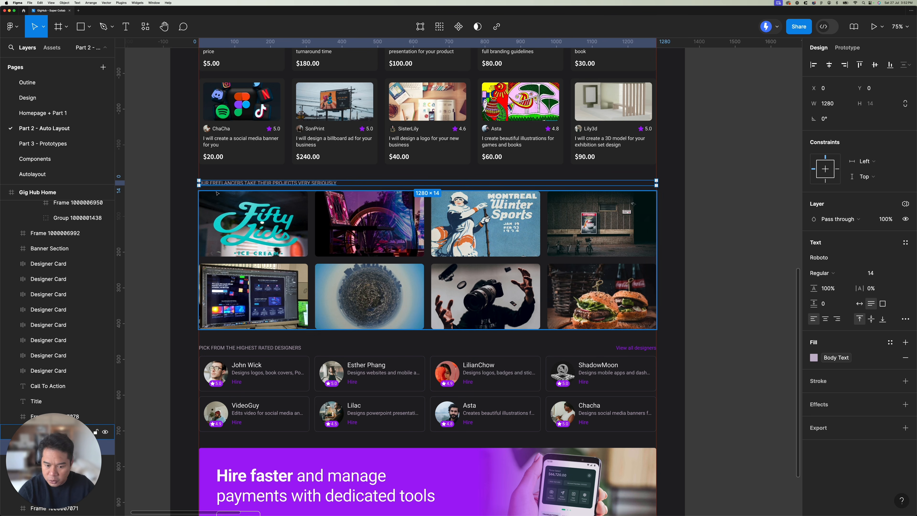
Step: Wrap the Pick From The Highest Rated Designers title and the View all designers link in one frame
scroll(218, 194, down, 2)
click(325, 330)
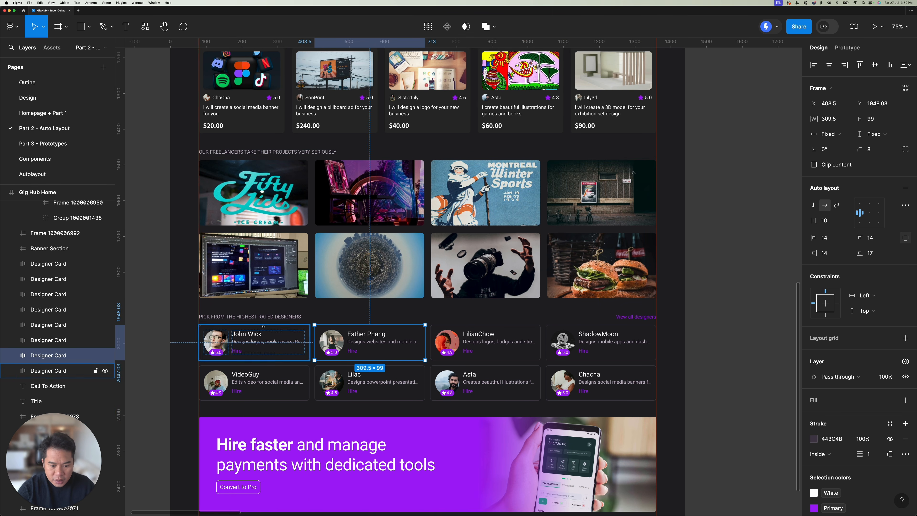
click(285, 317)
shift+click(636, 317)
right_click(610, 318)
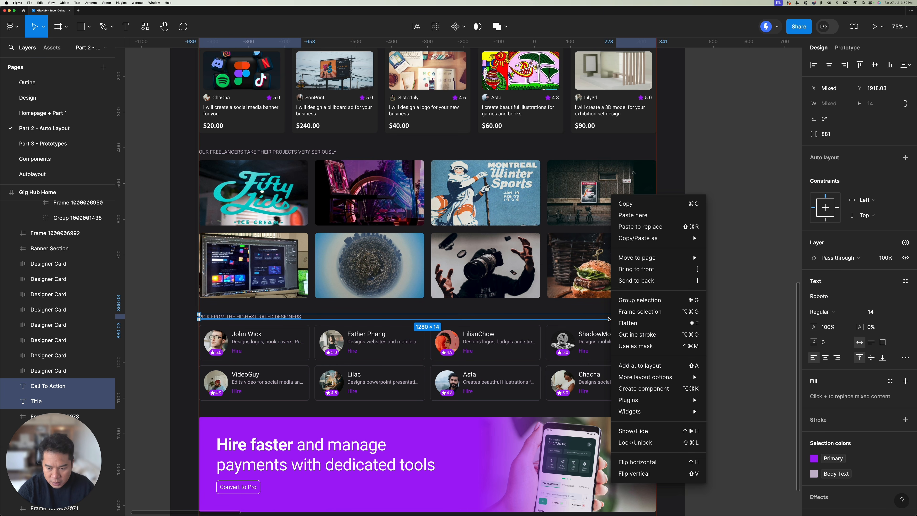
click(624, 365)
Step: Select all eight designer cards in both rows and wrap them in one frame
click(372, 347)
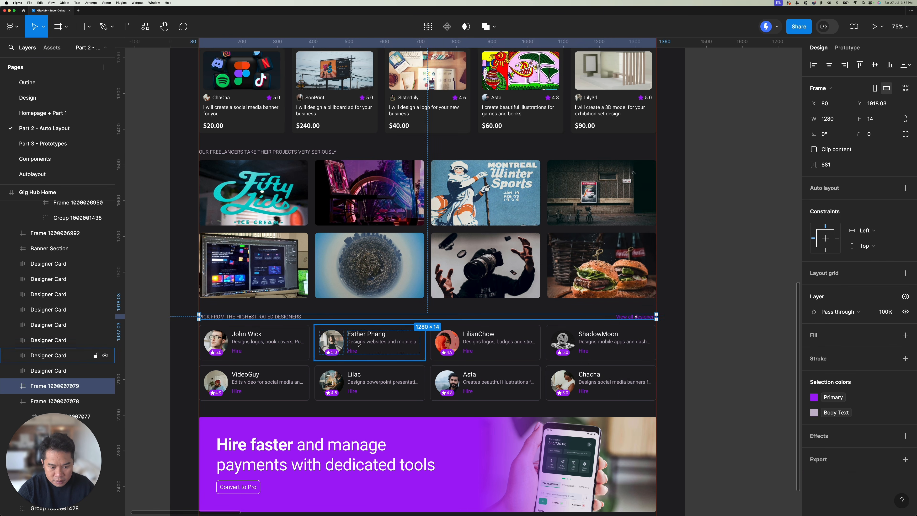
shift+click(245, 345)
shift+click(484, 343)
shift+click(600, 343)
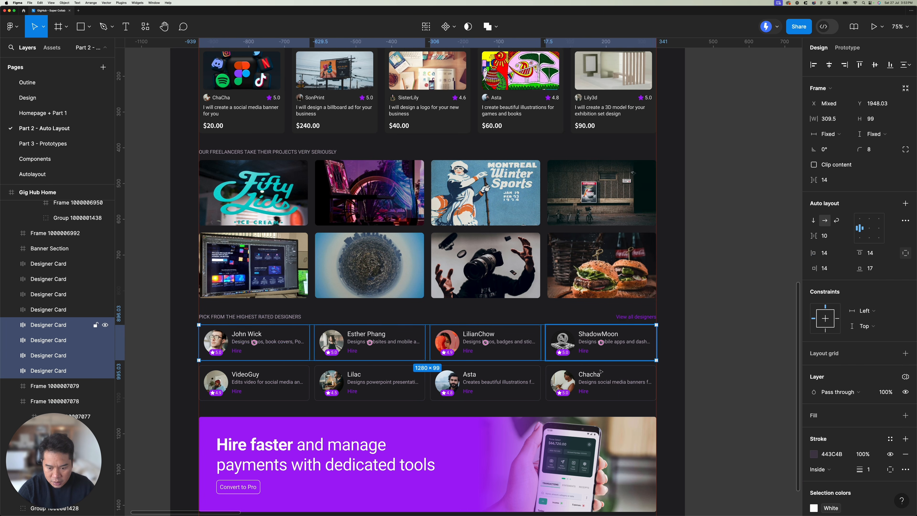
shift+click(599, 382)
shift+click(484, 383)
shift+click(350, 381)
shift+click(260, 382)
right_click(421, 379)
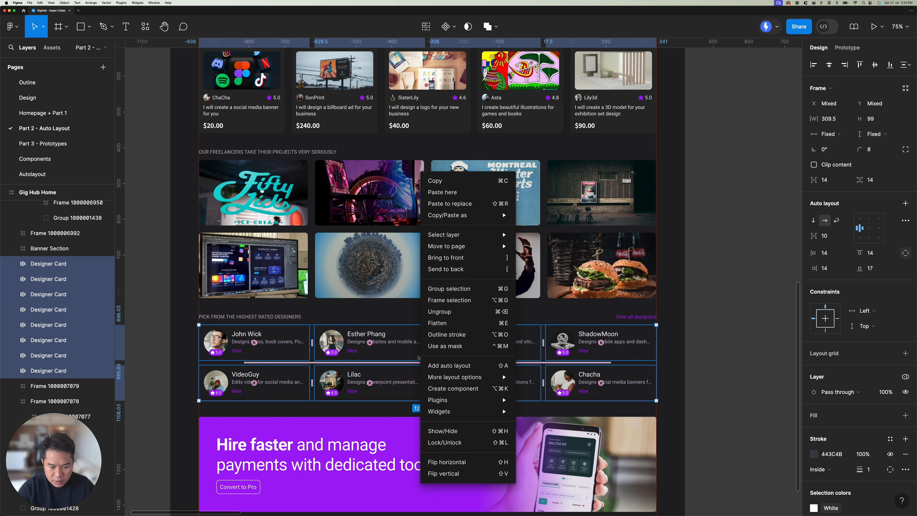
click(448, 300)
Step: Examine the Hire faster banner and the footer frame with its contents, and review the whole home page layout
scroll(288, 325, down, 6)
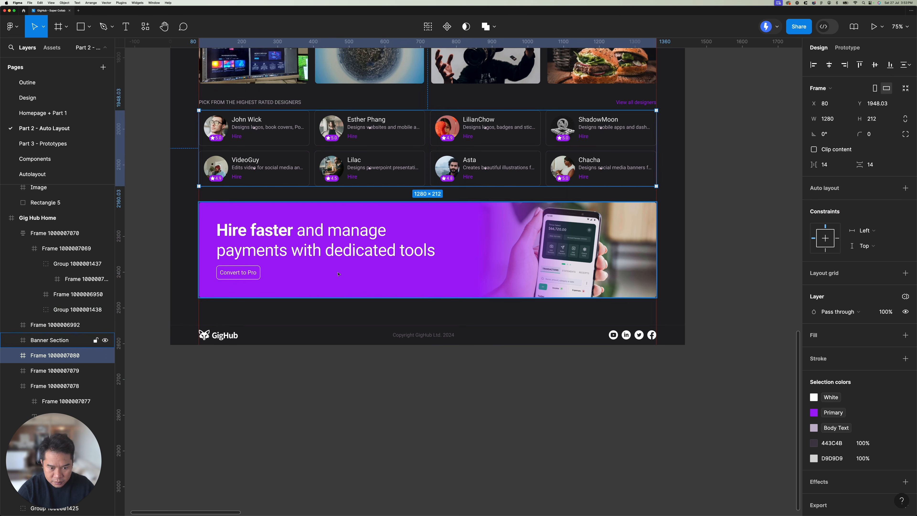
click(238, 289)
click(260, 337)
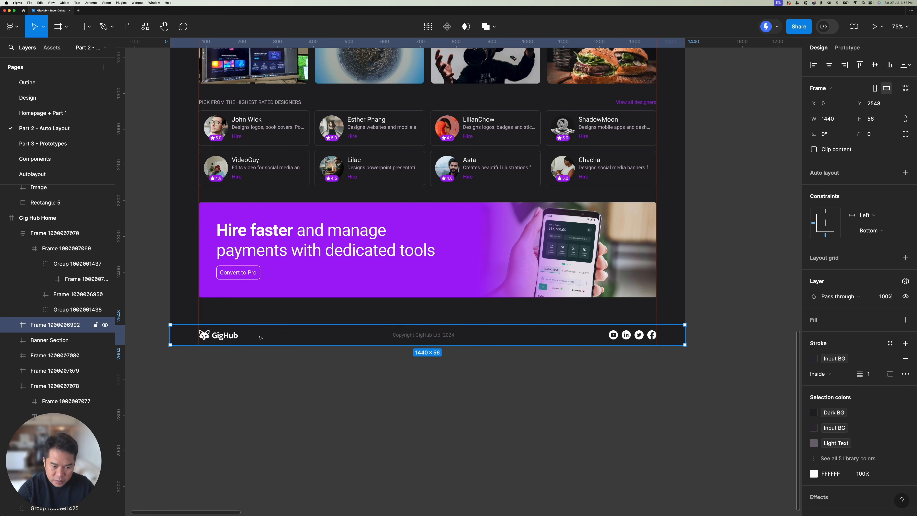
double_click(446, 336)
click(524, 358)
scroll(453, 353, up, 5)
scroll(455, 353, down, 5)
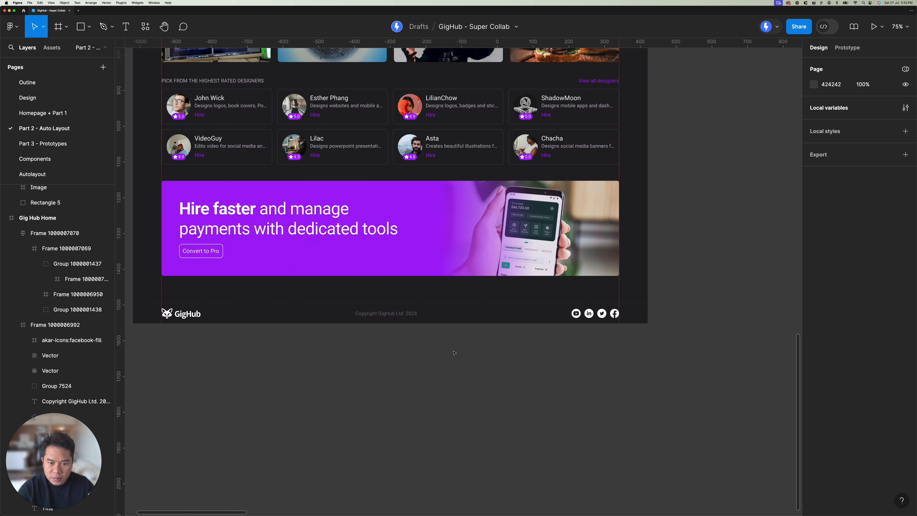
scroll(454, 353, down, 3)
scroll(456, 335, down, 10)
scroll(458, 327, up, 3)
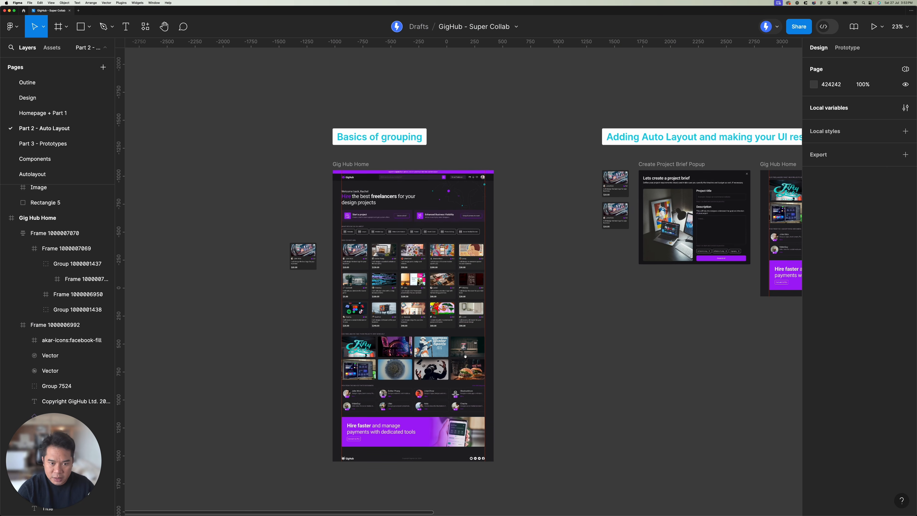
Step: Examine the framed home page sections and measure the spacing between the greeting, project cards, filter buttons and gig cards frames
click(349, 165)
scroll(376, 207, up, 5)
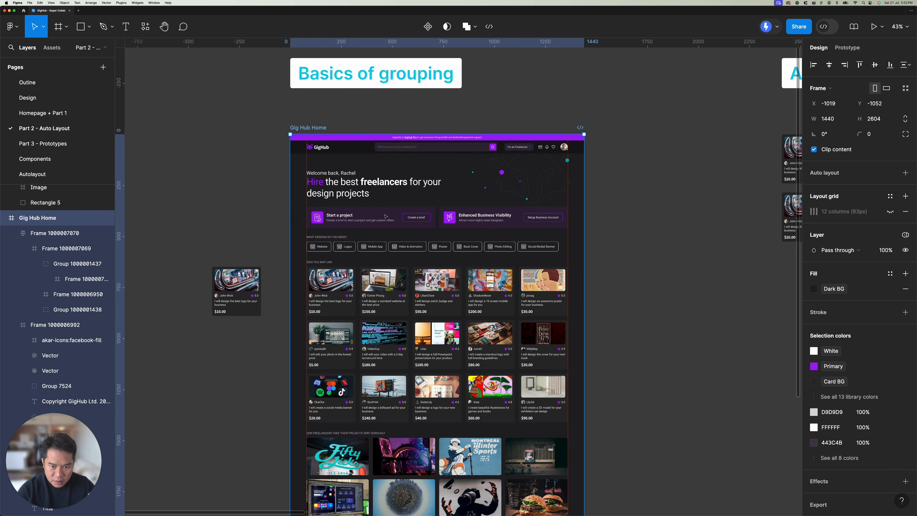
scroll(386, 216, up, 2)
click(378, 183)
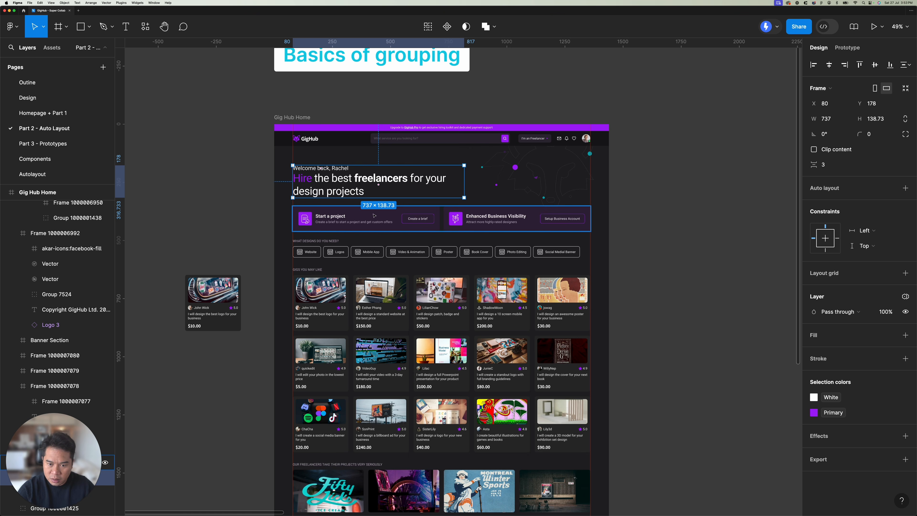
click(390, 235)
click(383, 244)
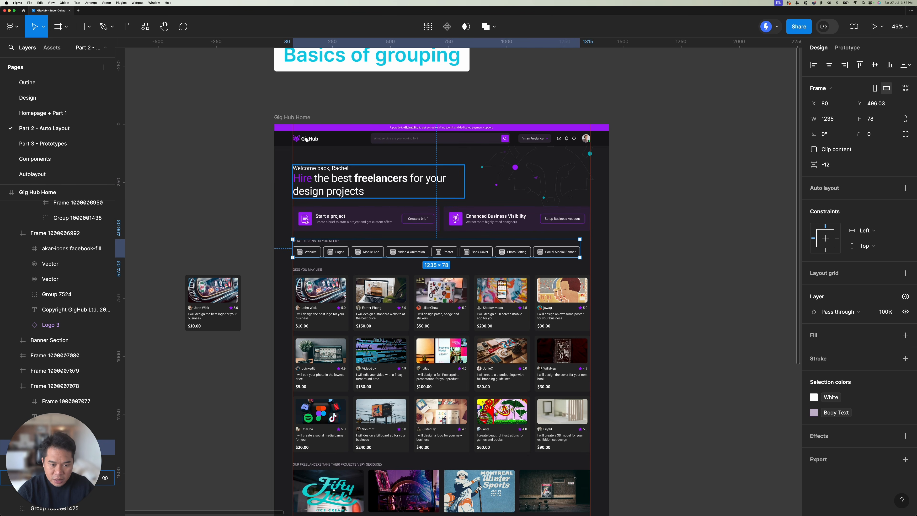
click(356, 191)
key(alt)
click(342, 223)
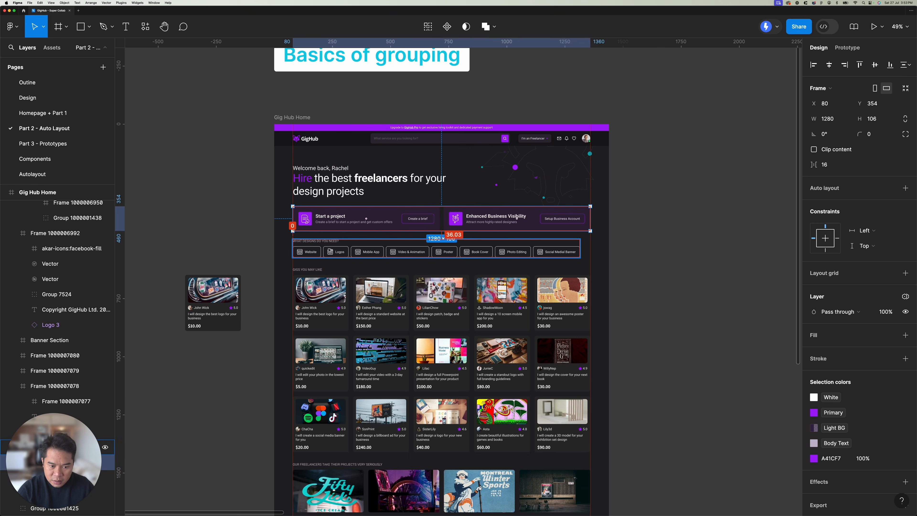
click(337, 275)
key(alt)
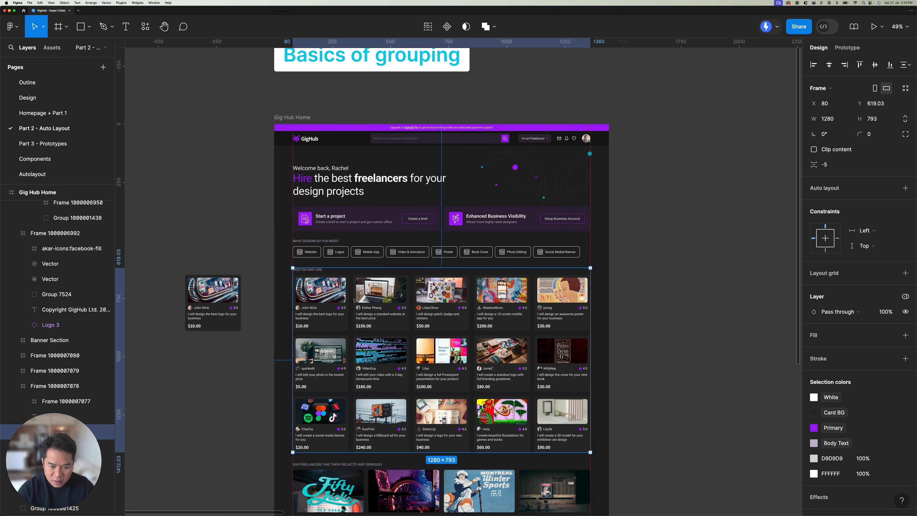
drag(361, 391, 380, 257)
click(376, 356)
key(alt)
Step: Wrap the Pick From The Highest Rated Designers heading frame and the designer cards frame together in one frame
drag(371, 336, 381, 270)
click(375, 398)
shift+click(361, 372)
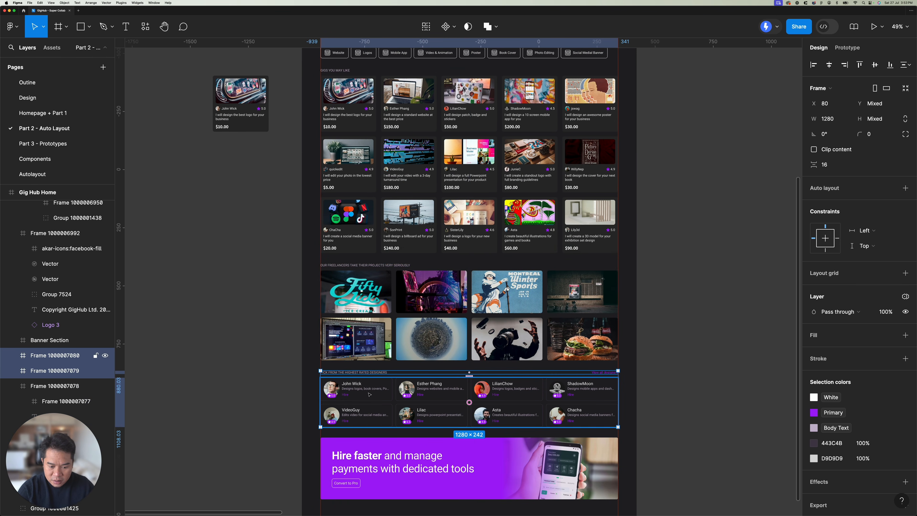
right_click(369, 393)
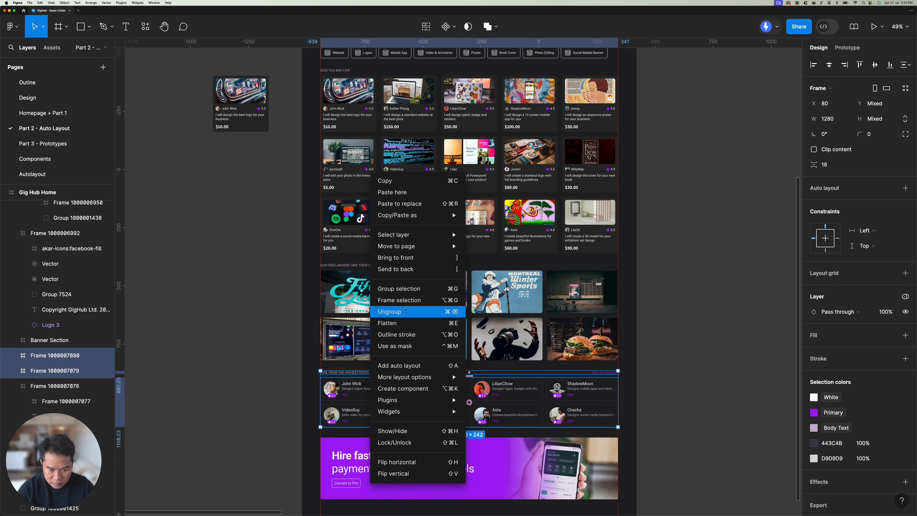
click(404, 299)
Step: Measure the gap between the designers section and the Hire faster banner, and review the content sections by selecting them together up to the greeting
key(alt)
click(401, 448)
key(alt)
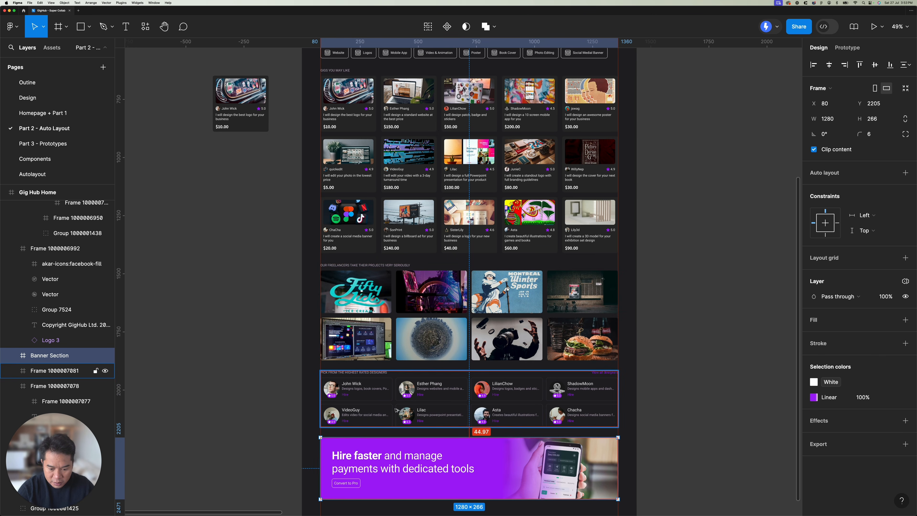
scroll(396, 410, down, 3)
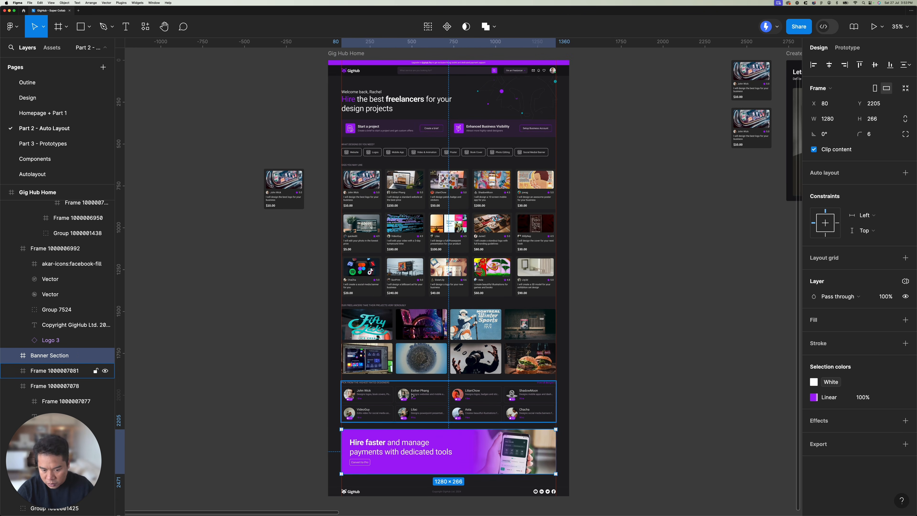
shift+click(408, 403)
shift+click(413, 346)
shift+click(416, 269)
shift+click(417, 156)
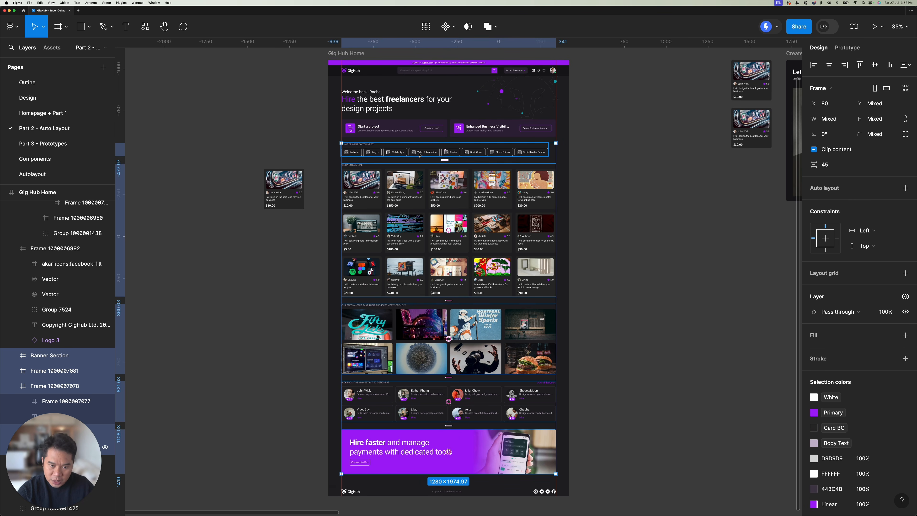
shift+click(408, 130)
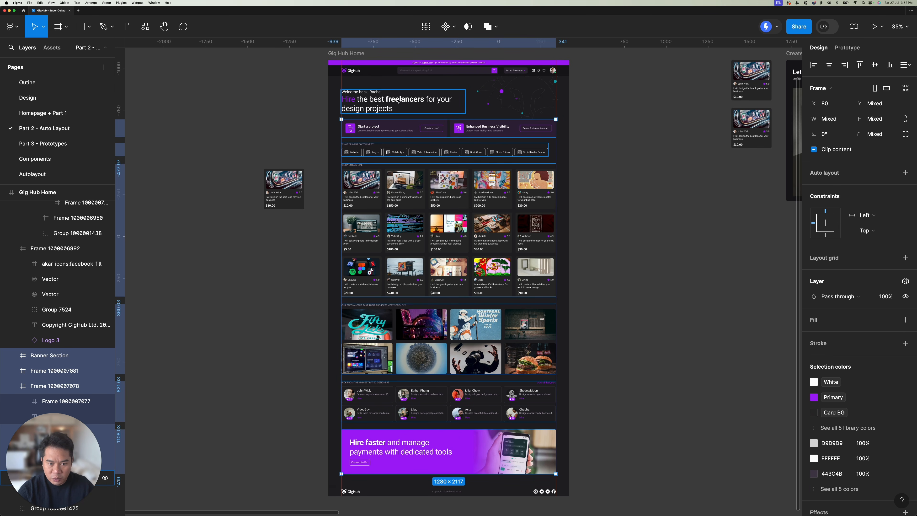
shift+click(400, 115)
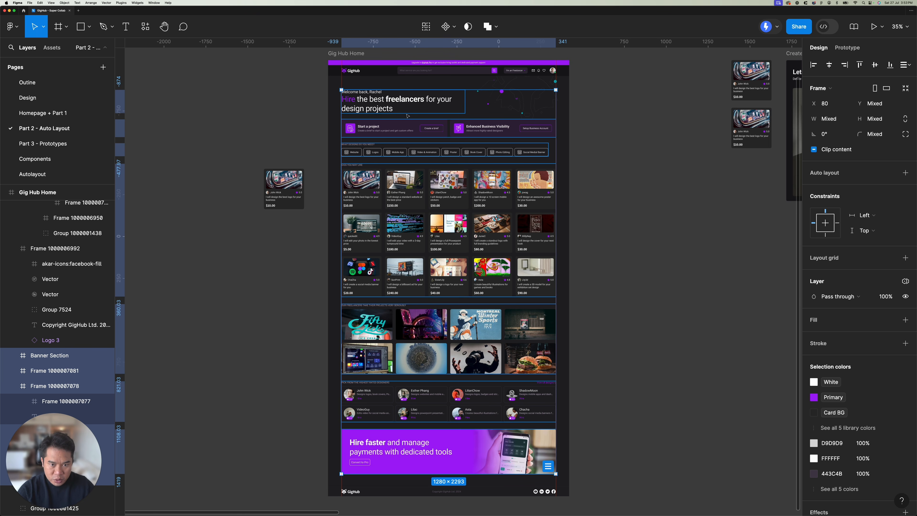
click(635, 164)
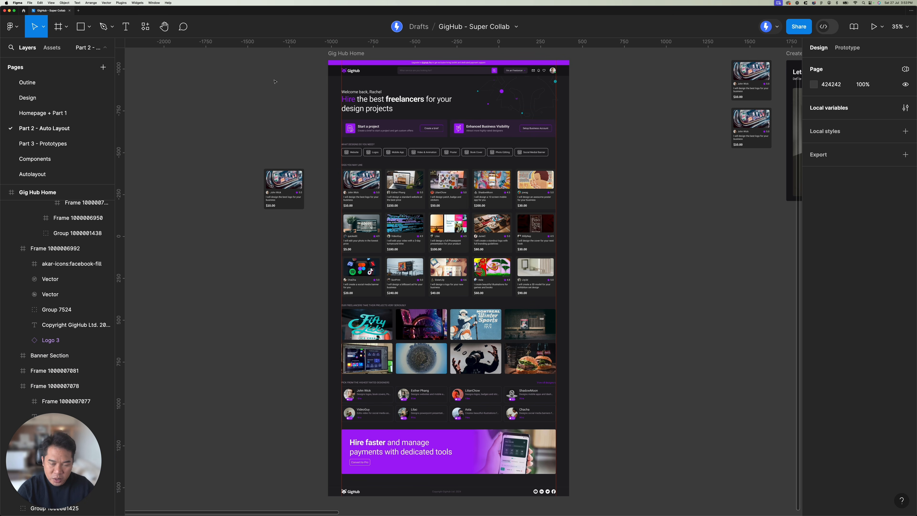
Step: Examine the home page's top bars, the footer frame and the overall Gig Hub Home frame that contains all sections
scroll(314, 94, right, 5)
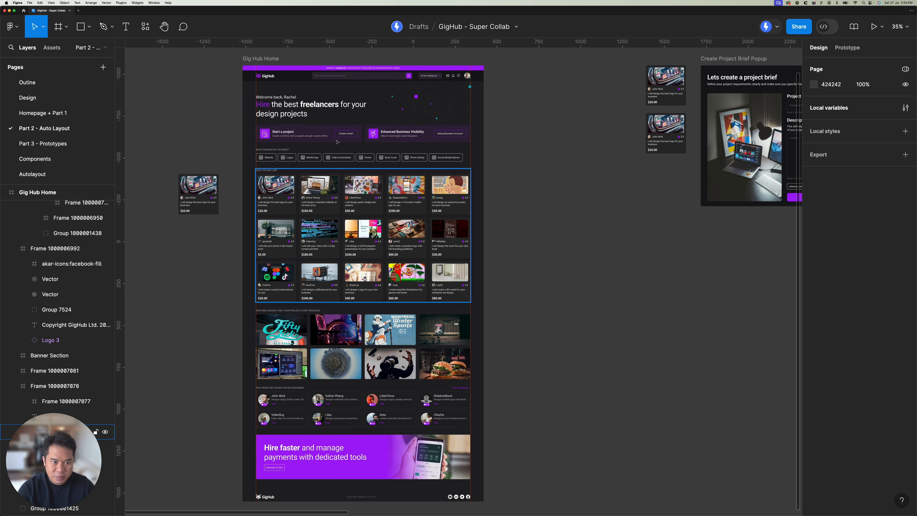
click(252, 74)
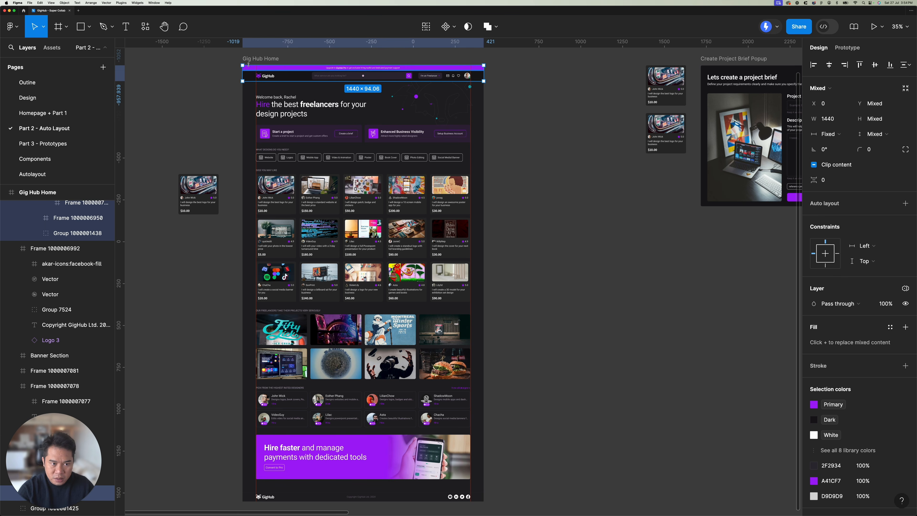
key(Tab)
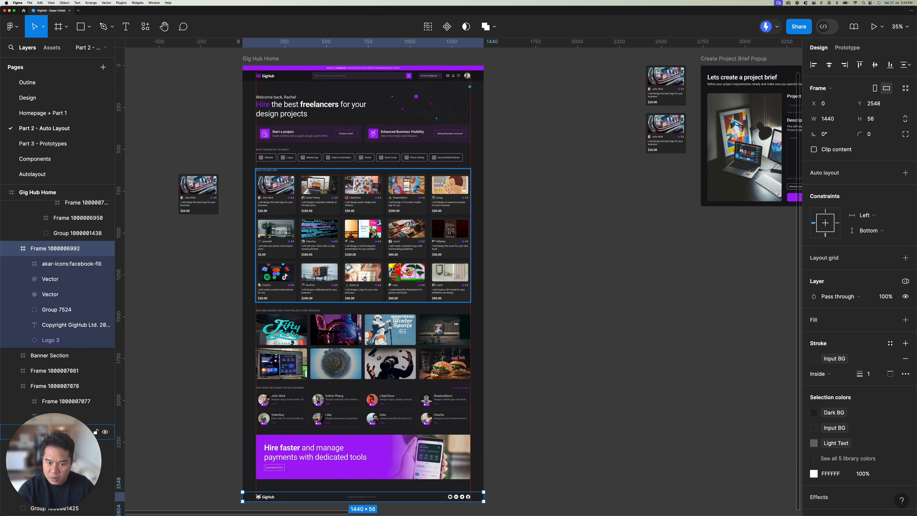
click(508, 192)
scroll(325, 166, up, 1)
scroll(325, 166, right, 1)
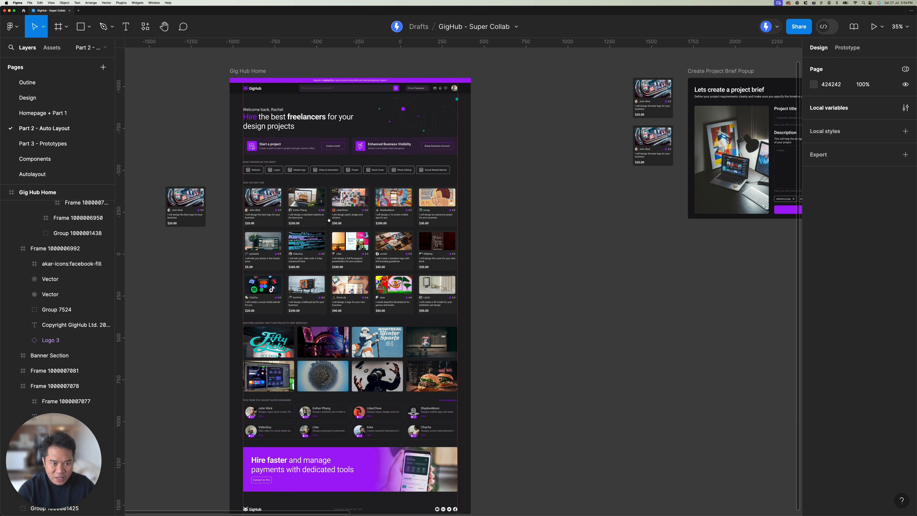
click(243, 71)
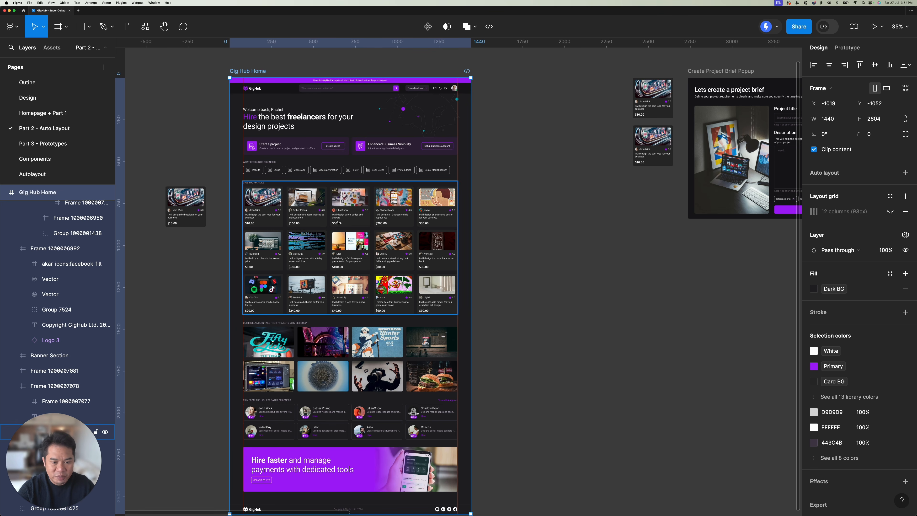
scroll(338, 223, down, 2)
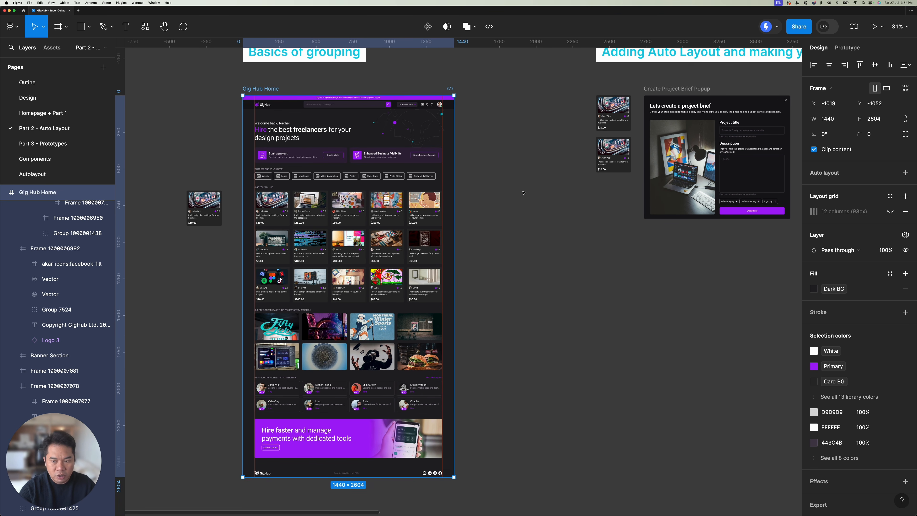
scroll(523, 192, up, 1)
scroll(523, 192, right, 1)
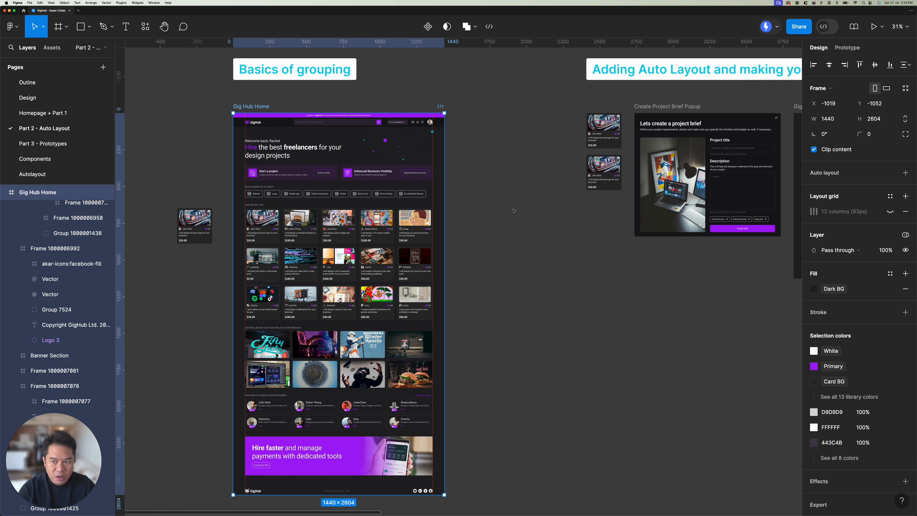
scroll(514, 211, down, 2)
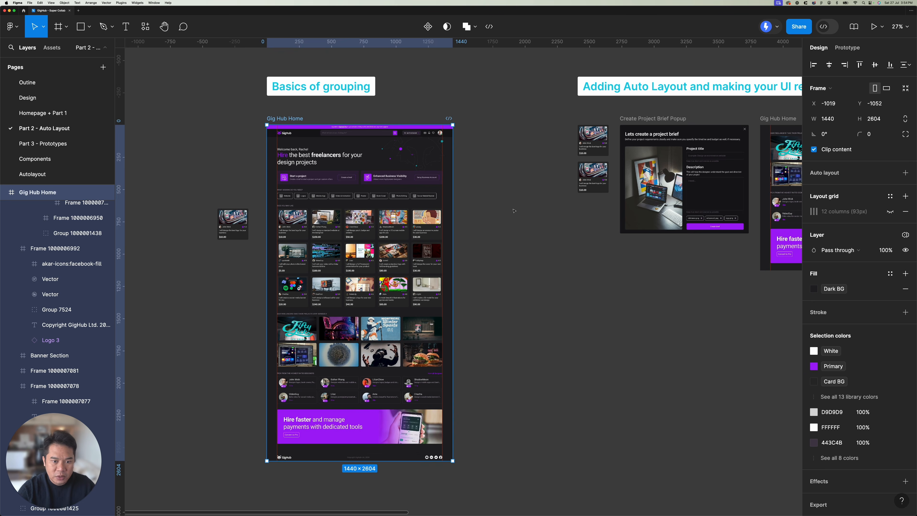
click(514, 210)
scroll(521, 195, up, 1)
scroll(522, 196, left, 1)
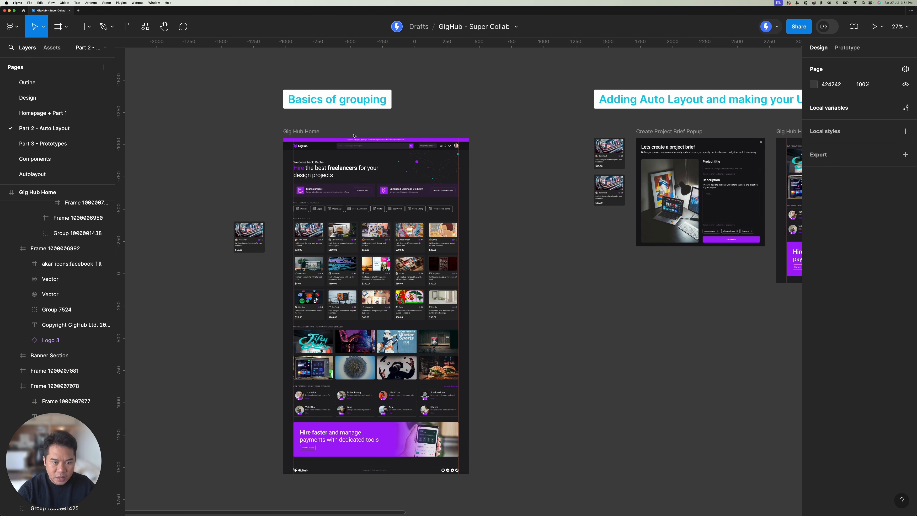
click(307, 131)
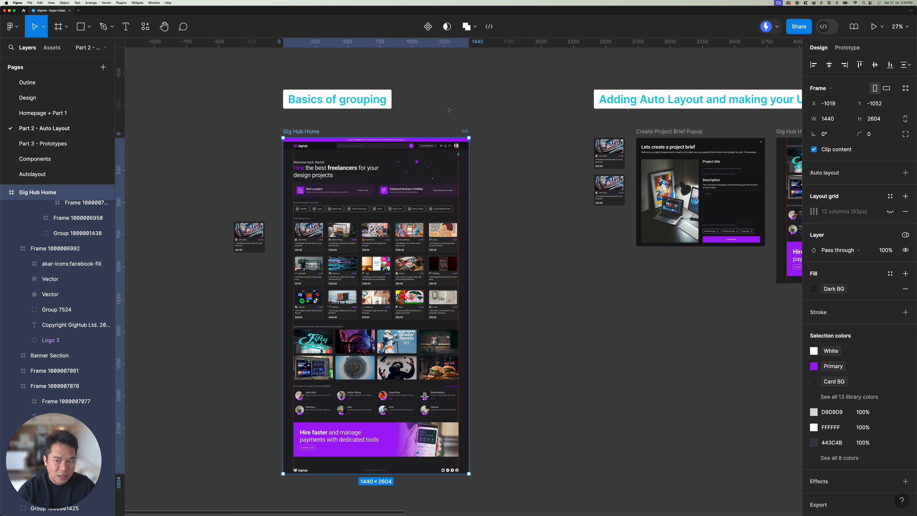
Step: Examine the Create Project Brief Popup and Gig Hub Home frames under Adding Auto Layout and making your UI responsive, alongside the grouped home page
scroll(489, 111, right, 15)
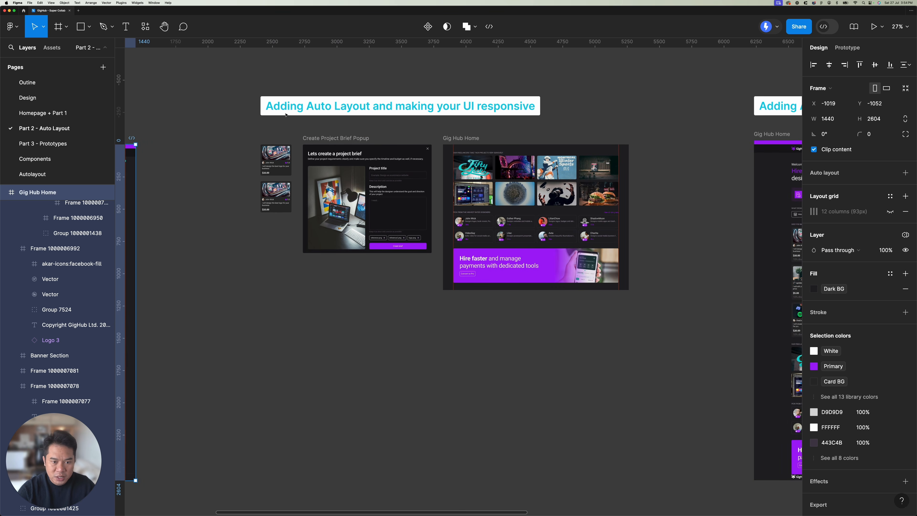
scroll(360, 119, up, 3)
click(331, 112)
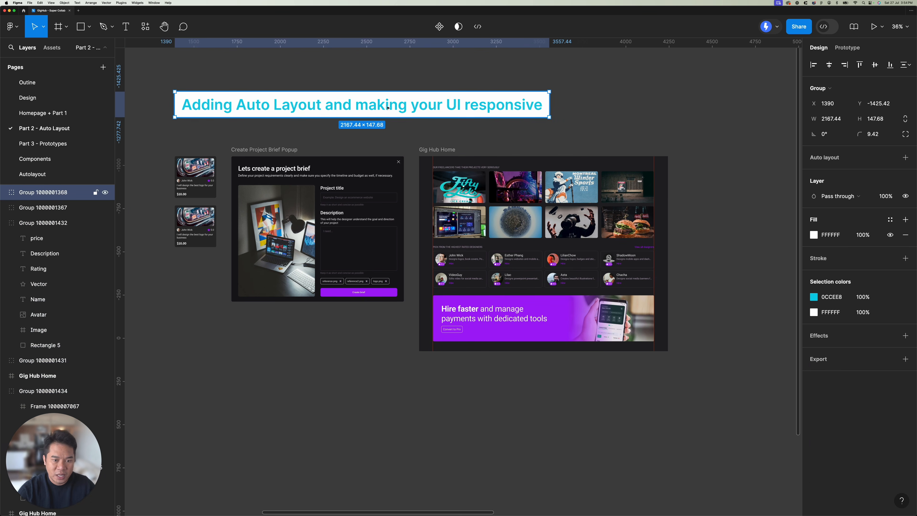
click(277, 149)
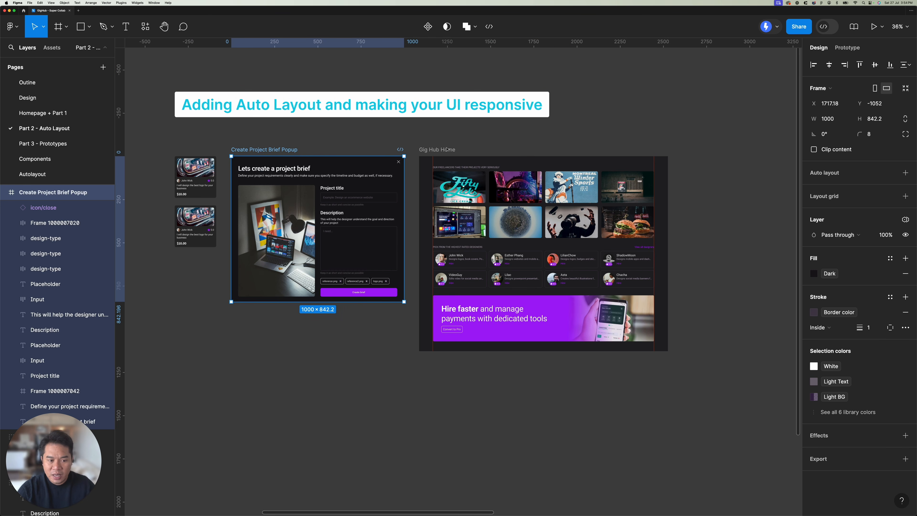
scroll(447, 148, left, 5)
click(510, 123)
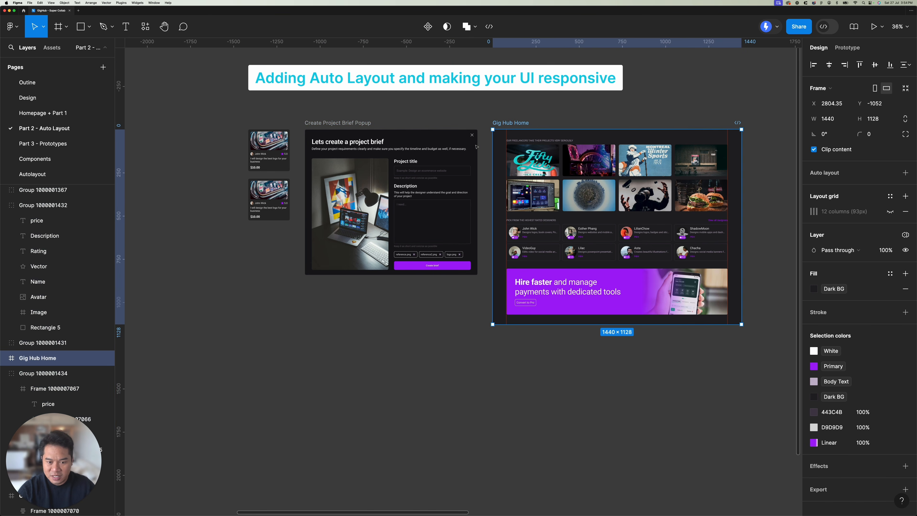
scroll(483, 140, right, 2)
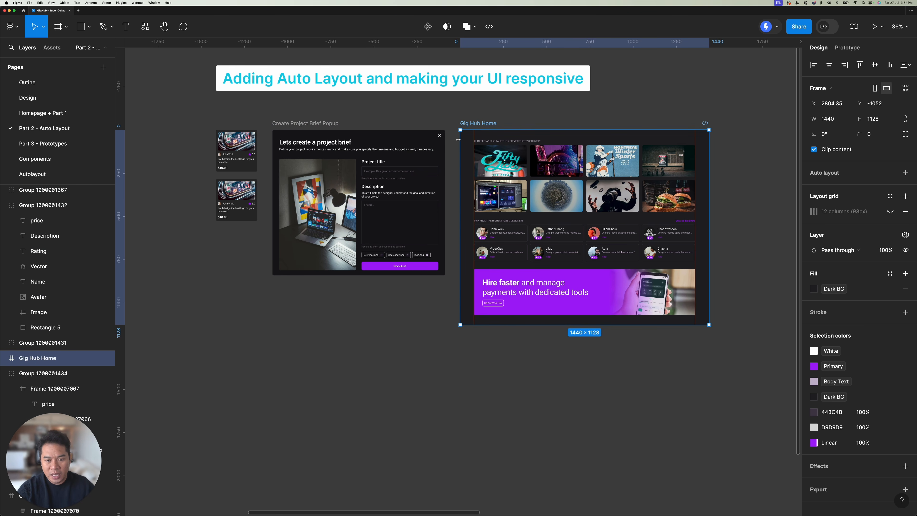
click(313, 123)
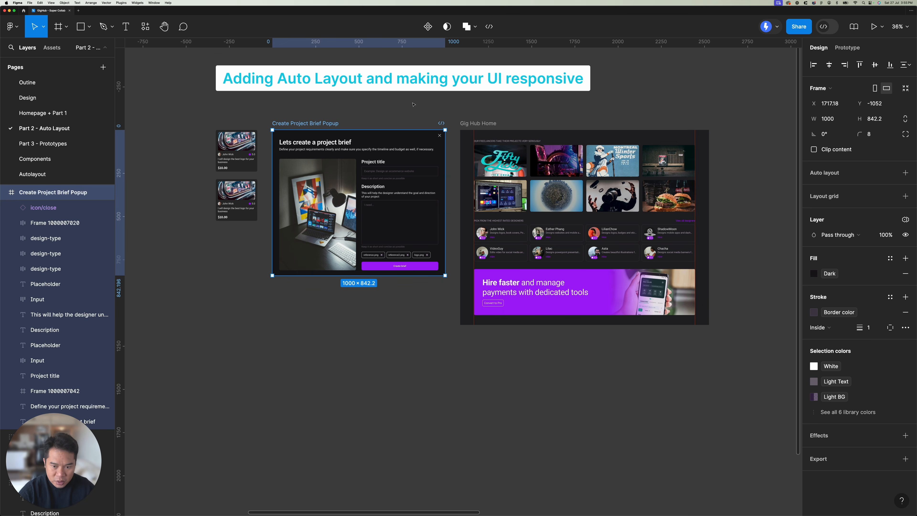
scroll(441, 118, down, 5)
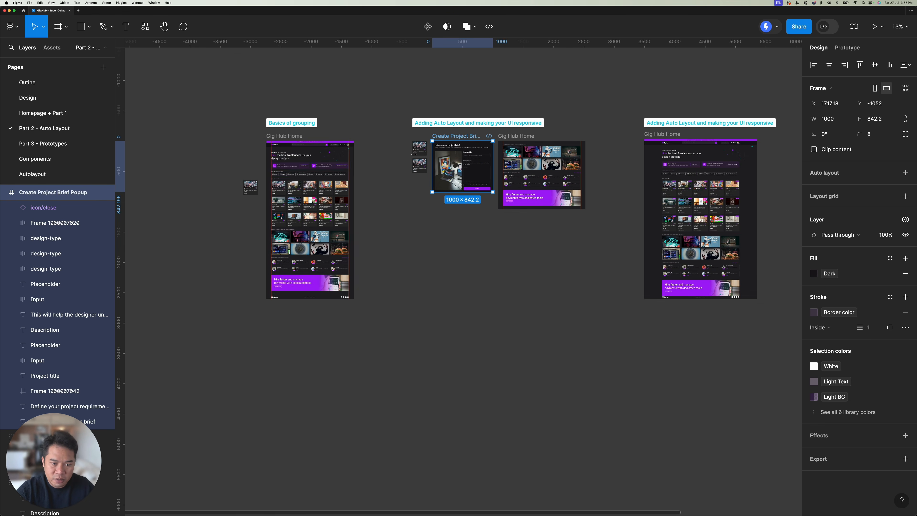
click(284, 136)
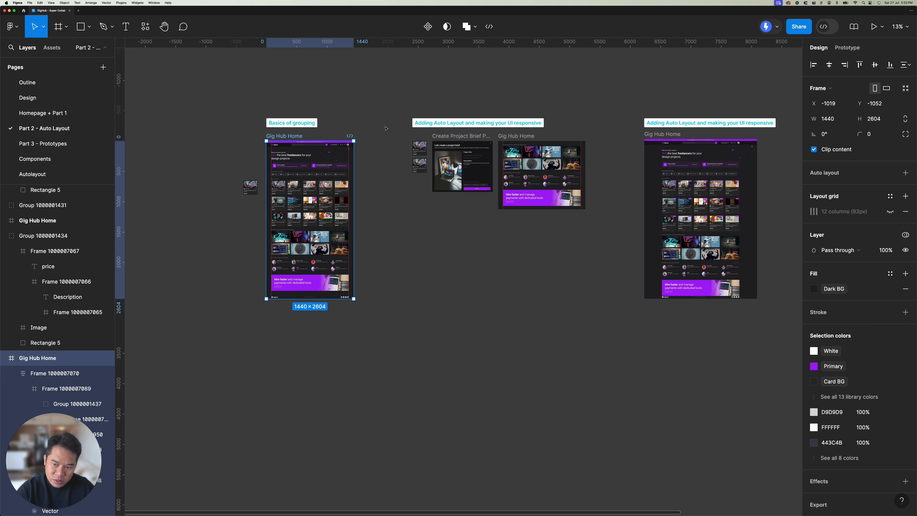
scroll(386, 128, right, 3)
scroll(421, 147, up, 10)
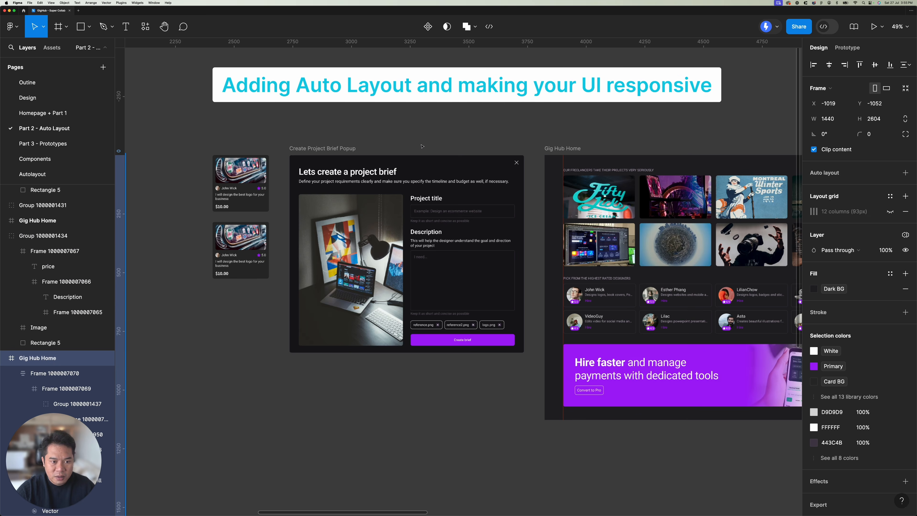
Step: Examine the two gig cards beside the Create Project Brief Popup, comparing the upper and lower card groups
scroll(422, 147, up, 2)
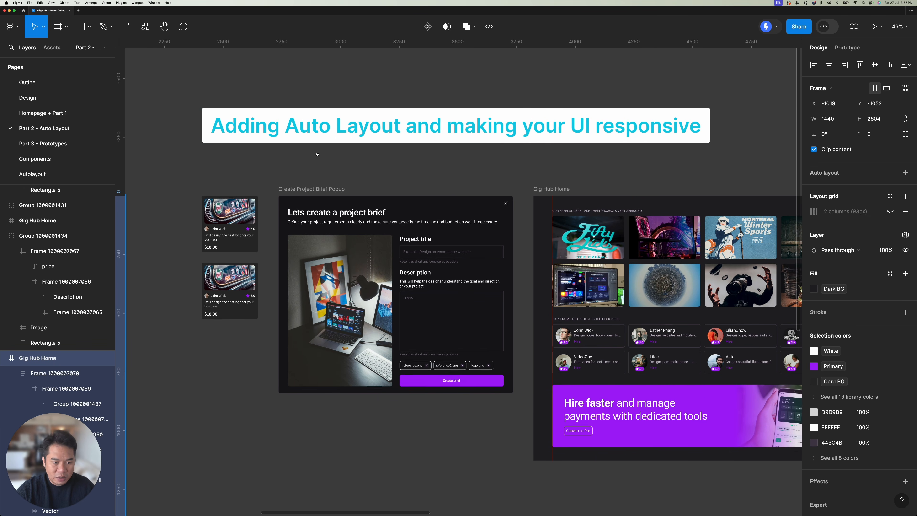
scroll(317, 154, left, 3)
click(328, 192)
scroll(395, 173, up, 6)
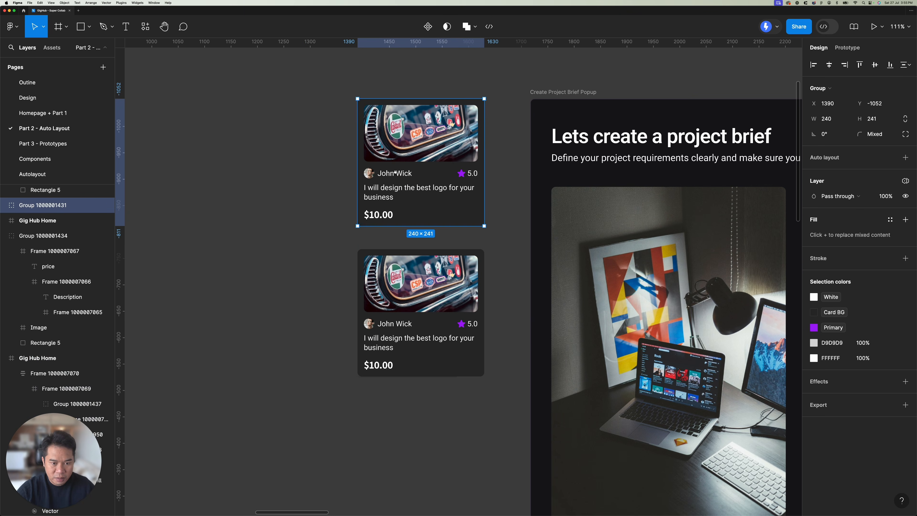
click(416, 288)
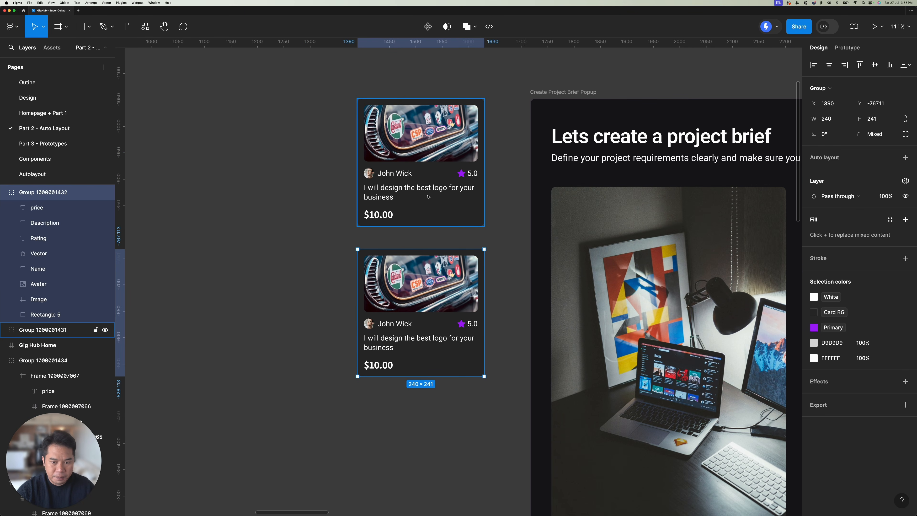
scroll(429, 196, right, 2)
click(405, 162)
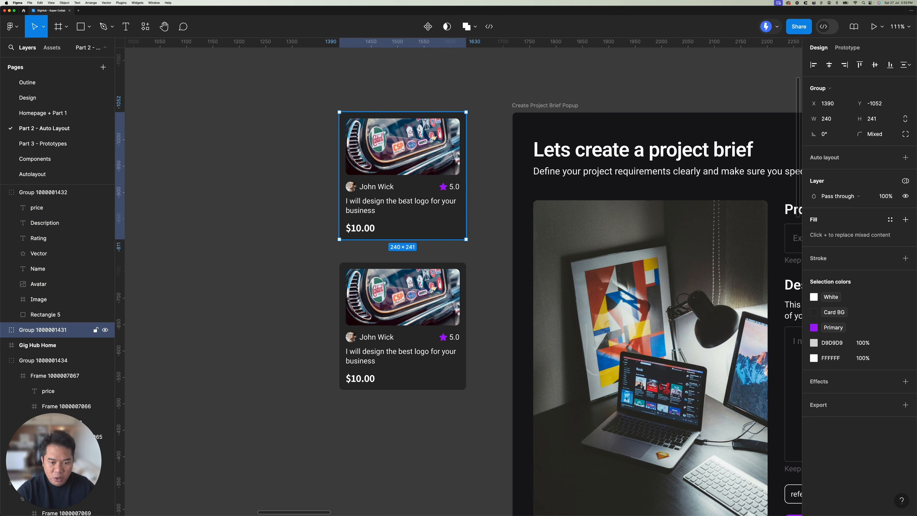
click(418, 278)
click(388, 195)
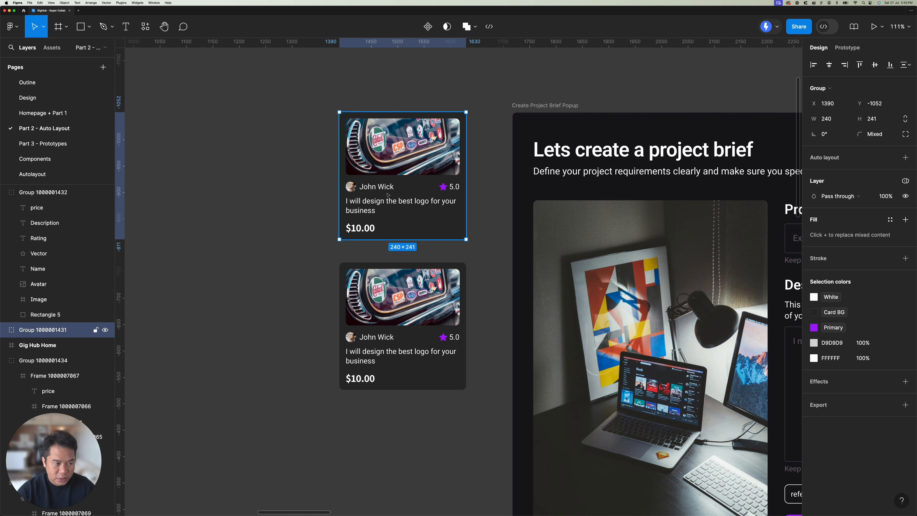
scroll(379, 169, up, 3)
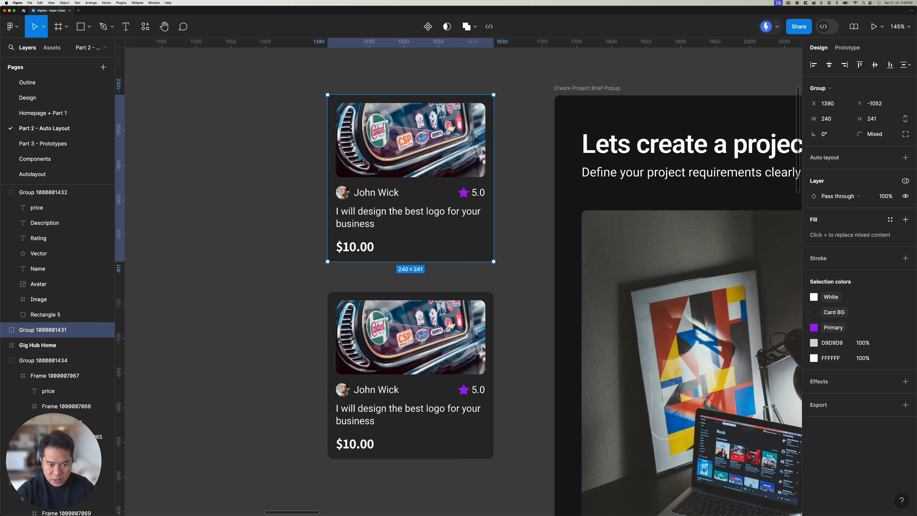
Step: Collapse the lower gig card's group in the layer list and select the upper gig card
click(392, 356)
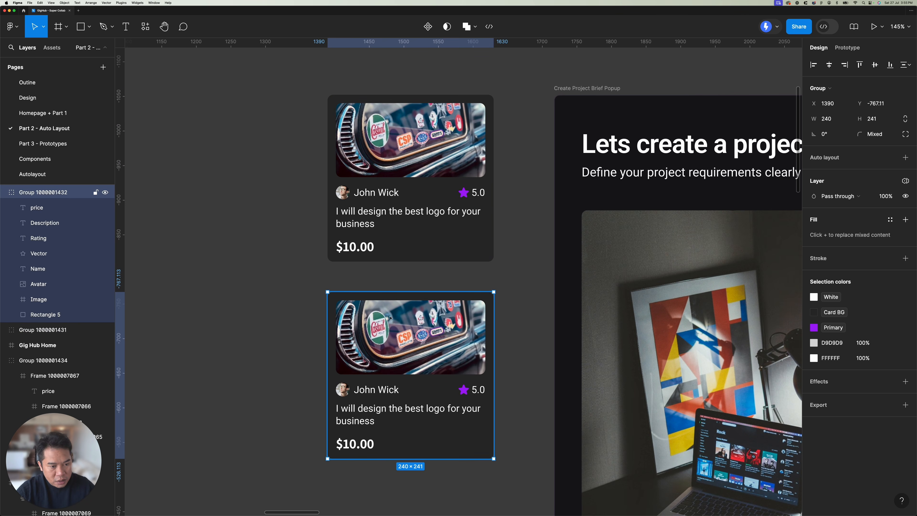
click(5, 192)
click(395, 153)
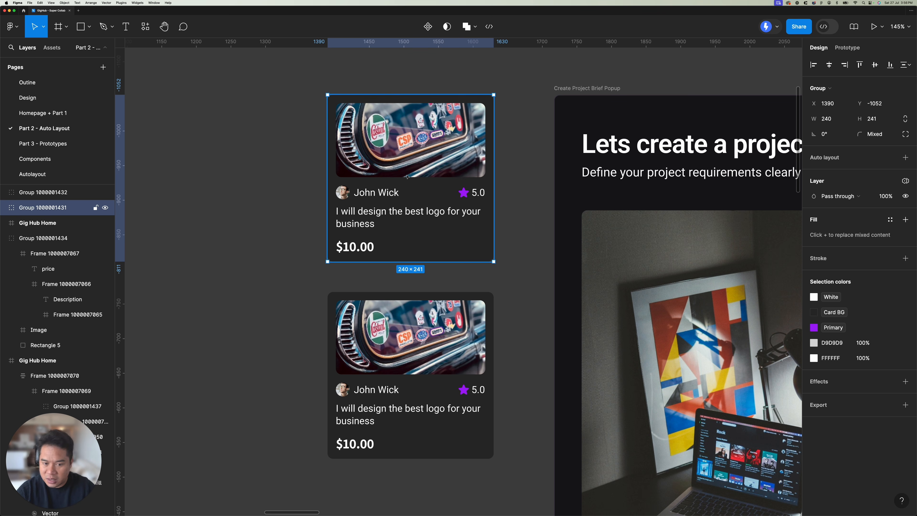
Step: Apply suggested auto layout to the upper gig card
right_click(412, 162)
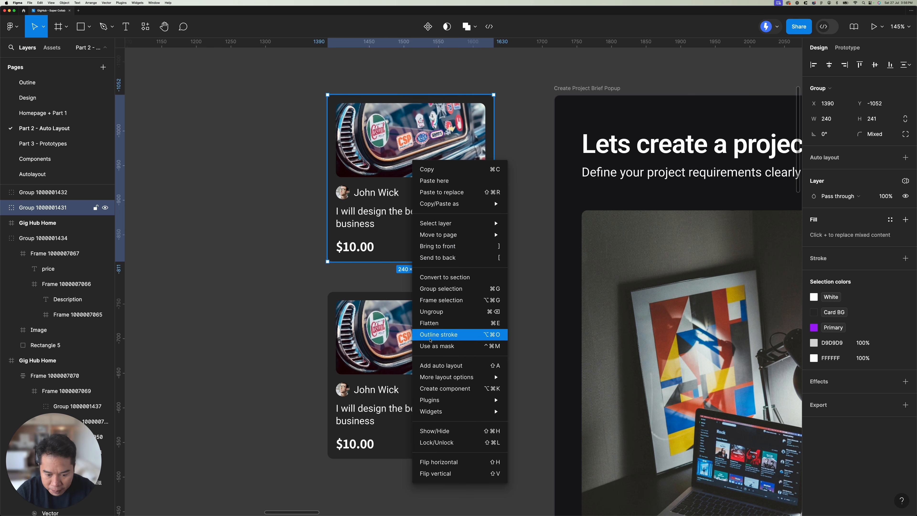
mouse_move(471, 382)
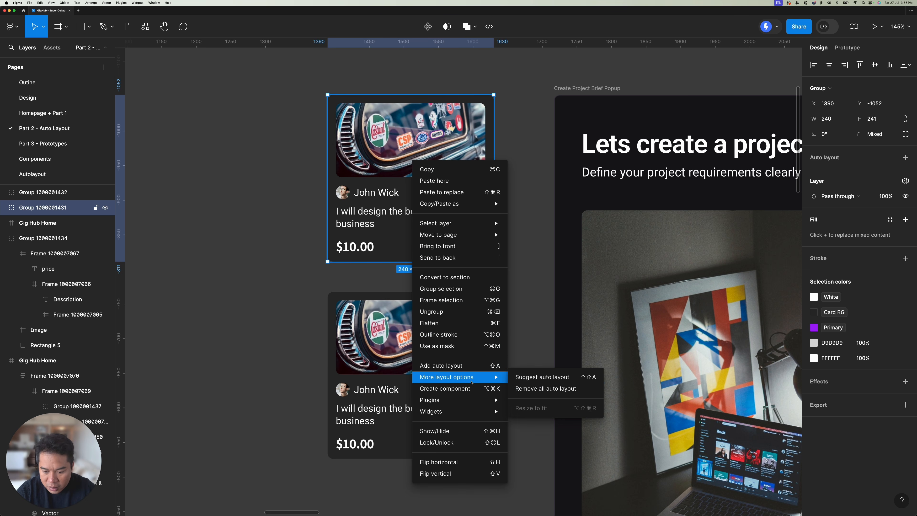
click(542, 377)
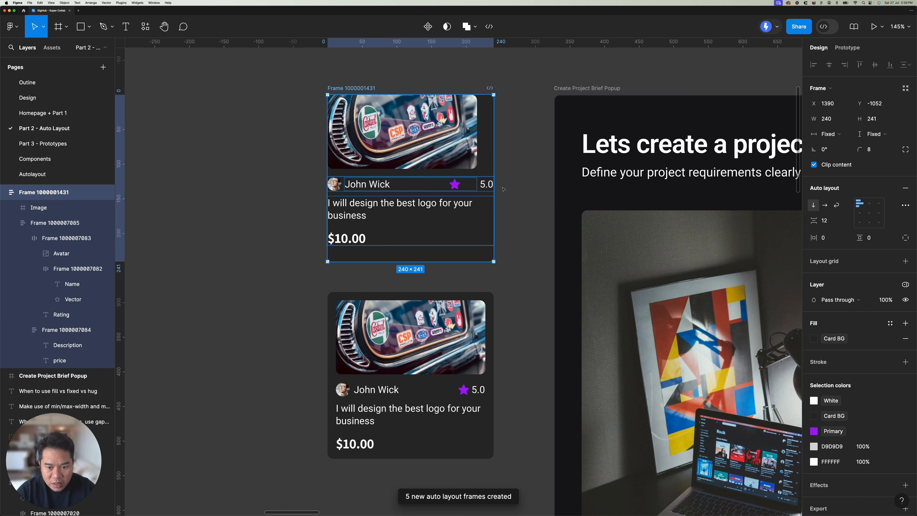
Step: Examine the upper card's generated auto layout frames: the image, the avatar and name row, and the description with price
click(403, 220)
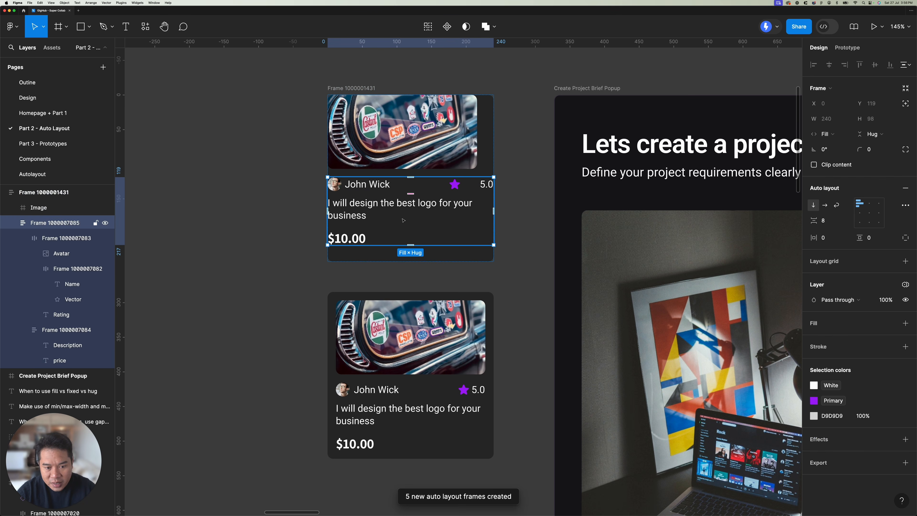
click(415, 151)
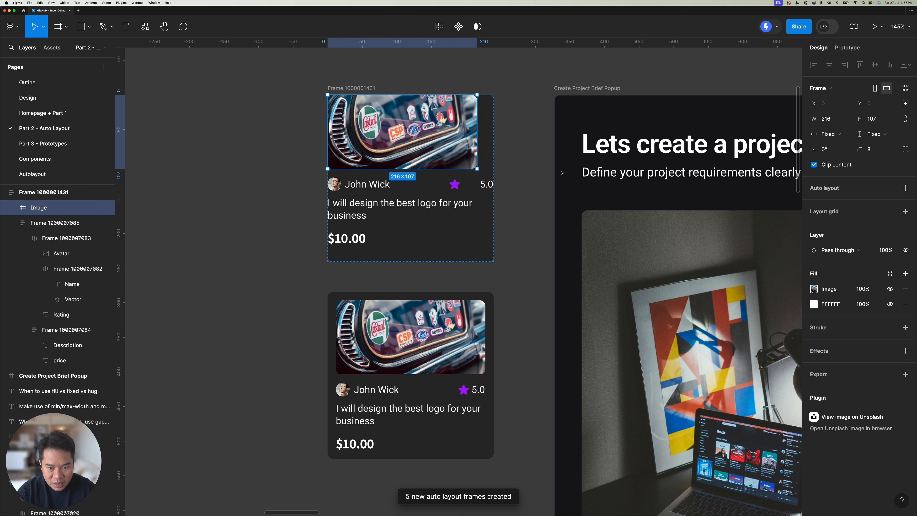
click(354, 89)
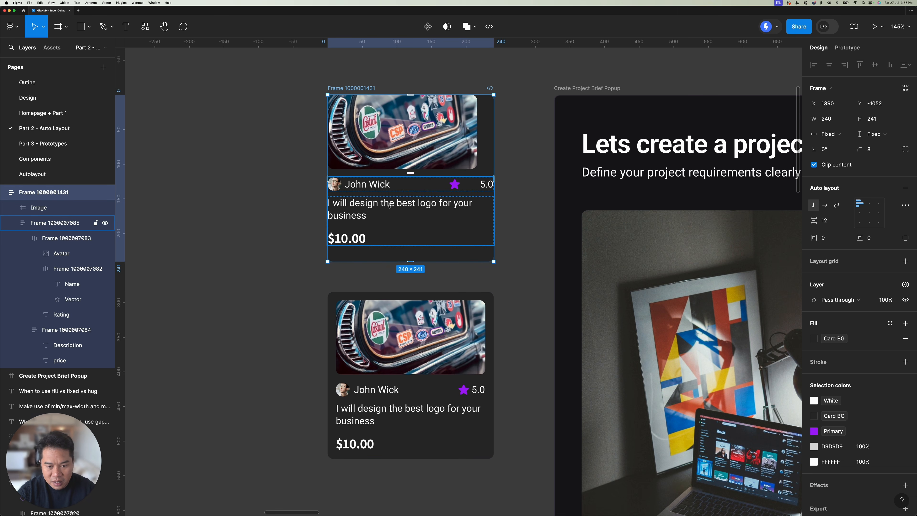
click(448, 158)
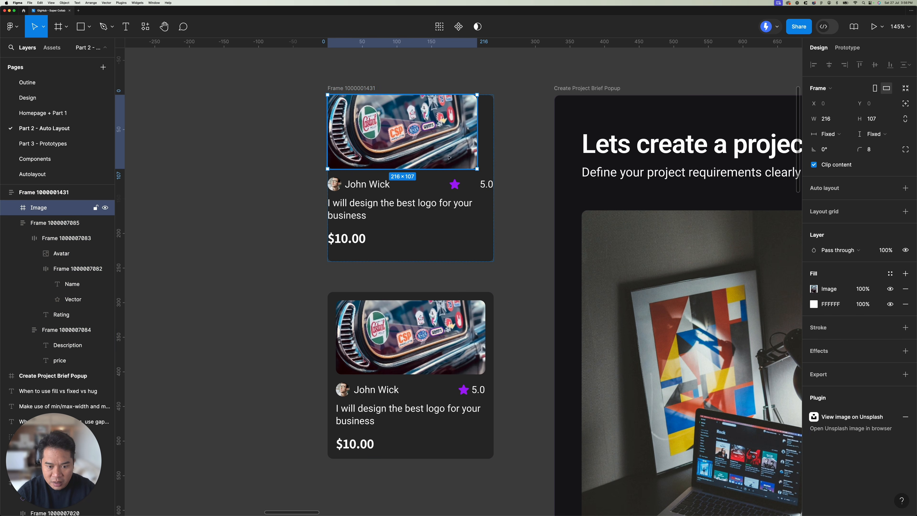
click(413, 198)
double_click(377, 190)
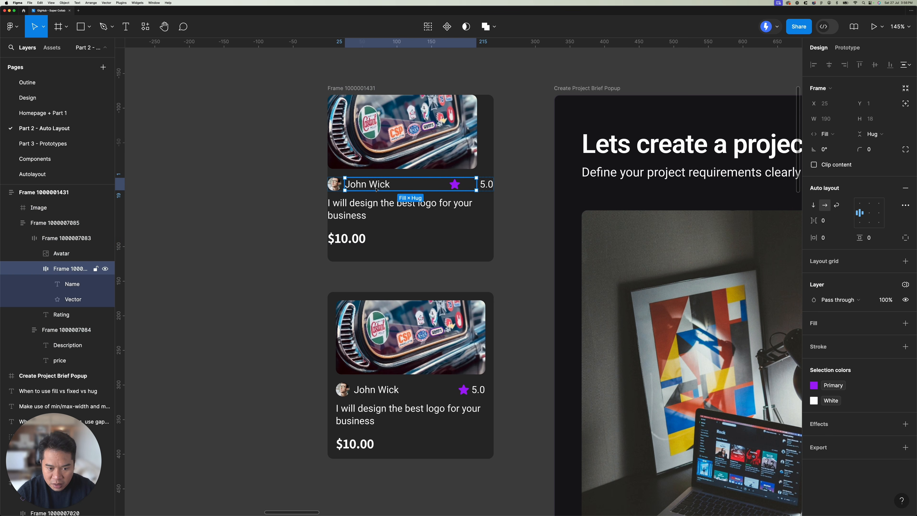
click(412, 203)
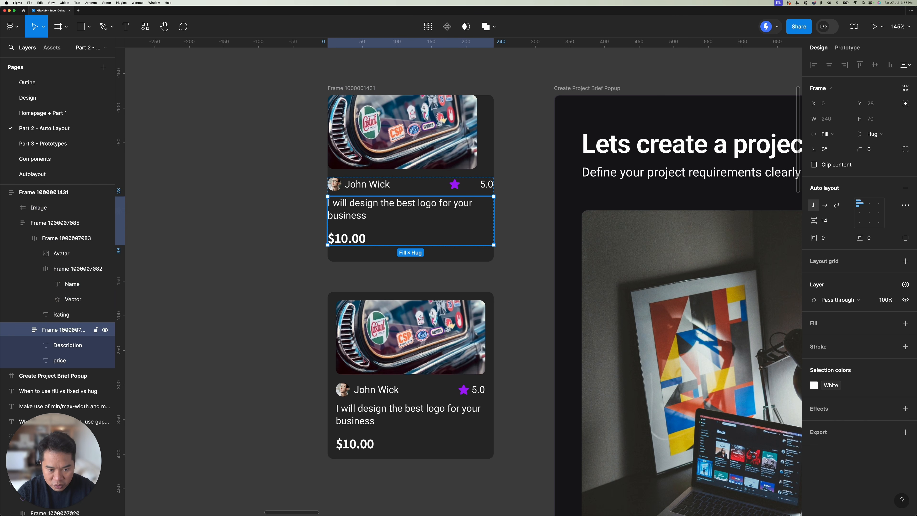
click(397, 185)
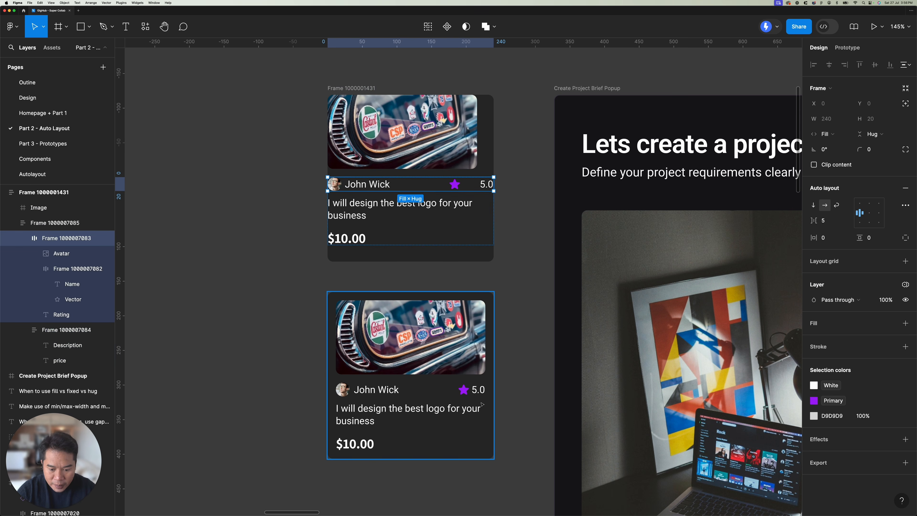
Step: Compare the star and rating in both gig cards, and check how the upper card's name, avatar, description and price are nested
click(477, 392)
double_click(477, 392)
click(463, 390)
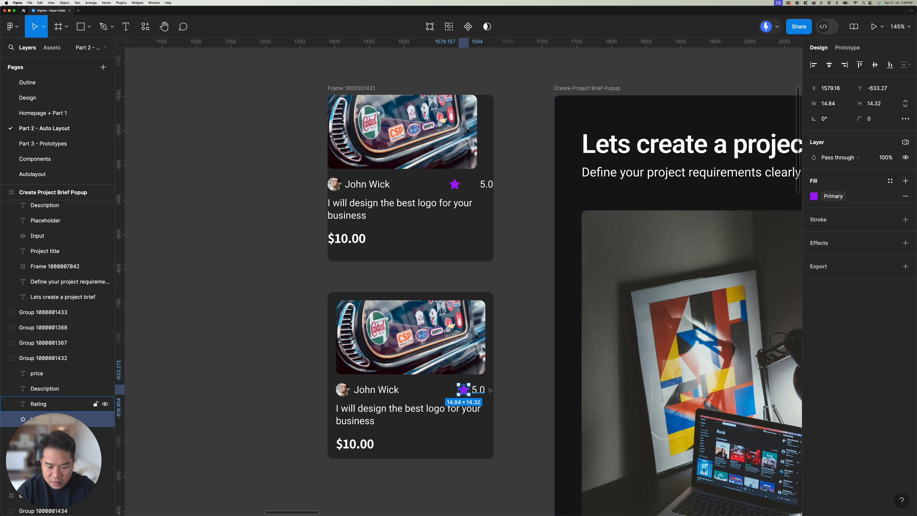
double_click(399, 187)
double_click(419, 186)
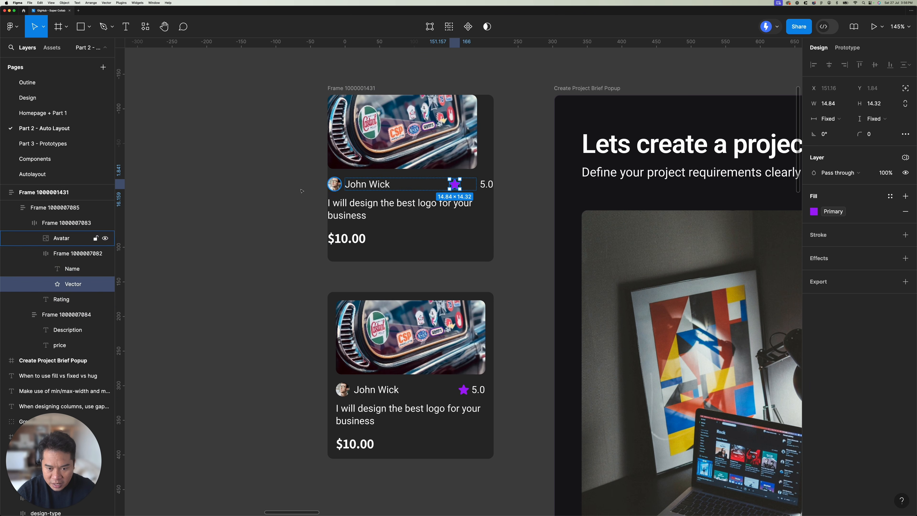
click(368, 184)
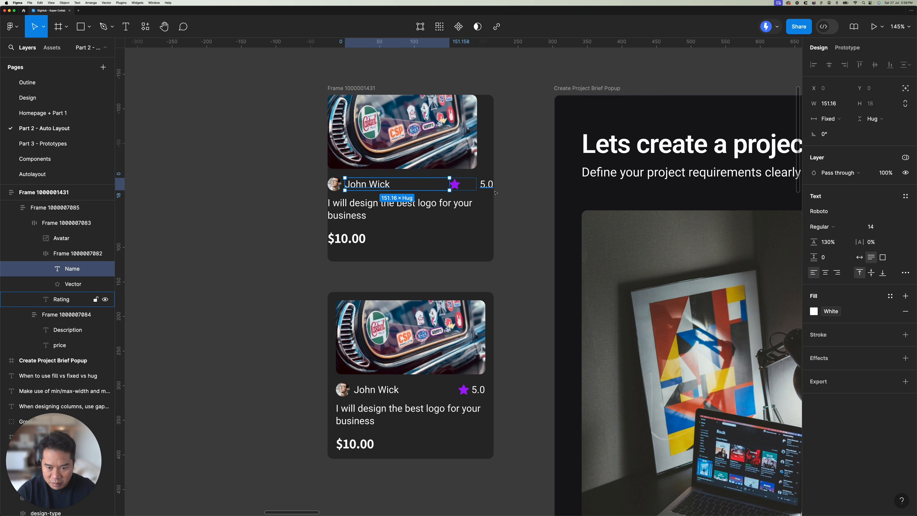
click(485, 183)
click(327, 186)
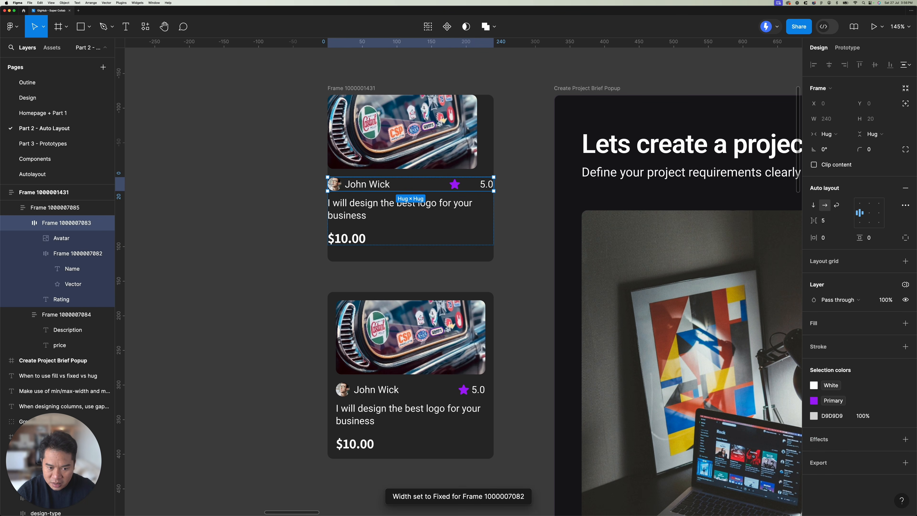
click(332, 185)
click(385, 239)
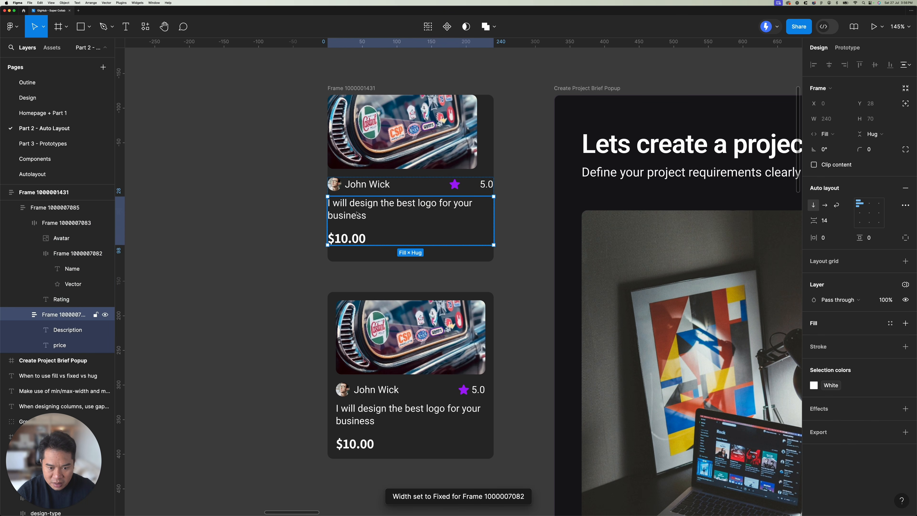
click(358, 213)
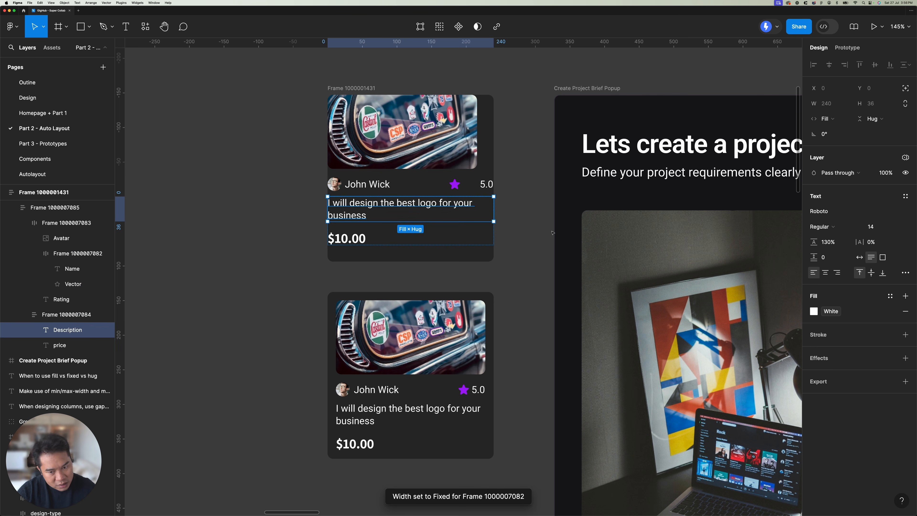
click(464, 251)
double_click(343, 215)
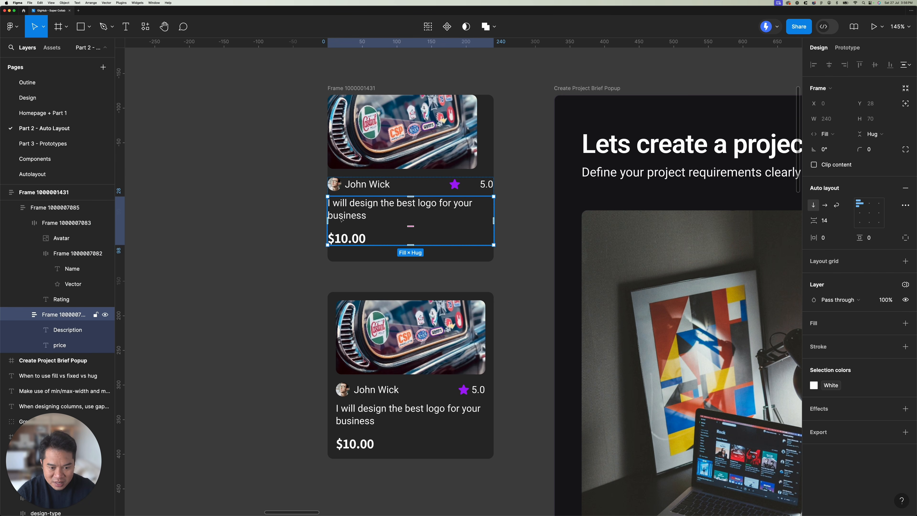
Step: Set the width of the upper card's image to Fill container
scroll(382, 218, right, 2)
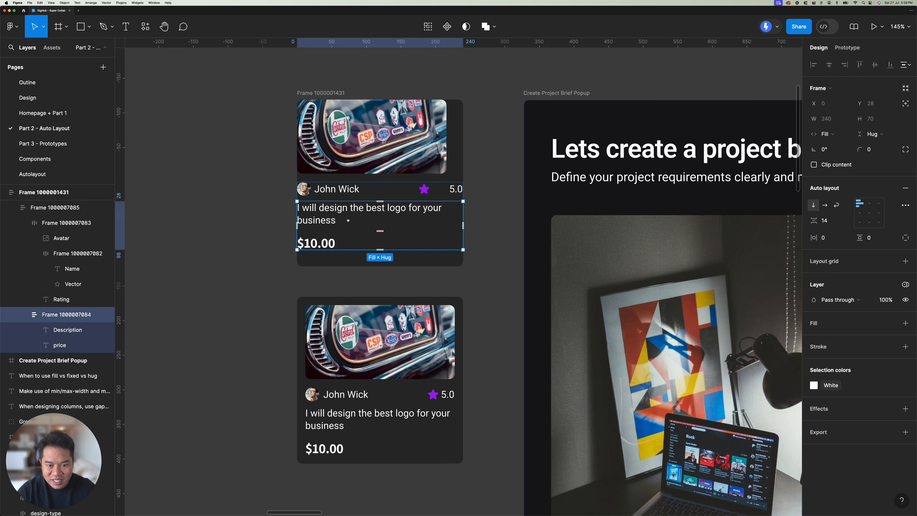
click(396, 114)
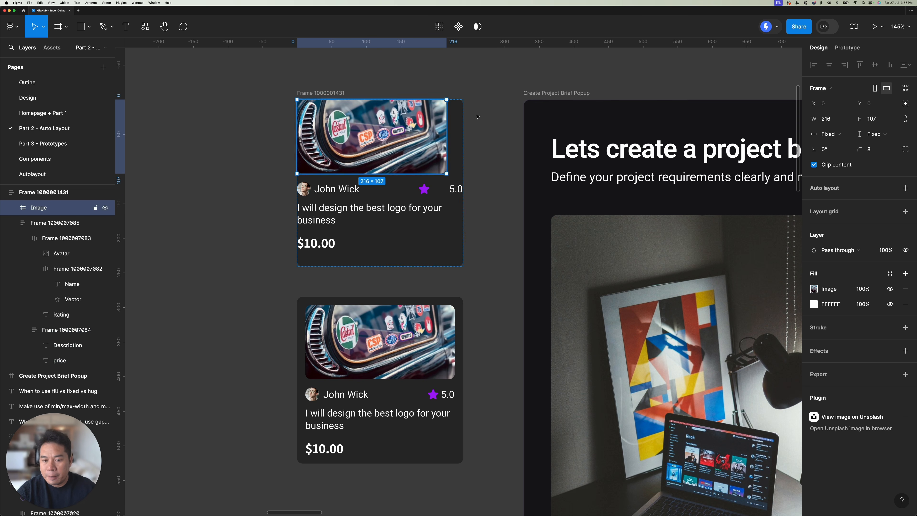
click(831, 134)
click(841, 146)
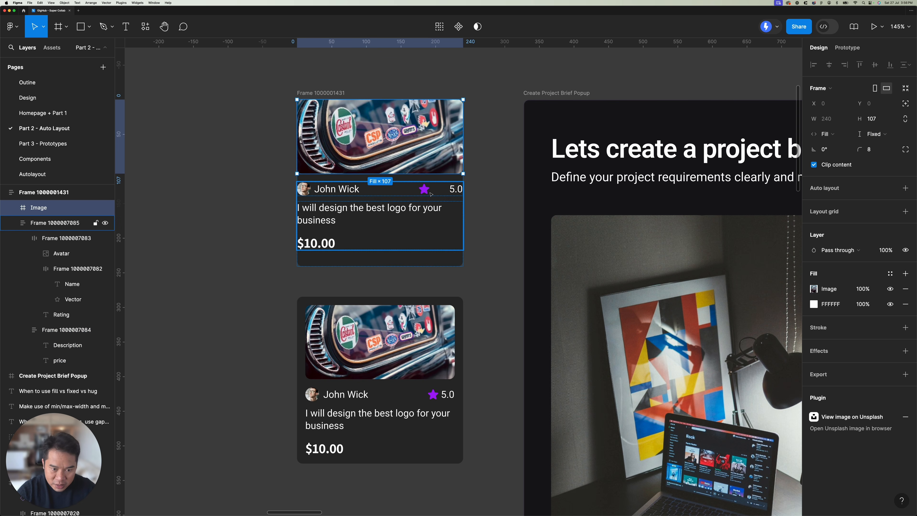
Step: Set the upper card frame's auto layout gap between items to 0
click(405, 241)
click(406, 259)
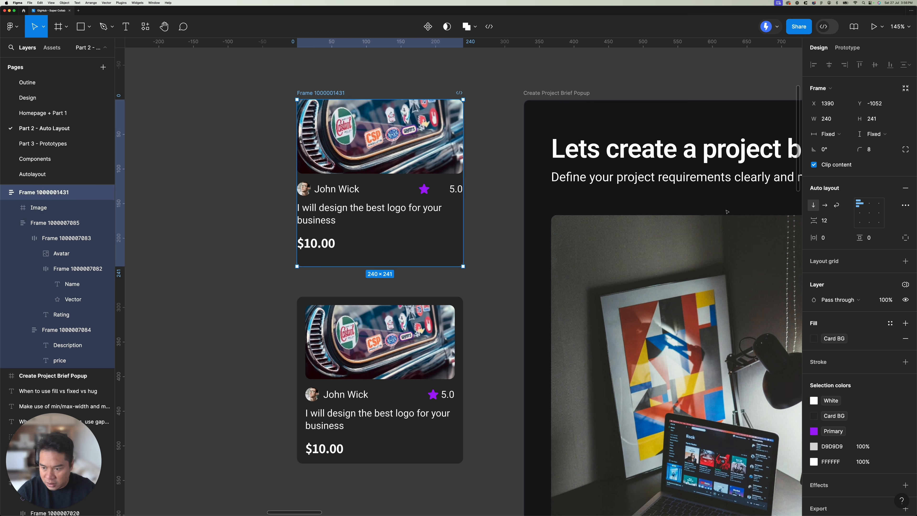
click(832, 224)
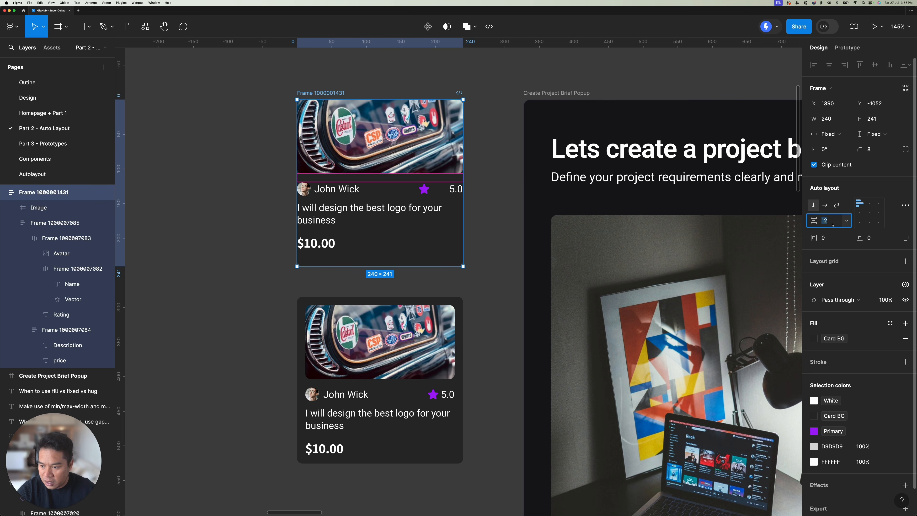
text(0)
key(Return)
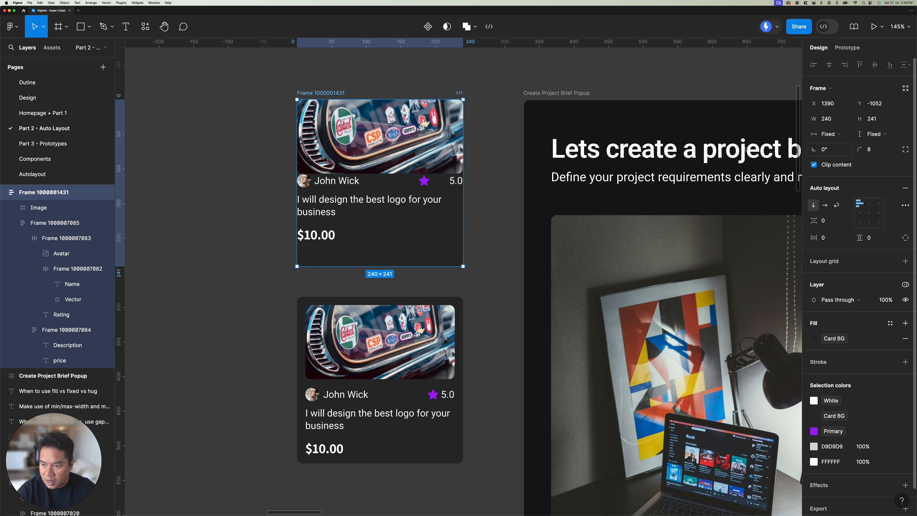
Step: Set the upper card frame's height to Hug contents
click(882, 133)
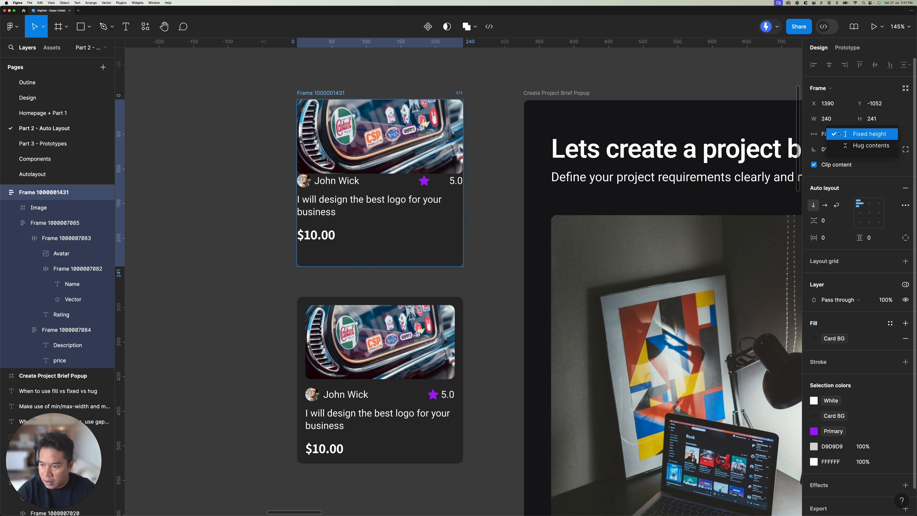
click(861, 147)
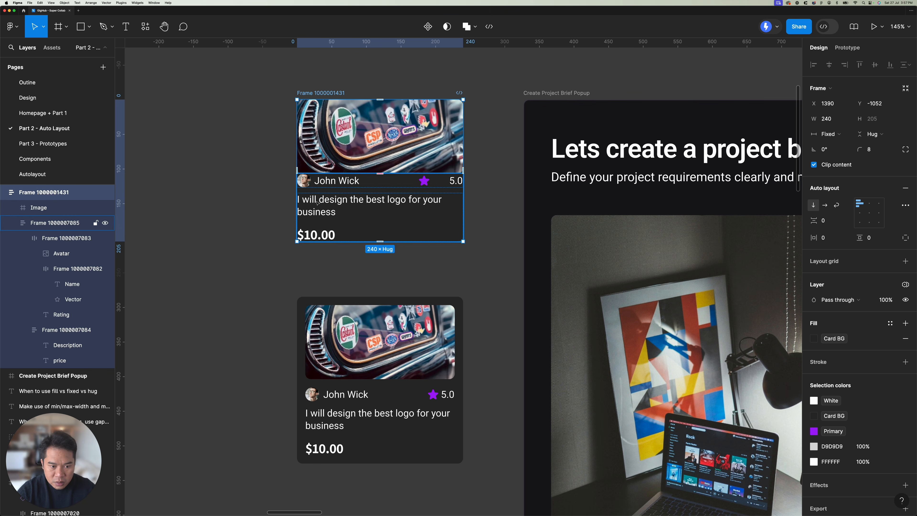
click(494, 119)
click(336, 94)
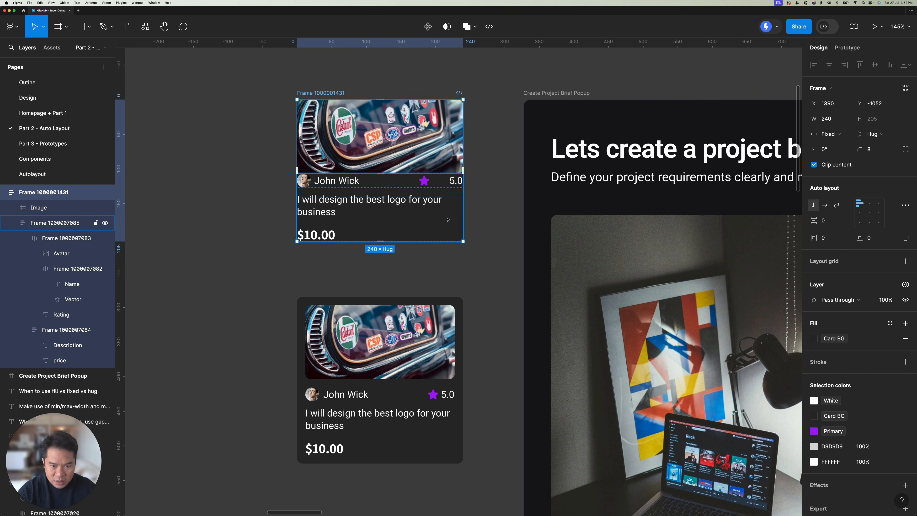
Step: Check the lower card's image inset, and set the upper card frame's horizontal and vertical padding to 12
click(326, 324)
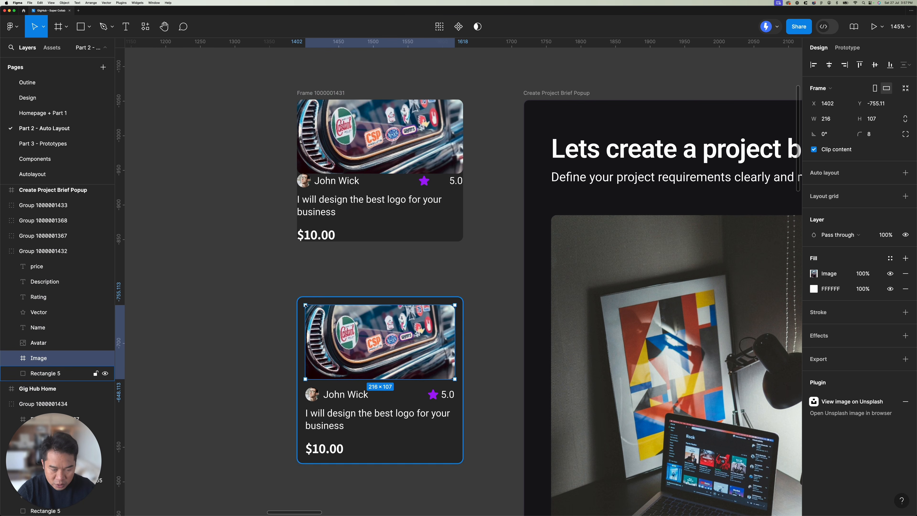
click(325, 93)
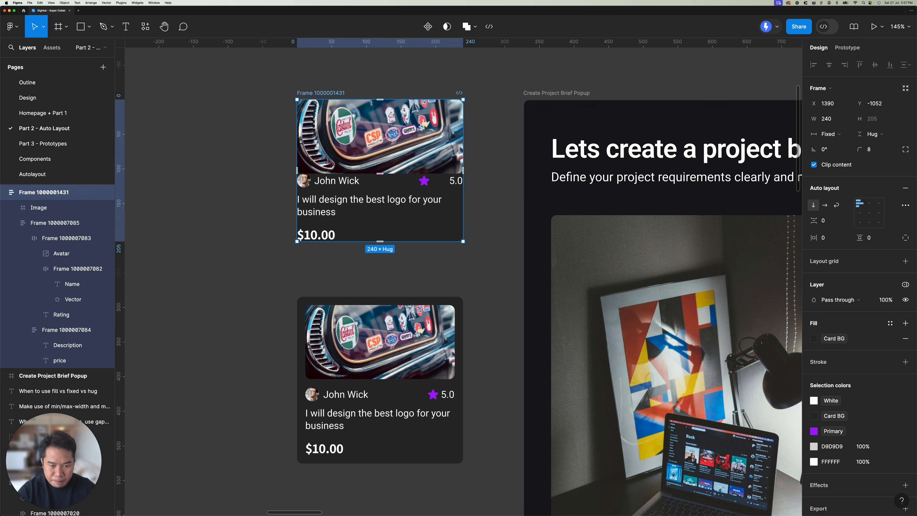
click(829, 241)
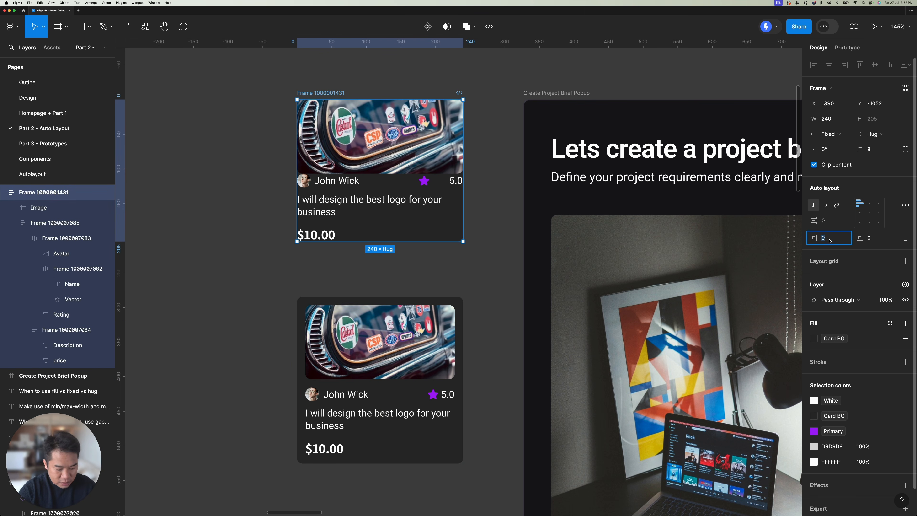
text(12)
key(Return)
click(879, 234)
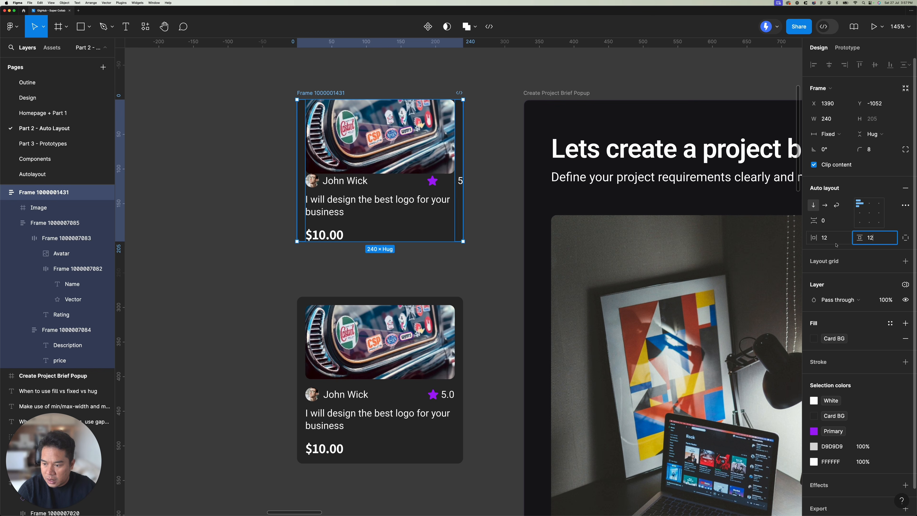
text(12)
Step: Set the width of the upper card's row with avatar, name, star and rating to Fill container
click(397, 190)
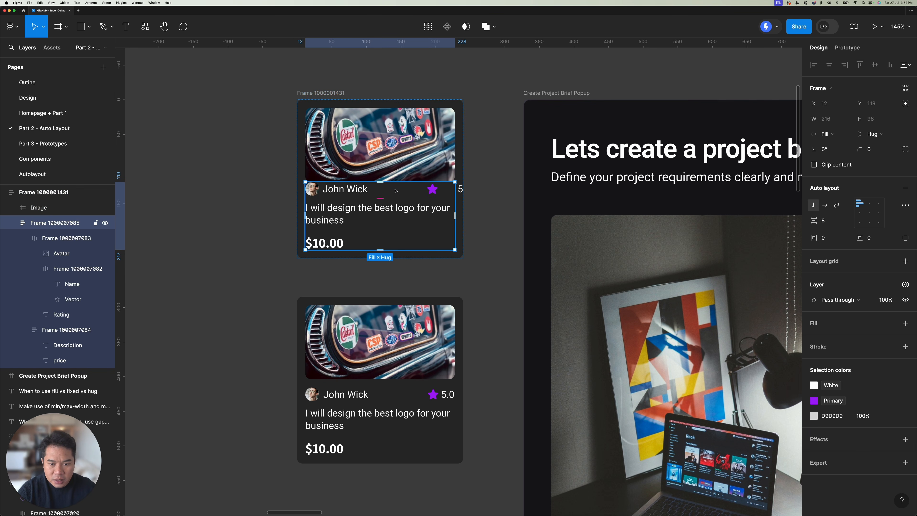
click(446, 192)
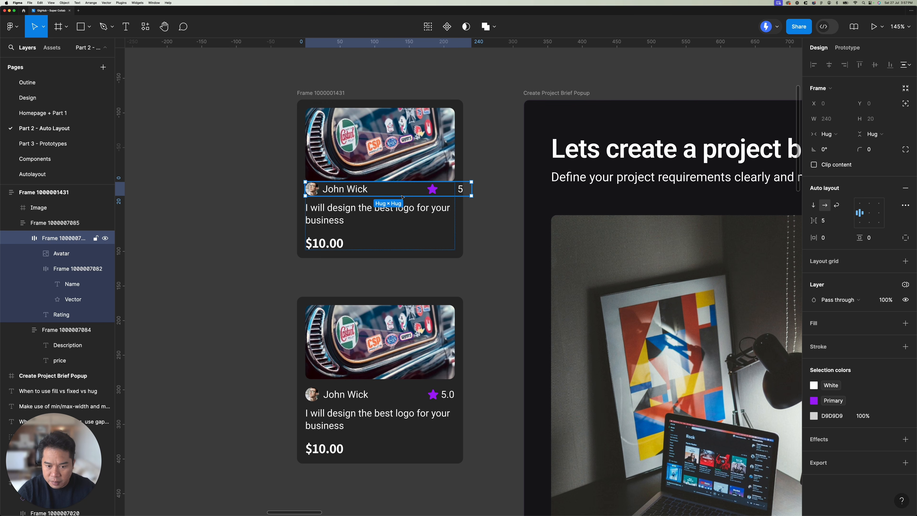
click(839, 139)
click(843, 145)
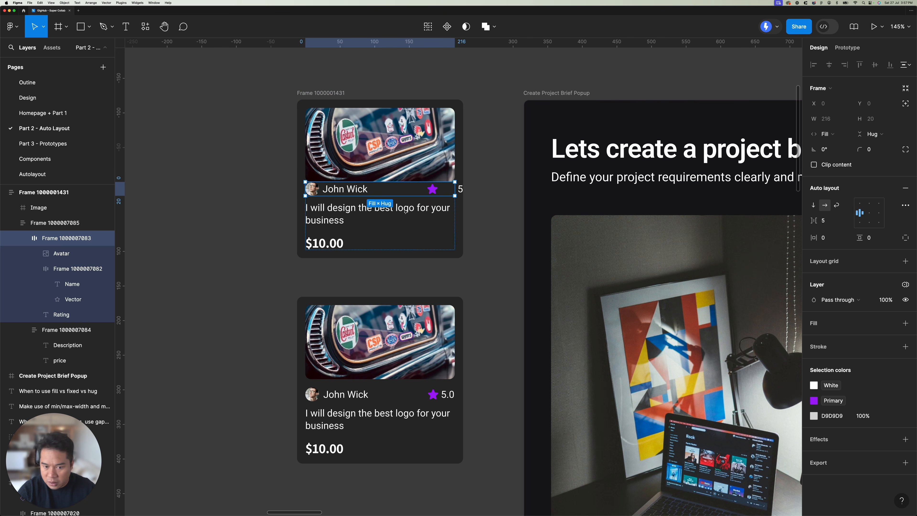
Step: Set the width of the nested frame holding the name and star in the upper card to Fill container
double_click(350, 190)
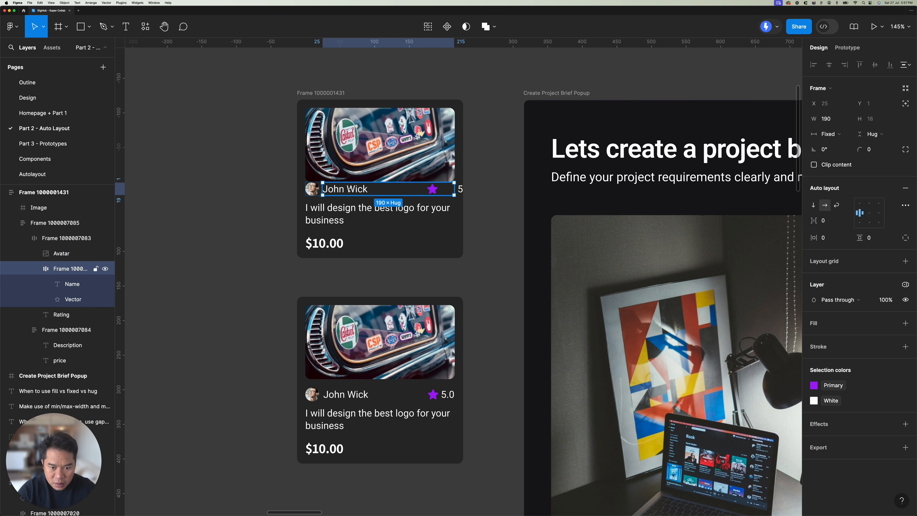
click(829, 134)
click(837, 157)
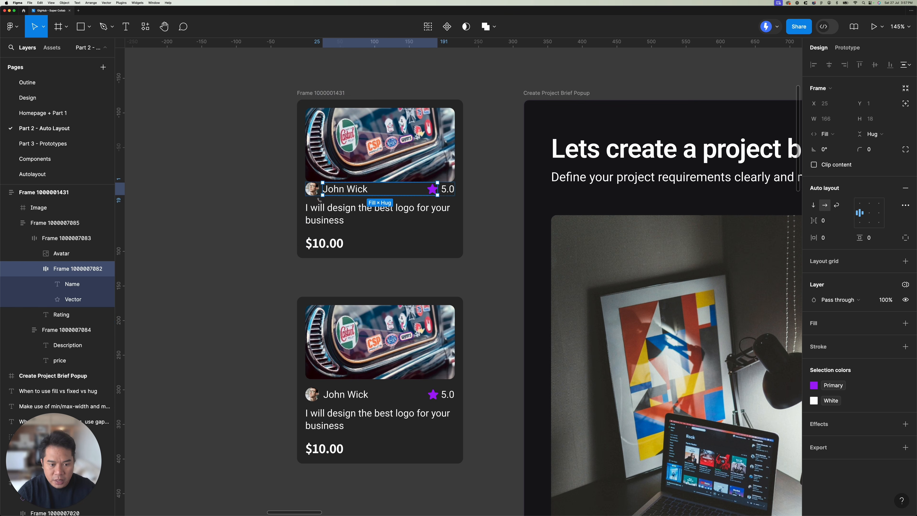
Step: Ungroup the nested frame holding the name and star in the upper card's row
click(332, 216)
scroll(331, 216, up, 5)
click(397, 178)
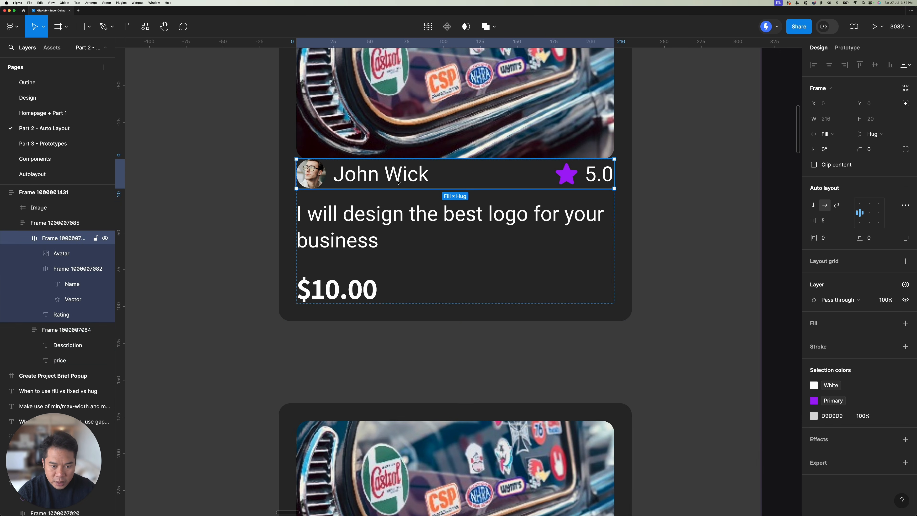
right_click(398, 181)
click(418, 299)
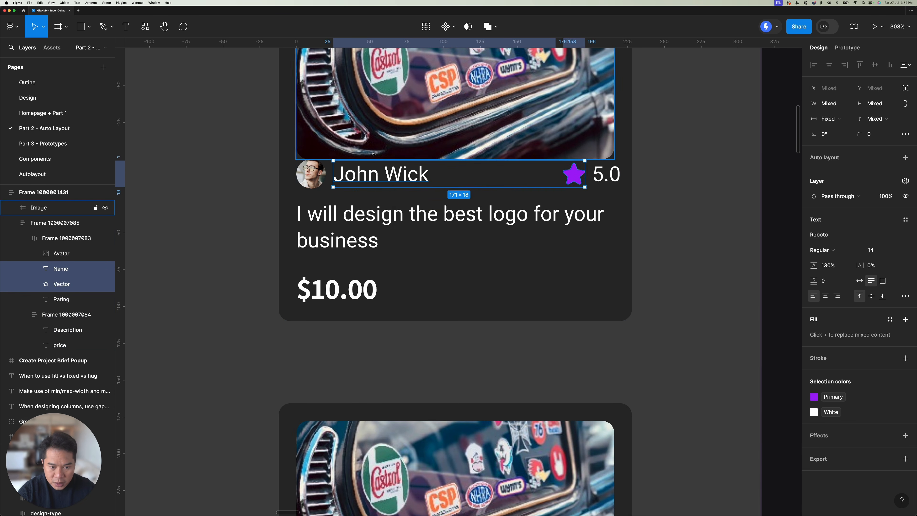
Step: Set the upper card's name text to Auto width and wrap it with the avatar in an auto layout frame
click(373, 174)
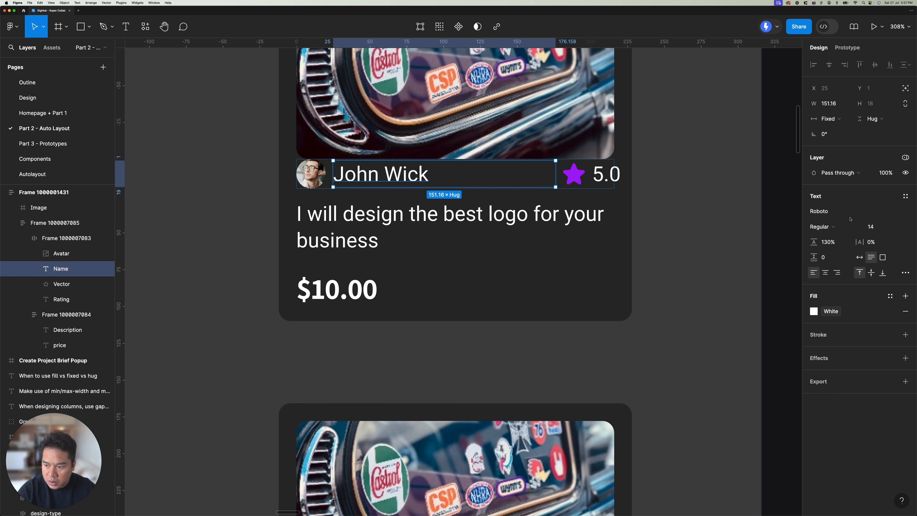
click(859, 258)
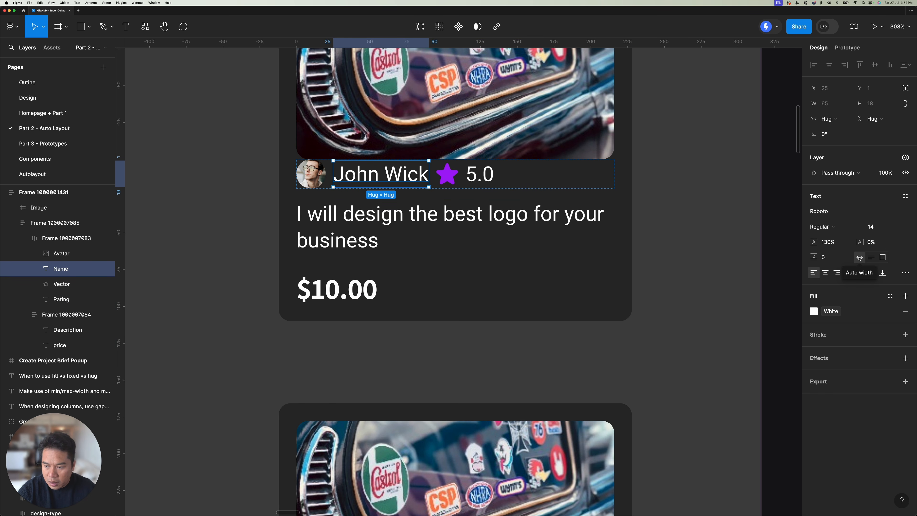
shift+click(317, 179)
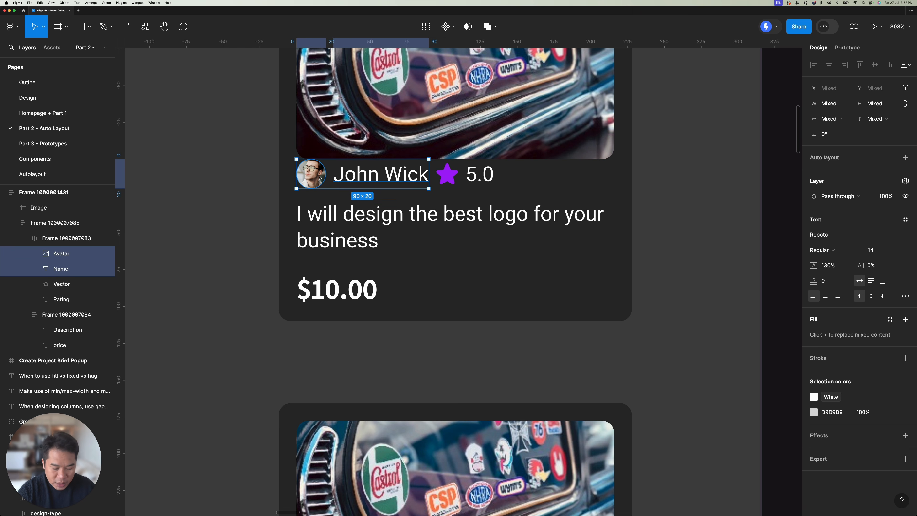
key(shift+a)
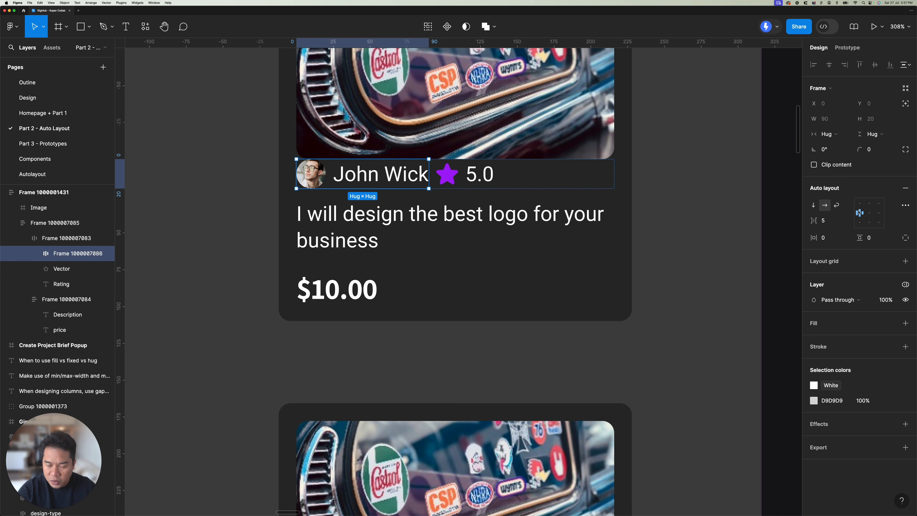
Step: Wrap the upper card's star and rating together in their own auto layout frame
click(480, 174)
shift+click(446, 180)
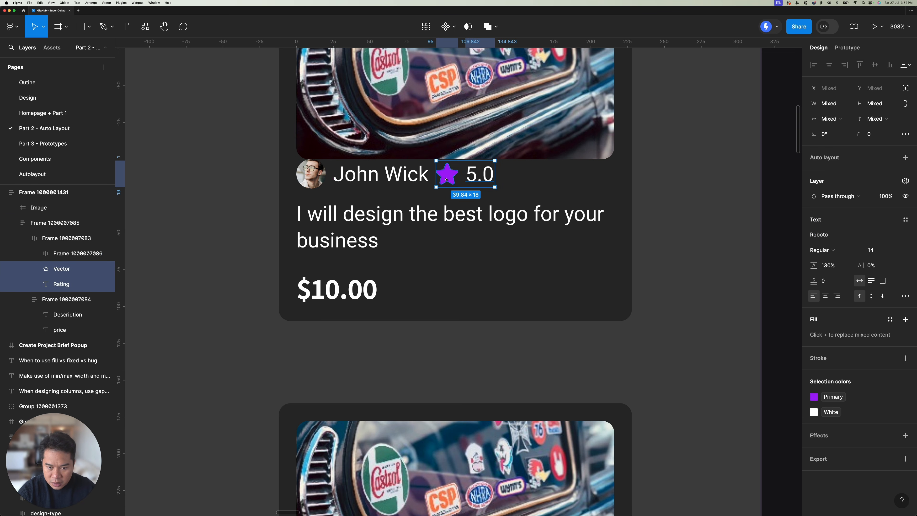
key(shift+a)
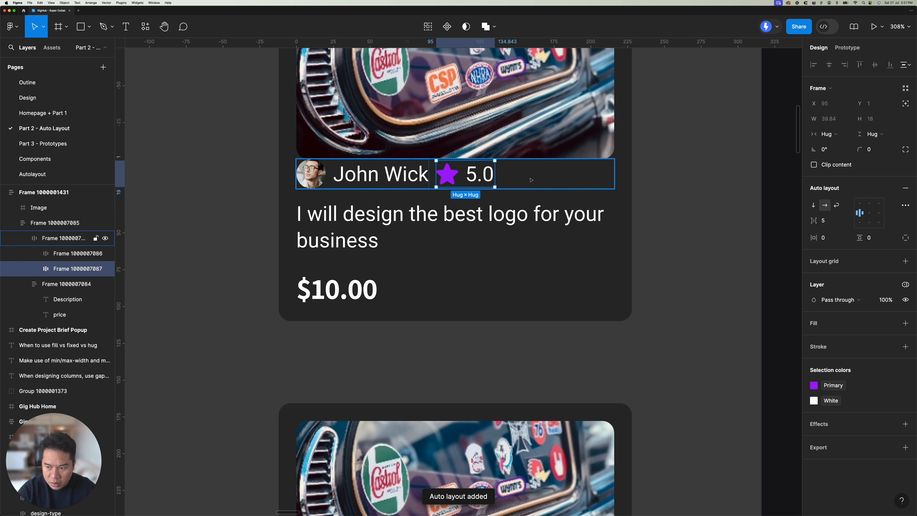
click(537, 181)
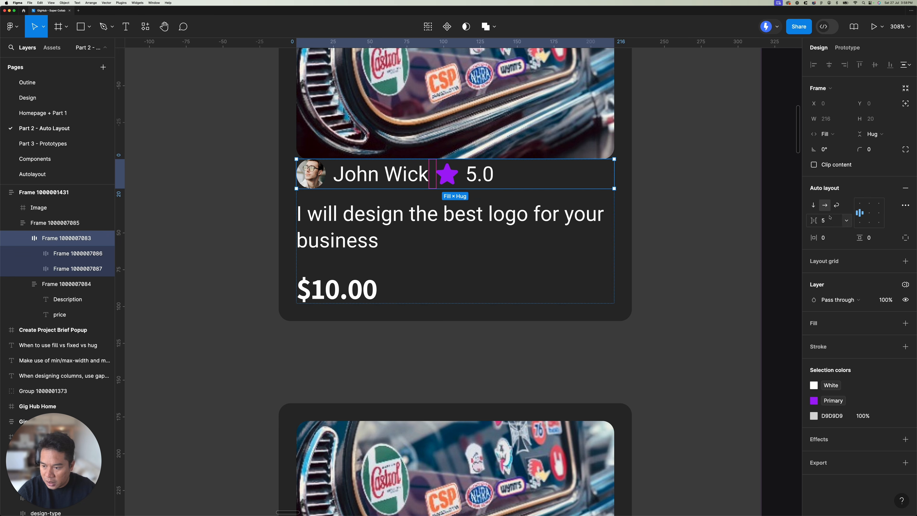
click(846, 222)
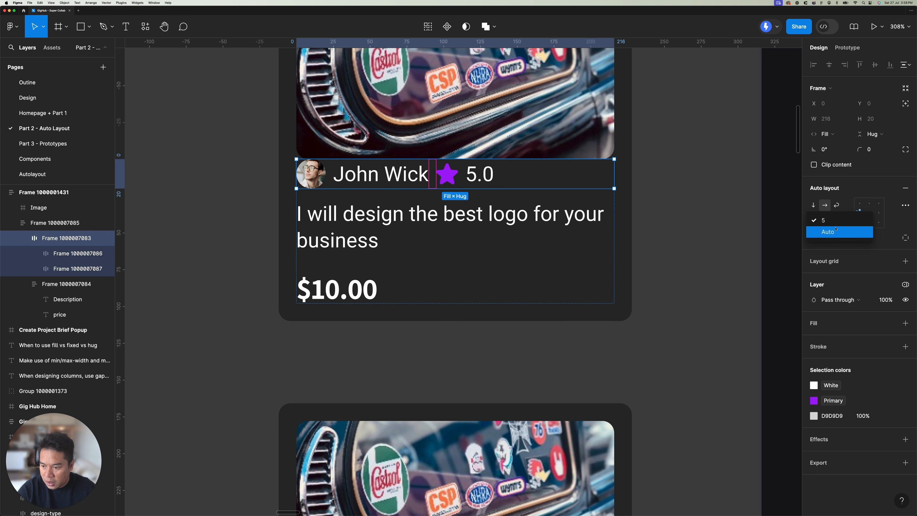
click(505, 175)
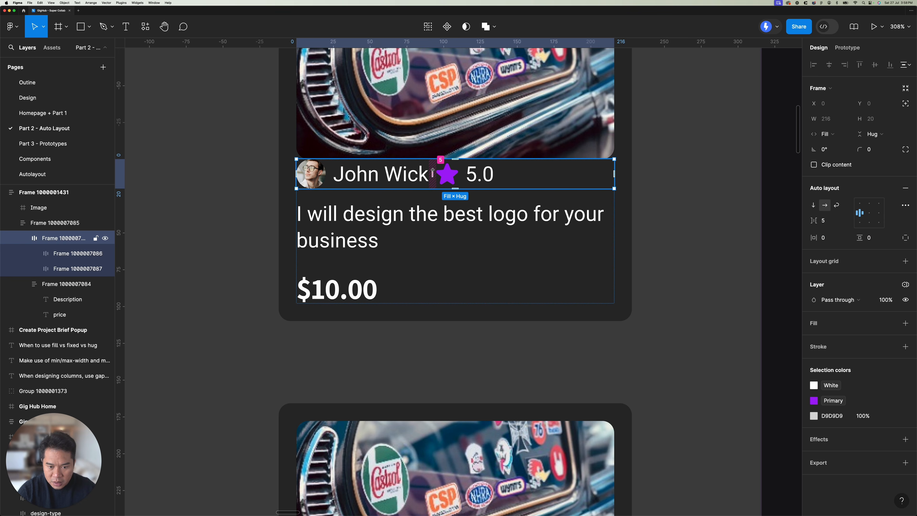
Step: Examine the placement of the name, star and rating in the lower reference card
scroll(432, 177, down, 3)
scroll(433, 174, down, 3)
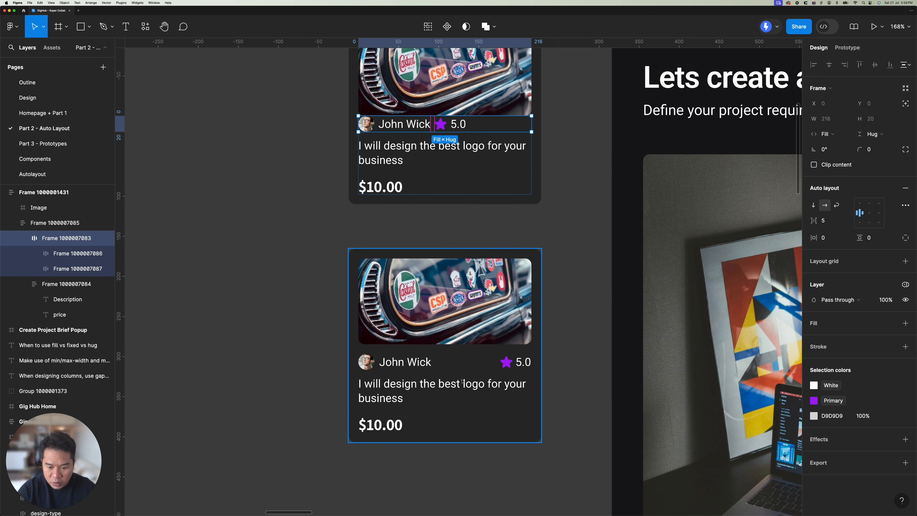
click(420, 365)
double_click(522, 365)
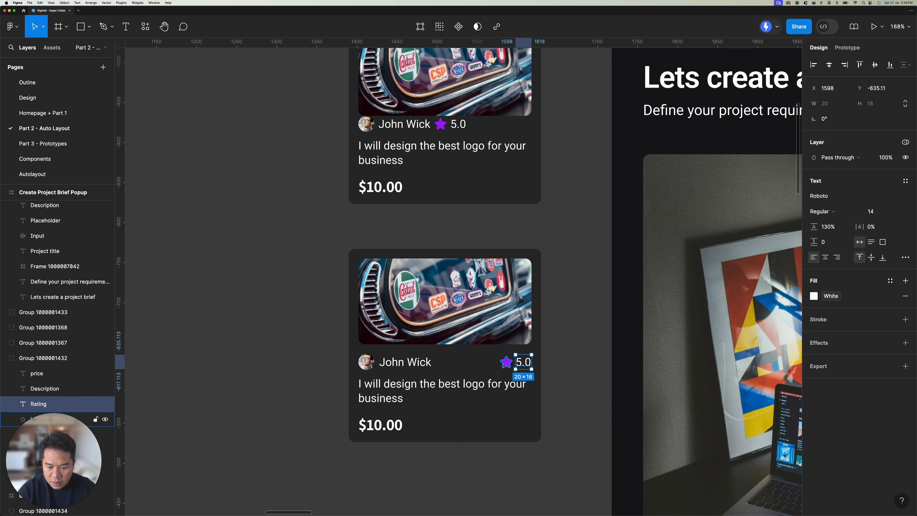
click(503, 384)
click(506, 363)
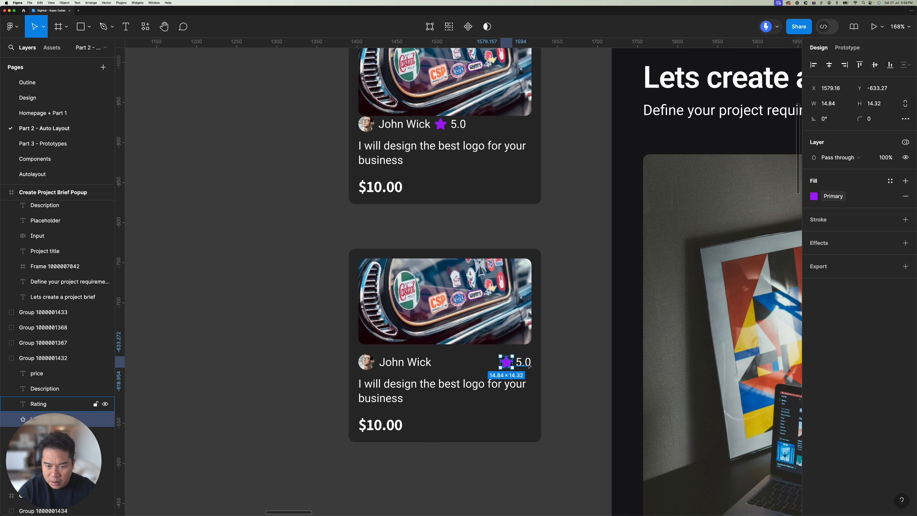
Step: Set the gap between the avatar-name and star-rating frames in the upper card's row to Auto
scroll(402, 201, up, 3)
click(402, 201)
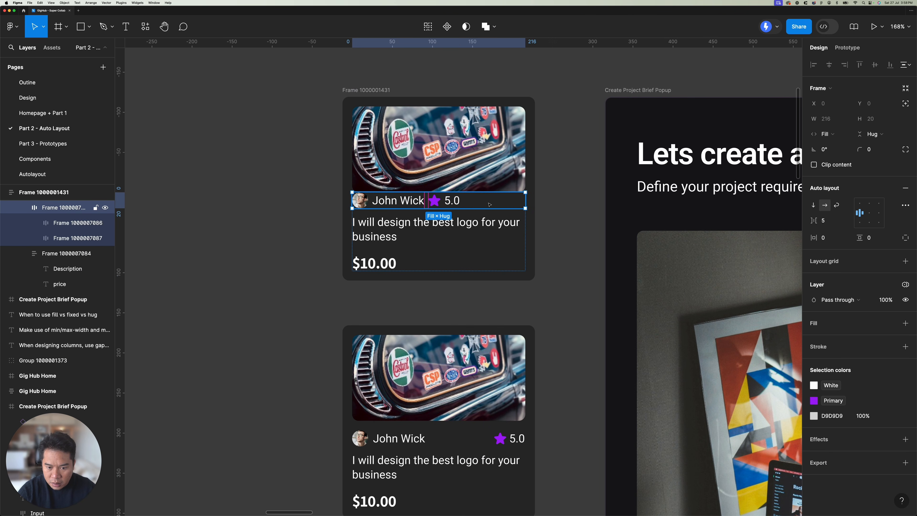
click(846, 219)
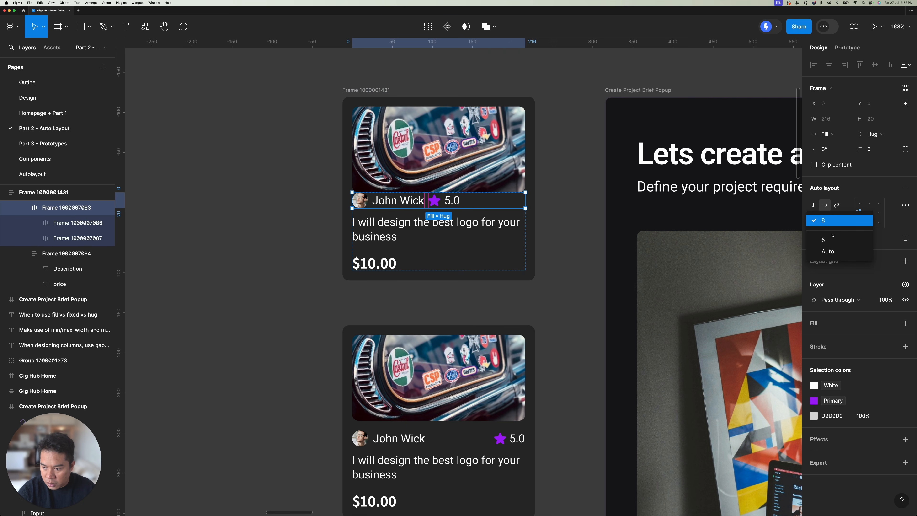
click(830, 253)
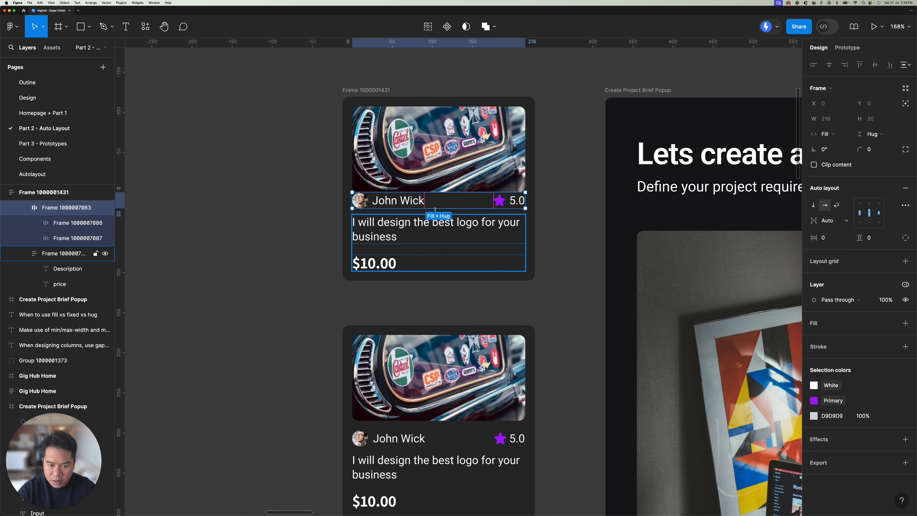
Step: Inspect the avatar-name frame in the upper card and revert the row's Auto gap to 5
double_click(407, 204)
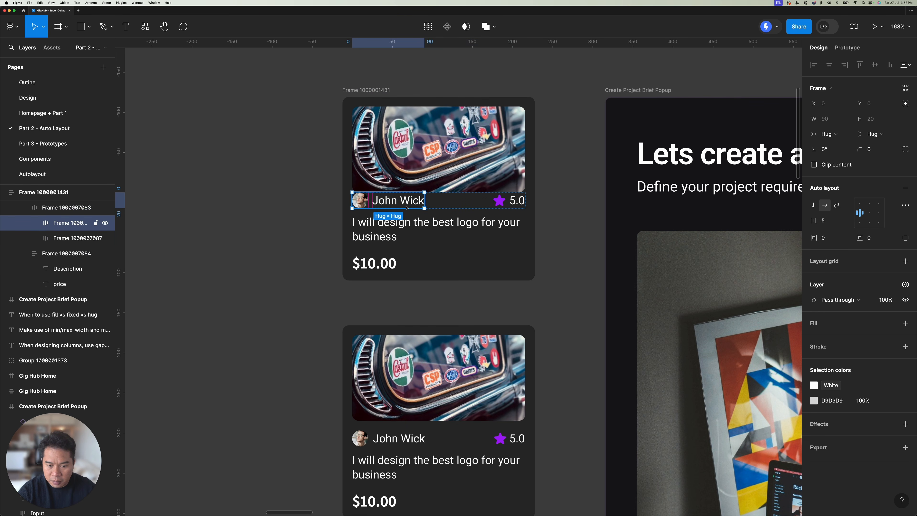
click(408, 231)
double_click(385, 204)
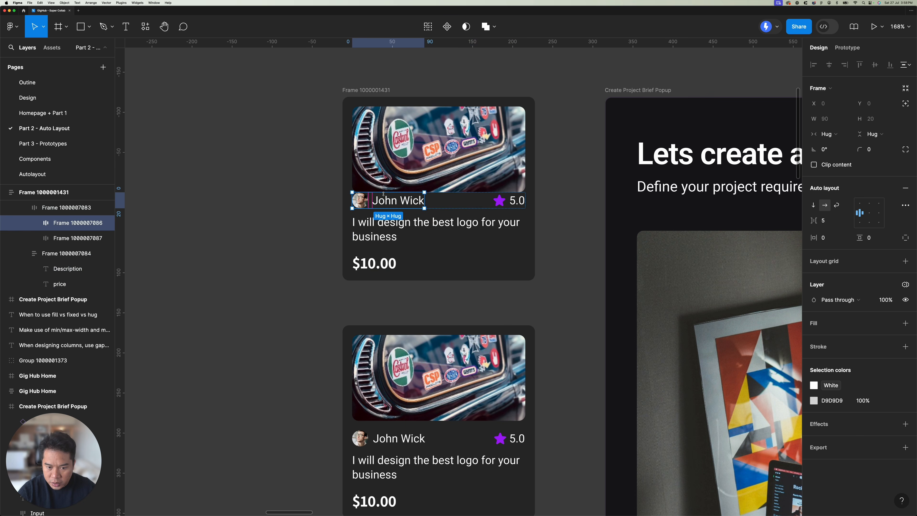
key(Escape)
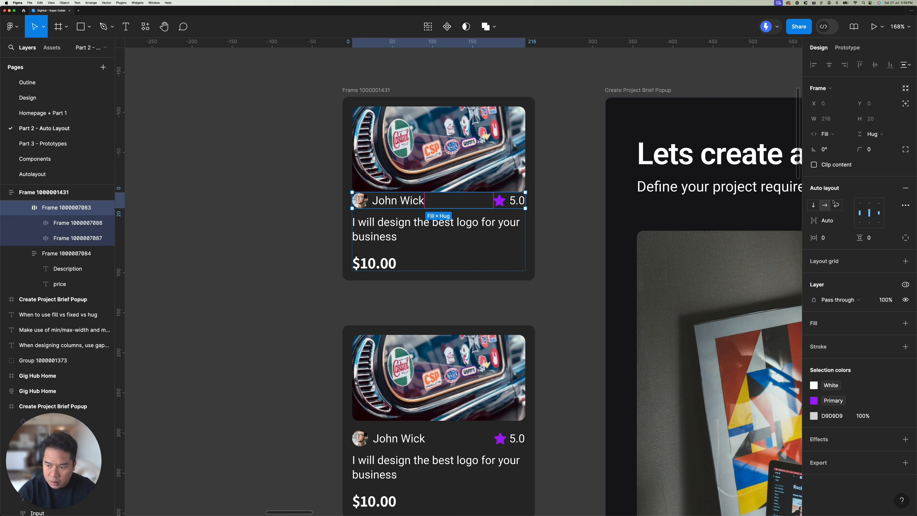
click(829, 221)
click(825, 208)
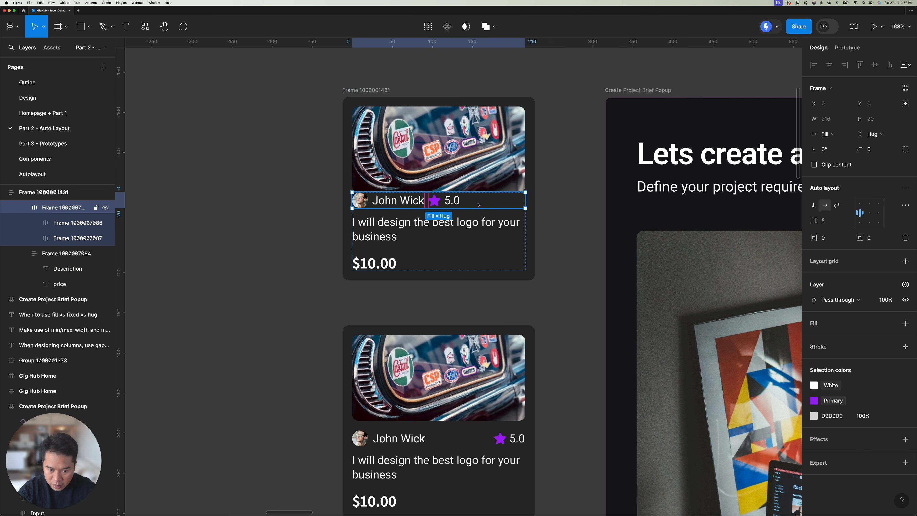
Step: Set the upper card row's gap to 4 and the avatar-name frame's width to Fill container
click(828, 224)
key(Down)
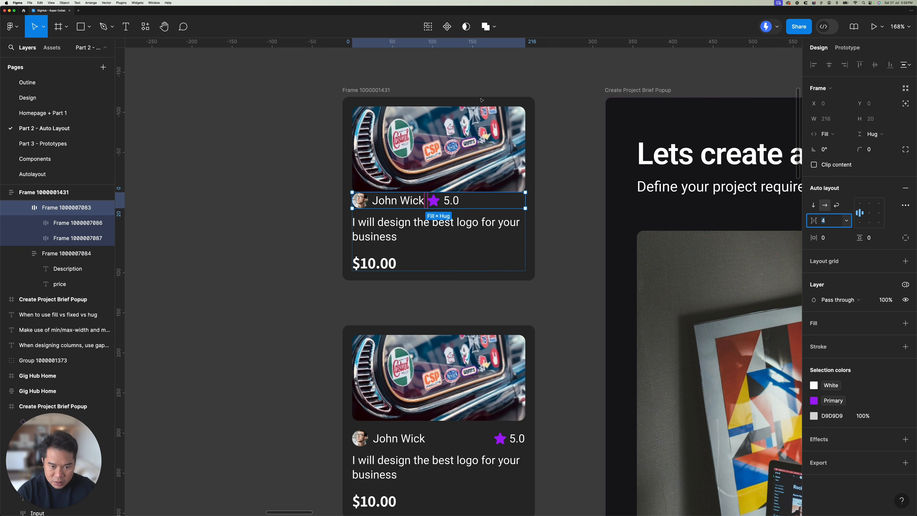
click(394, 202)
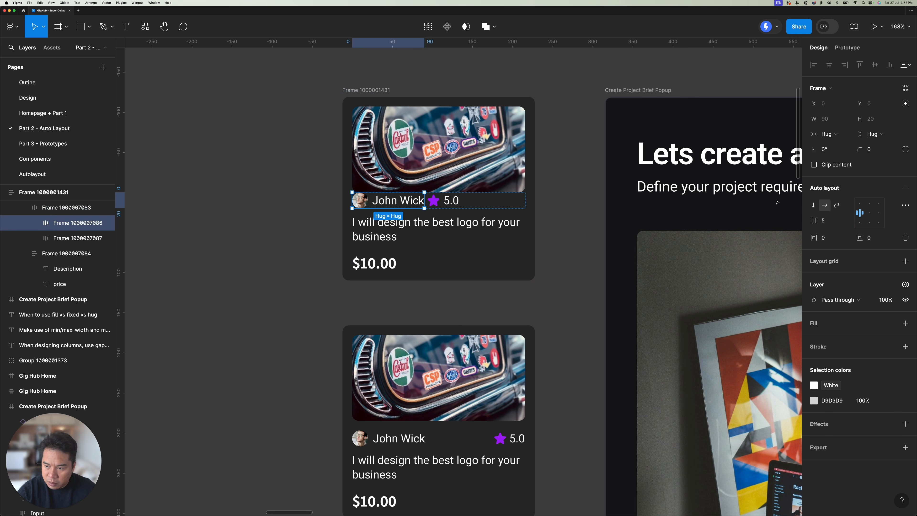
click(829, 134)
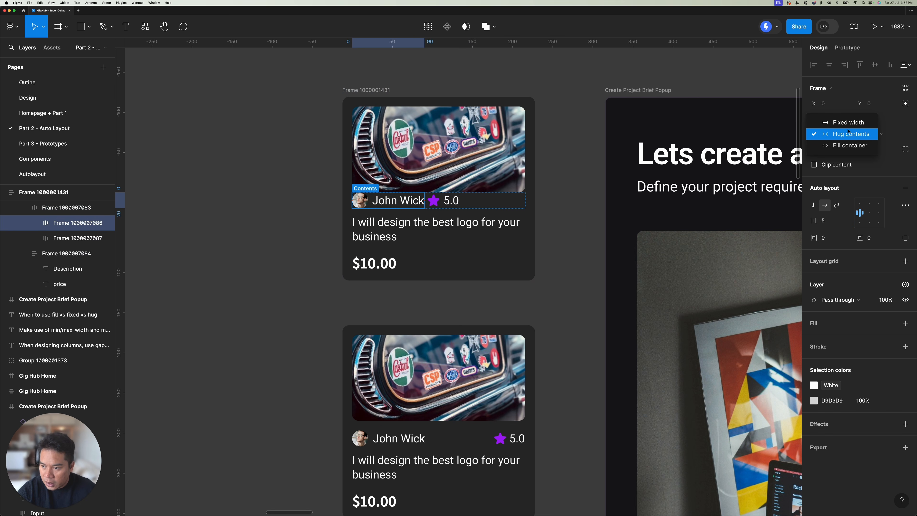
click(843, 146)
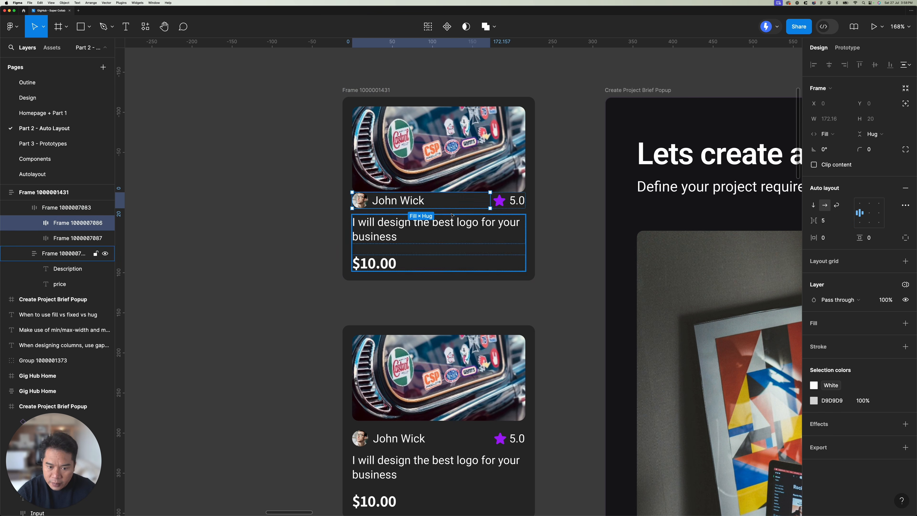
Step: Set the width of the name text inside the upper card's avatar-name frame to Fill container
click(389, 203)
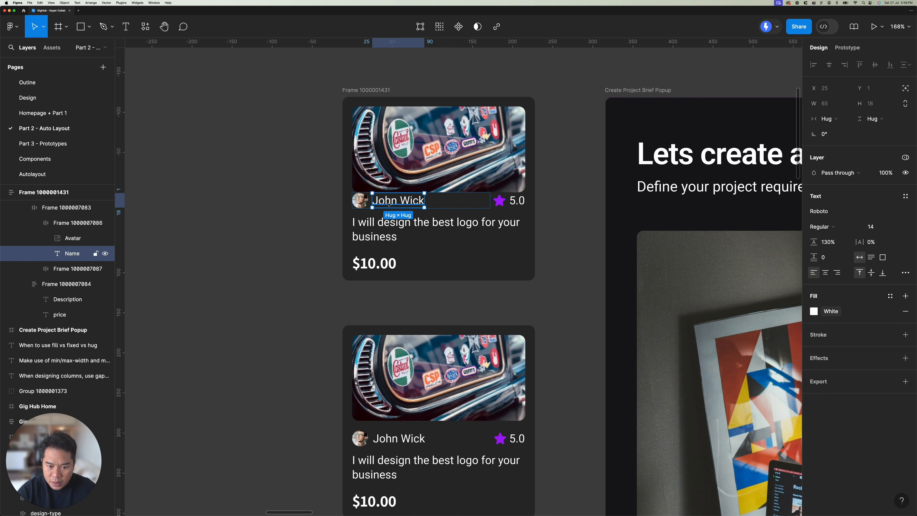
click(831, 119)
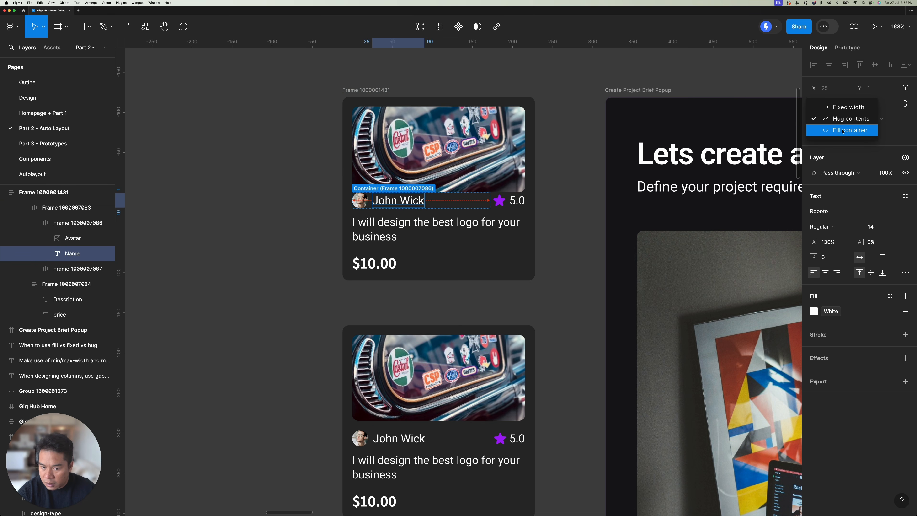
click(844, 131)
key(Escape)
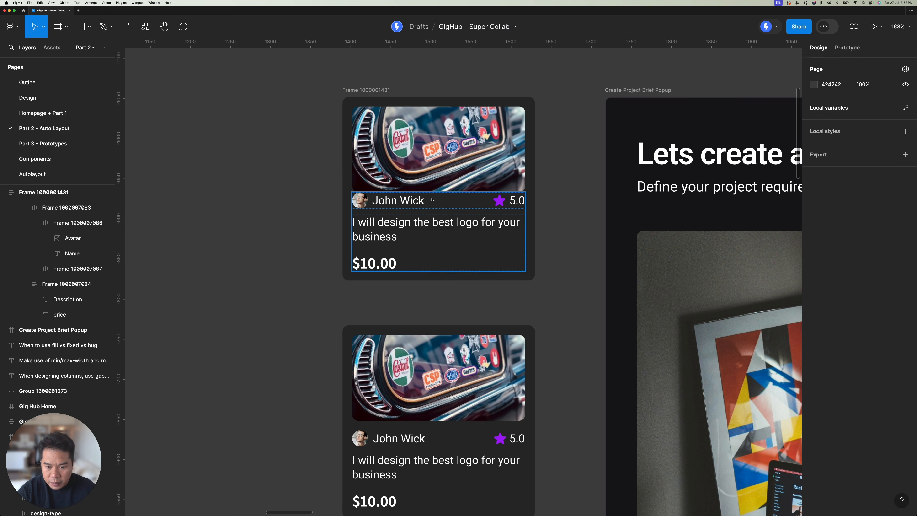
click(432, 200)
Step: Duplicate the upper auto layout card into the empty canvas area to its left, at X 1094 and Y -1052
scroll(491, 227, left, 5)
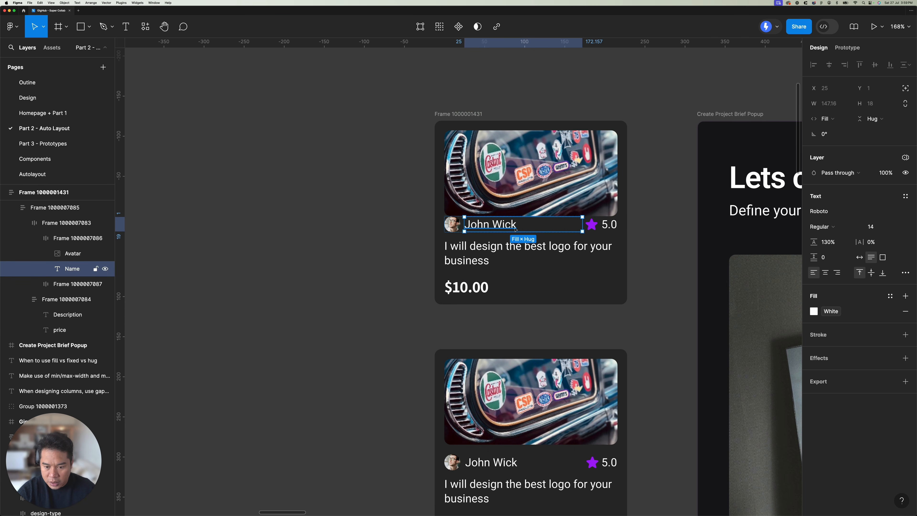
click(465, 126)
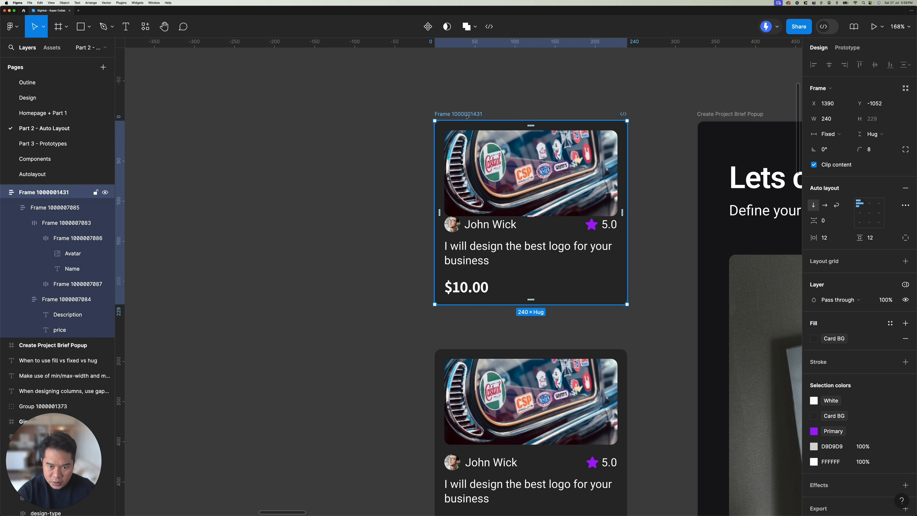
drag(465, 138, 228, 140)
scroll(228, 141, left, 5)
scroll(435, 209, up, 5)
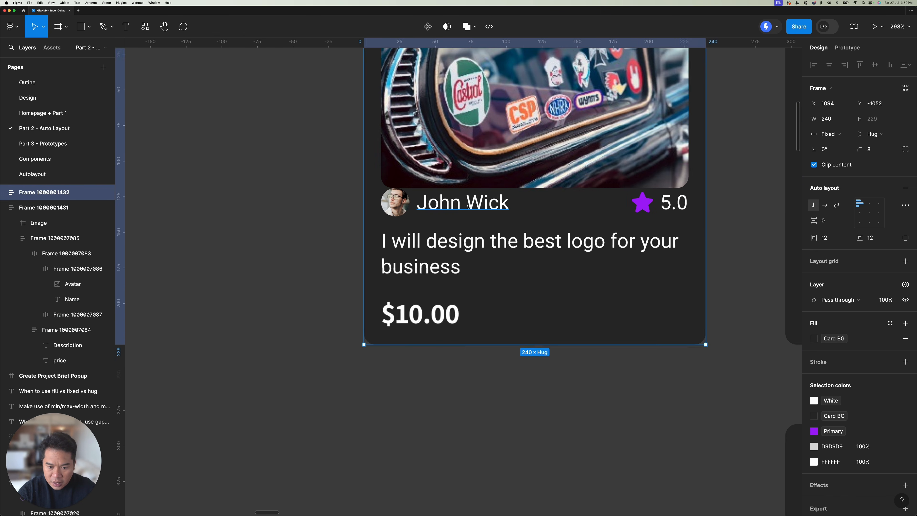
Step: Lengthen the name text in the duplicated card with two extra words, enough to wrap onto a second line
super+click(453, 205)
key(Return)
click(507, 201)
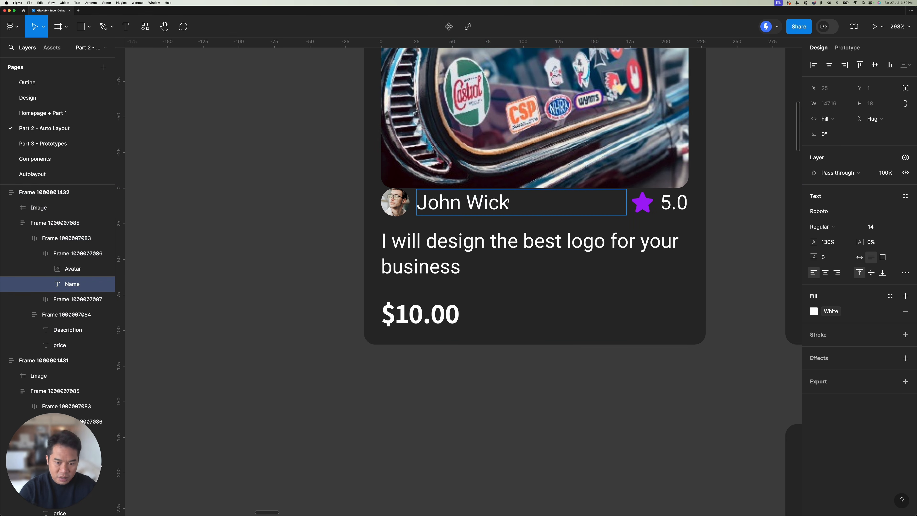
text(W)
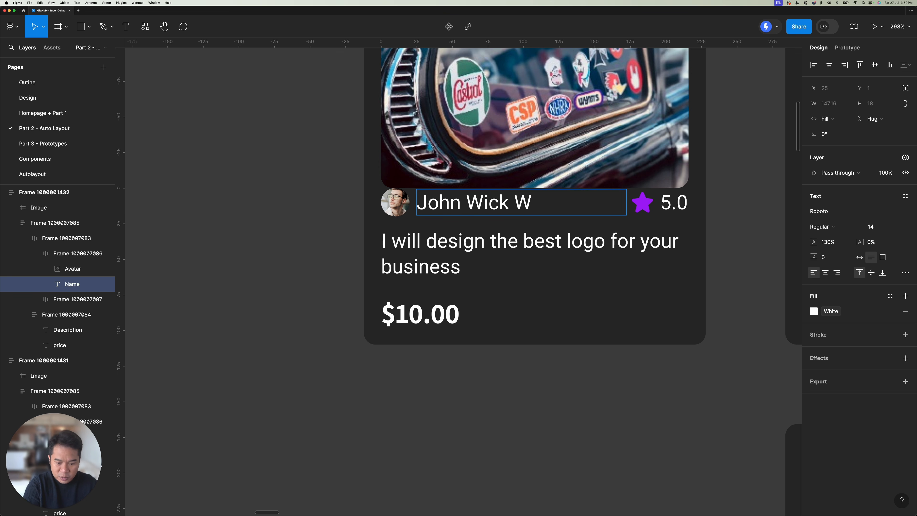
text(iekery )
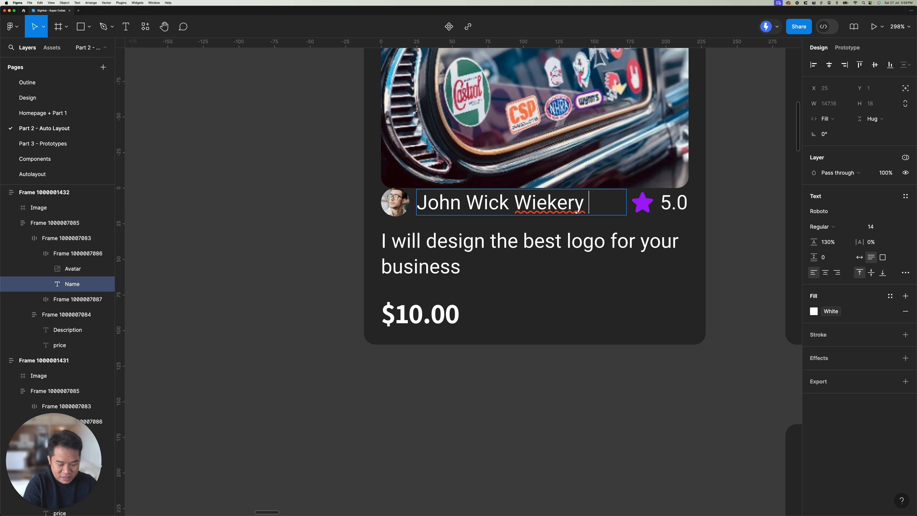
text(Juni)
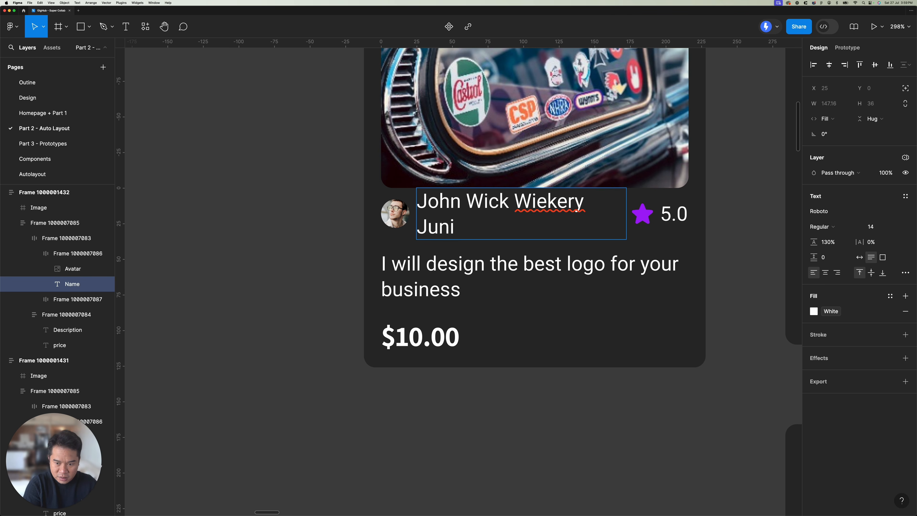
key(BackSpace)
key(BackSpace)
key(BackSpace)
key(BackSpace)
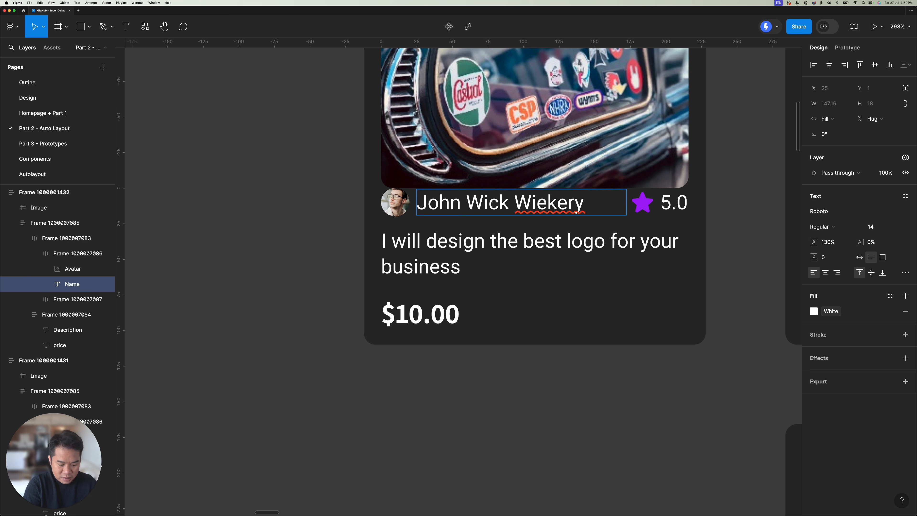
text(Ju)
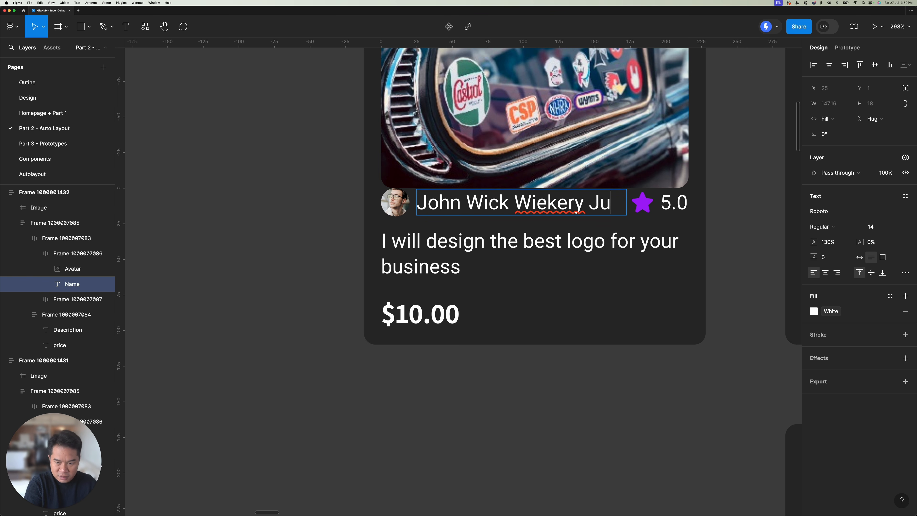
text(nio)
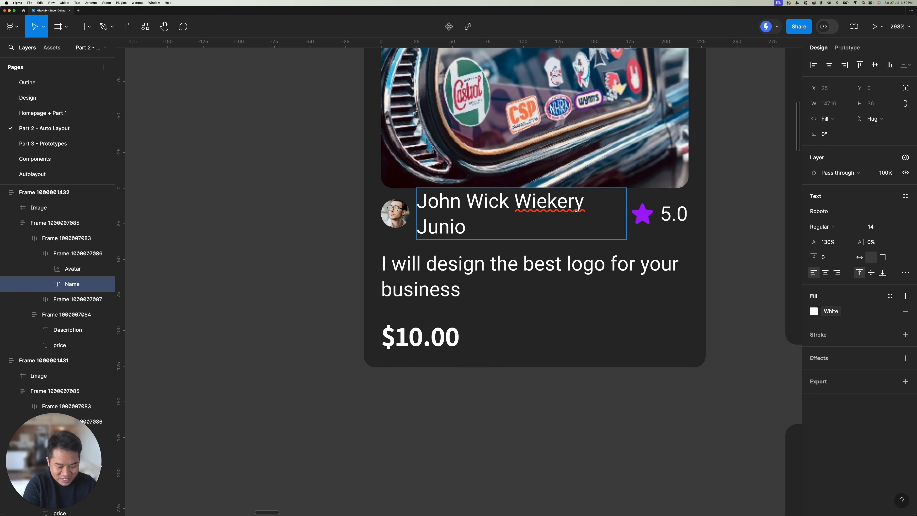
text(r)
key(Escape)
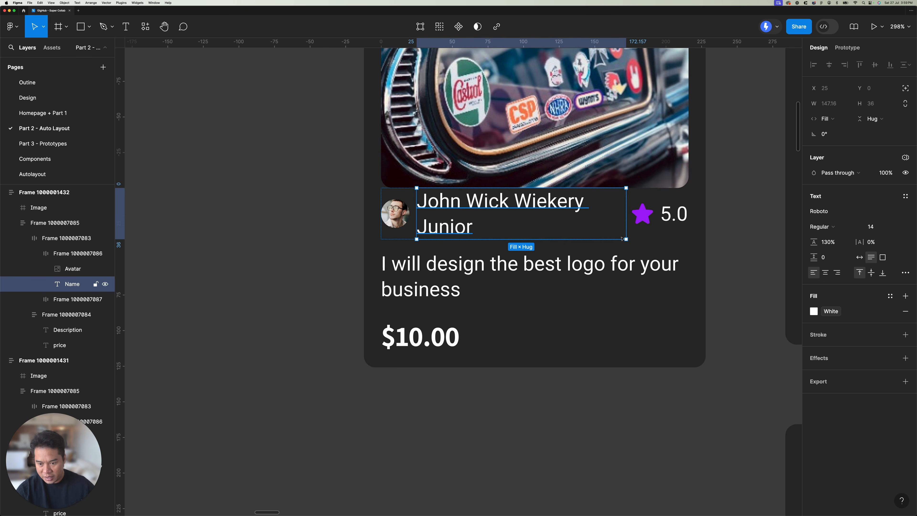
Step: Turn on text truncation for the long name in the duplicated card, with a maximum of 1 line
click(904, 272)
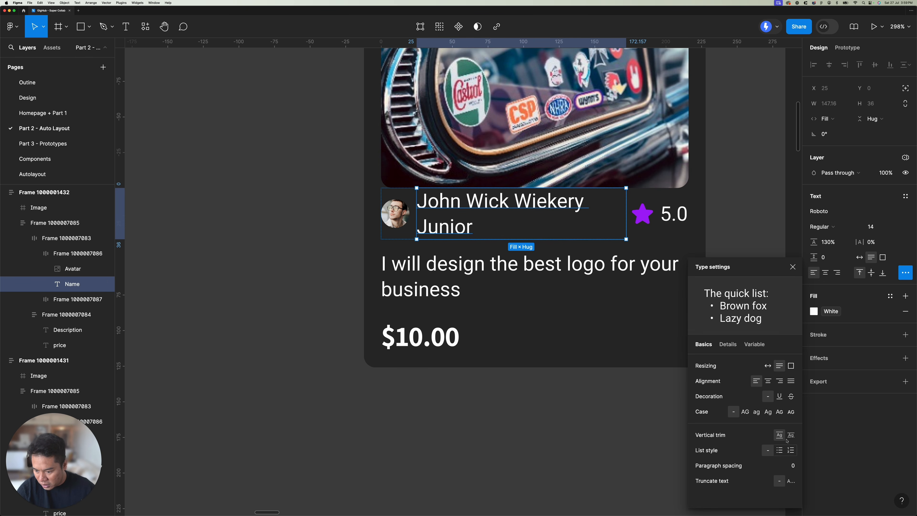
click(790, 480)
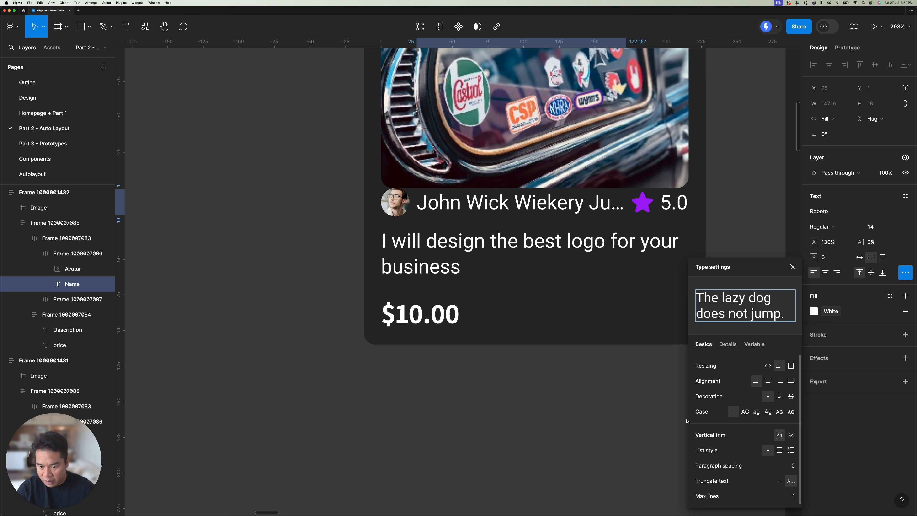
click(728, 176)
scroll(728, 176, right, 4)
scroll(430, 229, down, 4)
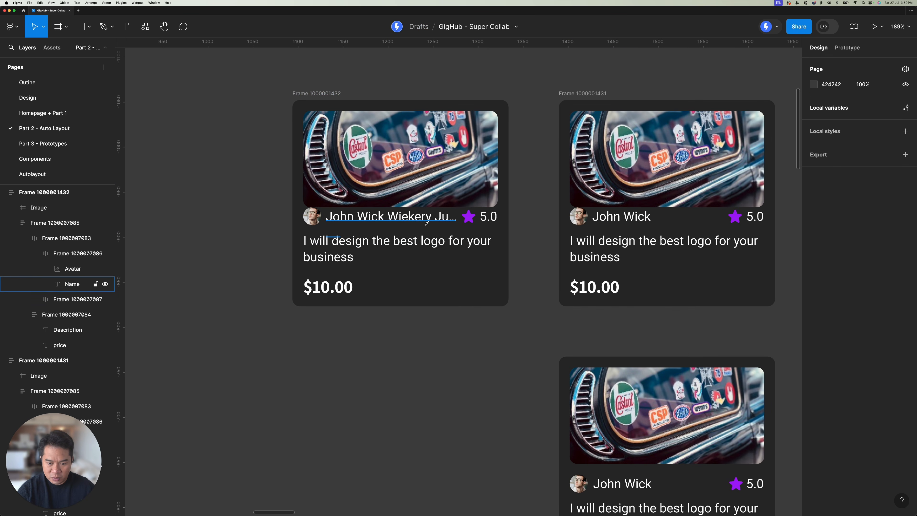
Step: In the original upper auto layout card, set the avatar-name frame and its name text to Hug contents width
scroll(444, 226, right, 5)
click(458, 222)
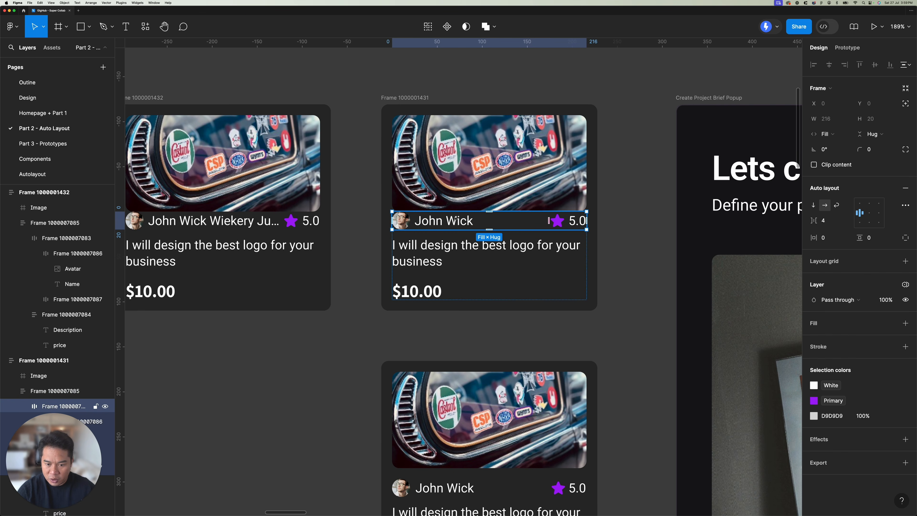
double_click(459, 222)
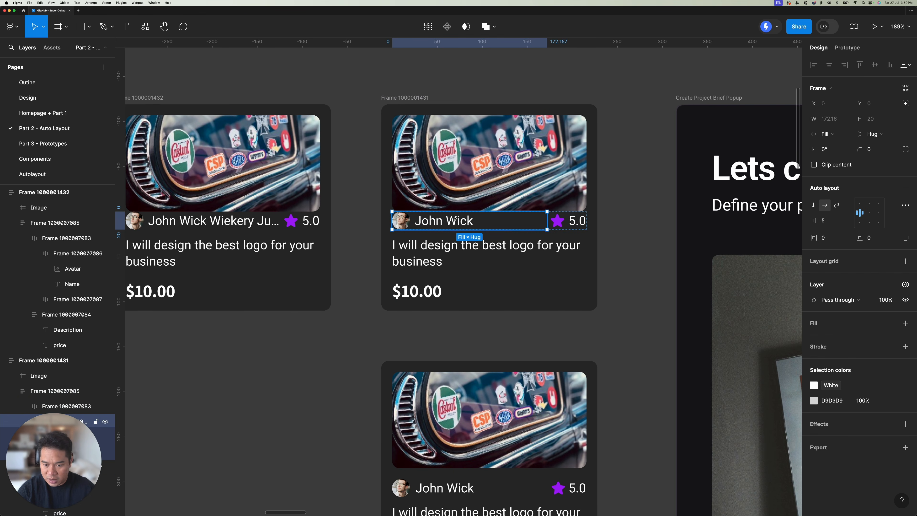
click(835, 133)
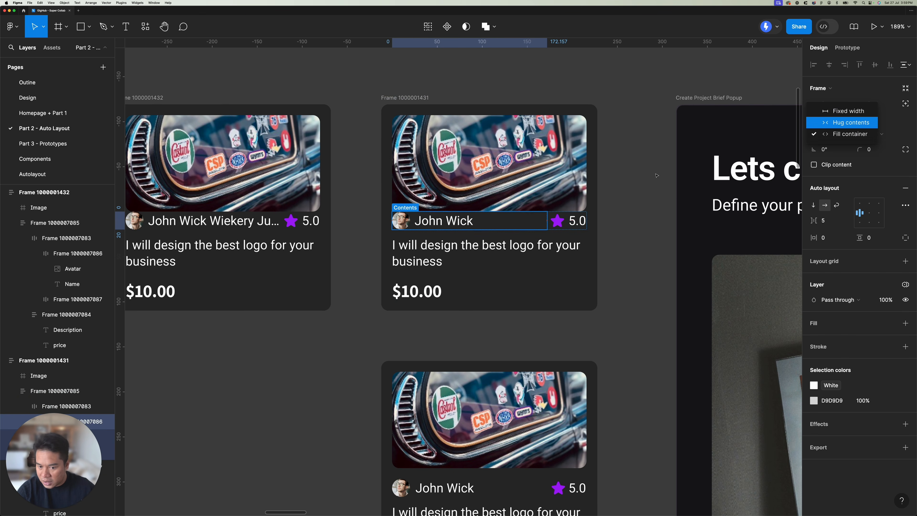
click(830, 121)
click(417, 221)
click(830, 119)
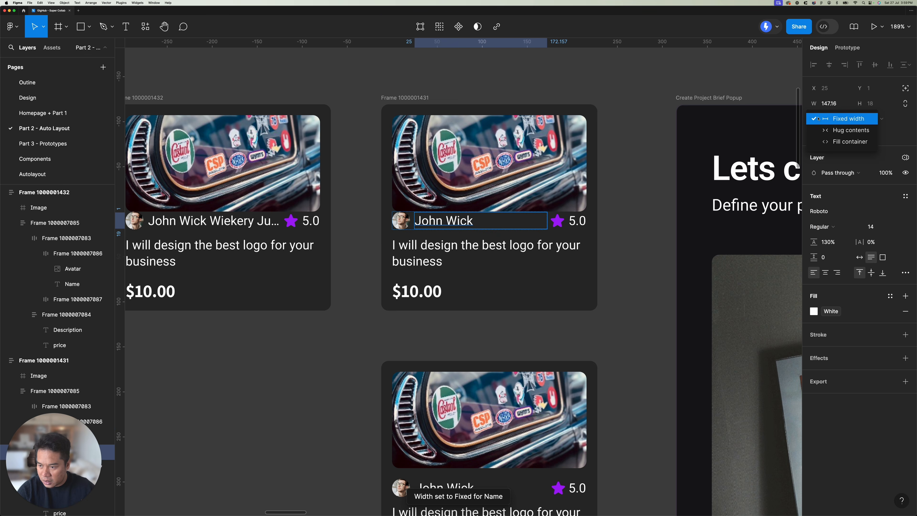
click(836, 134)
click(506, 253)
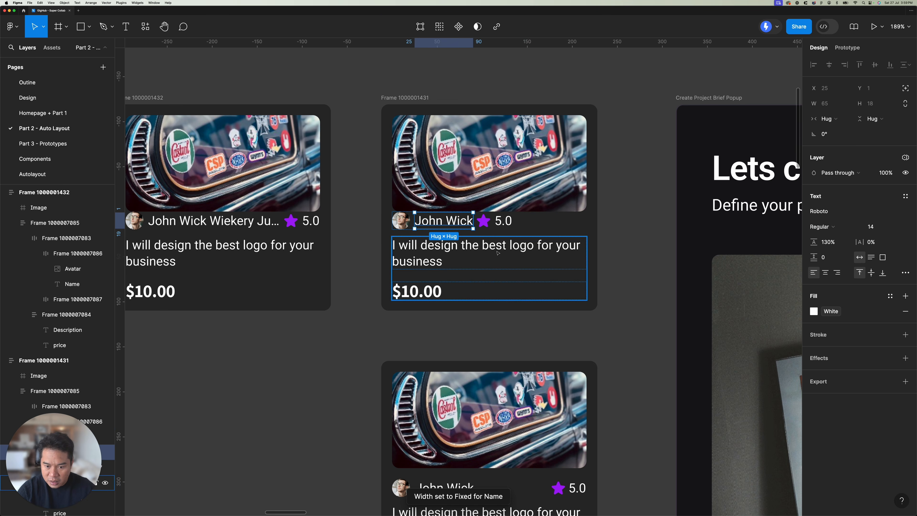
Step: Set the gap of the original upper card's avatar-rating row to Auto
click(531, 218)
click(848, 220)
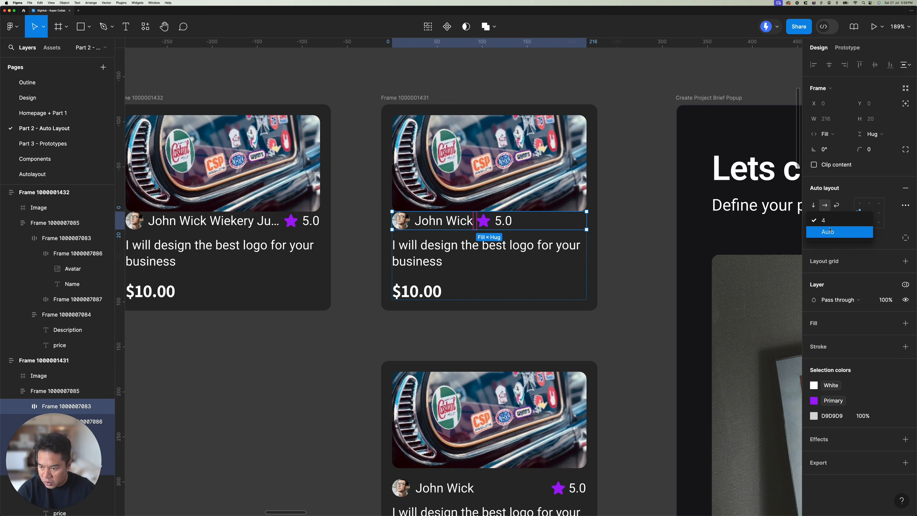
click(831, 232)
Step: Copy the long name from the duplicated card into the name text of the original upper auto layout card
drag(283, 271, 391, 239)
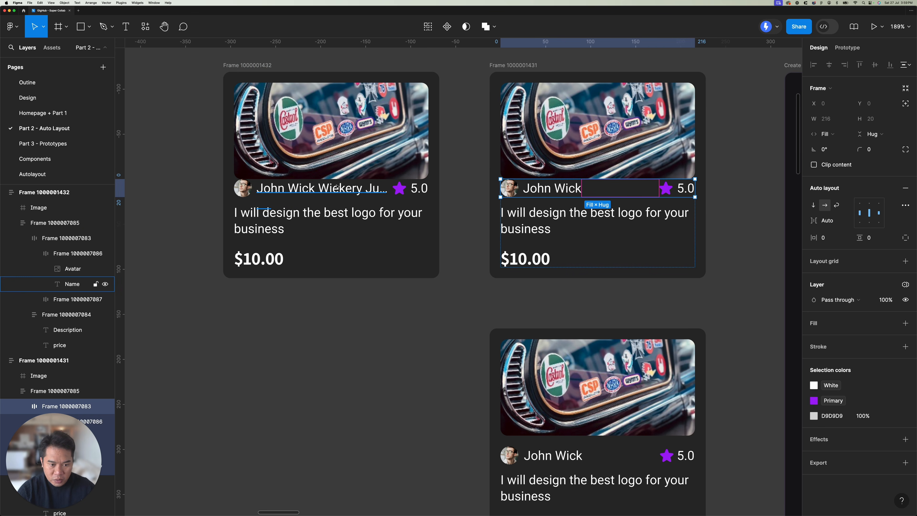
super+double_click(372, 190)
key(Escape)
super+click(550, 189)
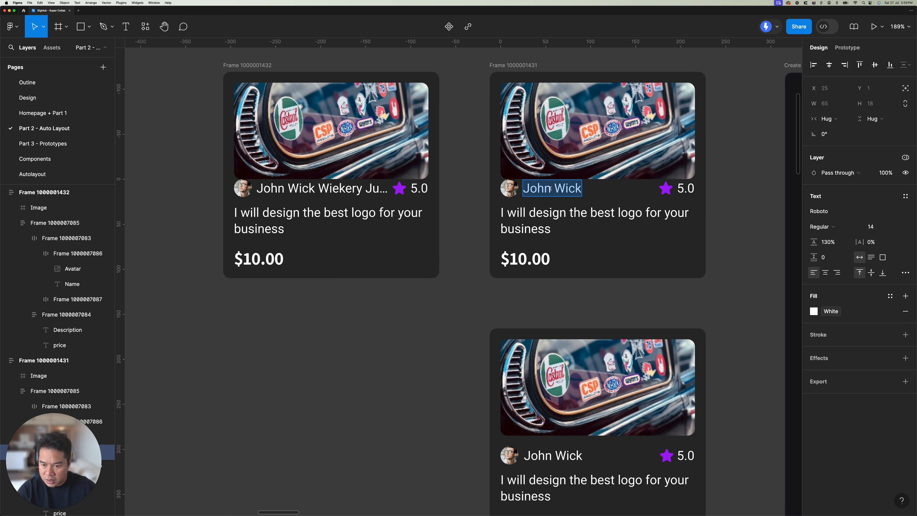
text(John Wick Wiekery Junior)
key(Escape)
click(519, 209)
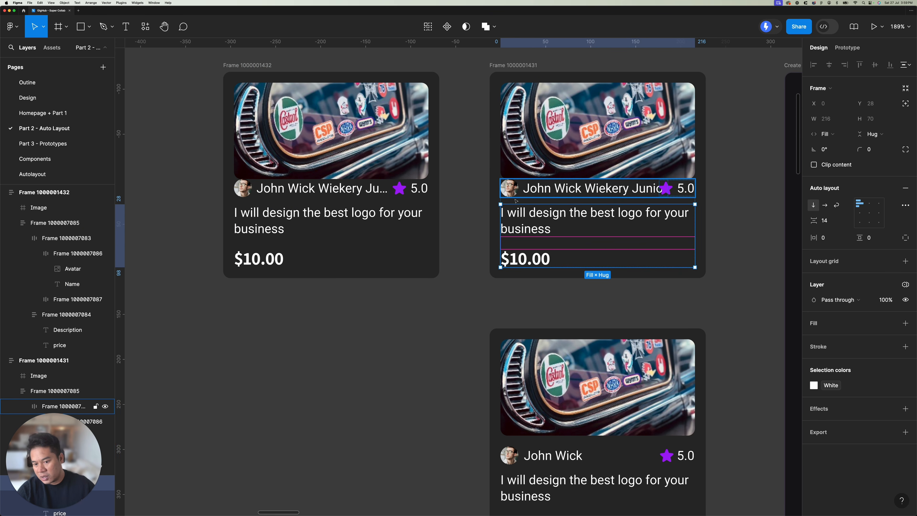
Step: Compare the avatar-name frame's sizing in the original auto layout card with the name text's sizing in the duplicate
double_click(533, 193)
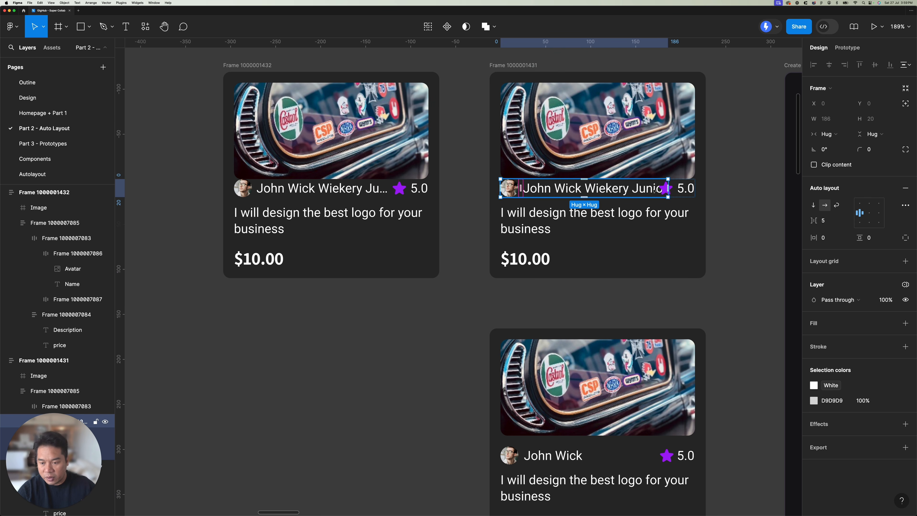
super+click(318, 187)
click(341, 216)
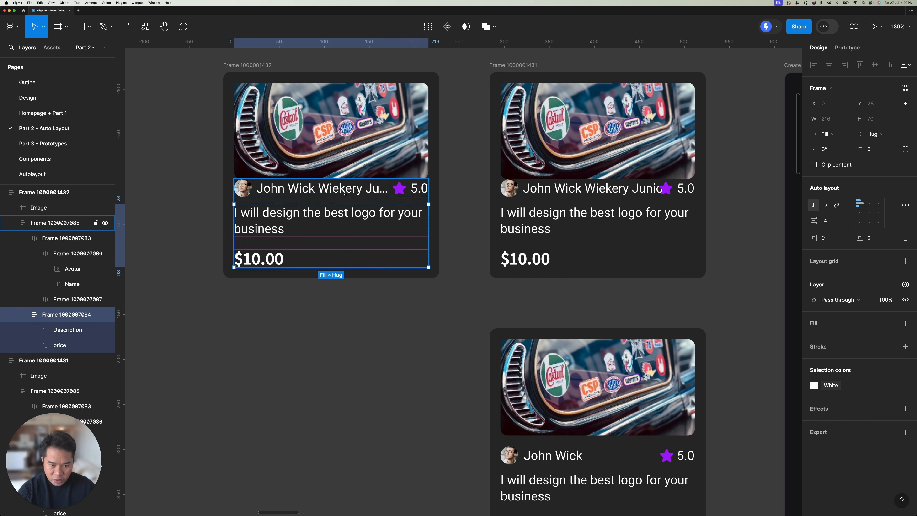
super+click(341, 191)
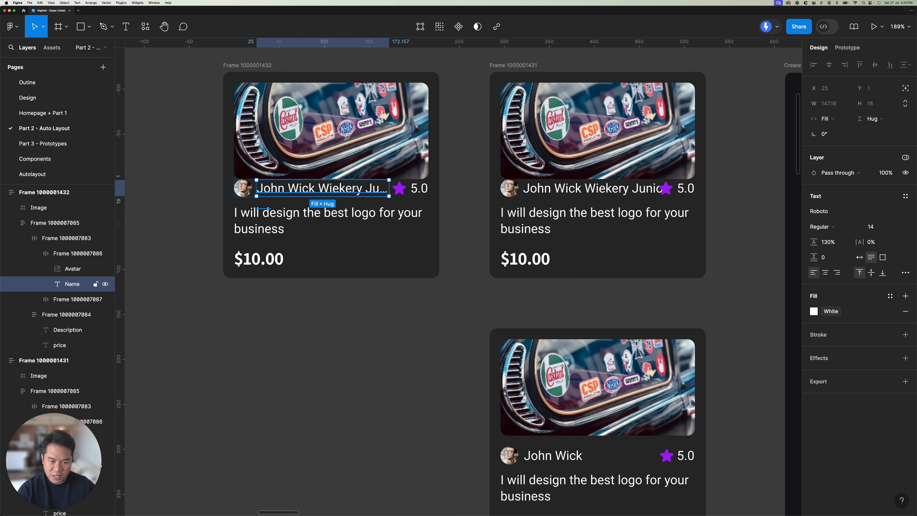
click(462, 173)
Step: Delete the grouped gig card below the two auto layout cards
scroll(454, 166, right, 5)
scroll(433, 188, down, 5)
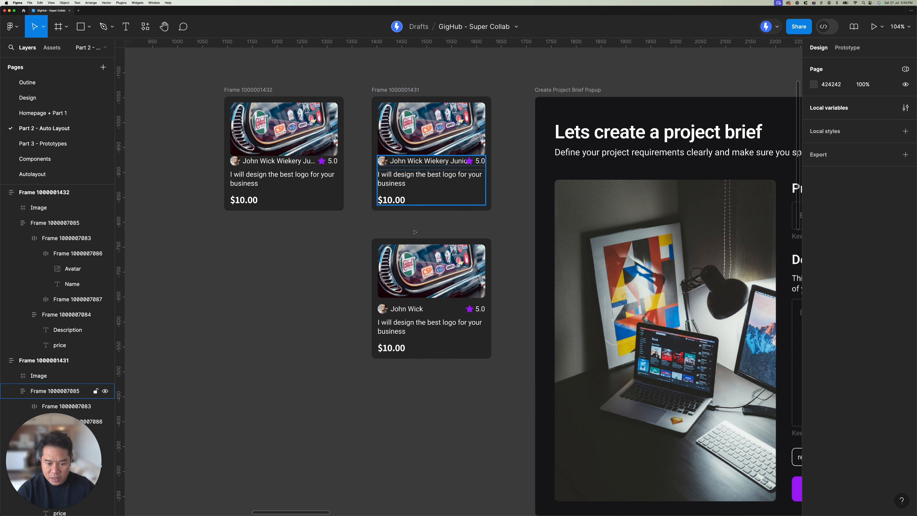
click(416, 209)
scroll(397, 311, right, 2)
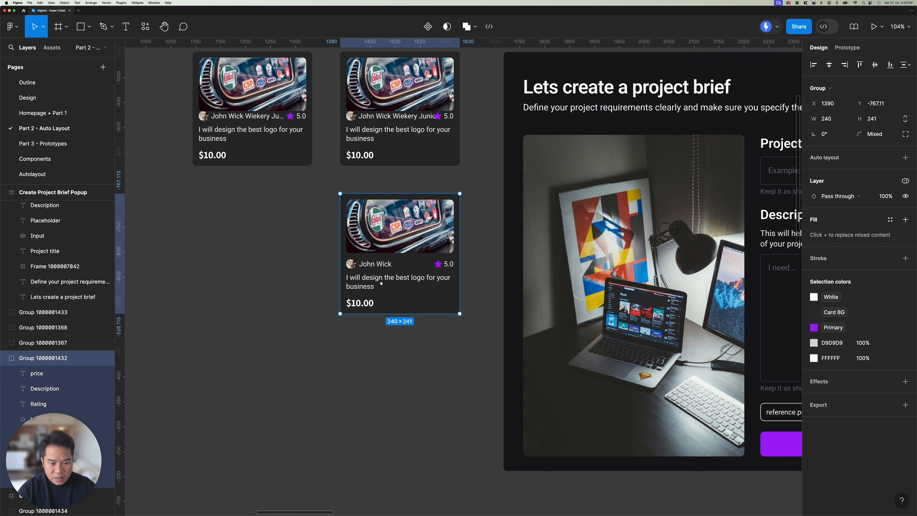
key(Delete)
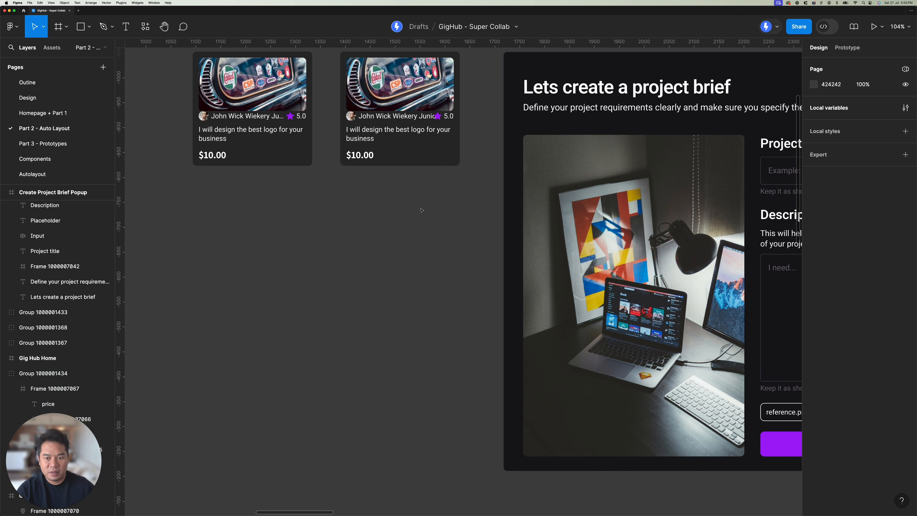
Step: Wrap the main heading and subheading of the Create Project Brief Popup in an auto layout frame
scroll(421, 210, down, 5)
click(277, 154)
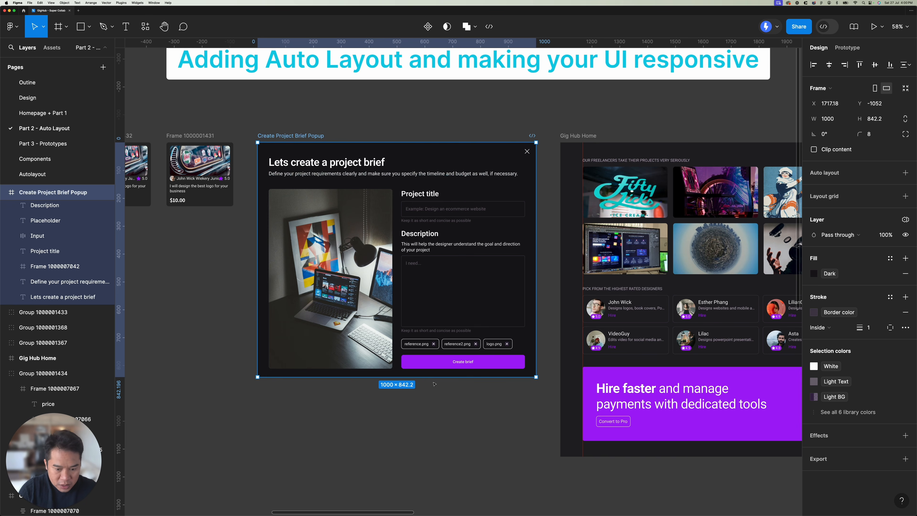
scroll(459, 184, up, 5)
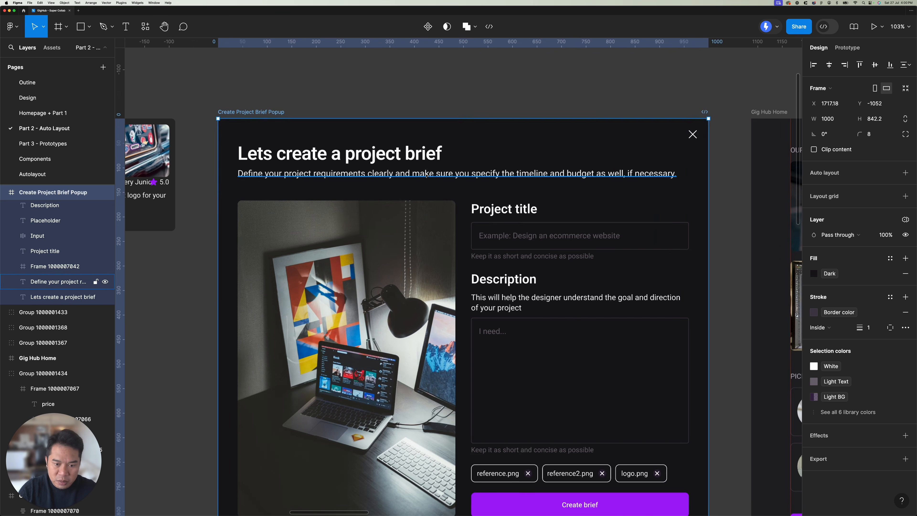
click(411, 174)
shift+click(399, 152)
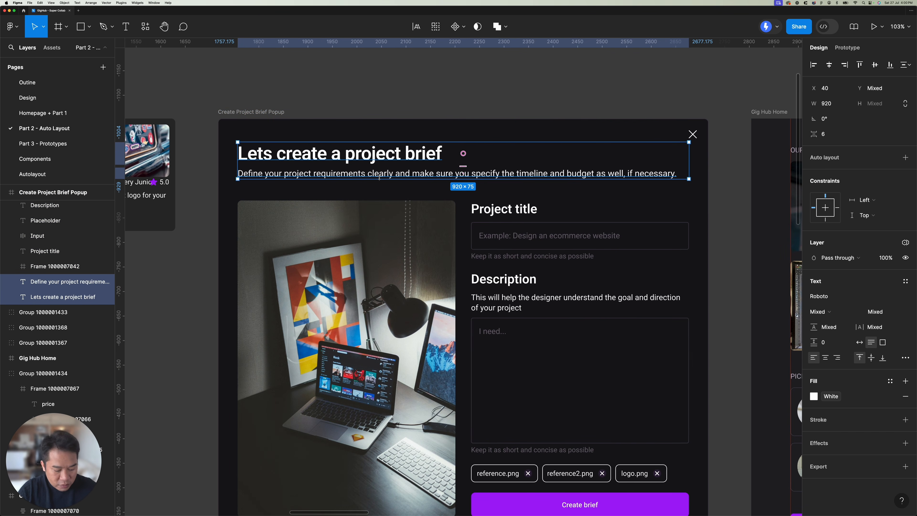
key(shift+a)
Step: Wrap the popup's Project title label, its input and its helper text in an auto layout frame
click(505, 209)
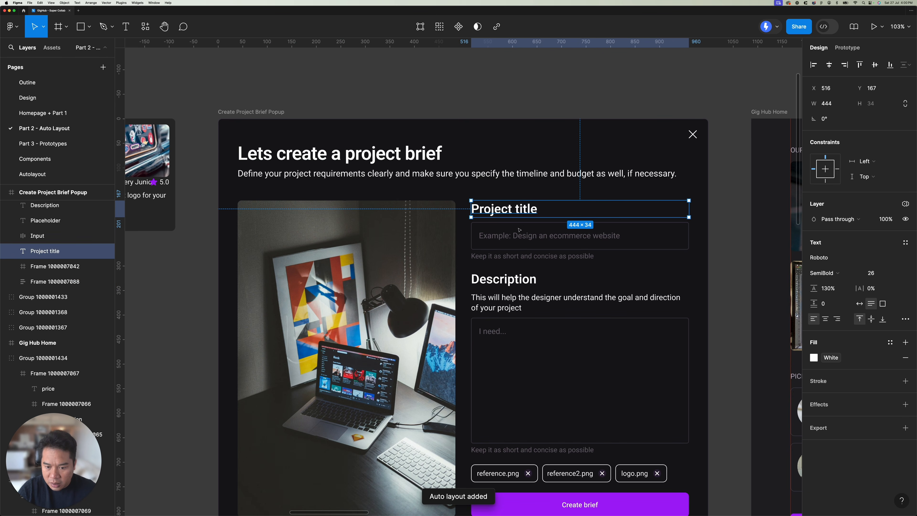
shift+click(519, 236)
shift+click(518, 257)
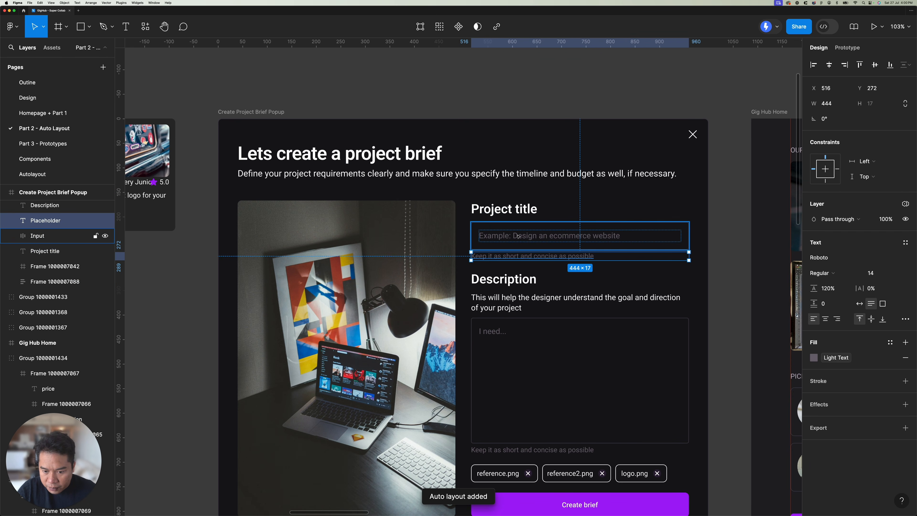
key(shift+a)
scroll(522, 268, down, 5)
scroll(522, 268, right, 3)
click(439, 169)
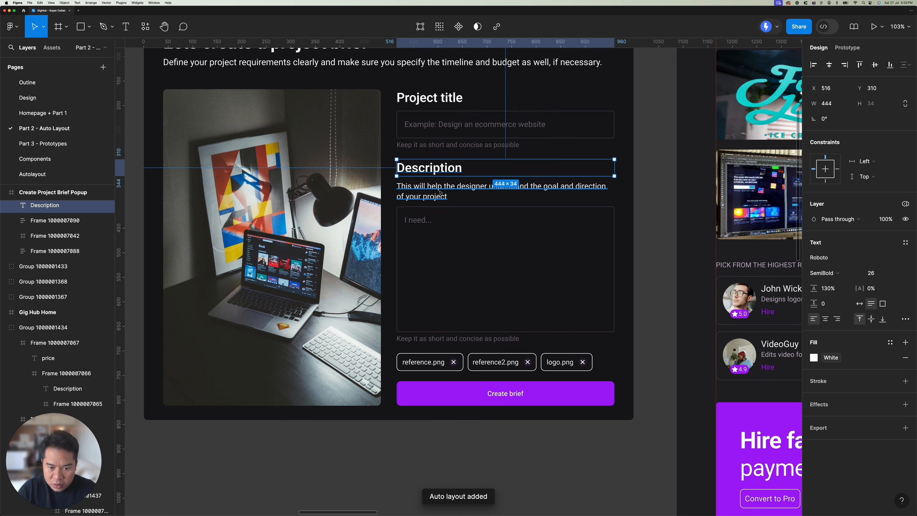
click(440, 192)
shift+click(444, 249)
click(450, 339)
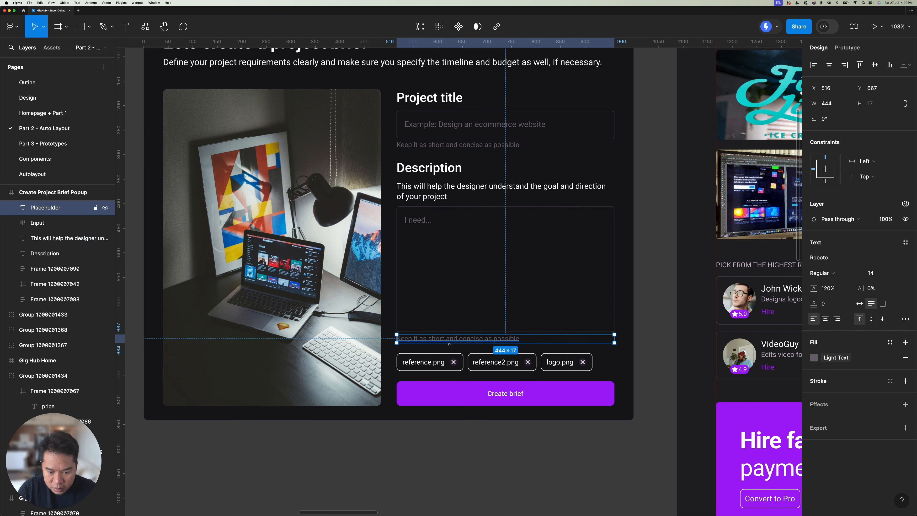
shift+click(454, 292)
shift+click(449, 302)
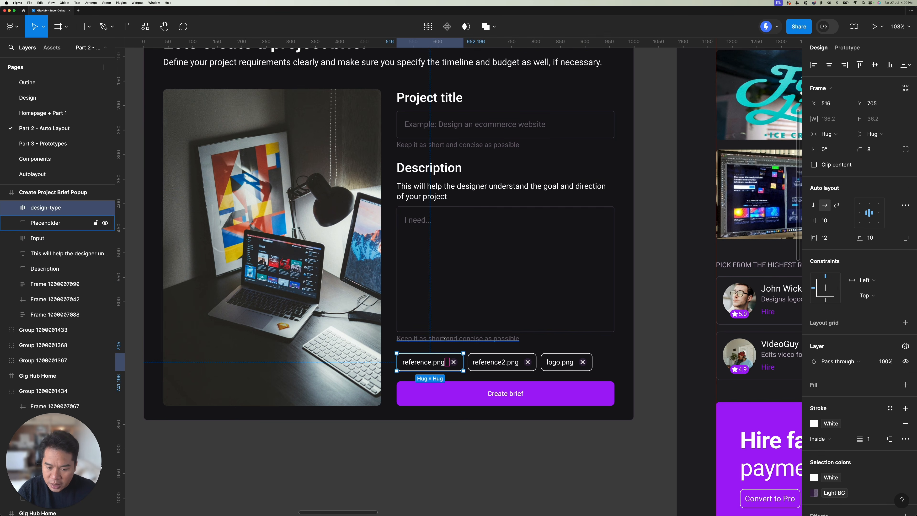
click(450, 302)
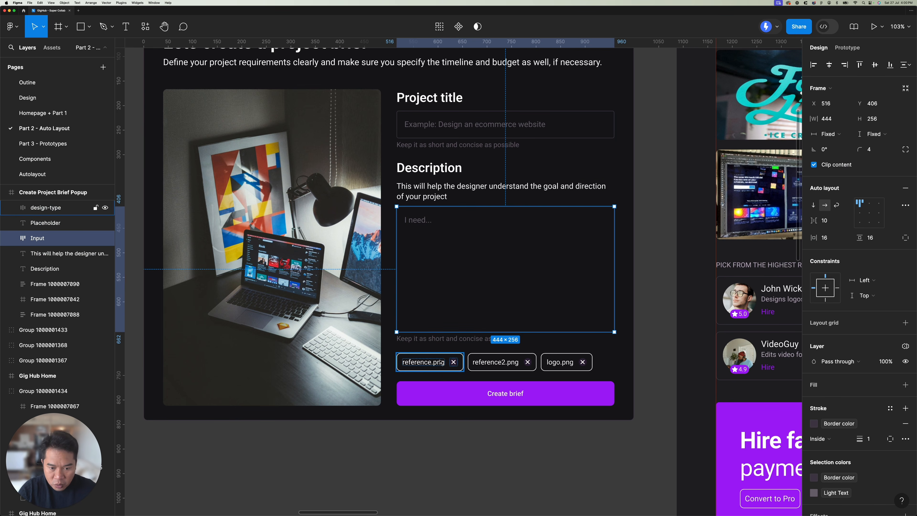
click(445, 339)
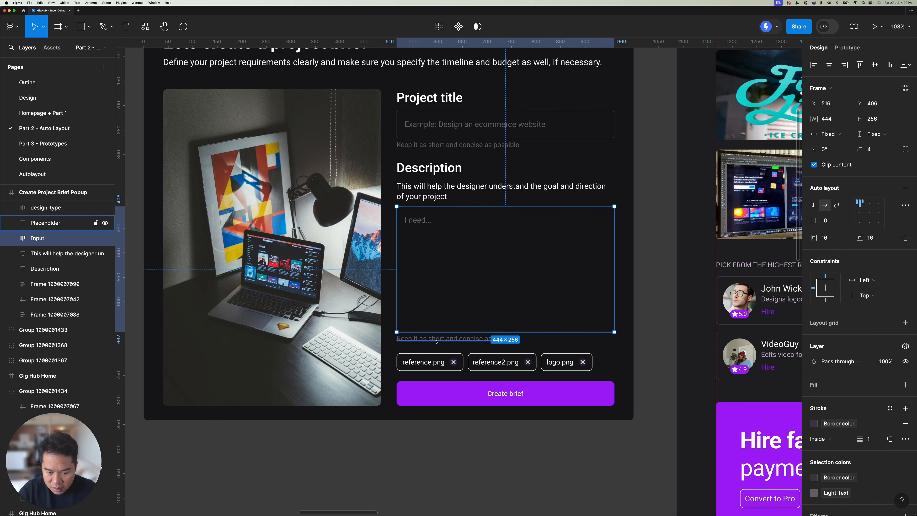
shift+click(437, 299)
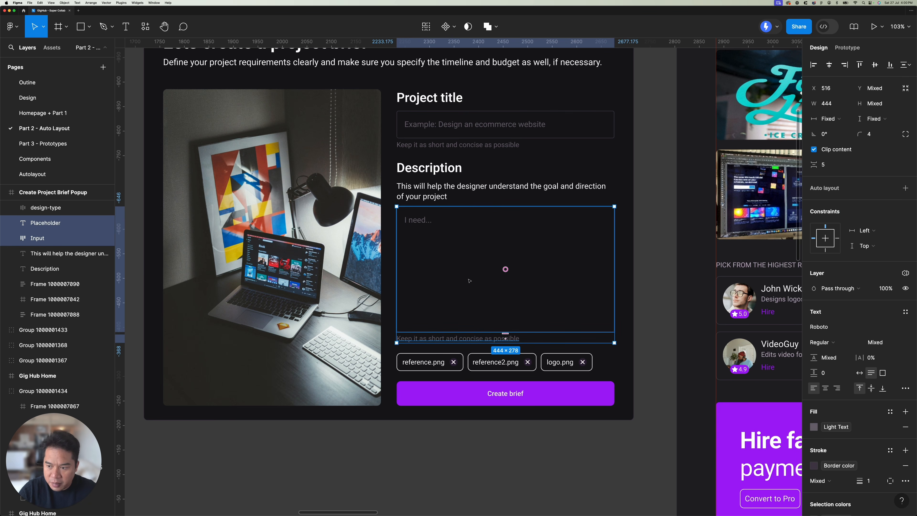
click(446, 198)
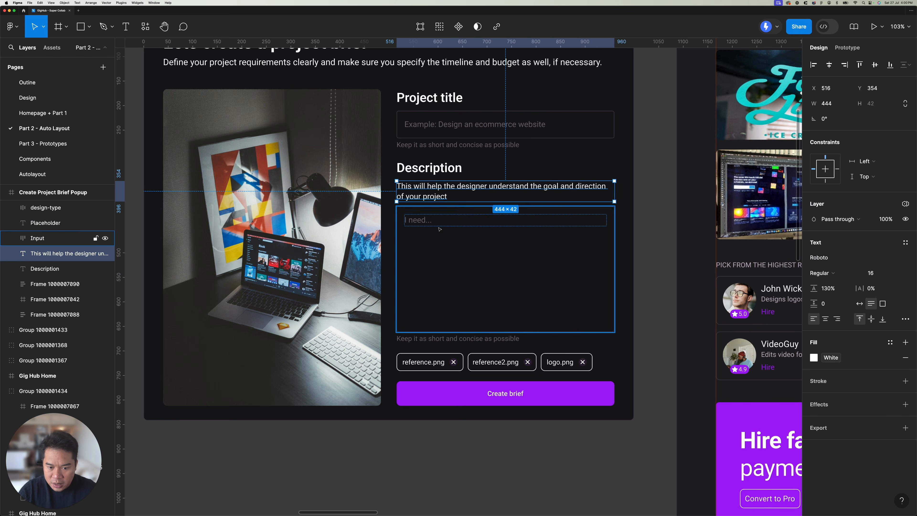
click(506, 269)
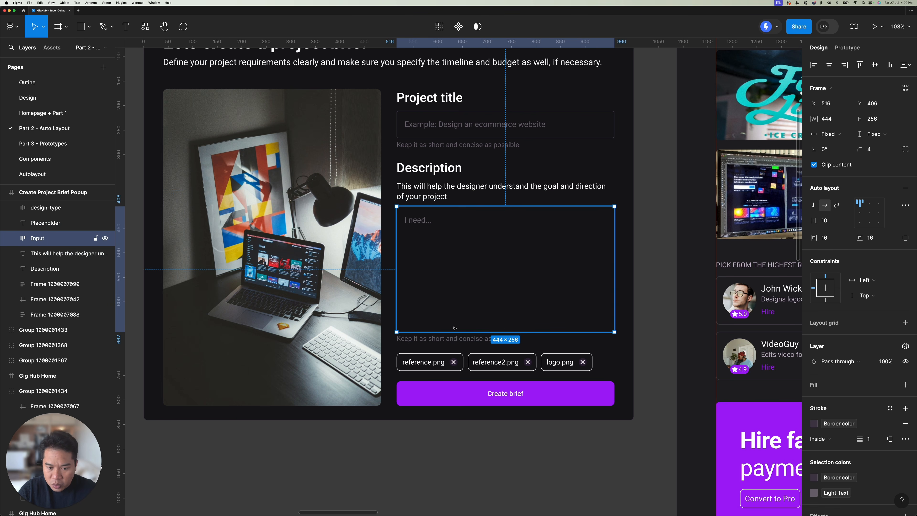
shift+click(451, 339)
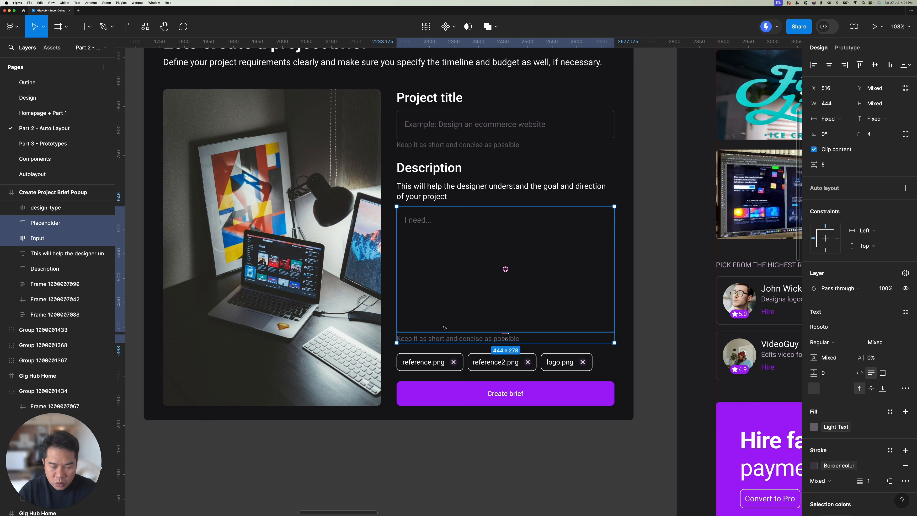
Step: Wrap the Description text area and the helper text below it in an auto layout frame
click(481, 256)
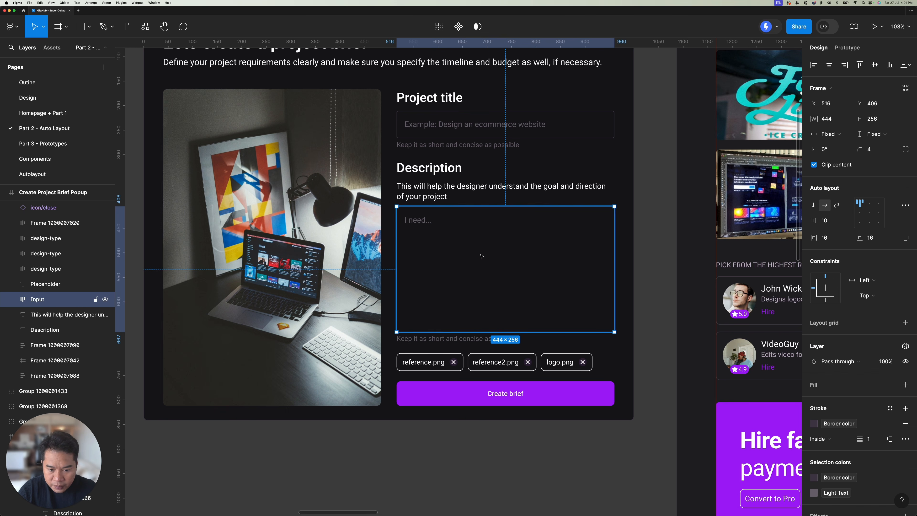
click(481, 339)
shift+click(479, 310)
key(shift+a)
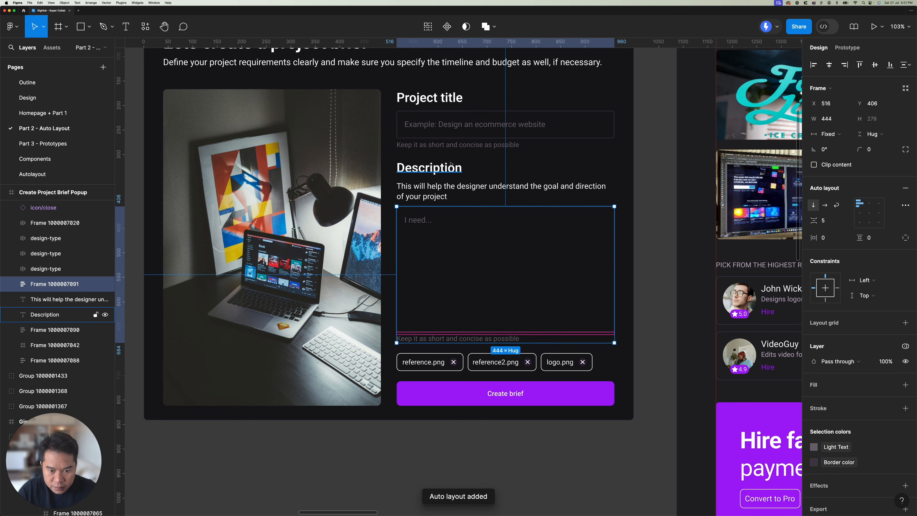
Step: Nest the text area frame with its explanatory text, and that group with the Description heading, in auto layout frames
shift+click(467, 191)
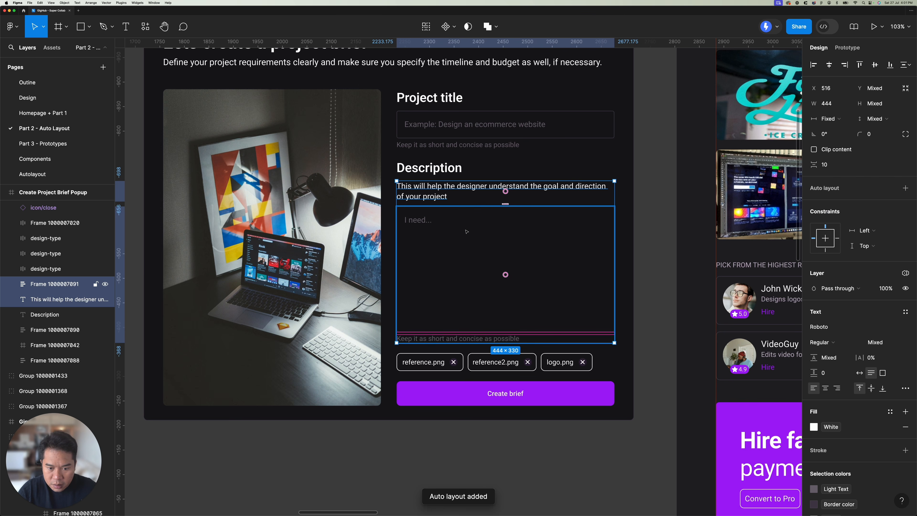
key(shift+a)
shift+click(445, 172)
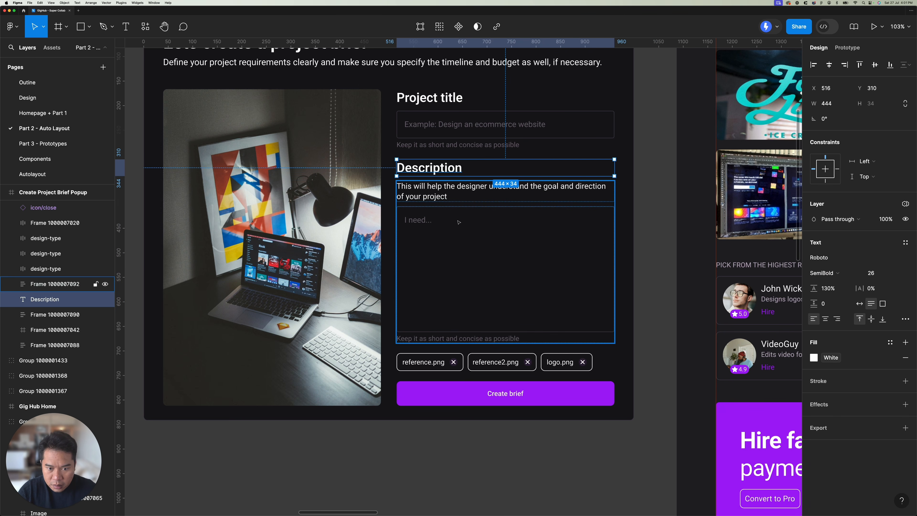
key(shift+a)
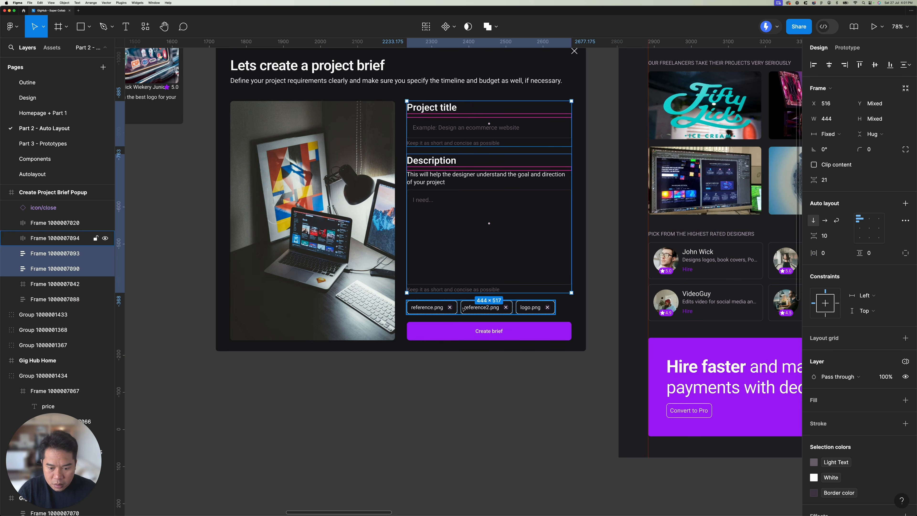
Step: Stack the Project title section, Description section, file tags and Create brief button in one vertical auto layout frame
shift+click(466, 307)
shift+click(468, 331)
key(shift+a)
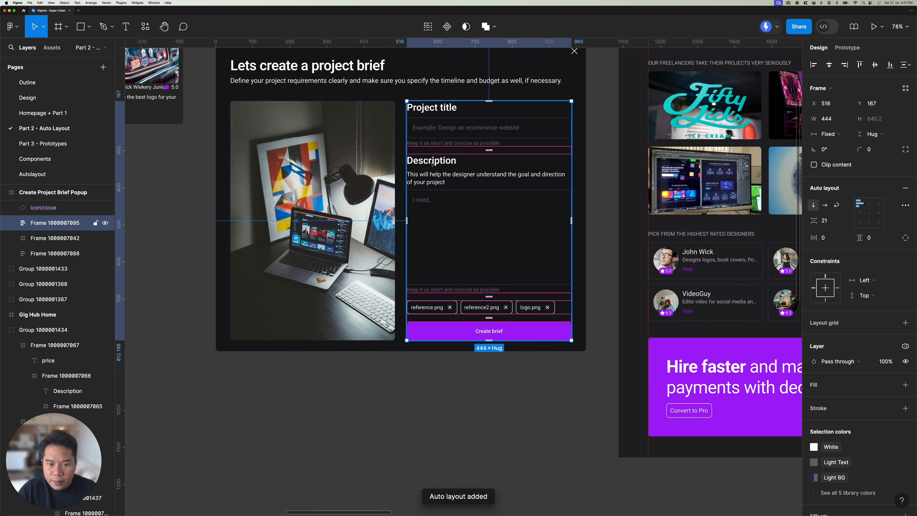
Step: Wrap the desk photo and the form column side by side in a horizontal auto layout frame
scroll(433, 164, up, 3)
scroll(432, 164, left, 3)
shift+click(428, 230)
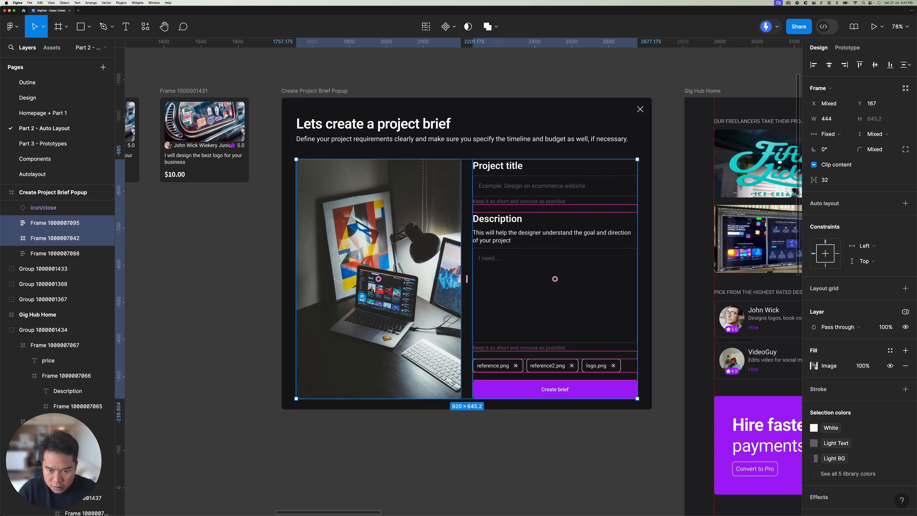
key(shift+a)
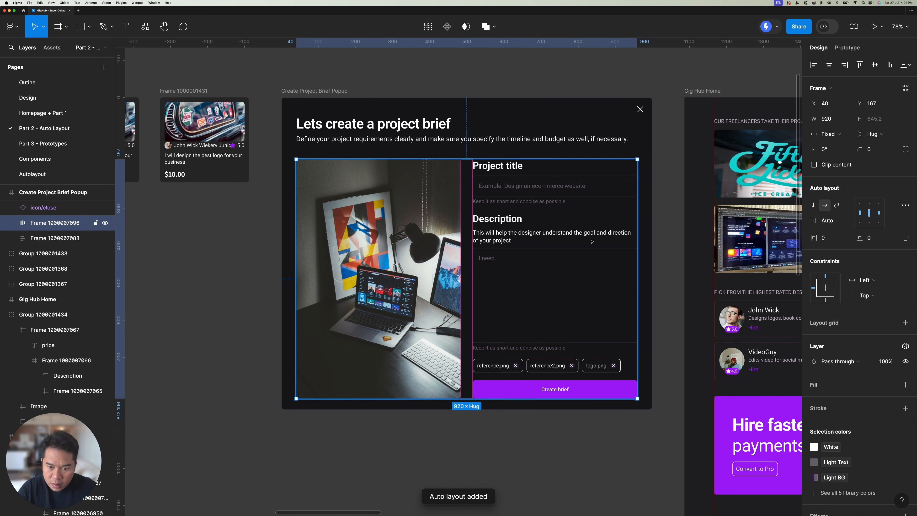
scroll(489, 229, right, 2)
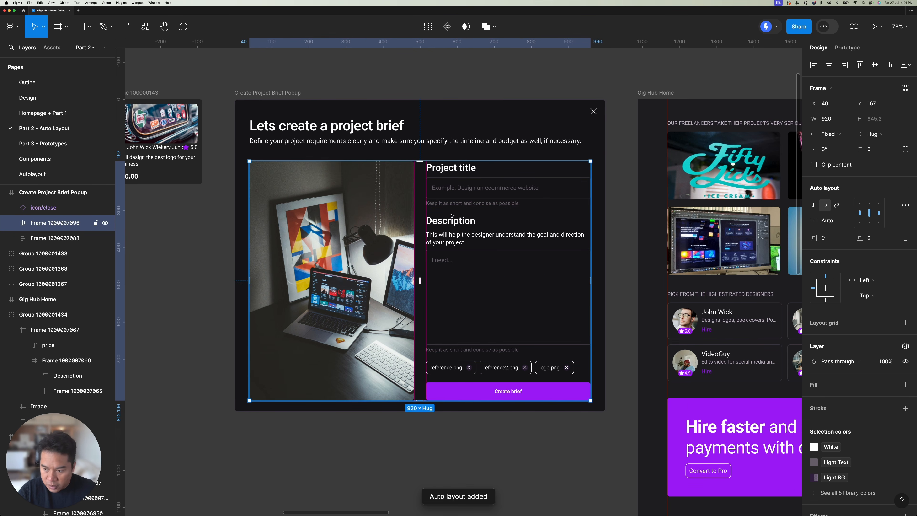
scroll(505, 232, up, 2)
scroll(506, 232, left, 3)
key(Tab)
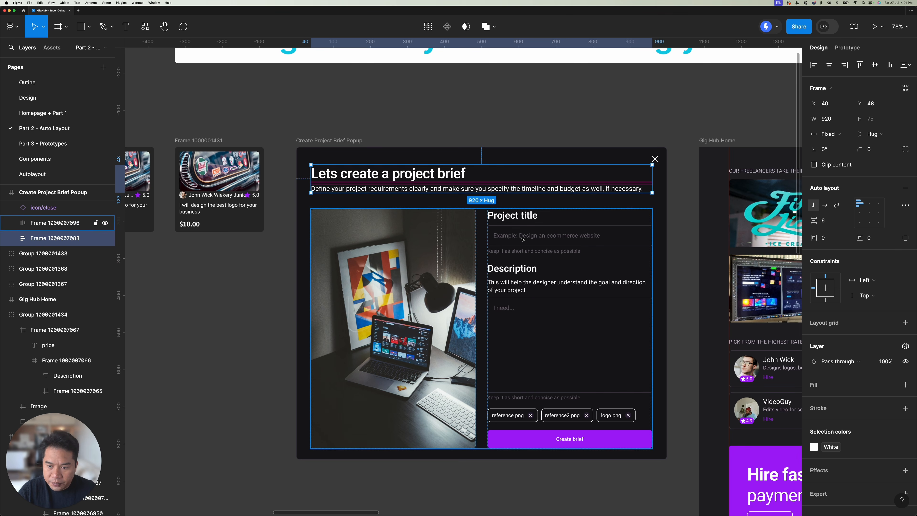
key(shift+Tab)
click(346, 141)
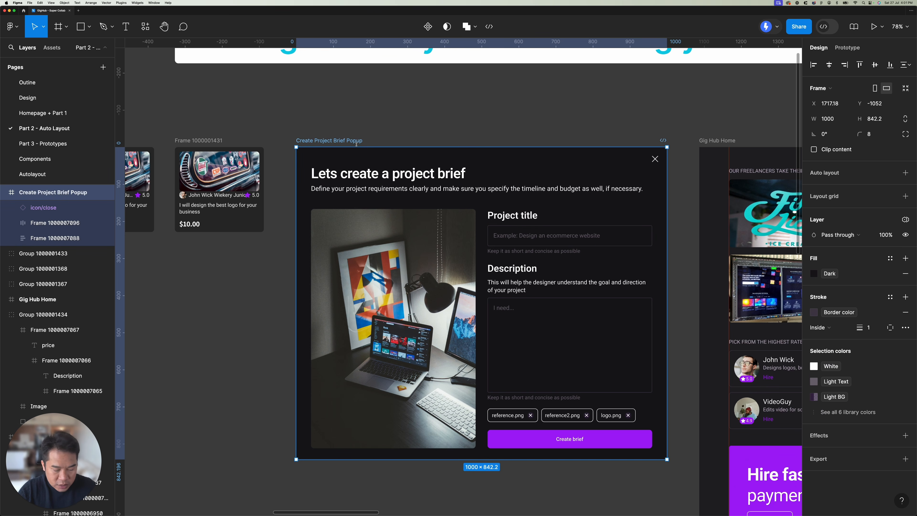
key(shift+a)
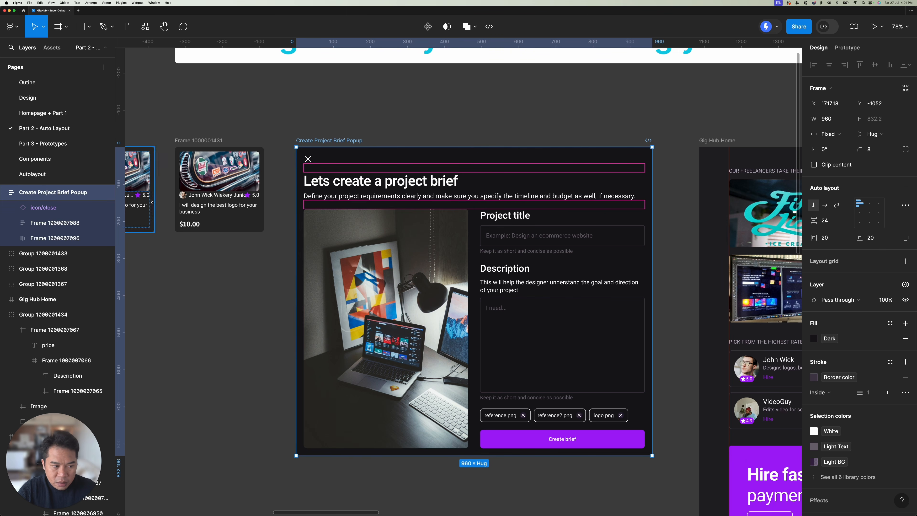
scroll(427, 146, down, 3)
scroll(426, 146, right, 3)
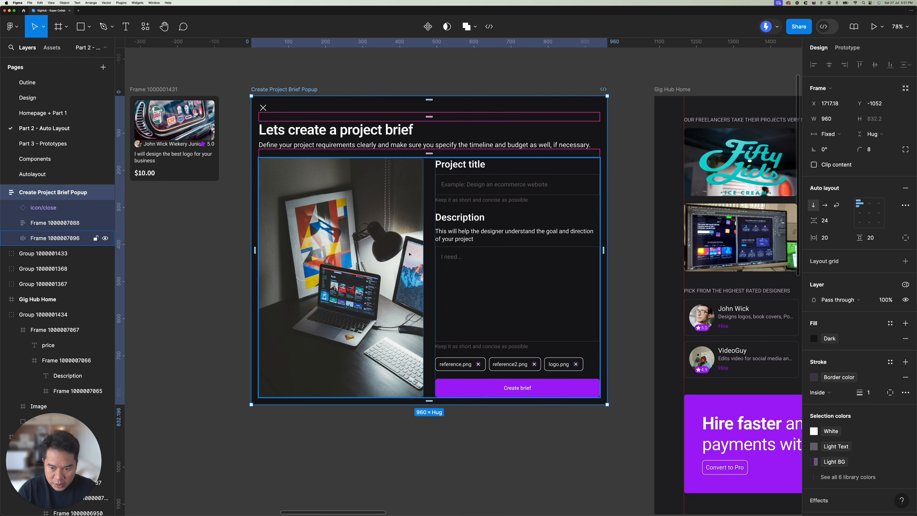
key(super+z)
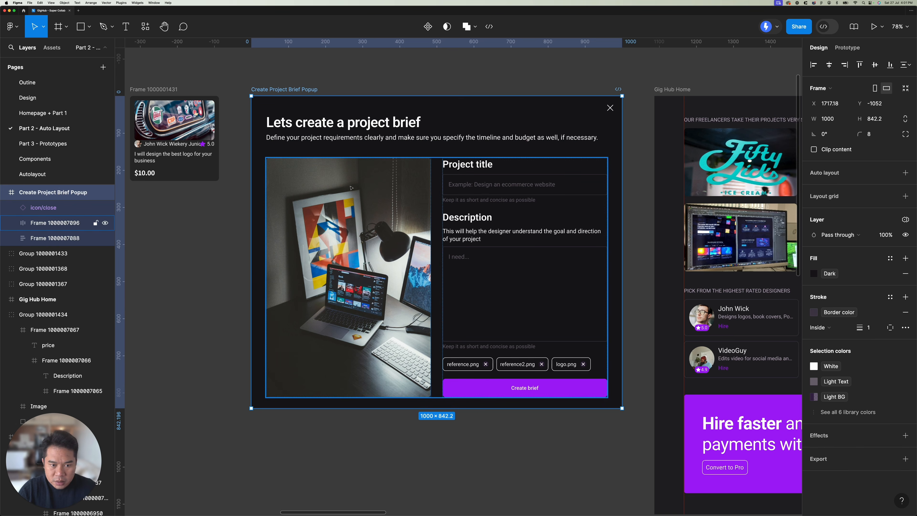
Step: Check the spacing between the popup's heading and content frames, and apply auto layout to the whole Create Project Brief Popup
click(388, 138)
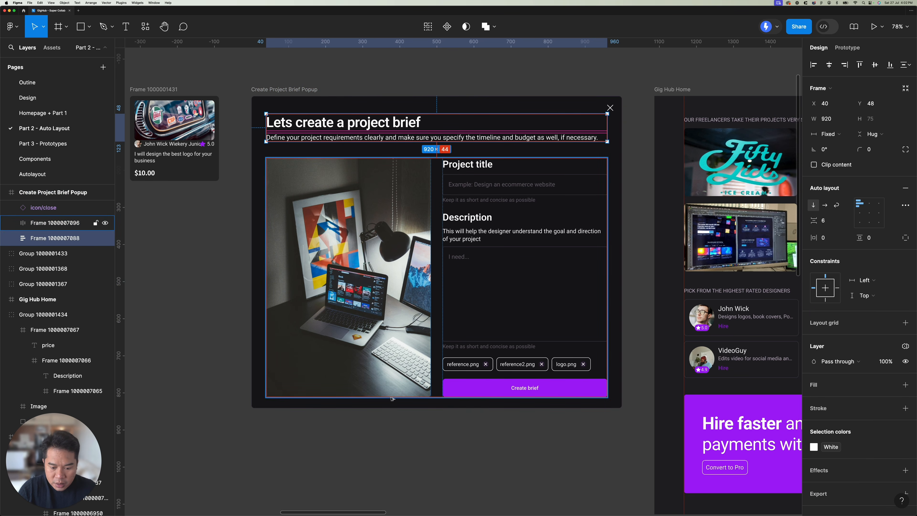
click(390, 399)
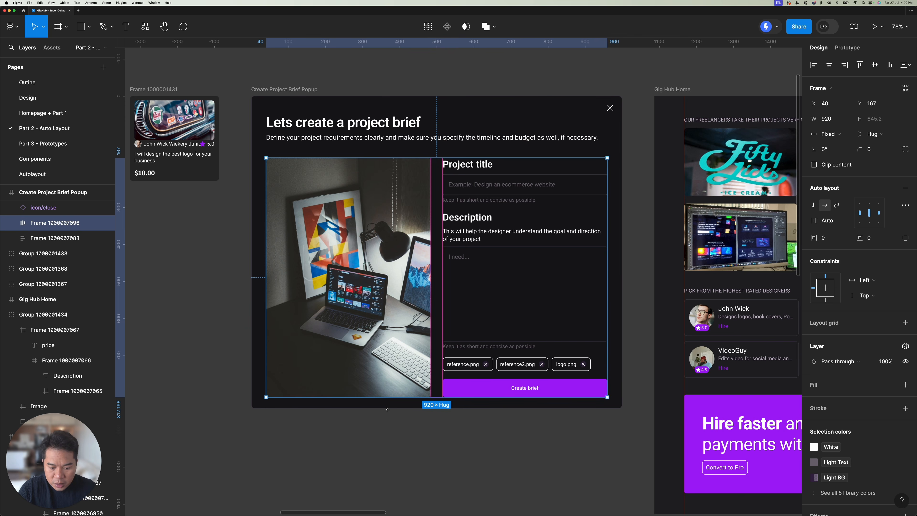
click(337, 78)
click(305, 90)
key(shift+a)
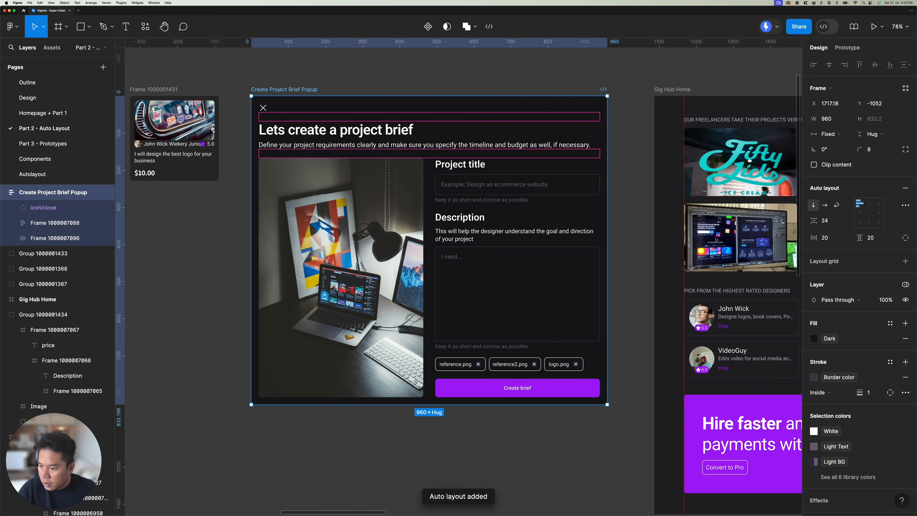
Step: Set the Create Project Brief Popup's horizontal padding to 40
click(842, 240)
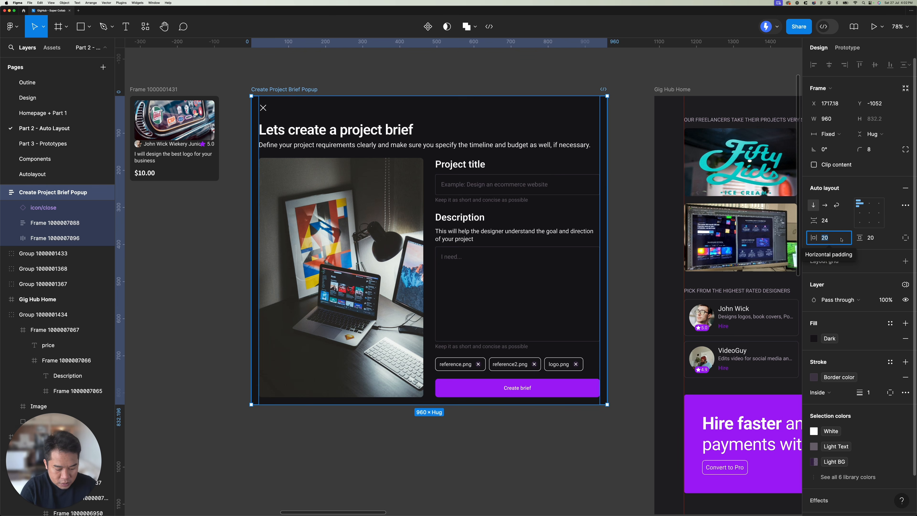
text(40)
key(Return)
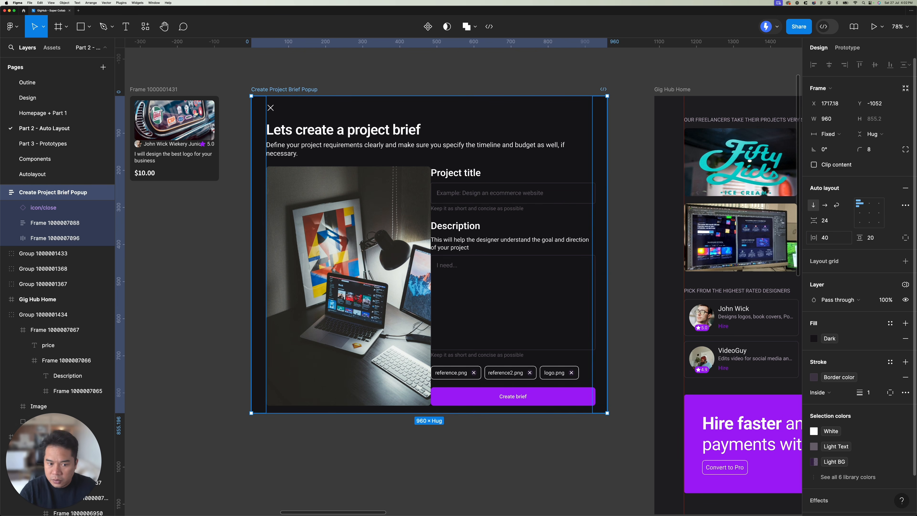
Step: Give the popup individual vertical paddings of 48 at the top and 30 at the bottom
click(881, 238)
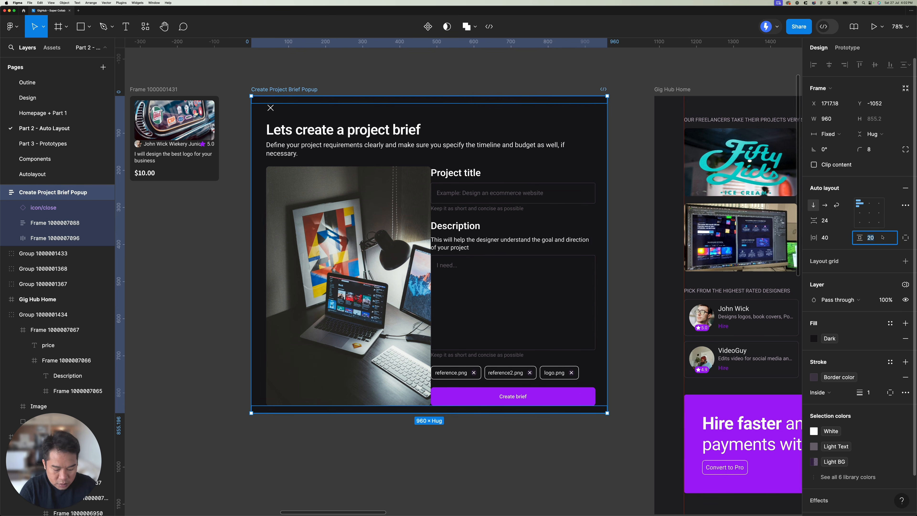
click(905, 237)
click(870, 239)
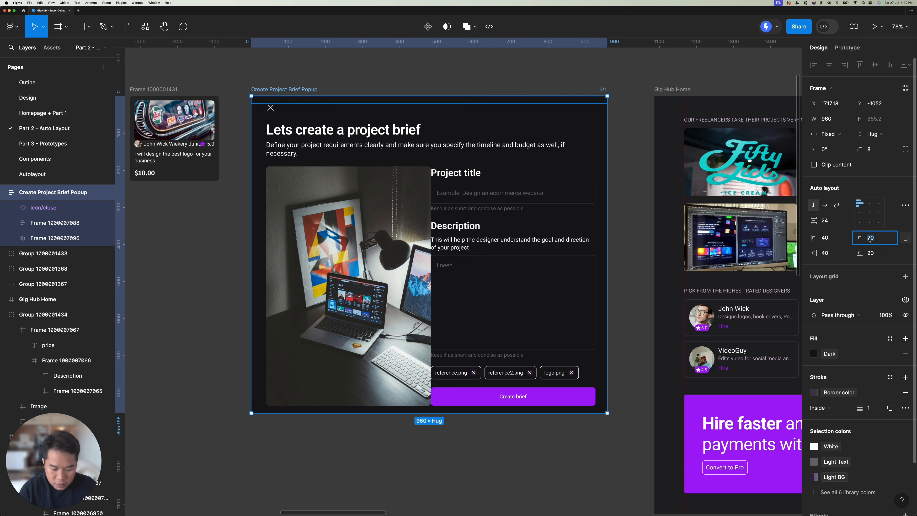
text(48)
key(Return)
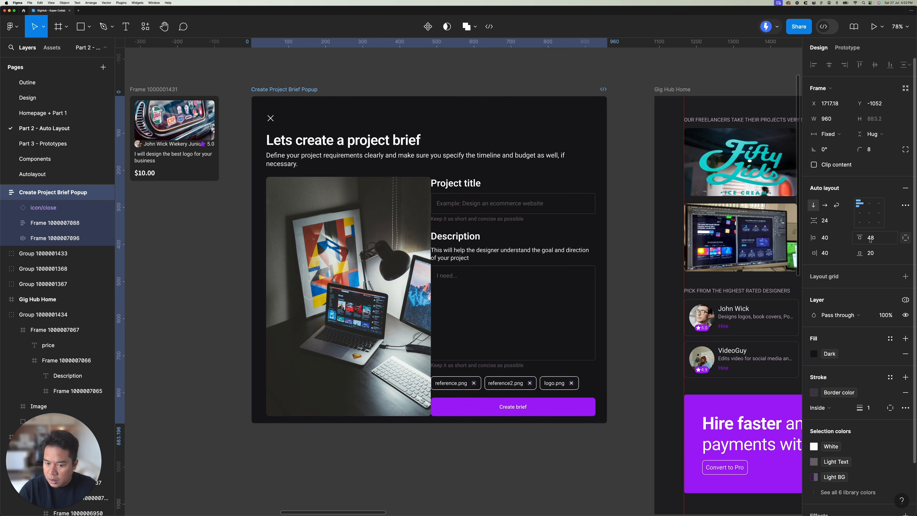
click(873, 256)
text(3)
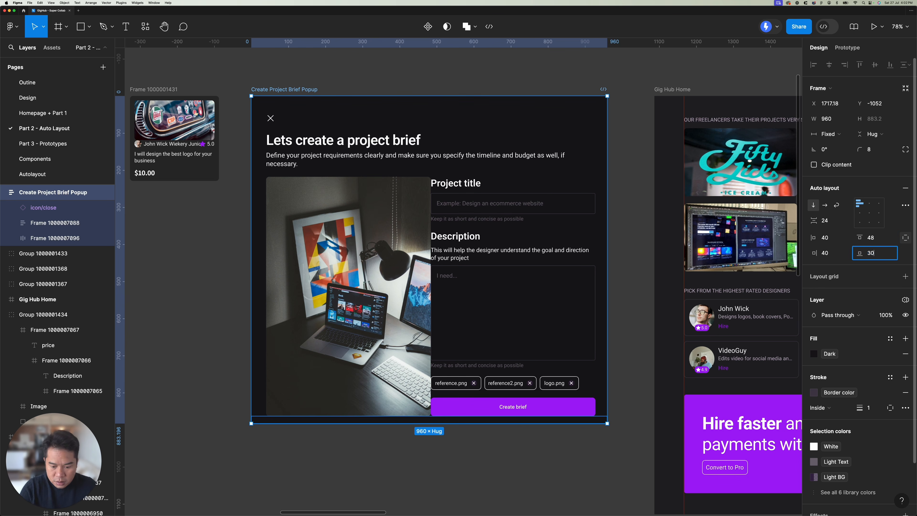
key(Return)
Step: Take the popup's close icon out of the auto layout flow with absolute positioning
click(421, 157)
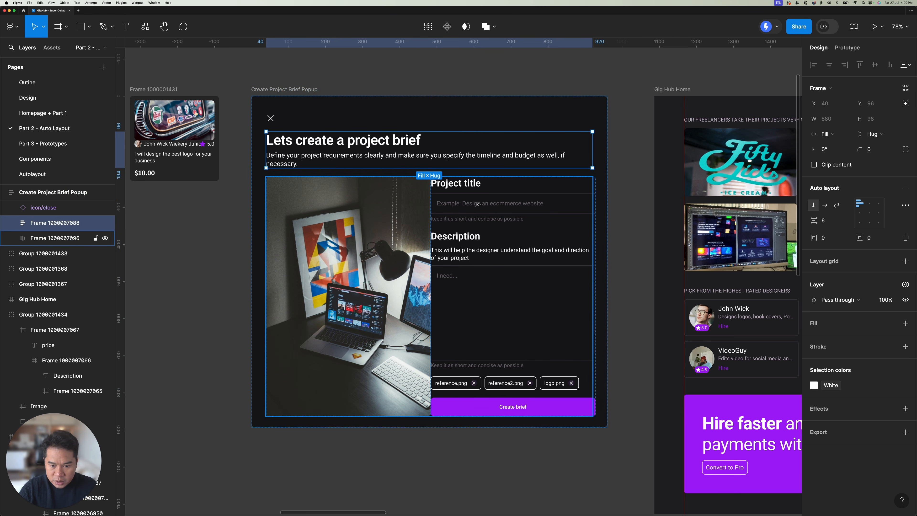
click(270, 118)
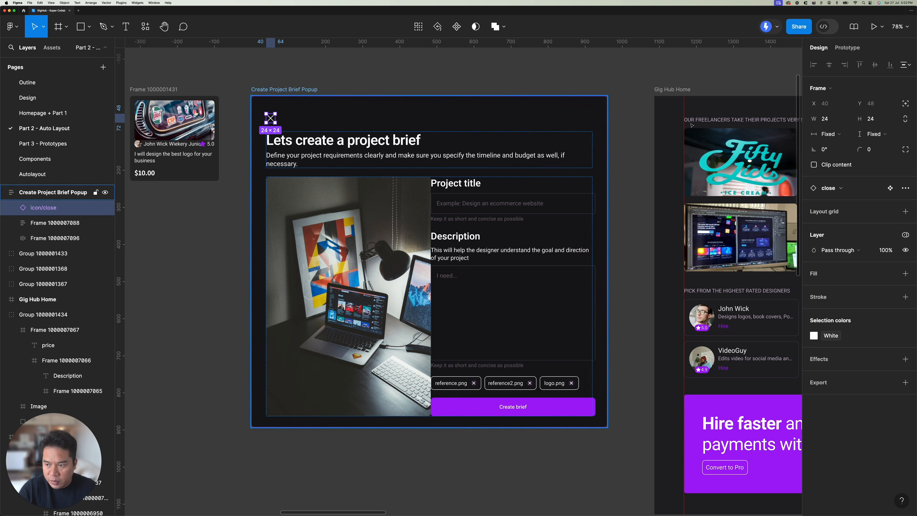
click(905, 103)
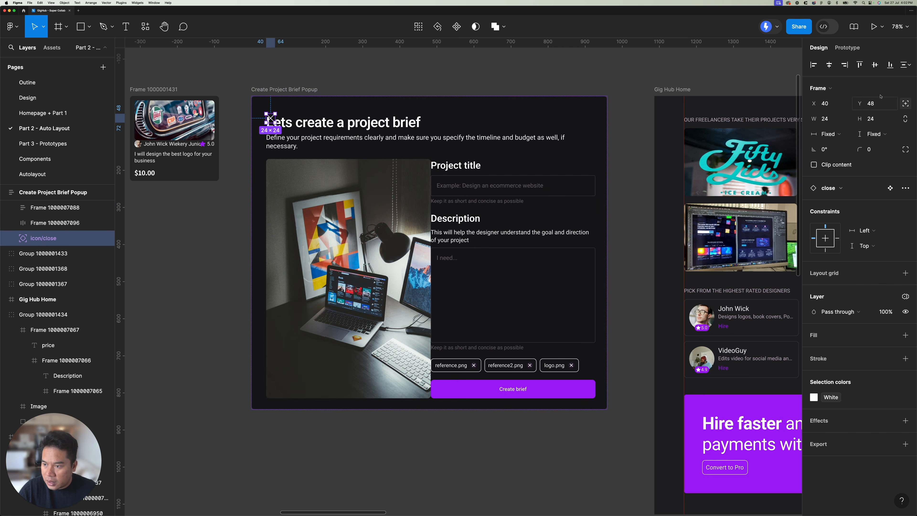
Step: Align the close icon to the popup's top-right corner, then inset it to X 916, Y 20
click(845, 66)
click(860, 65)
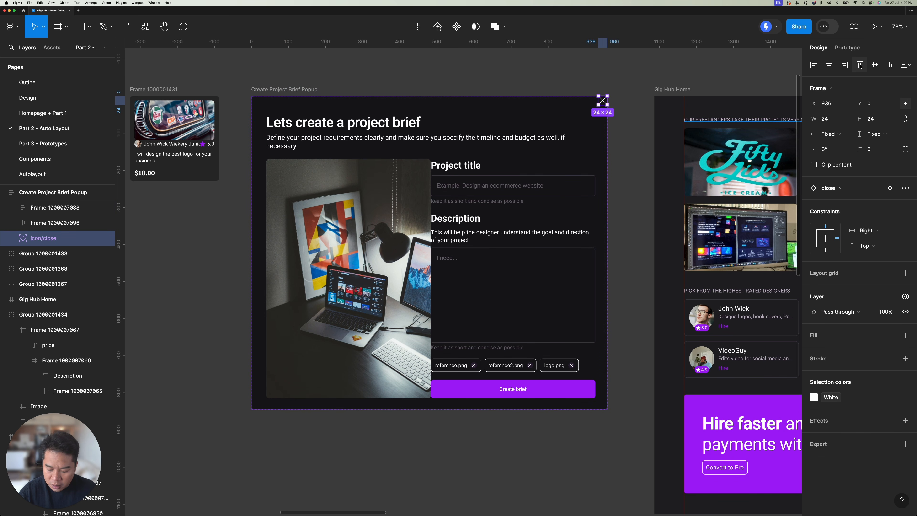
key(shift+Left)
key(shift+Down)
key(shift+Down)
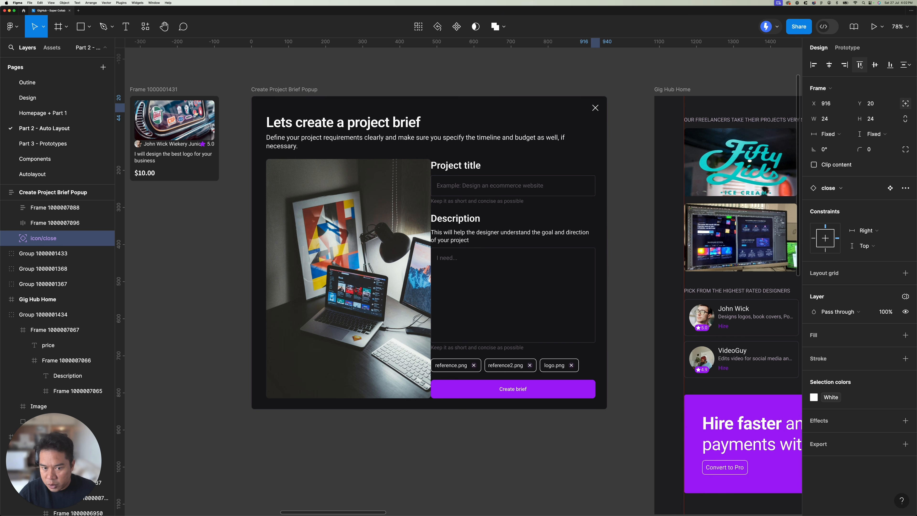
Step: Try narrowing the Create Project Brief Popup to a width of 303 to test its responsiveness, and undo the resizing
click(542, 132)
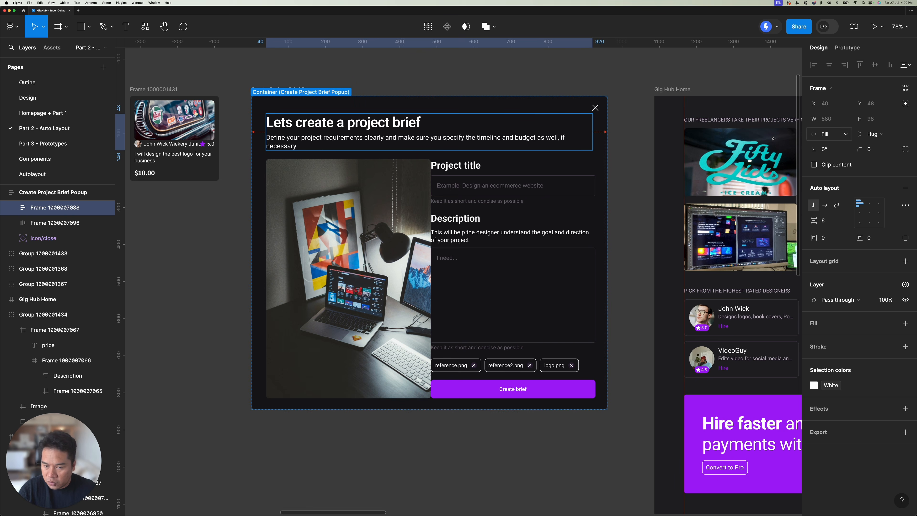
click(315, 89)
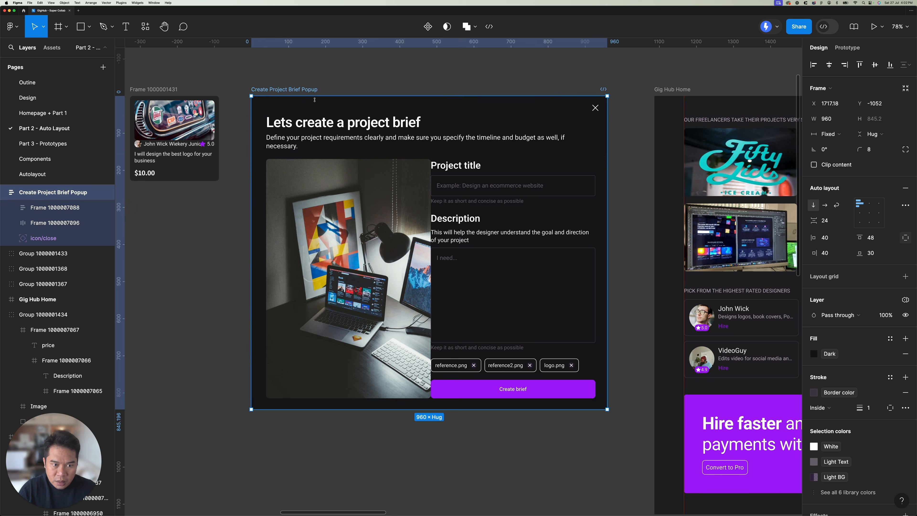
drag(607, 170, 516, 154)
key(super+z)
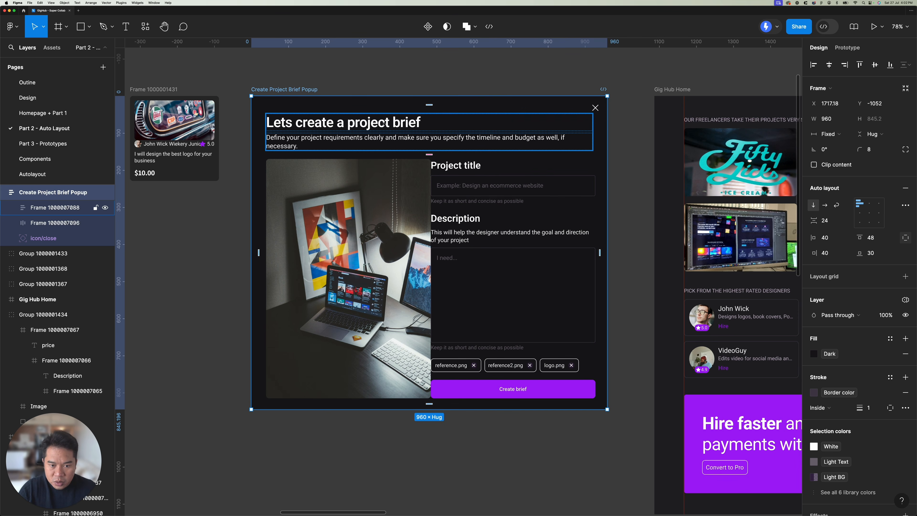
drag(607, 137, 363, 135)
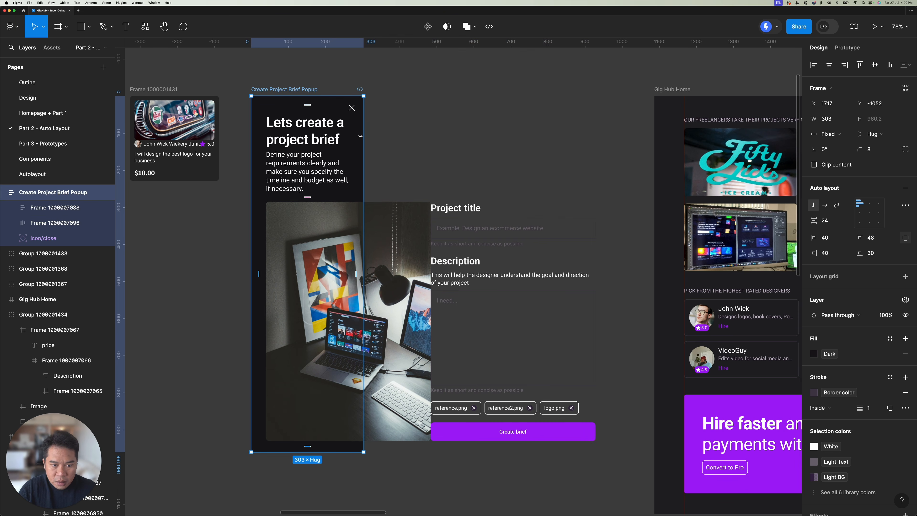
key(super+z)
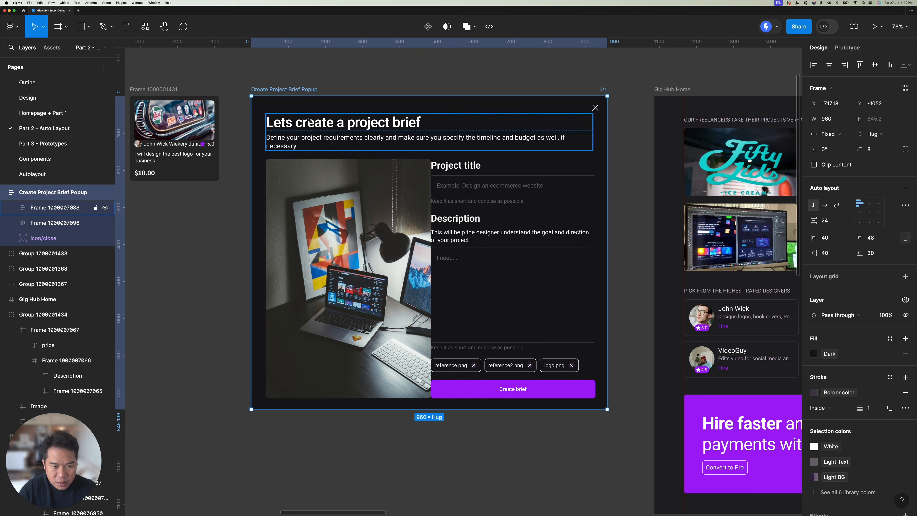
Step: Set both the image frame and the form frame inside the popup's content row to fill the container width
scroll(396, 171, down, 2)
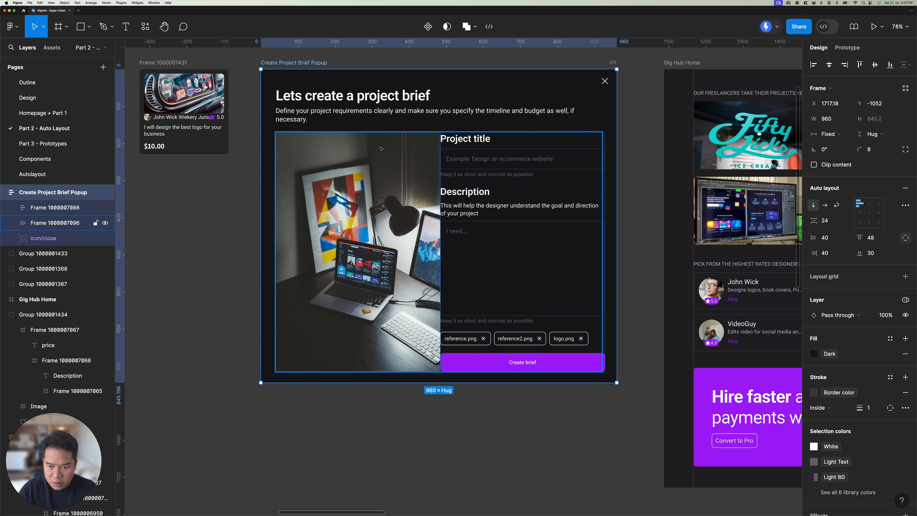
click(459, 221)
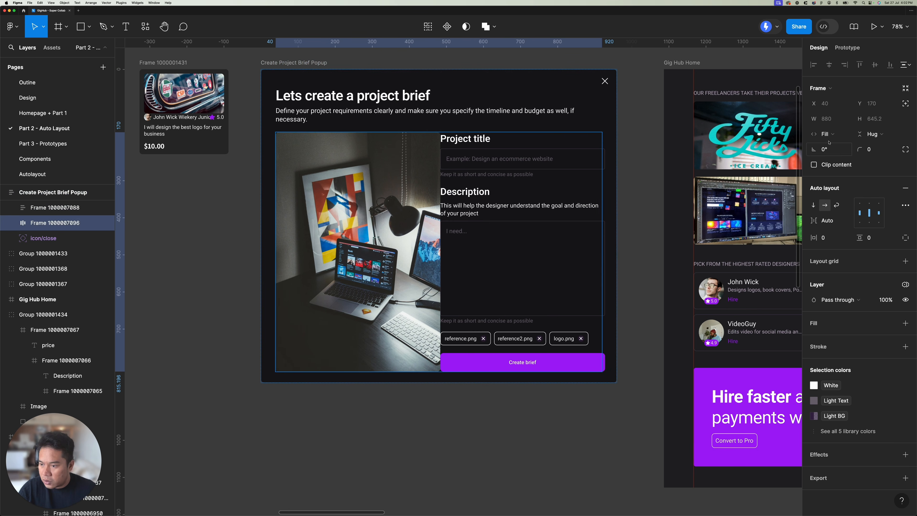
click(380, 153)
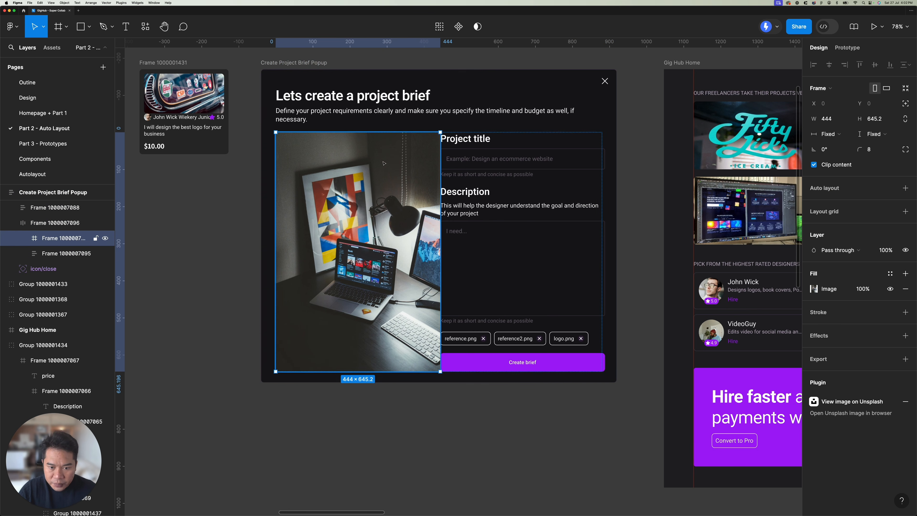
shift+click(571, 178)
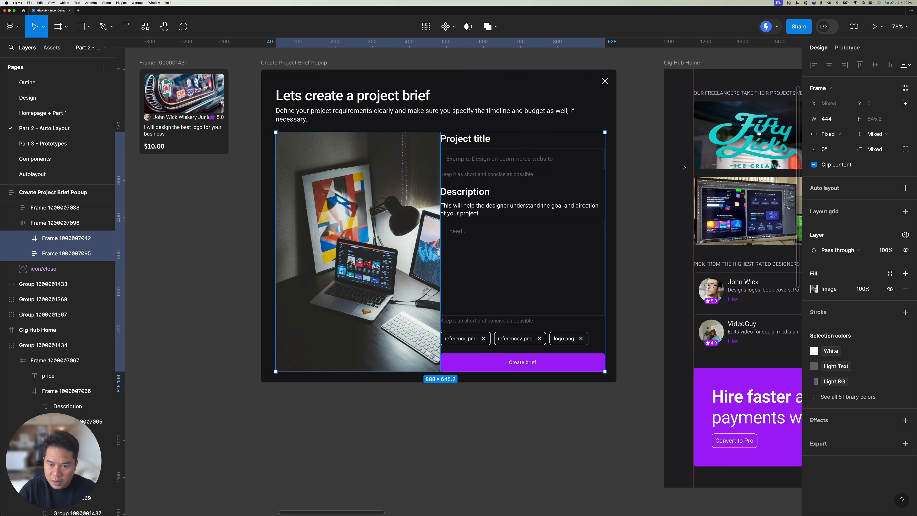
click(844, 133)
click(837, 157)
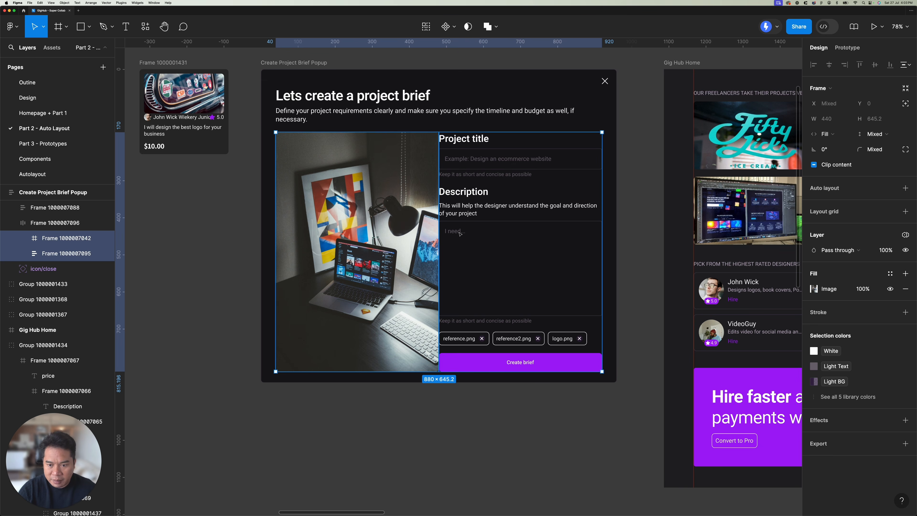
Step: Set the horizontal gap between the image and form columns of the popup's content frame to 32
click(475, 192)
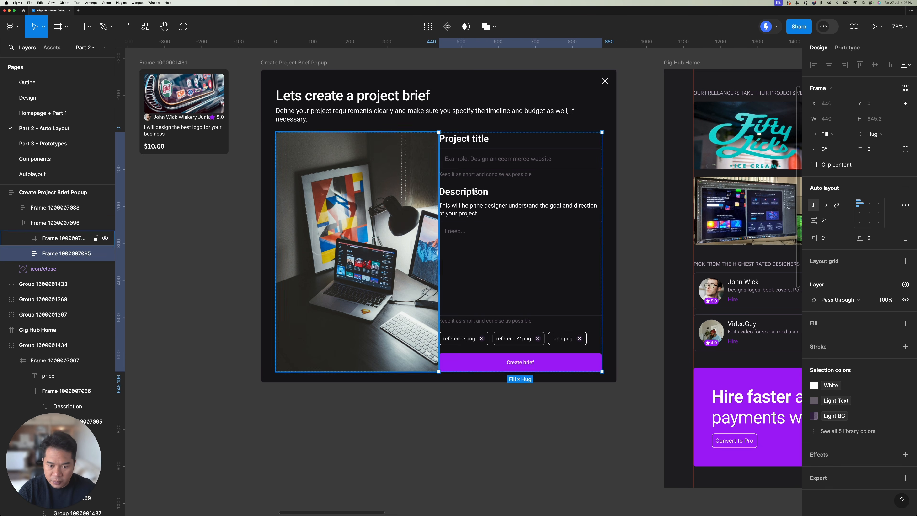
click(347, 230)
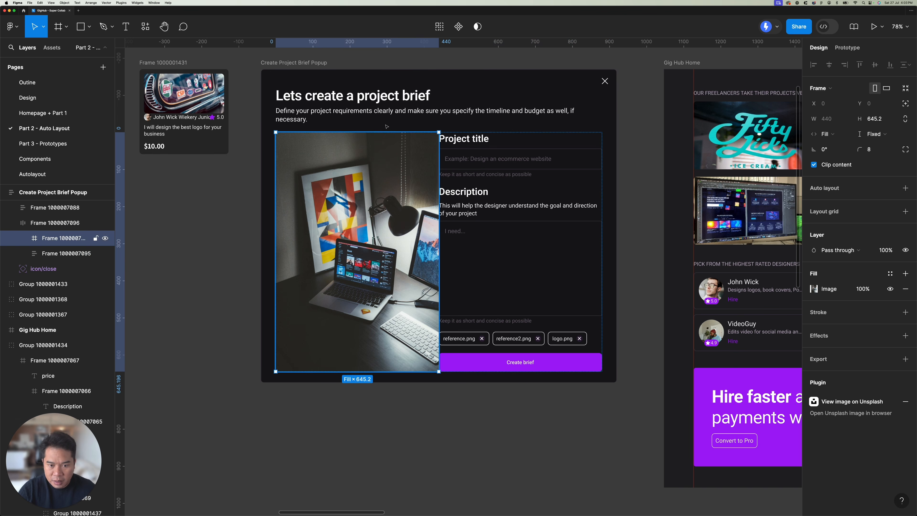
click(377, 114)
click(387, 190)
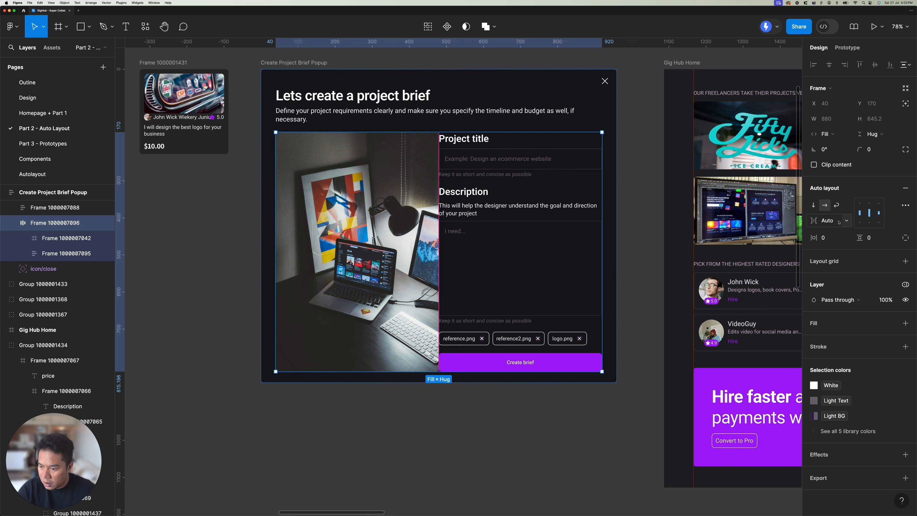
click(846, 222)
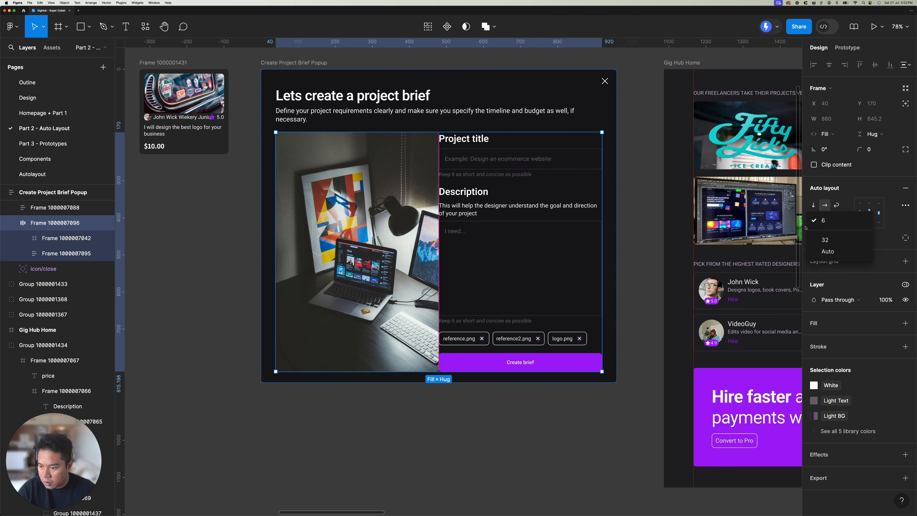
click(826, 241)
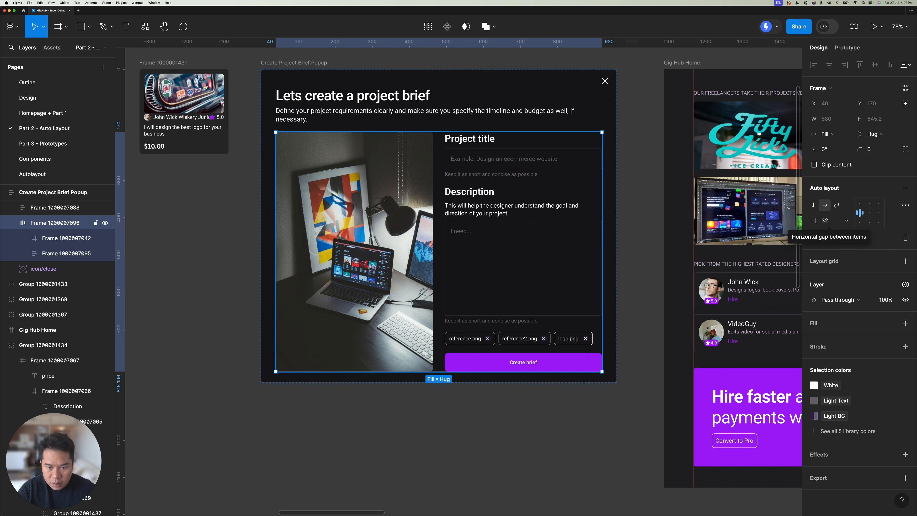
Step: Try narrowing the popup to check how its image and form columns adapt, and undo the resize
scroll(504, 164, down, 5)
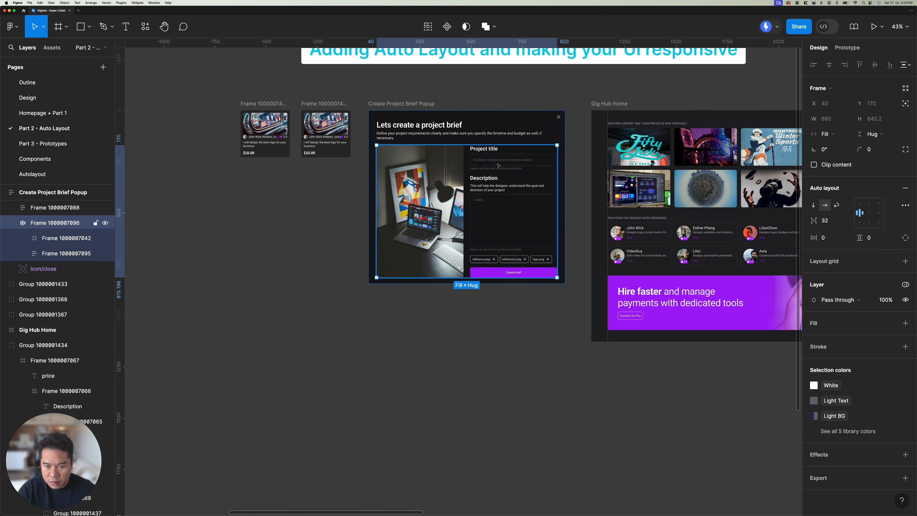
double_click(502, 164)
scroll(499, 167, up, 3)
key(Escape)
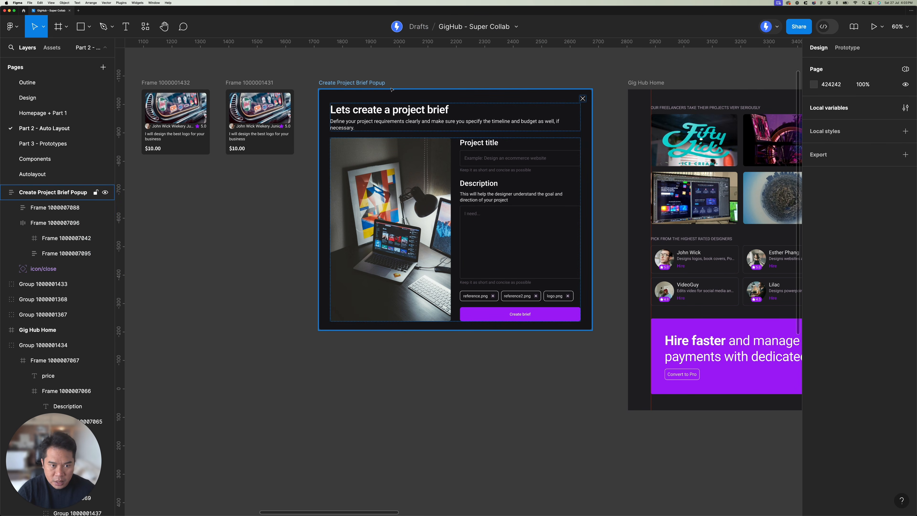
click(371, 83)
drag(594, 156, 509, 157)
key(super+z)
key(super+z)
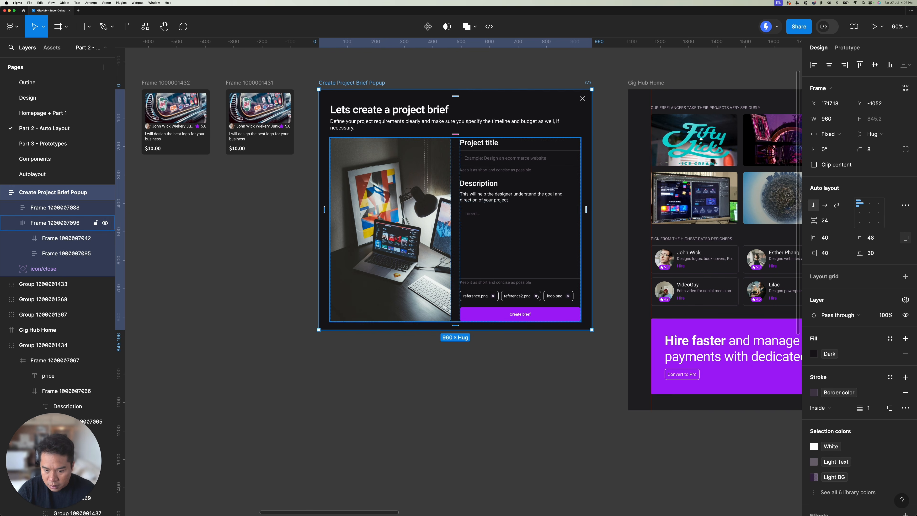
key(super+z)
key(super+z)
Step: Make the frame holding the reference file tags fill the container width and wrap its items
click(537, 297)
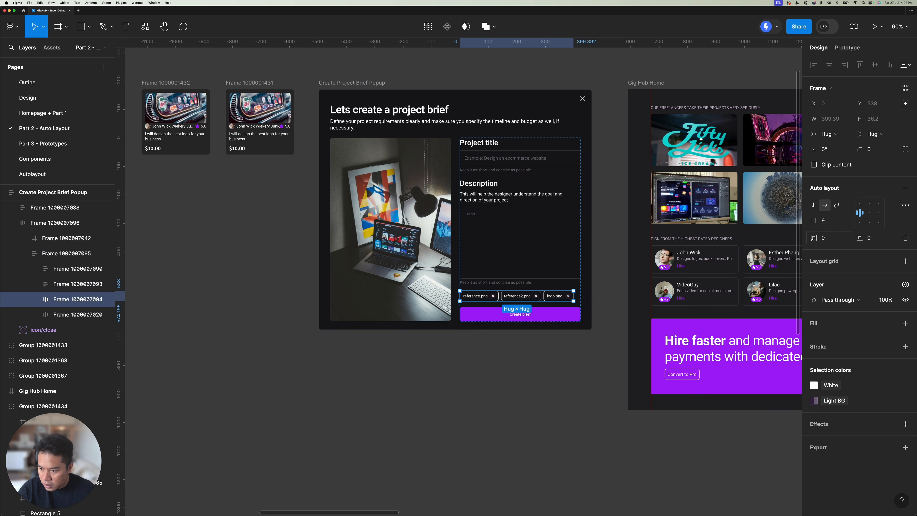
click(830, 133)
click(830, 147)
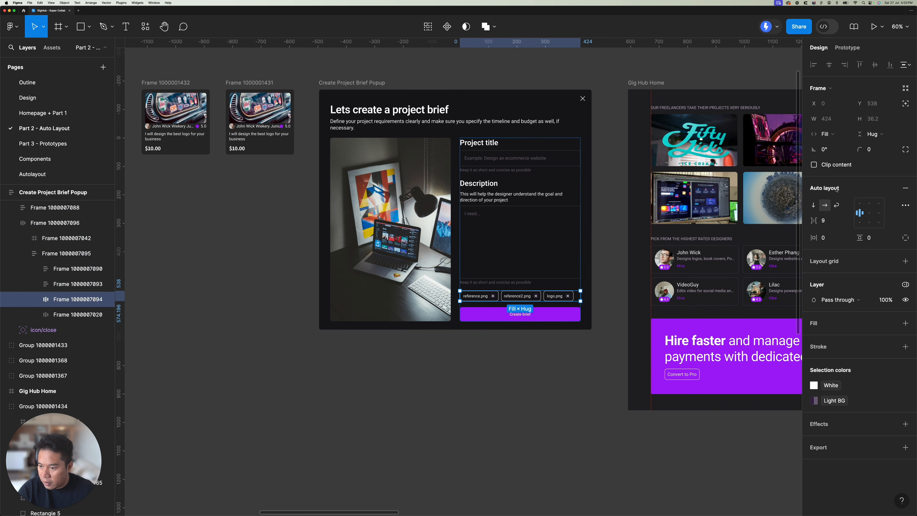
click(836, 205)
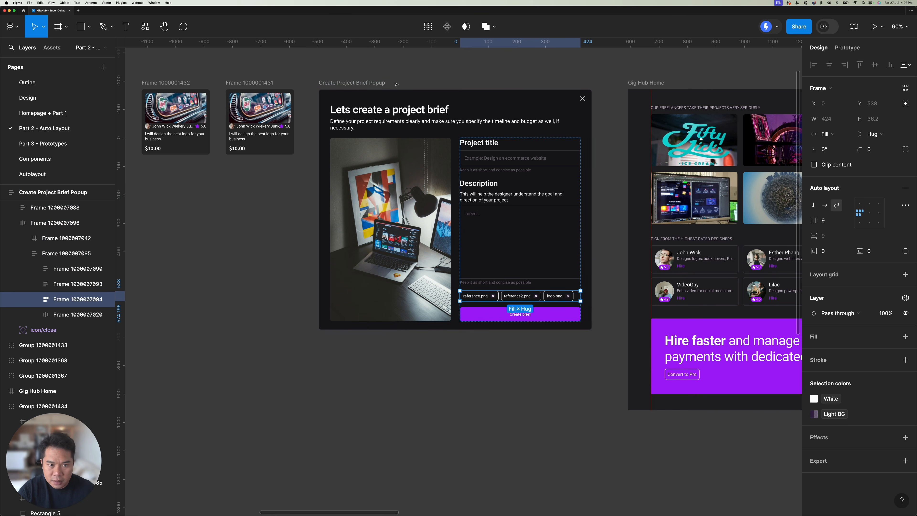
click(375, 81)
mouse_move(592, 162)
mouse_down()
mouse_move(489, 163)
mouse_move(591, 165)
mouse_up()
Step: Try to make the popup's image frame fill its container's height, and undo the change
click(66, 238)
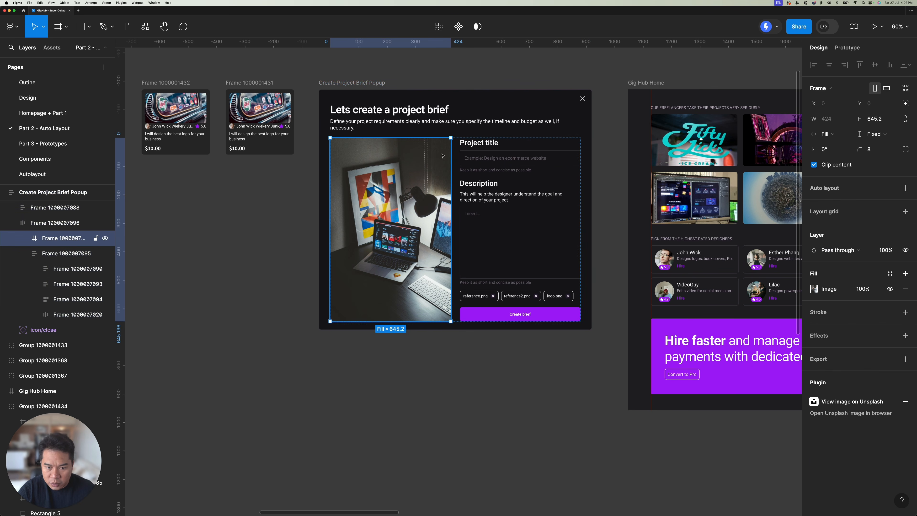
click(860, 138)
click(866, 146)
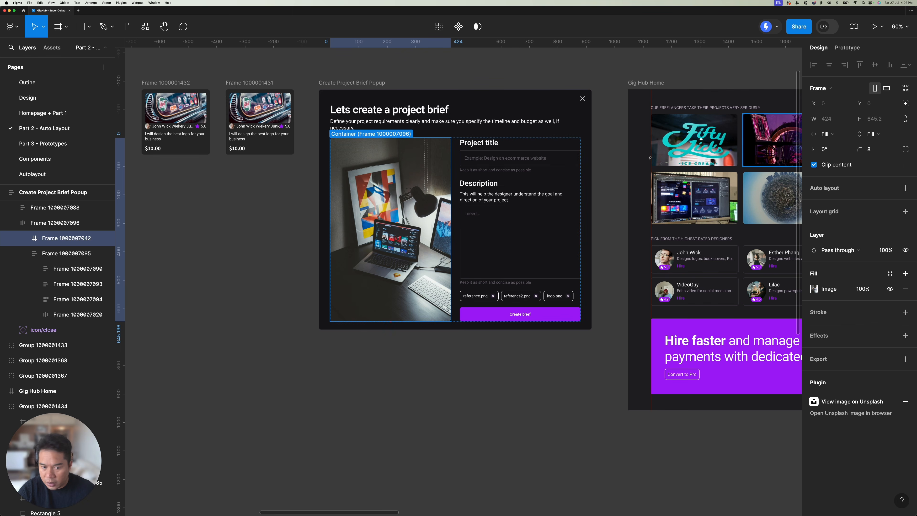
click(362, 83)
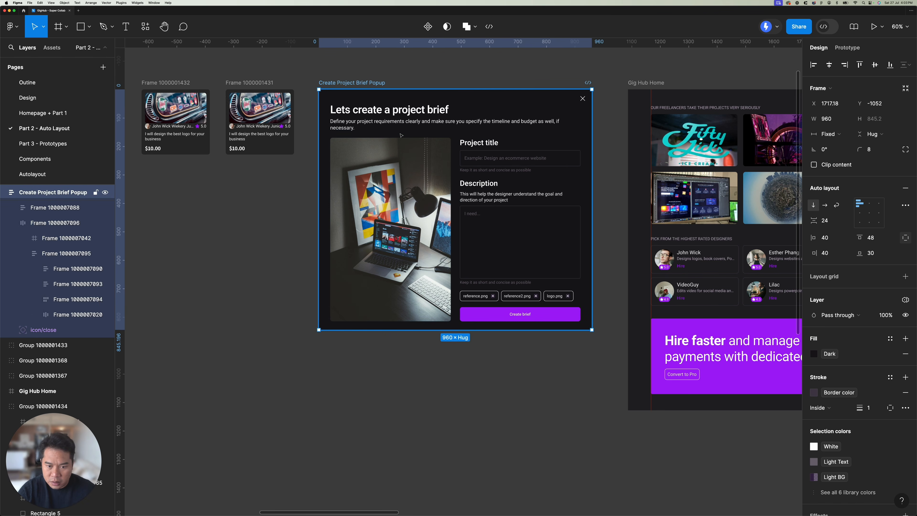
key(super+z)
Step: Try narrowing the popup to a width of 542 to test the tag wrapping and columns, and undo it
click(366, 82)
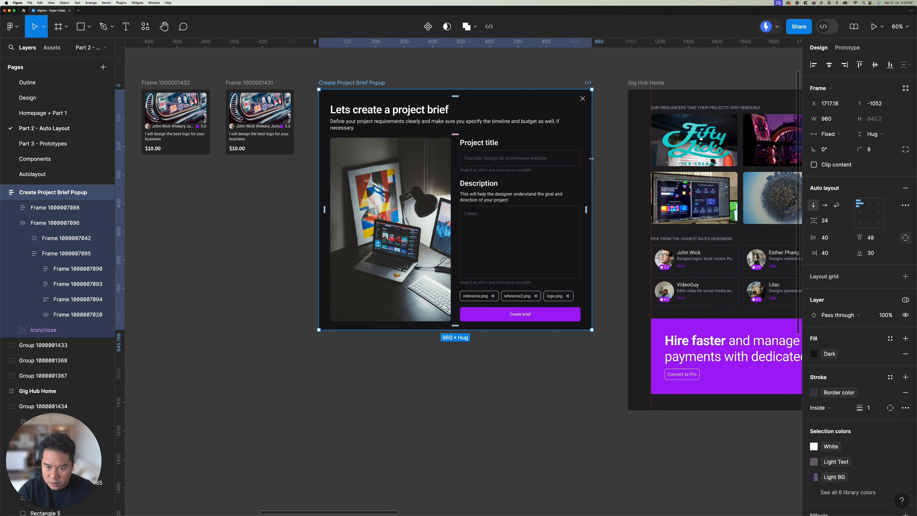
drag(592, 170, 473, 169)
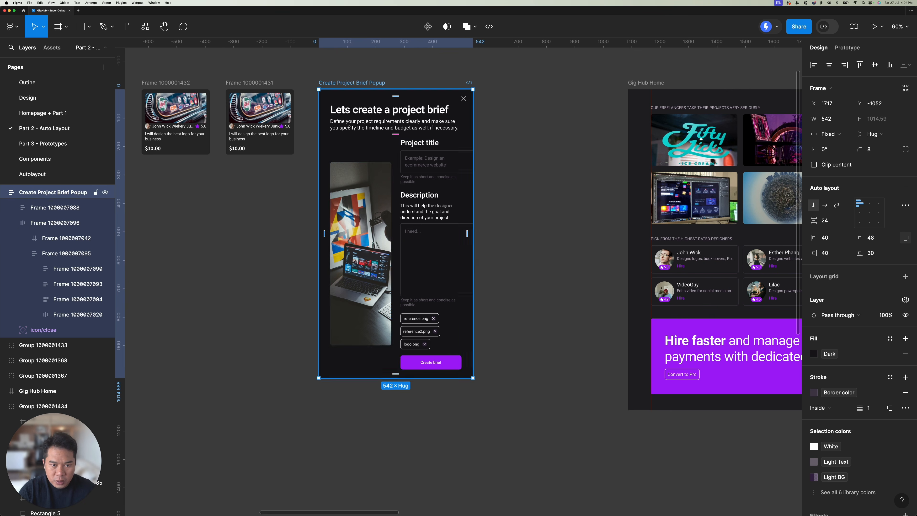
click(369, 151)
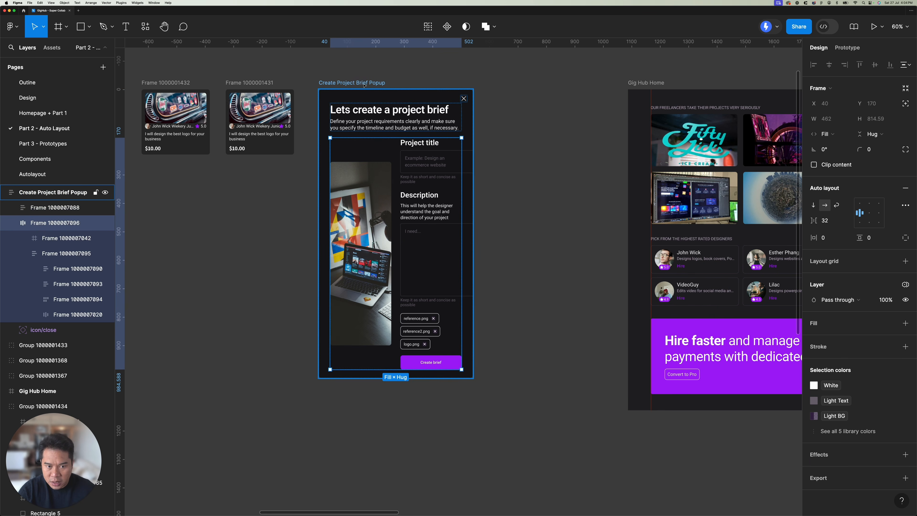
key(Escape)
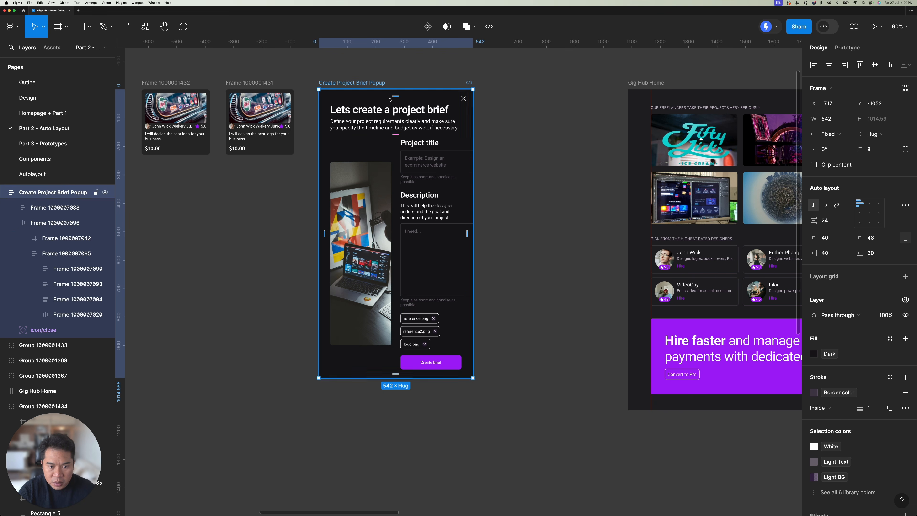
key(super+z)
key(super+z)
key(super+z)
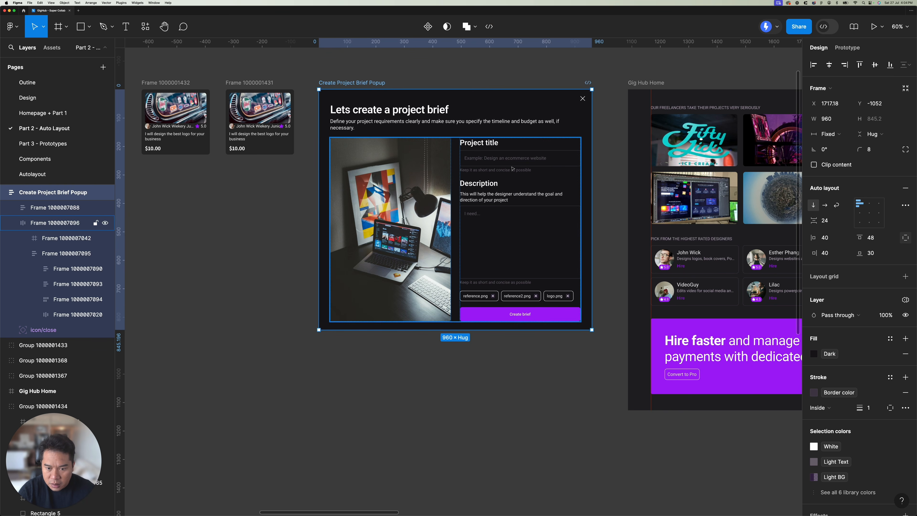
Step: Remove the minimum width from the Project title input field
click(515, 164)
super+click(514, 163)
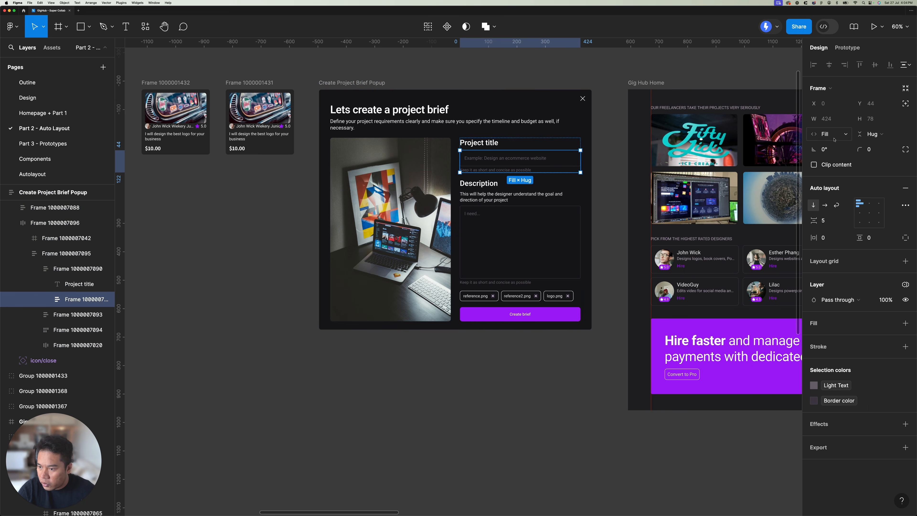
double_click(532, 160)
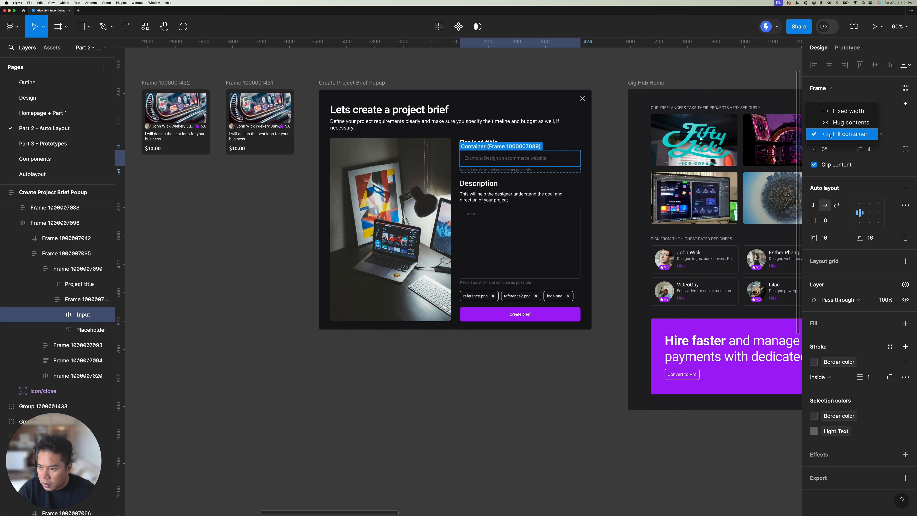
double_click(530, 155)
click(539, 181)
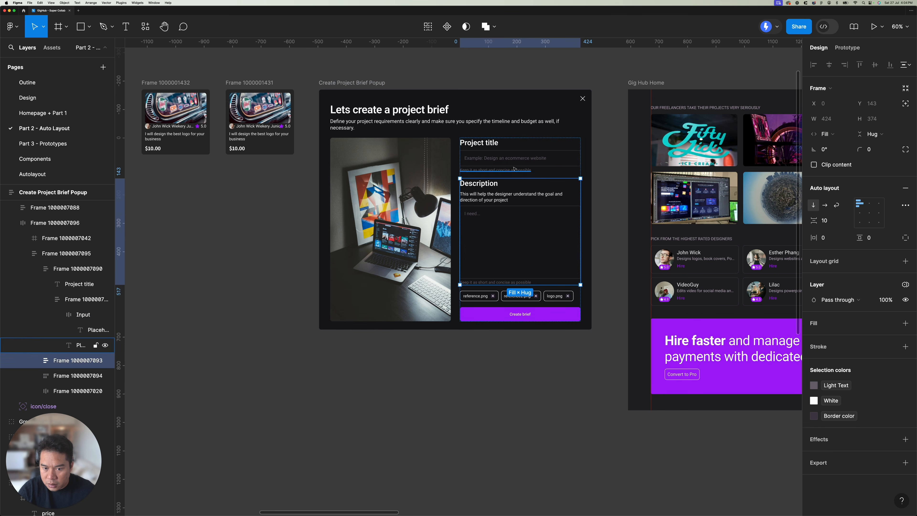
scroll(514, 167, up, 5)
double_click(520, 154)
click(842, 120)
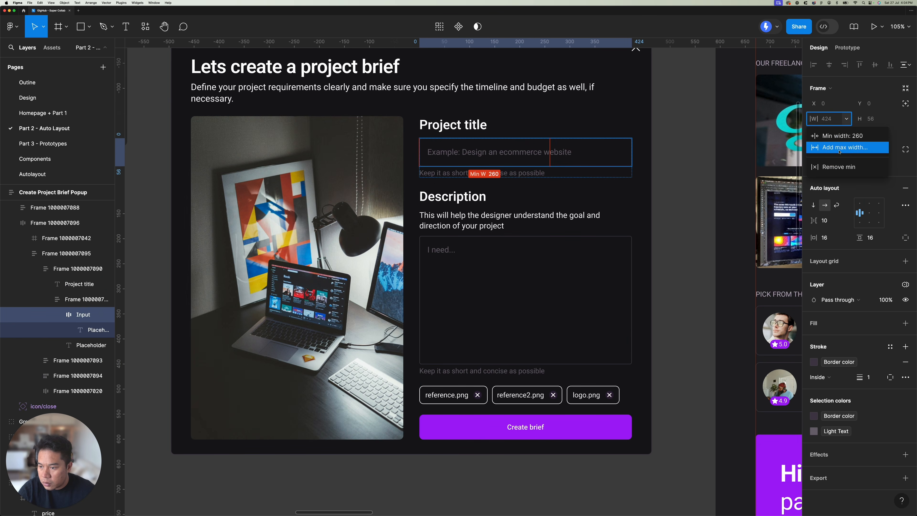
click(831, 167)
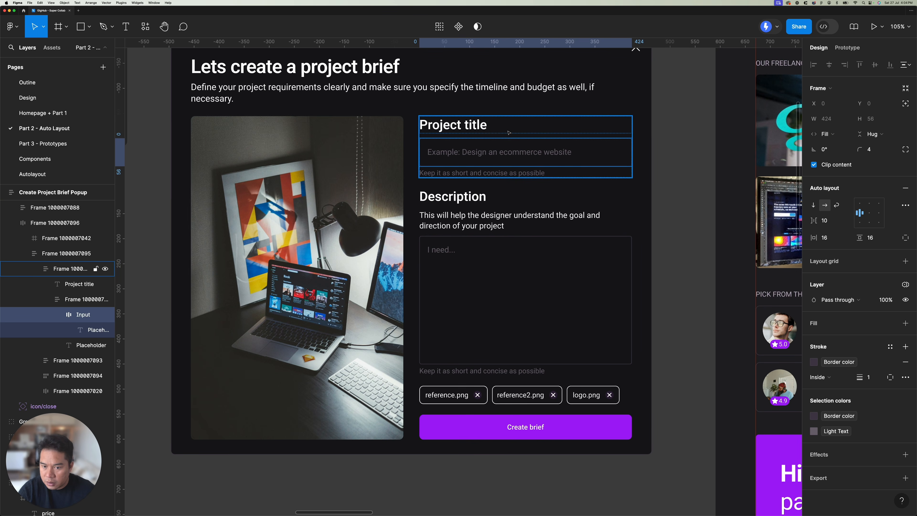
Step: Remove the minimum width from the Description input box
super+click(520, 271)
click(843, 119)
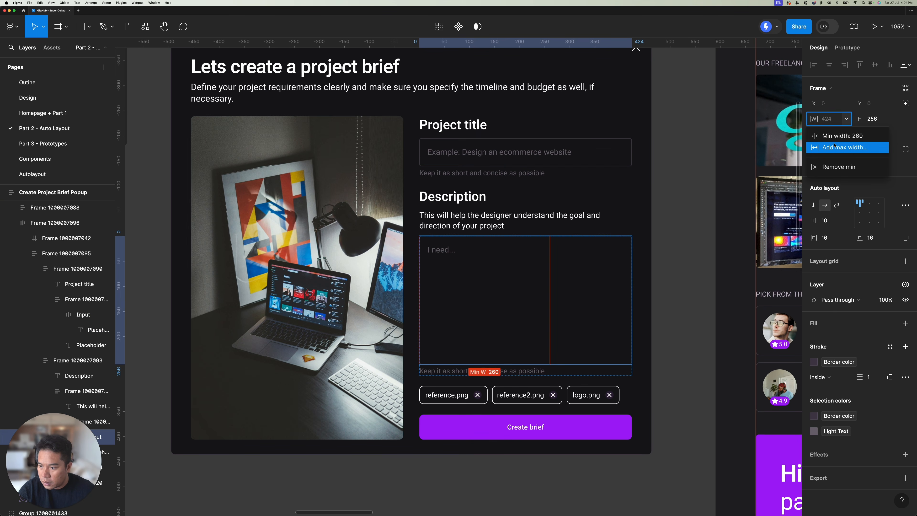
click(831, 167)
Step: Make the popup's image frame fill its container's height
scroll(498, 209, down, 5)
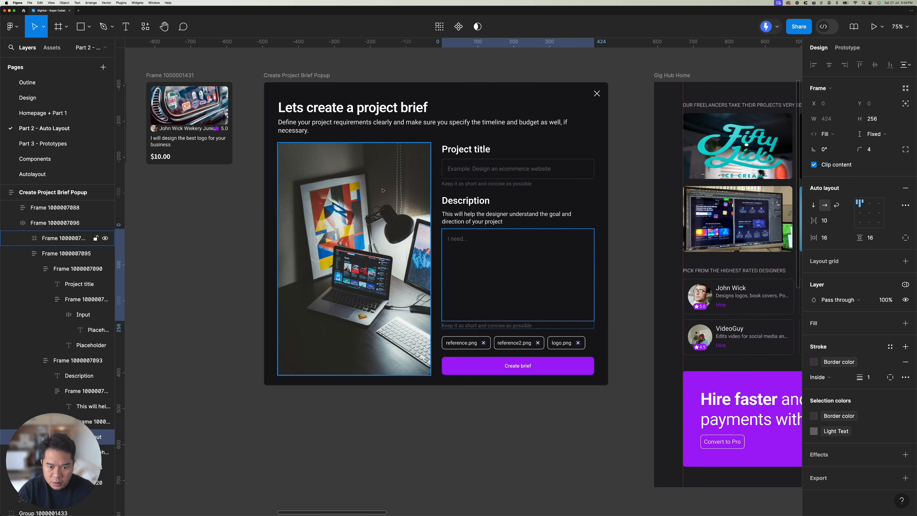
click(393, 149)
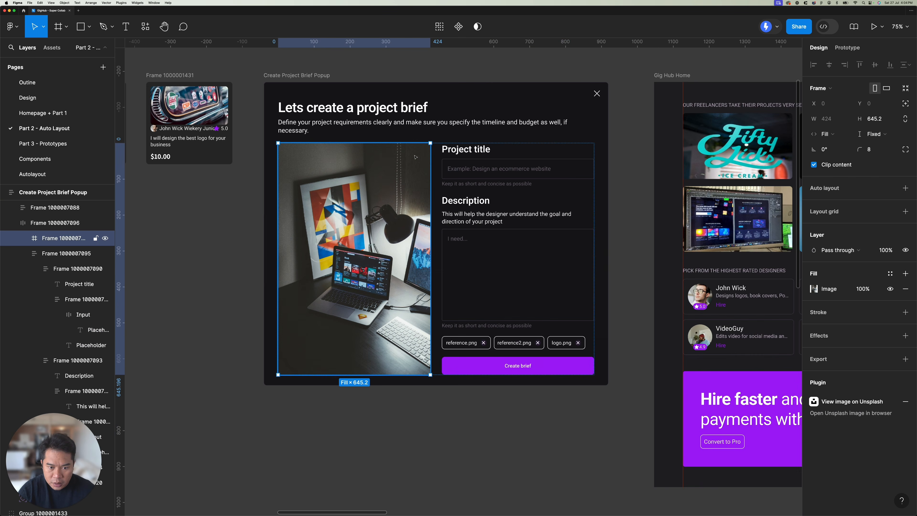
click(874, 134)
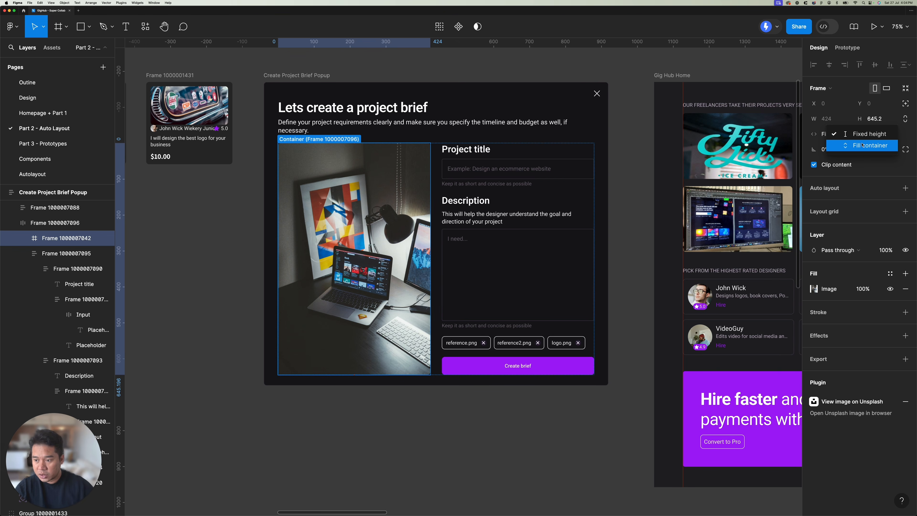
click(866, 145)
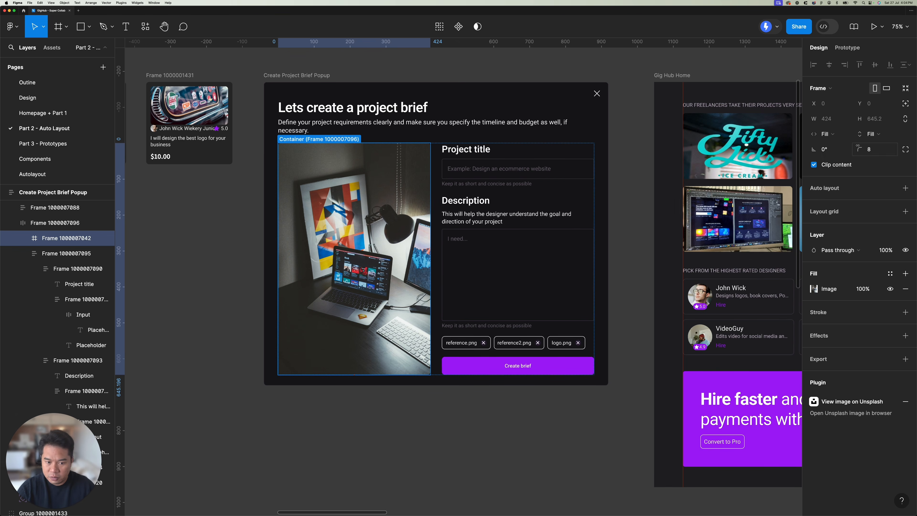
Step: Try narrowing the popup to check how the image follows the form's height, and undo the resize
key(Escape)
key(Escape)
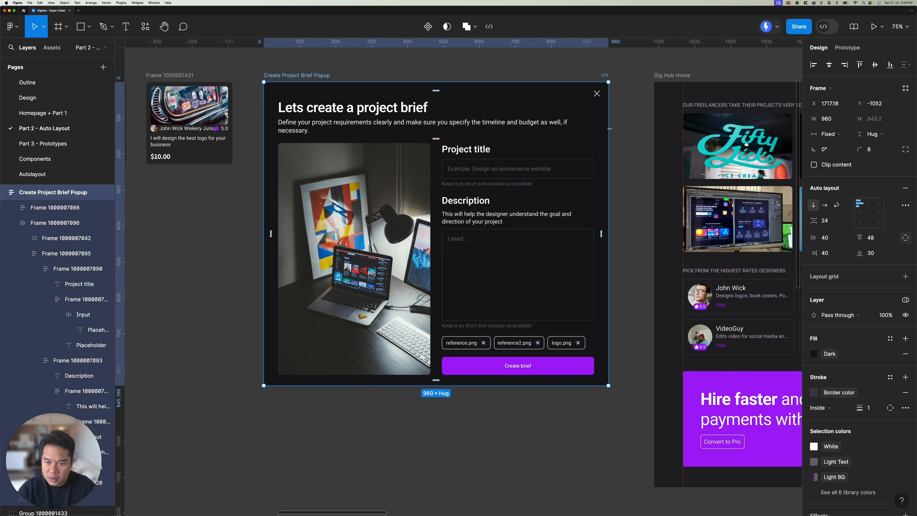
drag(591, 127, 531, 140)
key(super+z)
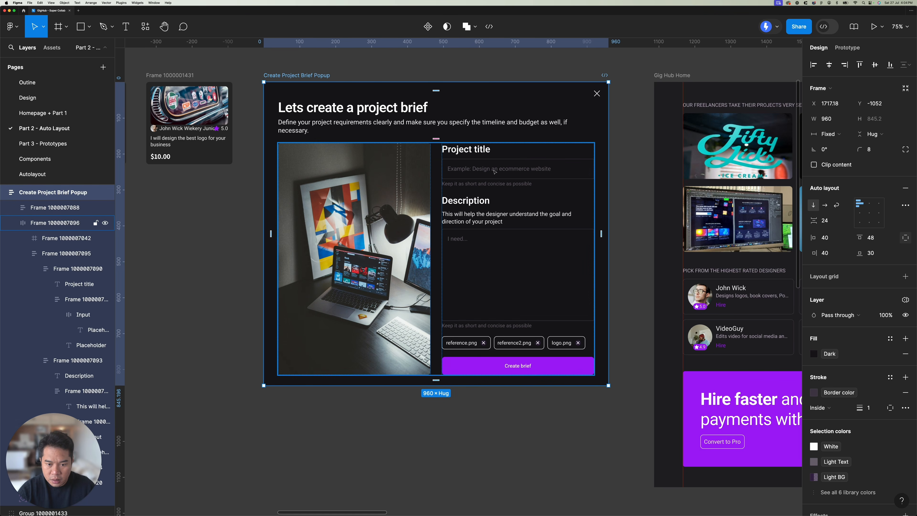
click(492, 172)
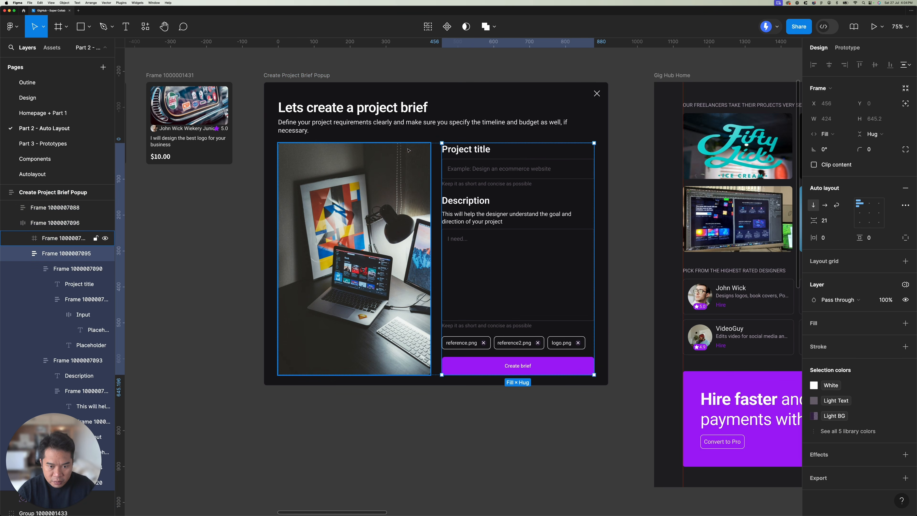
click(405, 169)
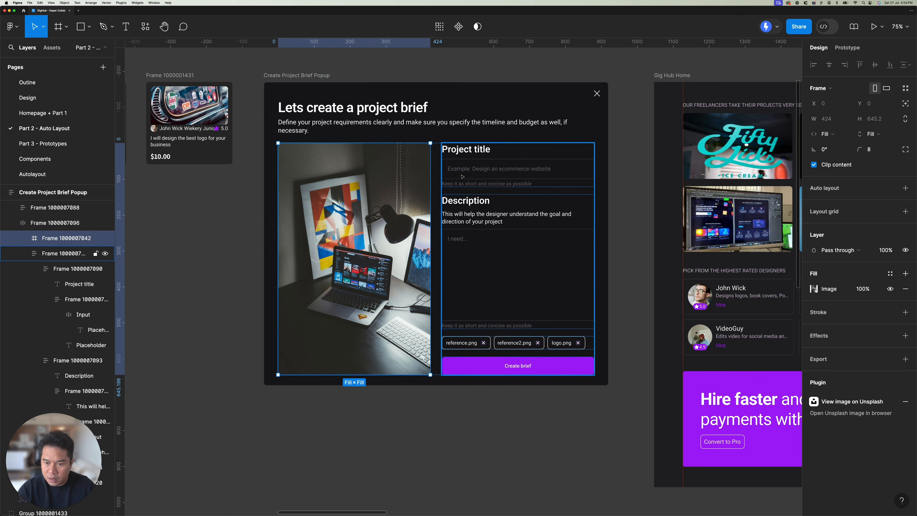
shift+click(509, 186)
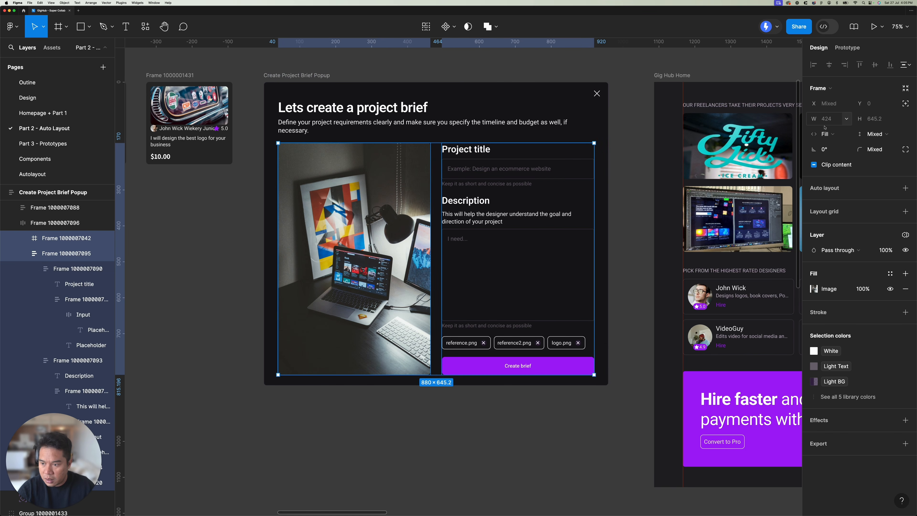
click(846, 119)
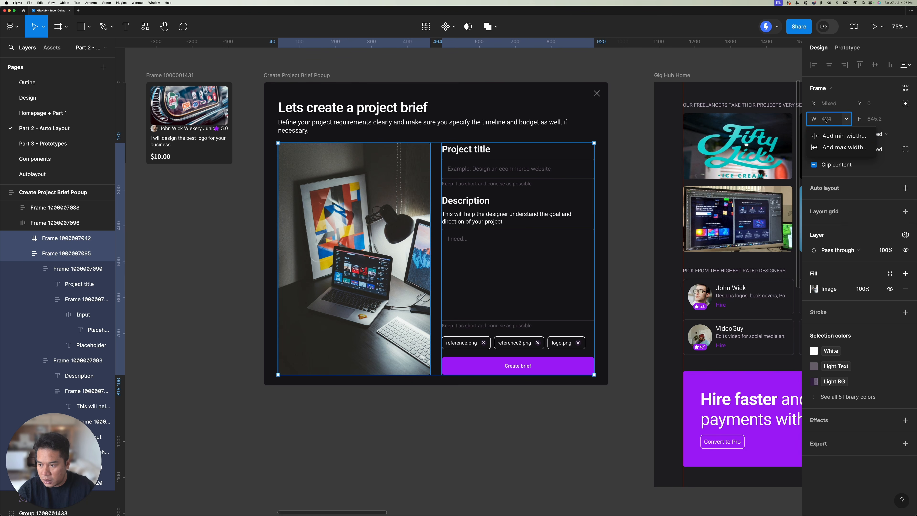
click(579, 152)
click(590, 92)
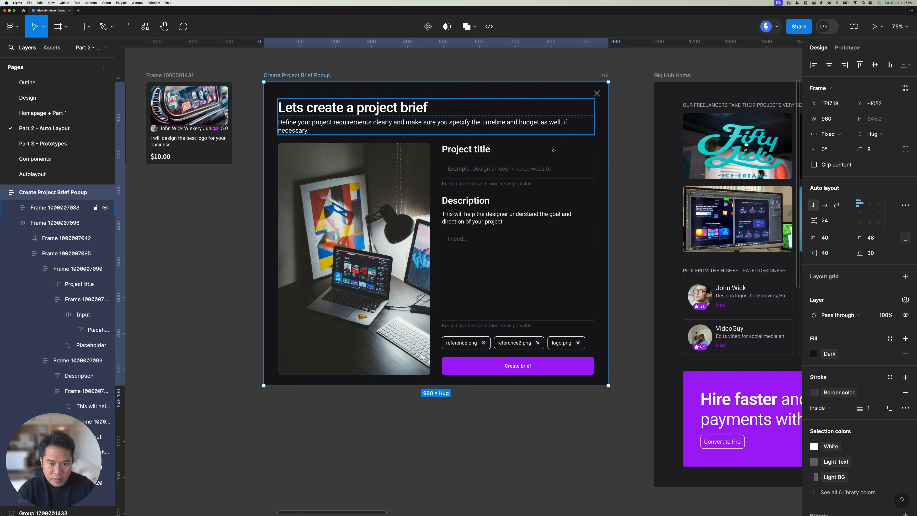
Step: Try narrowing the popup to a width of 692 to read the image column's width, and undo the resize
drag(610, 147, 511, 151)
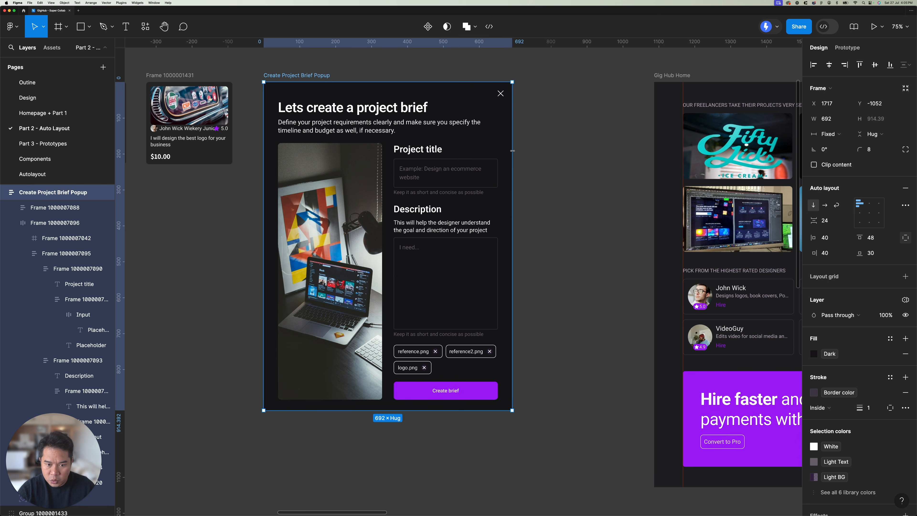
click(435, 160)
key(Escape)
key(Escape)
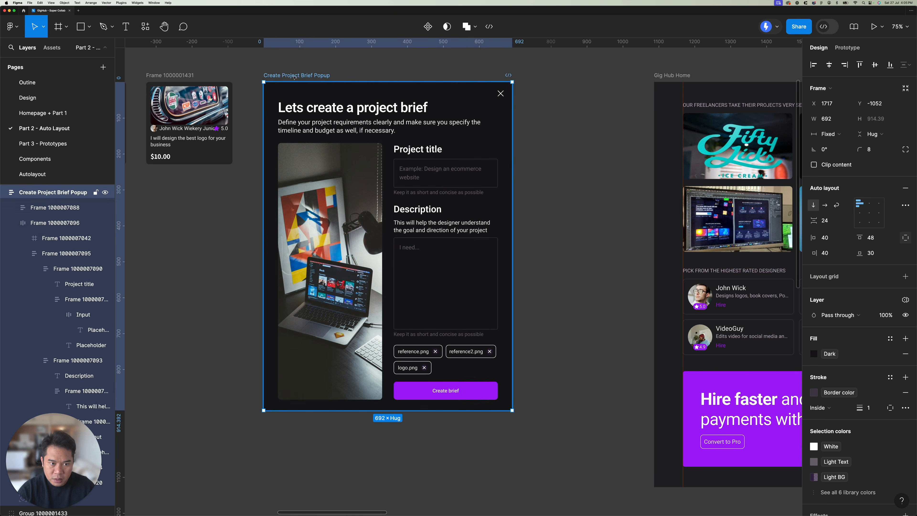
key(super+z)
key(super+z)
key(super+z)
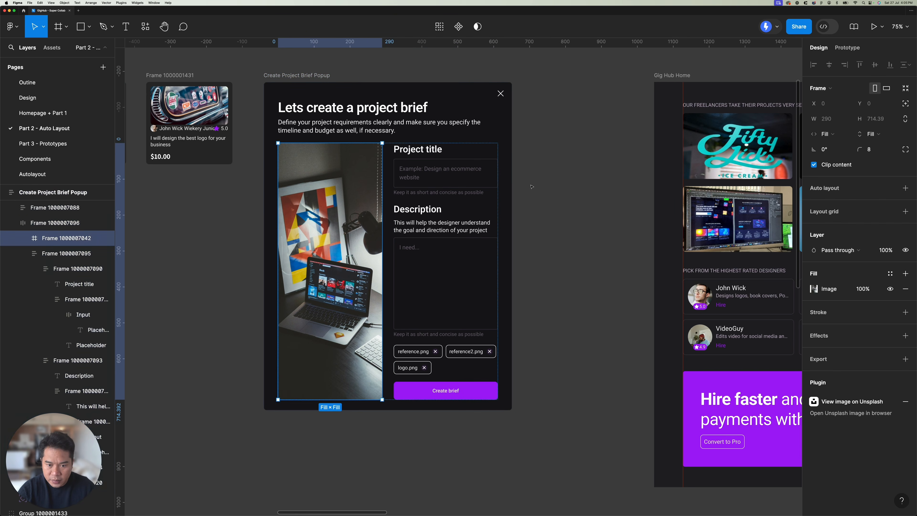
key(super+z)
key(super+z)
key(super+z)
key(super+z)
key(super+z)
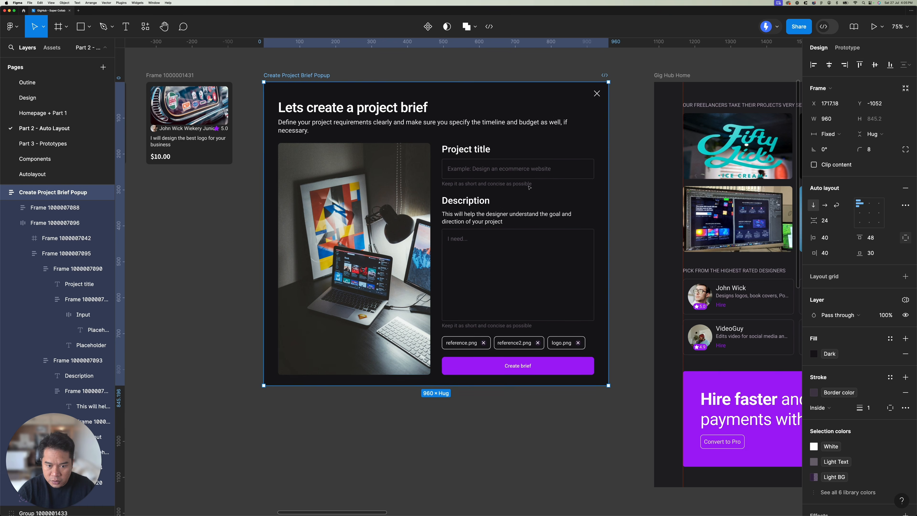
key(super+z)
key(super+z)
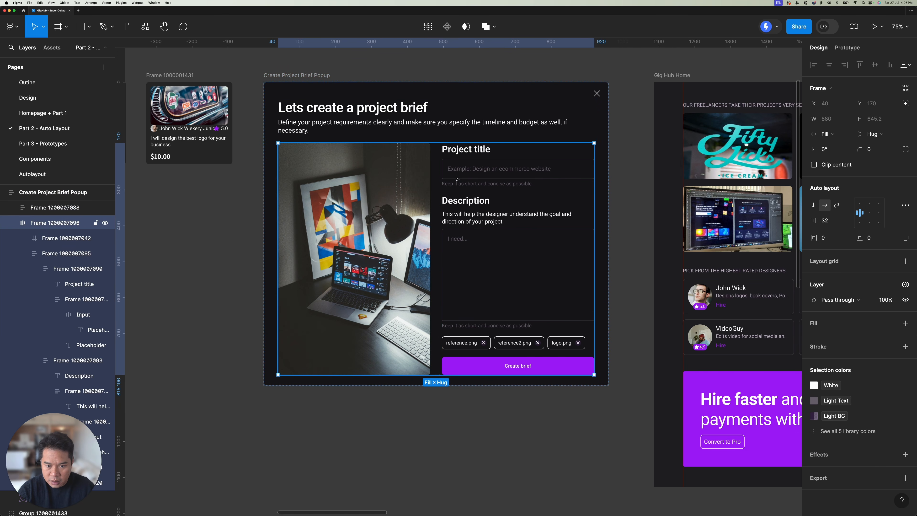
Step: Give the popup's image frame and form column a minimum width of 290
double_click(476, 174)
shift+click(400, 195)
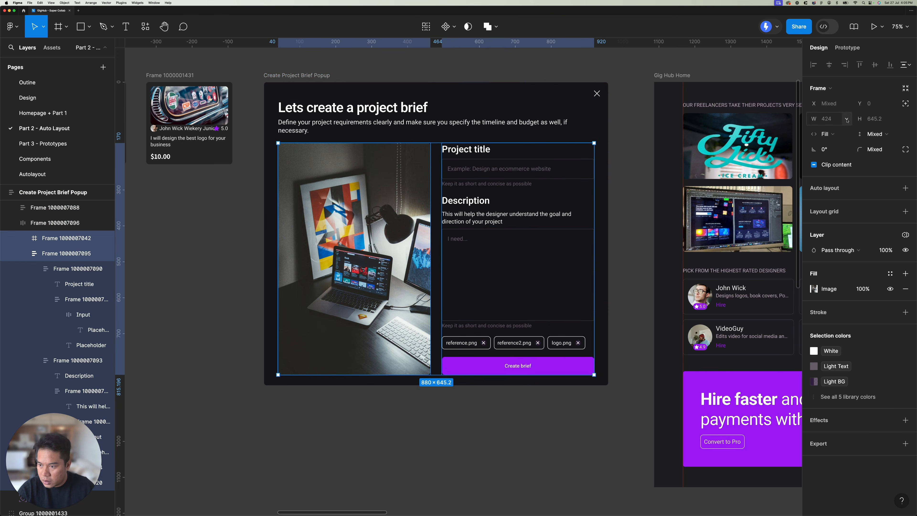
click(833, 122)
click(825, 136)
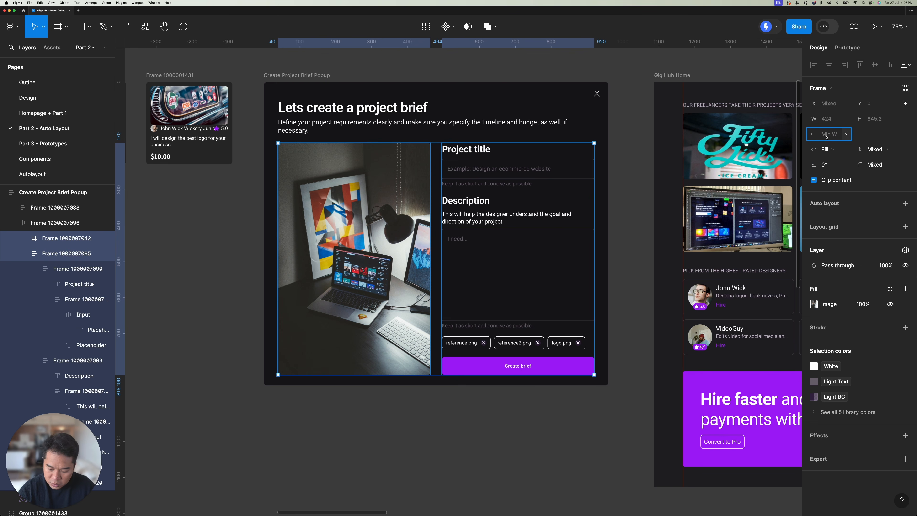
key(Return)
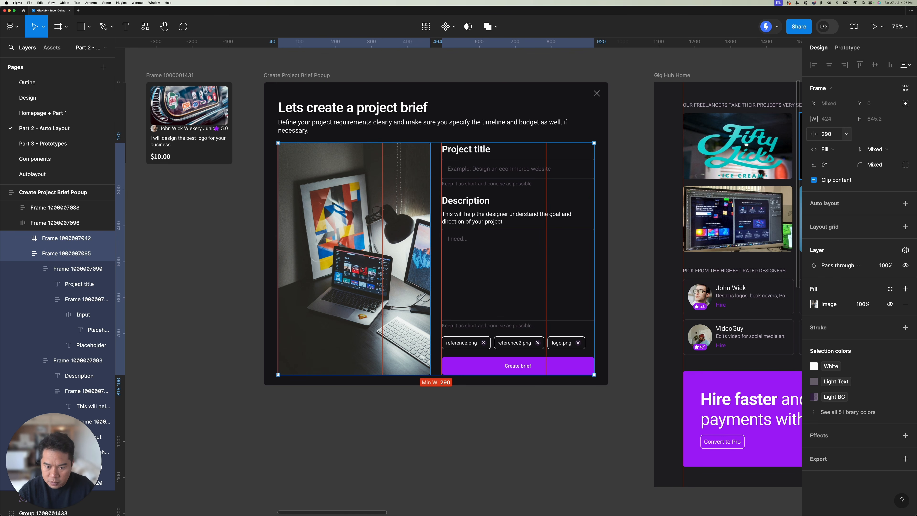
Step: Make the frame holding the image and form columns wrap its items, and check both columns' sizing
click(414, 157)
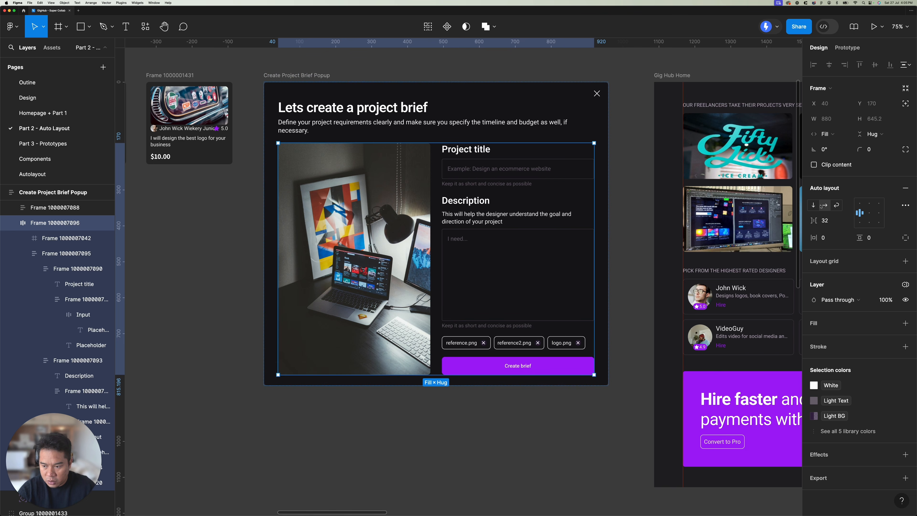
click(836, 205)
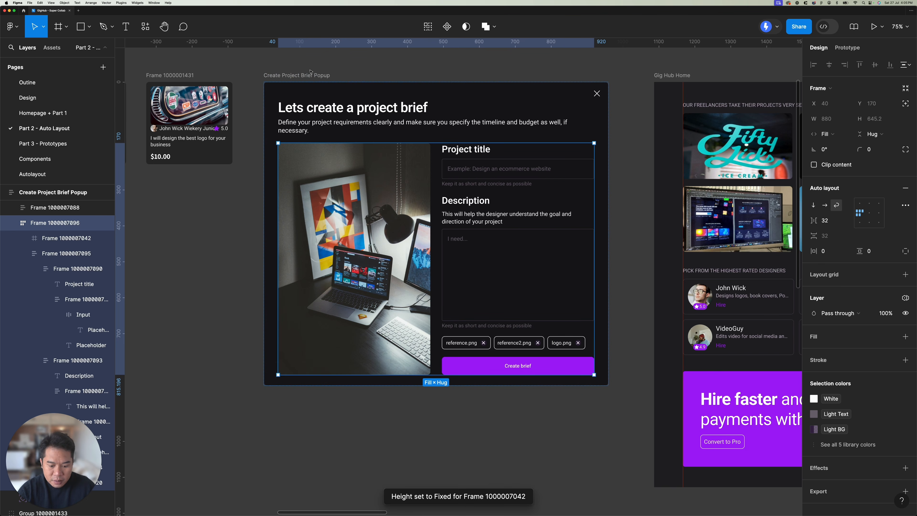
click(324, 64)
double_click(365, 181)
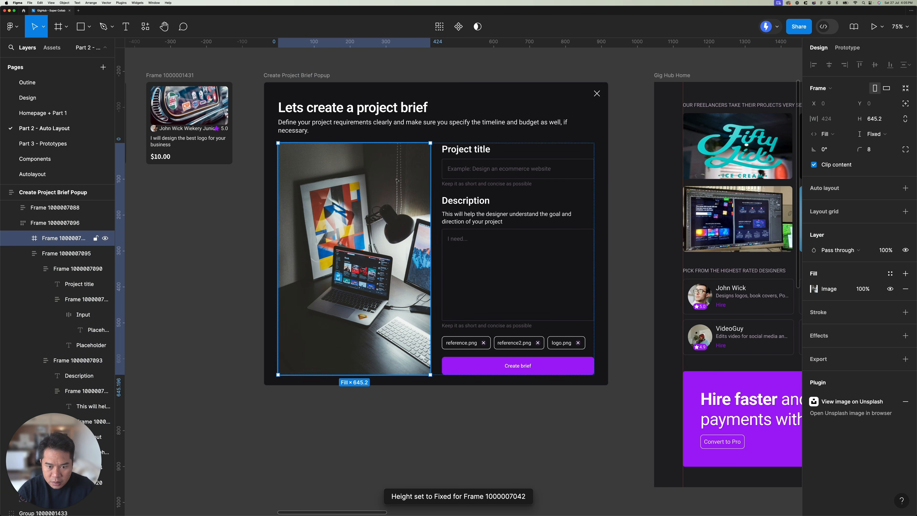
click(511, 176)
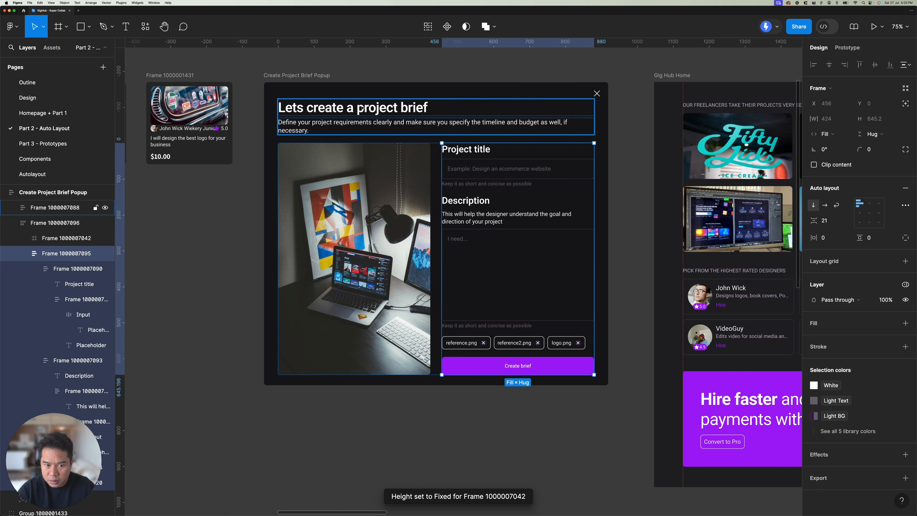
Step: Test the column wrapping by resizing the popup to widths of 604, 850 and 521, ending at 532
click(311, 74)
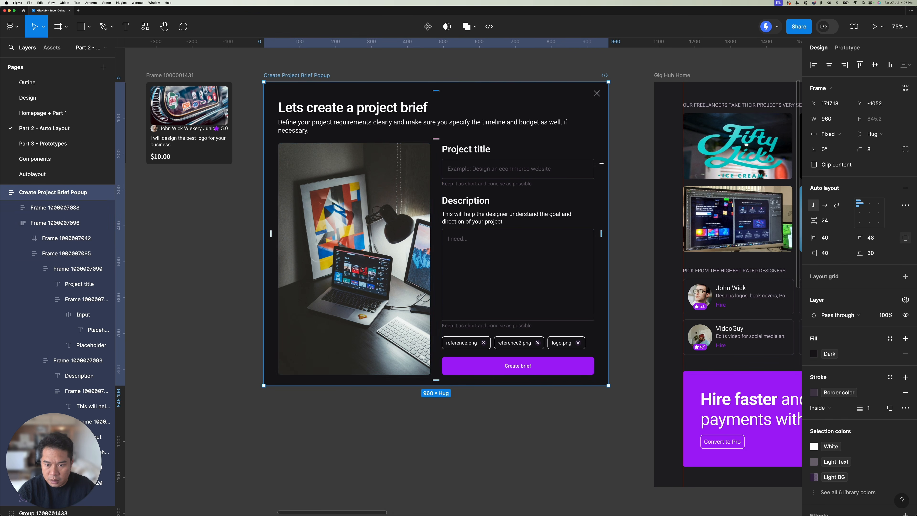
drag(608, 164, 485, 192)
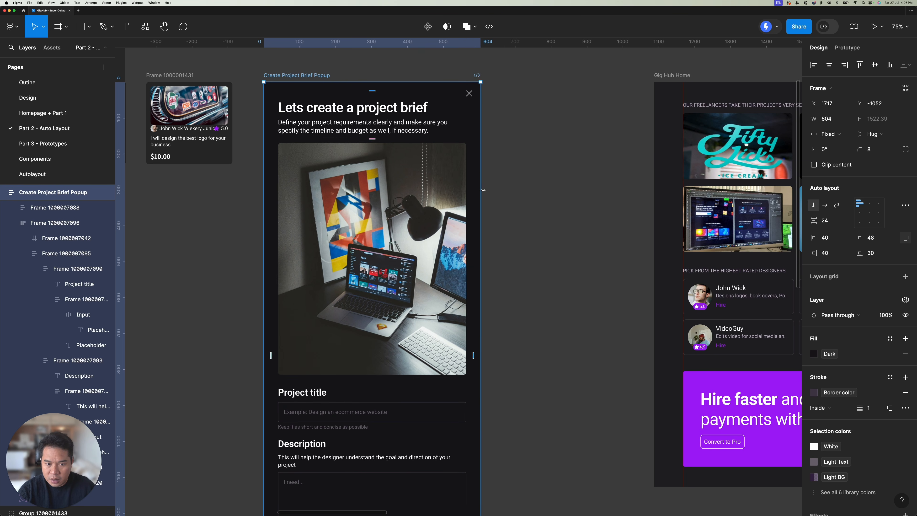
scroll(484, 192, down, 5)
scroll(484, 192, down, 1)
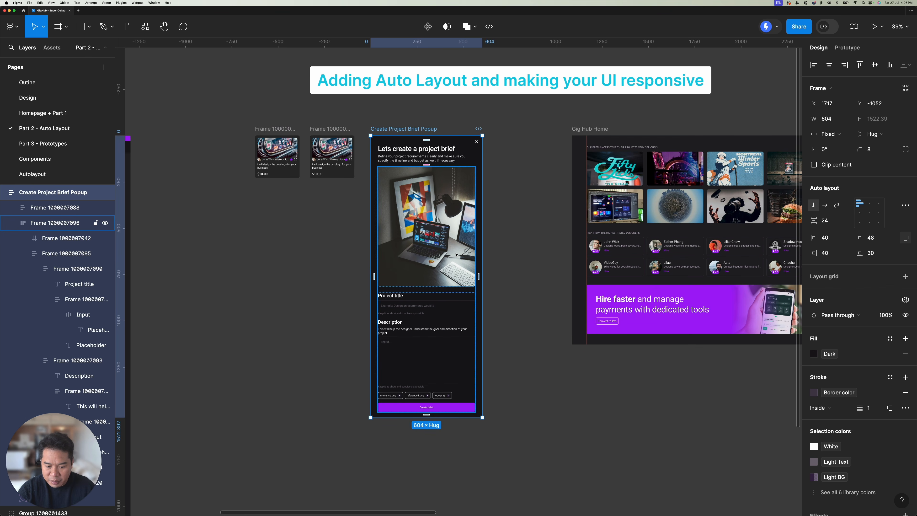
drag(482, 206, 528, 201)
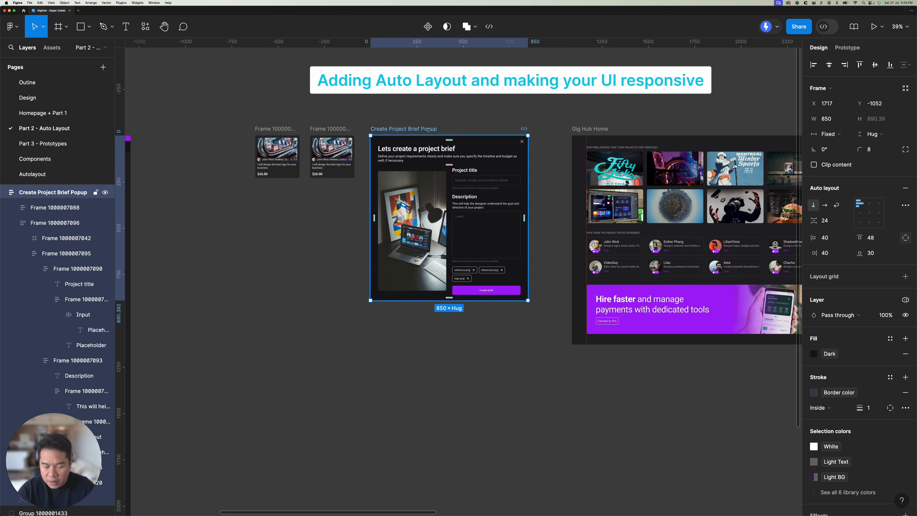
drag(525, 177, 467, 177)
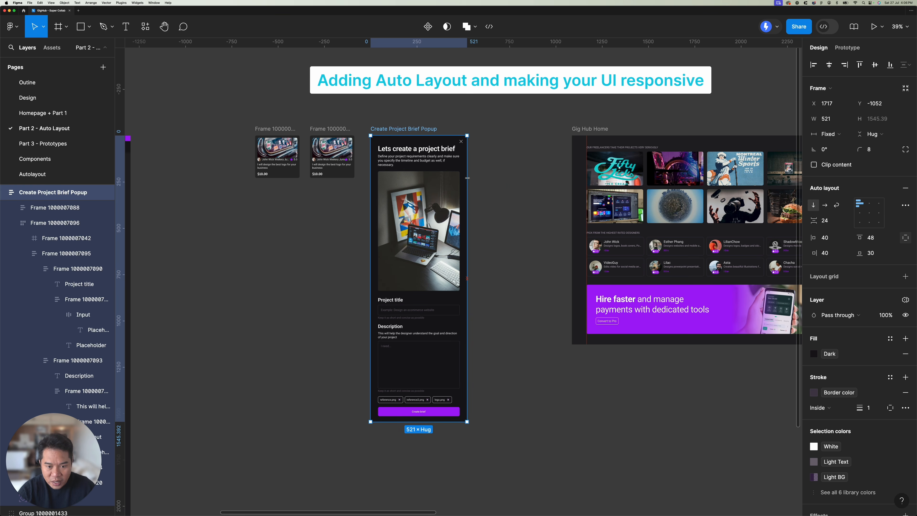
drag(467, 178, 469, 178)
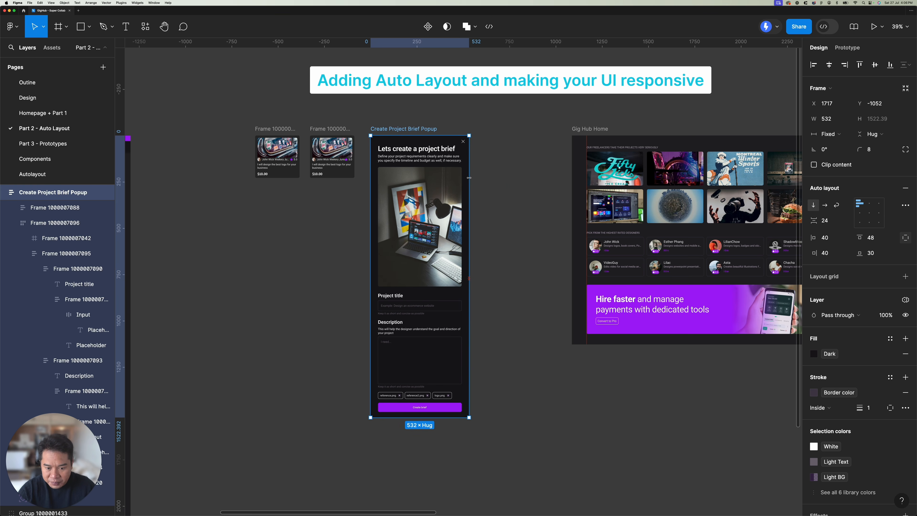
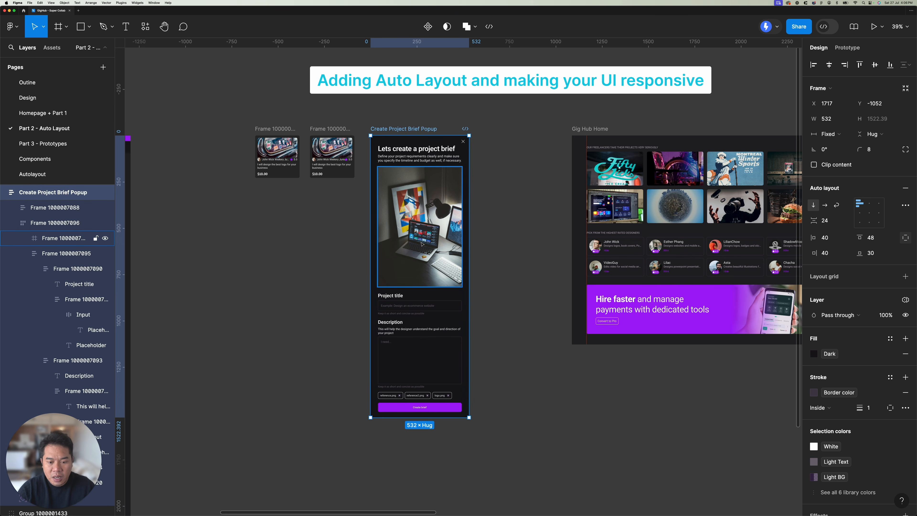
Step: Check the sizing of the popup's image and description text, and widen the popup to 850
click(425, 222)
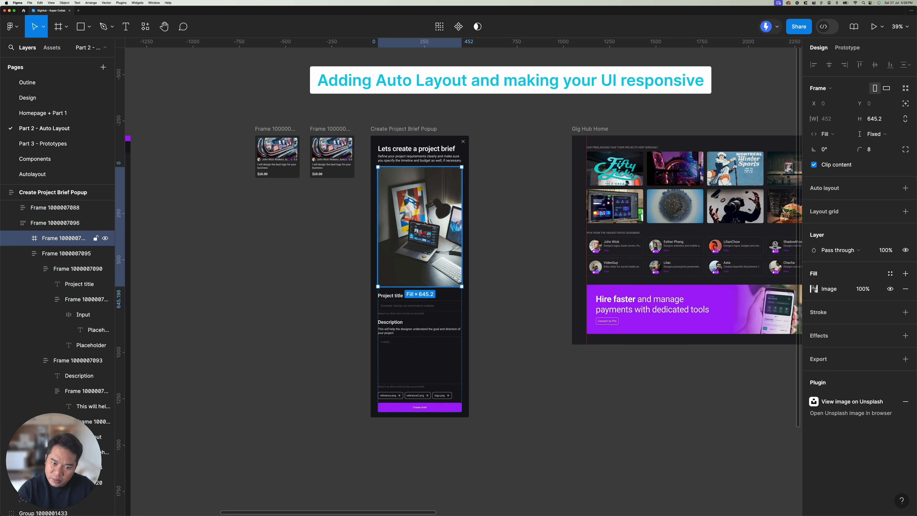
click(430, 157)
click(412, 159)
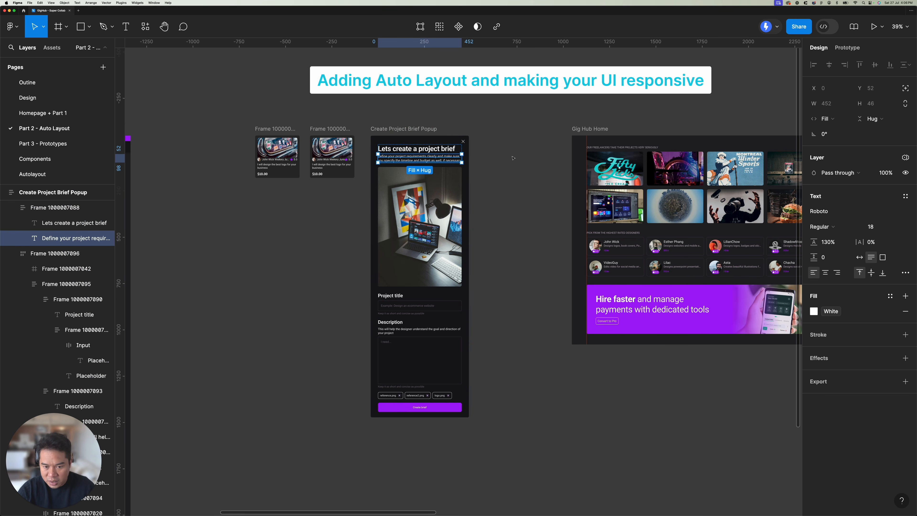
key(Escape)
key(Escape)
drag(469, 161, 527, 161)
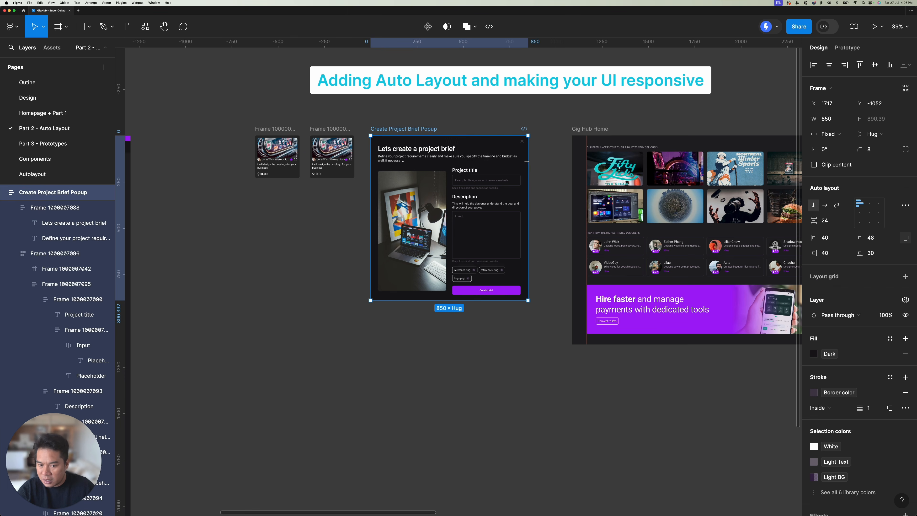
click(466, 107)
scroll(403, 136, up, 1)
scroll(403, 136, right, 1)
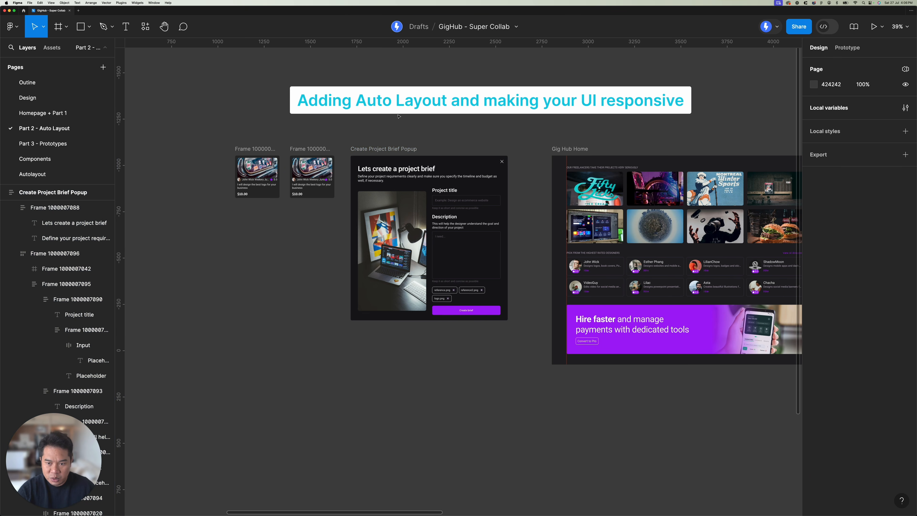
click(411, 163)
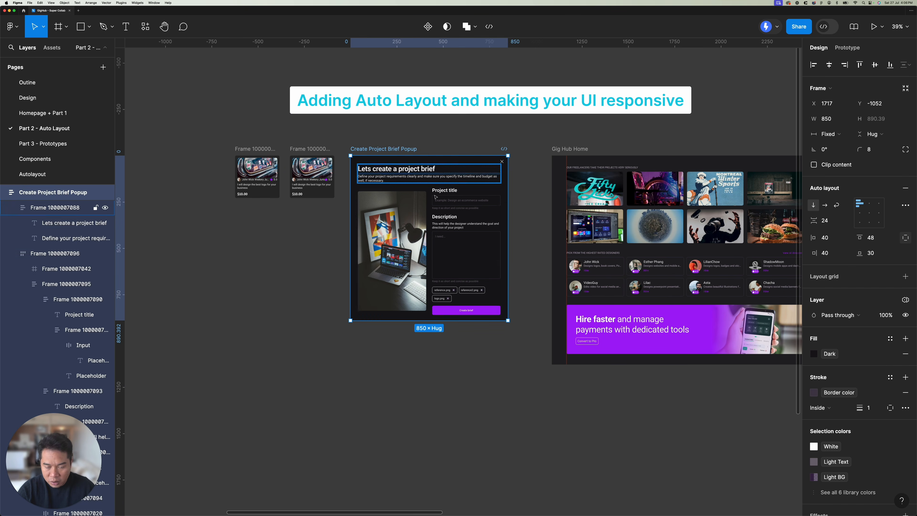
scroll(402, 140, right, 4)
scroll(402, 140, left, 6)
scroll(403, 140, down, 2)
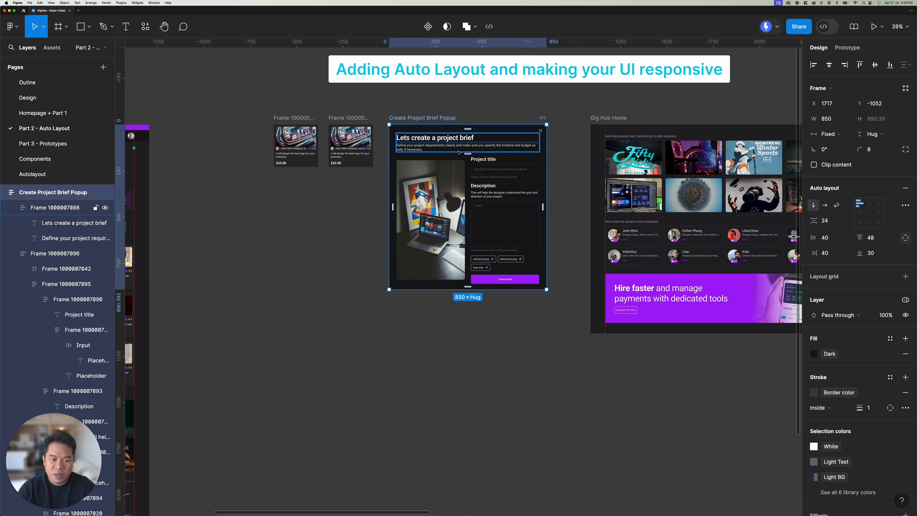
click(350, 144)
click(286, 118)
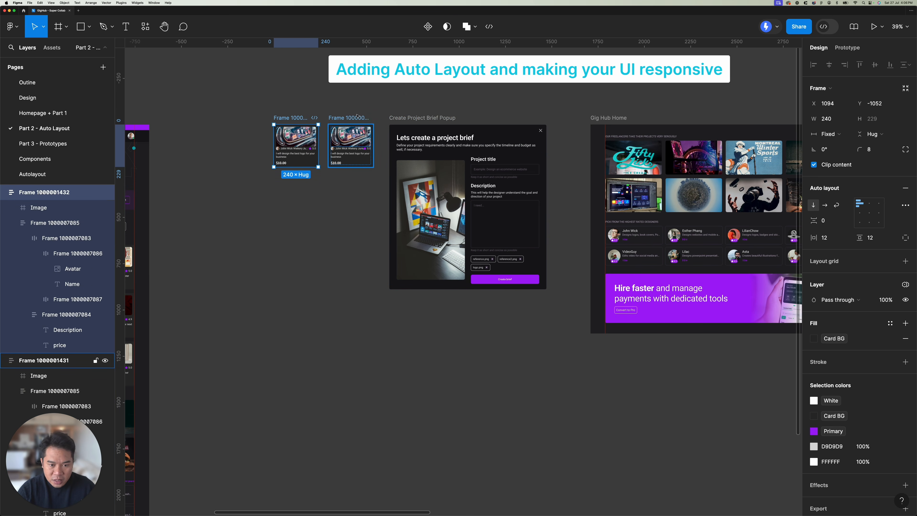
scroll(441, 112, right, 5)
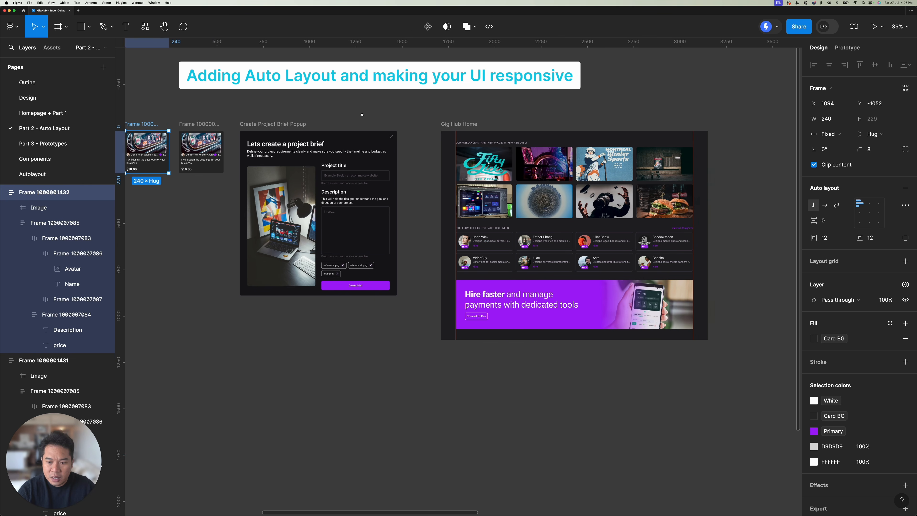
Step: Move the Gig Hub Home sections frame directly below the project brief popup, aligned with its left edge at X 1717, Y 6
scroll(417, 128, down, 5)
click(417, 128)
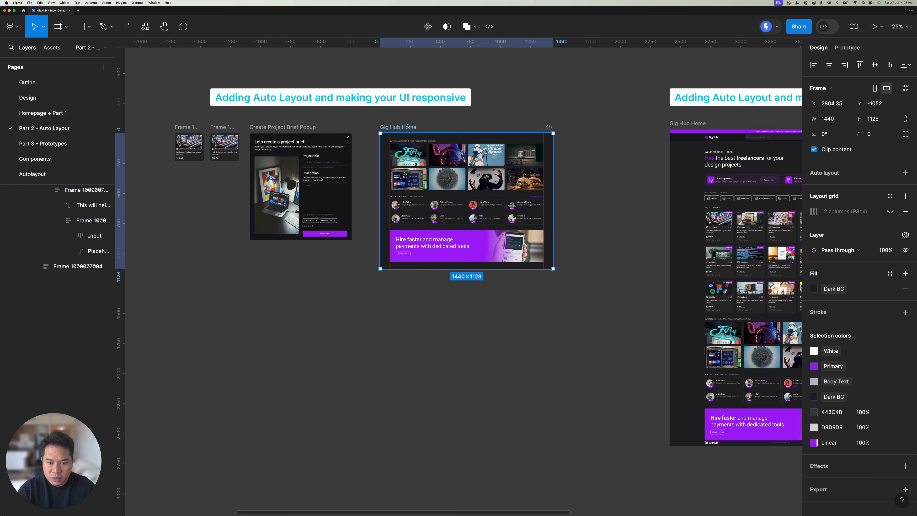
scroll(424, 126, right, 5)
scroll(429, 126, left, 3)
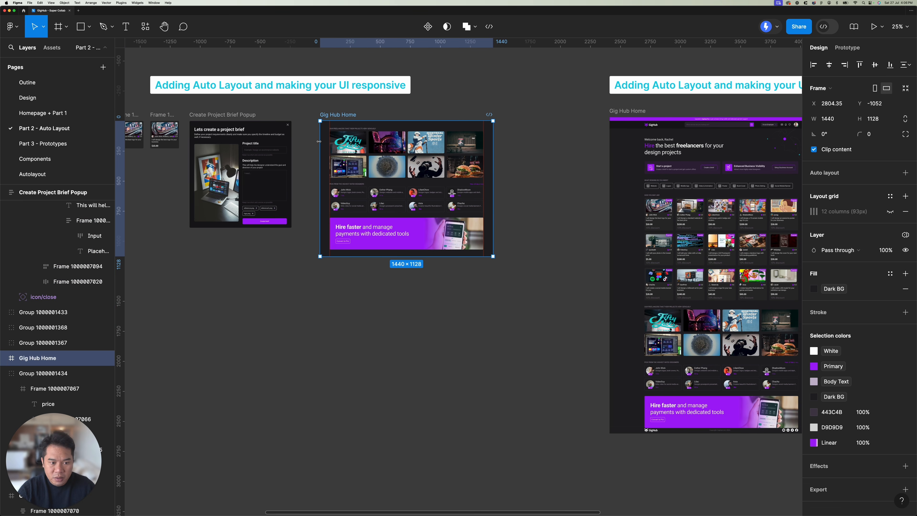
scroll(318, 141, left, 4)
drag(443, 99, 312, 226)
scroll(359, 202, down, 4)
scroll(359, 203, left, 2)
click(359, 202)
scroll(360, 177, up, 10)
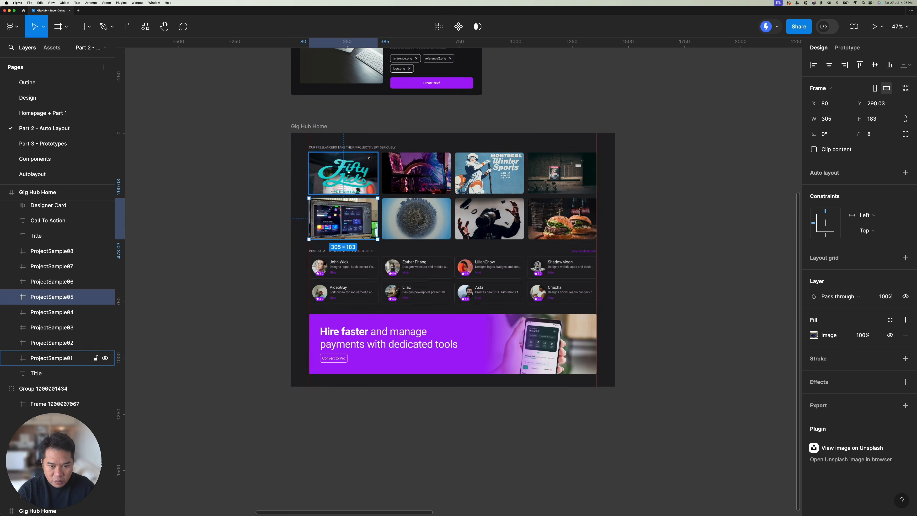
click(360, 177)
shift+click(494, 186)
scroll(496, 186, down, 5)
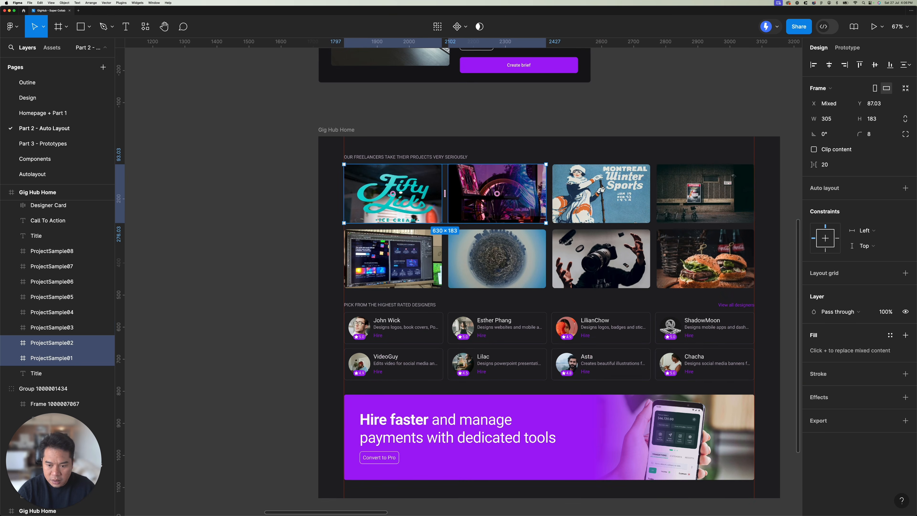
shift+click(591, 197)
shift+click(695, 201)
shift+click(695, 253)
shift+click(588, 253)
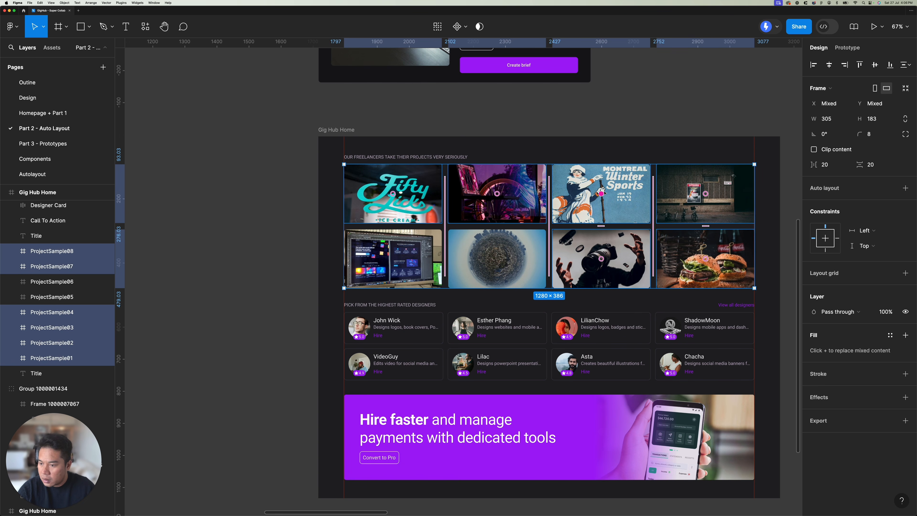
Step: Put all eight project sample images together in one wrapping auto layout frame
click(514, 195)
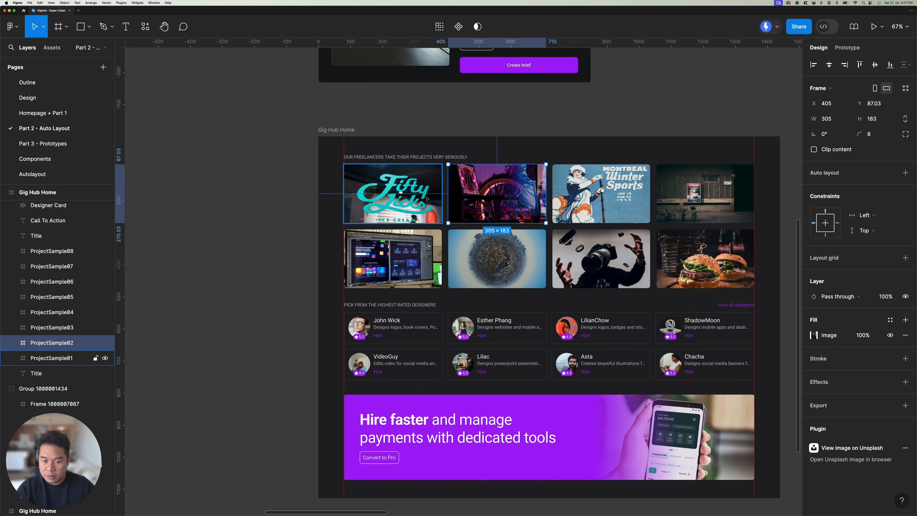
shift+click(417, 194)
shift+click(601, 193)
shift+click(705, 193)
shift+click(706, 258)
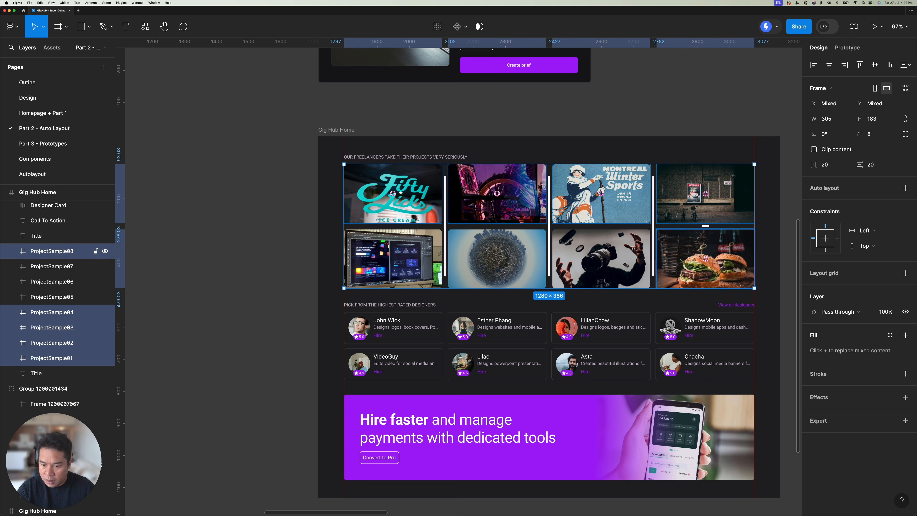
shift+click(601, 258)
shift+click(514, 258)
shift+click(429, 249)
key(shift+a)
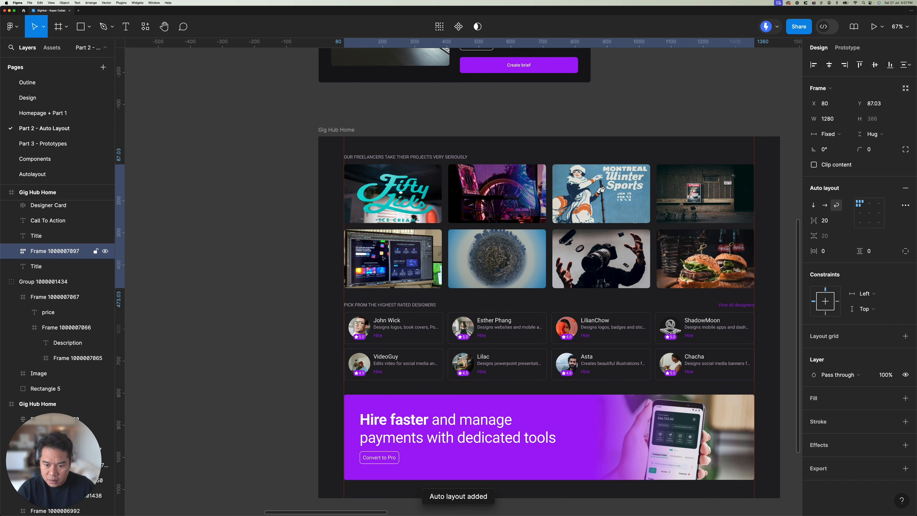
Step: Examine the width sizing of the eight project sample images inside their new frame
click(419, 201)
shift+click(497, 193)
shift+click(601, 193)
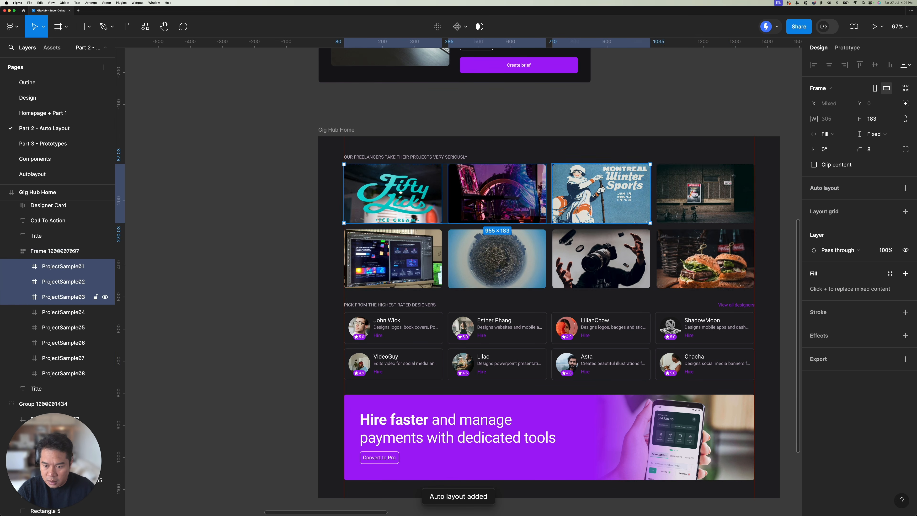
shift+click(705, 193)
shift+click(705, 258)
shift+click(601, 258)
shift+click(498, 258)
shift+click(393, 258)
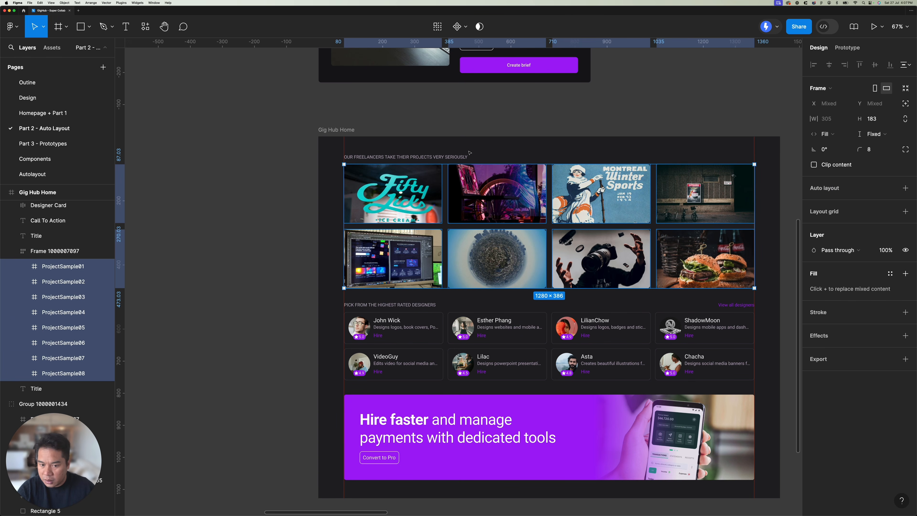
Step: Combine the freelancer projects heading and the sample image grid in a vertical auto layout
click(448, 154)
click(449, 157)
shift+click(541, 217)
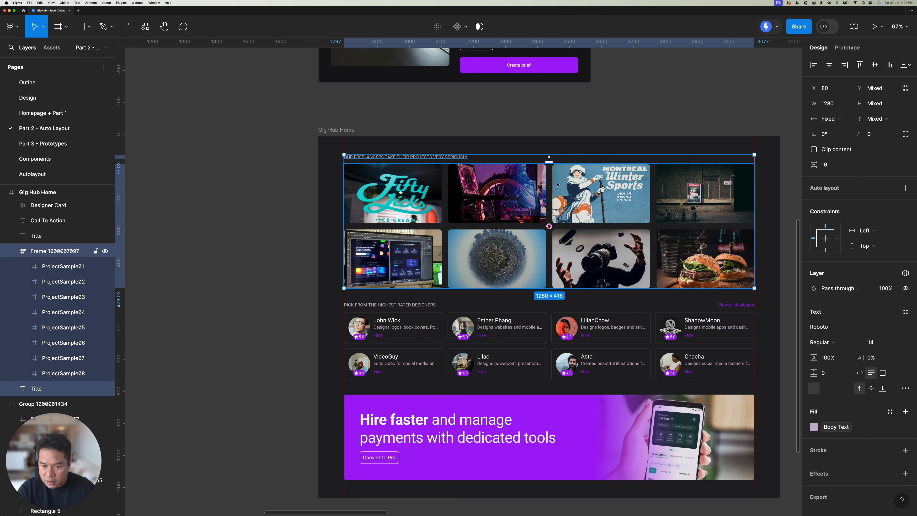
key(shift+a)
Step: Put all eight designer cards together in one wrapping auto layout frame
scroll(543, 218, down, 5)
scroll(543, 217, right, 2)
click(345, 238)
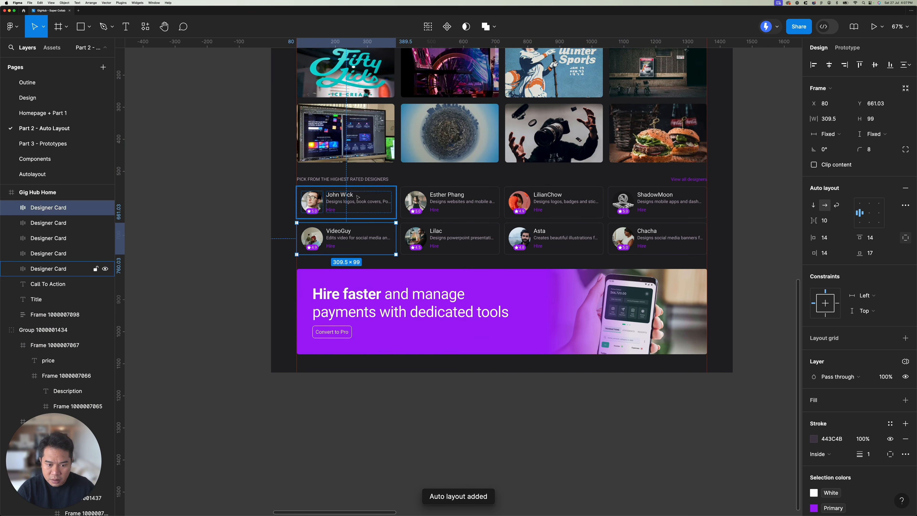
click(346, 202)
shift+click(450, 202)
shift+click(554, 202)
shift+click(657, 202)
shift+click(657, 238)
shift+click(553, 238)
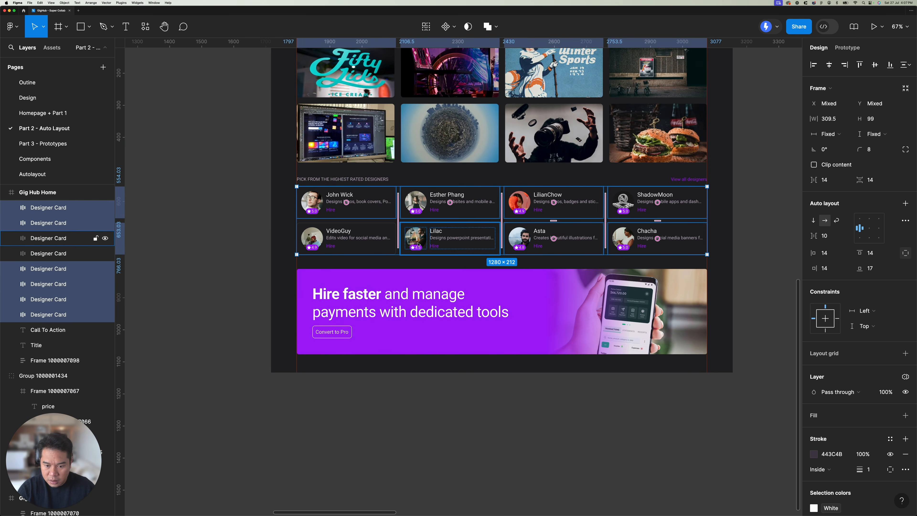
shift+click(449, 238)
shift+click(352, 241)
key(shift+a)
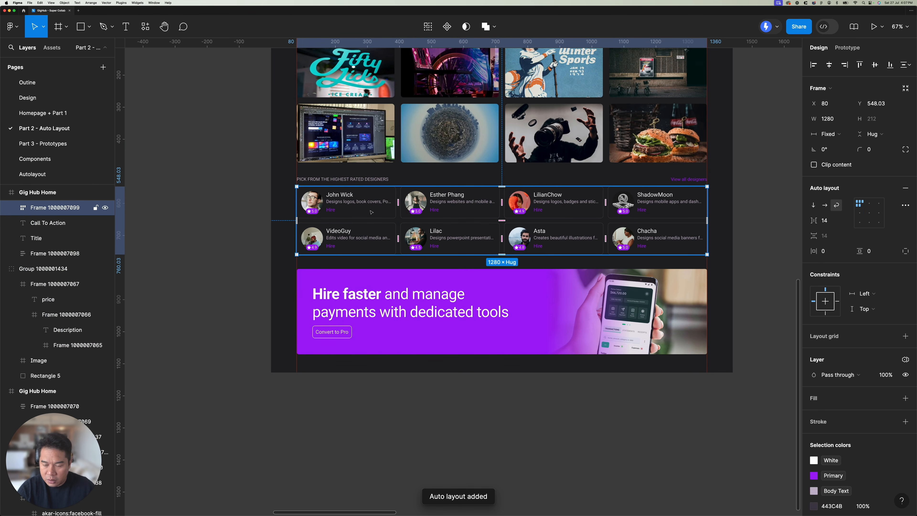
Step: Group the designers heading row with its cards, and stack that section with the samples section and banner in a vertical auto layout
scroll(524, 201, down, 5)
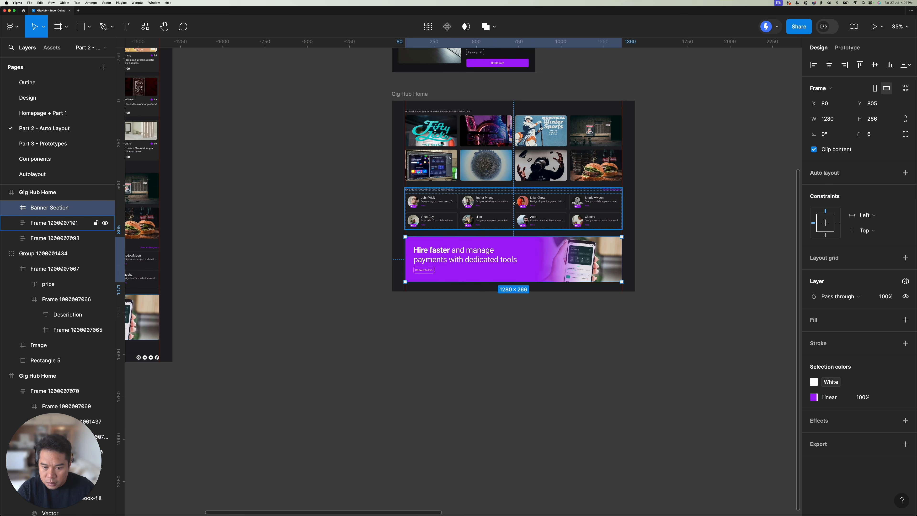
key(super+a)
key(shift+a)
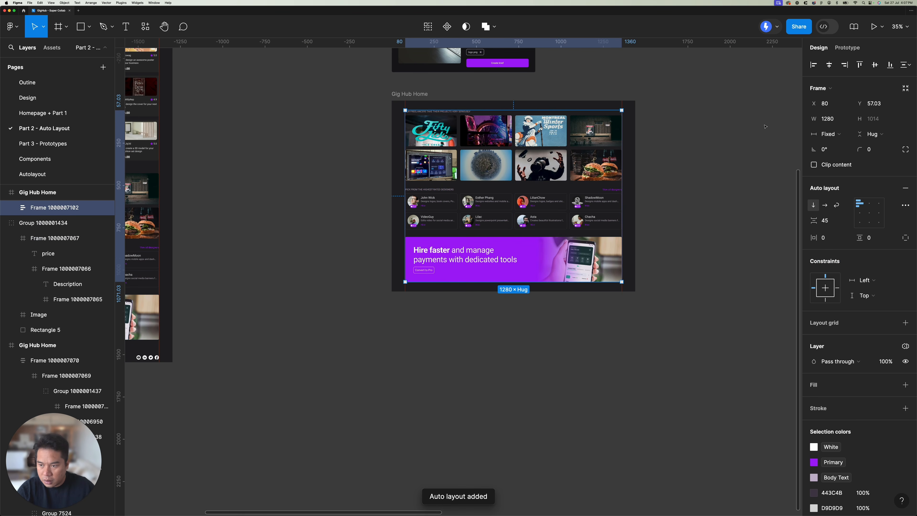
Step: Check the stacked content's width options and add auto layout to the whole Gig Hub Home frame
click(835, 134)
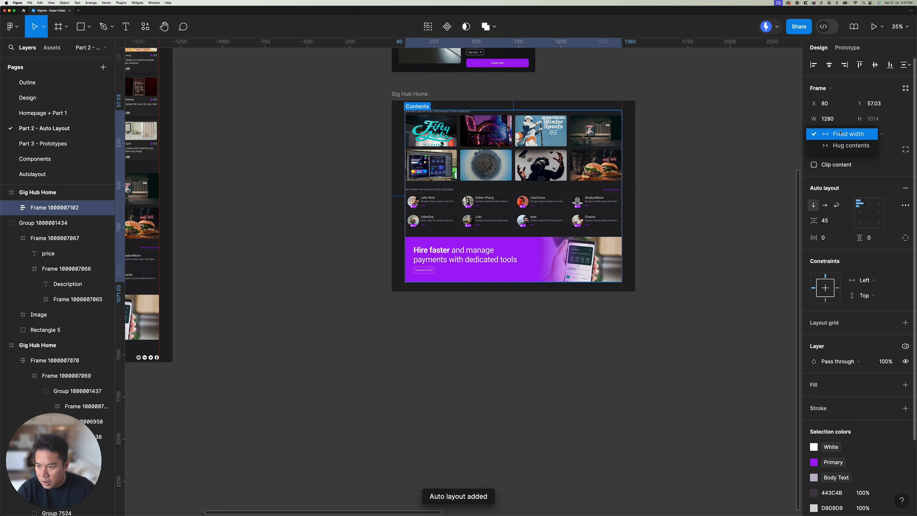
click(634, 138)
click(634, 138)
key(shift+a)
mouse_move(634, 138)
mouse_down()
mouse_move(525, 136)
mouse_move(636, 136)
mouse_up()
scroll(587, 166, up, 2)
scroll(587, 166, up, 2)
scroll(487, 165, up, 2)
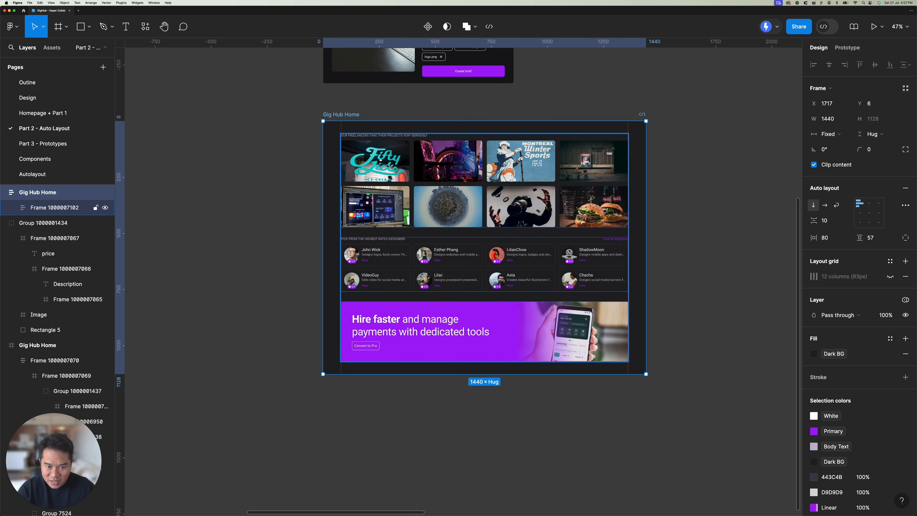
Step: Check the minimum width of the first project sample image and the sizing of the first designer card
double_click(387, 166)
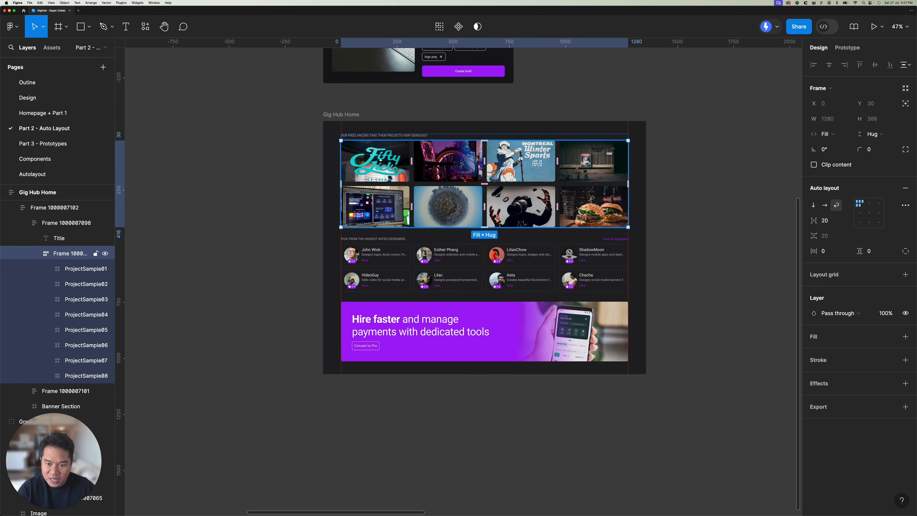
click(351, 163)
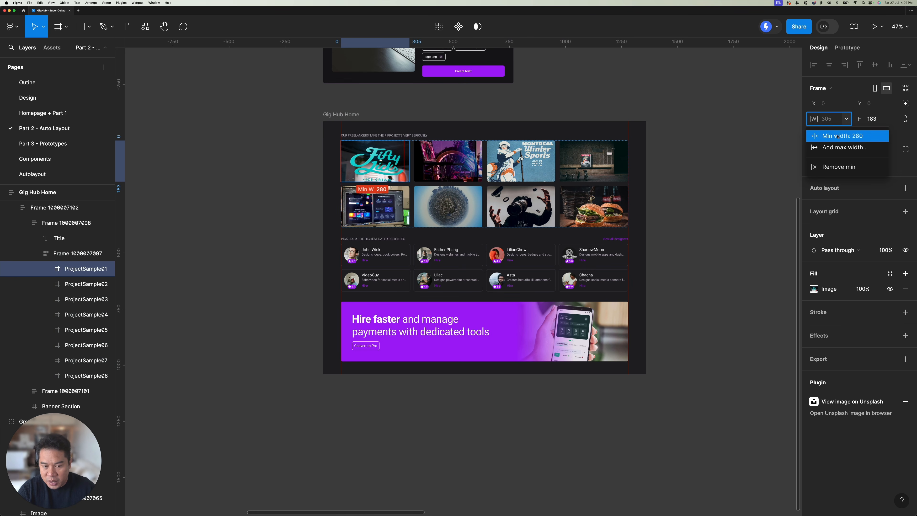
click(837, 136)
click(361, 252)
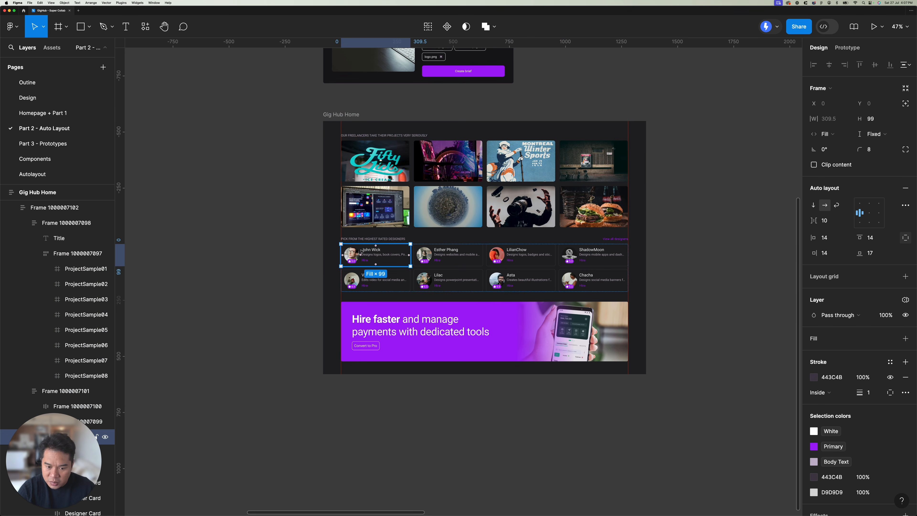
click(739, 215)
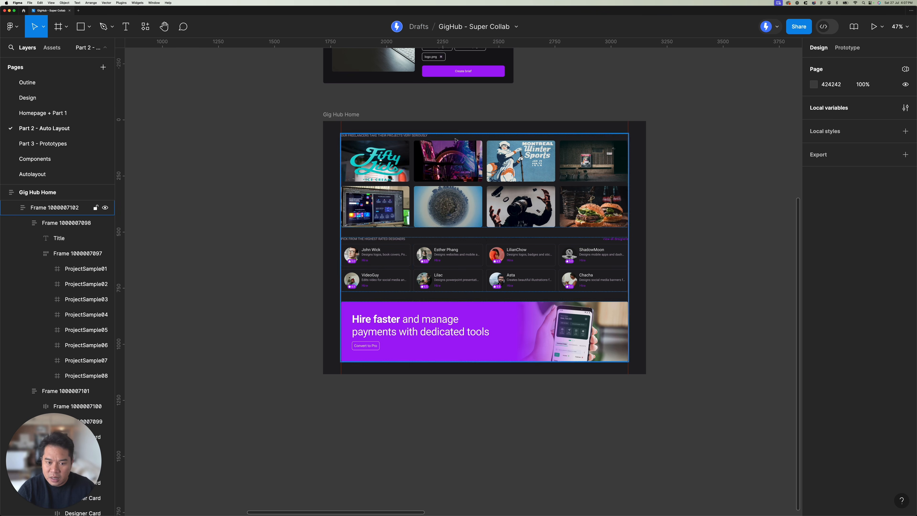
Step: Test the wrapping by narrowing the Gig Hub Home frame to a width of 710, and undo the resize
click(354, 115)
drag(648, 198, 482, 184)
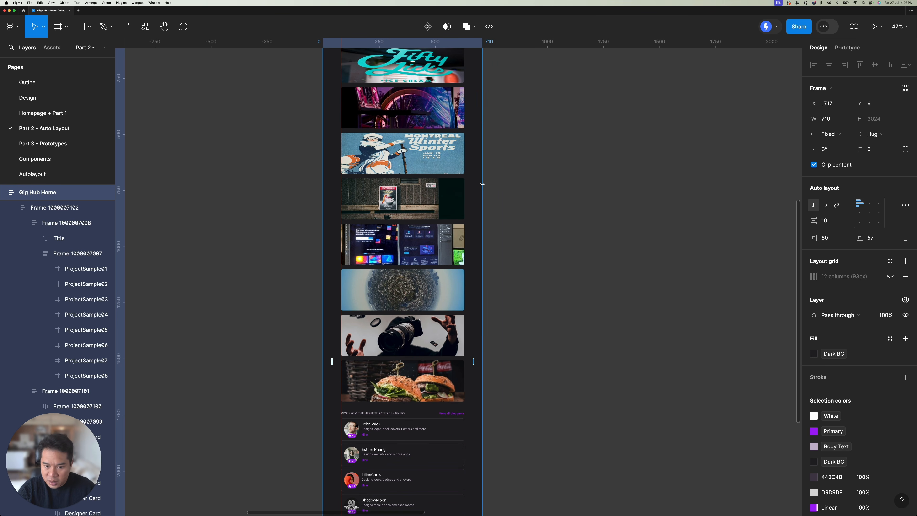
scroll(482, 184, down, 3)
scroll(481, 184, down, 5)
key(super+z)
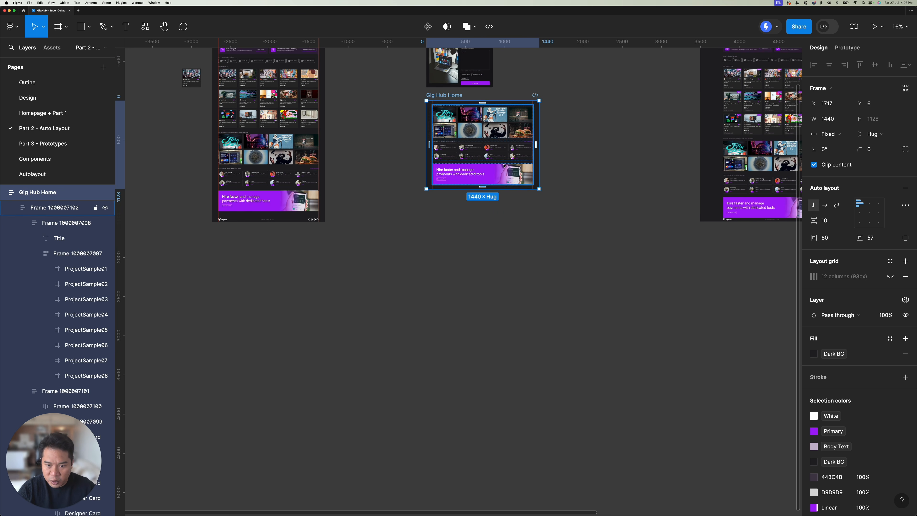
Step: Move the Gig Hub Home frame farther down below the popup, to Y 104
scroll(505, 166, up, 5)
drag(415, 194, 415, 202)
scroll(441, 217, up, 5)
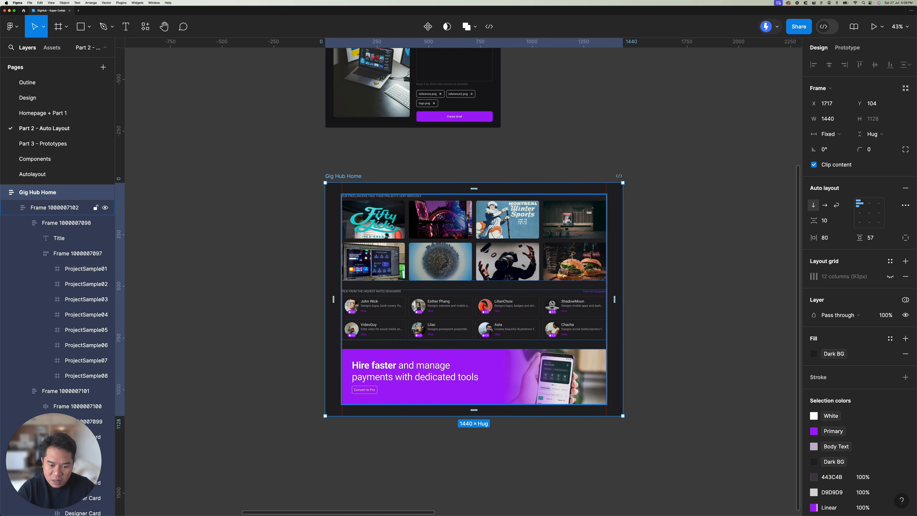
click(511, 154)
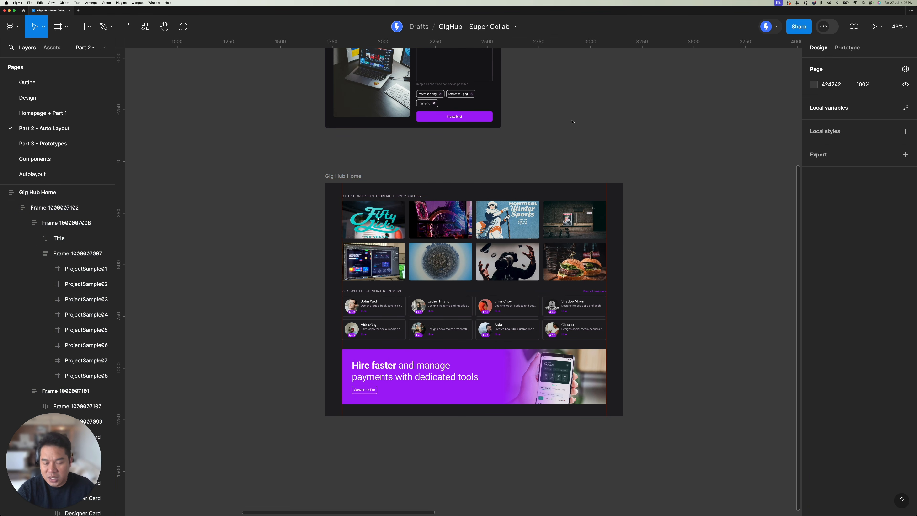
scroll(572, 121, down, 5)
scroll(572, 122, right, 10)
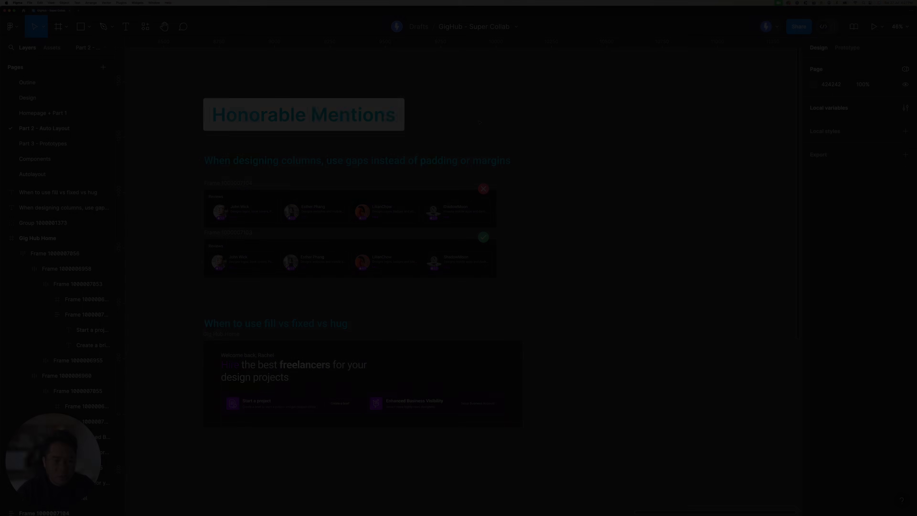
Step: Insert "row/" before "columns" in the first heading under Honorable Mentions
scroll(420, 122, left, 2)
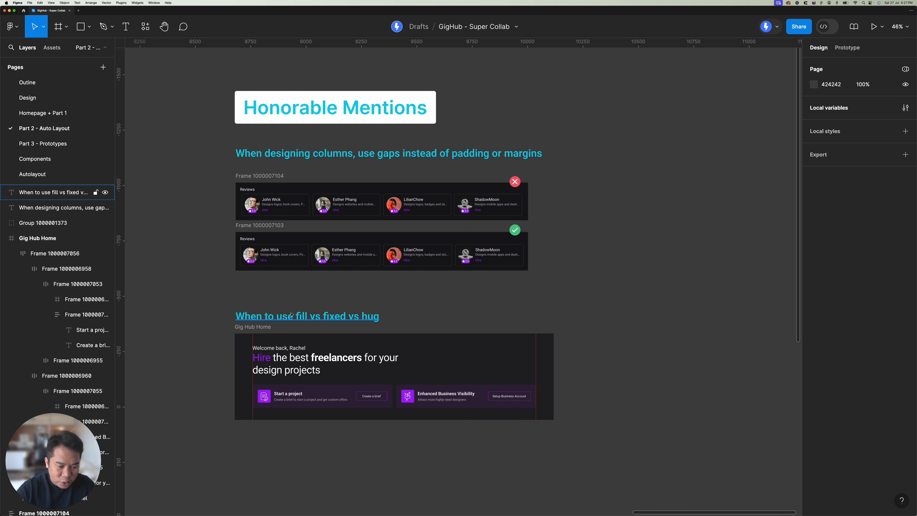
scroll(300, 279, up, 1)
click(319, 172)
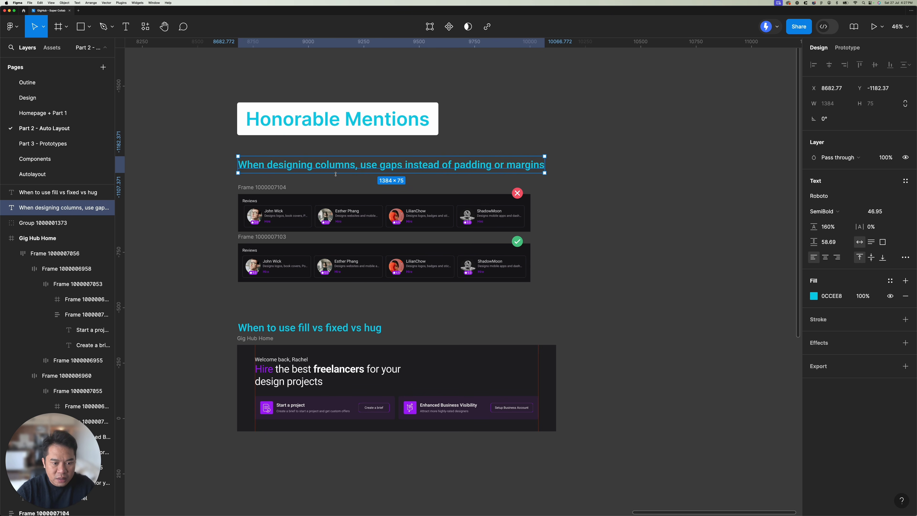
double_click(340, 167)
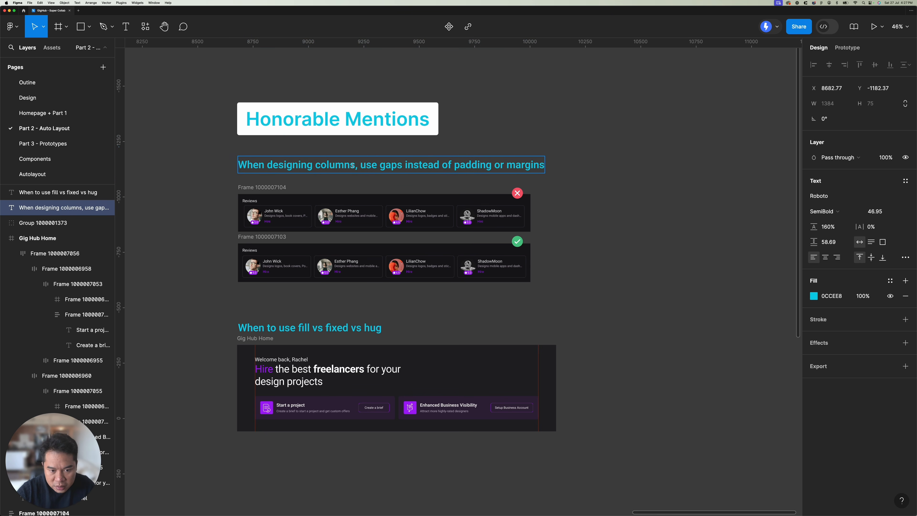
click(355, 165)
double_click(317, 166)
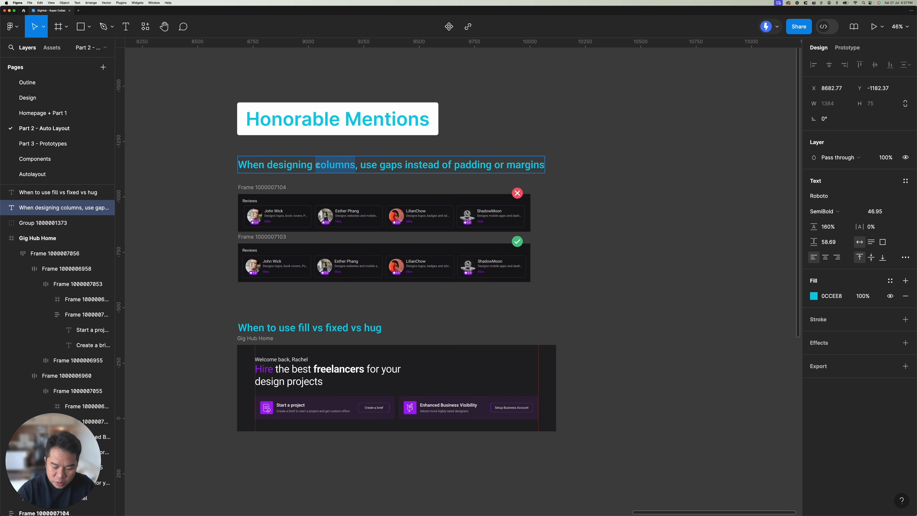
click(317, 165)
text(row/)
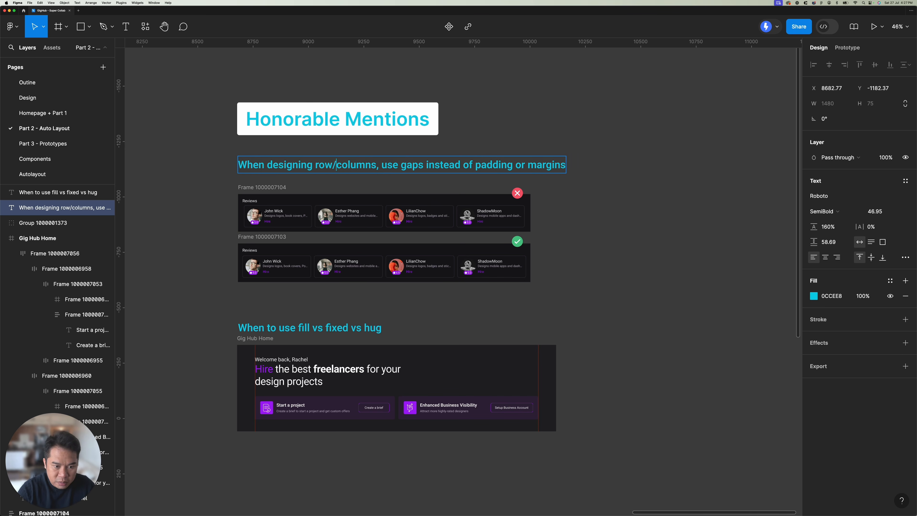
key(Escape)
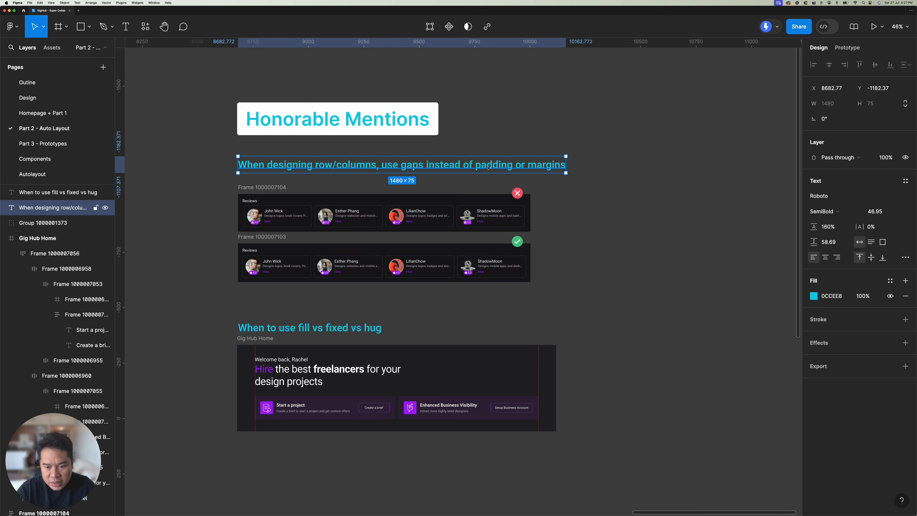
Step: Remove "or margins" from the end of the heading about using gaps instead of padding
double_click(532, 166)
drag(513, 165, 675, 167)
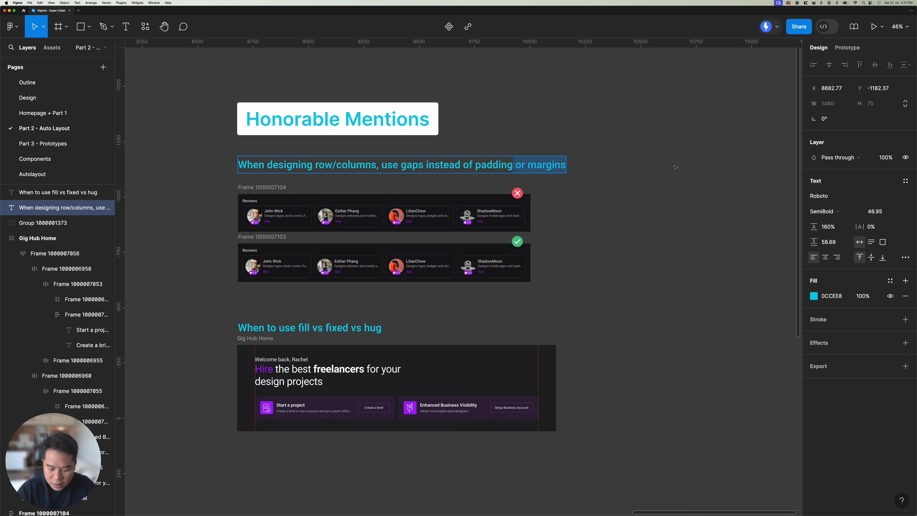
key(BackSpace)
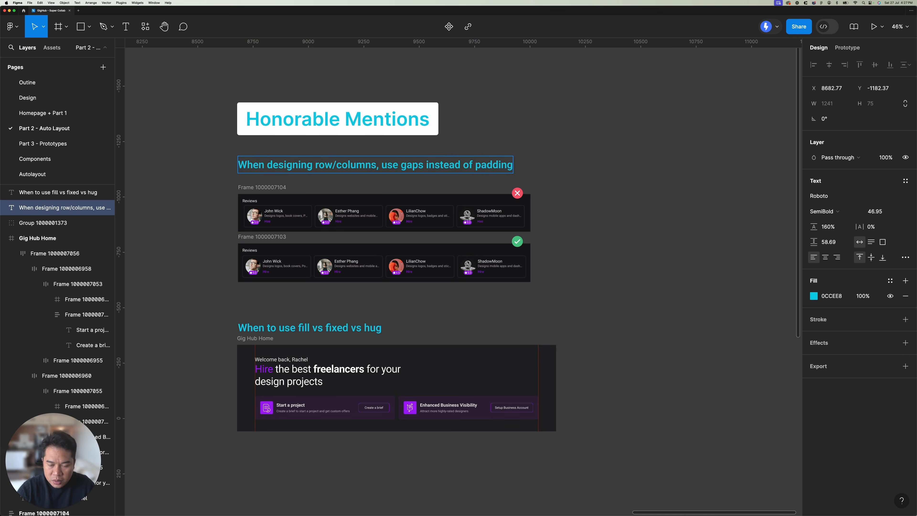
key(Escape)
key(Escape)
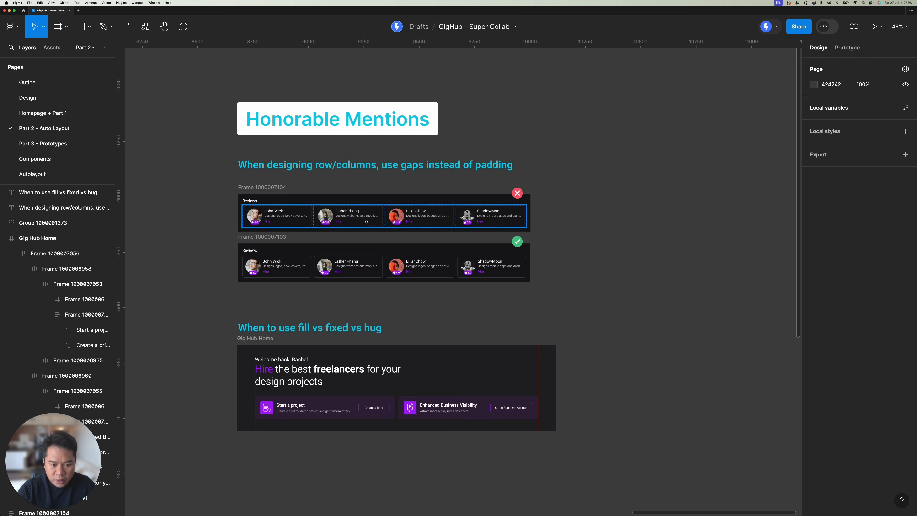
click(480, 168)
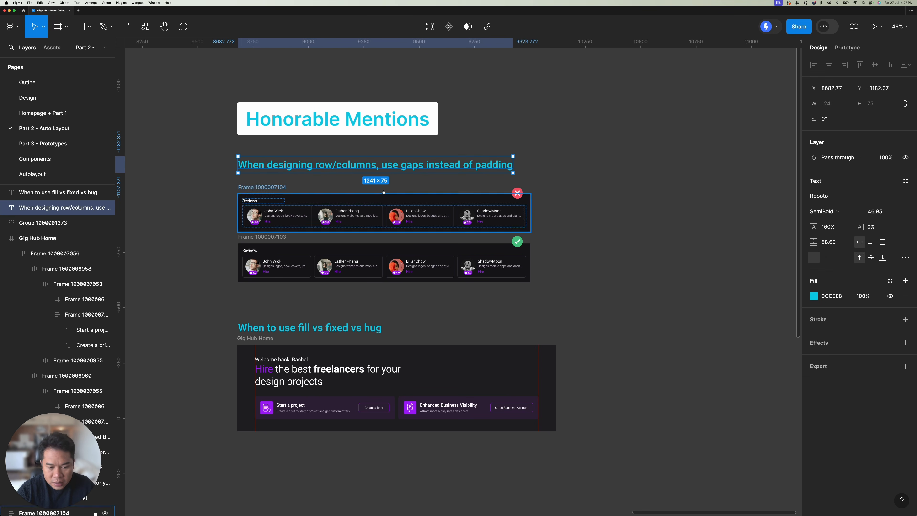
Step: Move the lower reviews frame down to Y -761 and its green check mark to Y -801
scroll(401, 181, down, 2)
scroll(401, 180, left, 2)
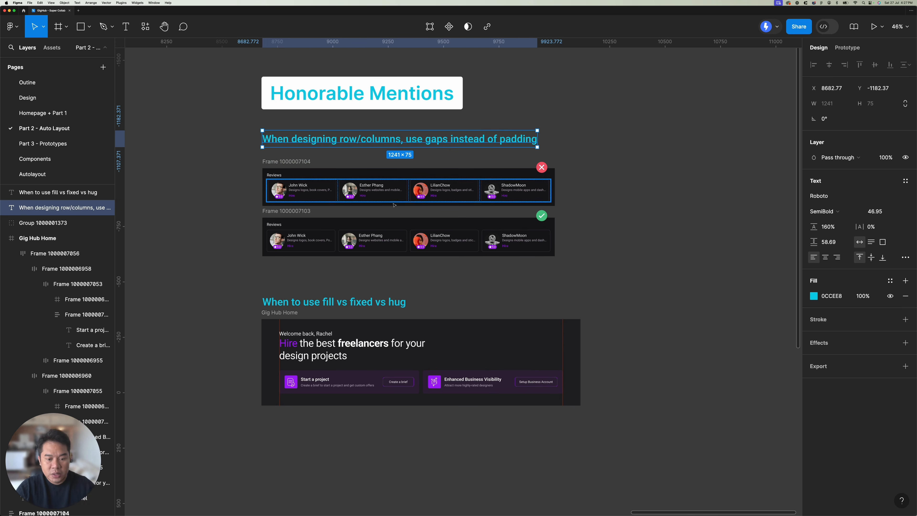
drag(309, 213, 311, 219)
scroll(310, 219, up, 3)
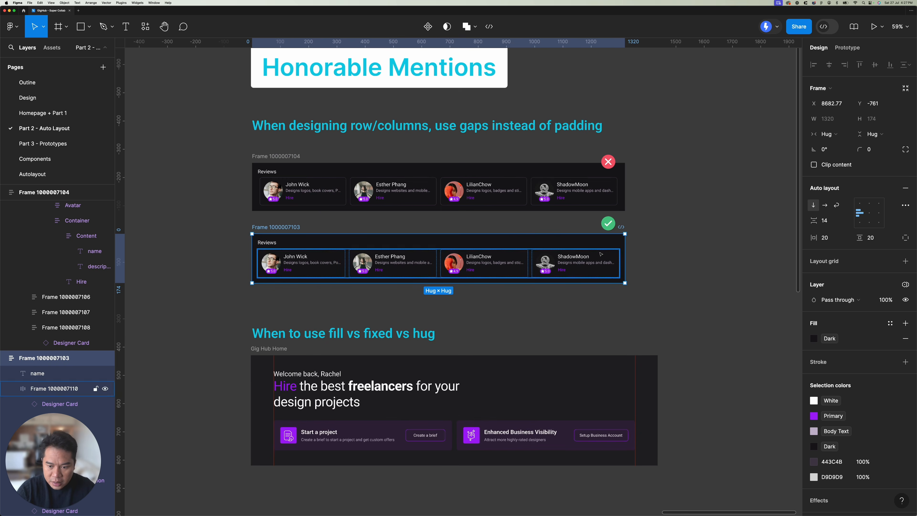
drag(613, 218, 613, 223)
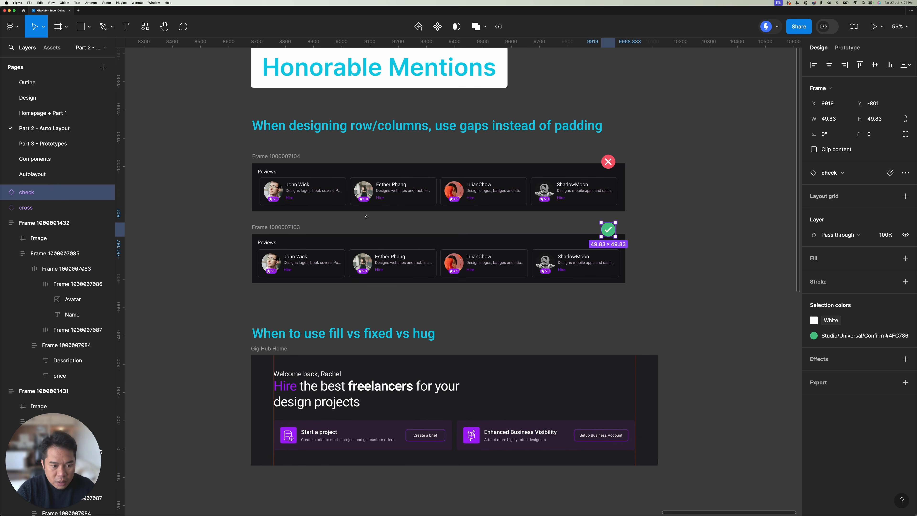
Step: Examine the auto layout settings of the upper reviews frame and of the card row inside it
scroll(366, 217, up, 5)
scroll(355, 210, down, 1)
scroll(354, 210, right, 1)
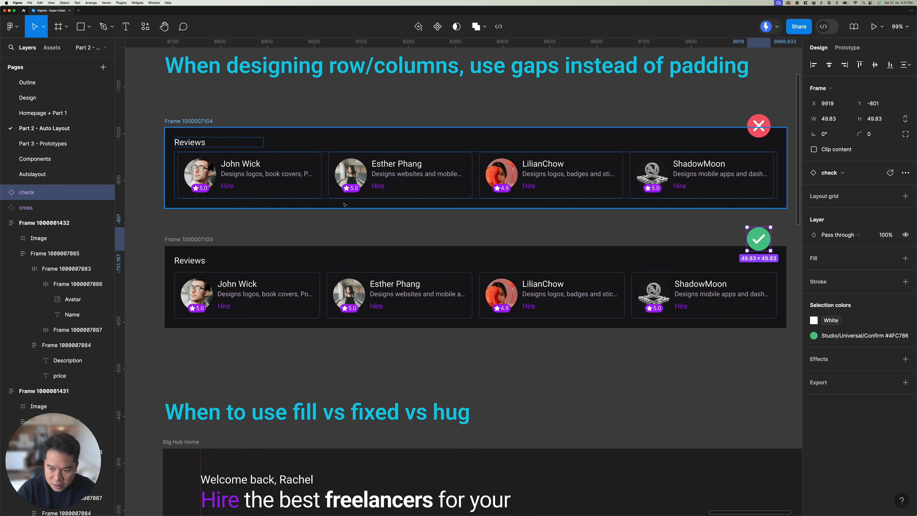
scroll(353, 206, down, 1)
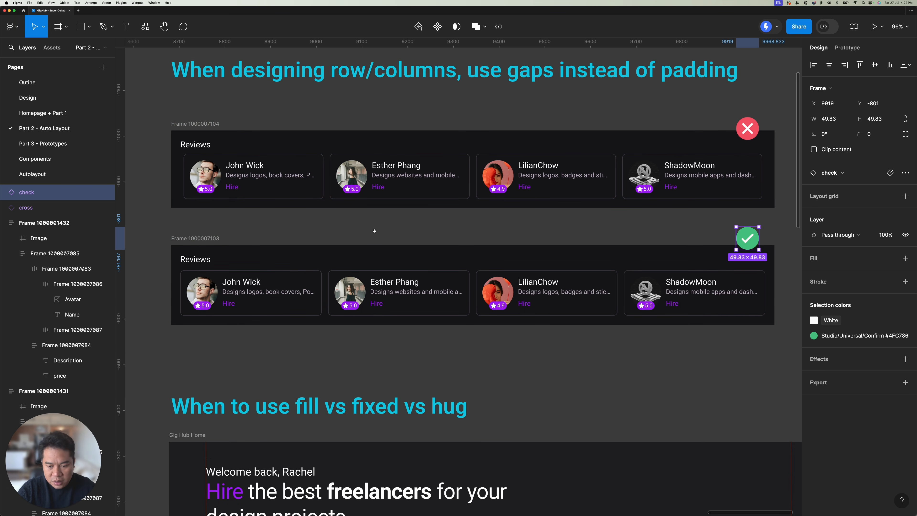
scroll(374, 231, right, 2)
scroll(375, 231, up, 1)
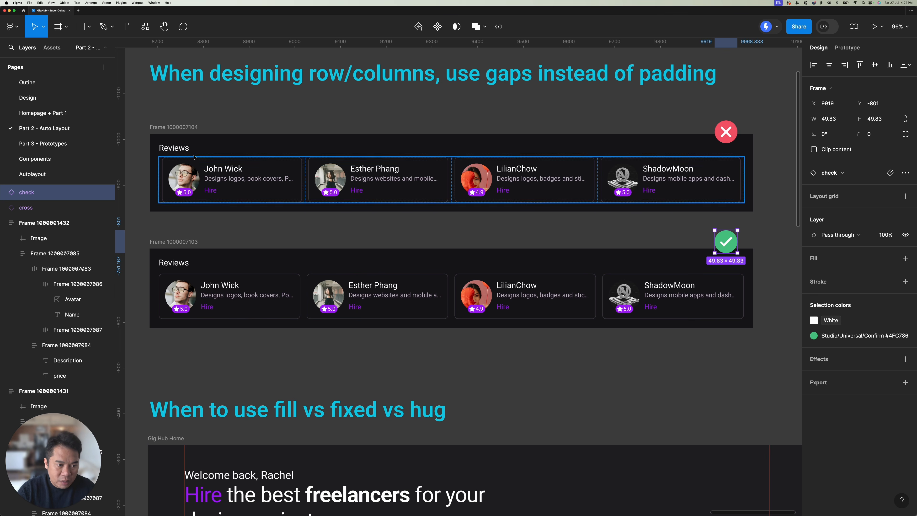
click(194, 130)
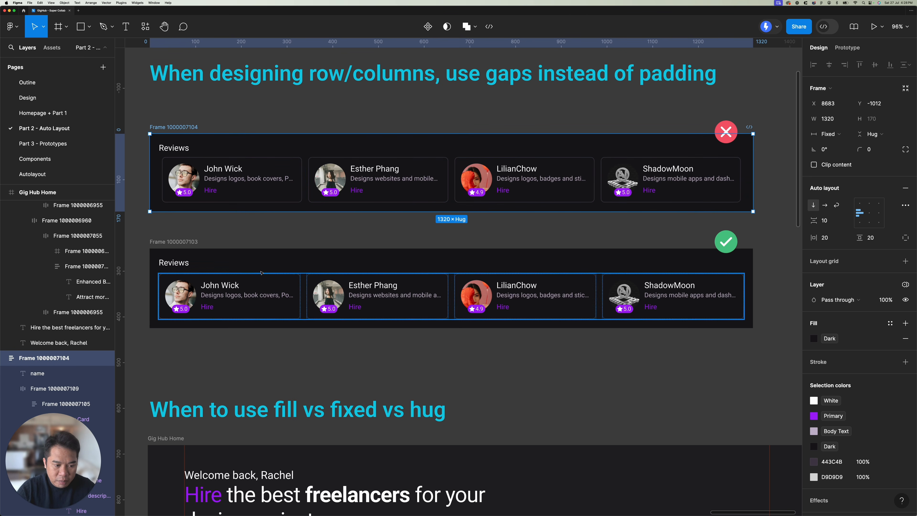
click(218, 179)
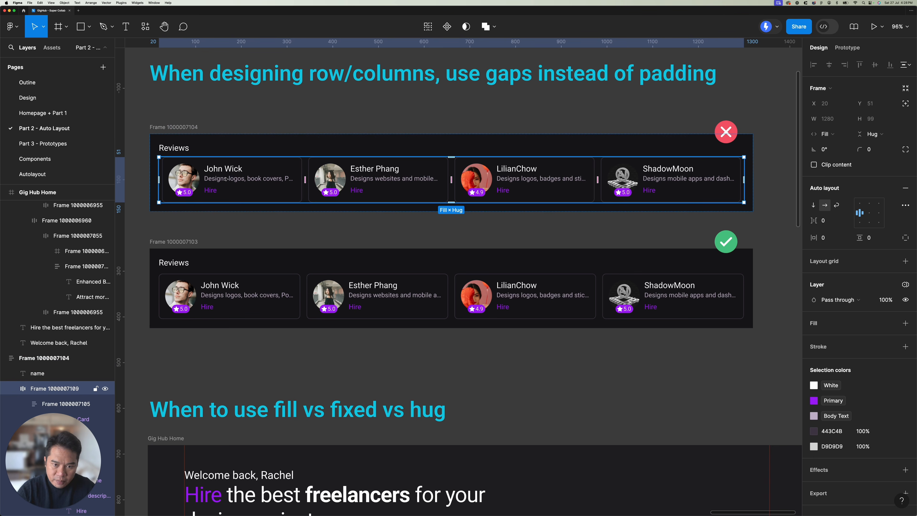
Step: Examine the padding of the wrapper around the first card in the upper reviews row and the designer card inside it
scroll(226, 179, up, 1)
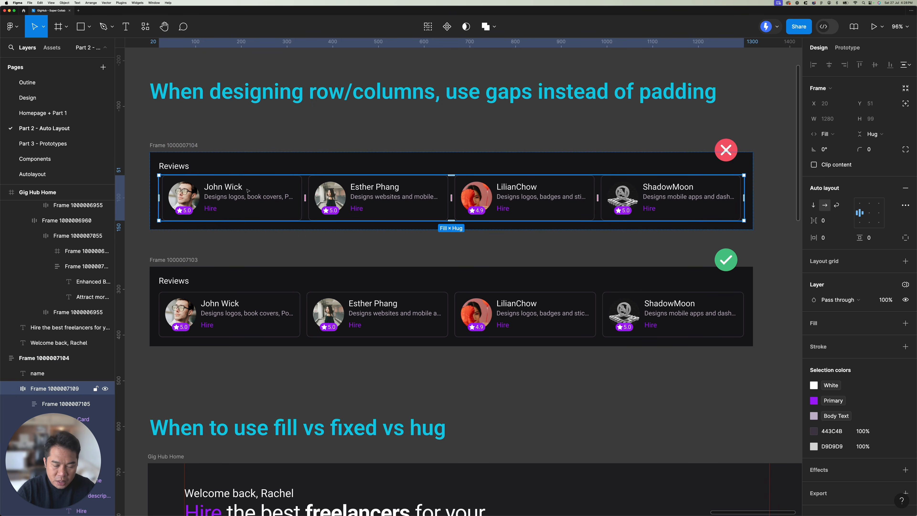
click(251, 195)
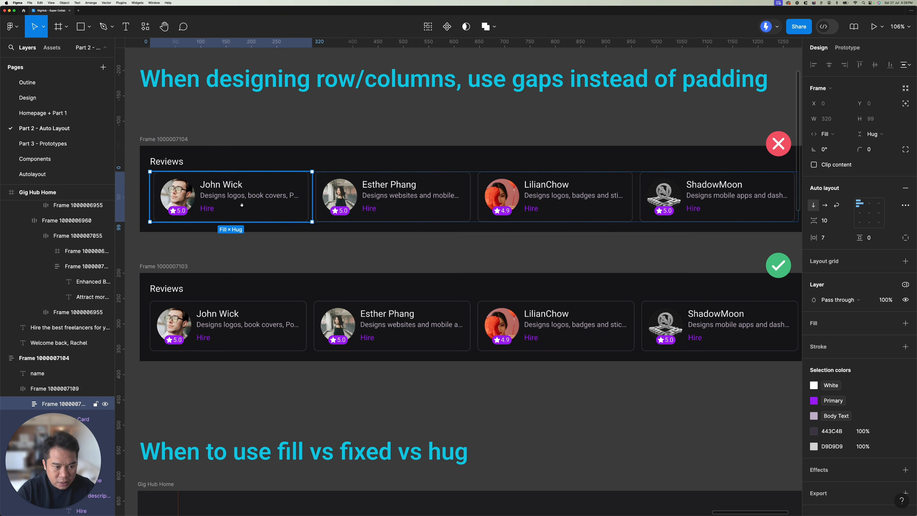
scroll(242, 207, up, 2)
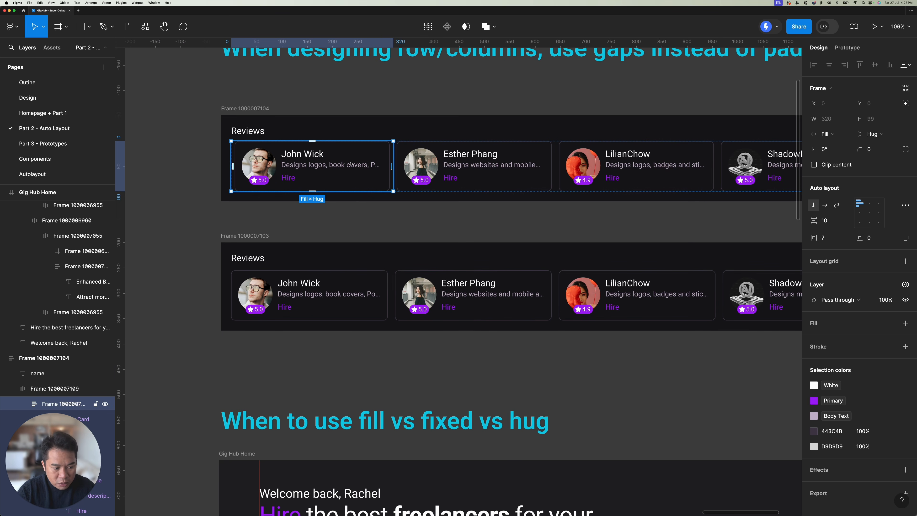
scroll(73, 325, down, 5)
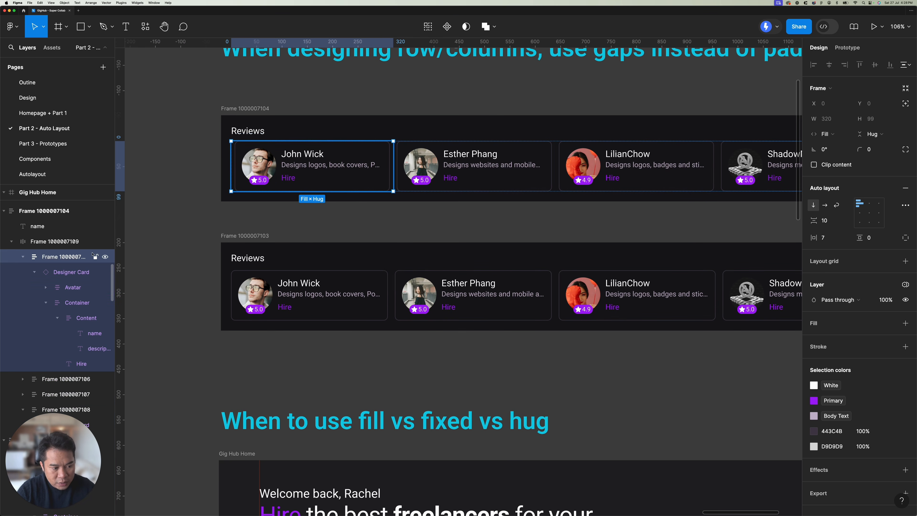
click(55, 272)
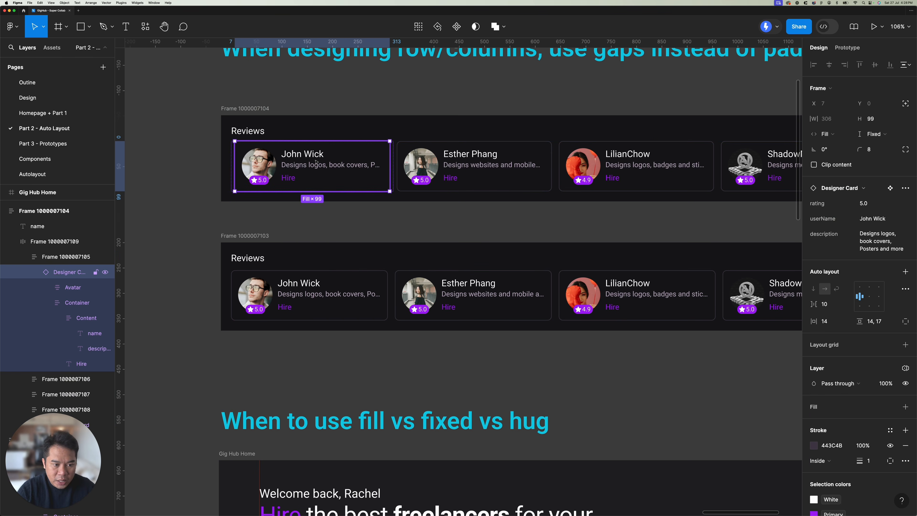
scroll(361, 180, right, 3)
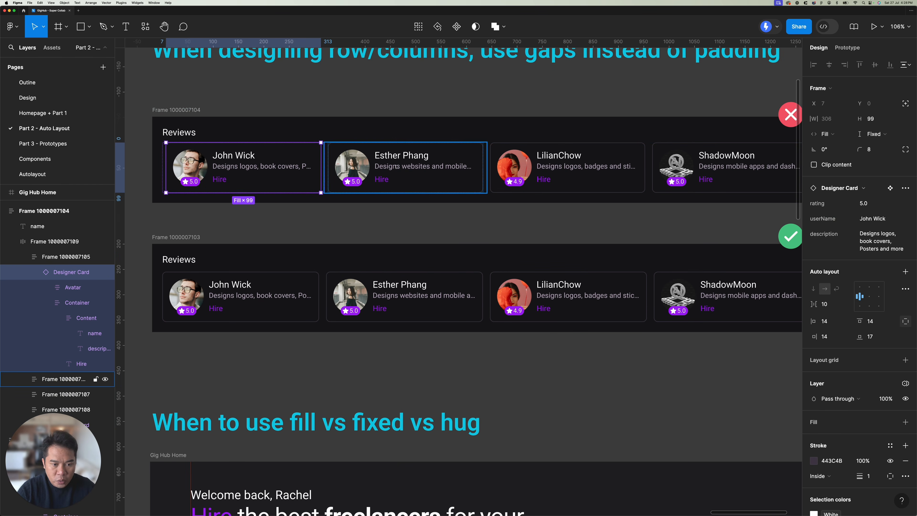
Step: Compare the horizontal padding of the wrapper frames around the individual cards in the upper reviews frame
click(467, 166)
click(329, 134)
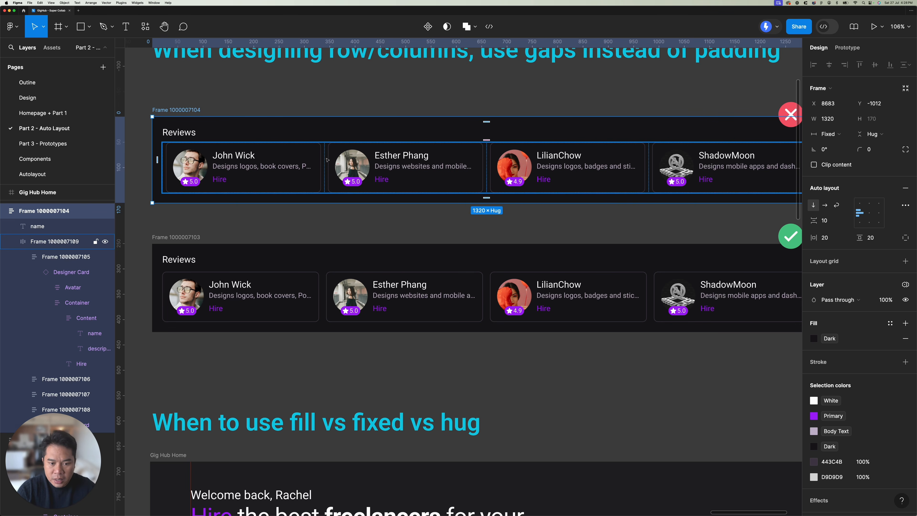
drag(459, 206, 425, 208)
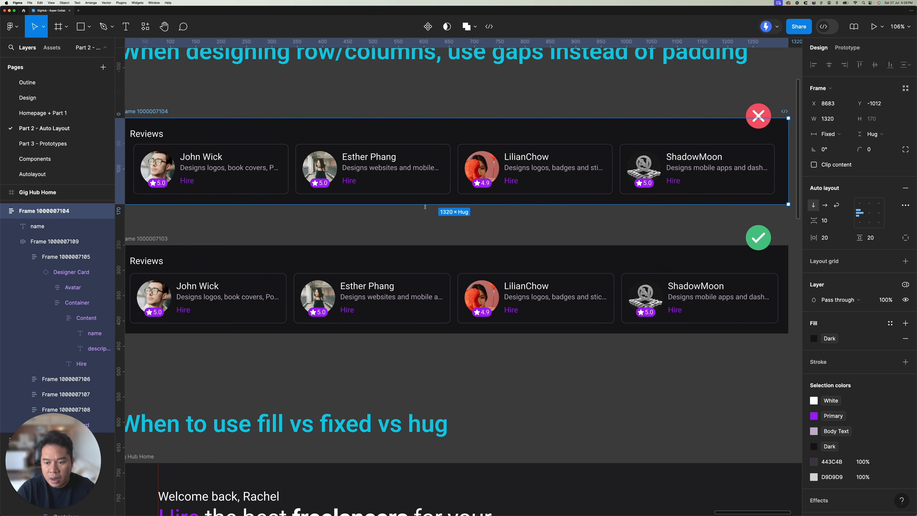
drag(541, 219, 486, 217)
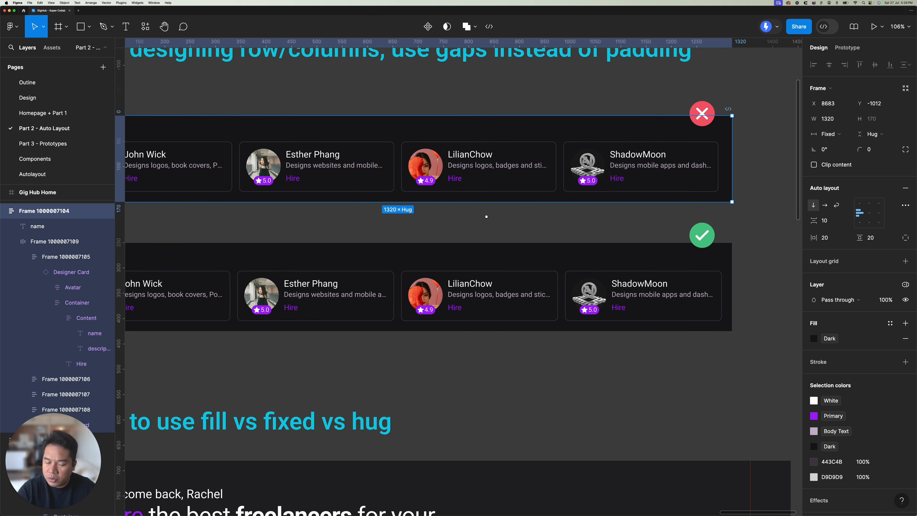
scroll(486, 217, left, 4)
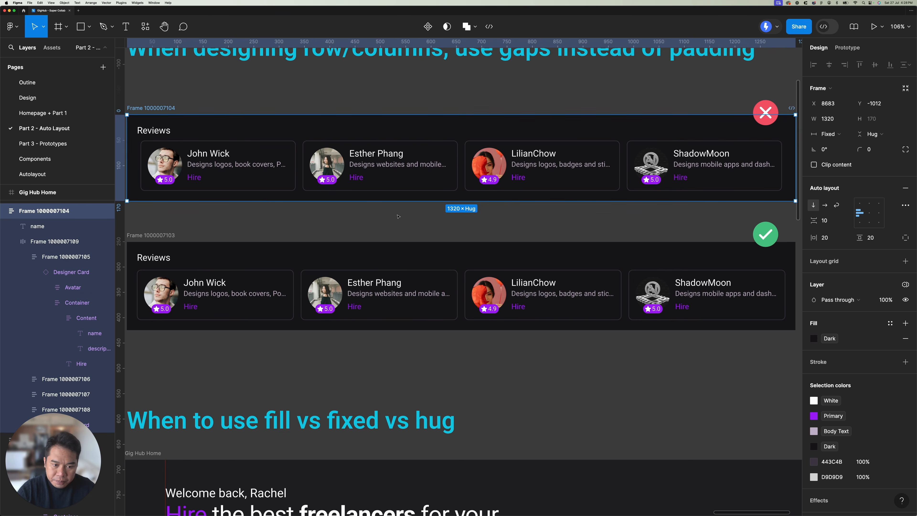
click(401, 174)
click(401, 174)
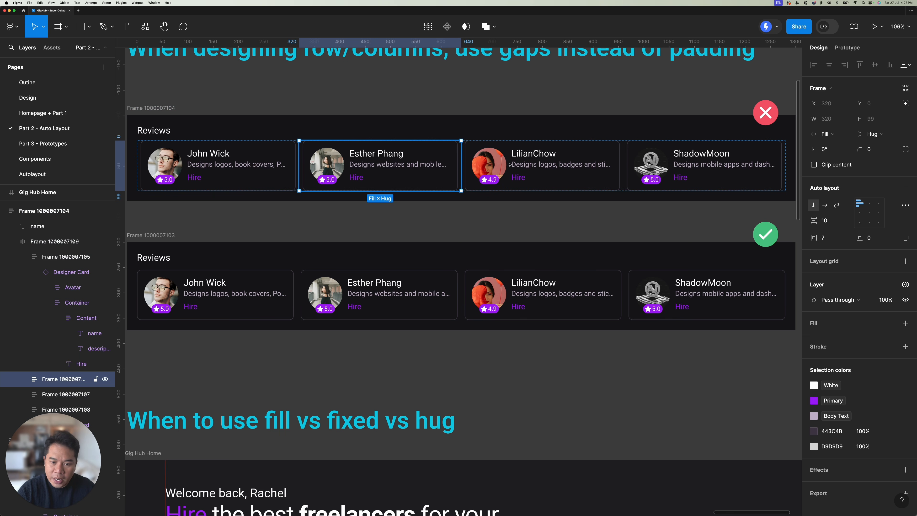
click(541, 164)
click(379, 166)
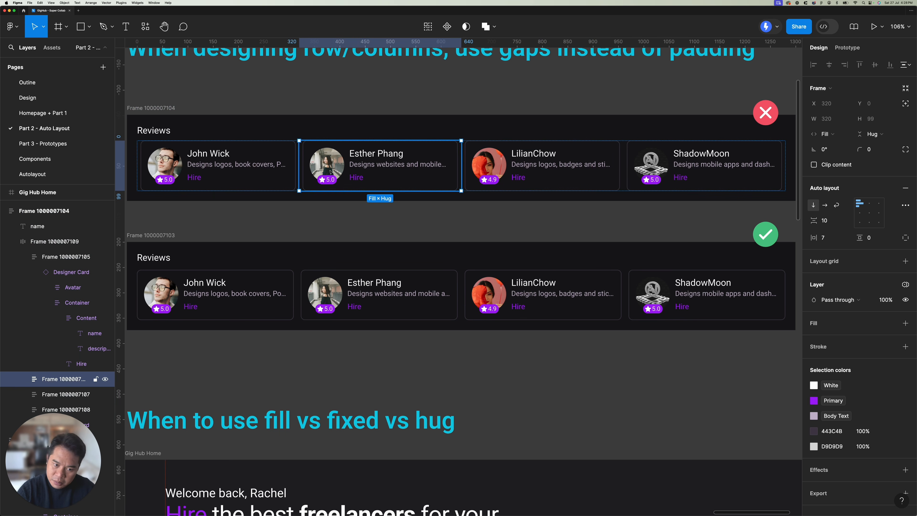
click(222, 166)
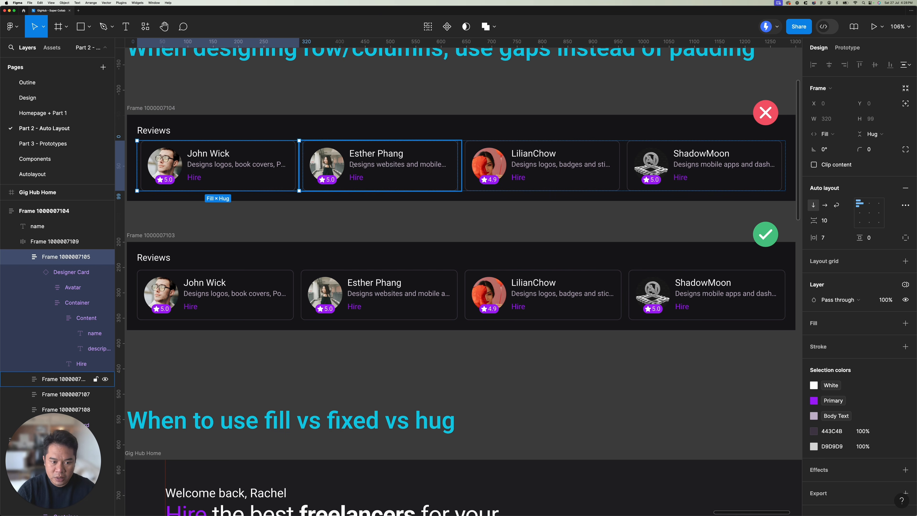
click(371, 163)
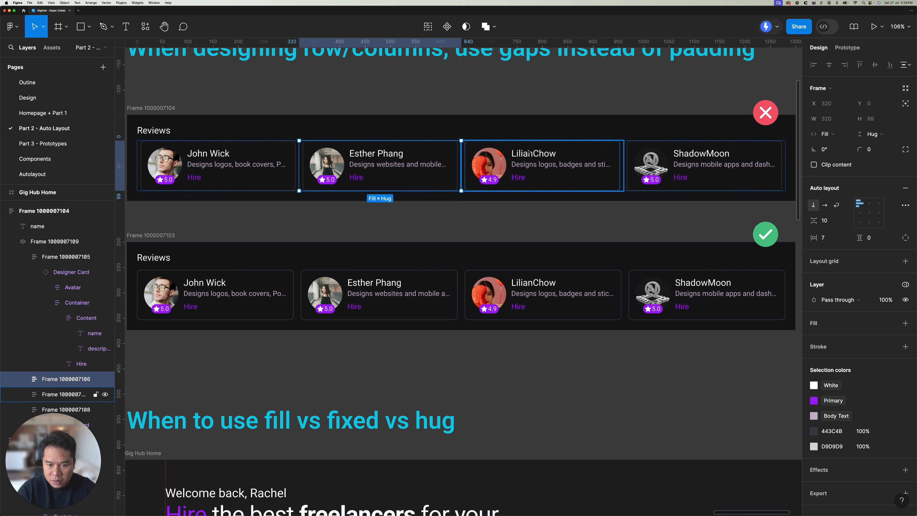
key(Tab)
key(Tab)
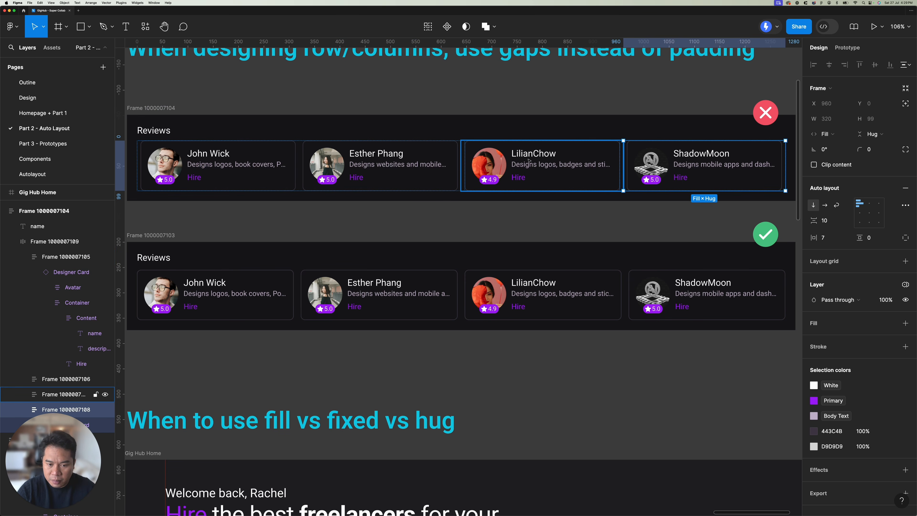
Step: Check the gap setting of the row holding the four card wrappers in the upper reviews frame
click(373, 213)
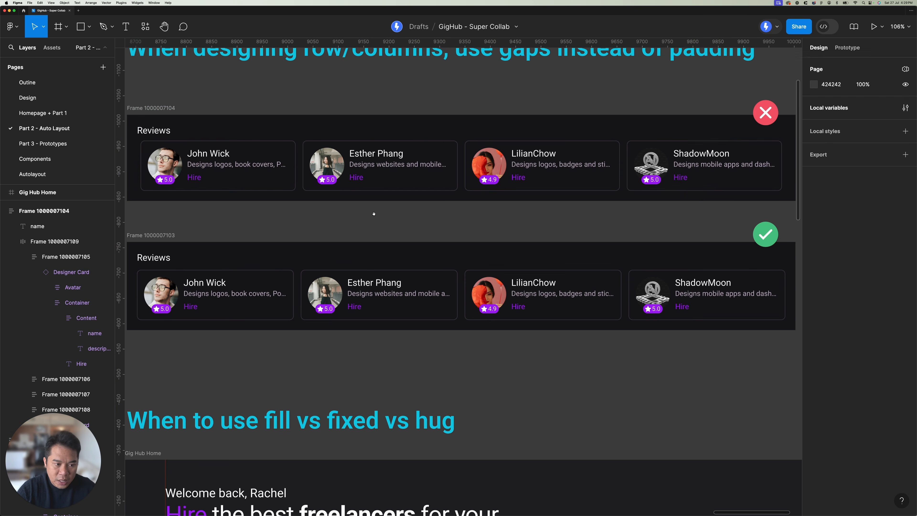
scroll(373, 214, left, 2)
click(266, 151)
ctrl+scroll(434, 164, down, 2)
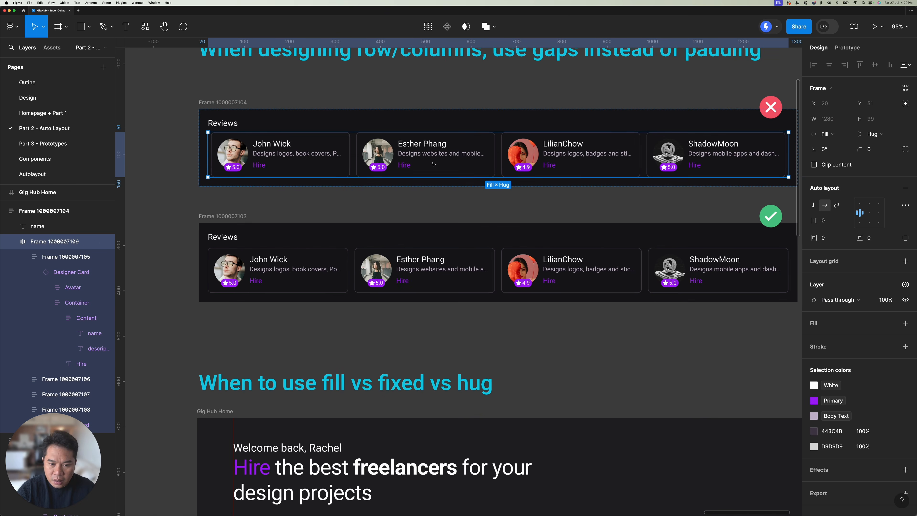
Step: Check the horizontal padding of the wrapper frame around the second card in the upper reviews row
scroll(415, 164, right, 2)
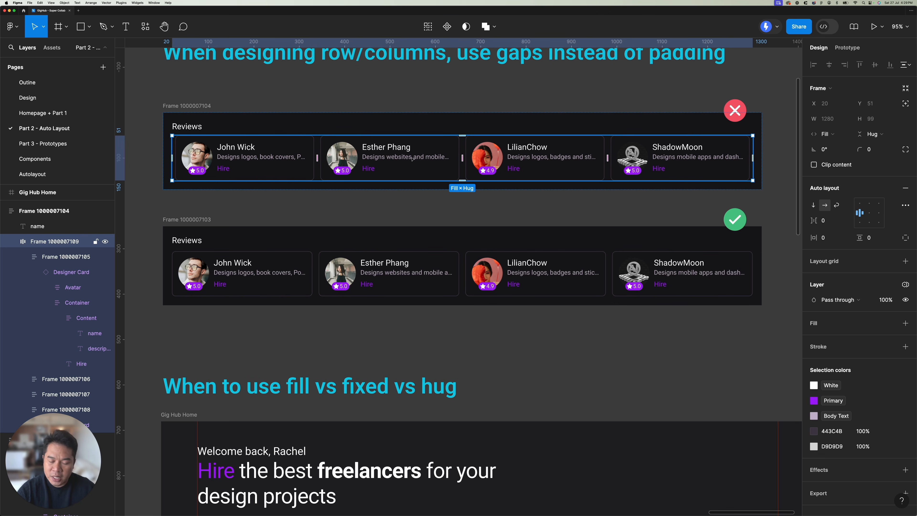
double_click(412, 158)
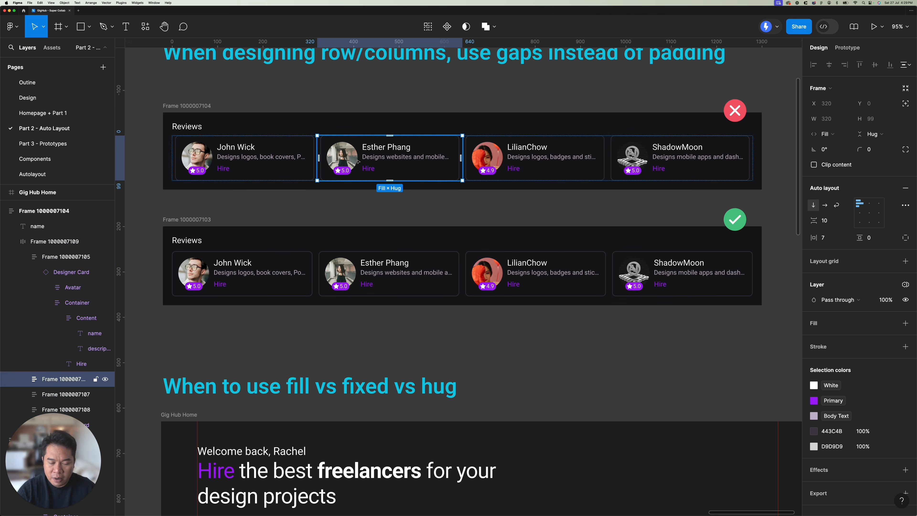
click(568, 198)
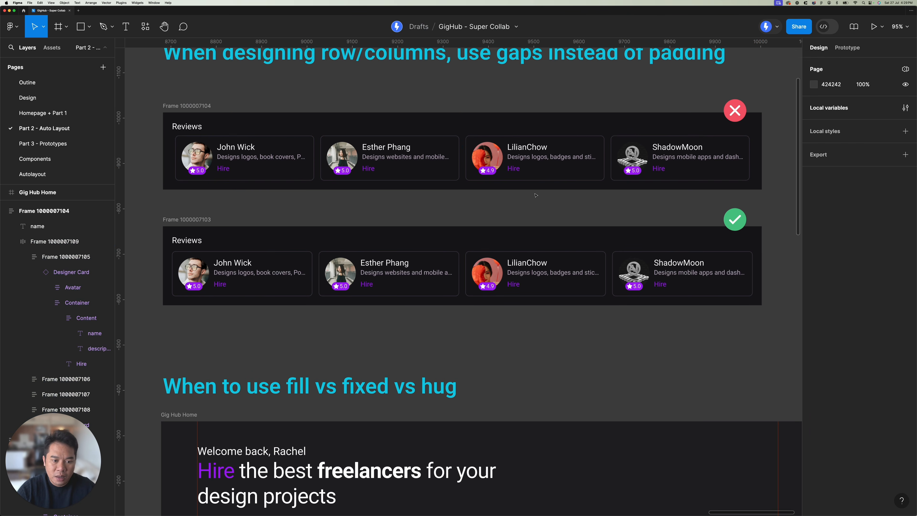
Step: Examine the individual designer cards in the lower reviews frame, which sit in the row without wrapper frames
drag(532, 196, 525, 159)
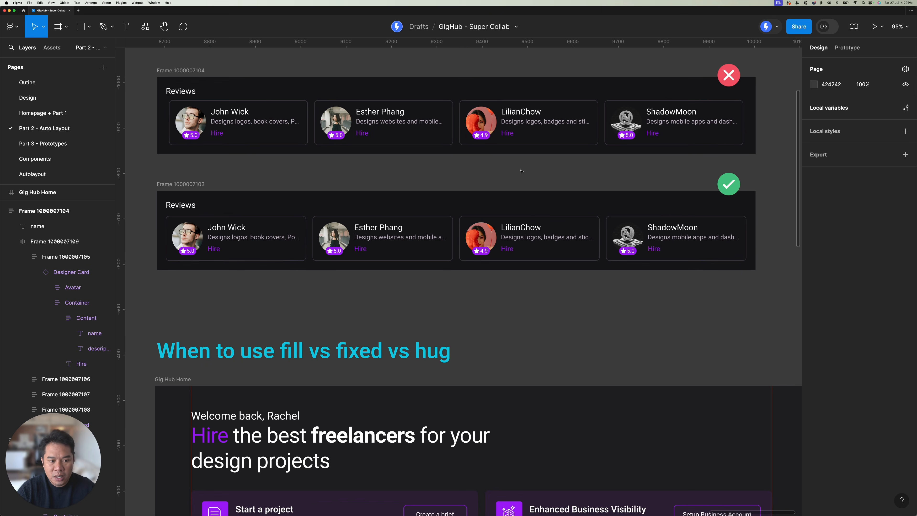
double_click(231, 235)
click(397, 238)
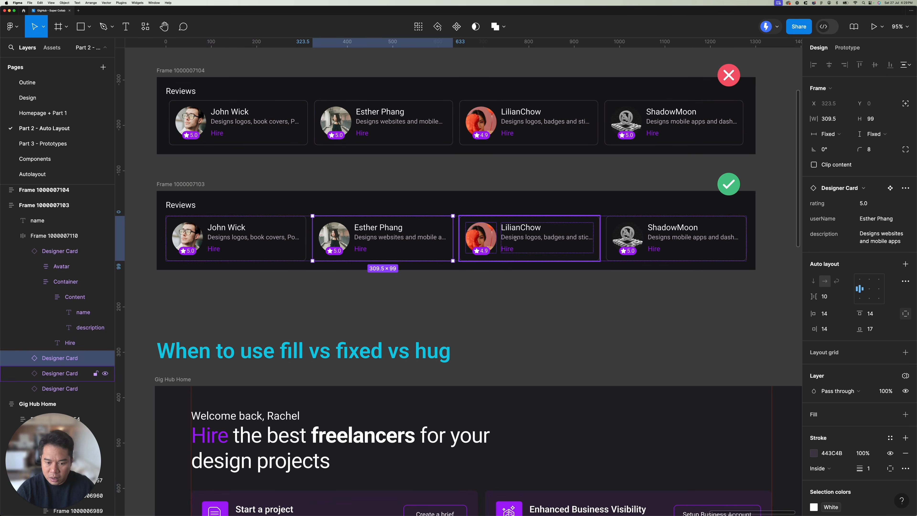
click(534, 237)
click(652, 235)
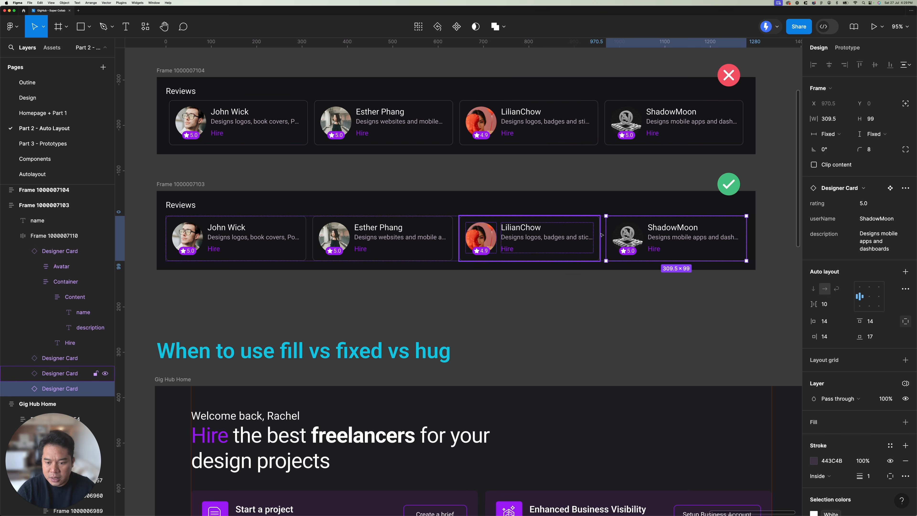
key(Escape)
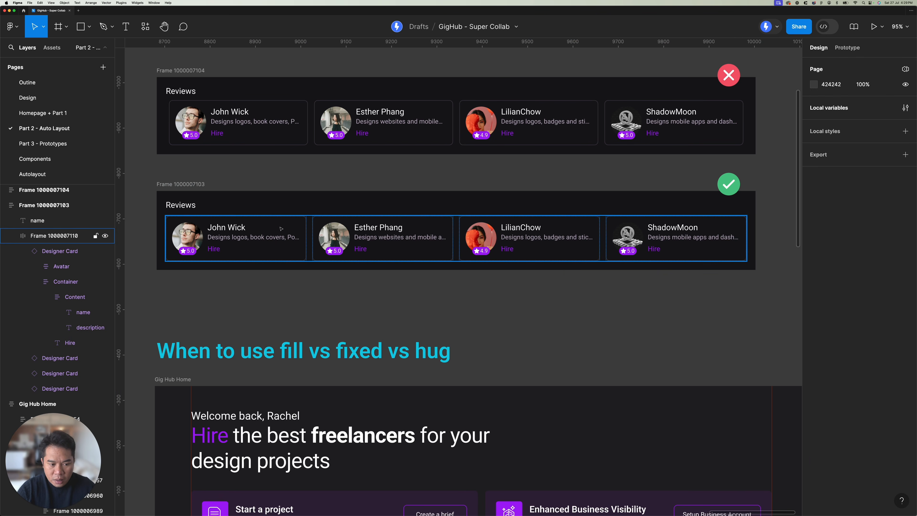
Step: Try a larger gap between the designer cards in the lower reviews row and return the gap to 14
click(285, 227)
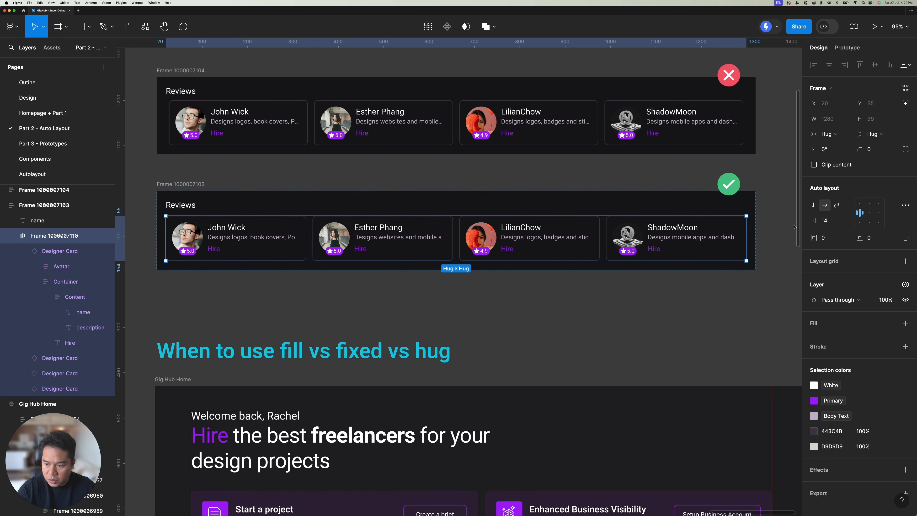
click(833, 221)
key(Up)
key(Up)
key(Up)
key(Up)
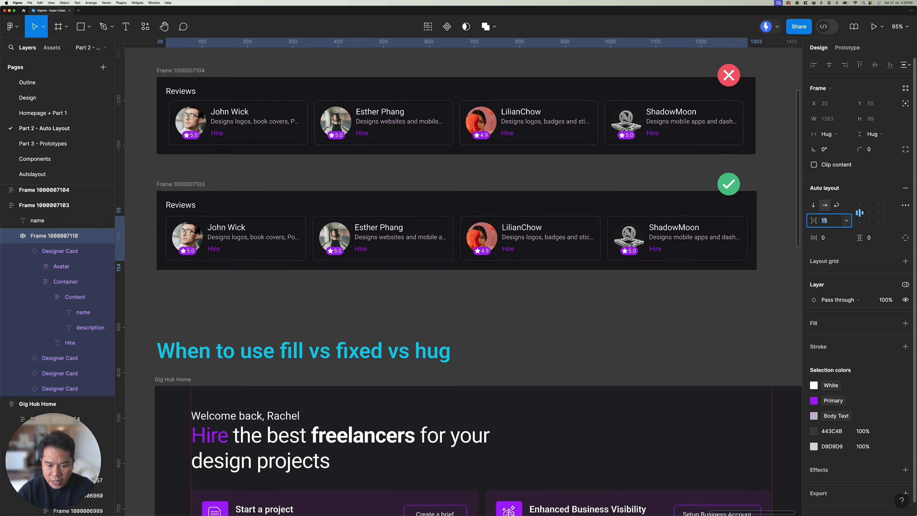
key(Down)
key(Down)
key(Down)
key(Down)
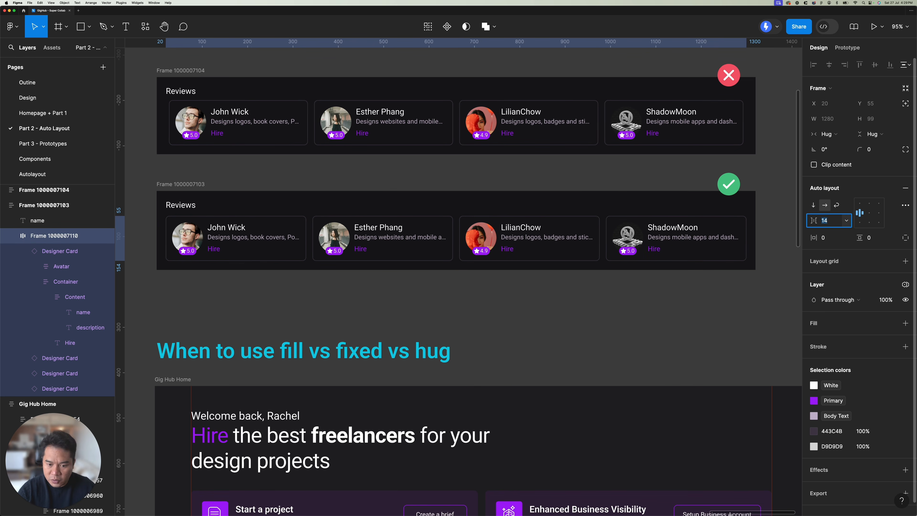
Step: Check the auto layout settings of the upper reviews card row and of its second card wrapper
click(341, 137)
scroll(341, 138, up, 2)
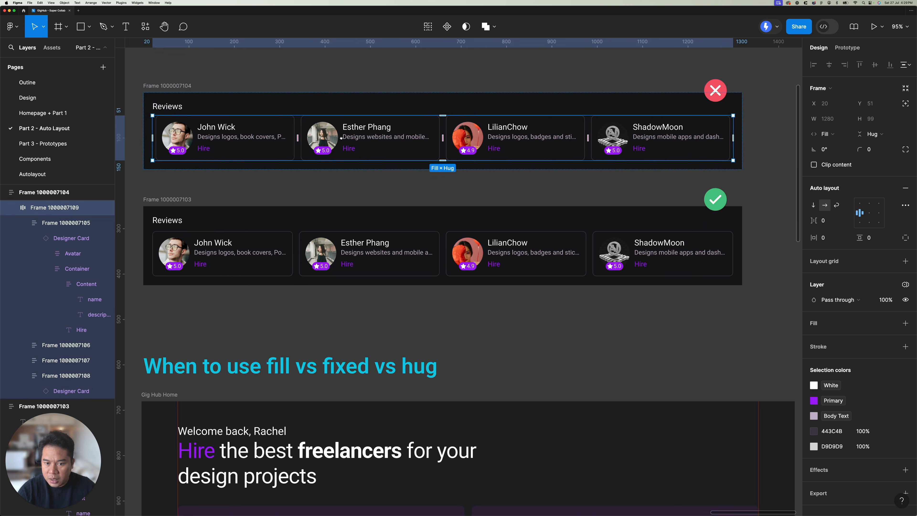
scroll(341, 138, up, 1)
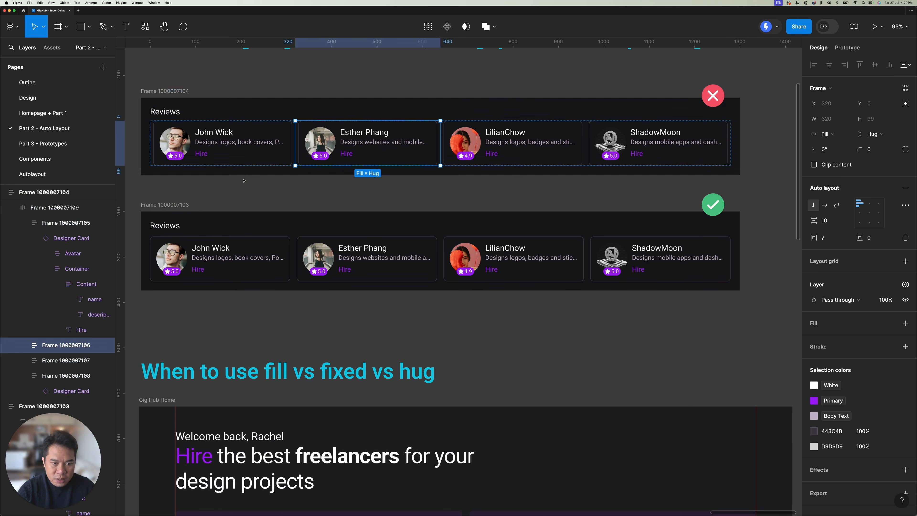
key(Escape)
key(Escape)
Step: Try different horizontal padding values on all four card wrappers in the upper reviews row together, up to 14
double_click(259, 142)
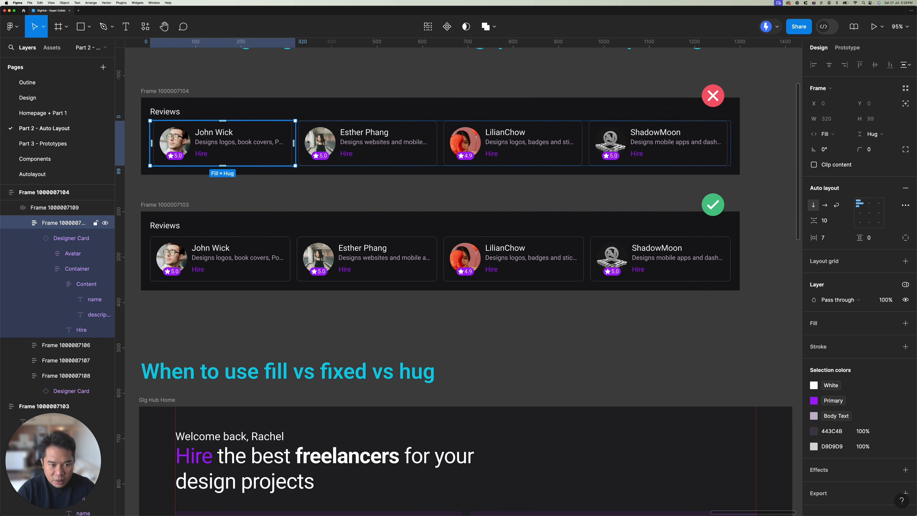
shift+click(376, 143)
shift+click(512, 144)
shift+click(628, 145)
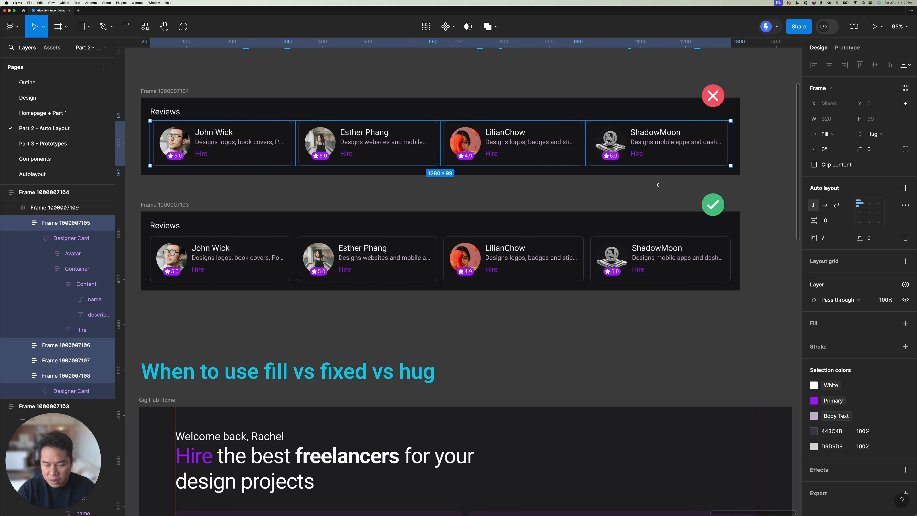
click(831, 240)
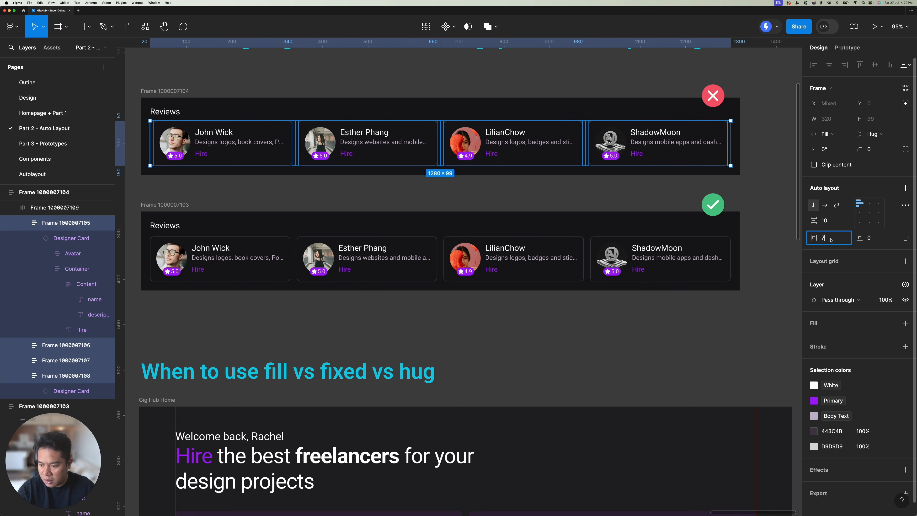
text(11)
key(Return)
key(Up)
key(Up)
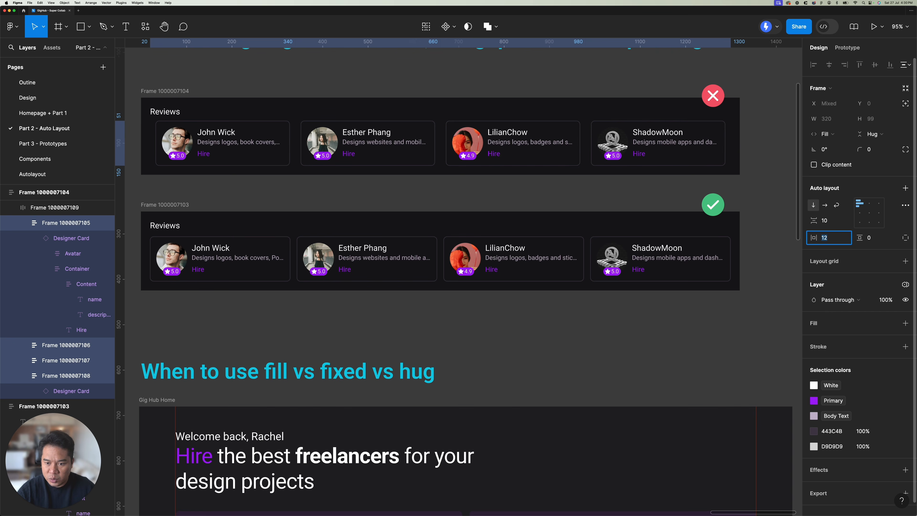
key(Down)
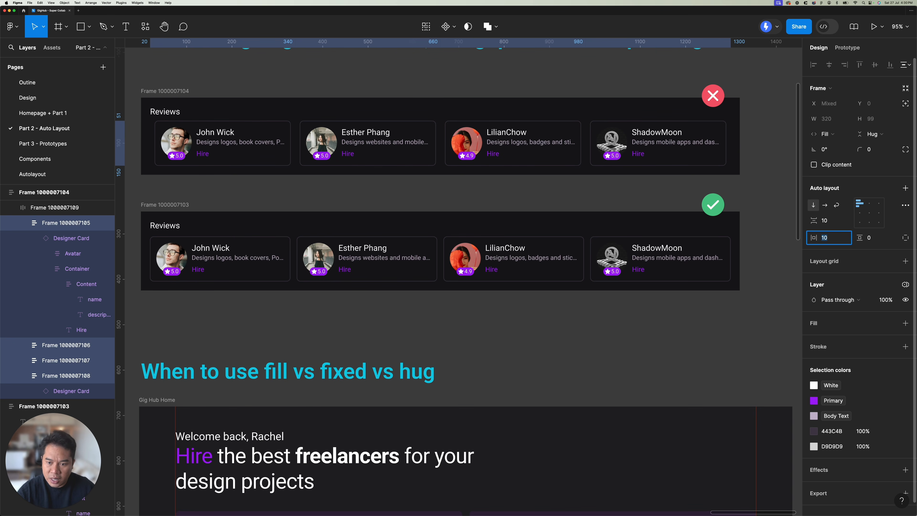
key(Up)
key(Up)
key(Up)
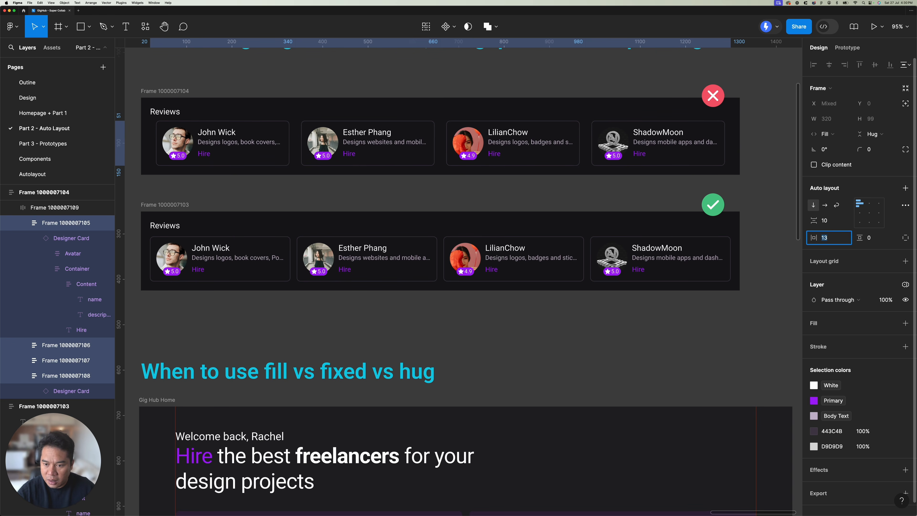
key(Up)
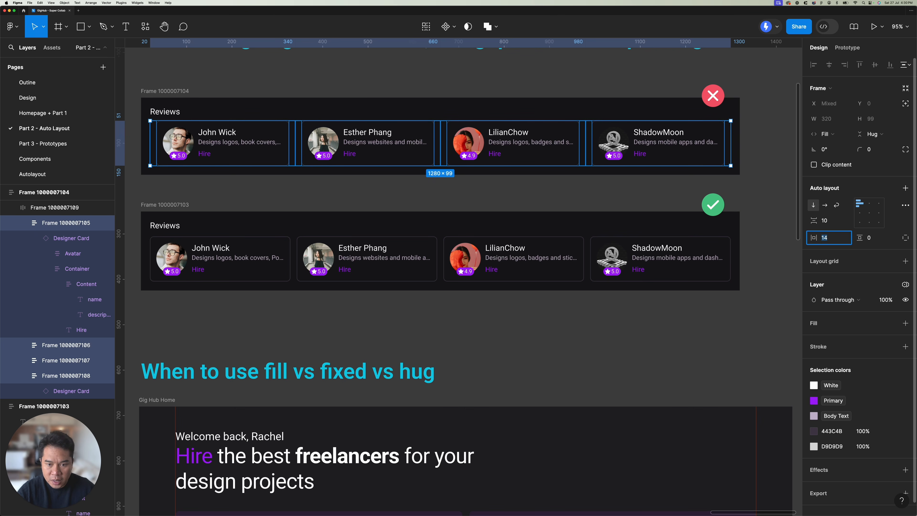
Step: Lower the horizontal padding of the four upper card wrappers to 11 and raise it to 16
key(Down)
key(Down)
key(Down)
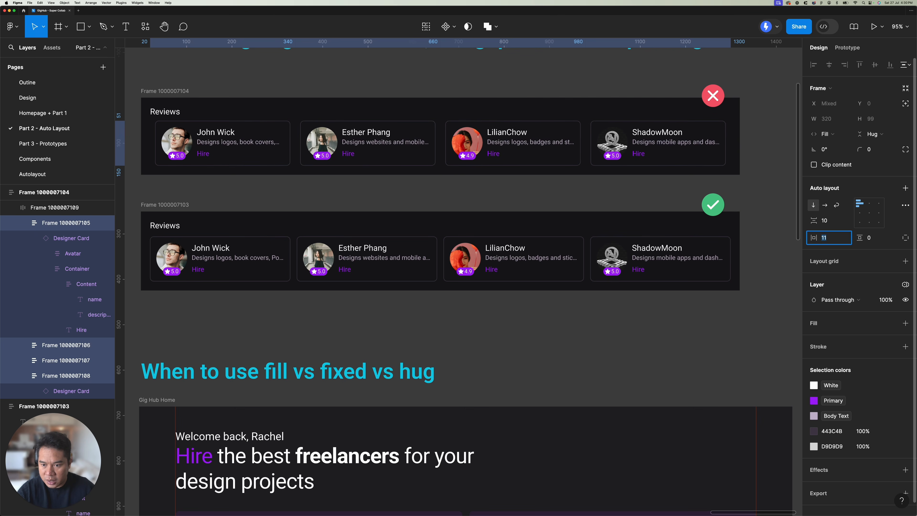
key(Up)
key(Up)
key(Up)
key(Up)
key(Up)
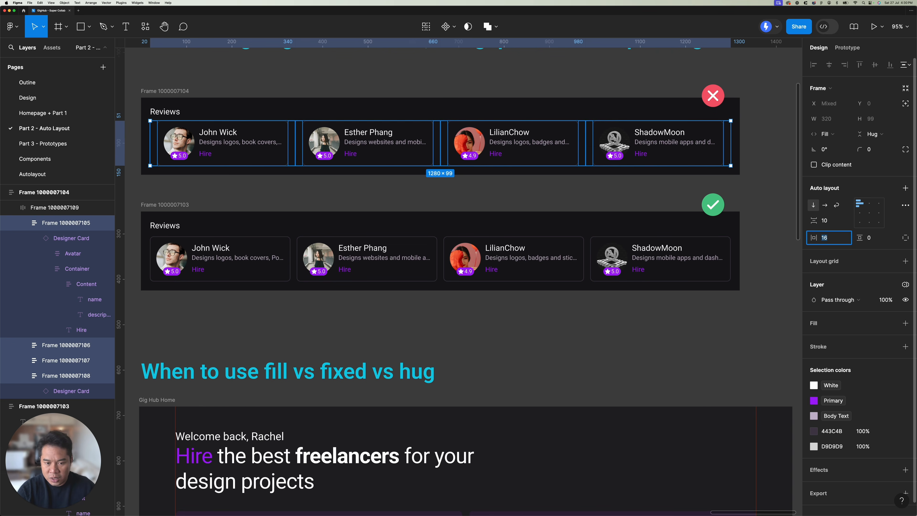
Step: Reset the horizontal padding of all four card wrappers in the upper reviews row to 7
click(499, 90)
click(617, 135)
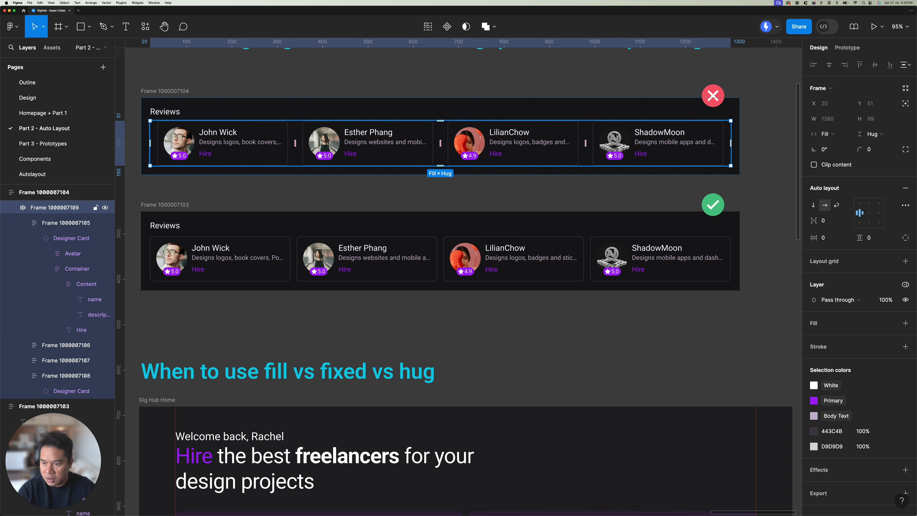
click(282, 101)
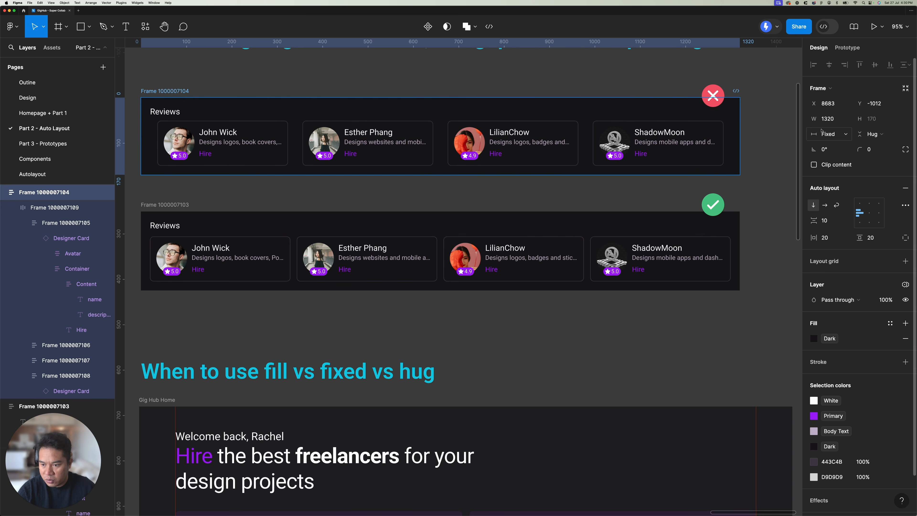
click(447, 142)
key(Return)
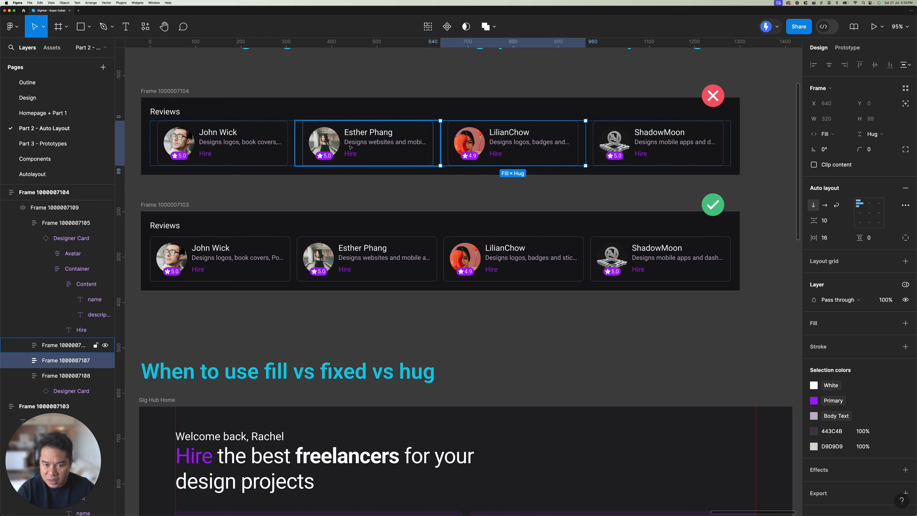
click(826, 237)
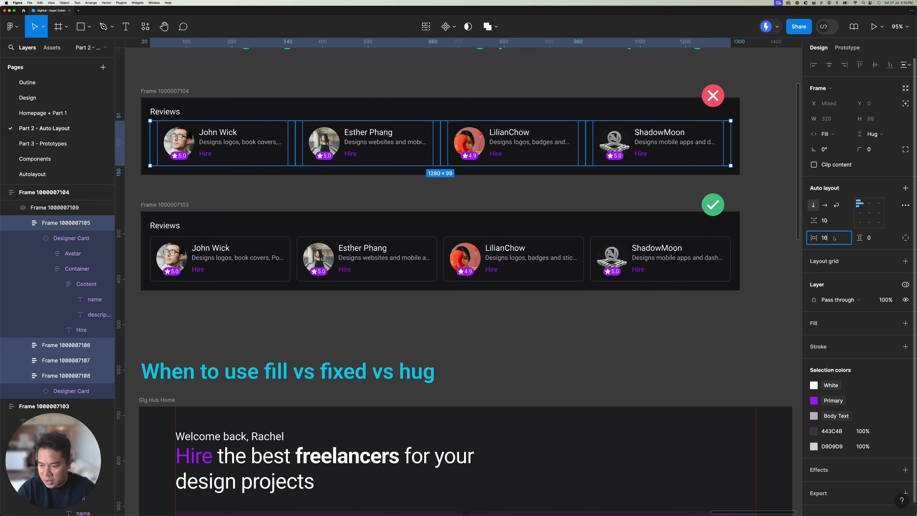
text(7)
key(Return)
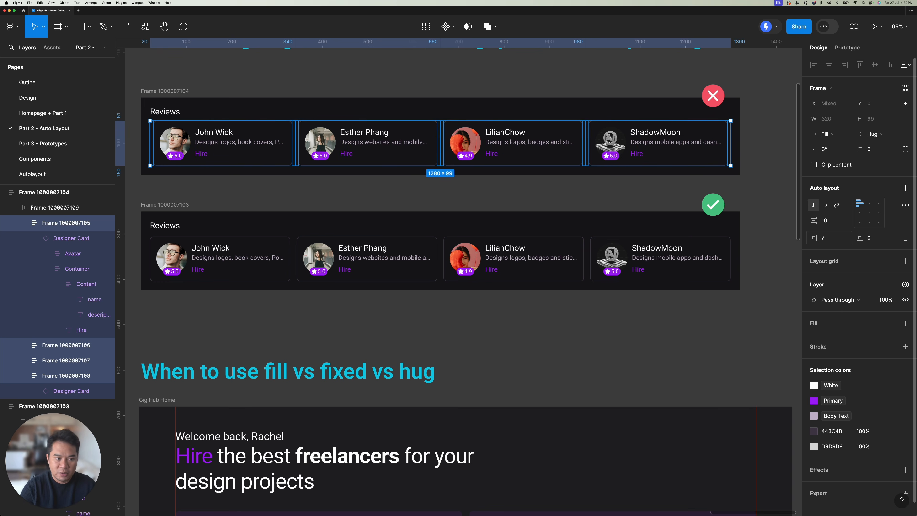
Step: Compare the left edge of the upper Reviews title with the first card and its row up close
click(563, 200)
drag(412, 184, 502, 190)
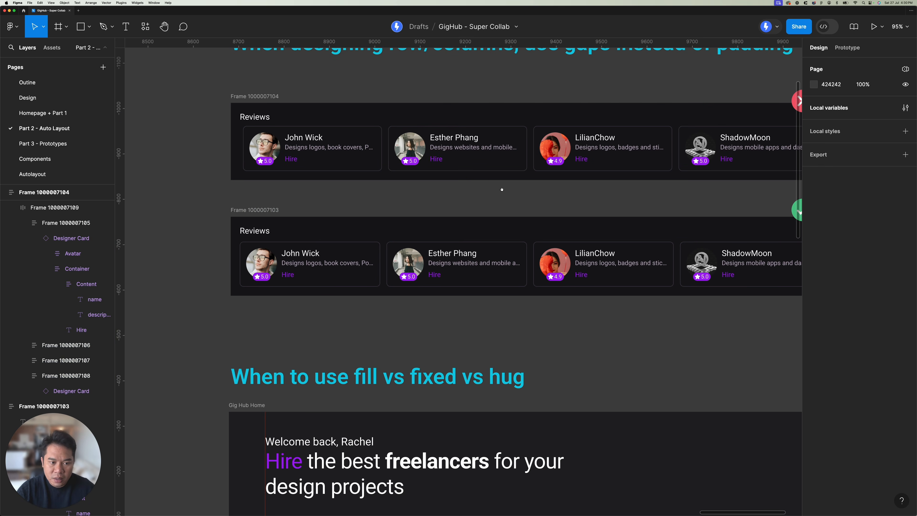
scroll(398, 185, up, 5)
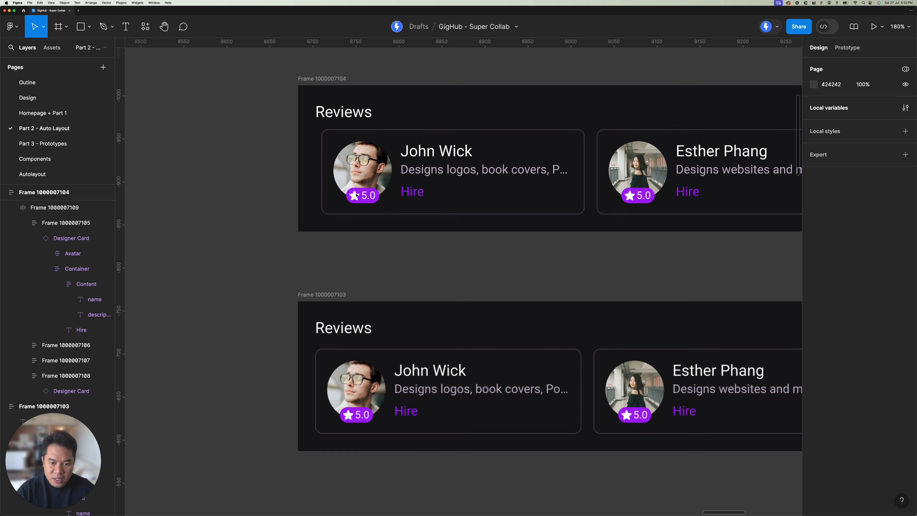
scroll(398, 185, up, 5)
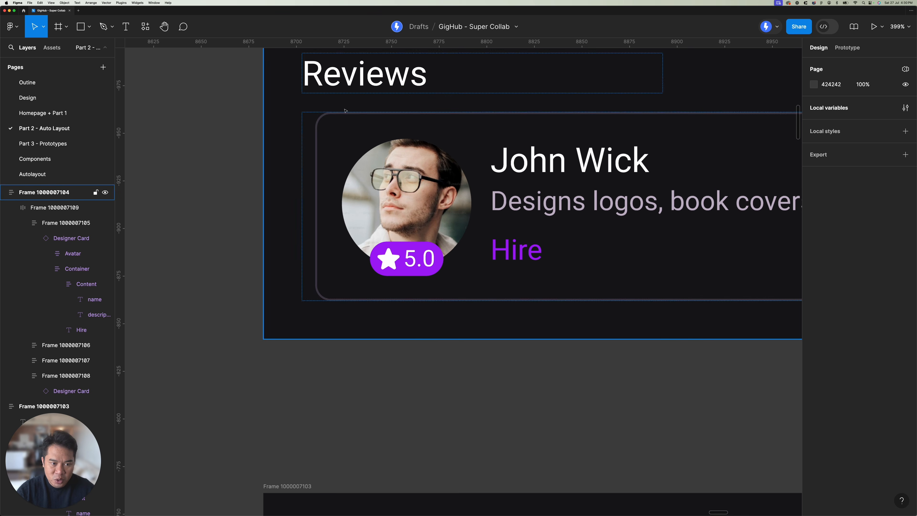
click(352, 170)
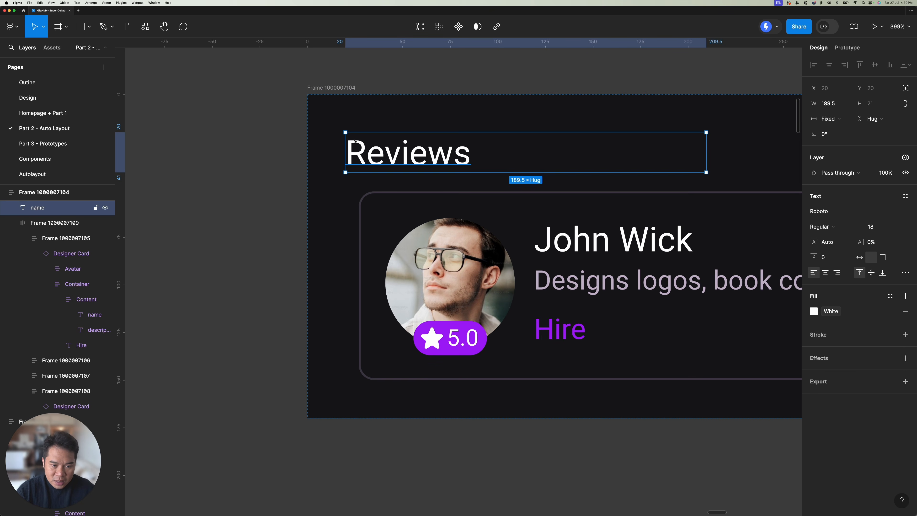
scroll(357, 253, down, 3)
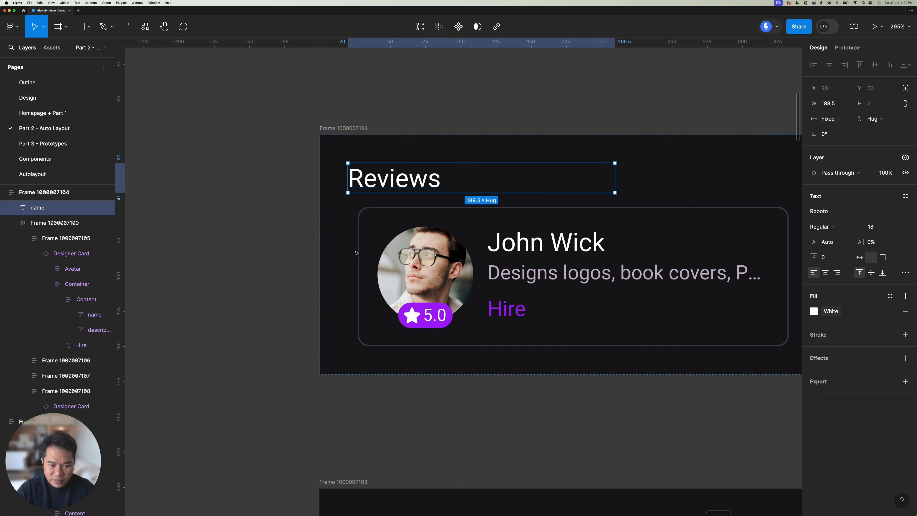
click(357, 253)
scroll(348, 276, right, 3)
scroll(327, 244, down, 5)
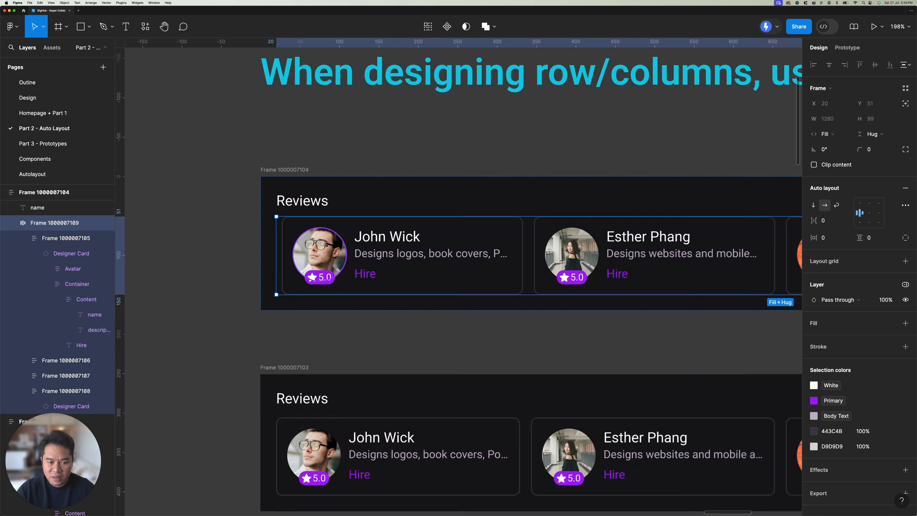
Step: Try wrapping the upper Reviews title in its own frame, undo it, and select the whole upper reviews frame
click(305, 208)
right_click(306, 208)
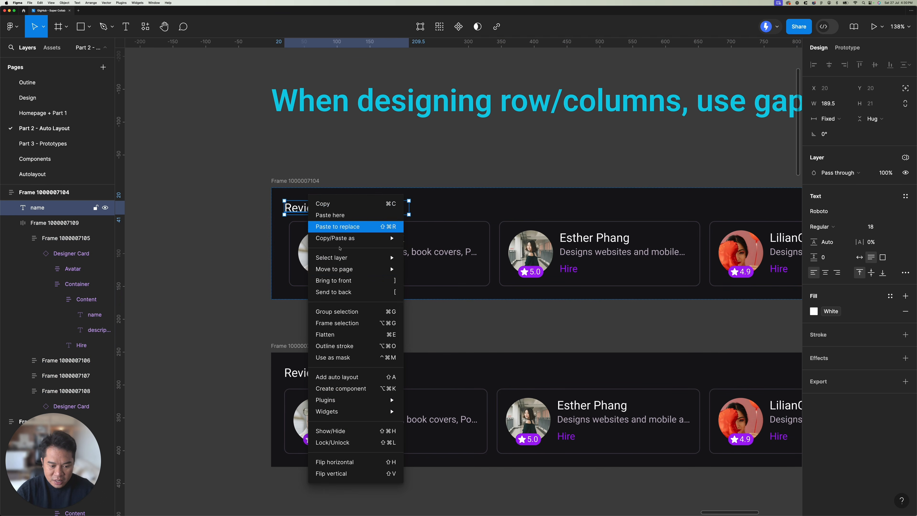
click(325, 324)
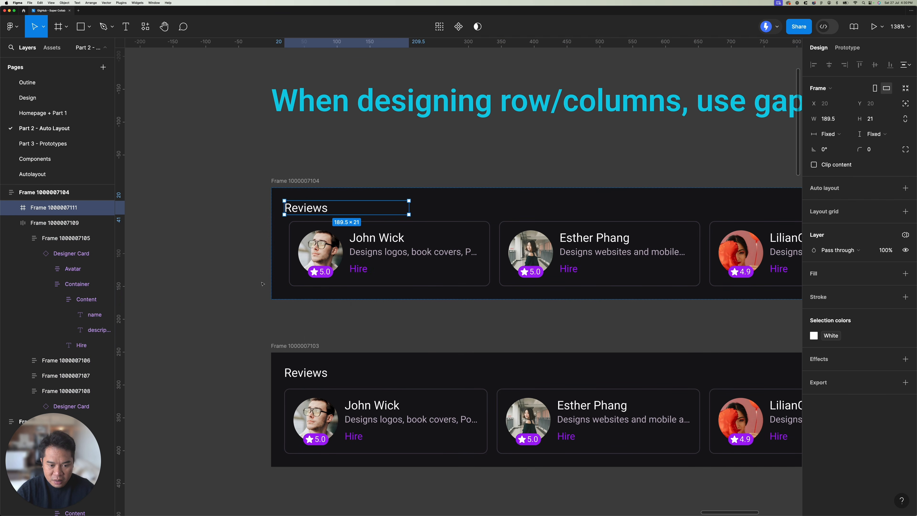
key(super+z)
click(325, 193)
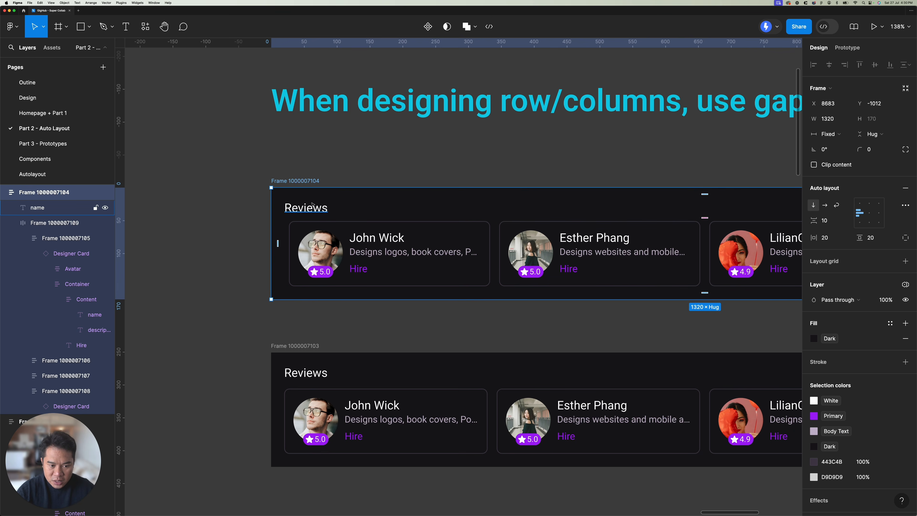
Step: Wrap the upper Reviews title in its own auto layout frame
click(307, 212)
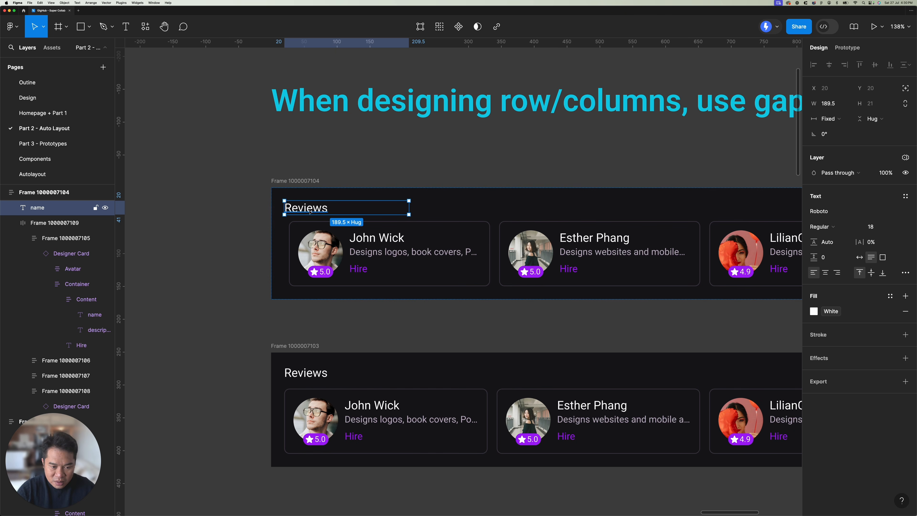
scroll(296, 211, up, 5)
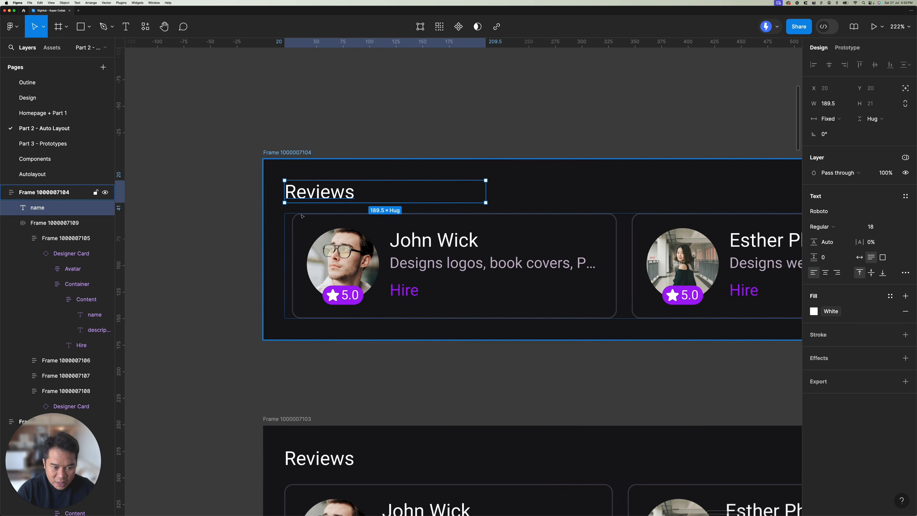
scroll(302, 210, up, 2)
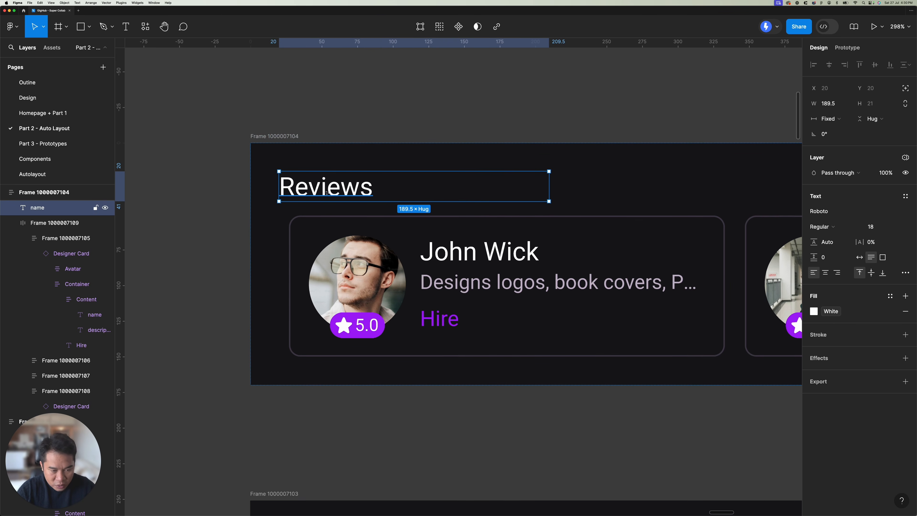
key(shift+a)
Step: Try a left padding of 7 on the upper Reviews title's frame using individual padding, and undo it
click(906, 238)
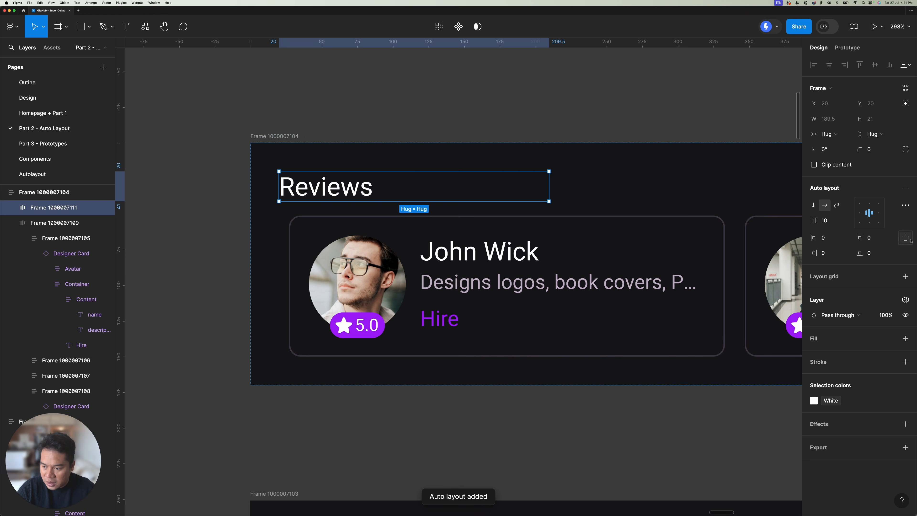
click(830, 238)
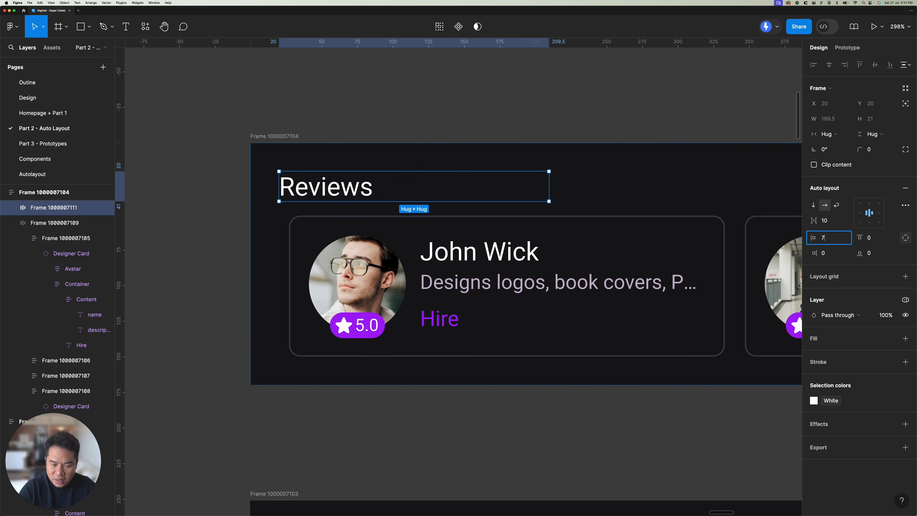
key(Return)
scroll(336, 201, down, 3)
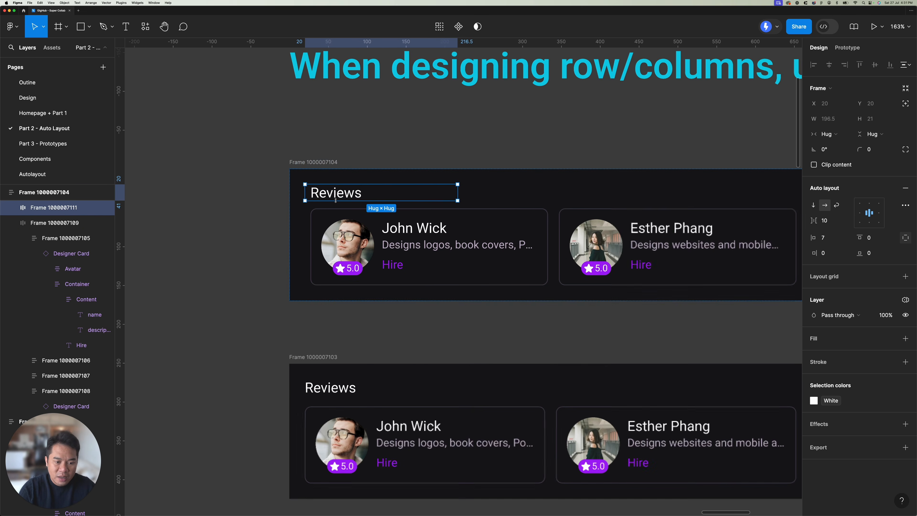
scroll(336, 200, down, 5)
scroll(573, 195, left, 10)
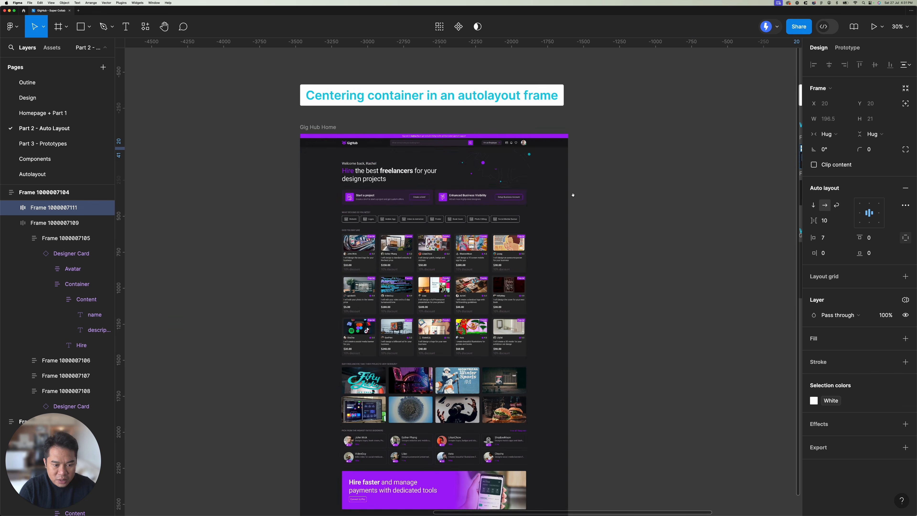
scroll(573, 195, right, 10)
scroll(344, 219, up, 5)
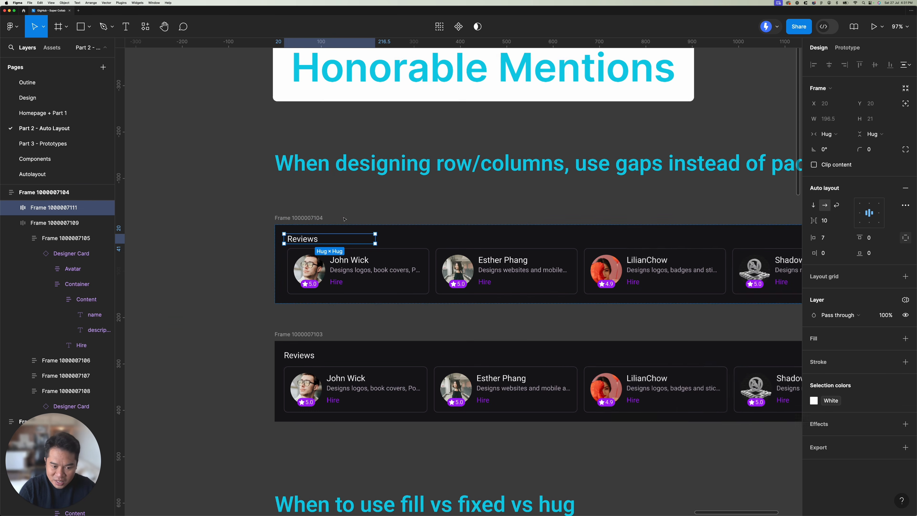
key(ctrl+z)
Step: Select the lower reviews card row and compare its gap-based spacing and alignment with the upper padded version
scroll(340, 283, down, 1)
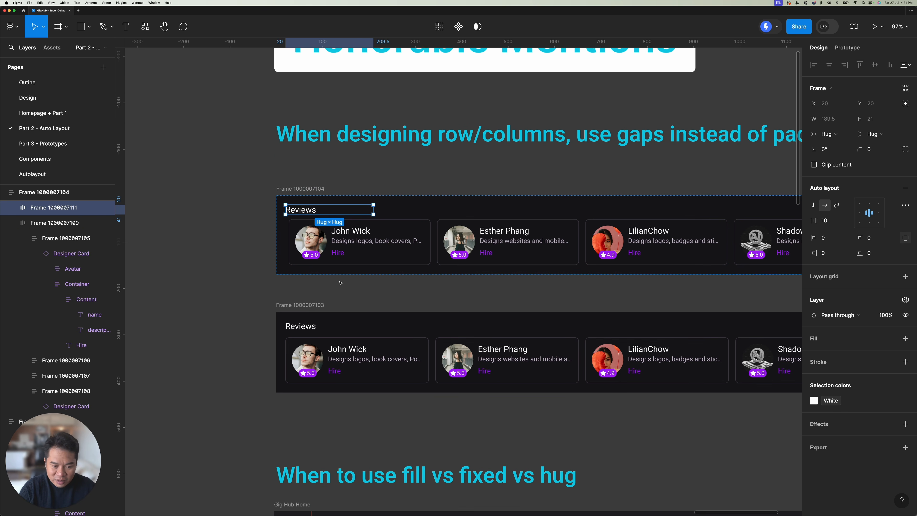
scroll(383, 308, down, 1)
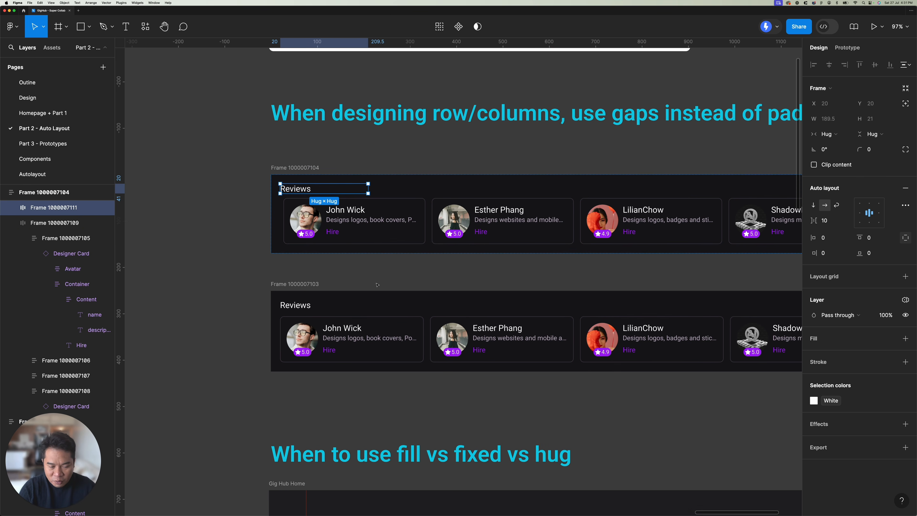
scroll(376, 287, down, 3)
scroll(377, 287, right, 2)
click(285, 221)
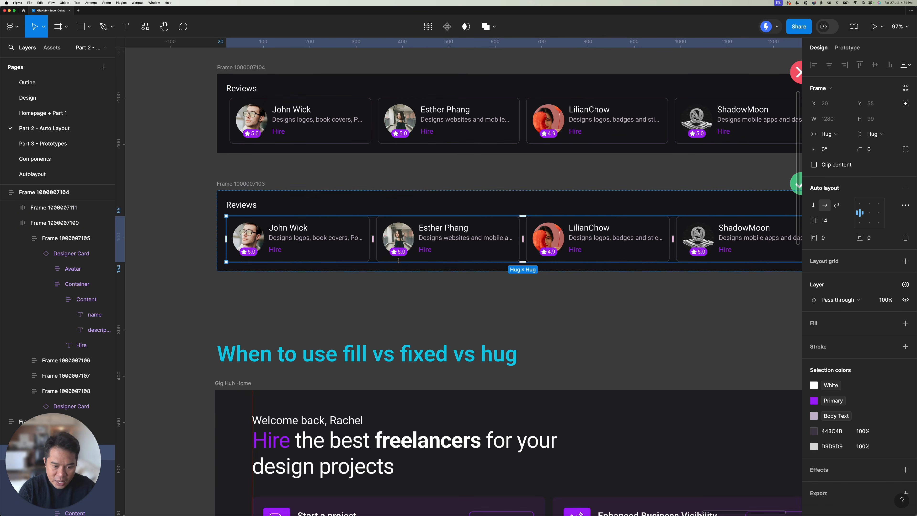
scroll(417, 242, down, 1)
scroll(416, 241, right, 2)
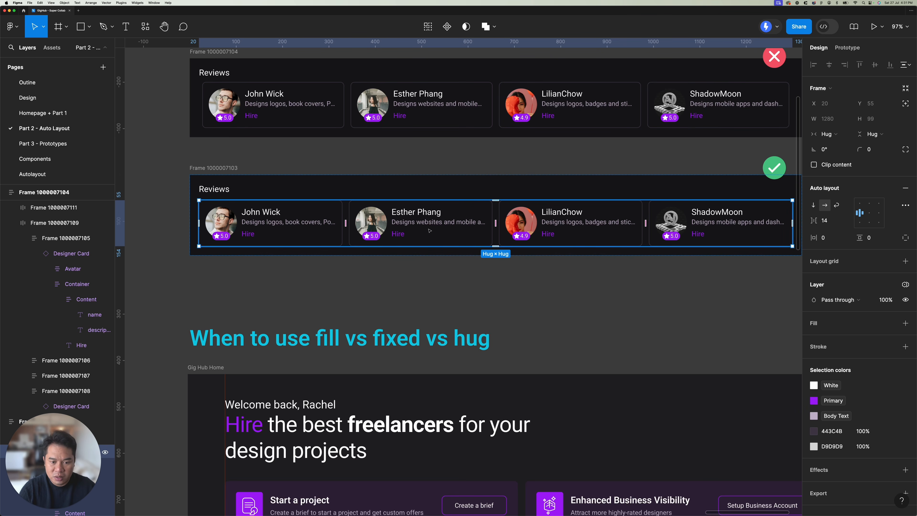
scroll(430, 230, down, 3)
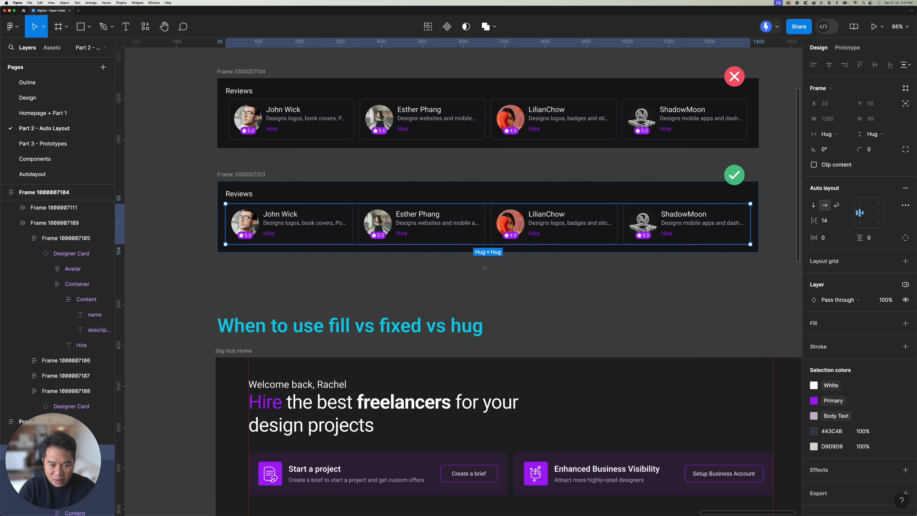
click(491, 269)
drag(493, 269, 437, 262)
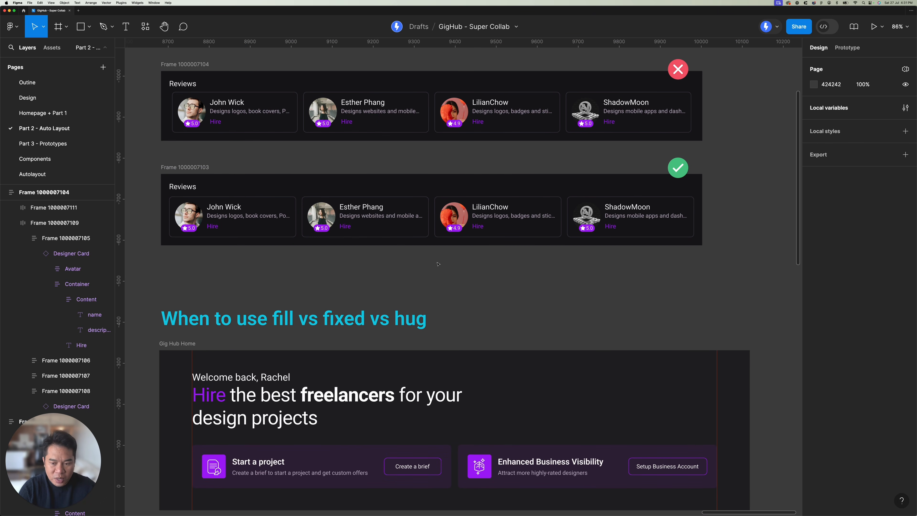
Step: Wrap the welcome line and the headline of the Gig Hub Home section together in a vertical auto layout frame
scroll(462, 290, down, 1)
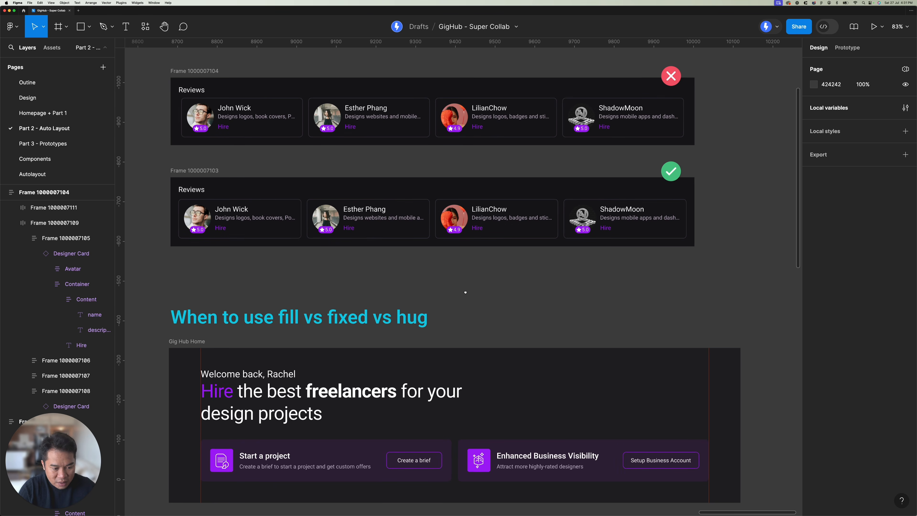
scroll(487, 231, down, 5)
scroll(483, 236, up, 5)
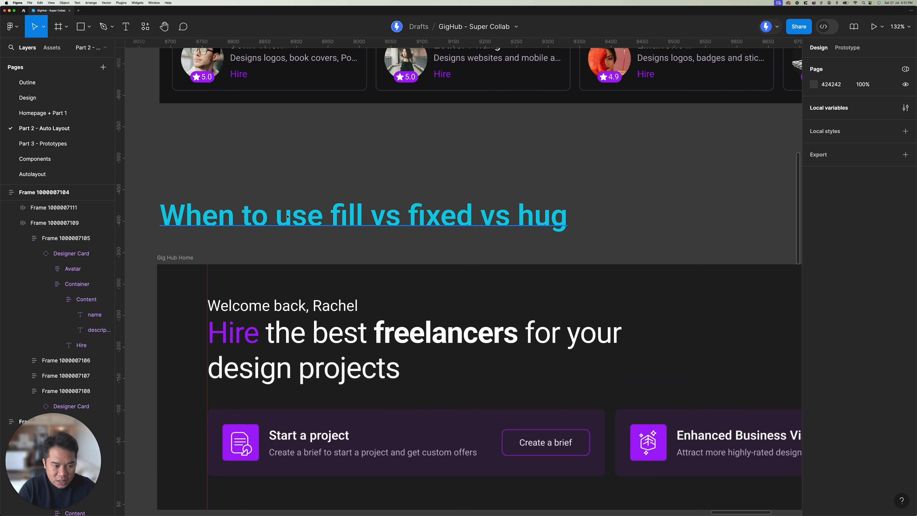
click(370, 219)
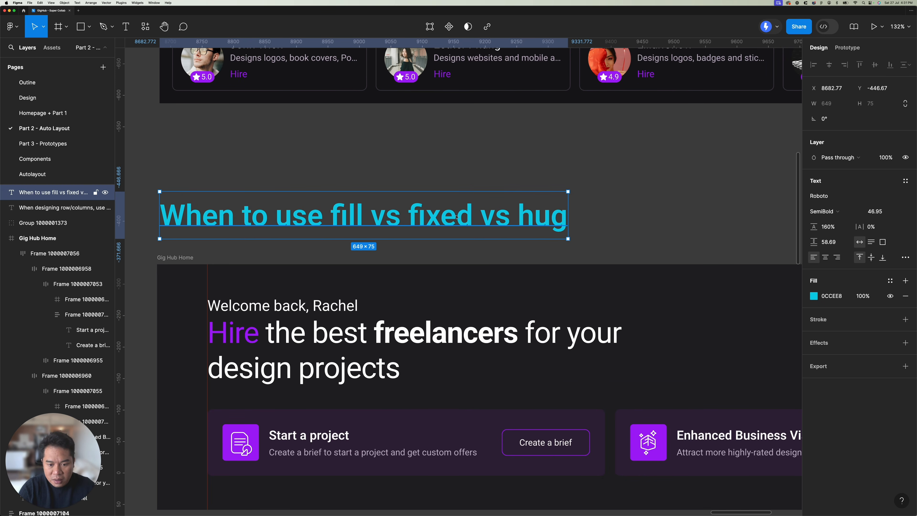
scroll(508, 218, down, 5)
scroll(410, 205, down, 5)
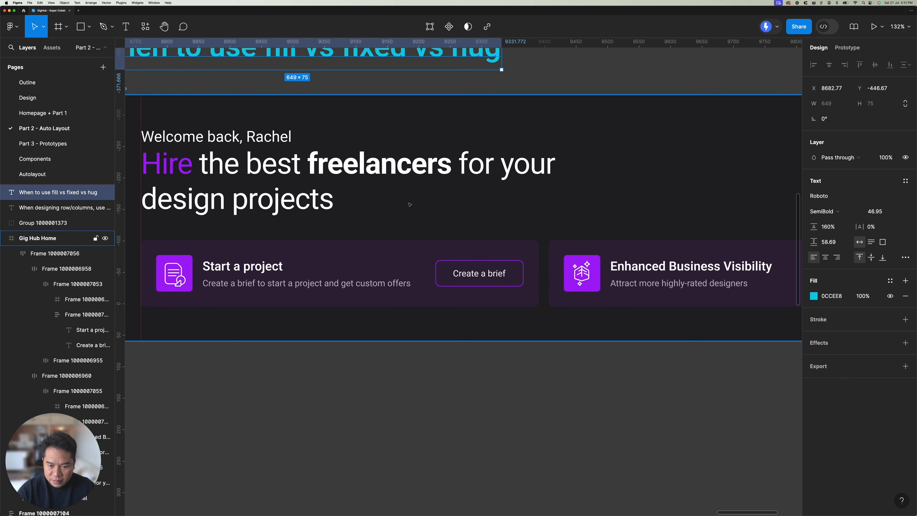
scroll(410, 205, up, 2)
click(414, 220)
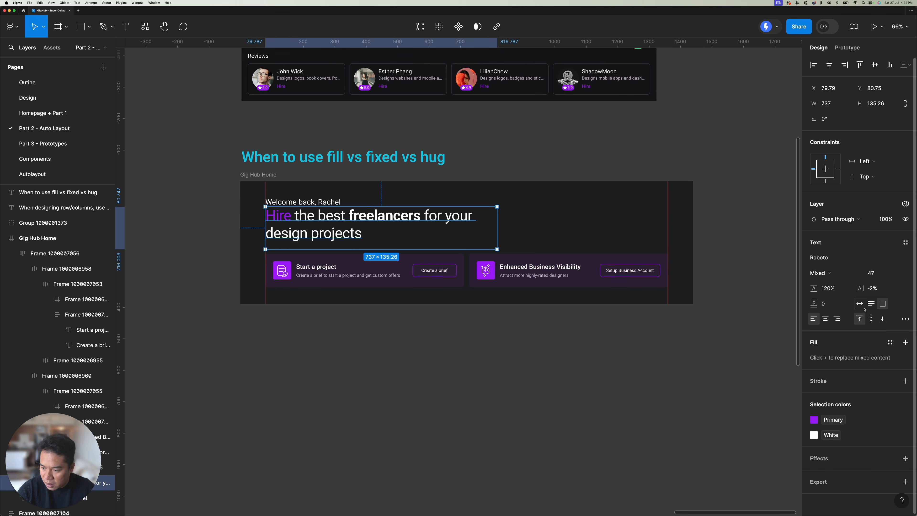
key(shift+a)
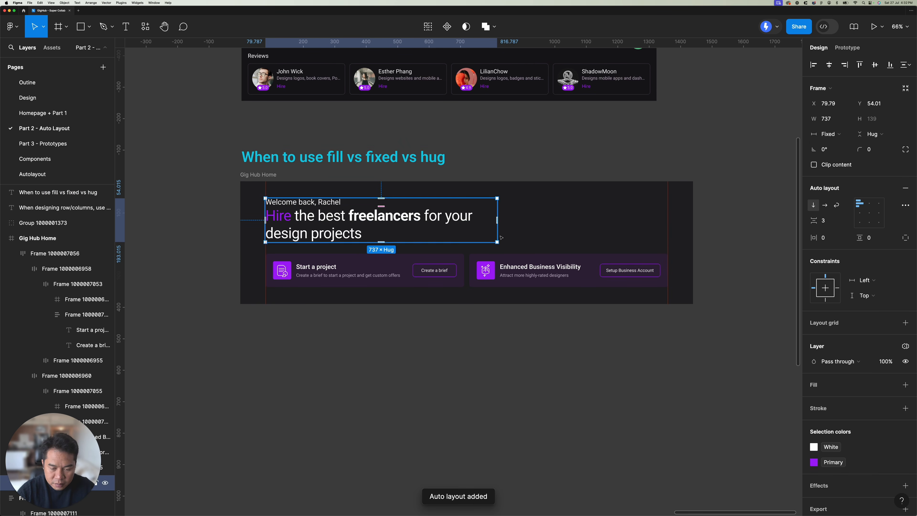
Step: Try narrowing the Gig Hub Home frame under the fill vs fixed vs hug heading, and undo the resize
key(Escape)
click(436, 260)
double_click(432, 260)
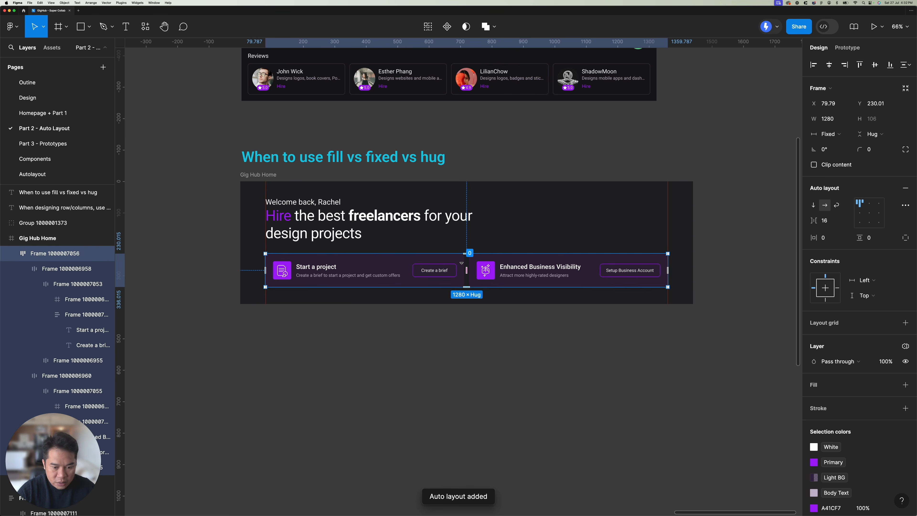
key(Tab)
click(459, 342)
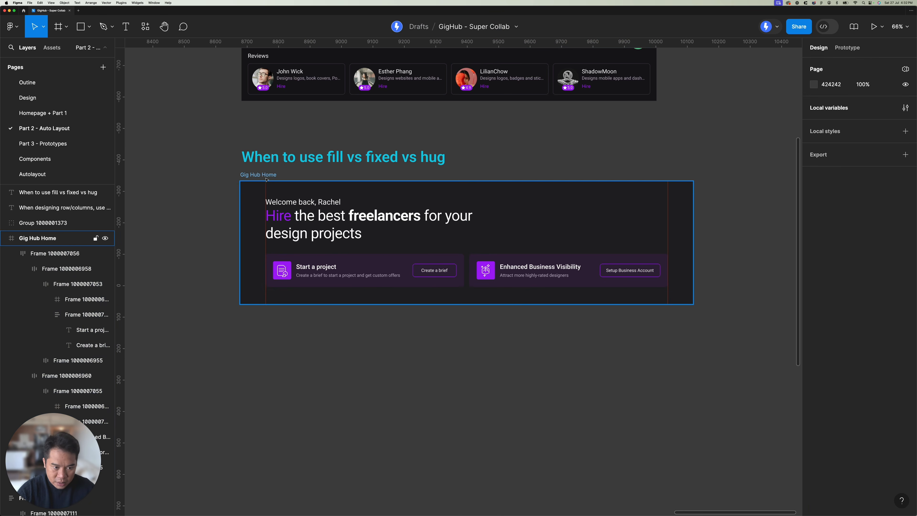
click(258, 175)
drag(693, 218, 502, 218)
key(super+z)
Step: Combine the headline frame and the row of two project cards into one vertical auto layout frame
click(386, 261)
shift+click(389, 217)
key(shift+a)
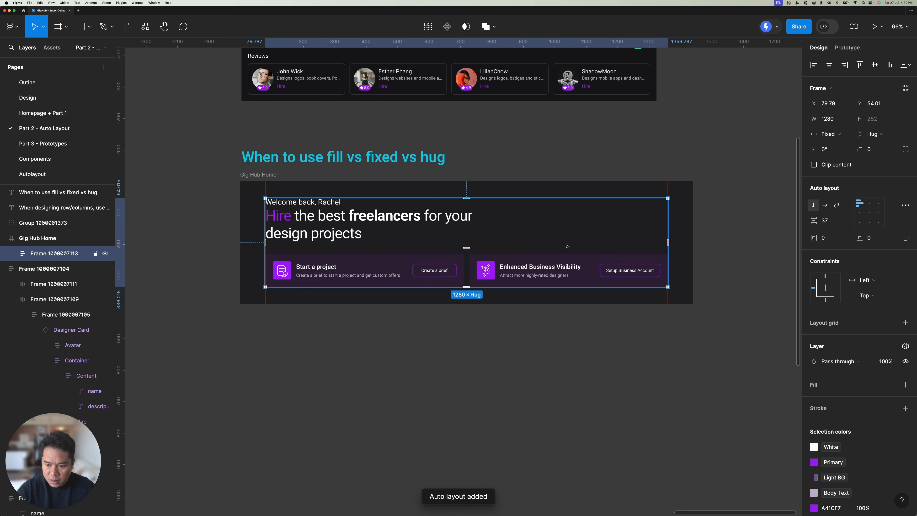
Step: Try setting the width of the new headline-and-cards frame to Hug contents, and undo it
click(834, 135)
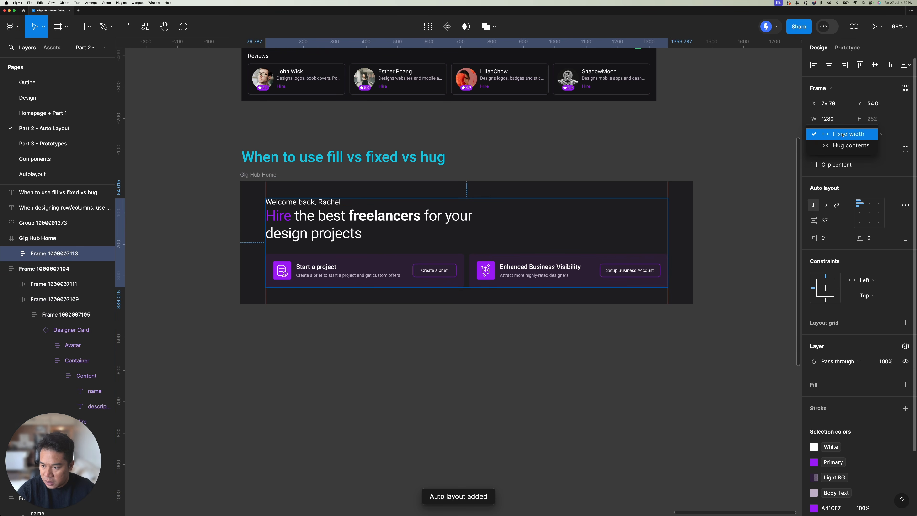
click(861, 146)
key(super+z)
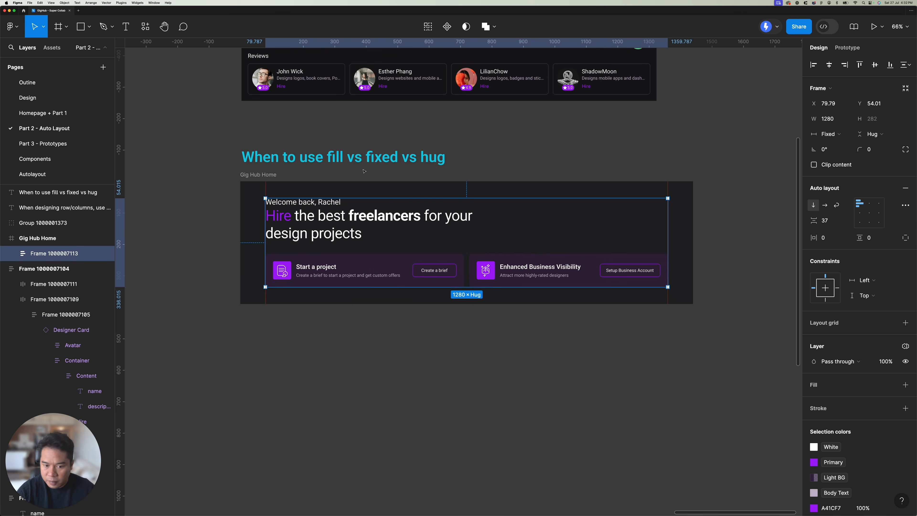
Step: Add auto layout to the parent Gig Hub Home frame, test narrowing it to 922, and undo the resize
key(shift+Return)
key(shift+a)
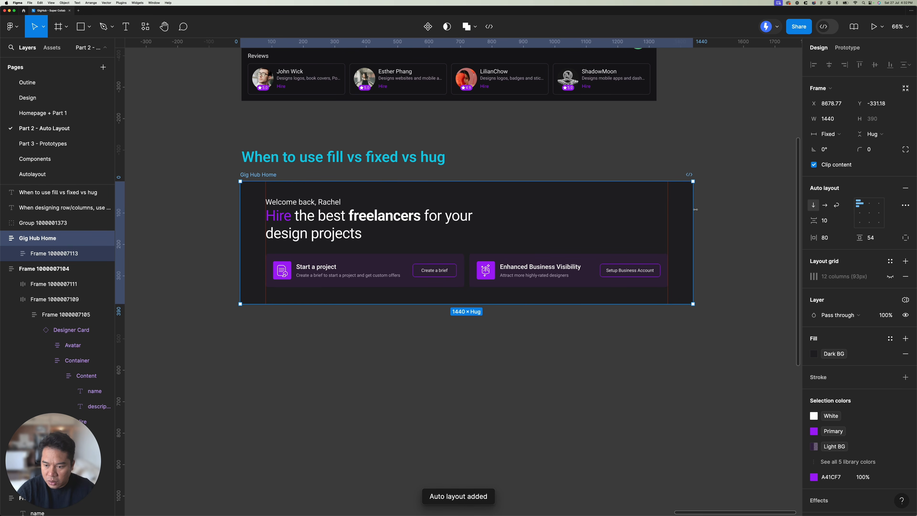
drag(693, 210, 530, 216)
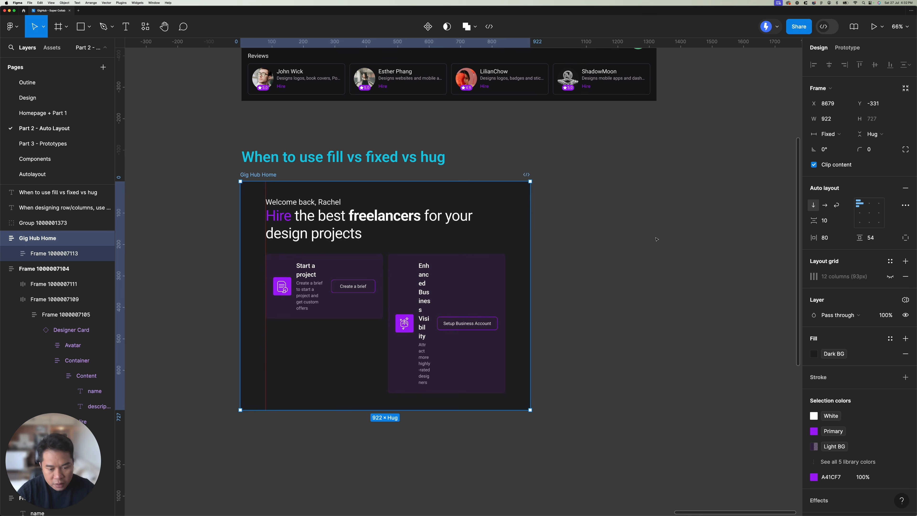
key(super+z)
Step: Check the headline frame's width sizing, try narrowing Gig Hub Home to 995 and further, and undo the resizing
scroll(447, 222, up, 5)
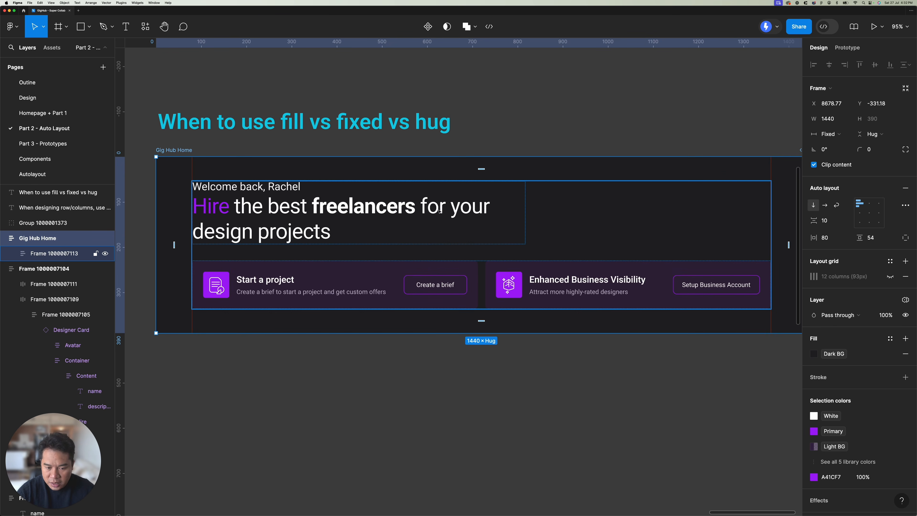
double_click(440, 213)
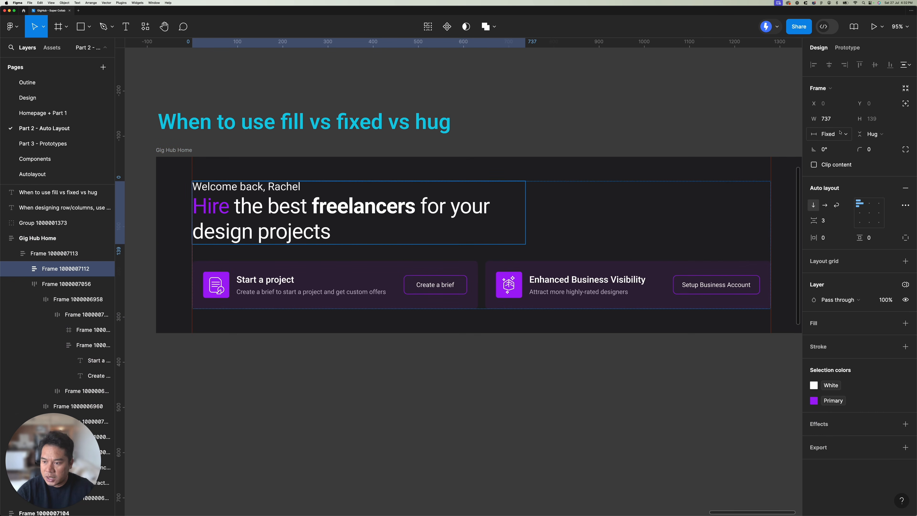
scroll(448, 217, down, 3)
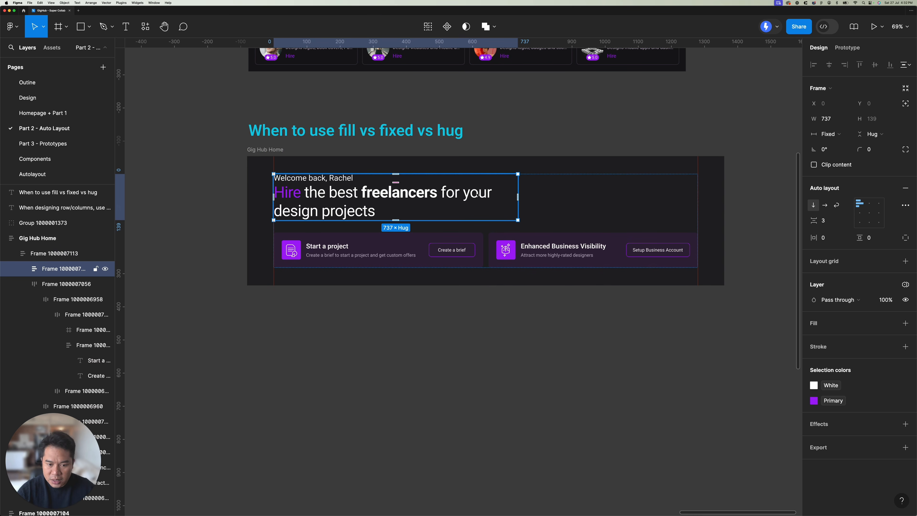
click(407, 158)
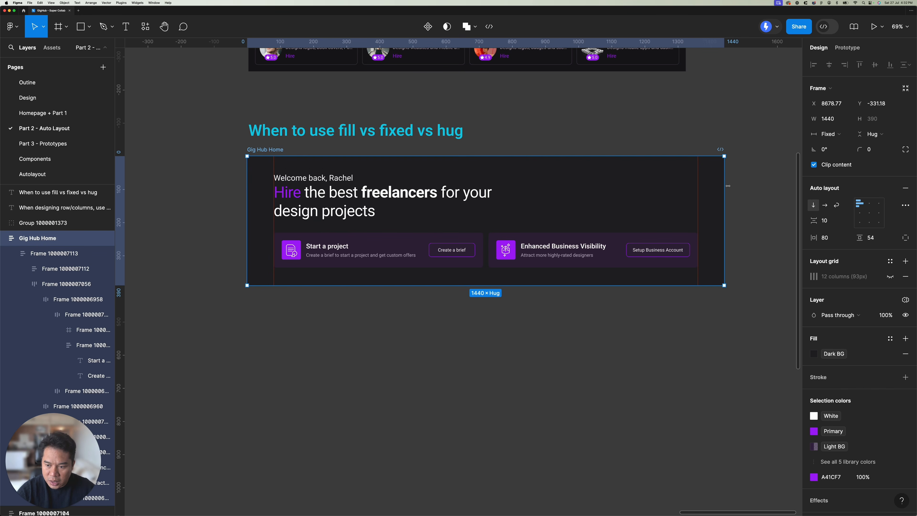
drag(647, 194, 619, 232)
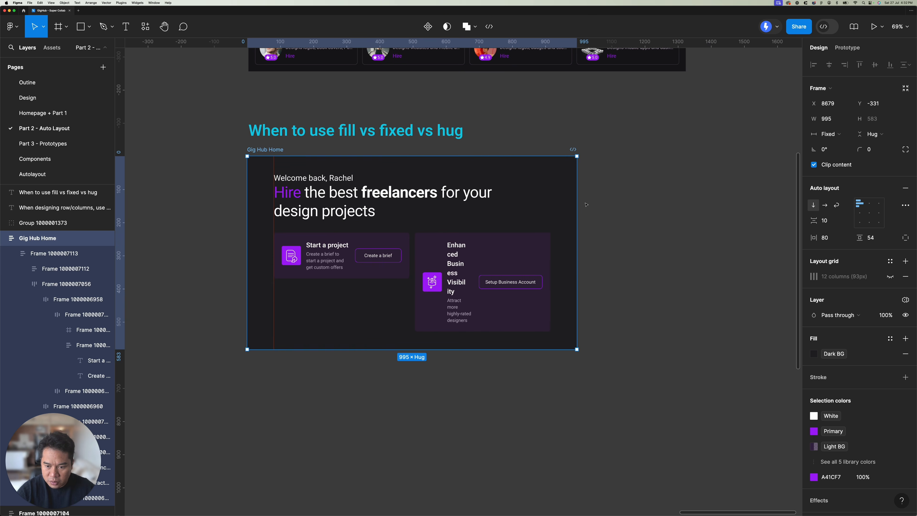
drag(578, 200, 448, 201)
key(super+z)
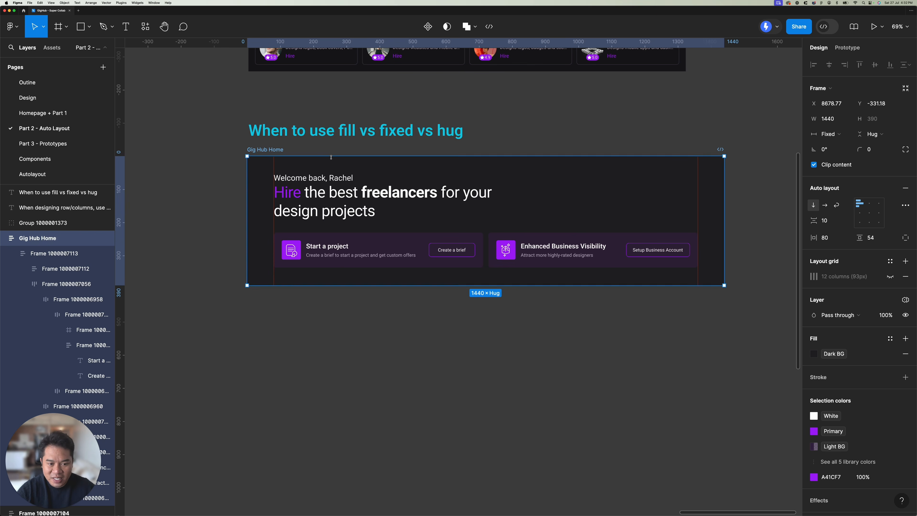
Step: Set the headline frame's horizontal sizing to Fill container
click(344, 186)
click(345, 185)
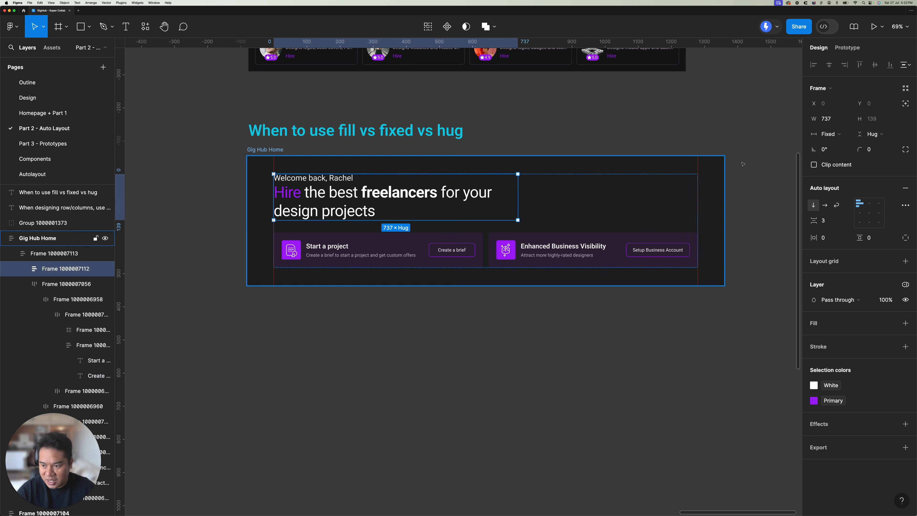
click(833, 137)
click(834, 157)
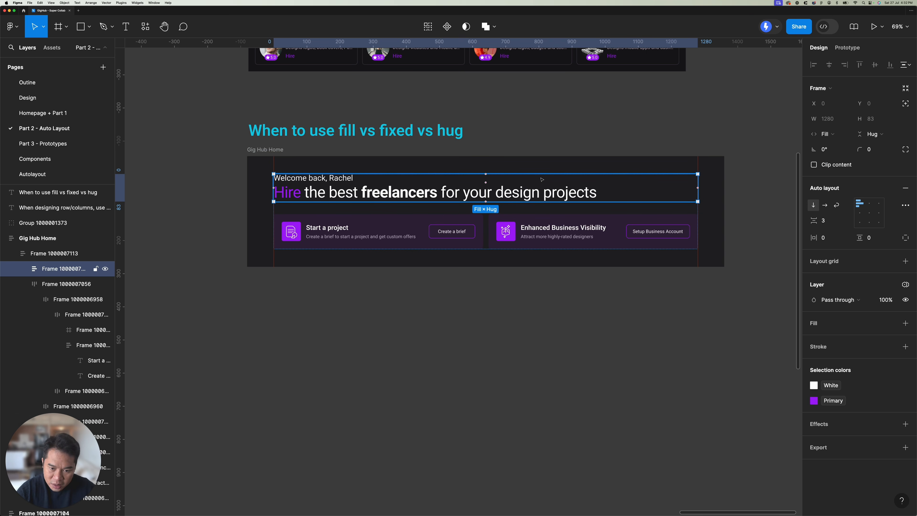
Step: Undo the headline frame's last sizing change and reselect the headline frame
key(super+z)
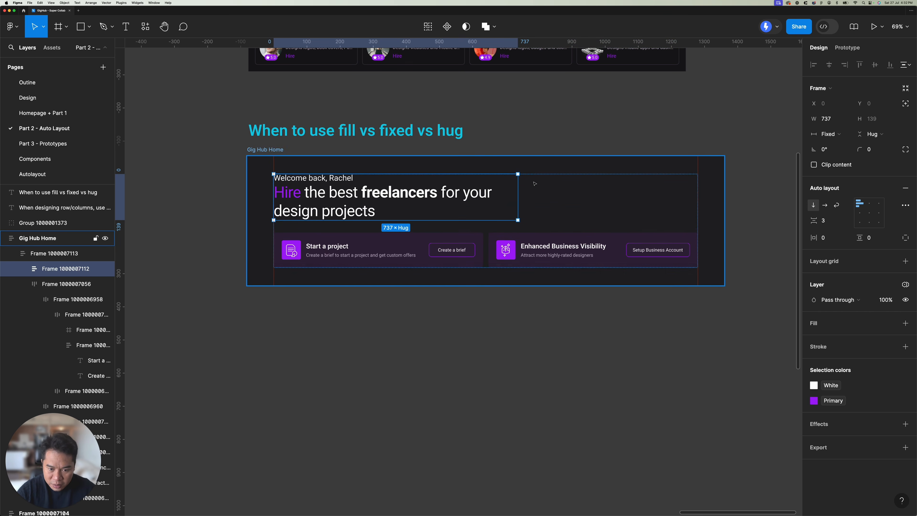
click(553, 199)
click(406, 196)
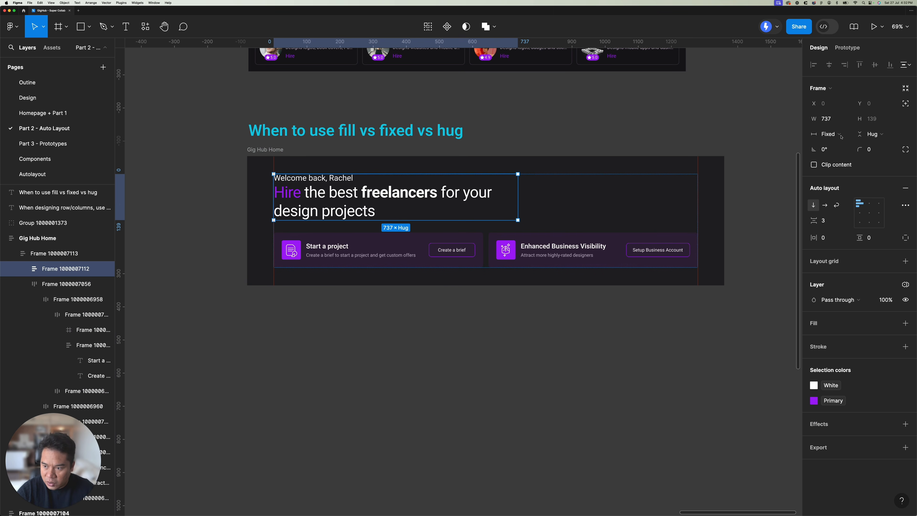
Step: Set the headline frame's horizontal sizing to Fill container and give it a maximum width of 737
click(828, 134)
click(841, 157)
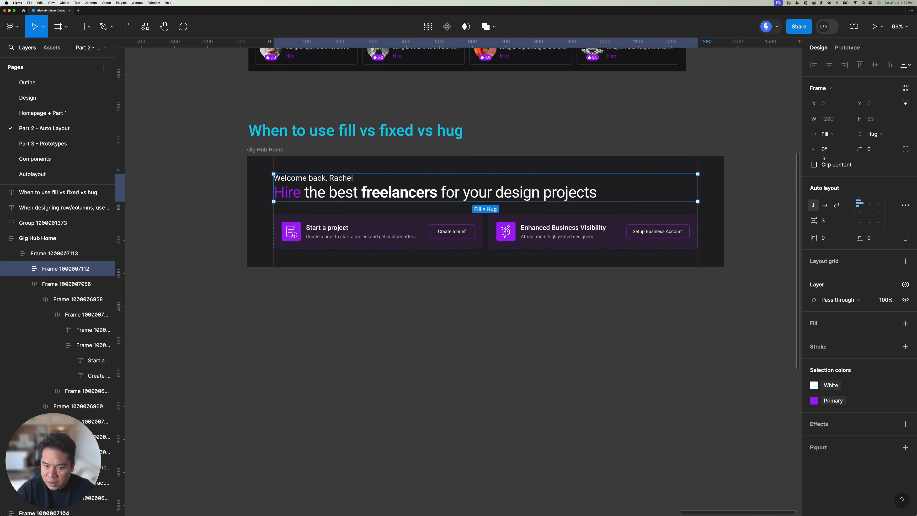
click(846, 119)
click(835, 147)
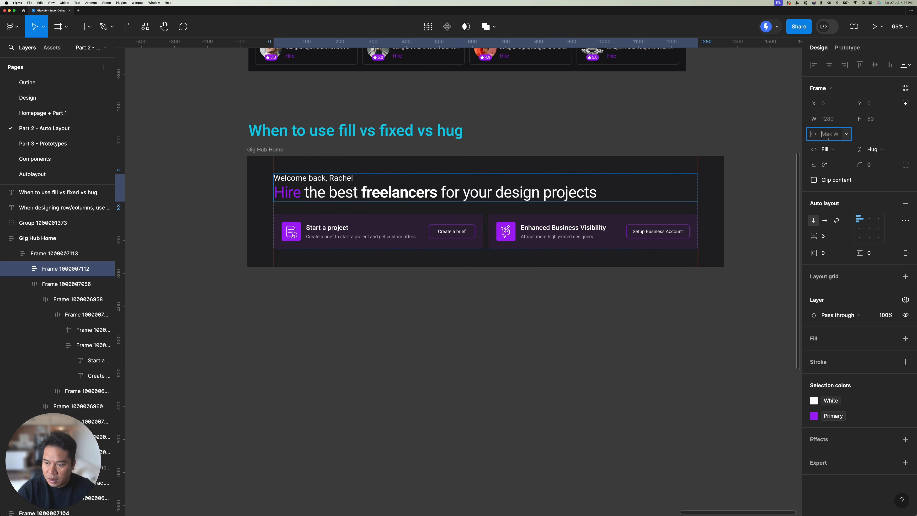
text(737)
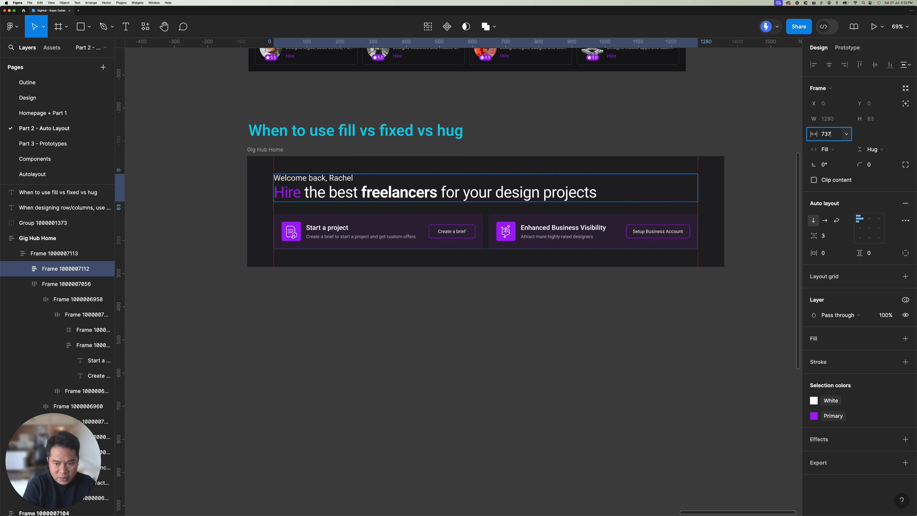
key(Return)
Step: Try narrowing the Gig Hub Home frame to test the headline's maximum width, and undo the resize
scroll(560, 187, down, 10)
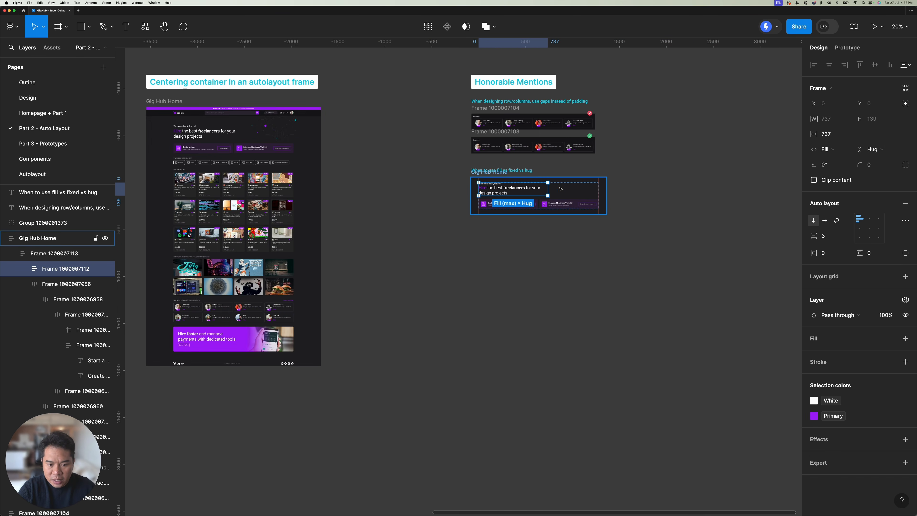
drag(518, 169, 362, 184)
scroll(362, 190, up, 10)
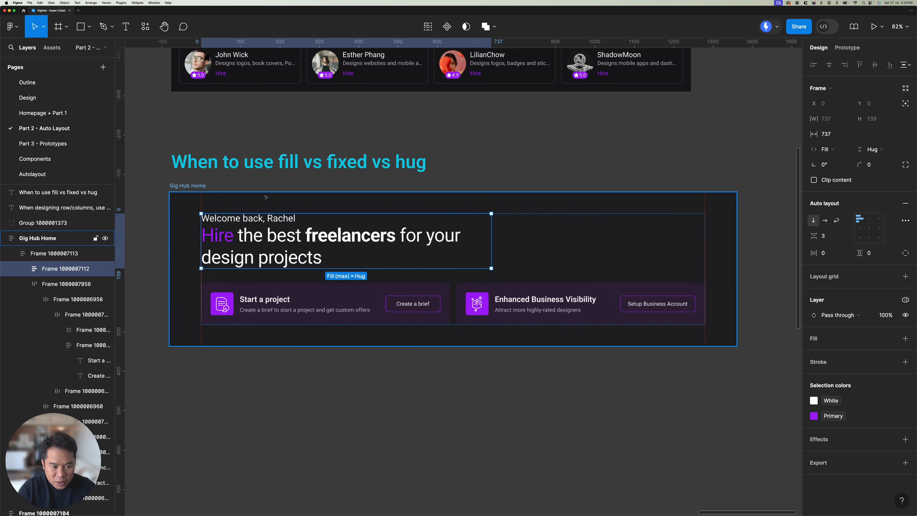
click(190, 185)
drag(457, 163, 452, 141)
scroll(452, 141, down, 3)
scroll(452, 141, left, 1)
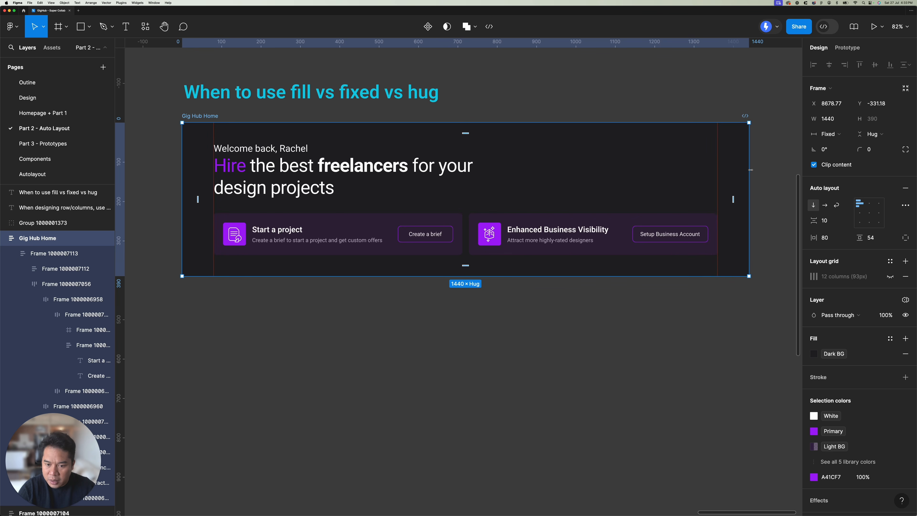
drag(750, 170, 432, 162)
key(super+z)
Step: Examine the sizing settings of the row of cards and of the headline frame in Gig Hub Home
scroll(507, 198, down, 5)
double_click(429, 215)
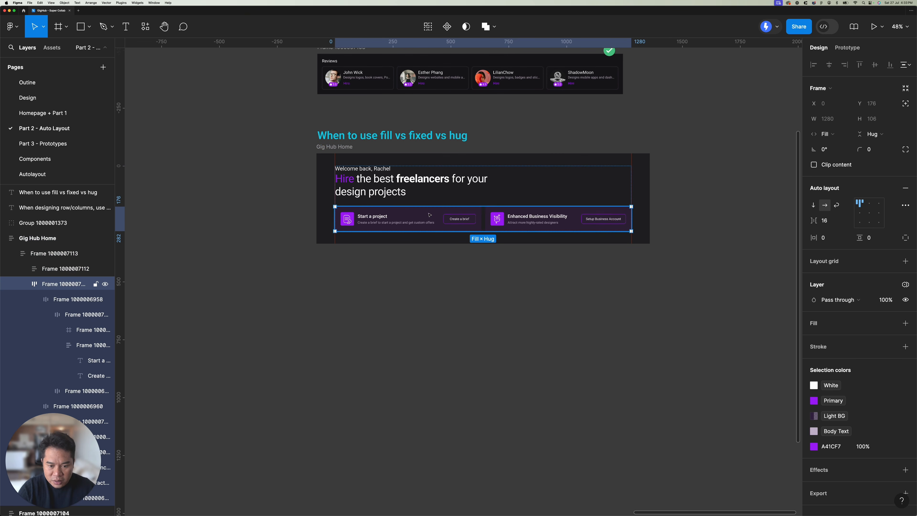
click(435, 186)
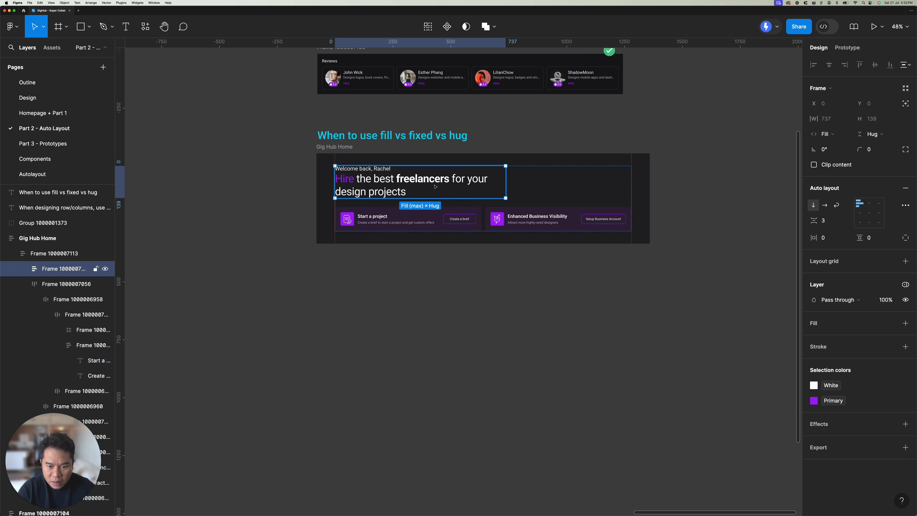
scroll(418, 190, up, 1)
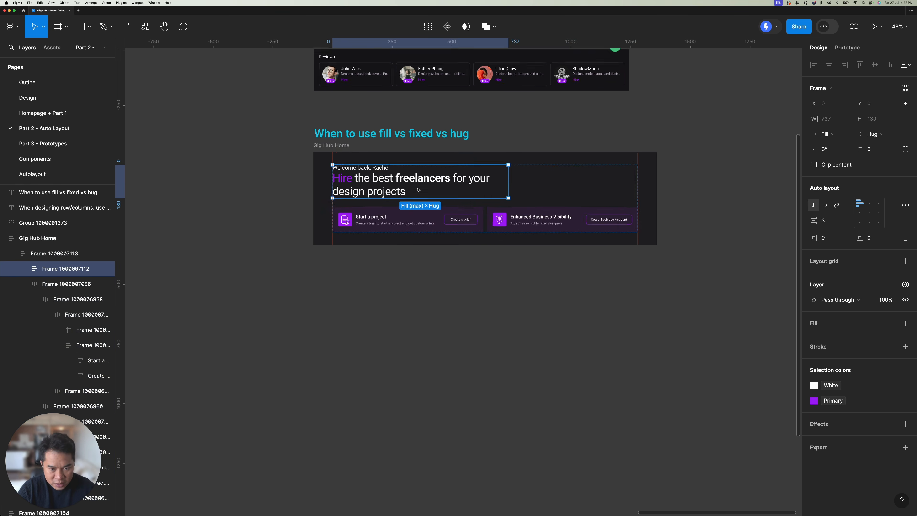
scroll(418, 190, up, 5)
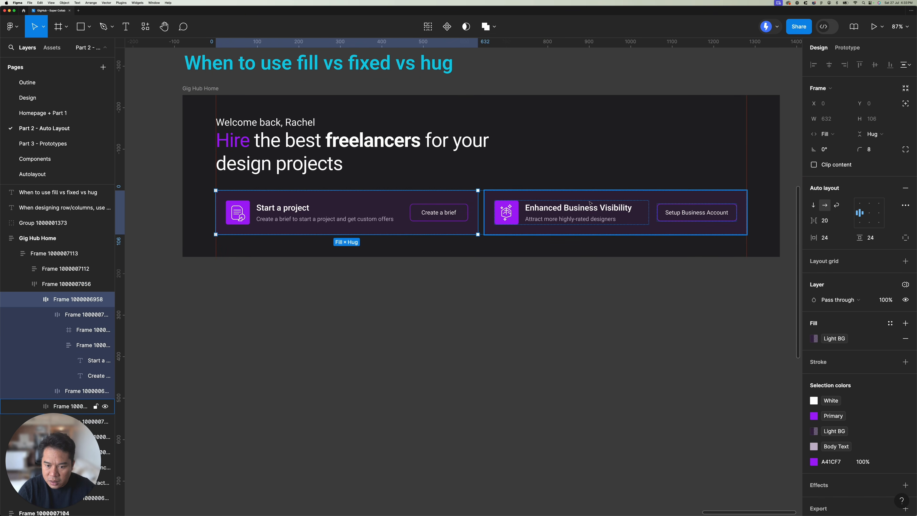
Step: Examine the width sizing of the Start a project and Enhanced Business Visibility cards, individually and together
click(444, 167)
click(452, 195)
click(607, 204)
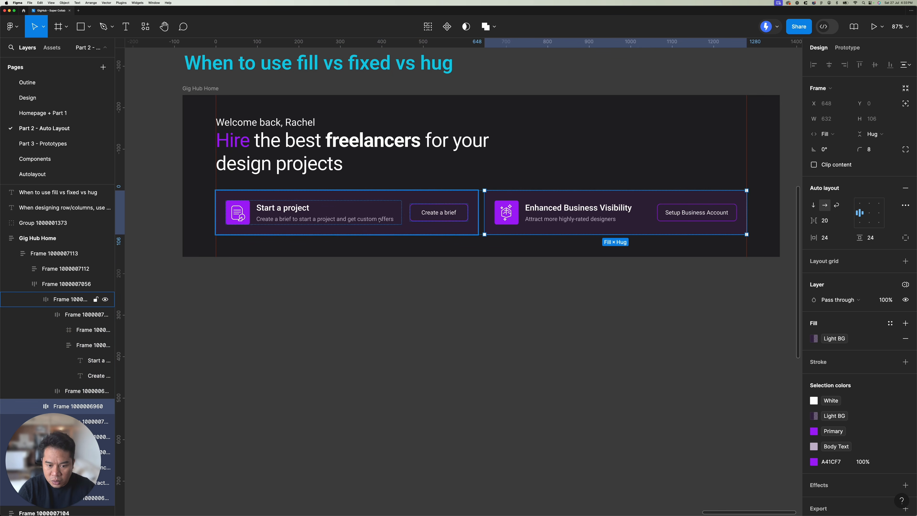
click(569, 173)
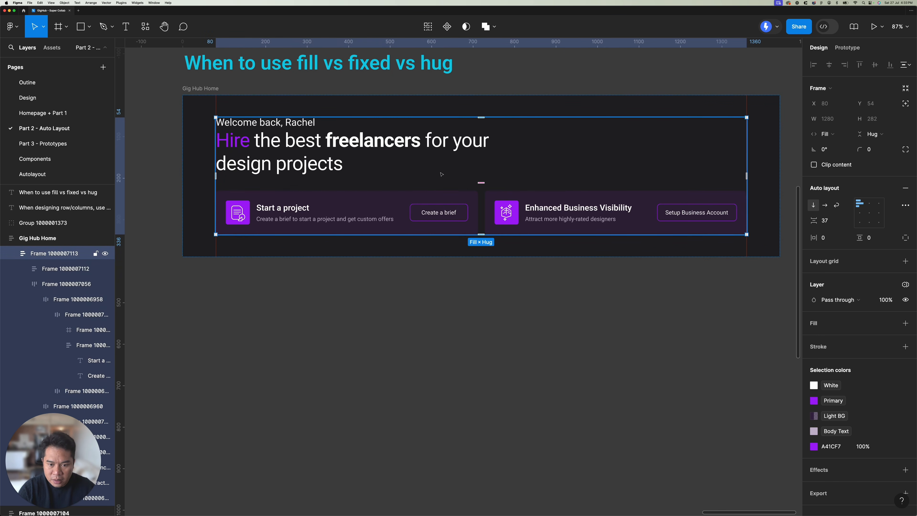
double_click(416, 207)
double_click(563, 207)
shift+click(392, 204)
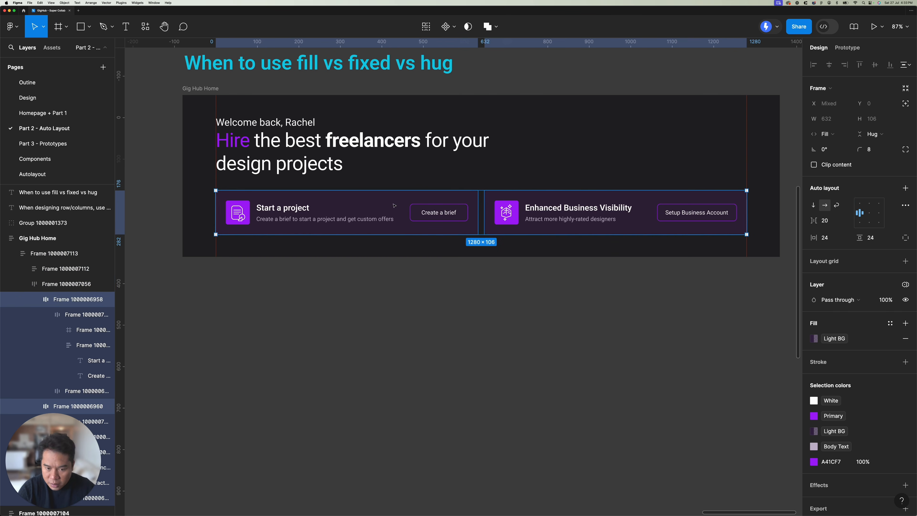
click(375, 247)
Step: Examine the sizing of the Start a project card's icon-and-text group and its Create a brief button
double_click(328, 214)
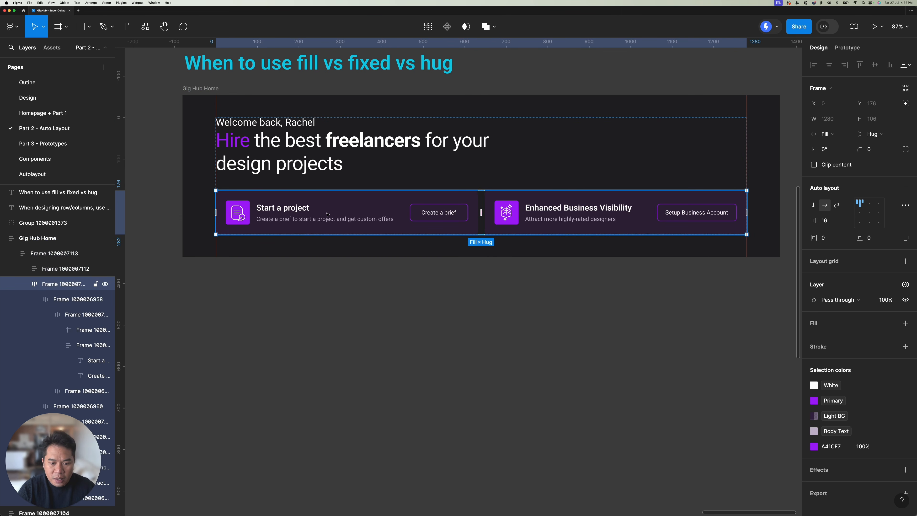
double_click(307, 213)
double_click(307, 213)
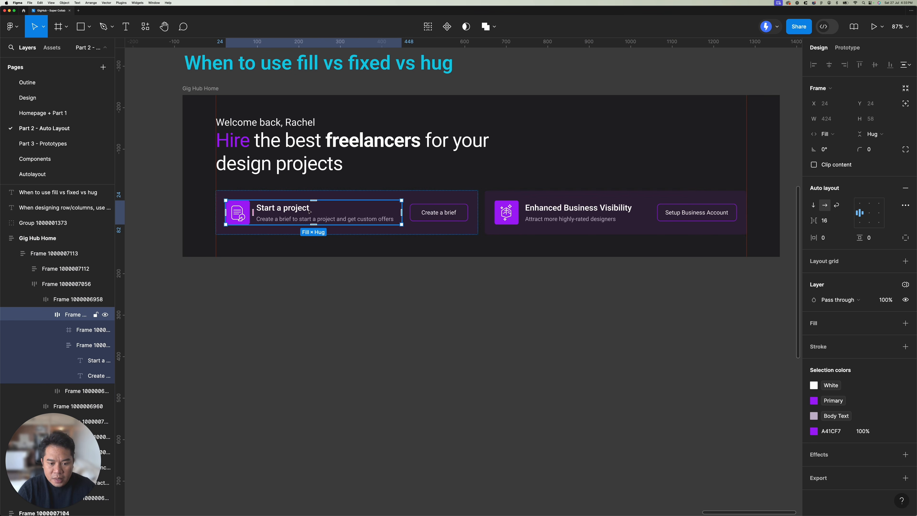
scroll(449, 228, up, 5)
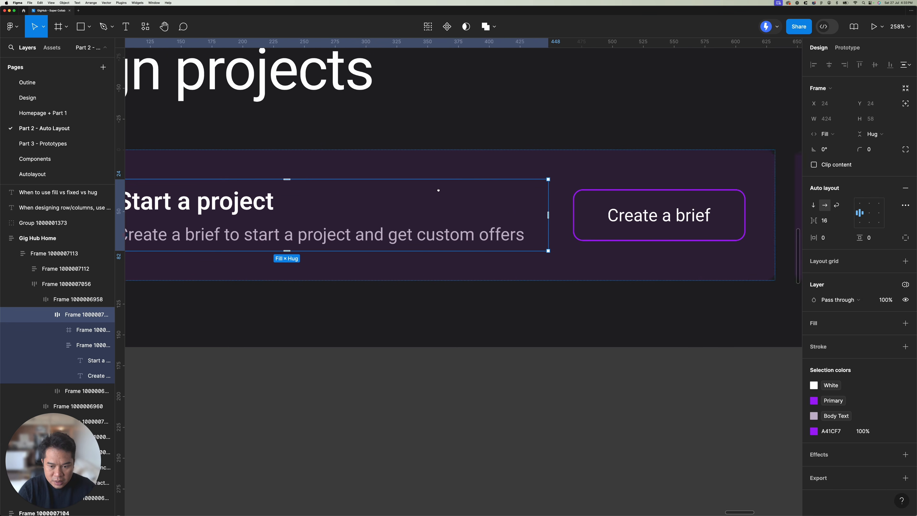
click(621, 204)
scroll(453, 205, right, 5)
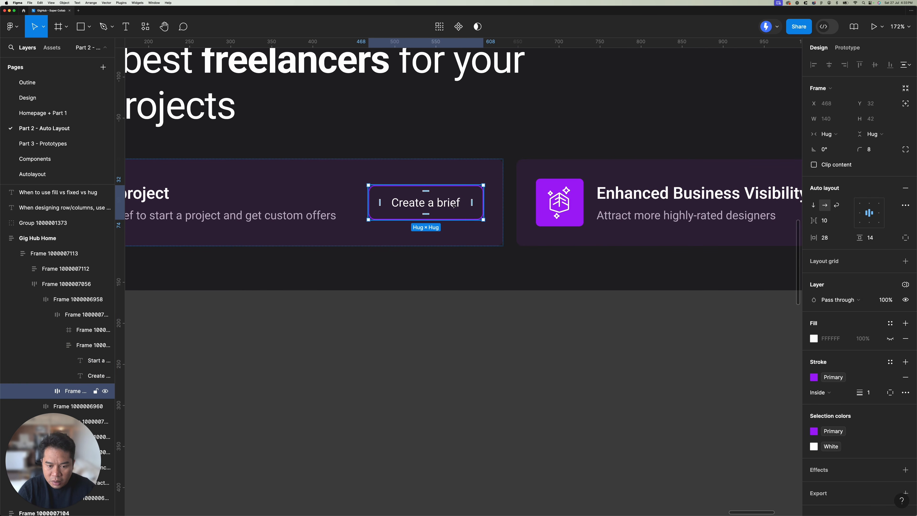
Step: Compare the width sizing of the Setup Business Account button with that of the Create a brief button
scroll(453, 205, right, 5)
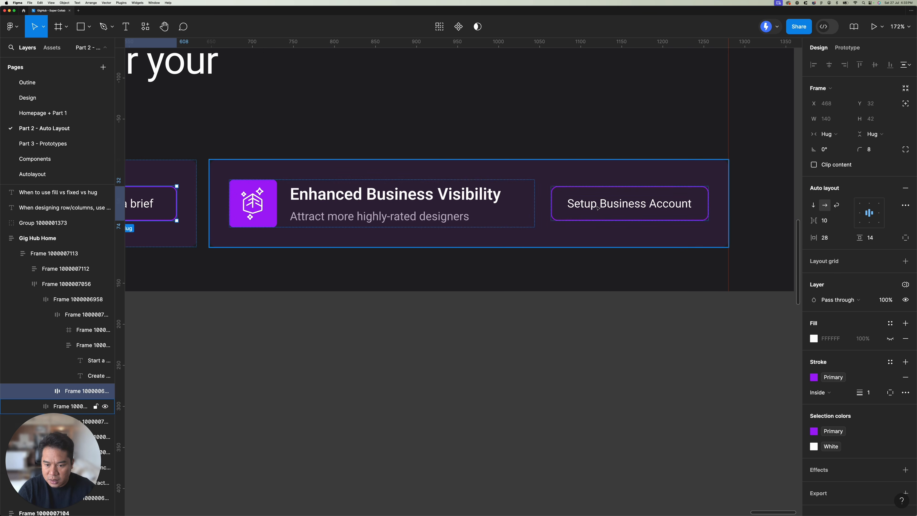
click(629, 205)
scroll(628, 205, down, 3)
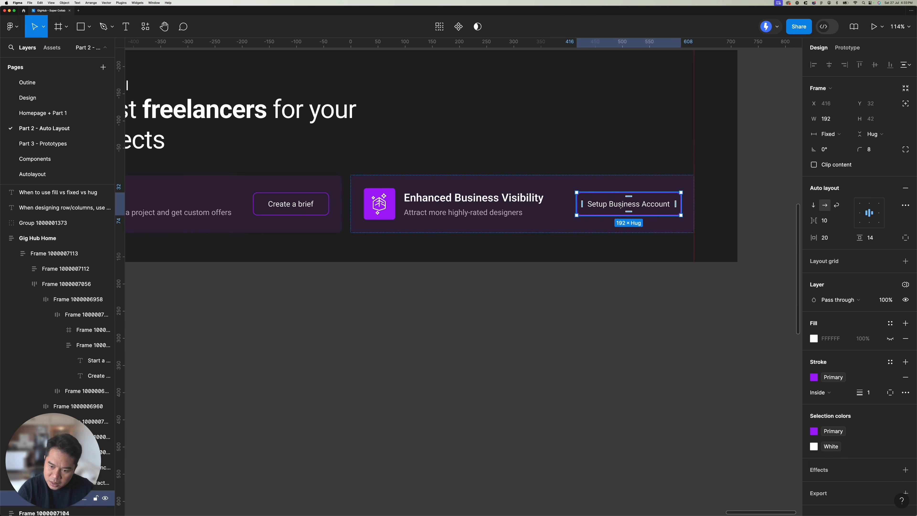
scroll(286, 213, down, 5)
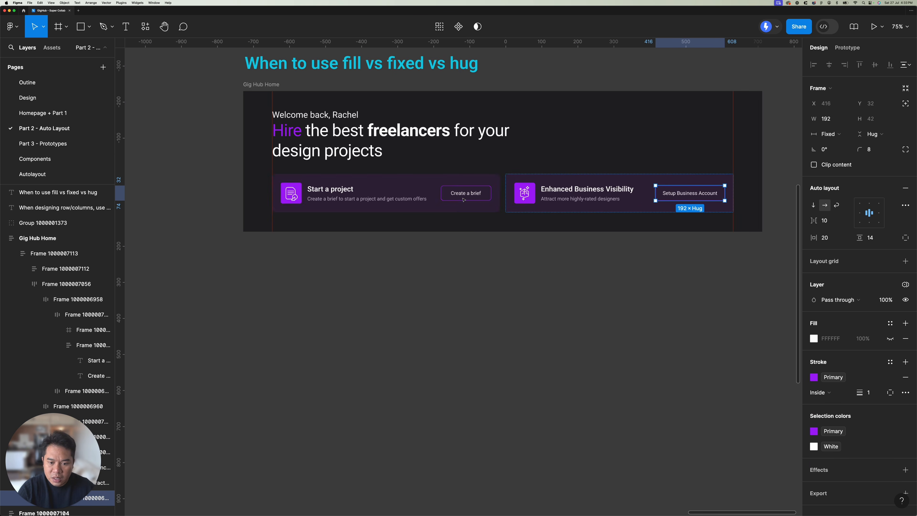
click(461, 200)
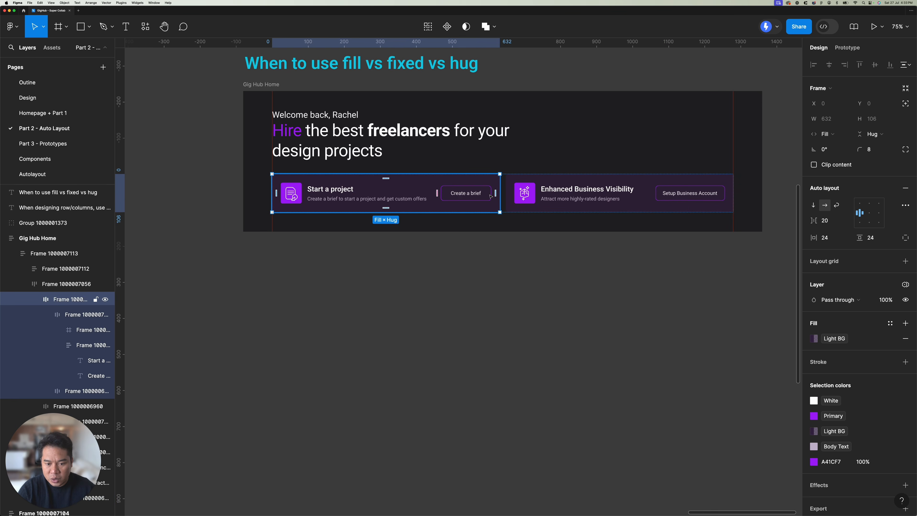
click(480, 195)
click(677, 195)
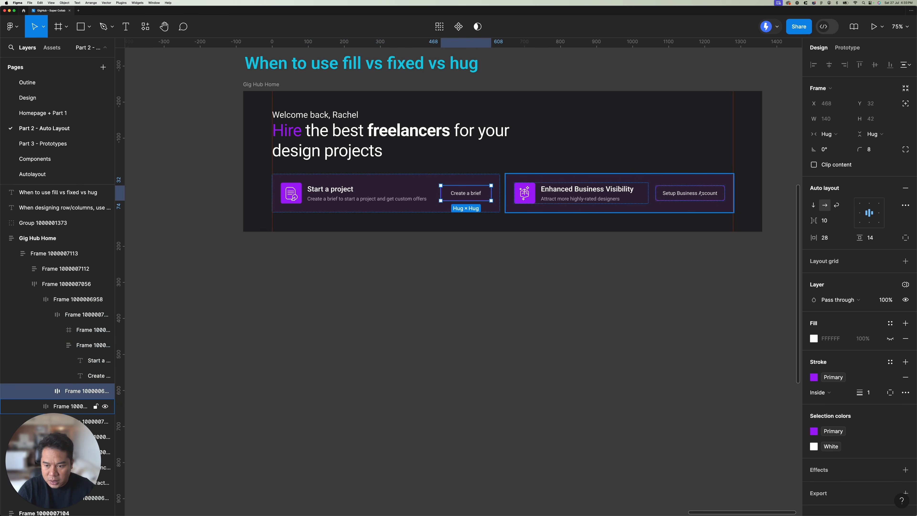
click(678, 195)
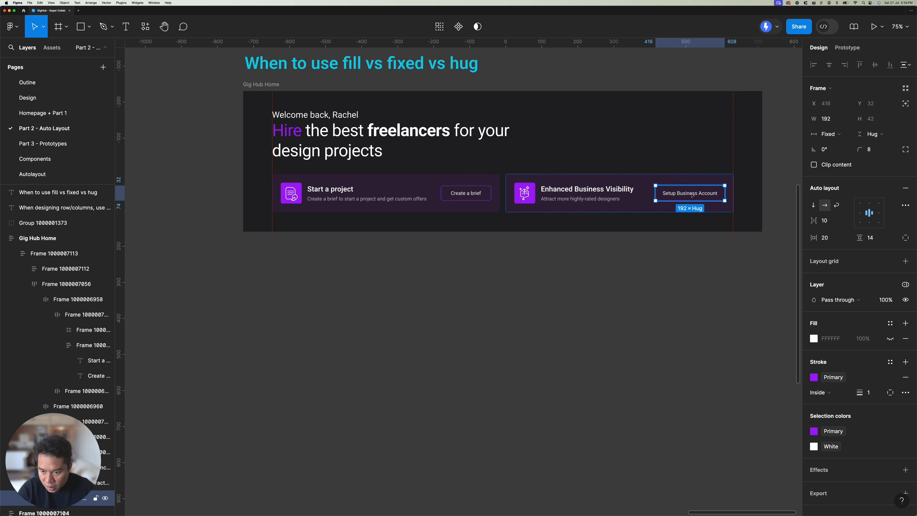
Step: Set the Create a brief button to a fixed width of 192
click(447, 191)
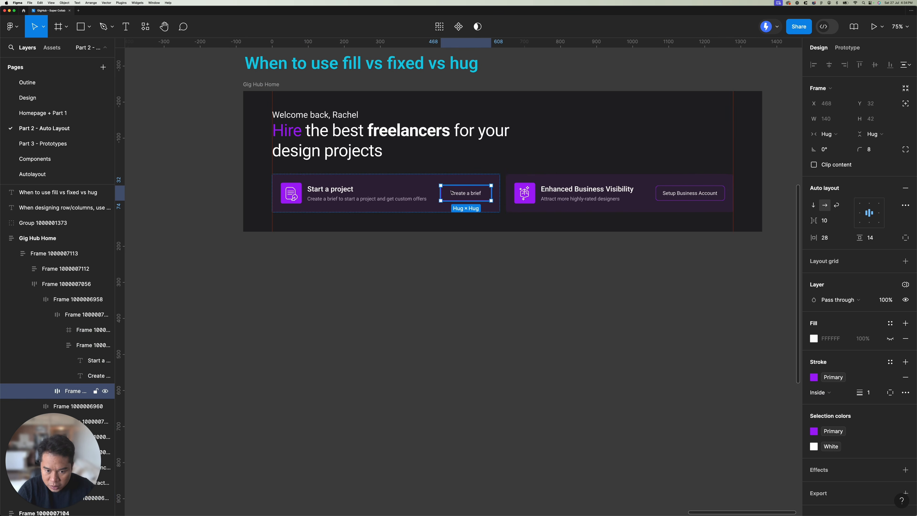
click(837, 120)
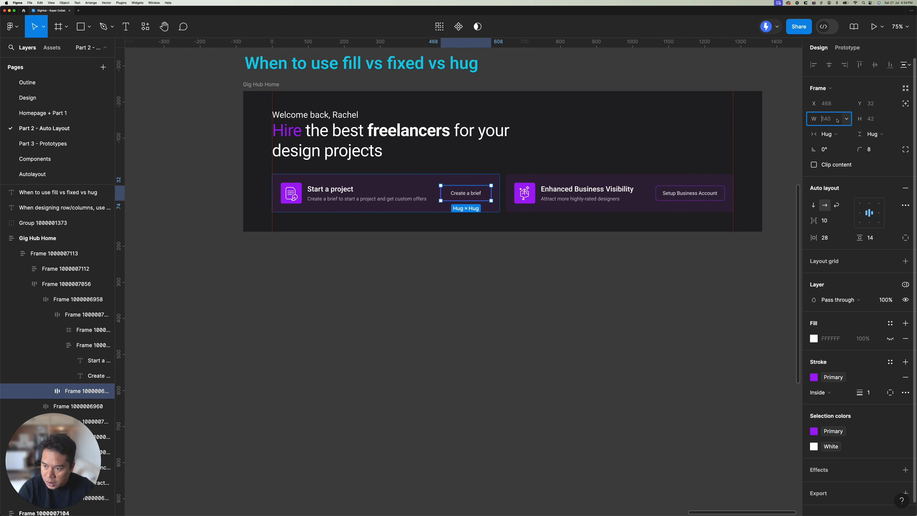
text(192)
key(Return)
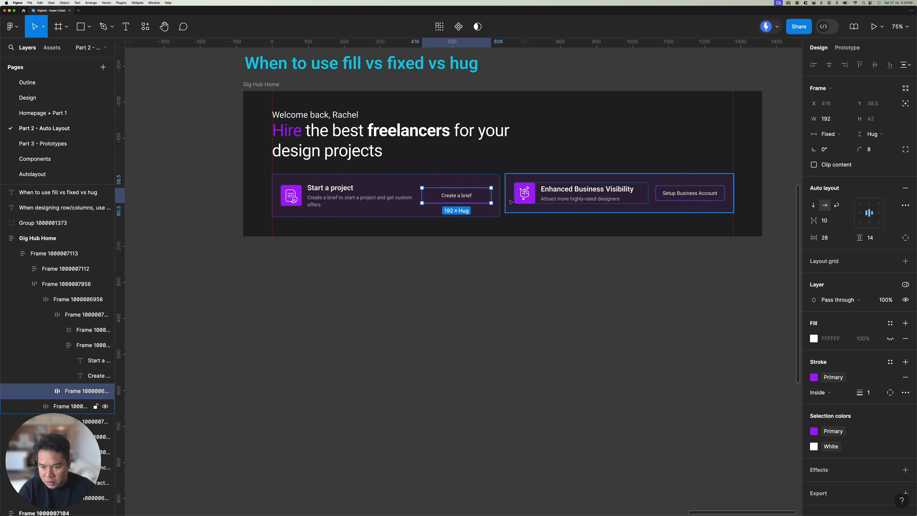
key(Escape)
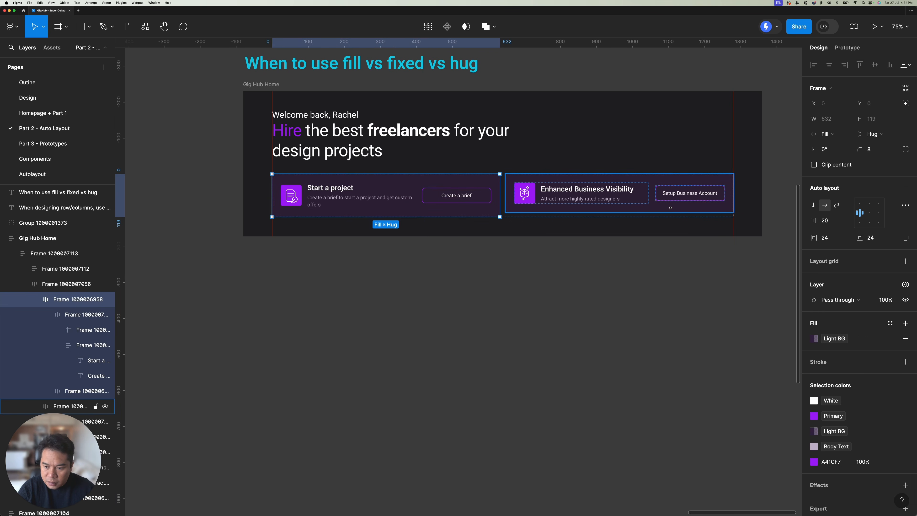
key(Escape)
Step: Test narrowing the Gig Hub Home frame to 1152 and 952, and undo both resizes
click(266, 87)
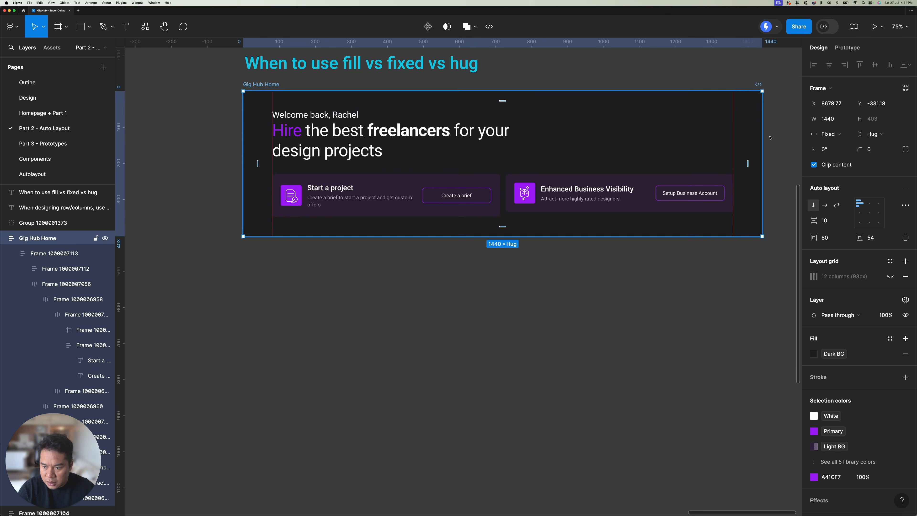
drag(762, 144, 659, 145)
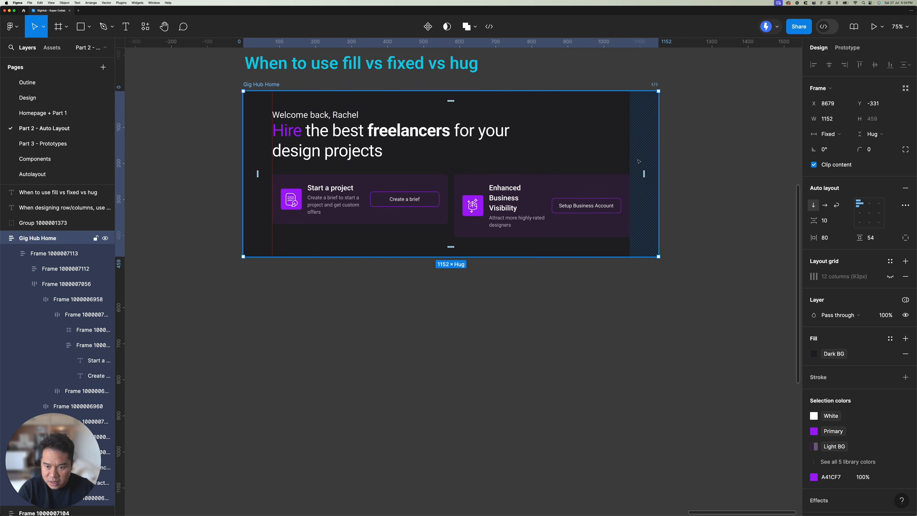
drag(659, 145, 586, 143)
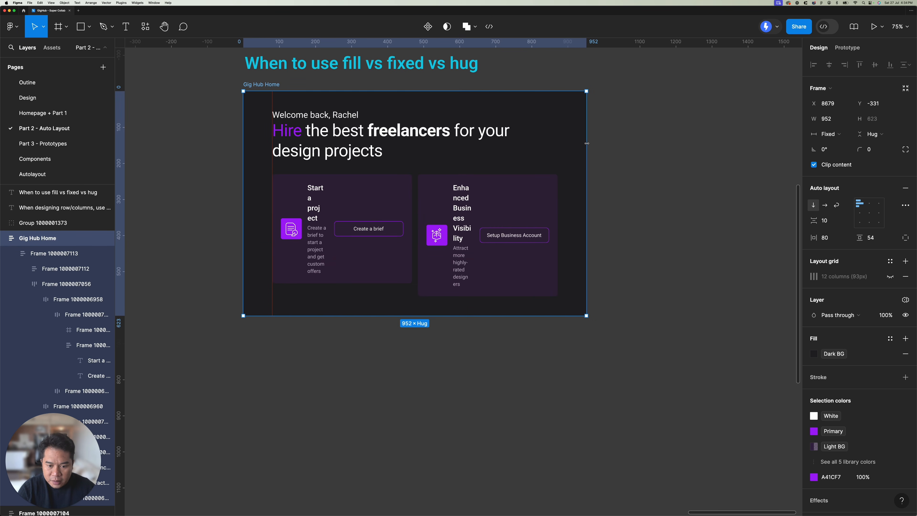
key(super+z)
key(super+z)
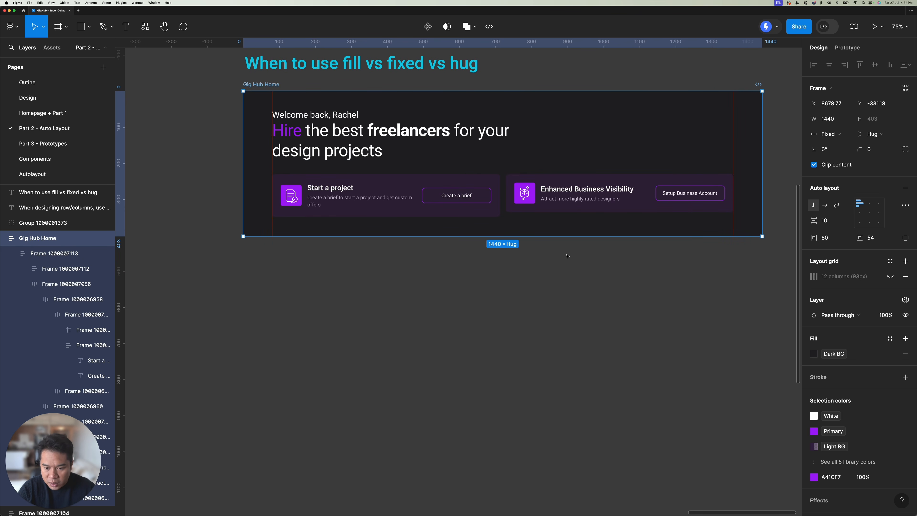
Step: Set the Enhanced Business Visibility card's height to Fill container
scroll(505, 219, up, 1)
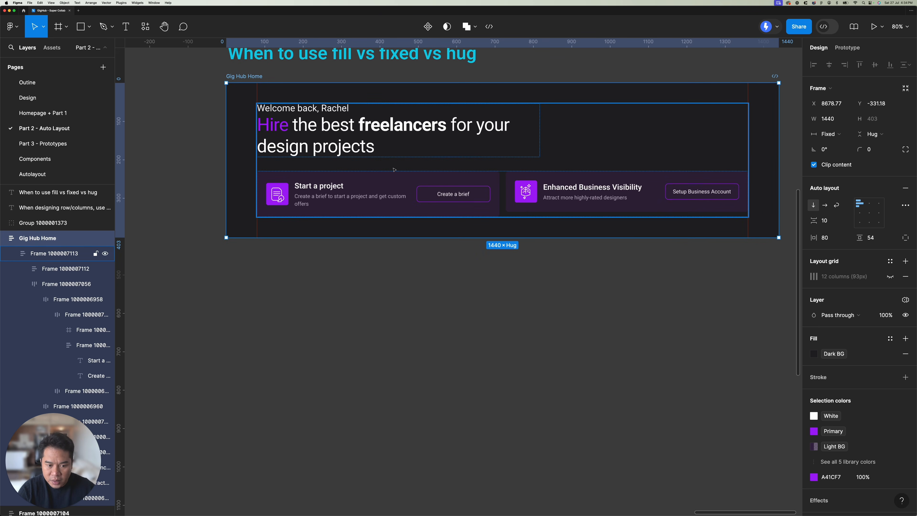
double_click(434, 182)
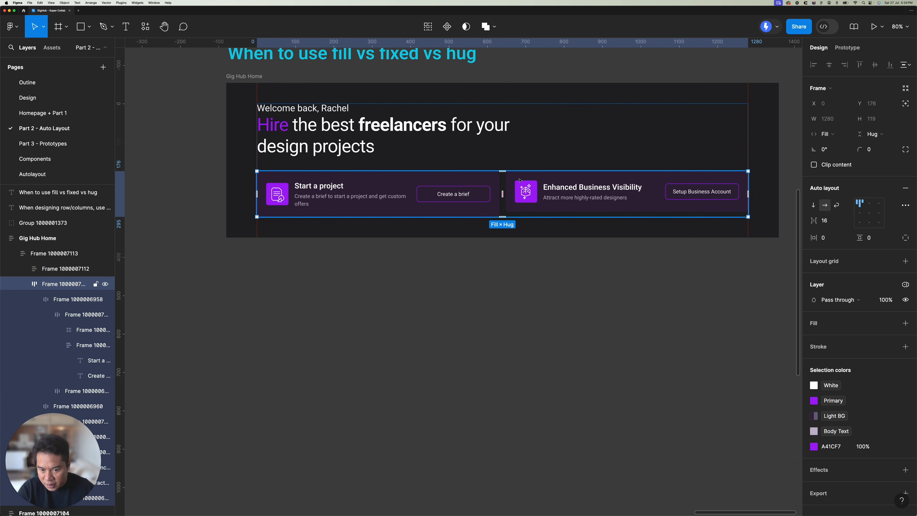
double_click(519, 180)
click(492, 181)
click(511, 182)
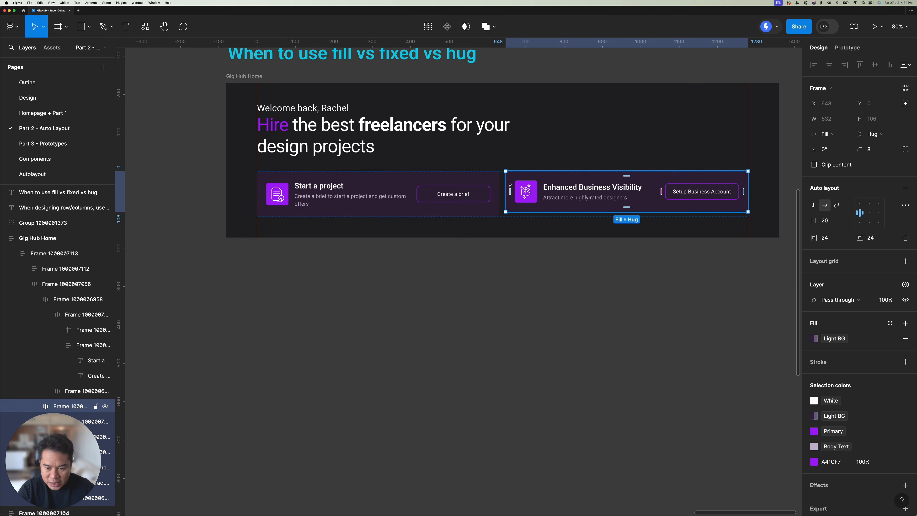
scroll(510, 184, up, 2)
scroll(516, 179, up, 2)
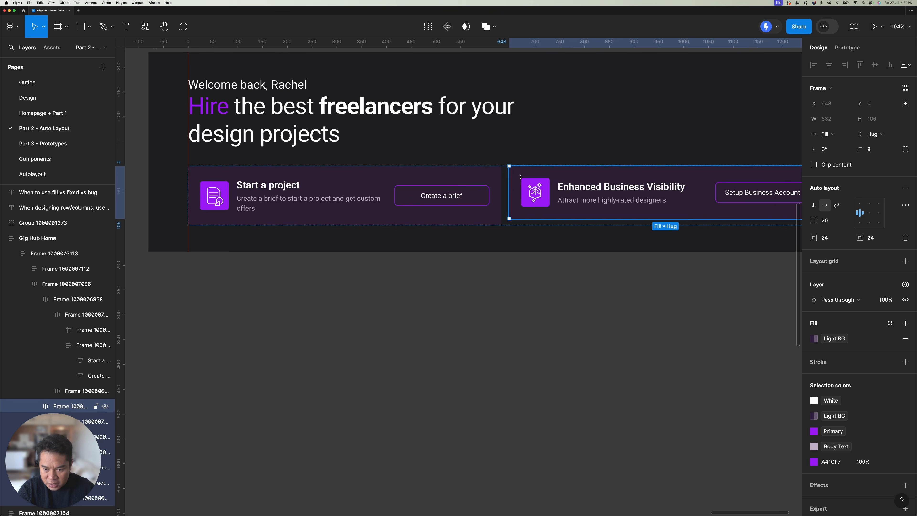
scroll(469, 179, right, 3)
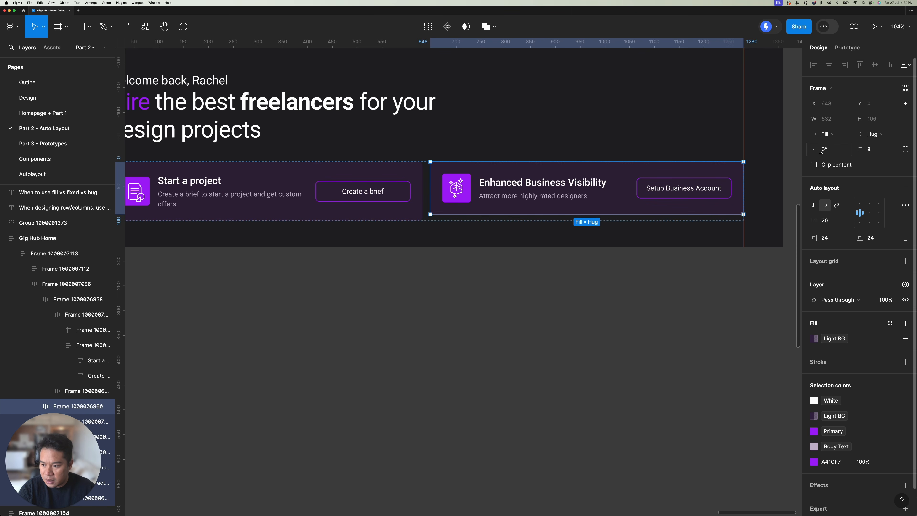
click(876, 136)
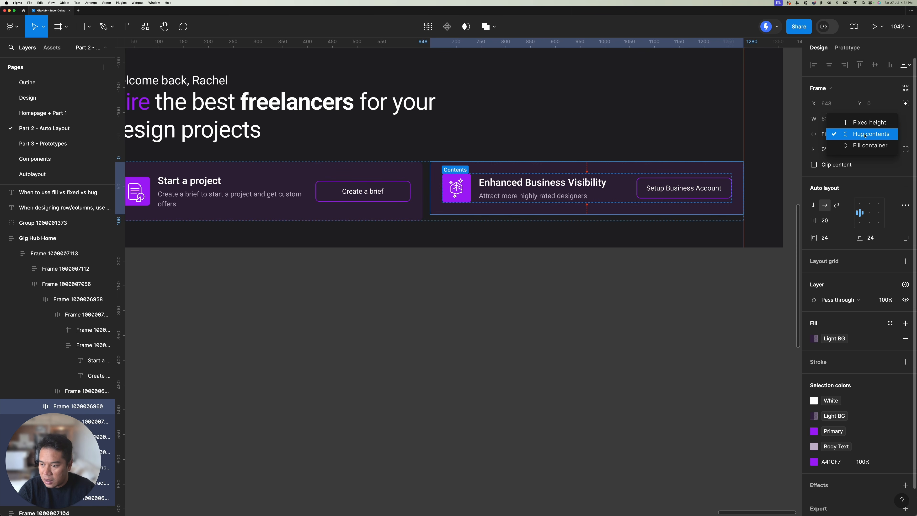
click(870, 145)
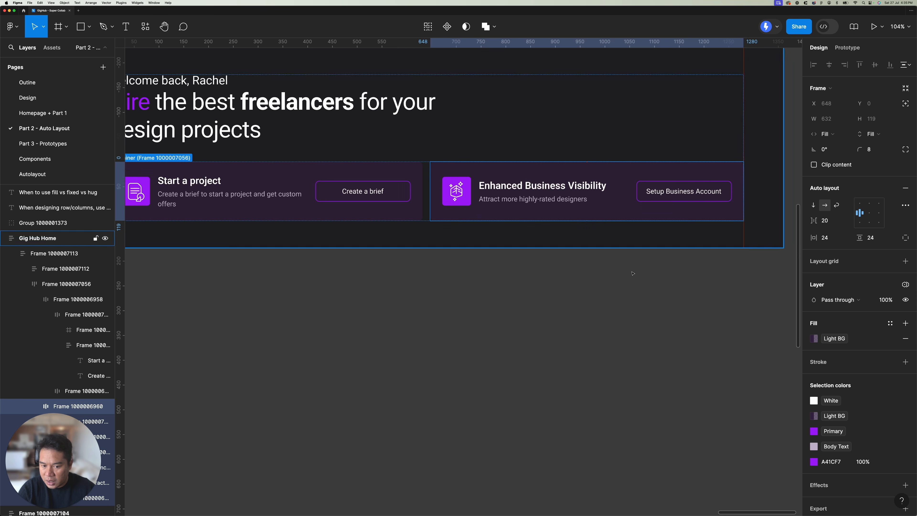
scroll(502, 223, down, 5)
key(Escape)
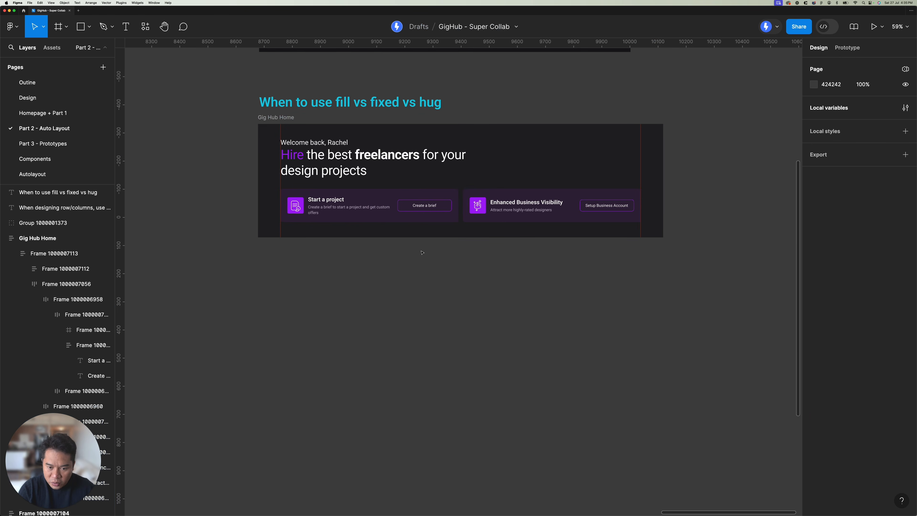
Step: Test narrowing the Gig Hub Home frame and undo the resize
click(473, 205)
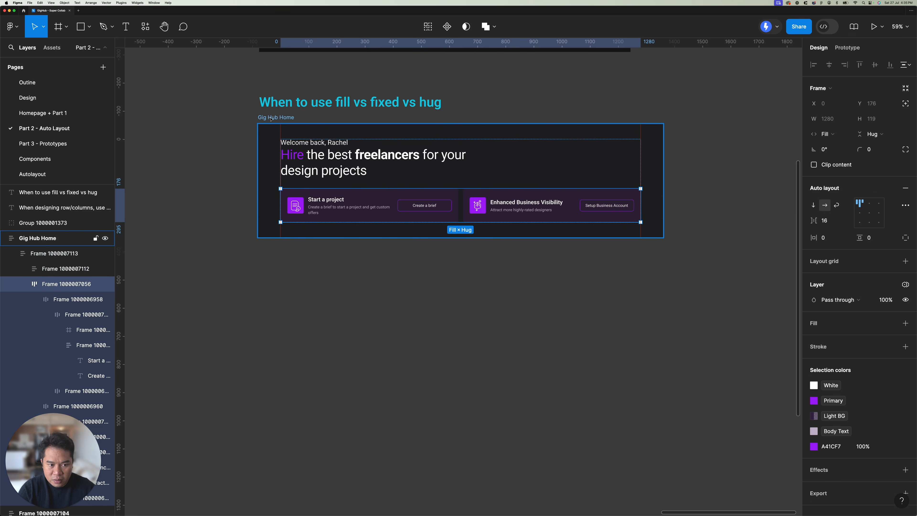
click(659, 142)
drag(662, 140, 562, 141)
key(ctrl+z)
Step: Set the Start a project card's height to Fill container
click(398, 205)
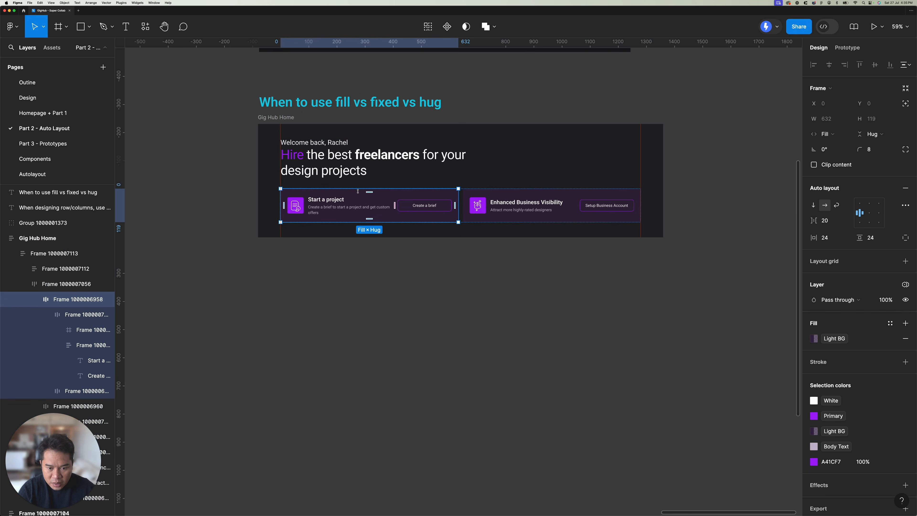
click(890, 135)
click(880, 146)
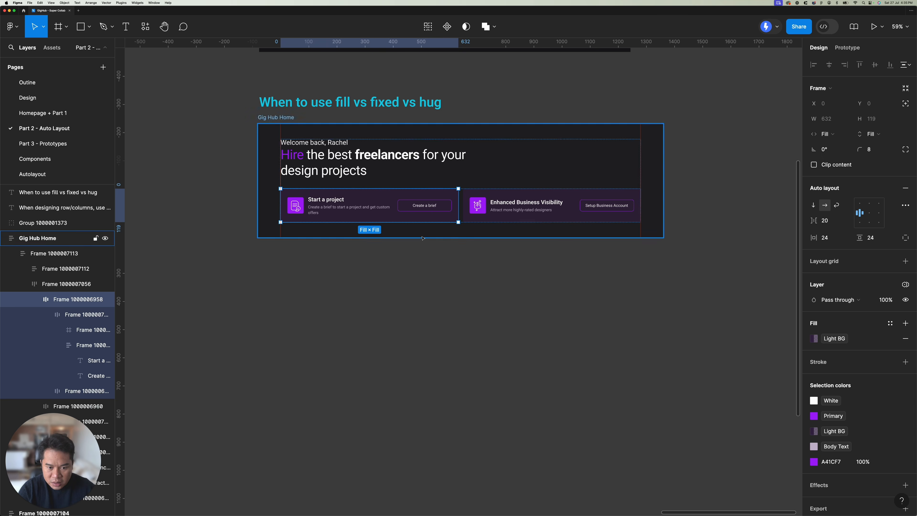
click(448, 267)
Step: Test narrowing the Gig Hub Home frame to 960 and undo the resize
click(283, 121)
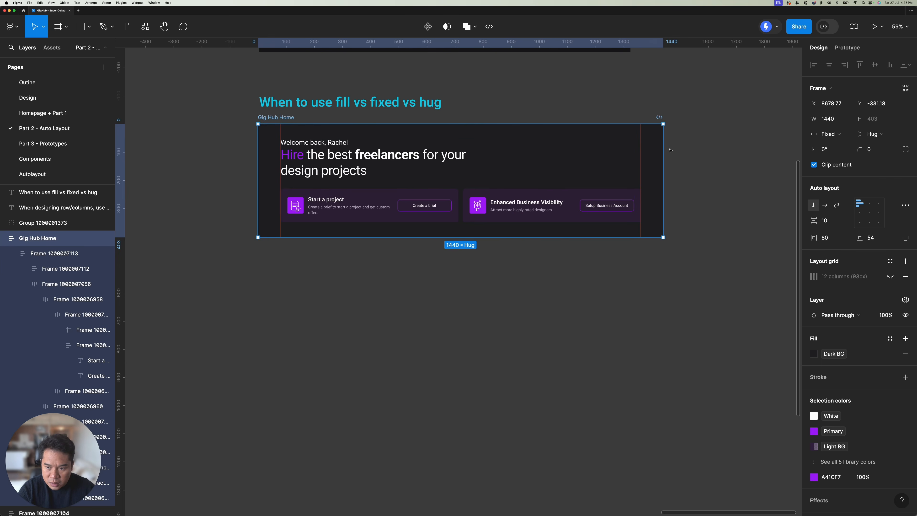
drag(664, 151, 528, 157)
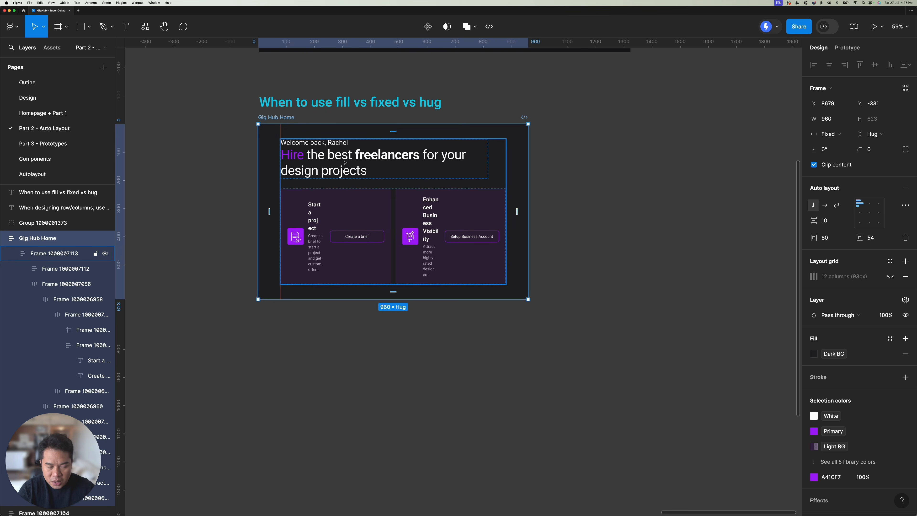
key(super+z)
Step: Select the Start a project and Enhanced Business Visibility cards together
scroll(453, 206, up, 5)
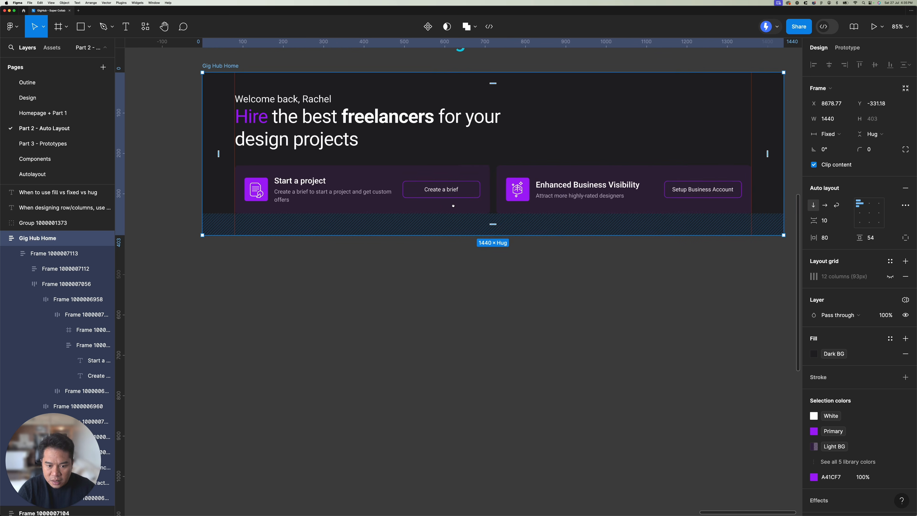
scroll(364, 204, right, 3)
click(364, 204)
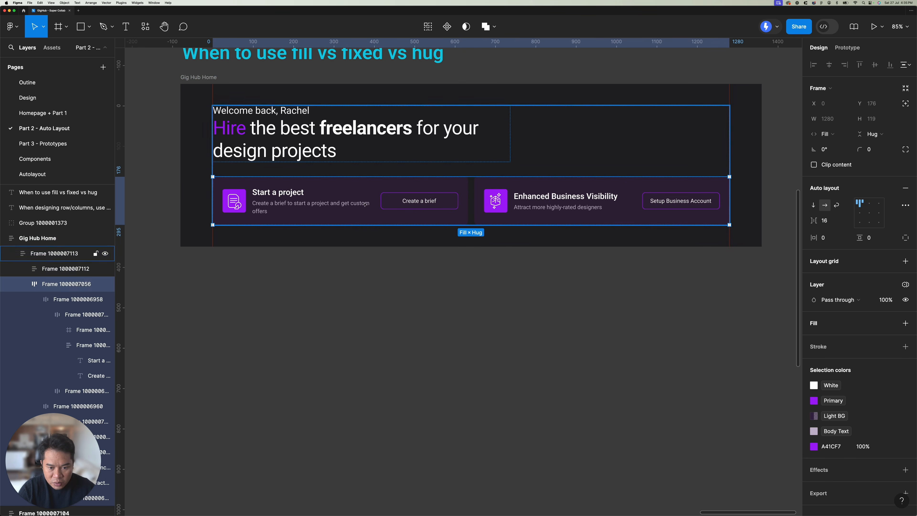
double_click(365, 204)
shift+click(524, 197)
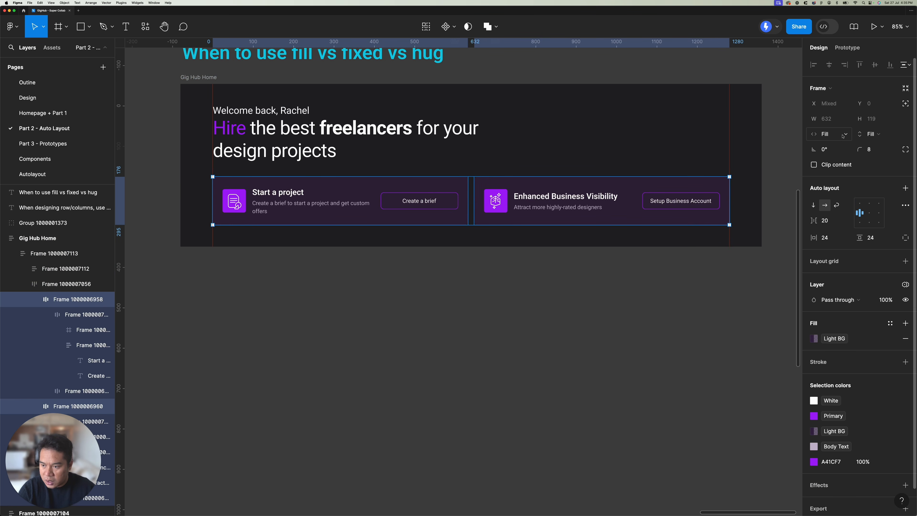
click(830, 121)
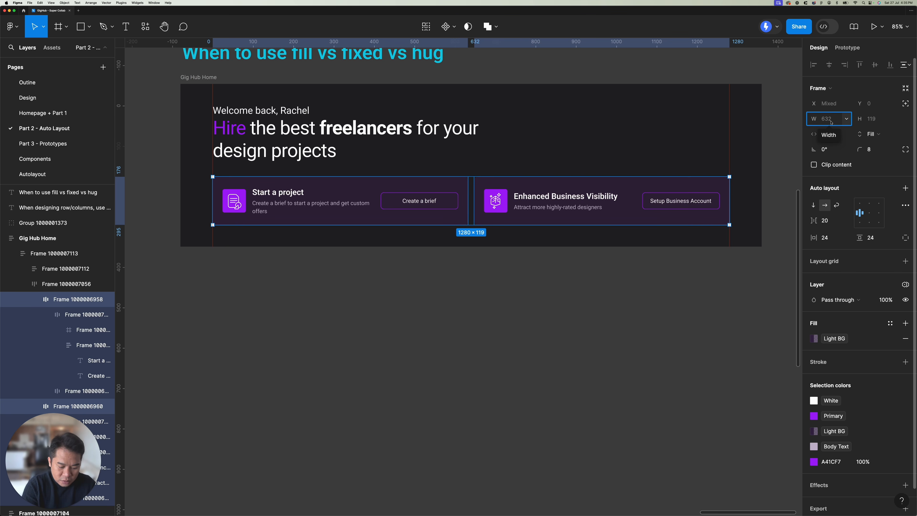
text(540)
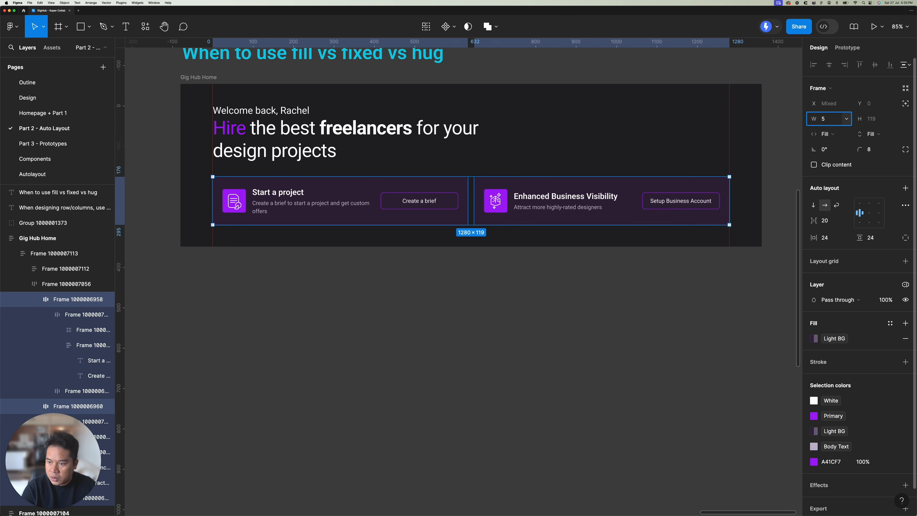
key(super+z)
click(846, 121)
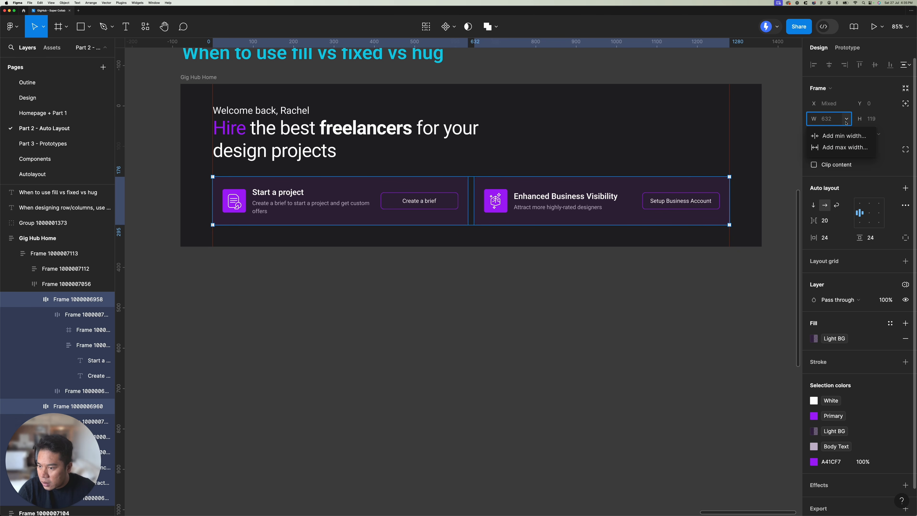
click(845, 147)
text(540)
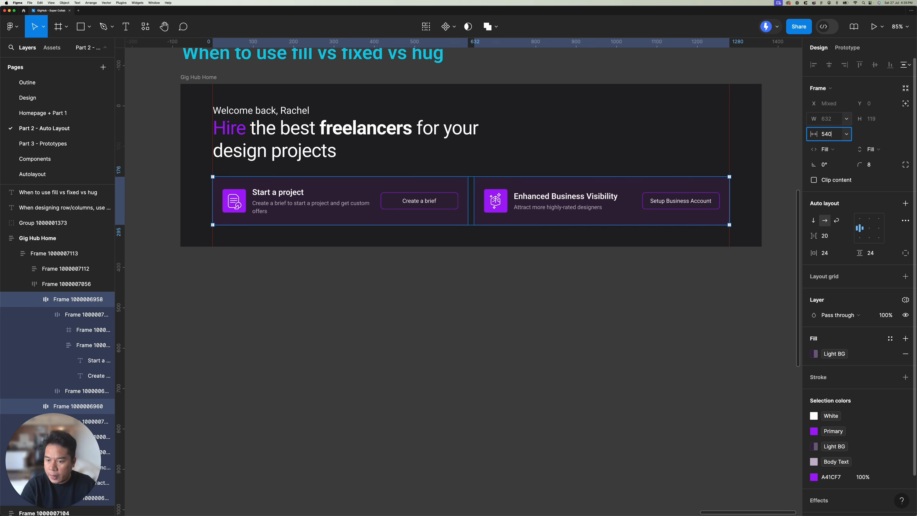
key(Return)
key(super+z)
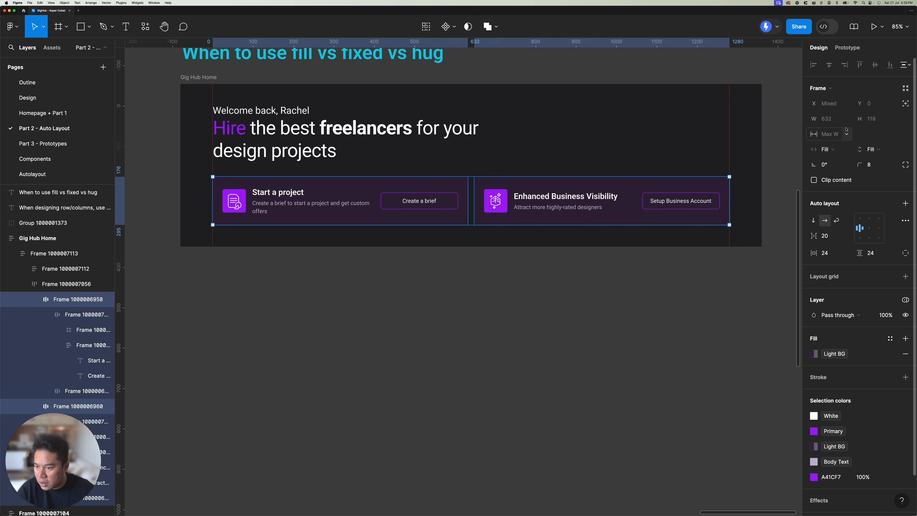
click(847, 134)
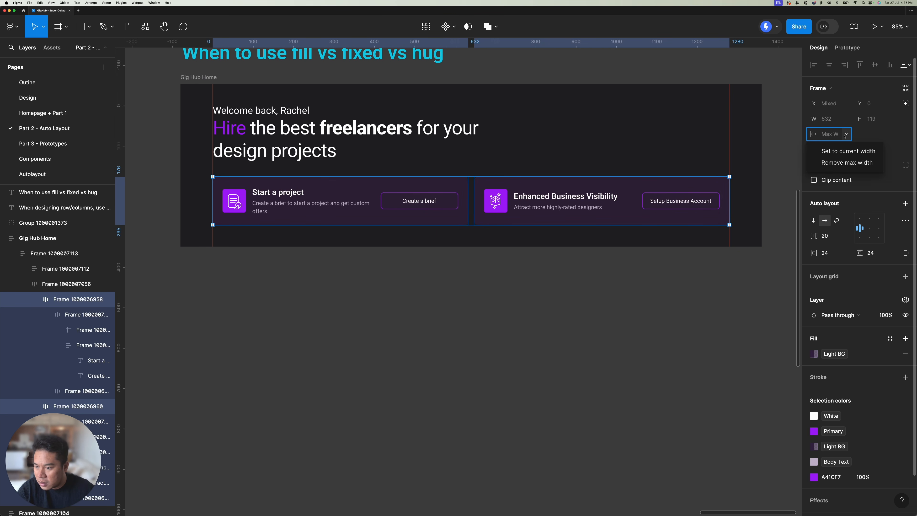
click(846, 163)
Step: Add a minimum width of 540 to both selected cards
click(847, 118)
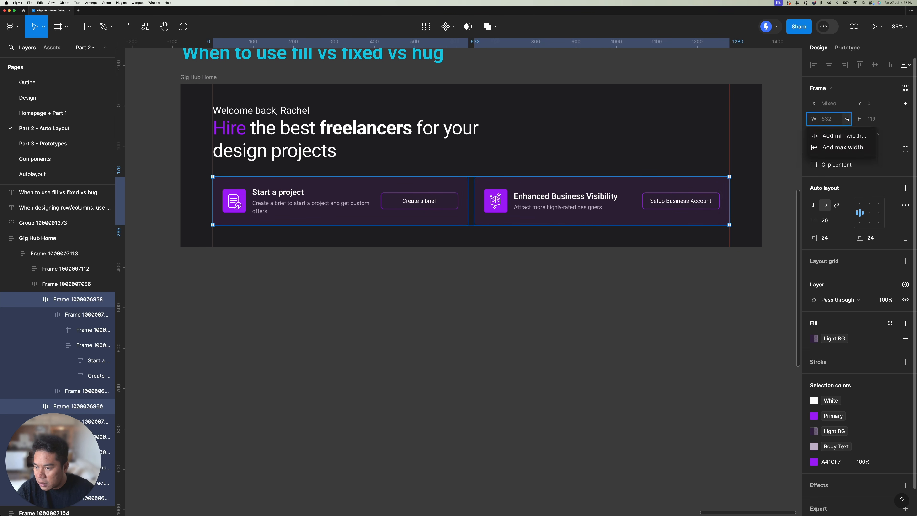
click(845, 136)
text(540)
key(Return)
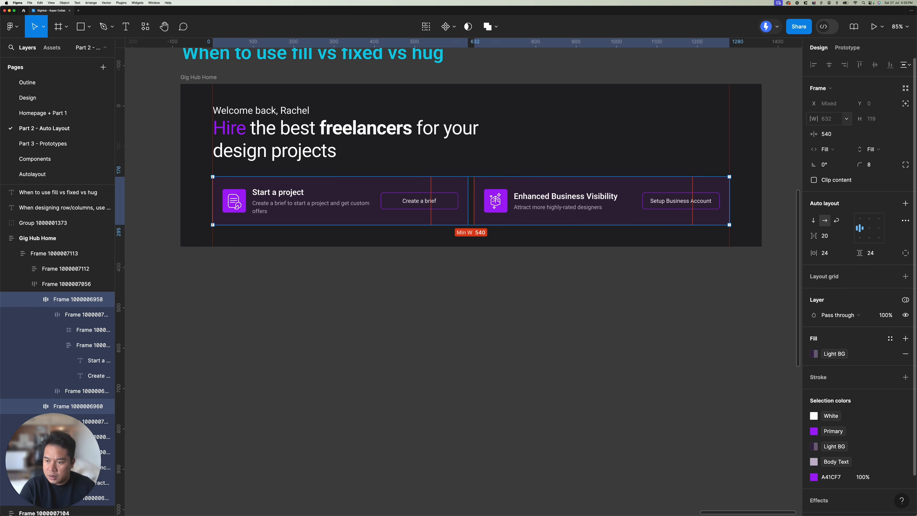
Step: Set the auto layout of the row holding both cards to wrap
scroll(389, 169, down, 5)
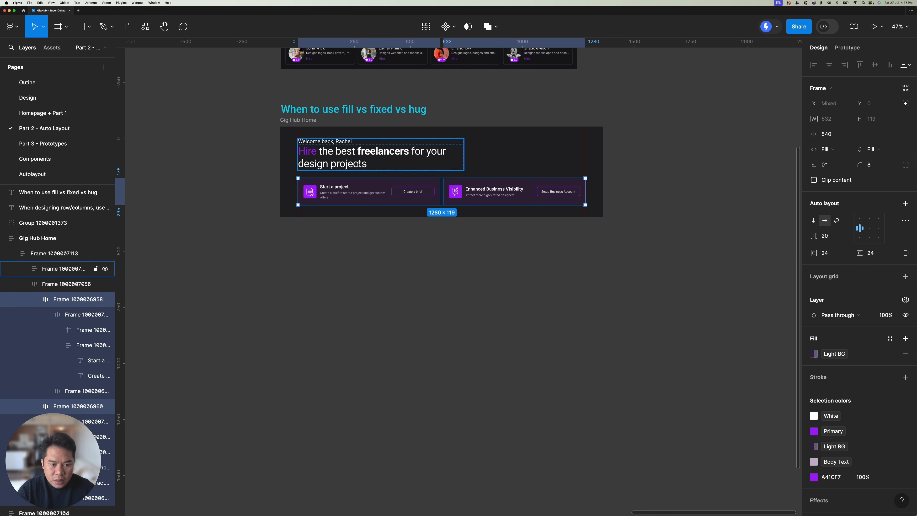
click(365, 159)
click(358, 185)
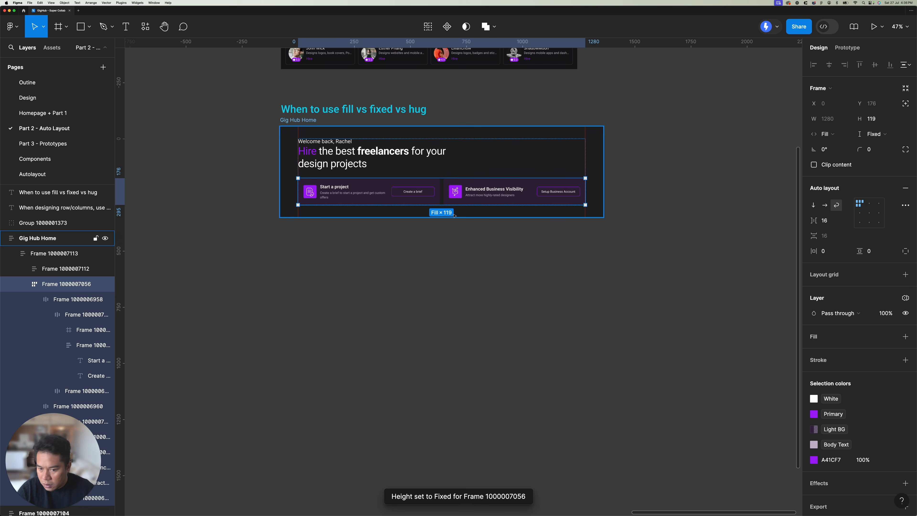
Step: Test the card wrapping by narrowing the Gig Hub Home frame to 1124
click(326, 126)
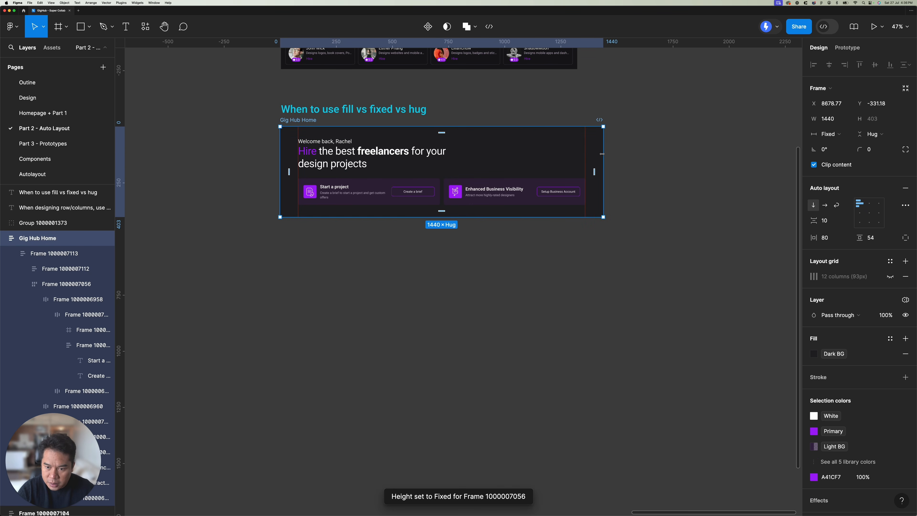
drag(603, 159, 532, 159)
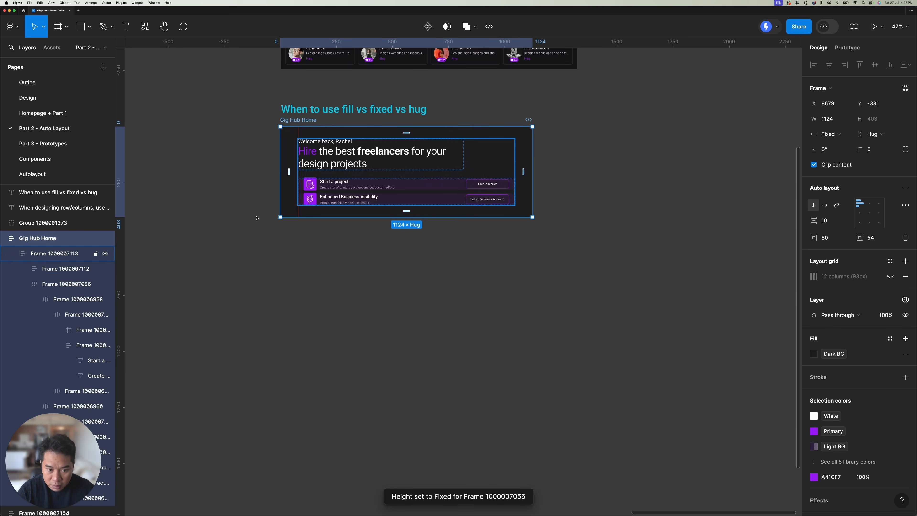
scroll(437, 192, up, 5)
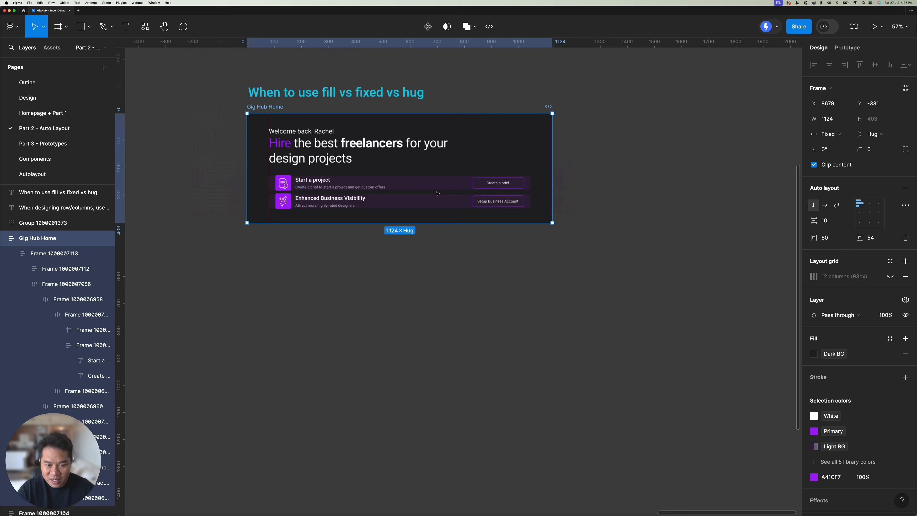
scroll(516, 193, down, 5)
click(447, 115)
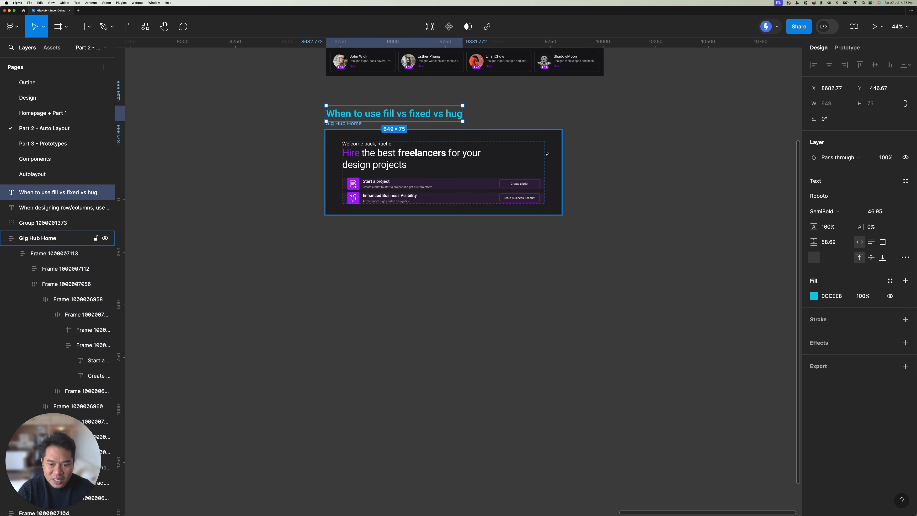
click(505, 118)
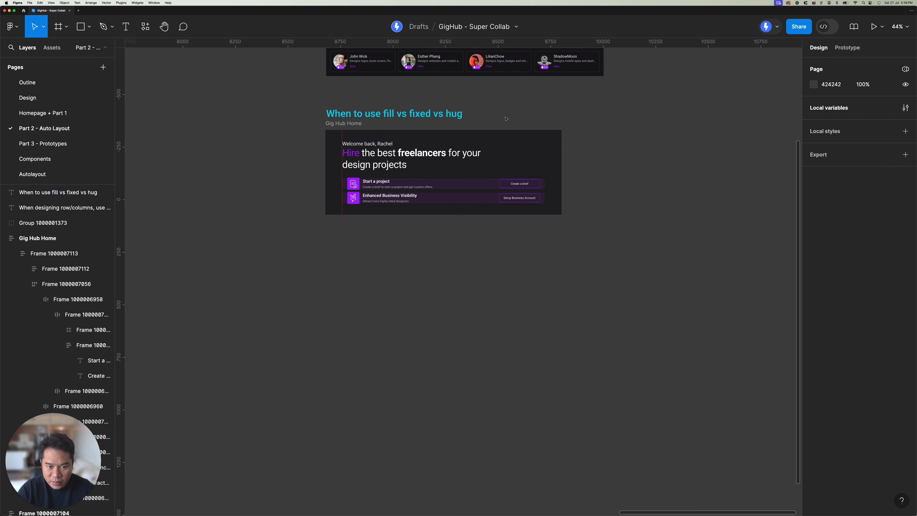
Step: Narrow the Gig Hub Home frame further to about 920 and select the row of wrapped cards
click(369, 132)
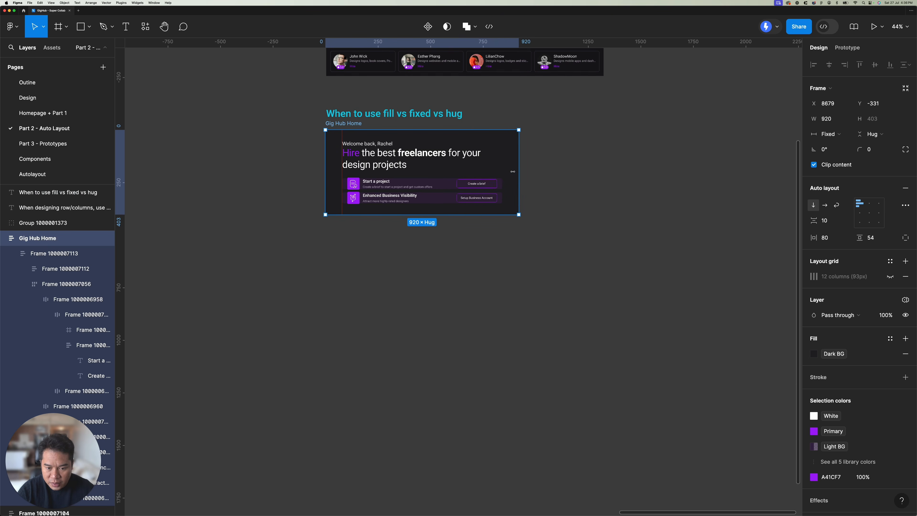
scroll(419, 187, up, 5)
click(415, 181)
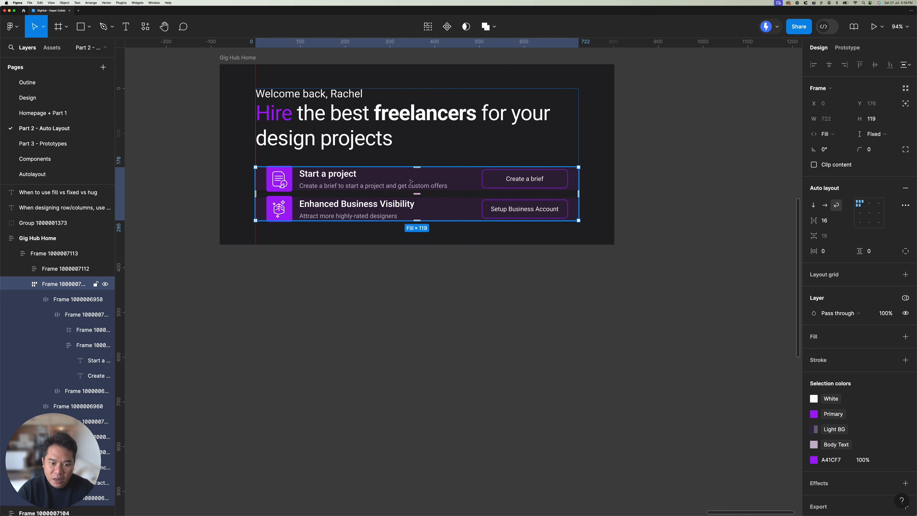
scroll(436, 206, down, 3)
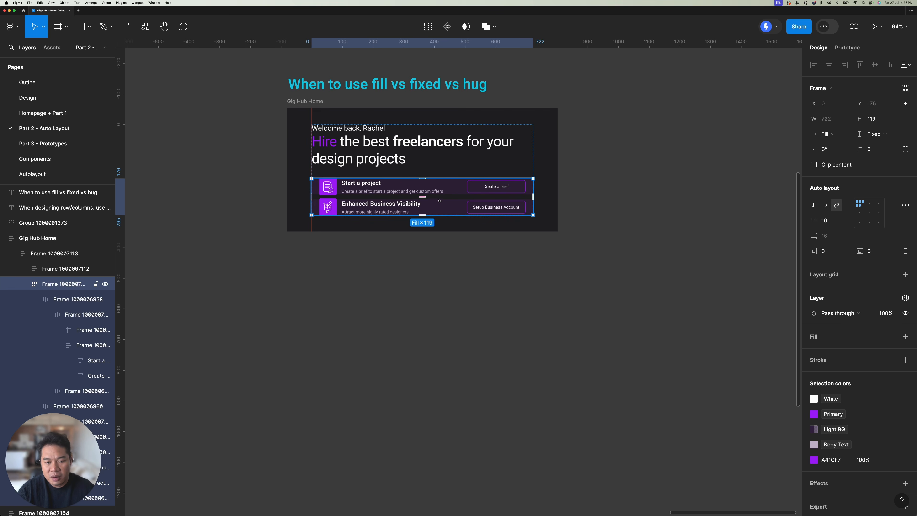
Step: Undo the width changes made to the Gig Hub Home frame during the wrapping test
key(super+z)
key(super+z)
key(super+z)
key(super+z)
key(super+z)
key(super+z)
key(super+z)
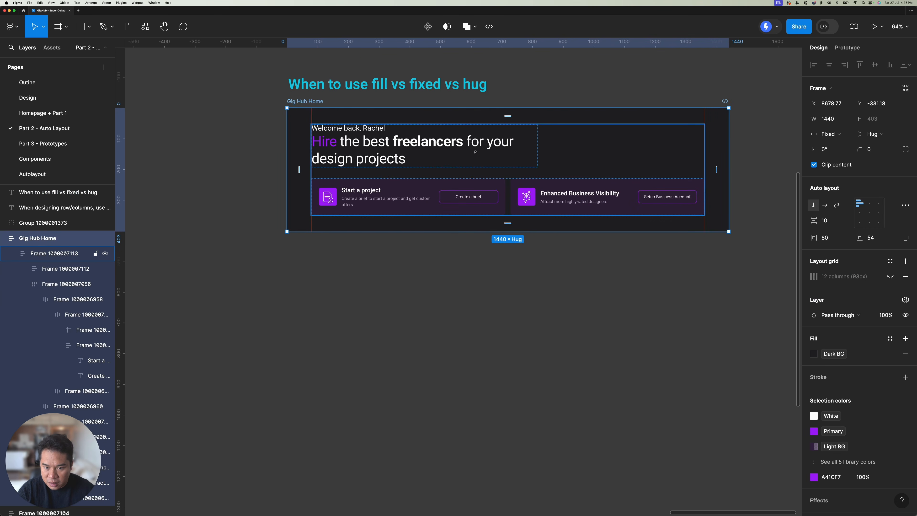
Step: Finish undoing the resize test and set the height of the row holding both cards to hug contents
key(super+z)
key(super+z)
click(883, 134)
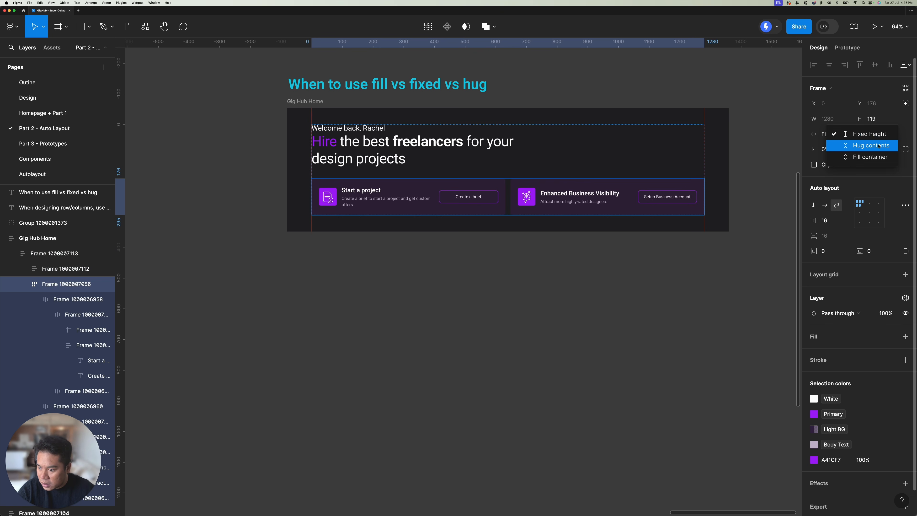
click(873, 147)
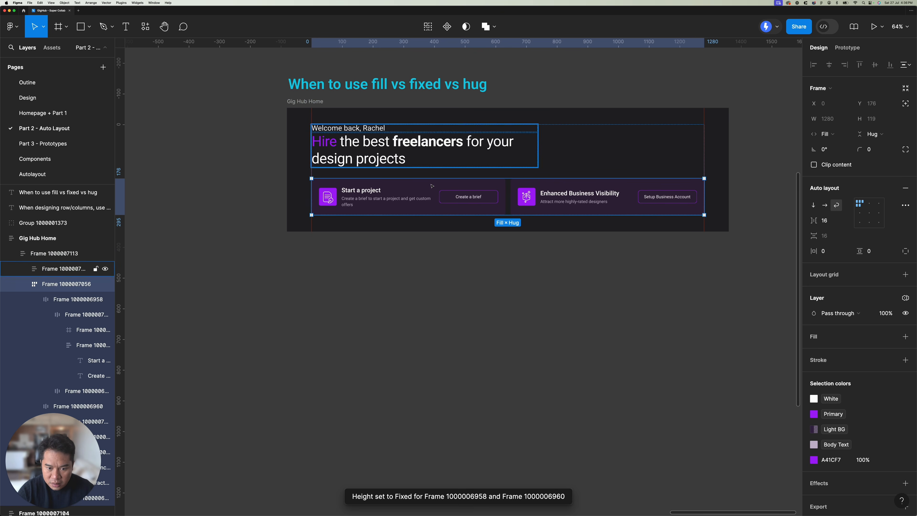
Step: Set the height of both the Start a project and Enhanced Business Visibility cards to hug contents
click(451, 192)
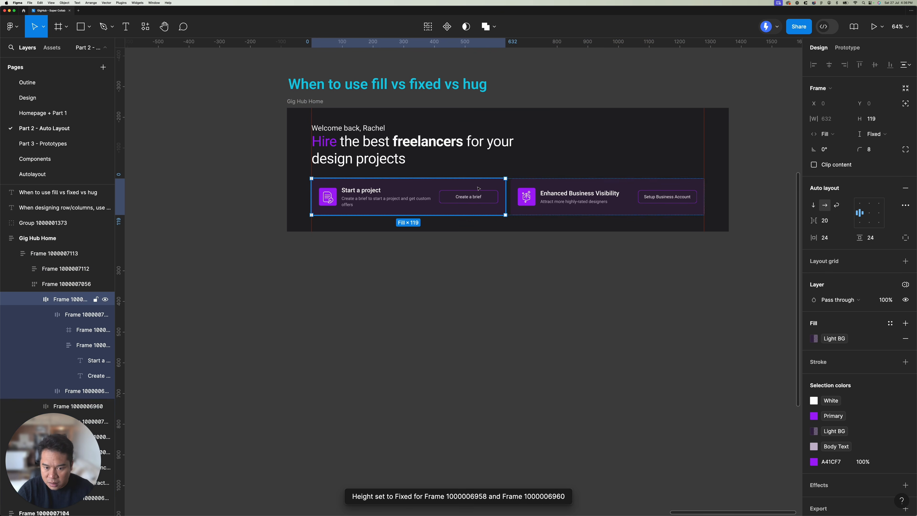
click(614, 186)
shift+click(408, 191)
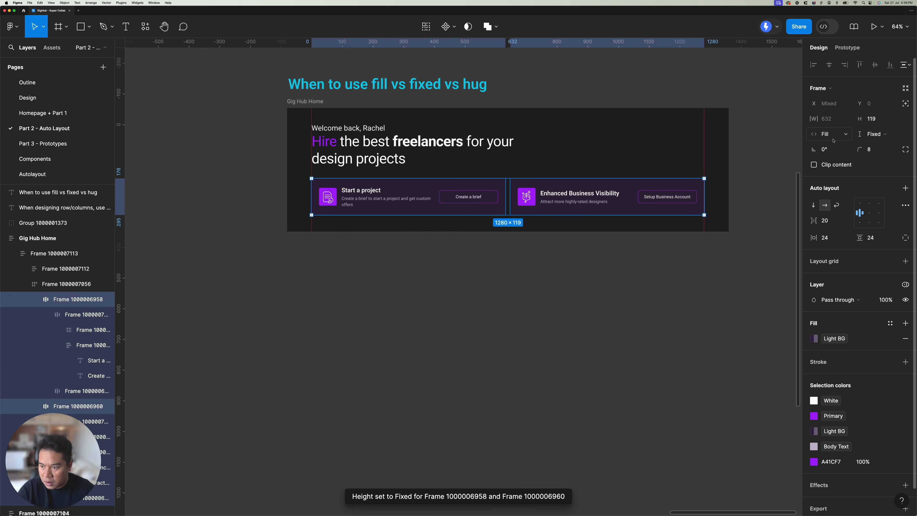
click(874, 133)
click(873, 146)
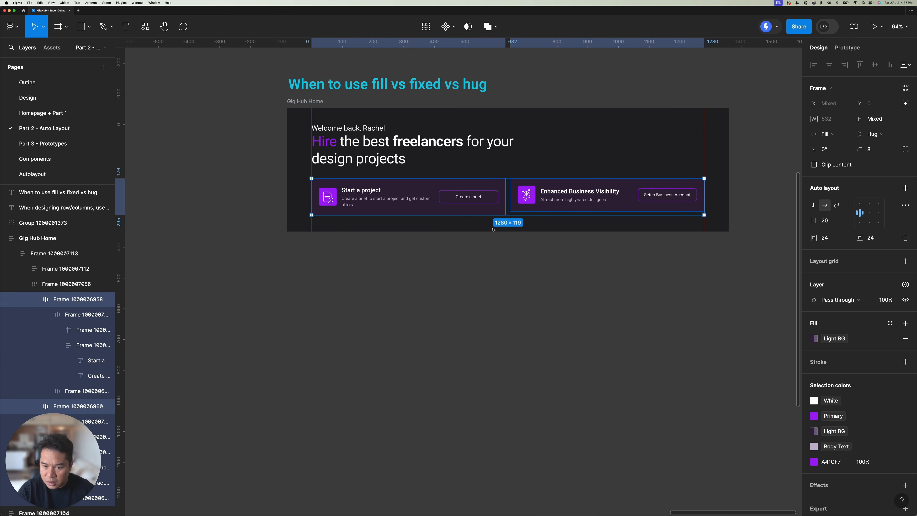
Step: Test how the hugging cards wrap by narrowing the Gig Hub Home frame, and undo the width change
click(512, 244)
click(725, 133)
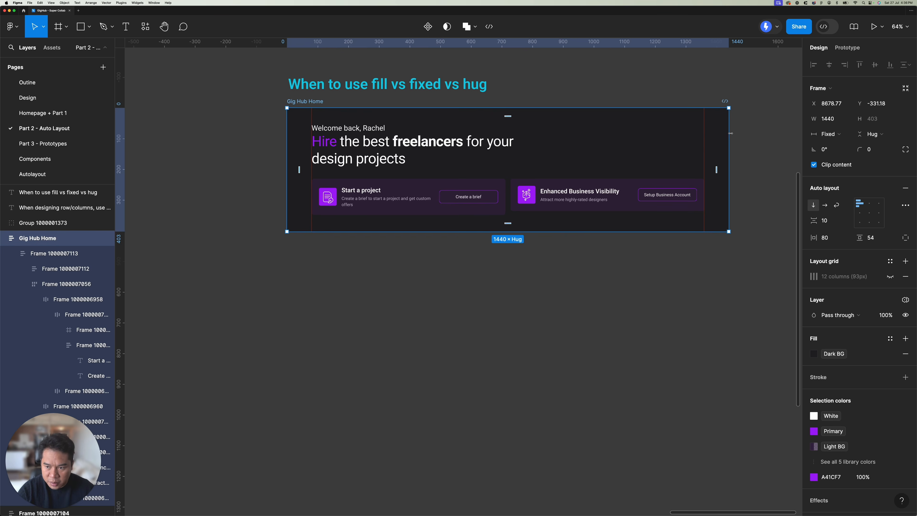
drag(731, 133, 491, 149)
key(super+z)
double_click(594, 187)
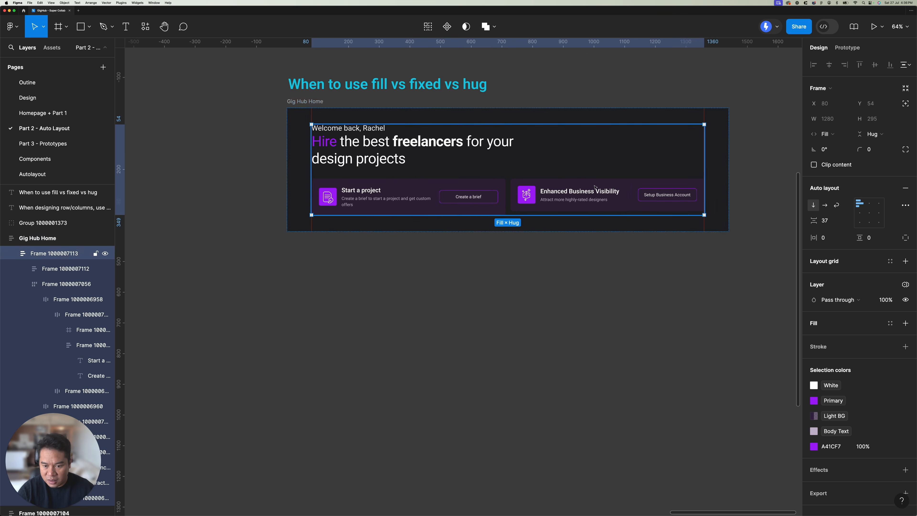
double_click(595, 187)
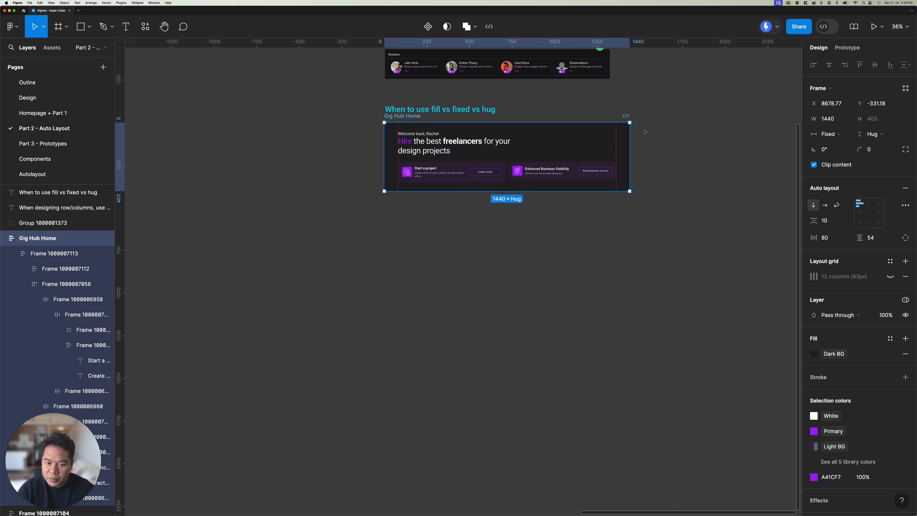
scroll(628, 148, up, 2)
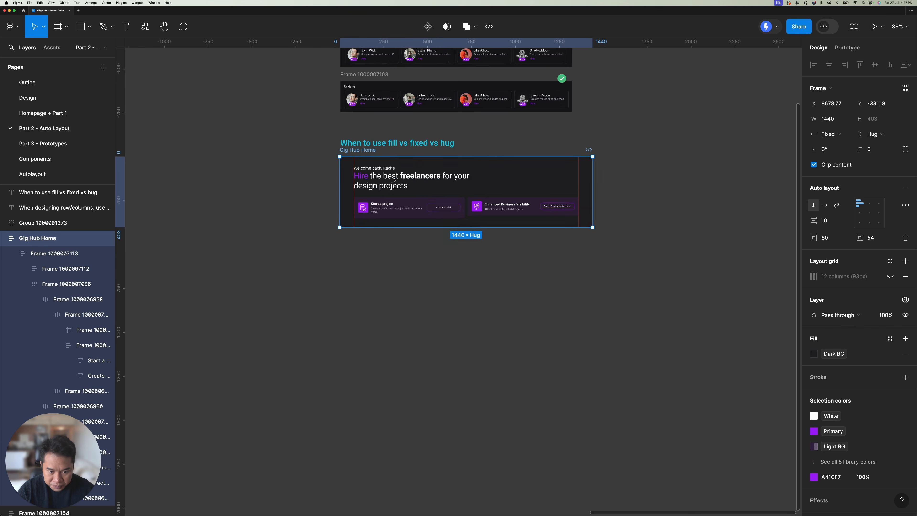
scroll(425, 176, up, 5)
scroll(412, 146, up, 5)
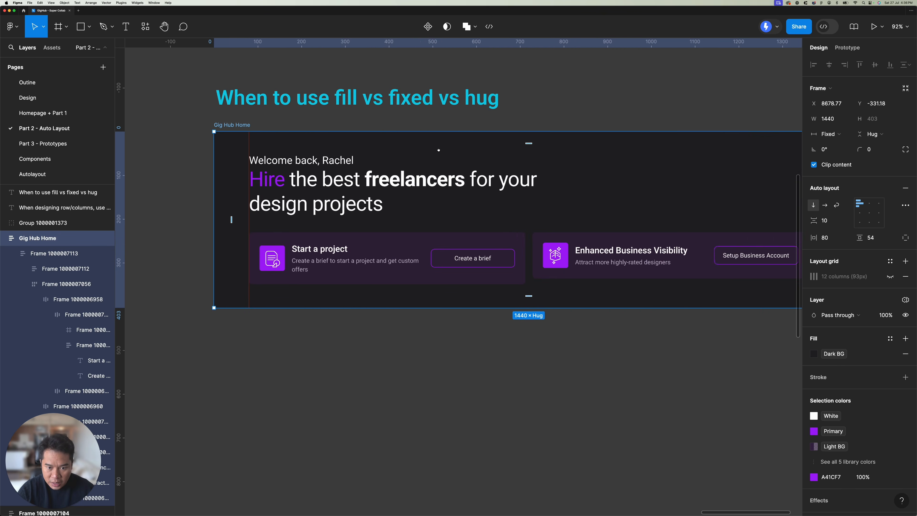